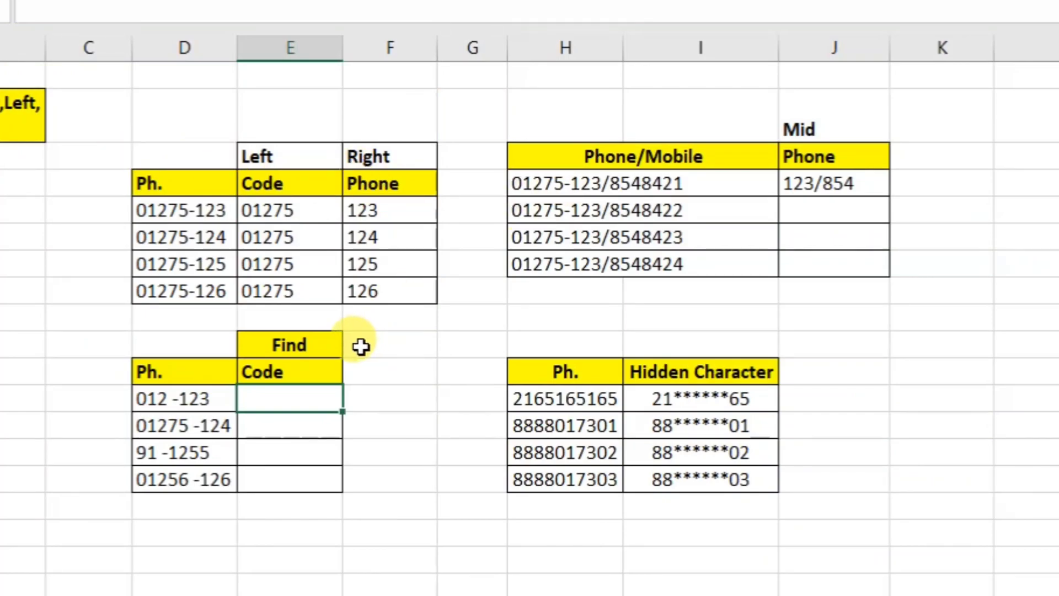
Clear the existing Left Code and Right Phone results in cells E176:F179.
{"action": "left_click", "coordinate": [703, 393]}
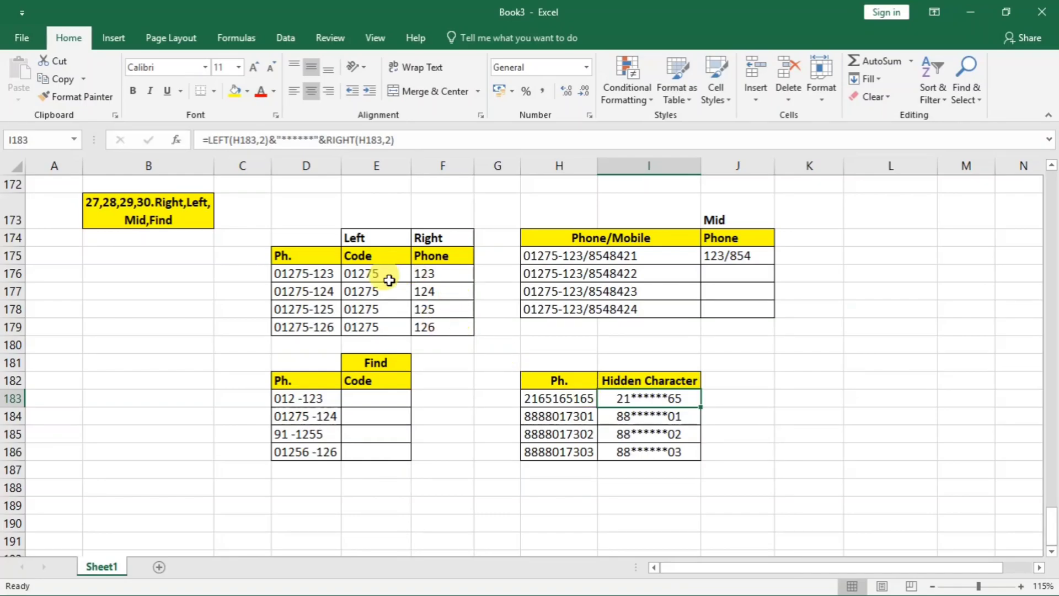
{"action": "left_click_drag", "start_coordinate": [371, 274], "coordinate": [433, 331]}
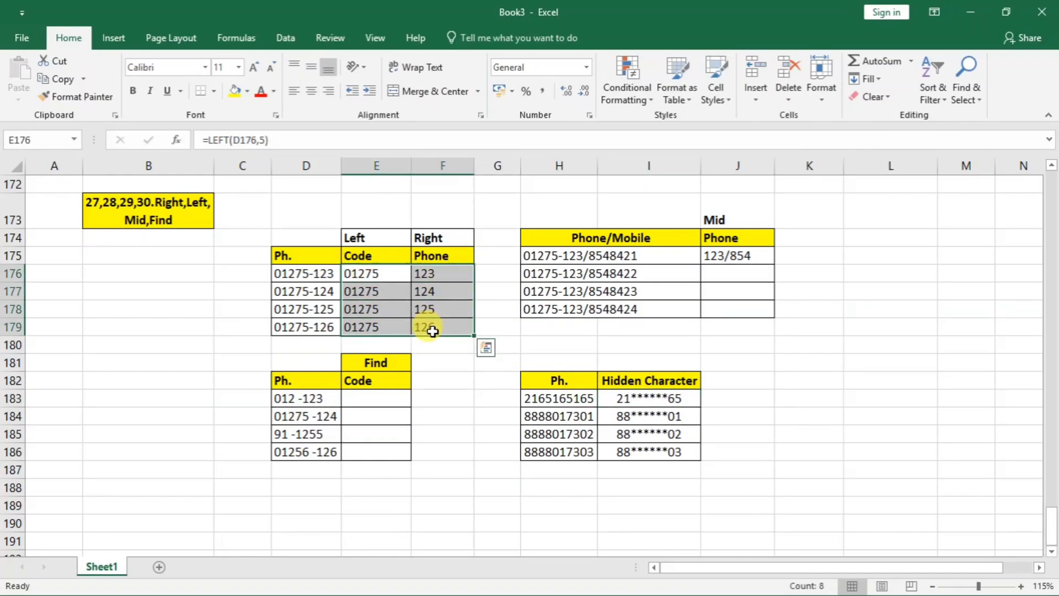
{"action": "key", "text": "Delete"}
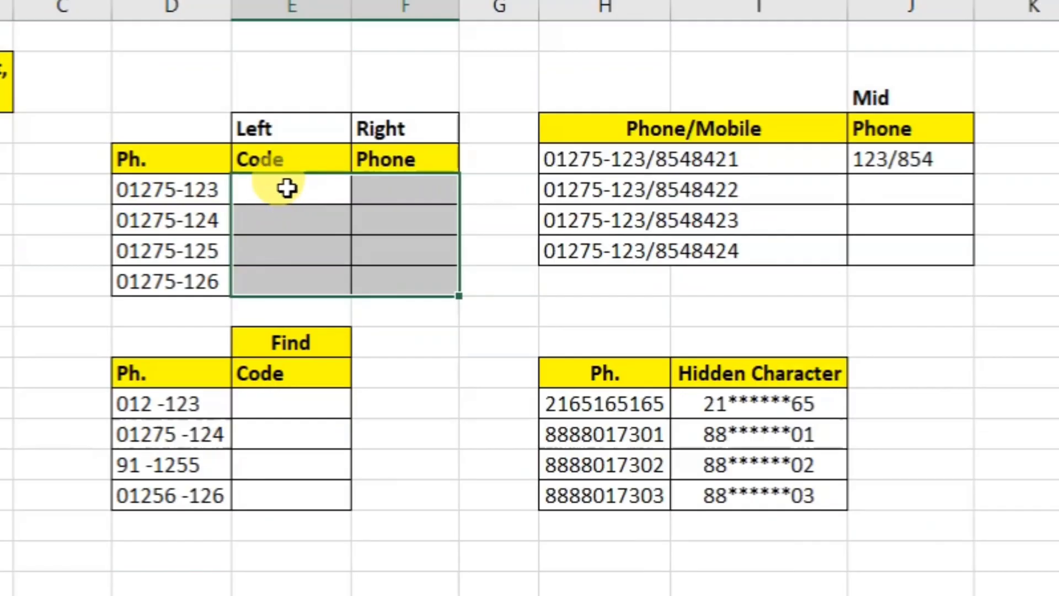
Enter =LEFT(D176,5) in cell E176 to extract the code, and fill the formula down to E179.
{"action": "left_click", "coordinate": [372, 274]}
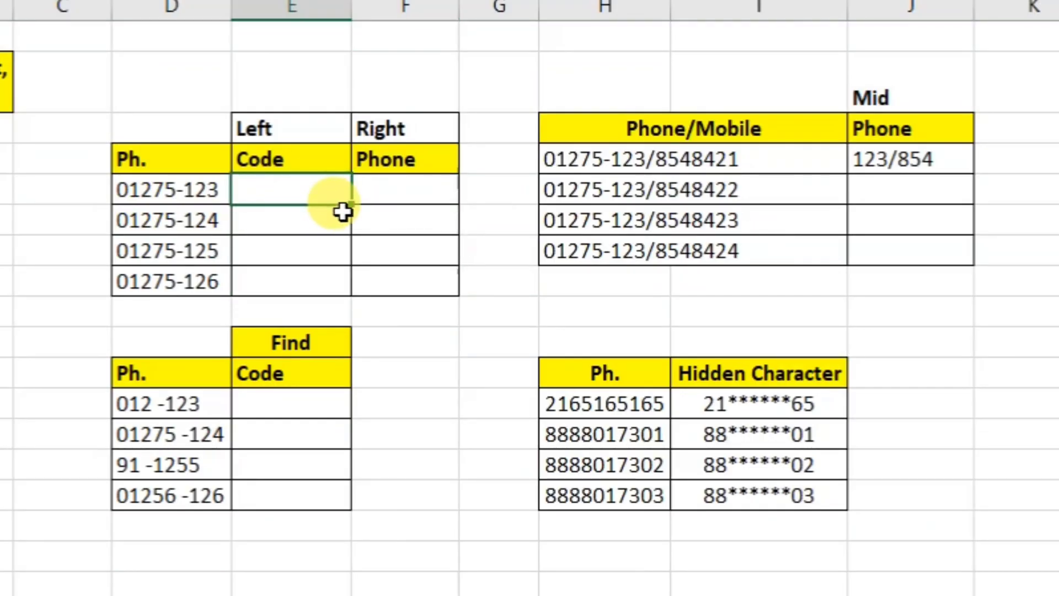
{"action": "type", "text": "=le"}
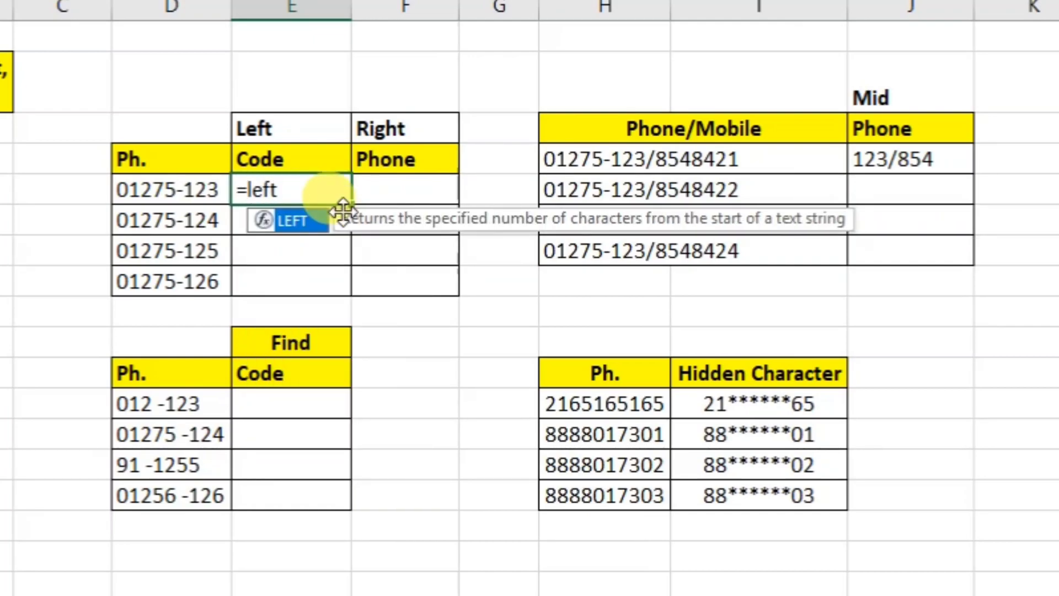
{"action": "type", "text": "ft"}
{"action": "key", "text": "Tab"}
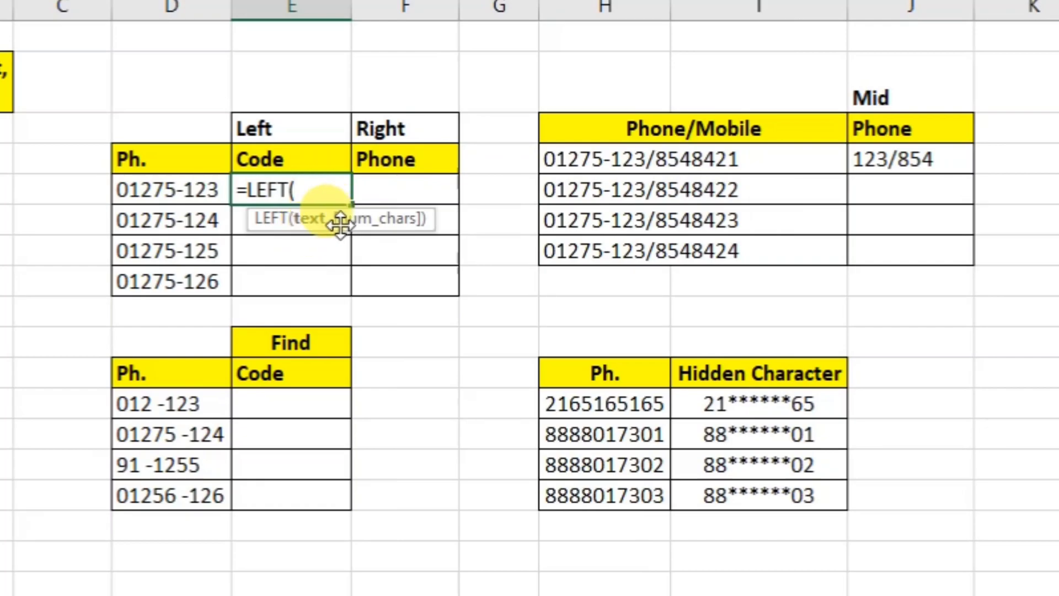
{"action": "left_click", "coordinate": [175, 192]}
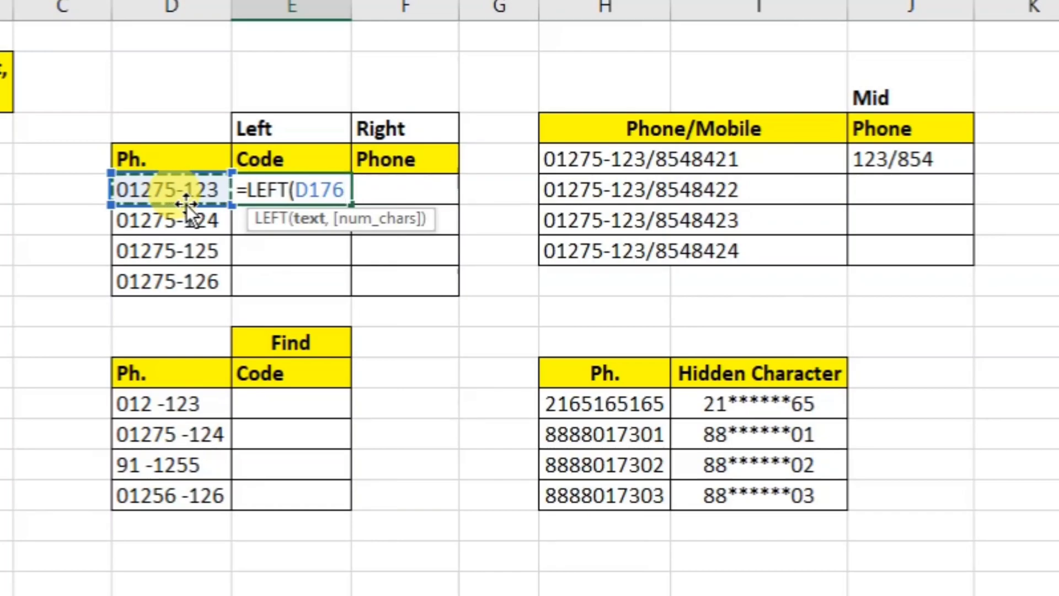
{"action": "type", "text": ","}
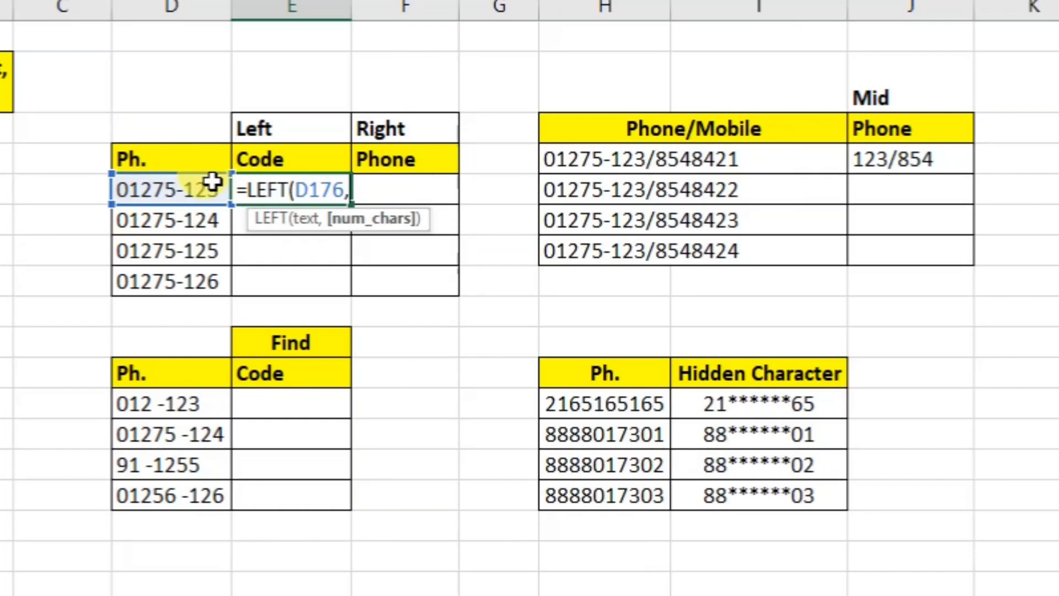
{"action": "type", "text": "5"}
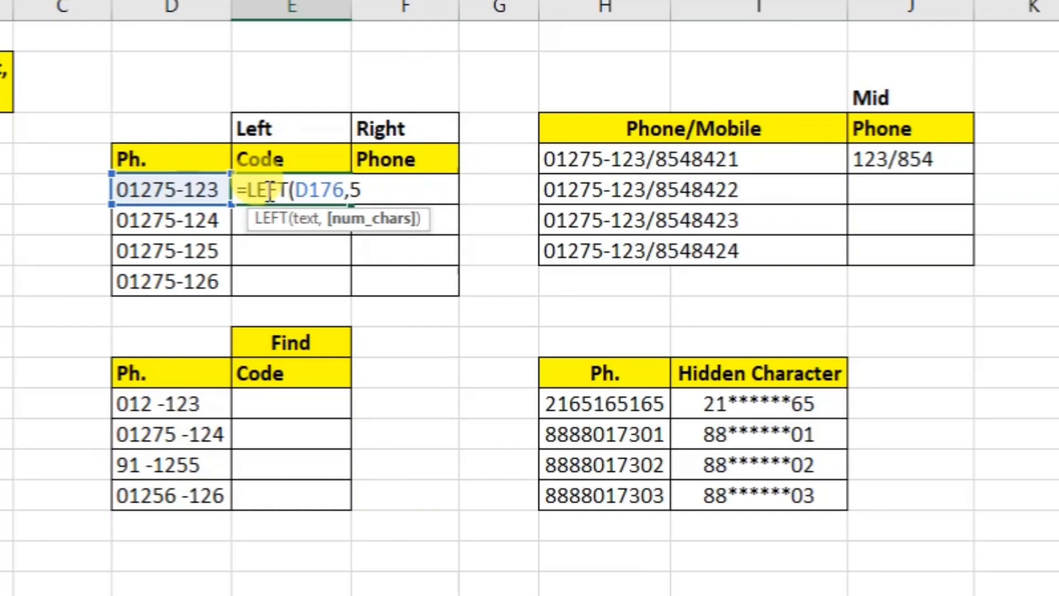
{"action": "type", "text": ")"}
{"action": "key", "text": "Return"}
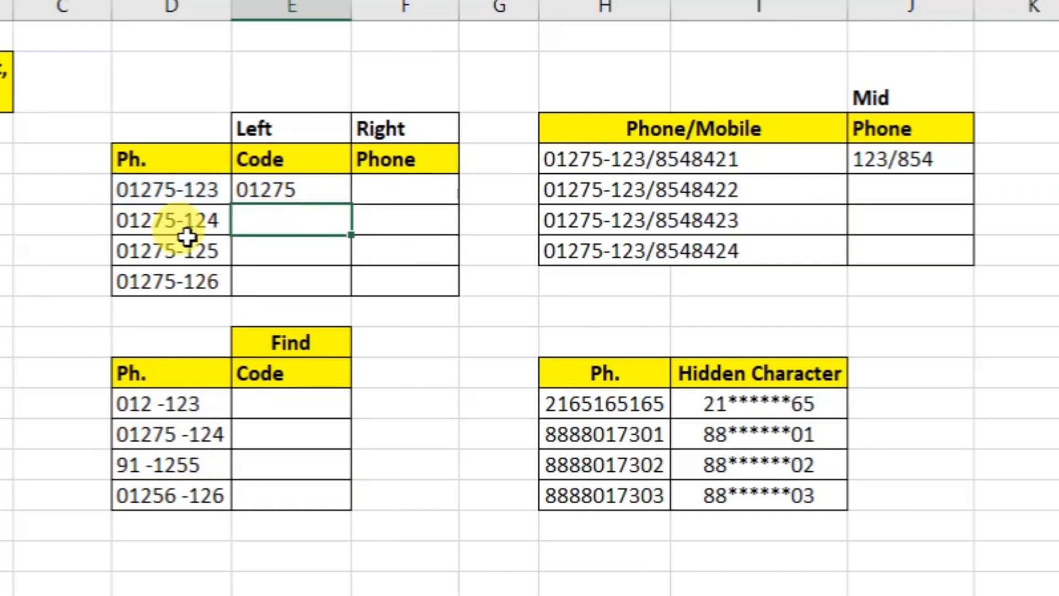
{"action": "left_click", "coordinate": [285, 187]}
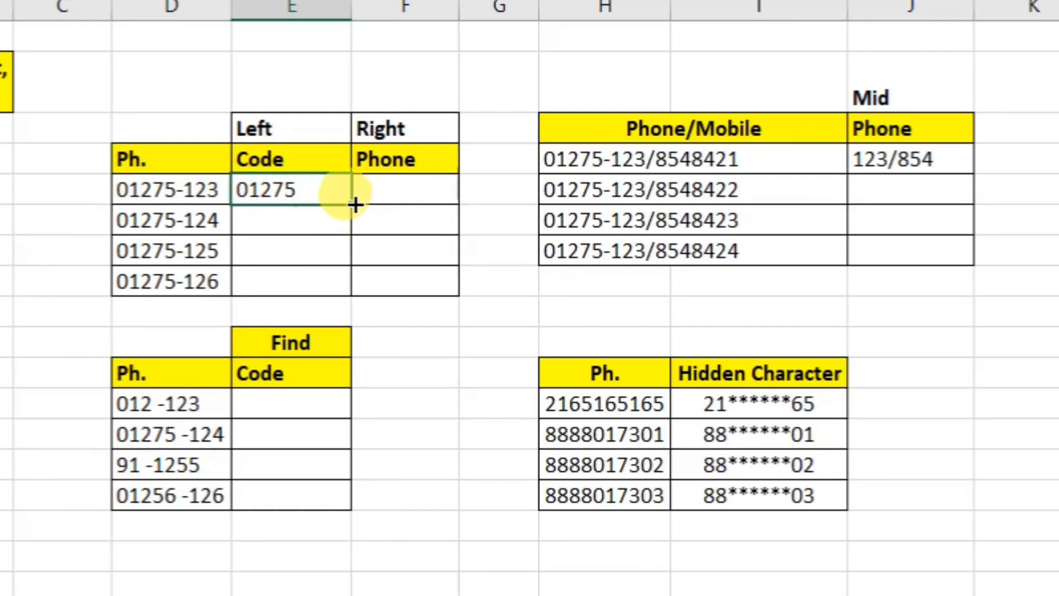
{"action": "double_click", "coordinate": [352, 204]}
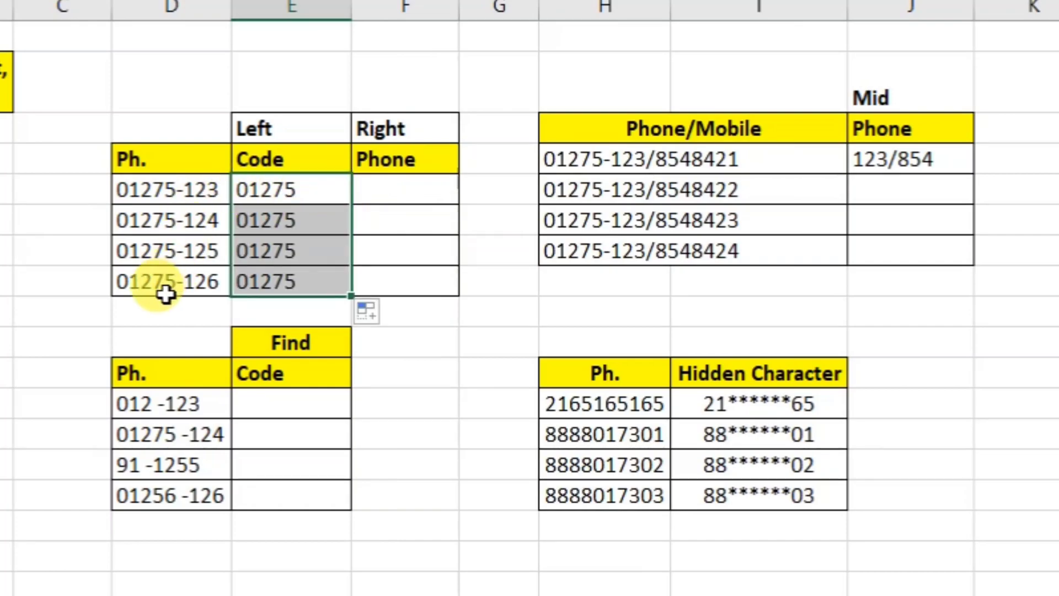
Enter =RIGHT(D176,3) in cell F176 to extract the phone part, and fill the formula down to F179.
{"action": "left_click", "coordinate": [402, 194]}
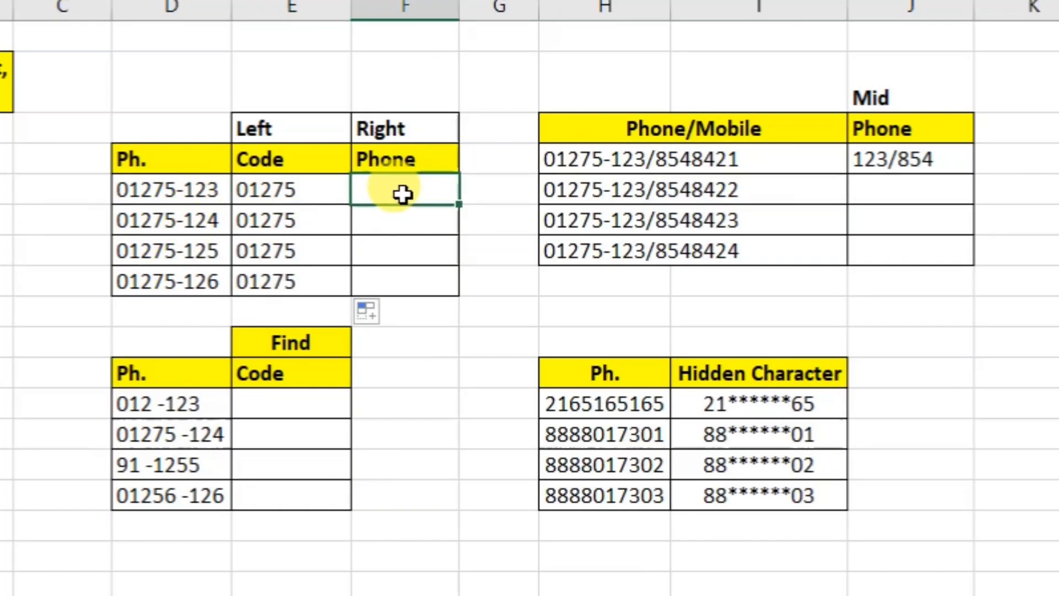
{"action": "type", "text": "=right"}
{"action": "key", "text": "Tab"}
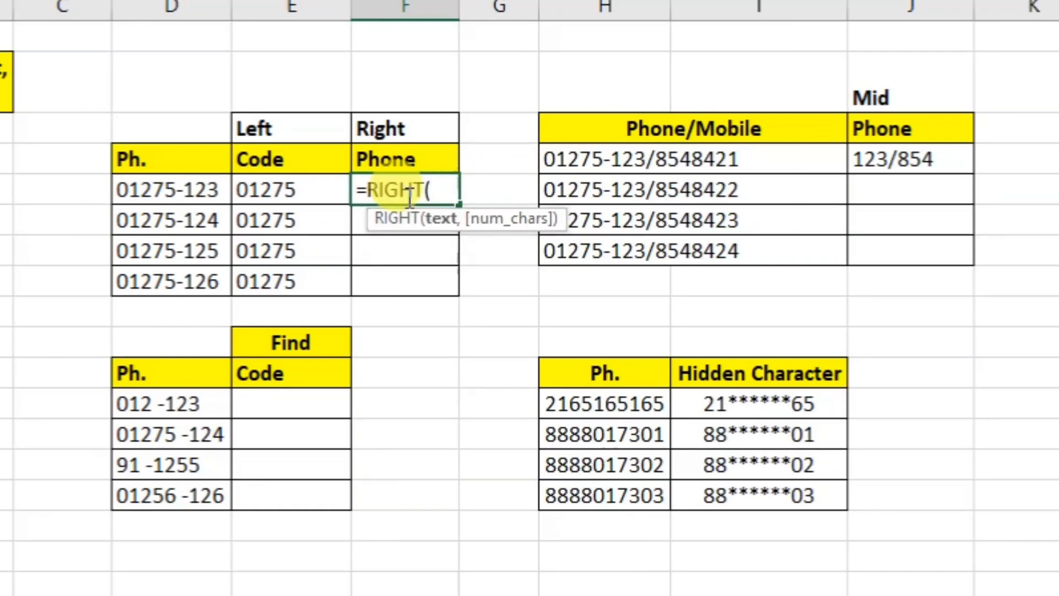
{"action": "left_click", "coordinate": [169, 194]}
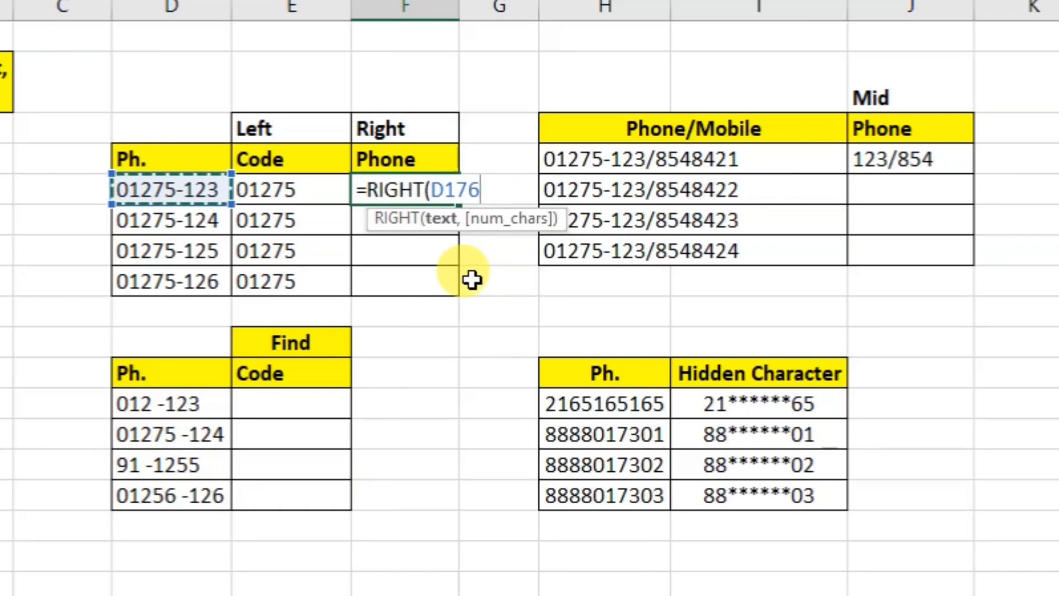
{"action": "type", "text": ","}
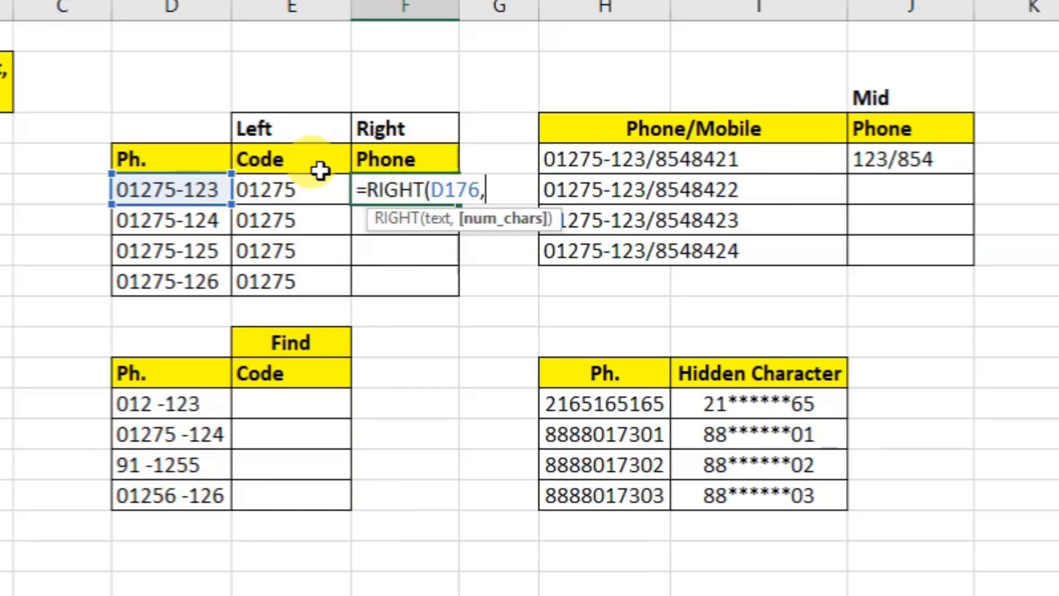
{"action": "type", "text": "3"}
{"action": "key", "text": "Return"}
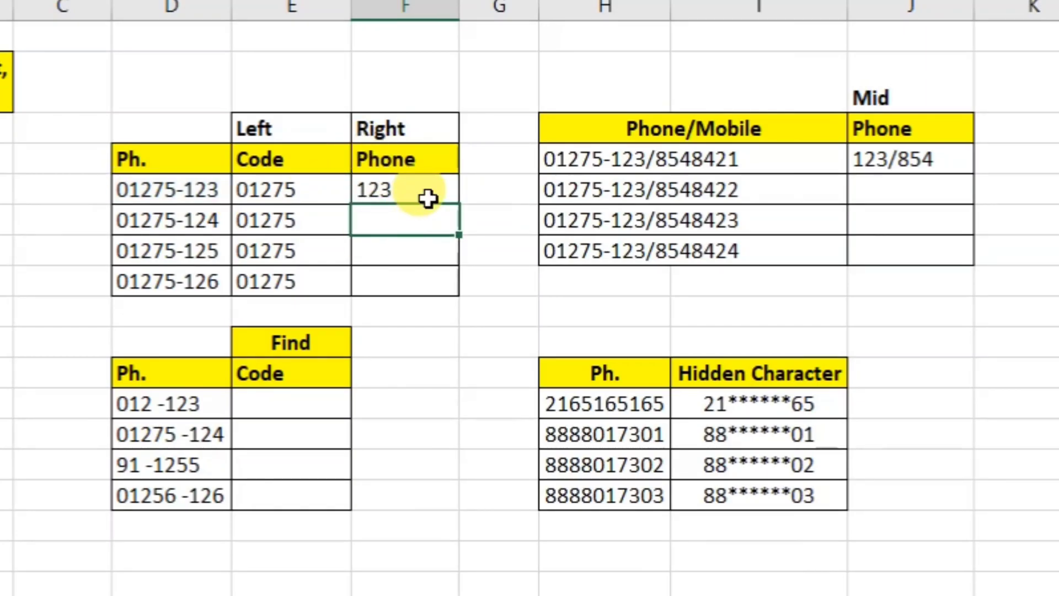
{"action": "left_click", "coordinate": [428, 199]}
{"action": "double_click", "coordinate": [458, 204]}
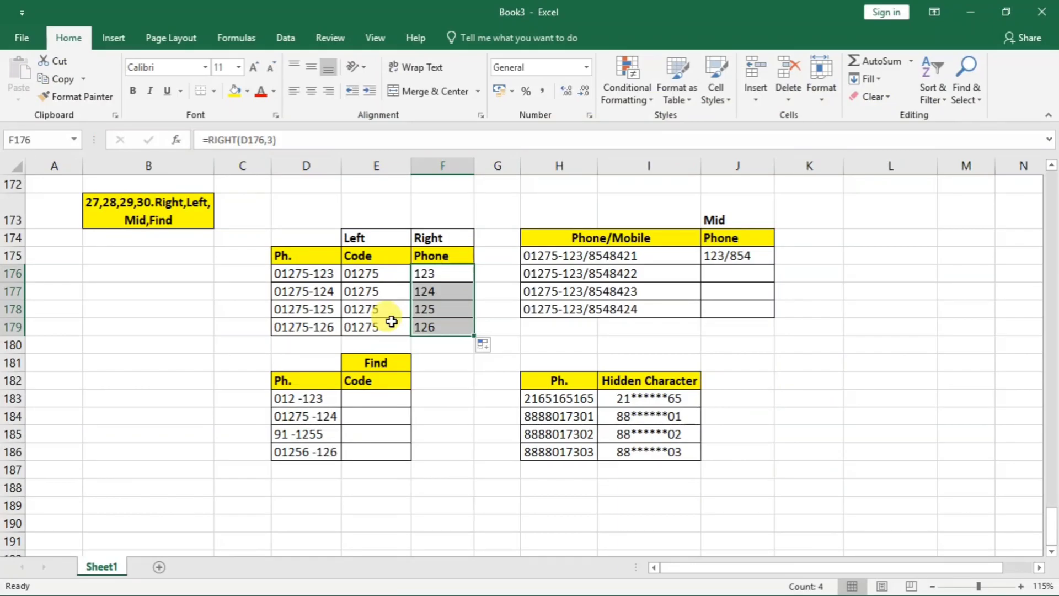
{"action": "left_click", "coordinate": [283, 398]}
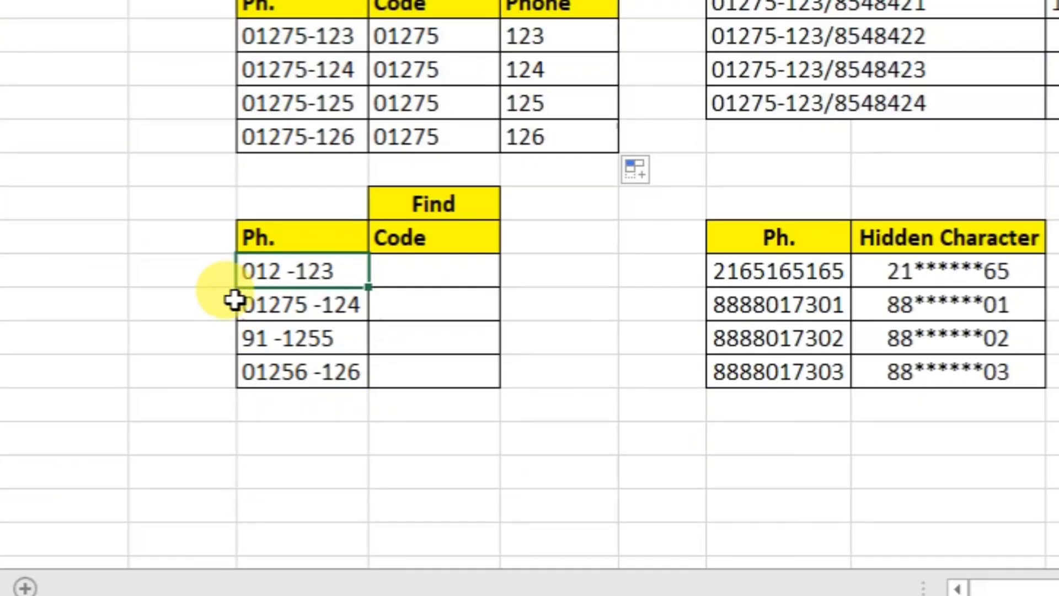
{"action": "left_click", "coordinate": [278, 307]}
{"action": "left_click", "coordinate": [272, 335]}
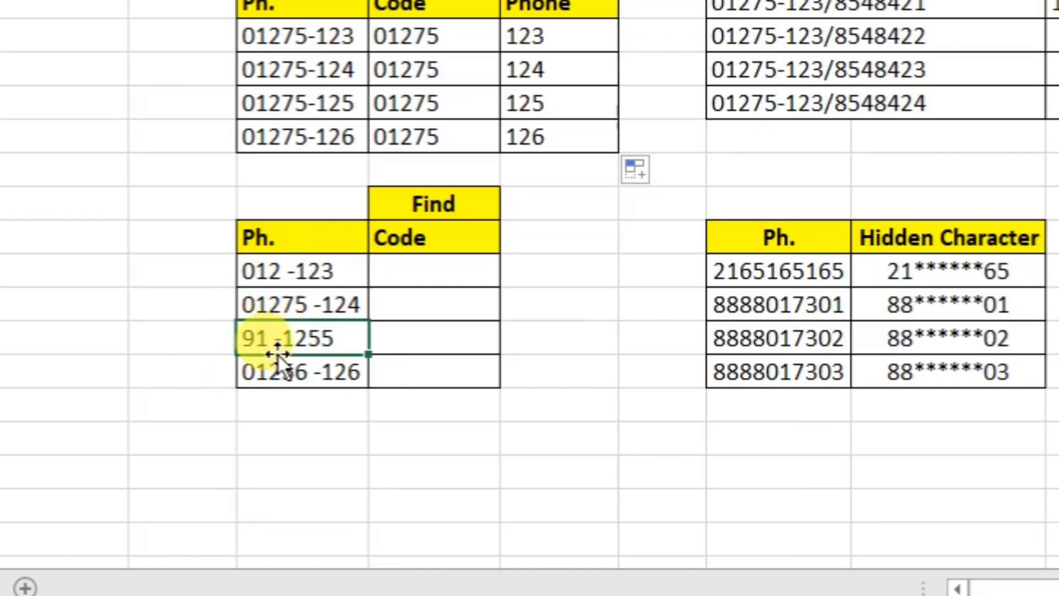
{"action": "left_click", "coordinate": [291, 380]}
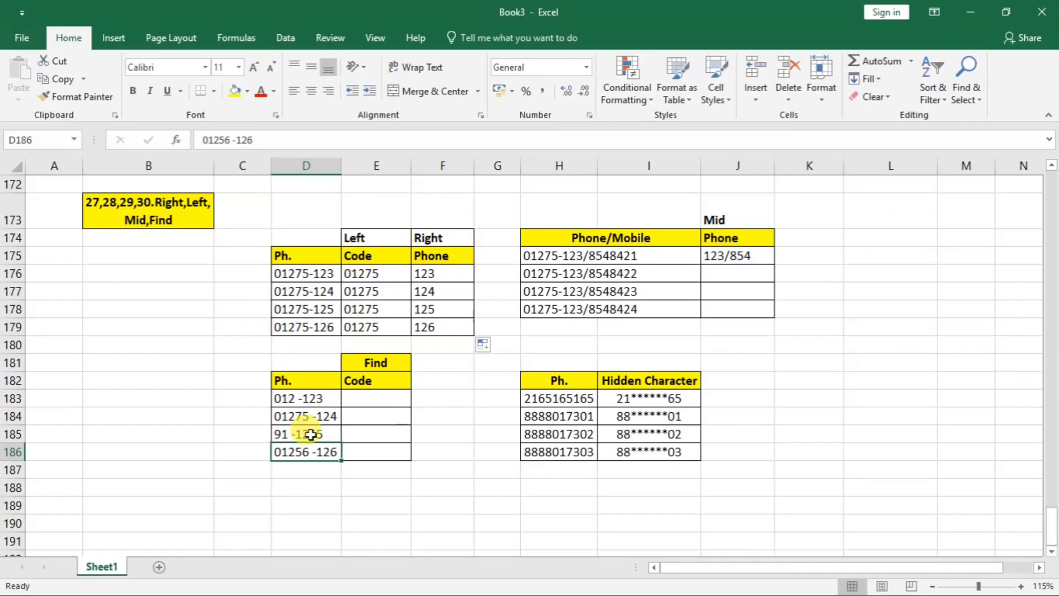
{"action": "left_click", "coordinate": [376, 362]}
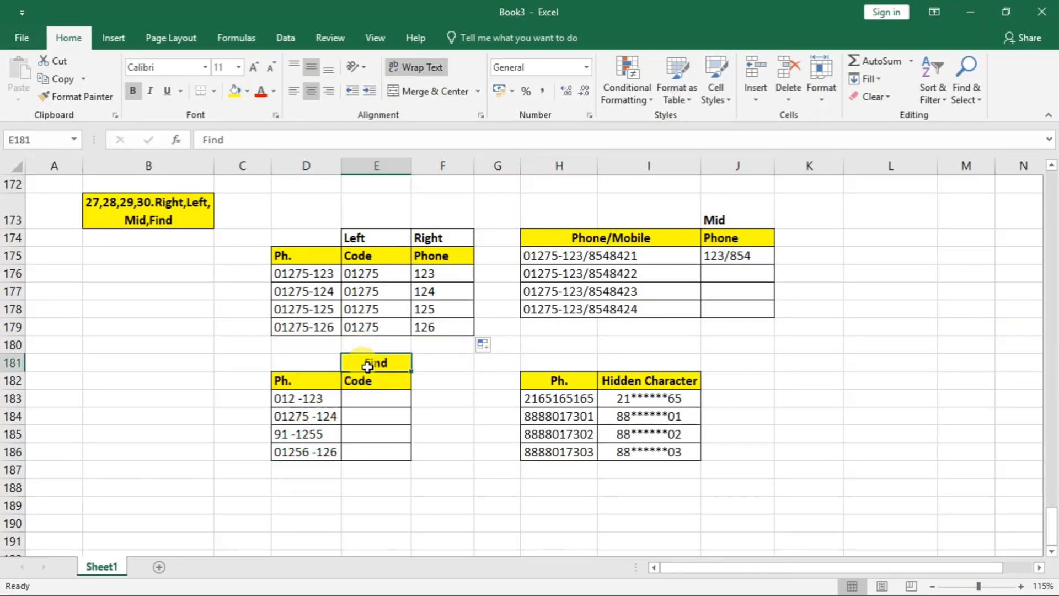
Replace the content of cell J175 under the Mid heading with the formula =MID(H175,7,2).
{"action": "left_click", "coordinate": [746, 218]}
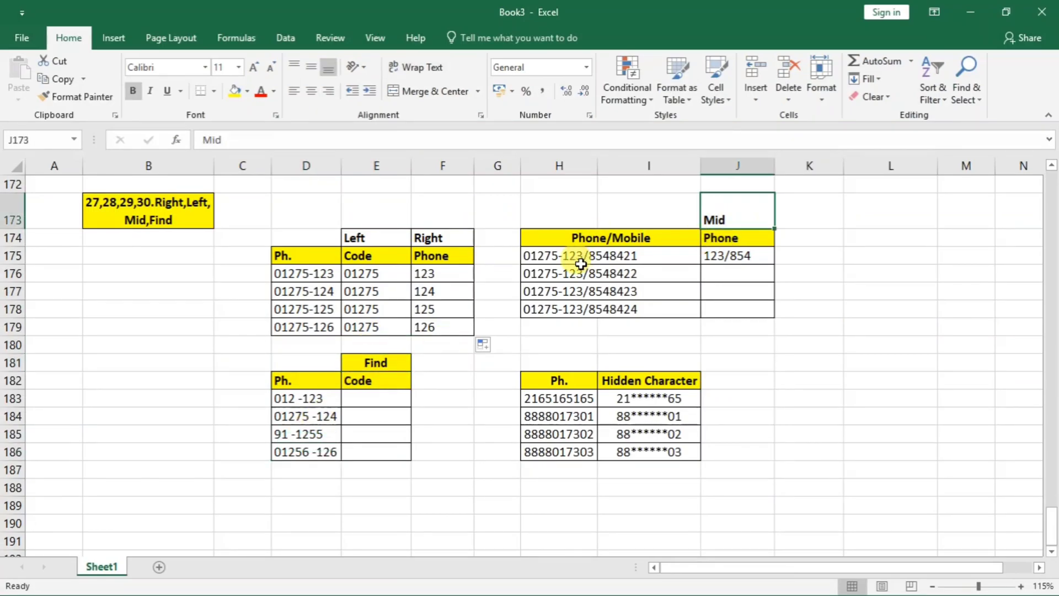
{"action": "left_click", "coordinate": [727, 256]}
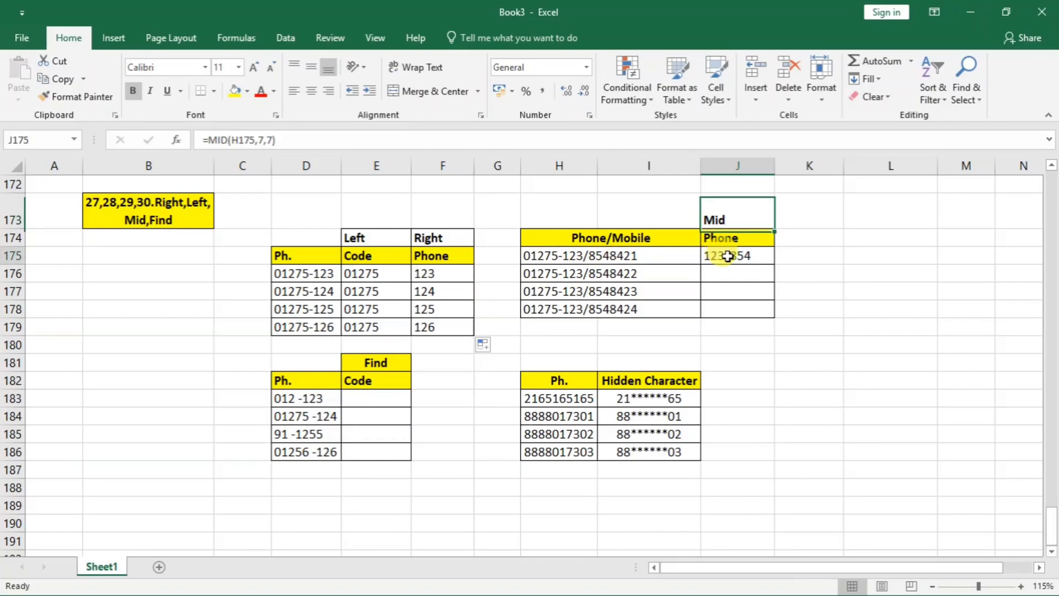
{"action": "key", "text": "Delete"}
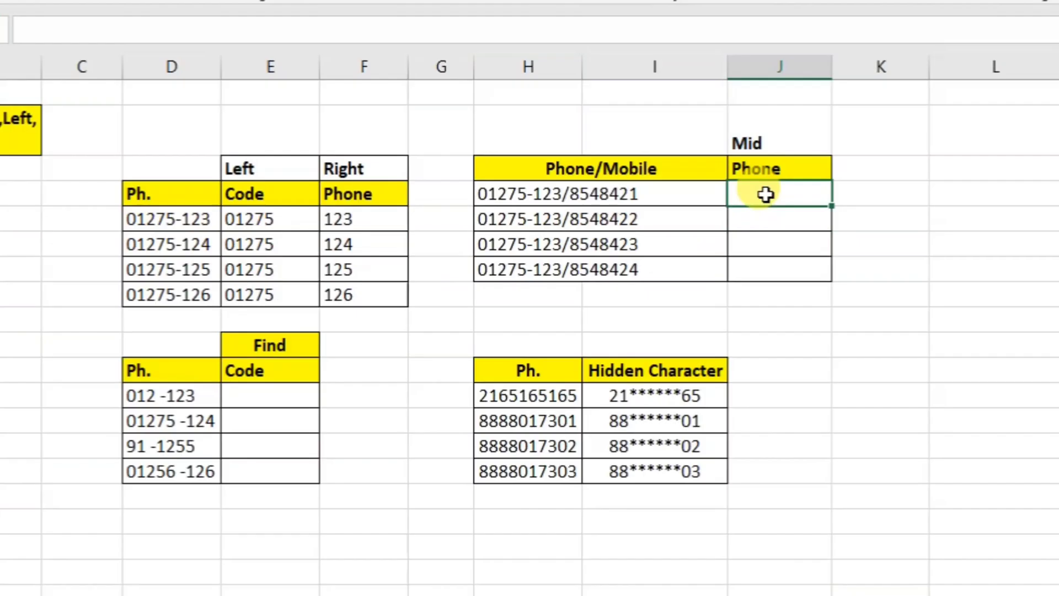
{"action": "type", "text": "=mid"}
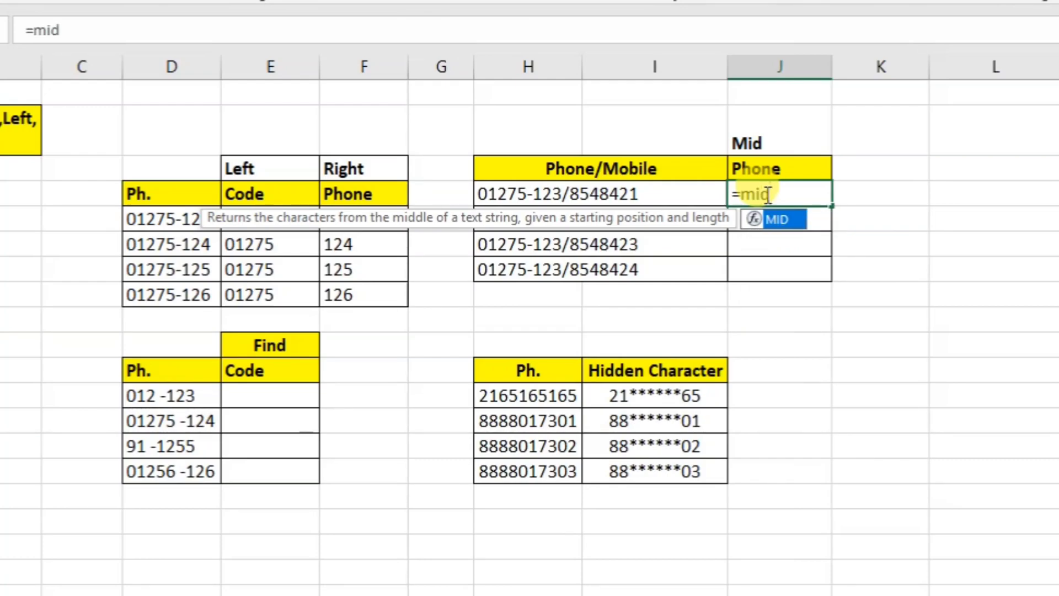
{"action": "key", "text": "Tab"}
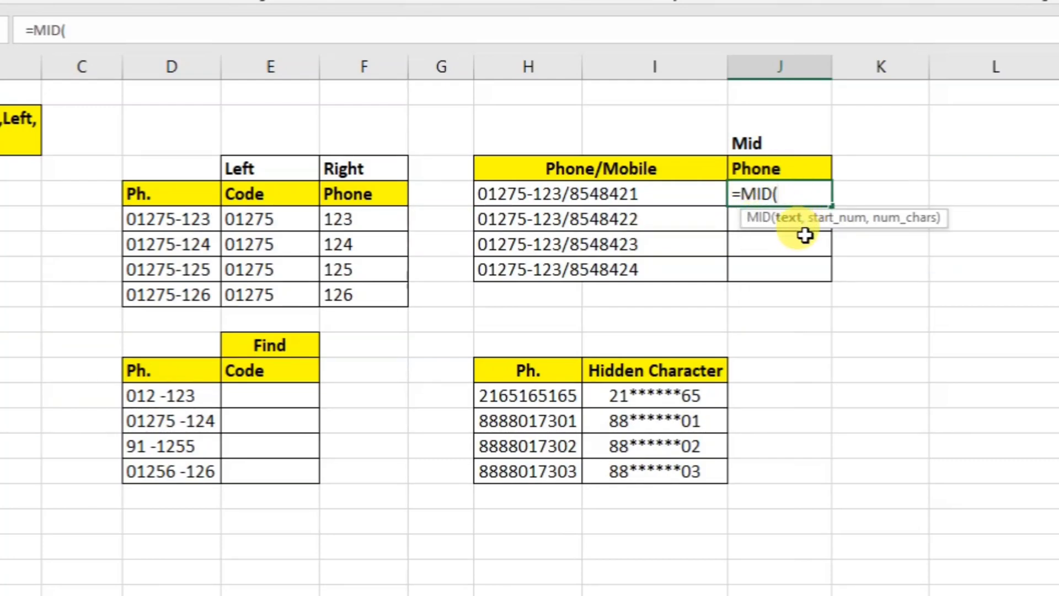
{"action": "left_click", "coordinate": [636, 202]}
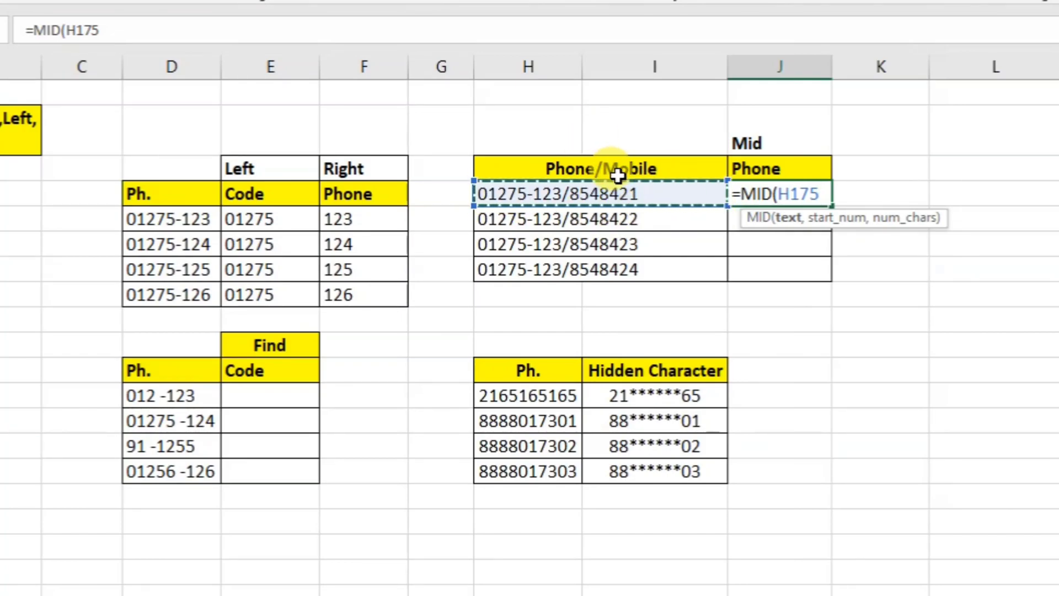
{"action": "type", "text": ",7"}
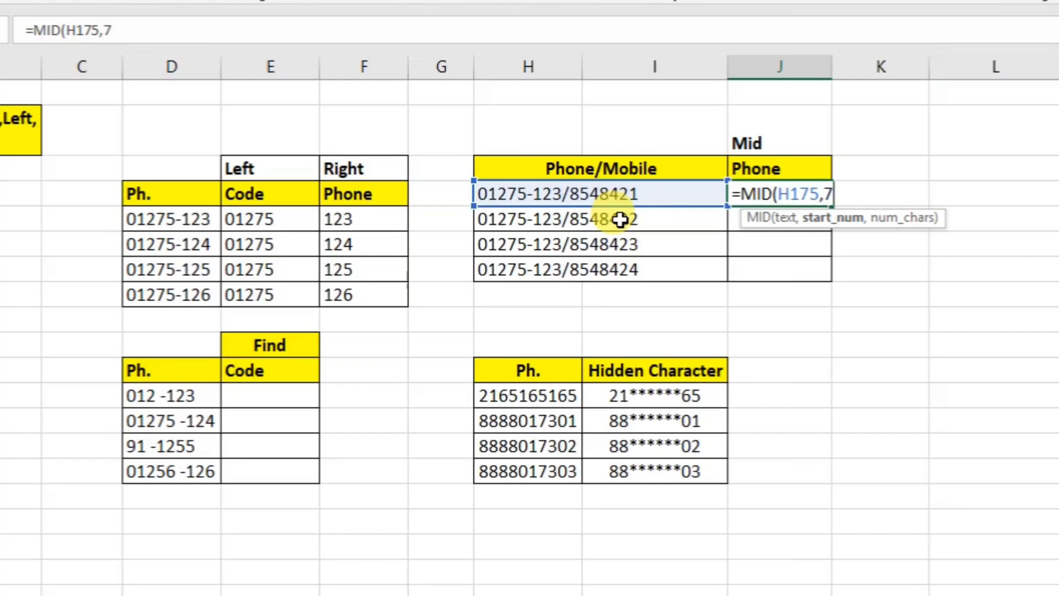
{"action": "type", "text": ",2"}
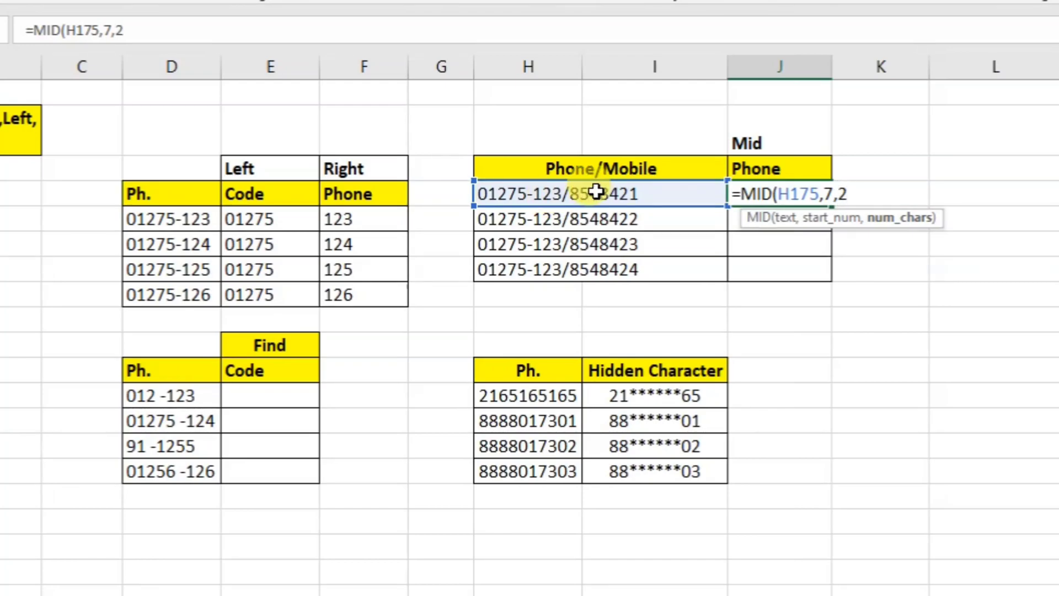
{"action": "type", "text": ")"}
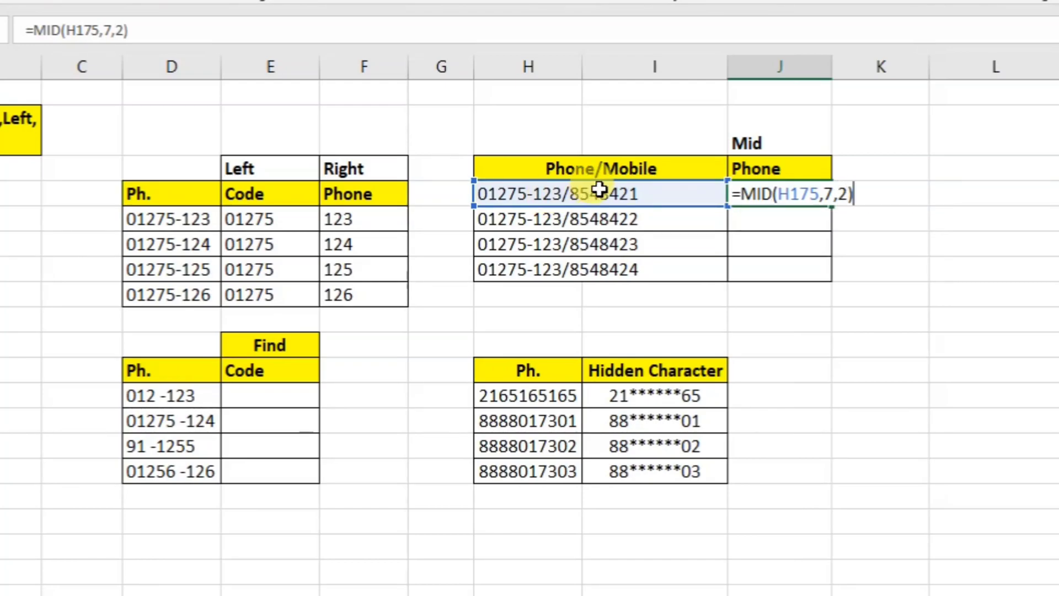
{"action": "key", "text": "Return"}
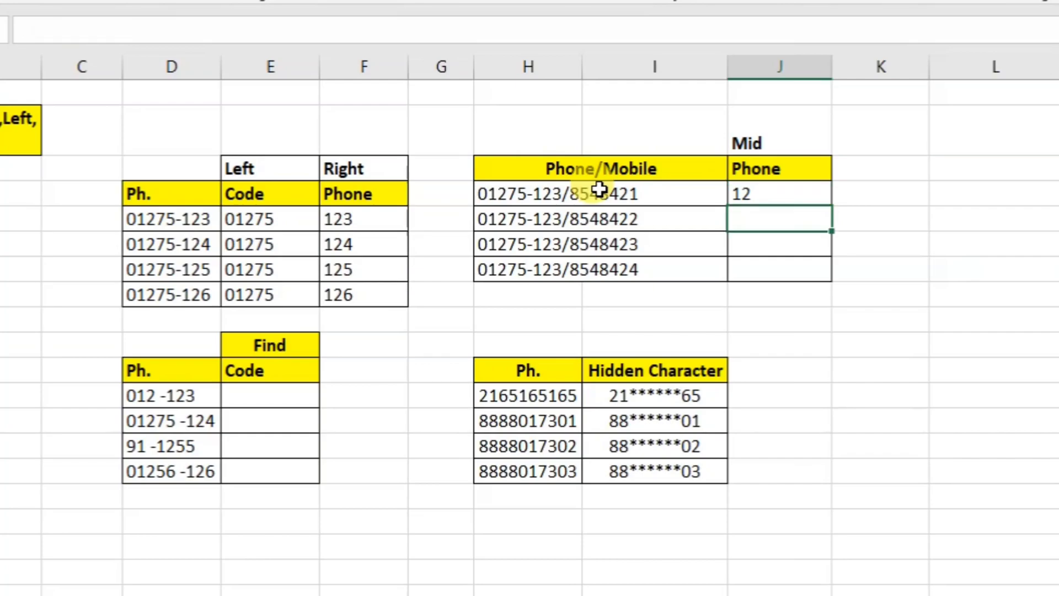
Set the number of characters in the MID formula in cell J175 to 3.
{"action": "left_click", "coordinate": [779, 195]}
{"action": "double_click", "coordinate": [804, 194]}
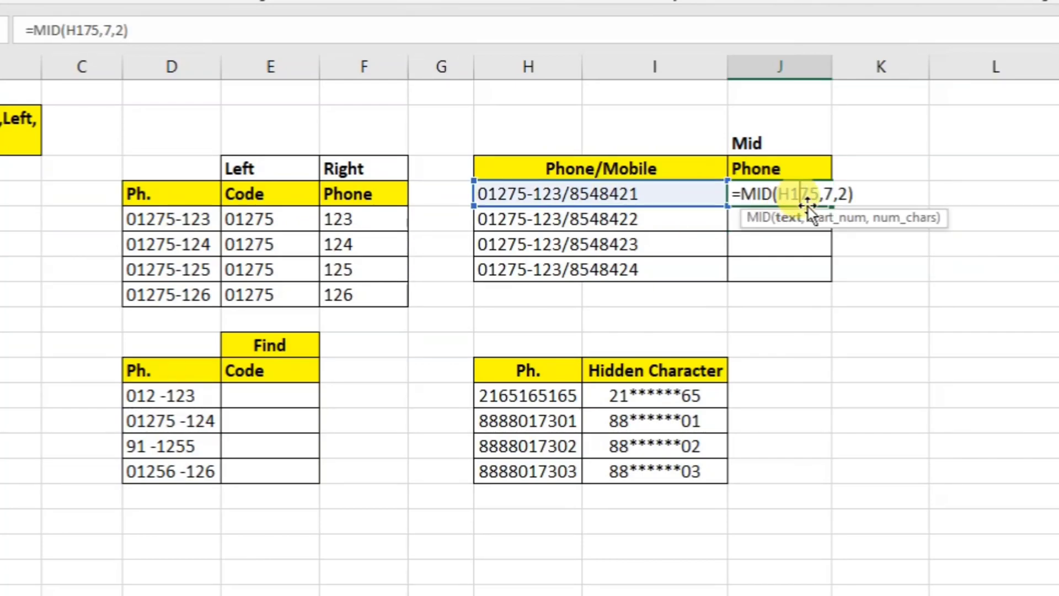
{"action": "left_click", "coordinate": [850, 196]}
{"action": "key", "text": "BackSpace"}
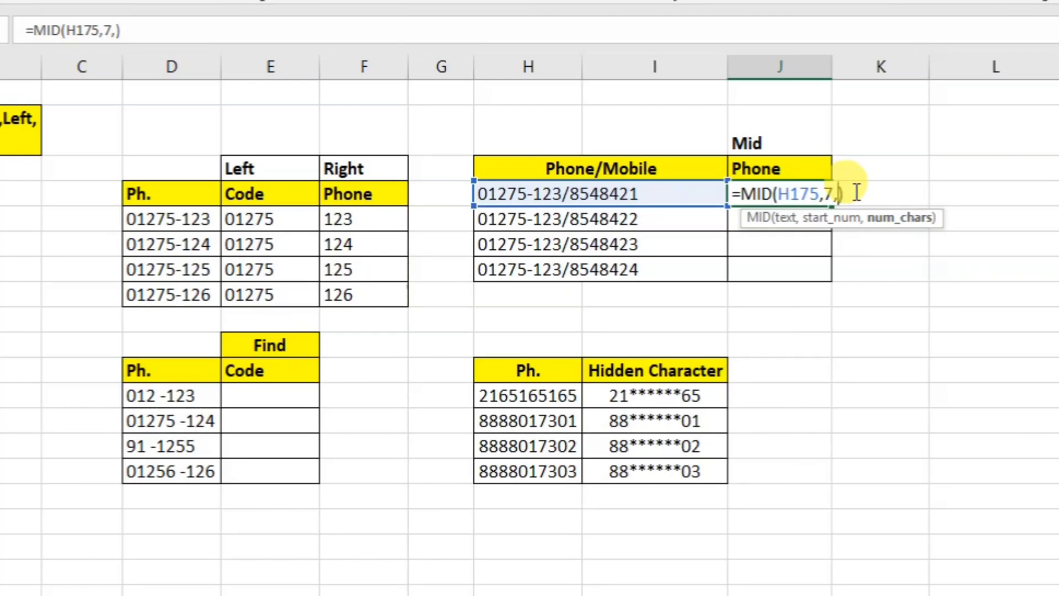
{"action": "type", "text": "3"}
{"action": "key", "text": "Return"}
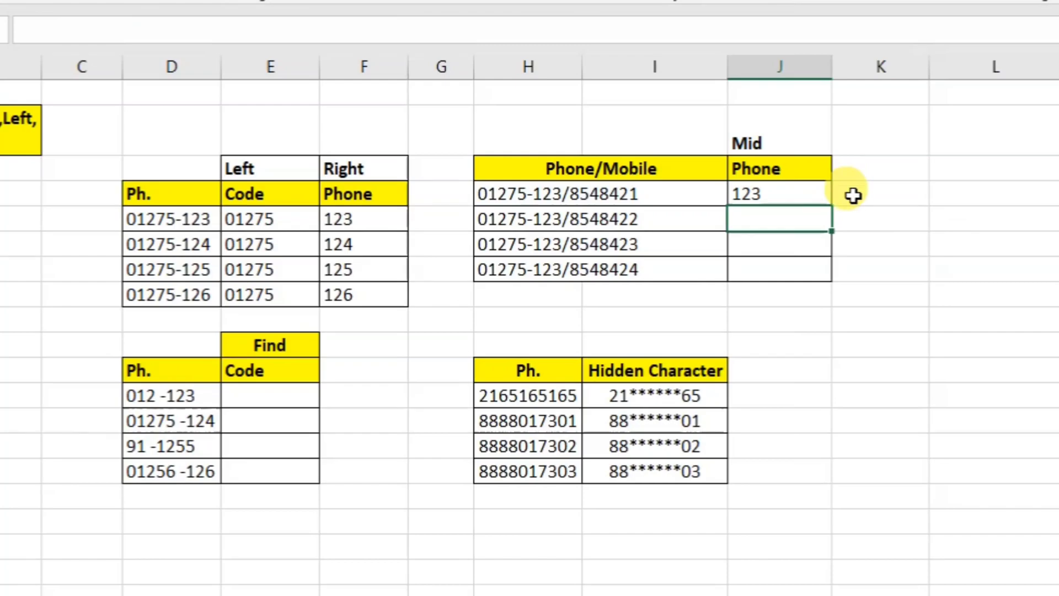
Fill the MID formula in cell J175 down to J178.
{"action": "left_click", "coordinate": [742, 195]}
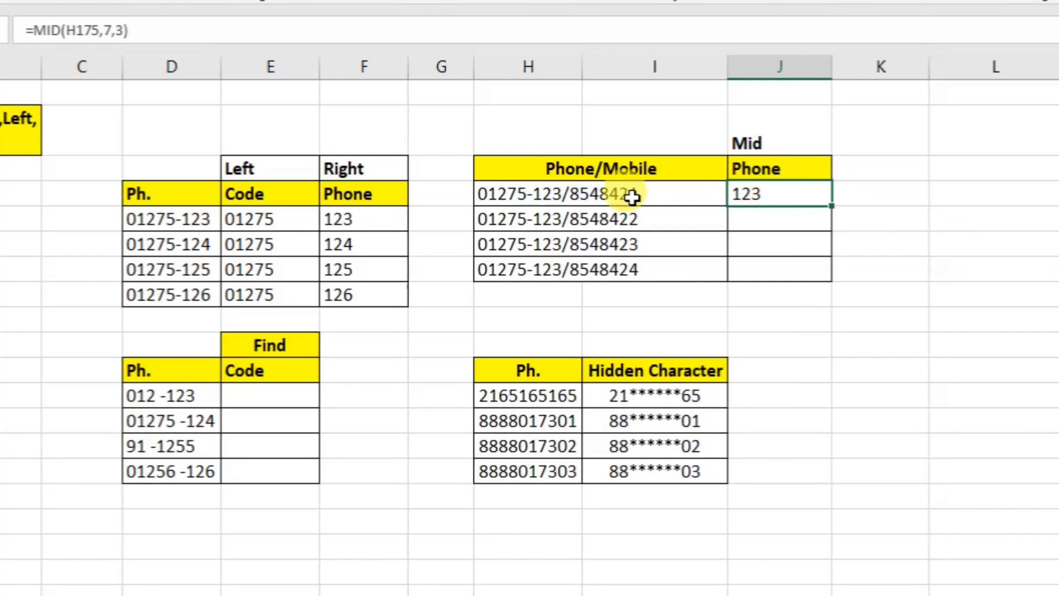
{"action": "double_click", "coordinate": [833, 207]}
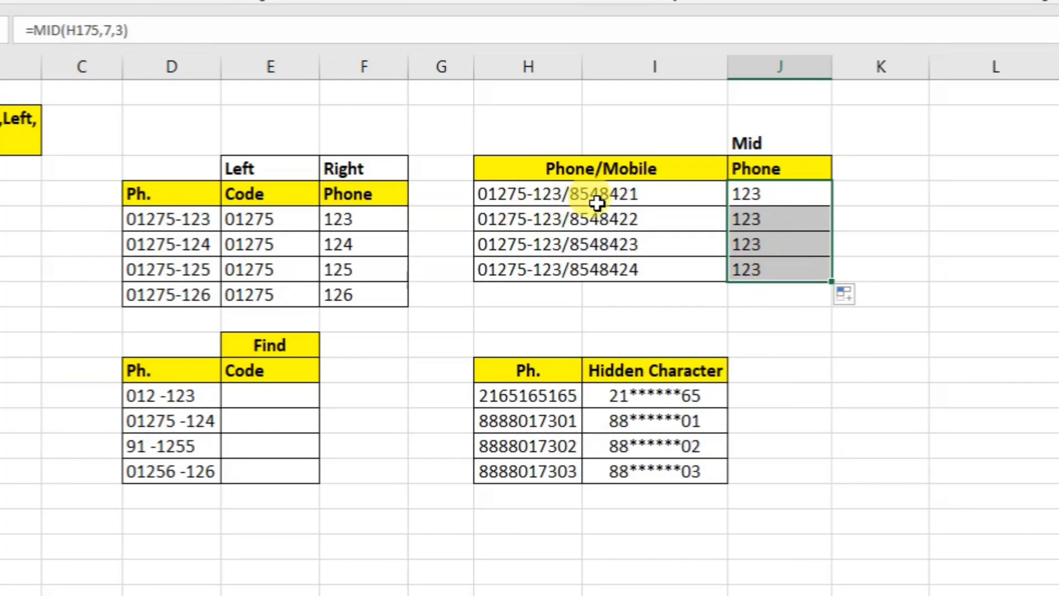
Check the masking formula in cell I183, and replace the phone number in cell H183 with a different sample number.
{"action": "left_click", "coordinate": [246, 400]}
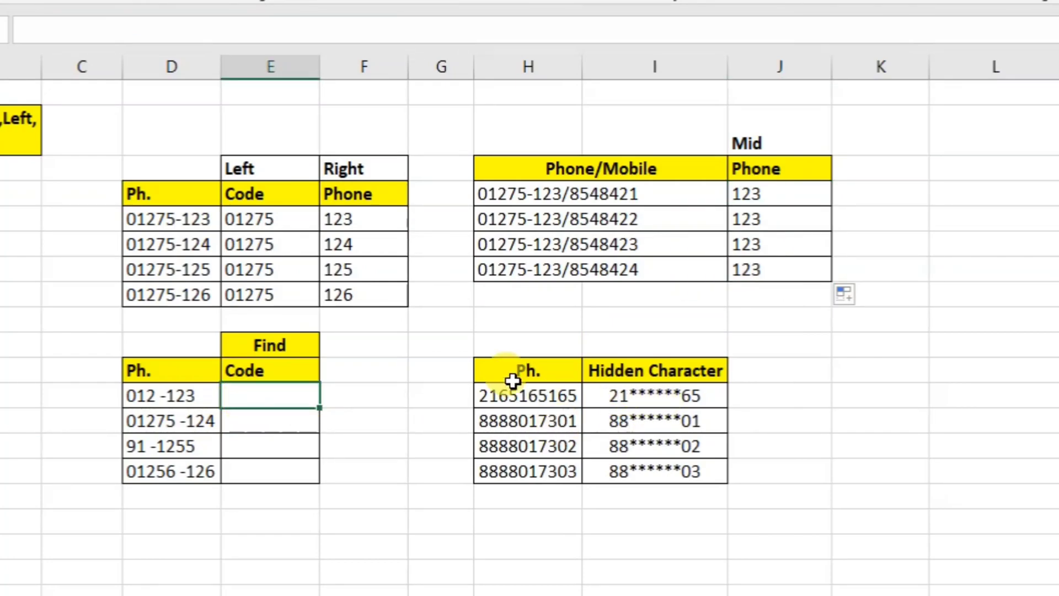
{"action": "left_click", "coordinate": [656, 396]}
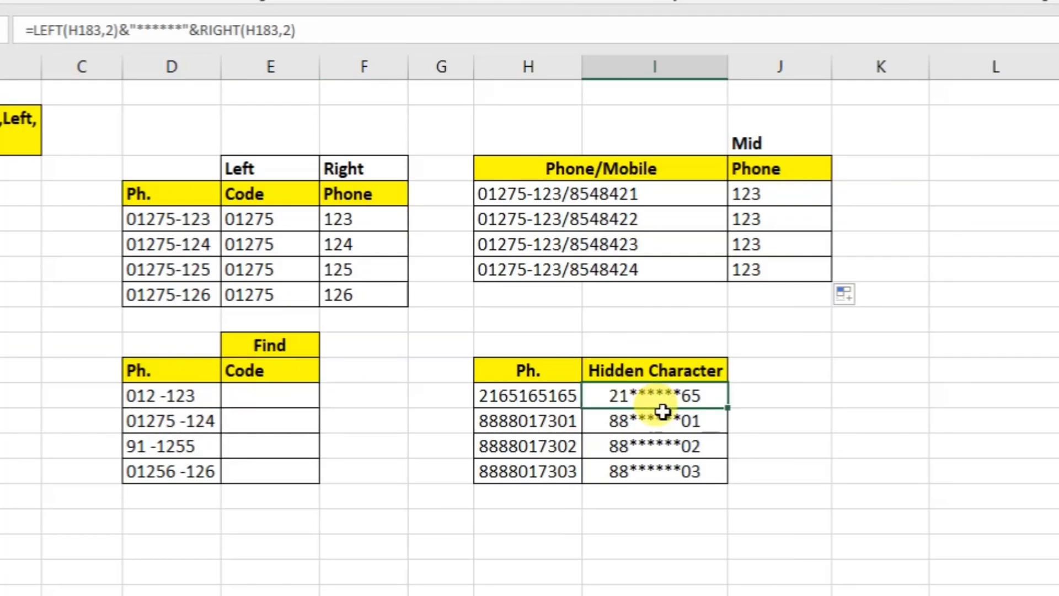
{"action": "left_click", "coordinate": [566, 400]}
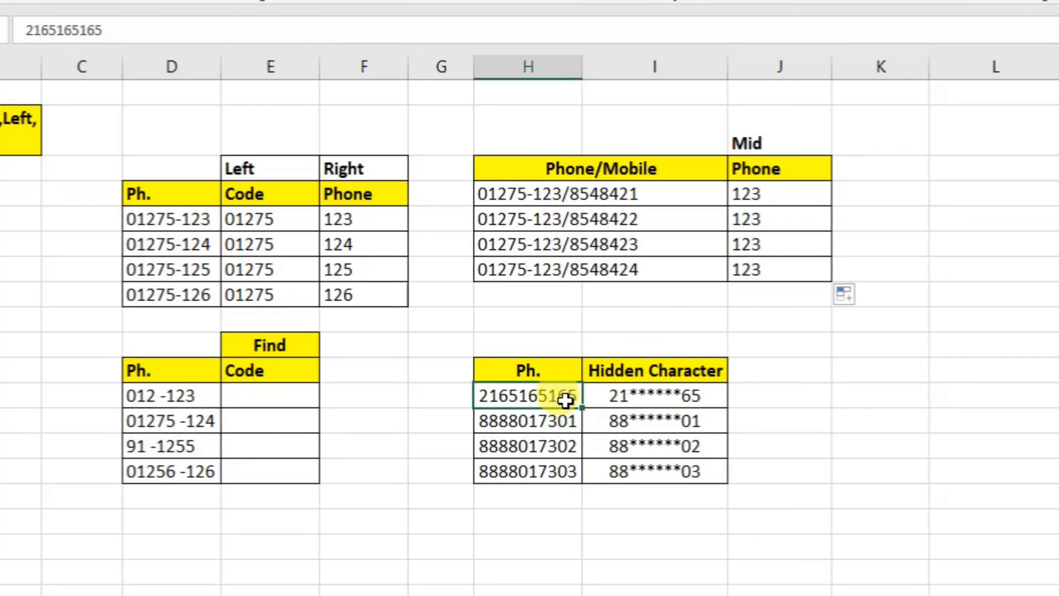
{"action": "type", "text": "65655555"}
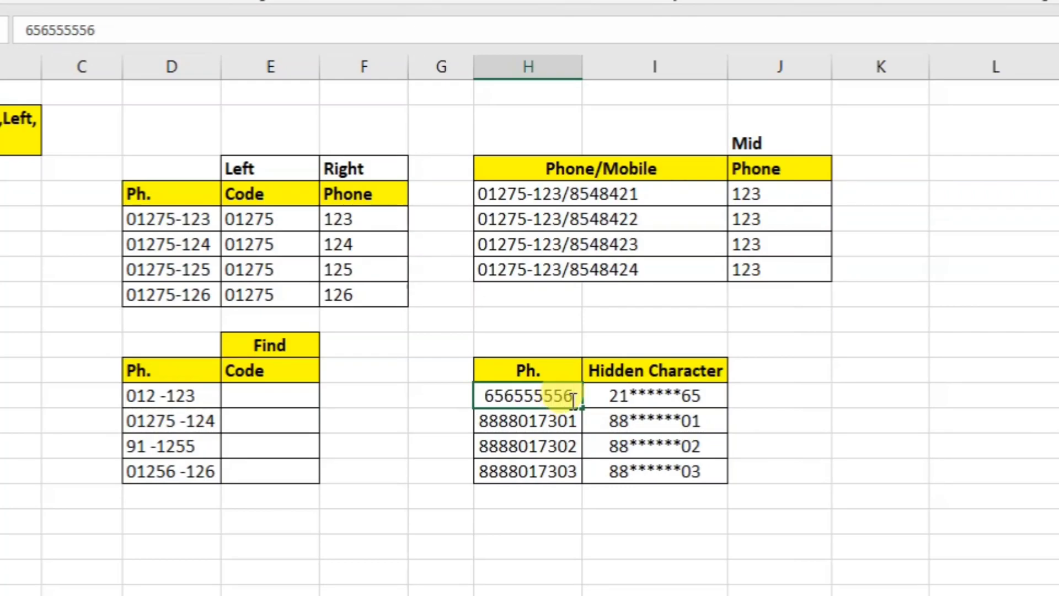
{"action": "key", "text": "Return"}
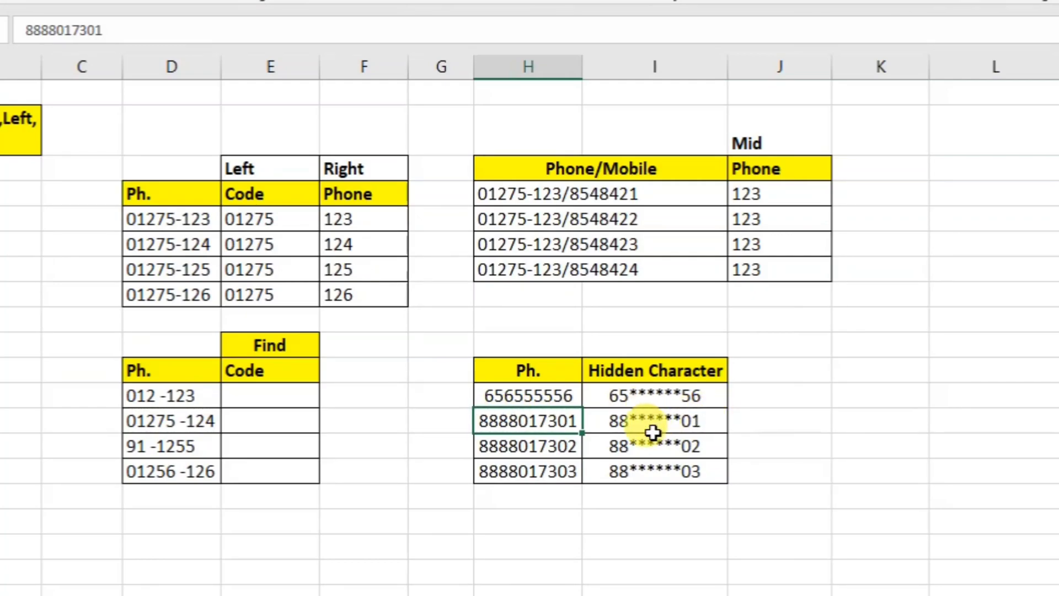
Clear the existing masking formulas under the Hidden Character heading in cells I183 to I186.
{"action": "left_click", "coordinate": [654, 398]}
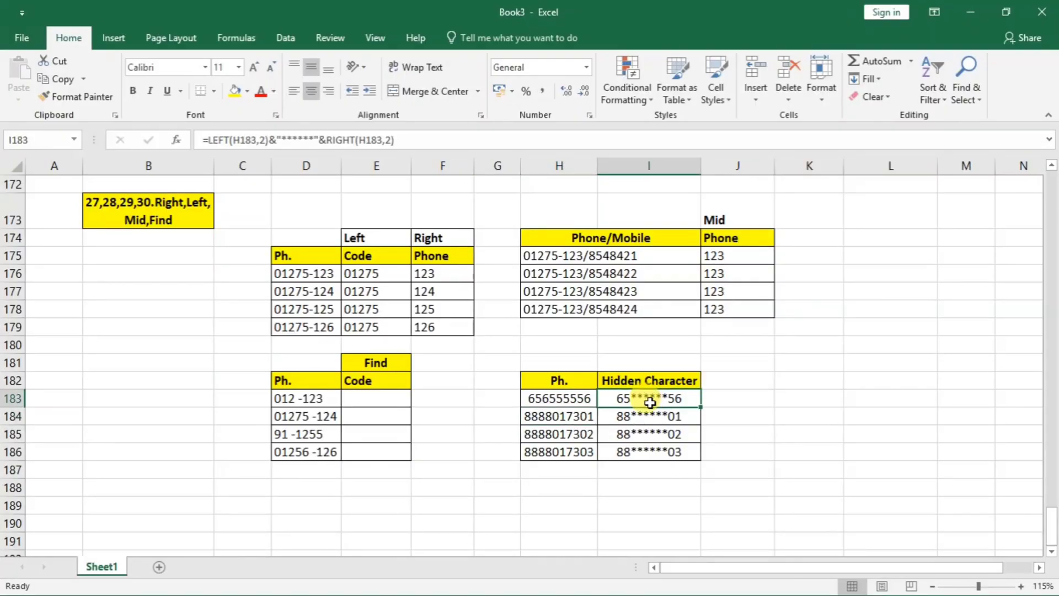
{"action": "key", "text": "ctrl+shift+Down"}
{"action": "key", "text": "Delete"}
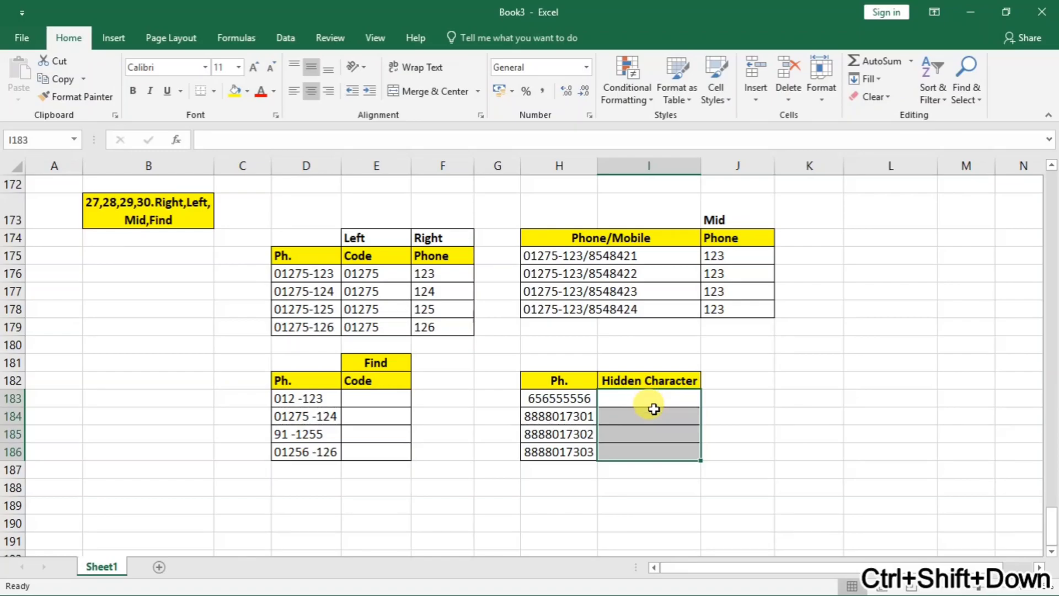
{"action": "left_click", "coordinate": [669, 398]}
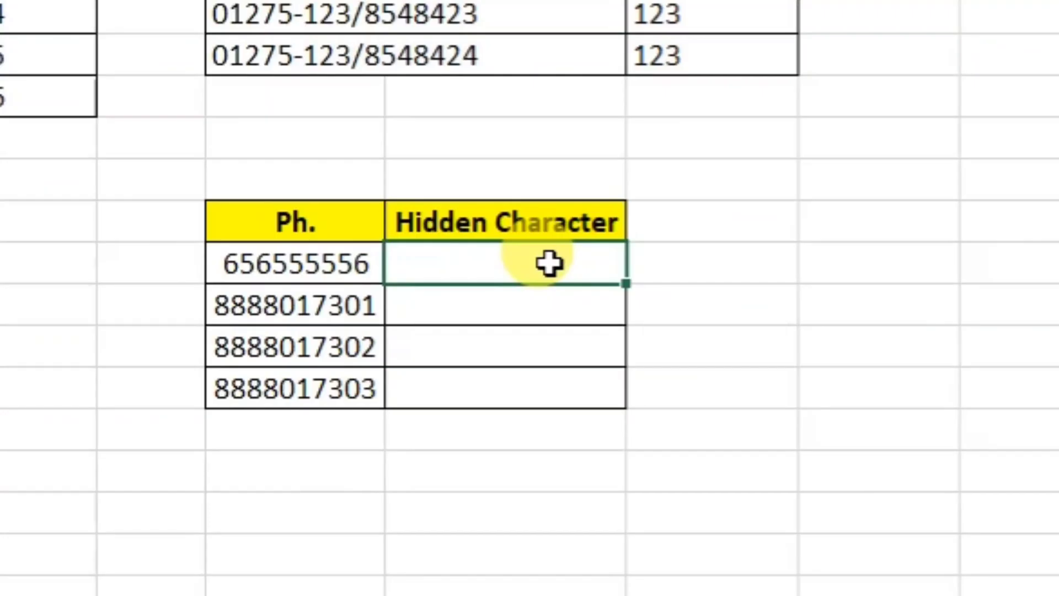
{"action": "double_click", "coordinate": [668, 397]}
{"action": "type", "text": "="}
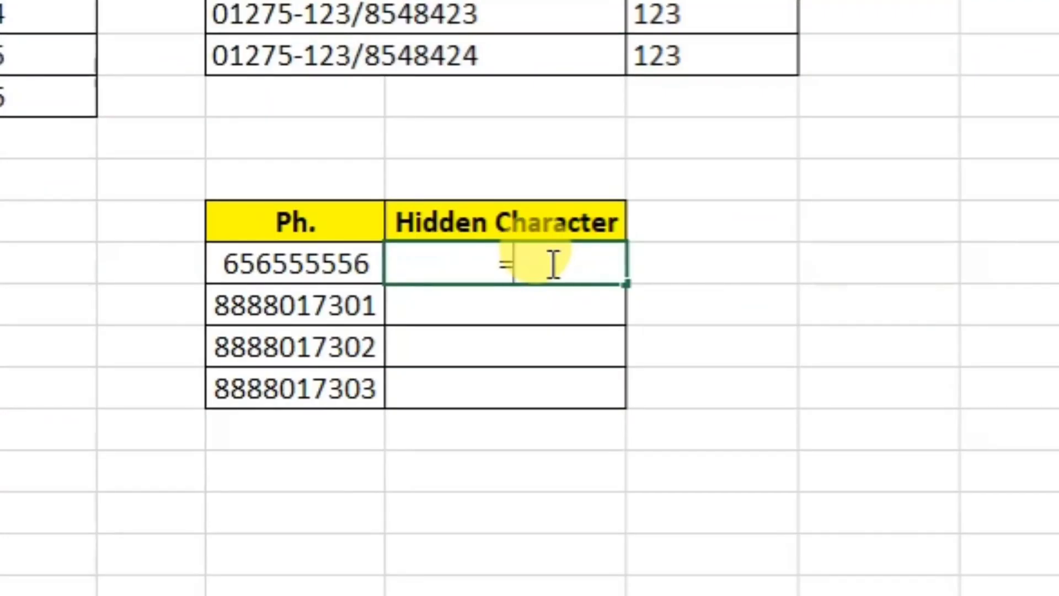
{"action": "type", "text": "left"}
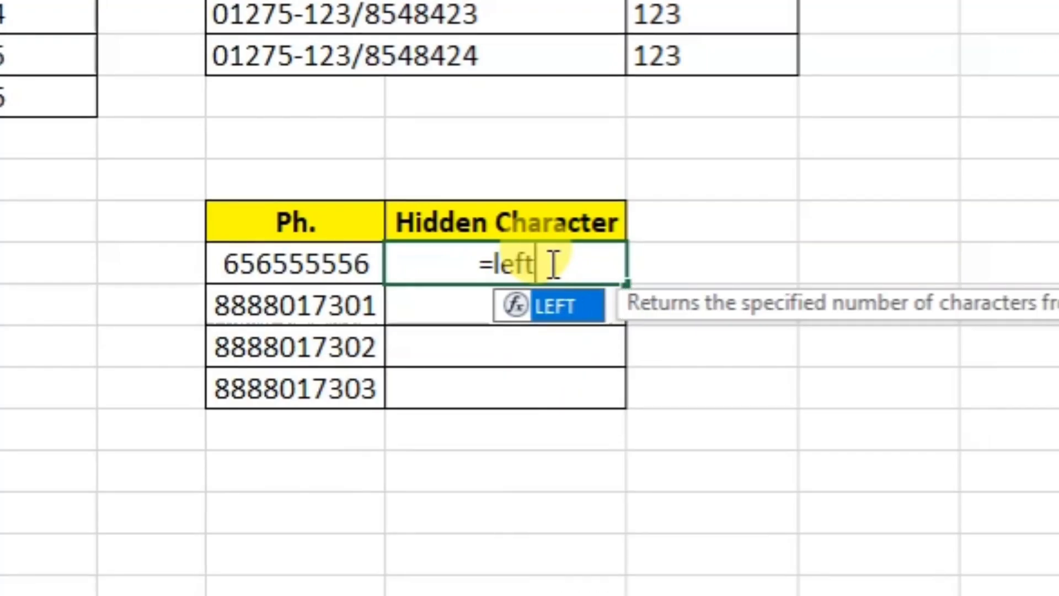
{"action": "key", "text": "Tab"}
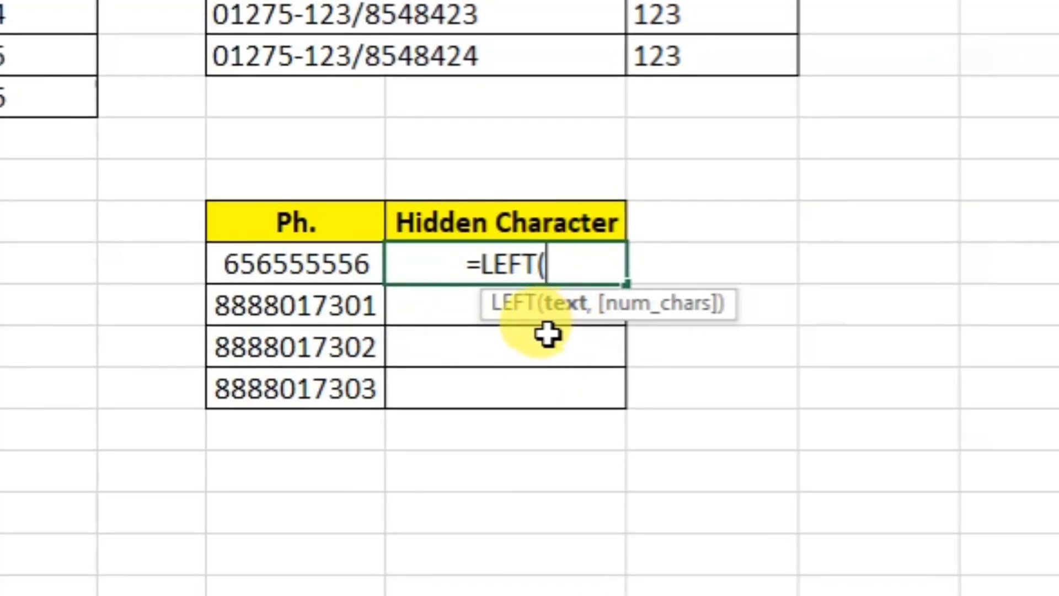
{"action": "left_click", "coordinate": [342, 270]}
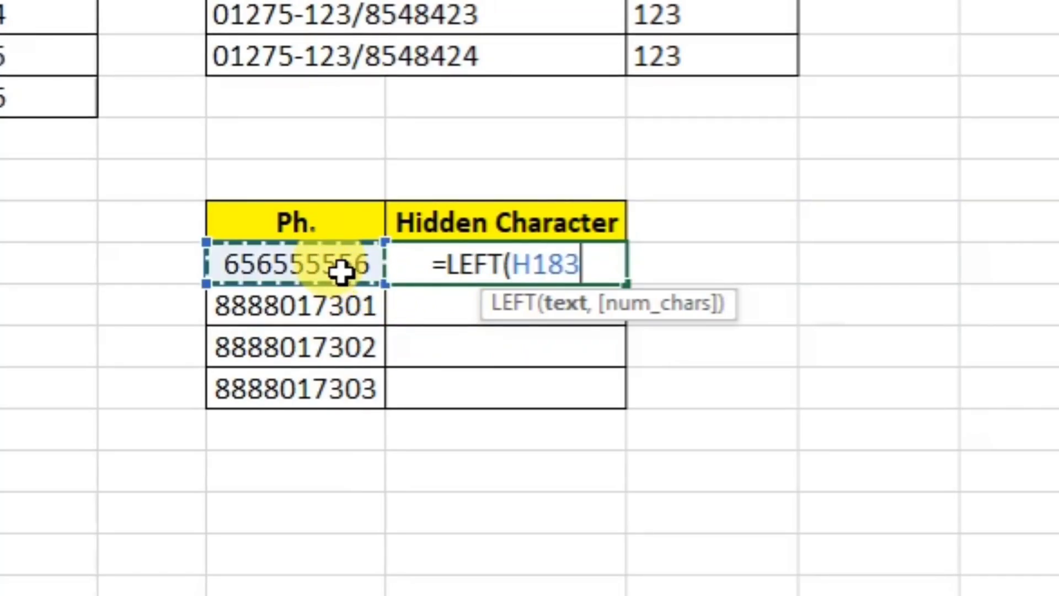
{"action": "key", "text": "BackSpace"}
{"action": "key", "text": "BackSpace"}
{"action": "key", "text": "BackSpace"}
{"action": "key", "text": "BackSpace"}
{"action": "key", "text": "BackSpace"}
{"action": "key", "text": "BackSpace"}
{"action": "key", "text": "BackSpace"}
{"action": "key", "text": "BackSpace"}
{"action": "key", "text": "BackSpace"}
{"action": "key", "text": "BackSpace"}
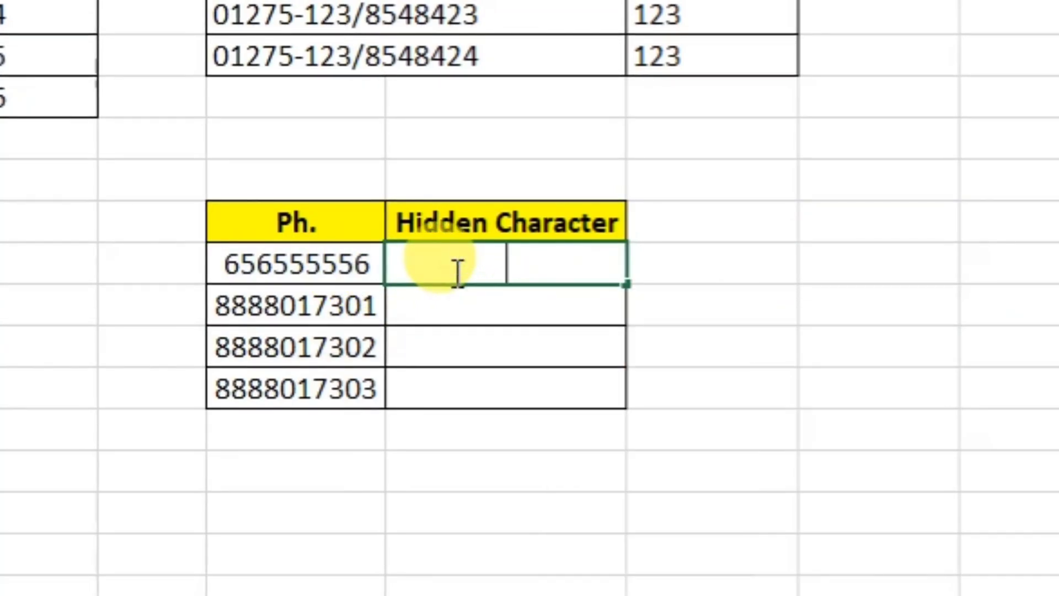
{"action": "key", "text": "Return"}
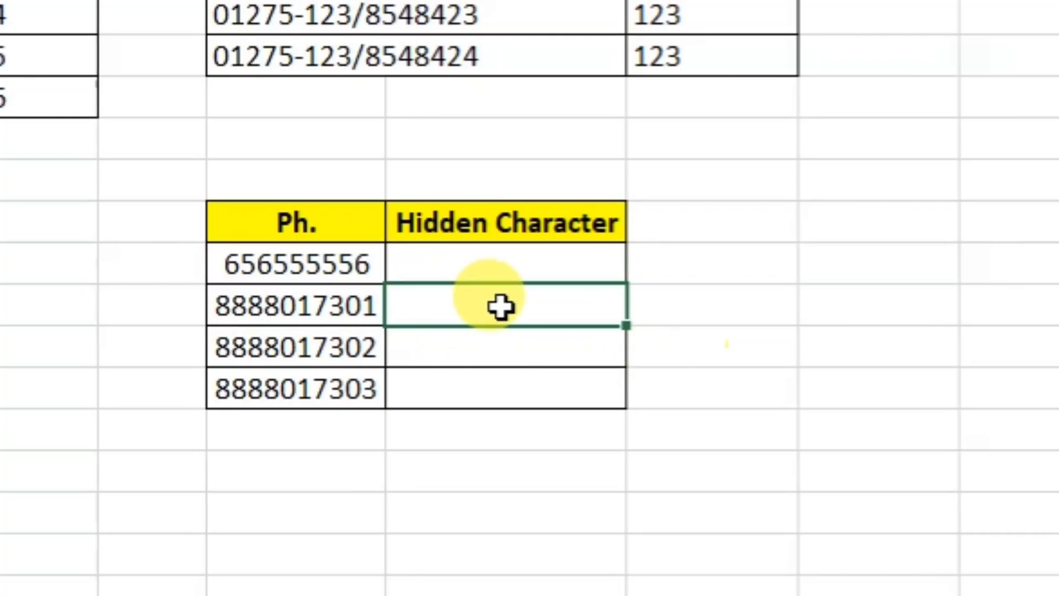
Copy the phone number from cell H186 into cell H183, the first row under the Ph. heading.
{"action": "left_click", "coordinate": [342, 396]}
{"action": "key", "text": "ctrl+c"}
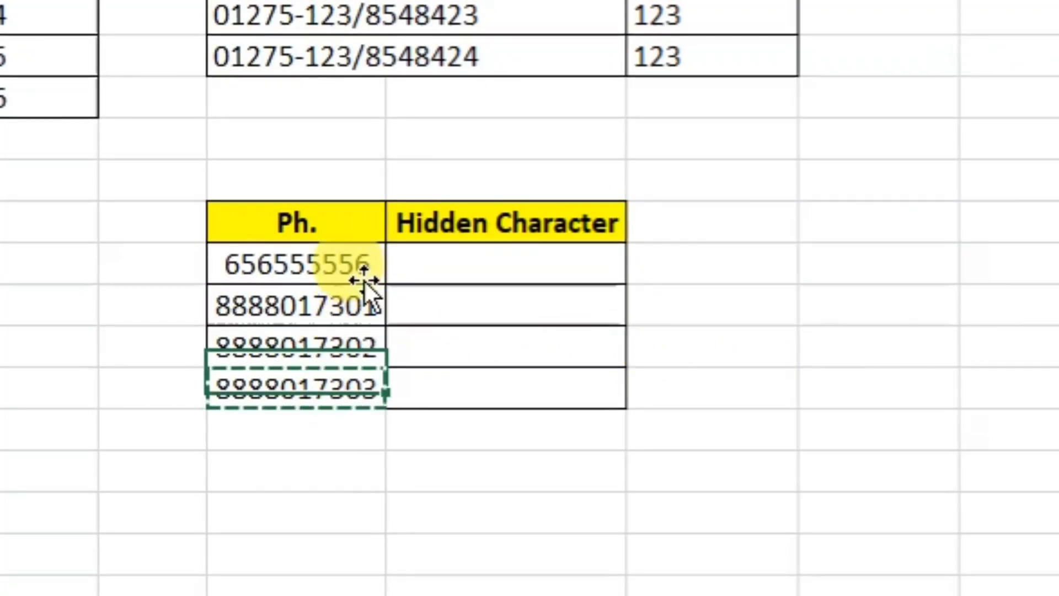
{"action": "left_click", "coordinate": [362, 276]}
{"action": "key", "text": "Return"}
Enter the formula =LEFT(H183,2)&RIGHT(H183,2) in cell I183 under the Hidden Character heading.
{"action": "left_click", "coordinate": [478, 267]}
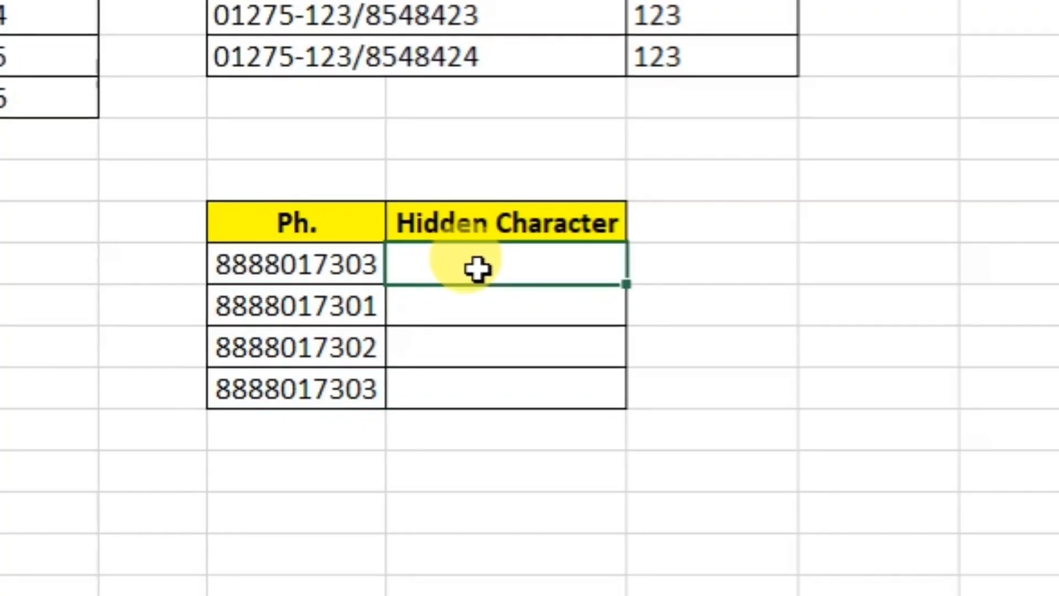
{"action": "type", "text": "="}
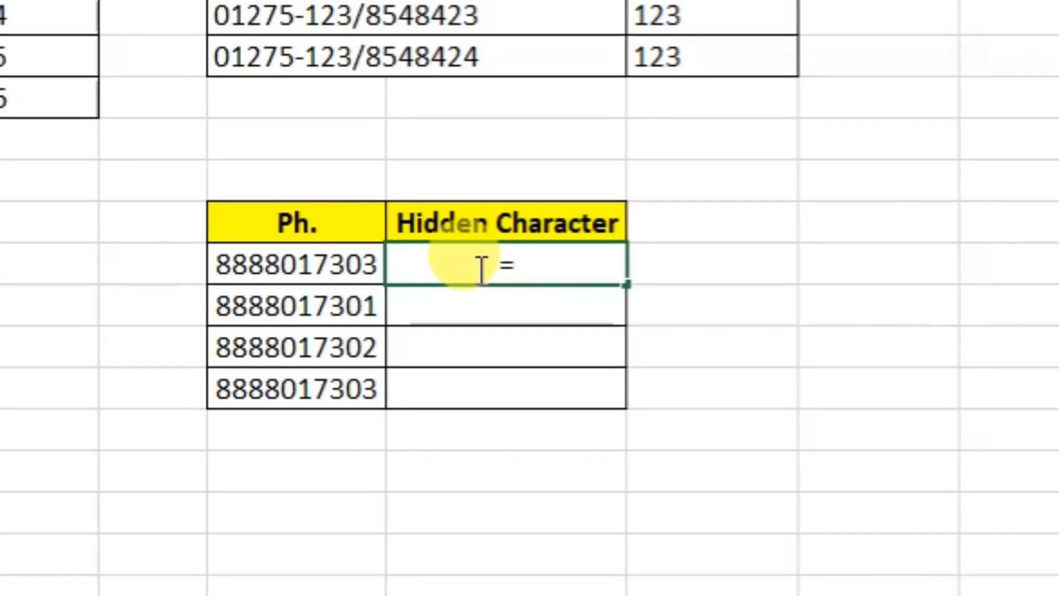
{"action": "type", "text": "left"}
{"action": "key", "text": "Tab"}
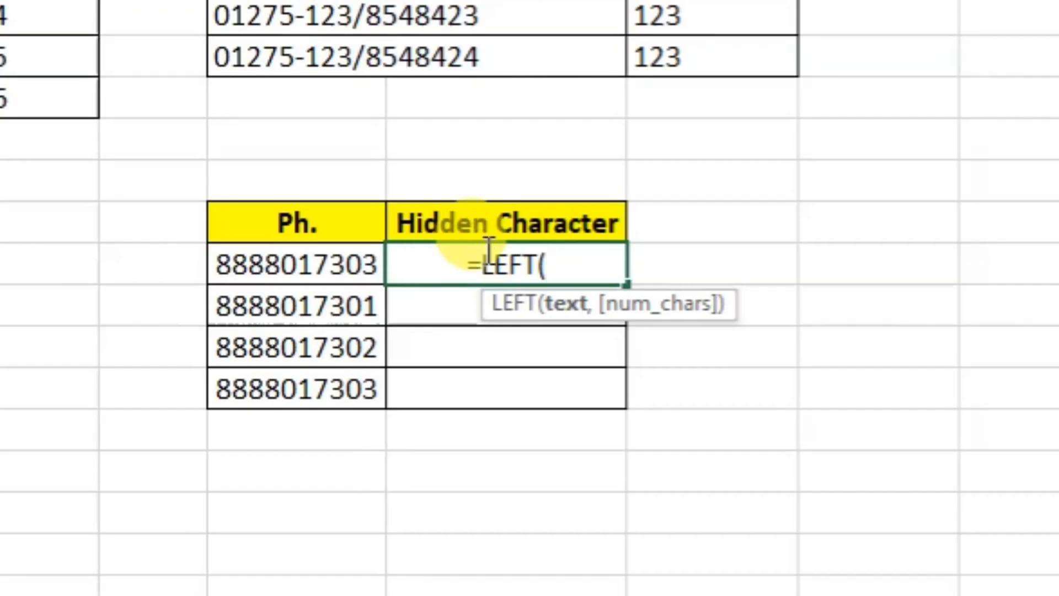
{"action": "left_click", "coordinate": [348, 263]}
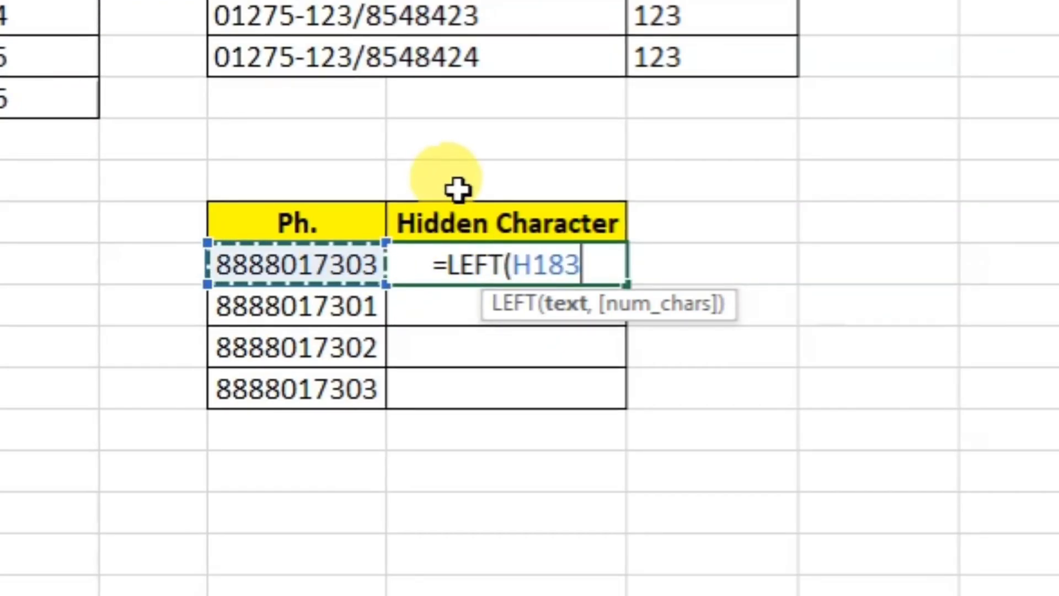
{"action": "type", "text": ","}
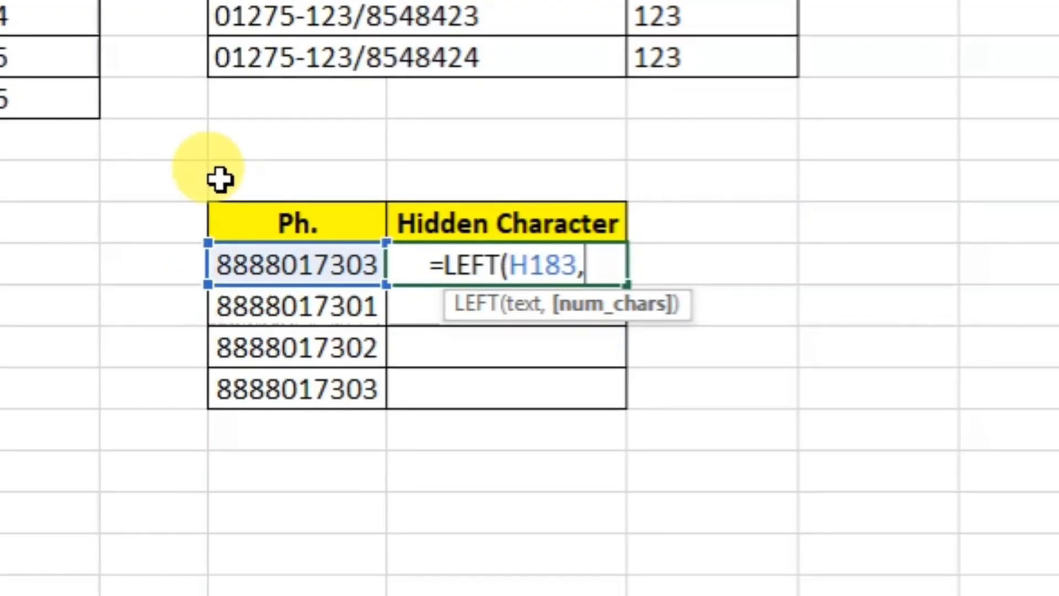
{"action": "type", "text": "2"}
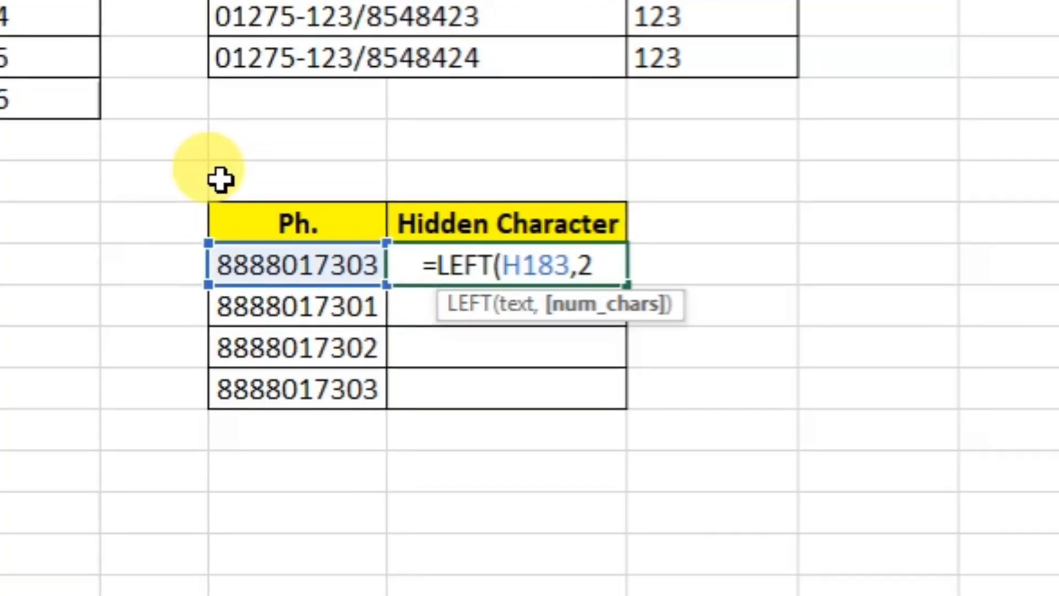
{"action": "type", "text": ")"}
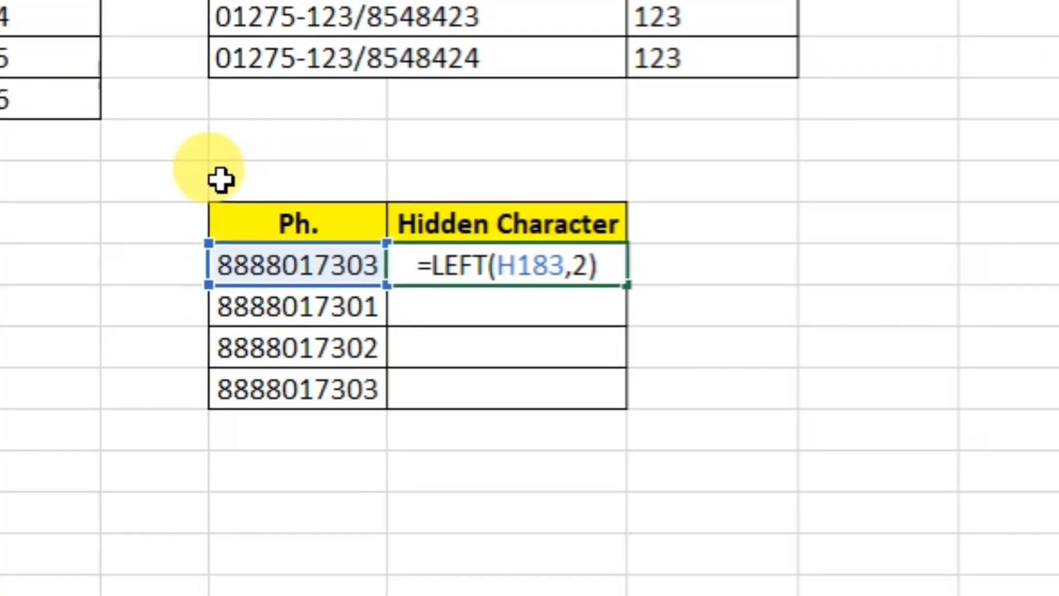
{"action": "type", "text": "&"}
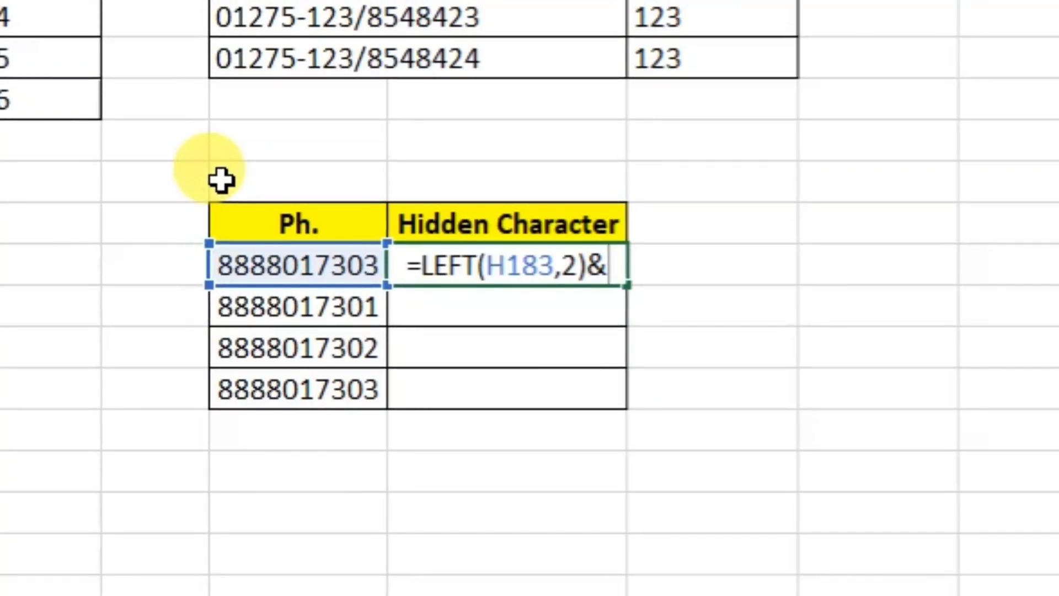
{"action": "type", "text": "ri"}
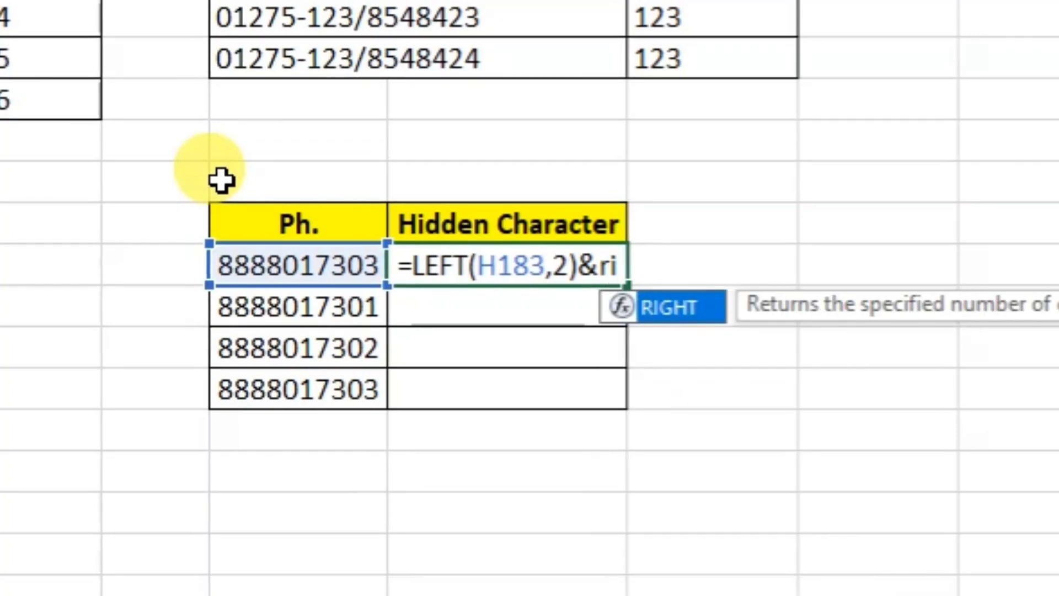
{"action": "key", "text": "Tab"}
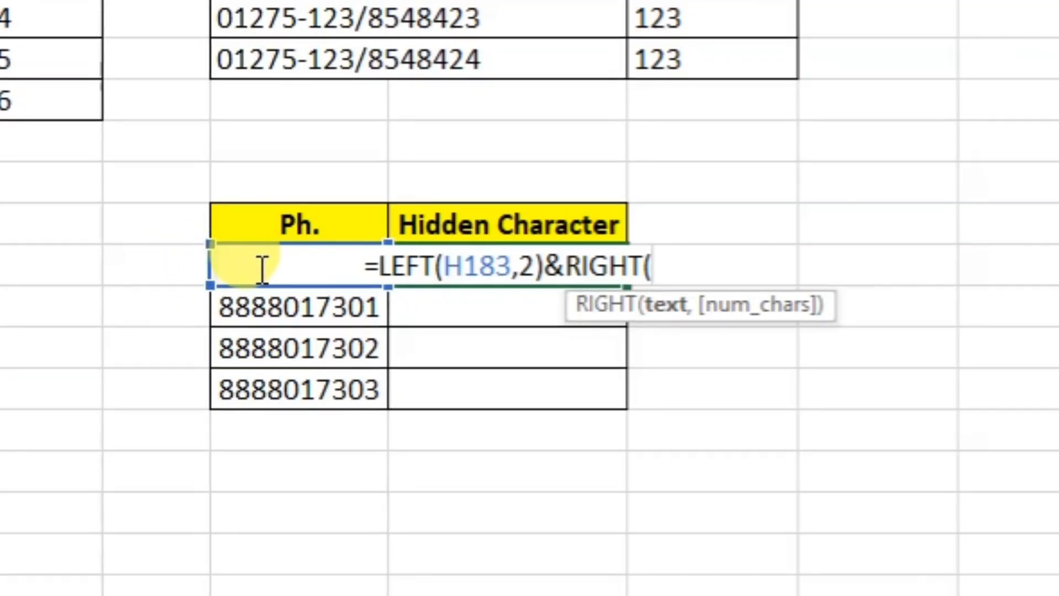
{"action": "type", "text": "h"}
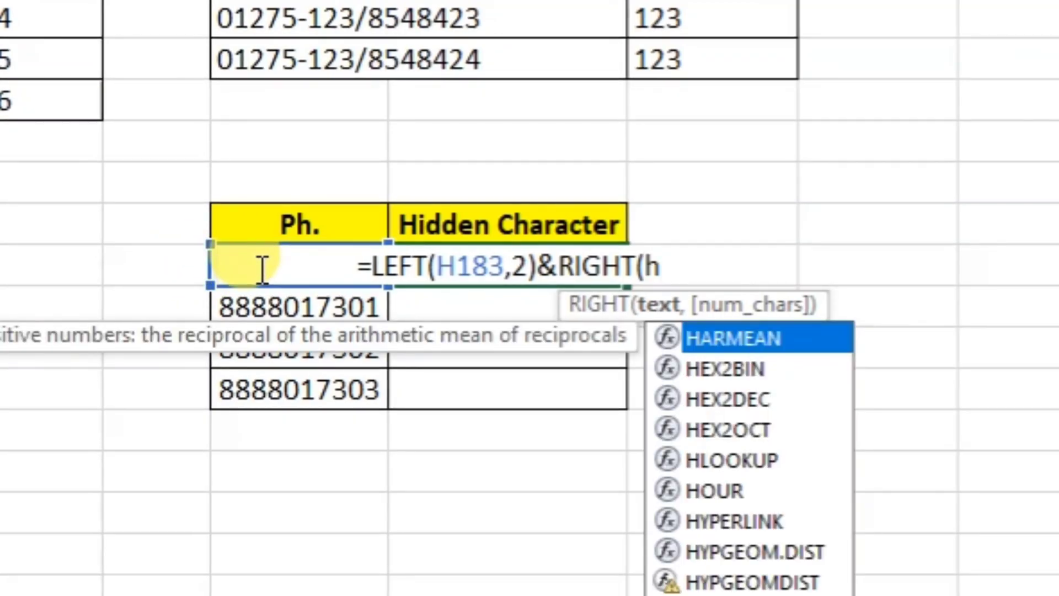
{"action": "type", "text": "183"}
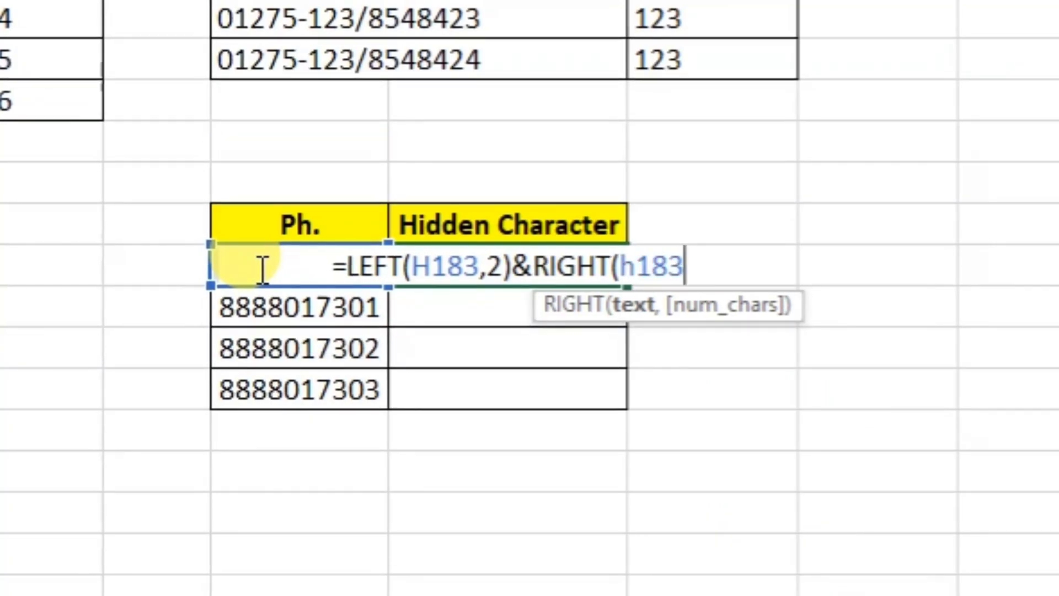
{"action": "type", "text": ","}
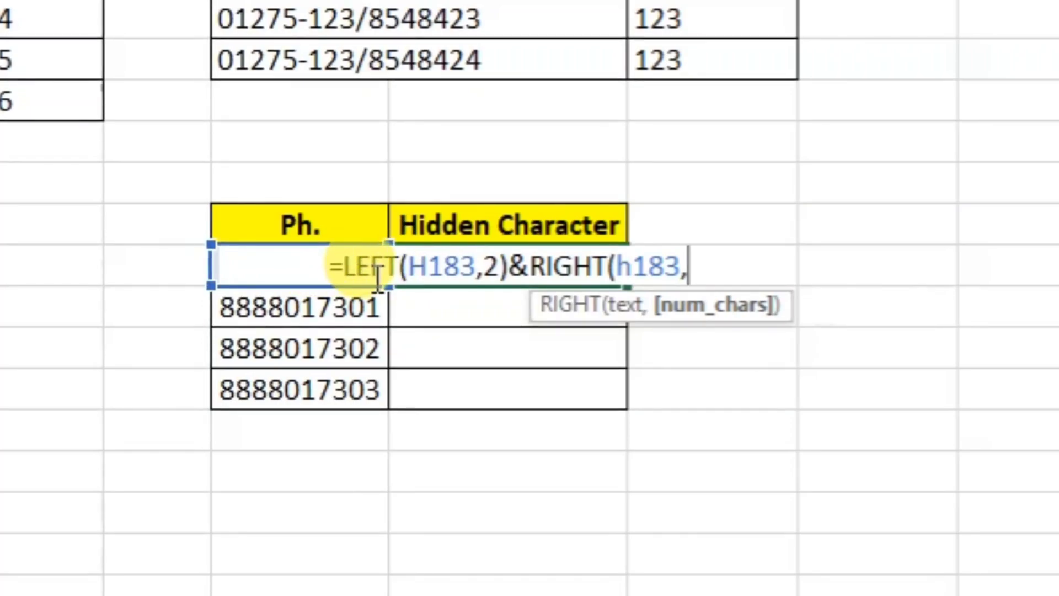
{"action": "type", "text": "2"}
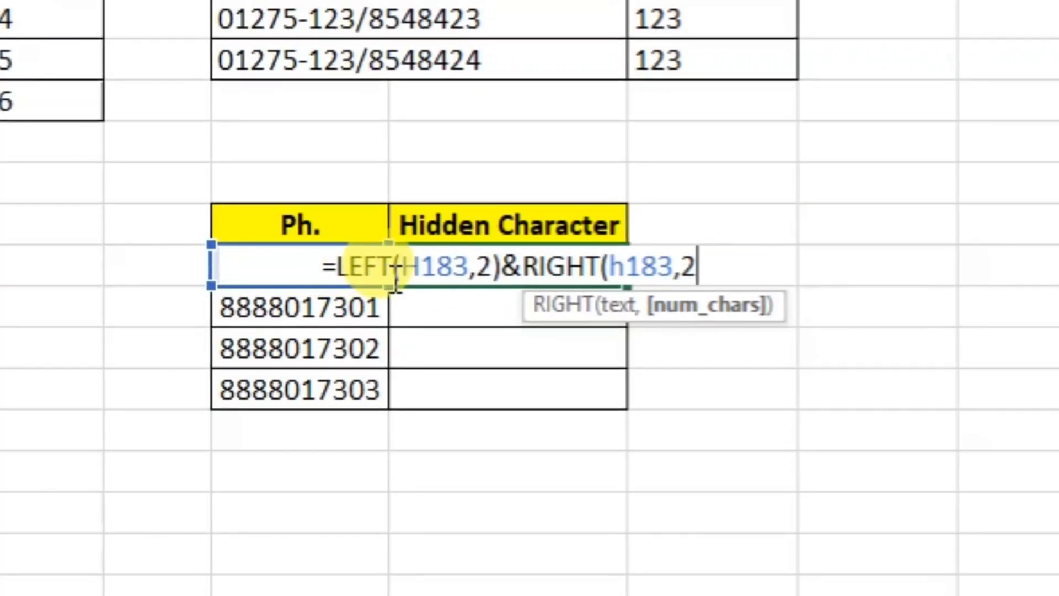
{"action": "type", "text": ")"}
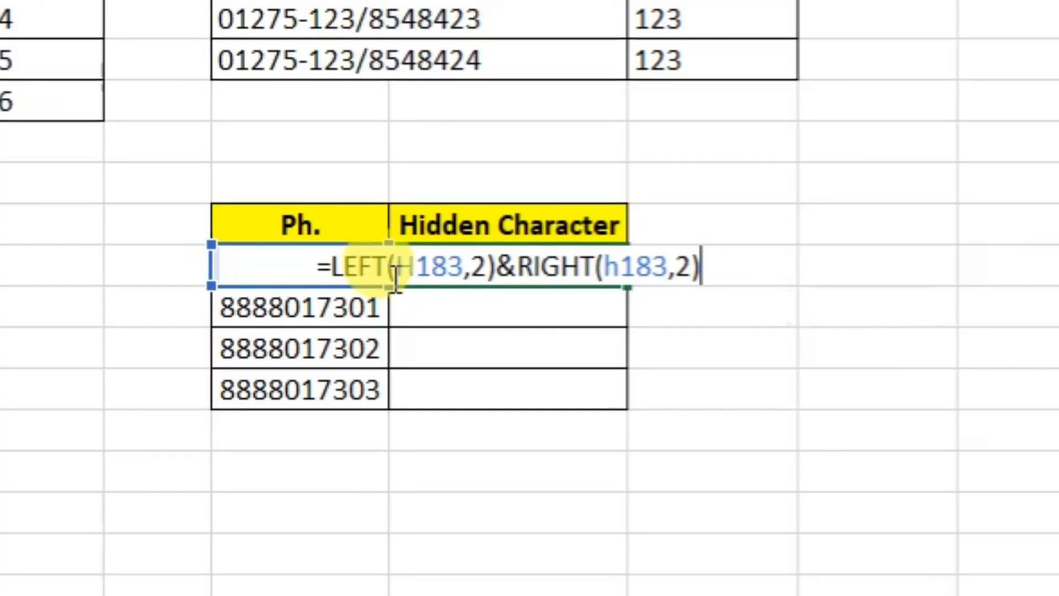
{"action": "key", "text": "Return"}
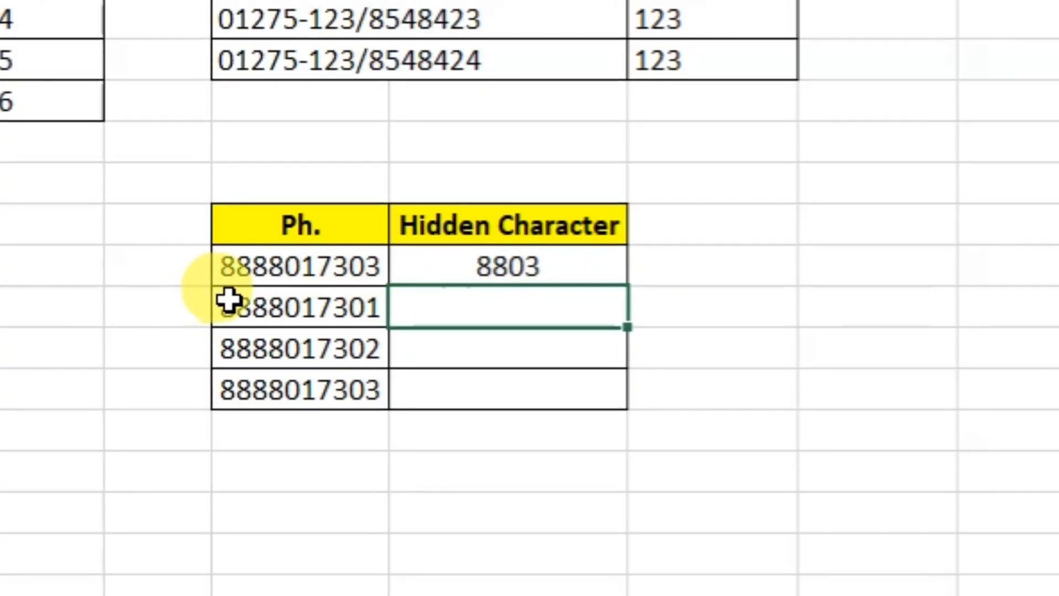
Insert six asterisks between the two parts in cell I183, making the formula =LEFT(H183,2)&"******"&RIGHT(H183,2).
{"action": "left_click", "coordinate": [514, 276]}
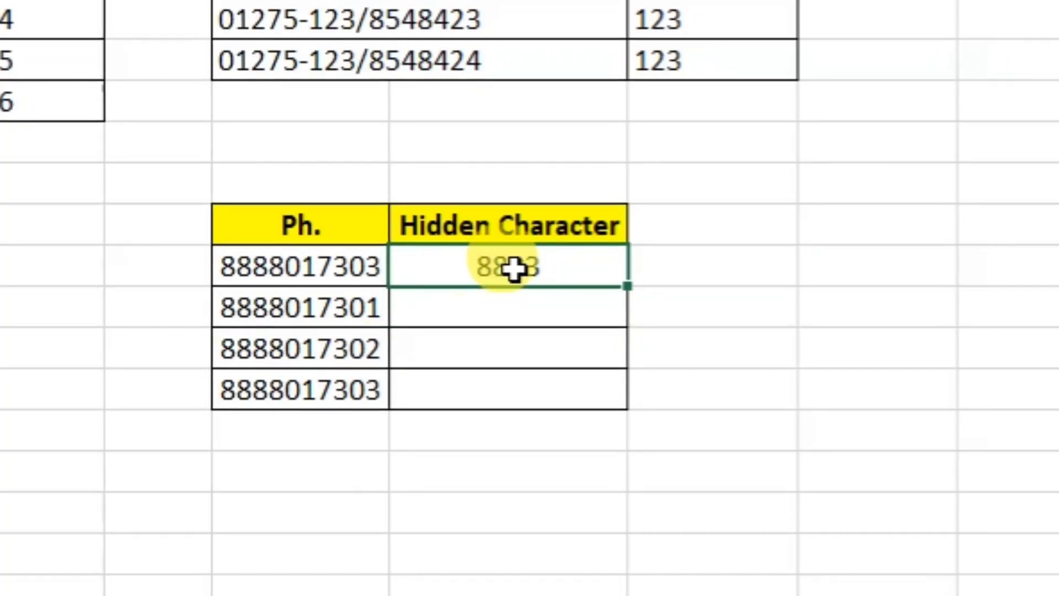
{"action": "double_click", "coordinate": [512, 273]}
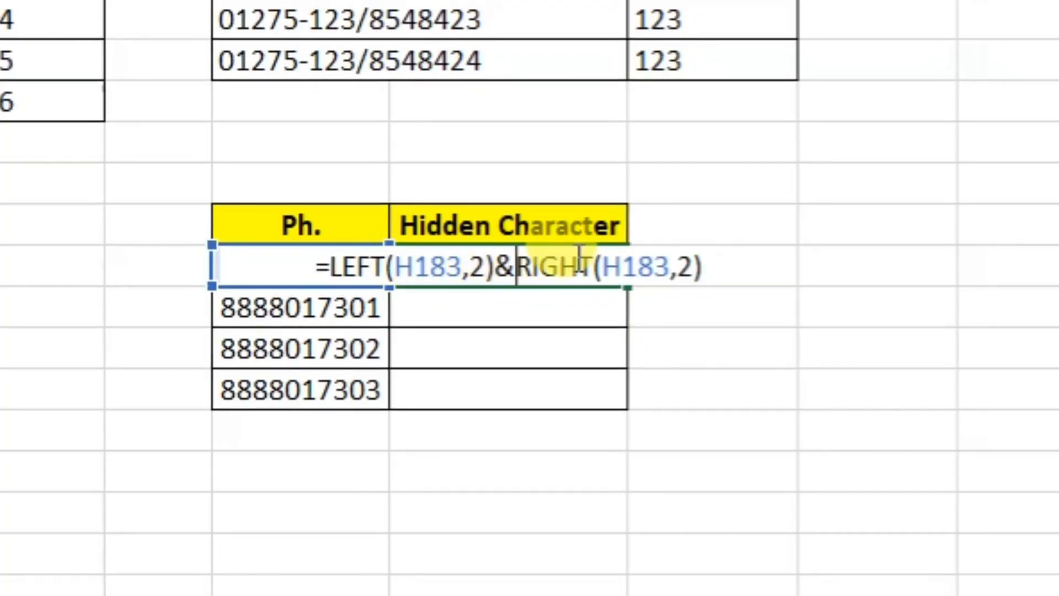
{"action": "type", "text": "&"}
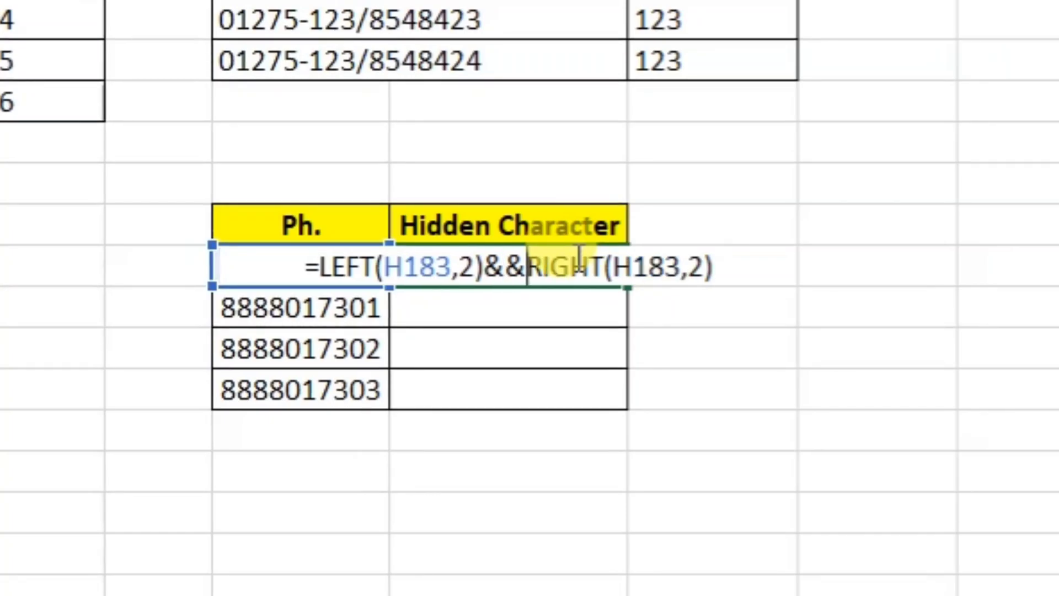
{"action": "left_click", "coordinate": [503, 269]}
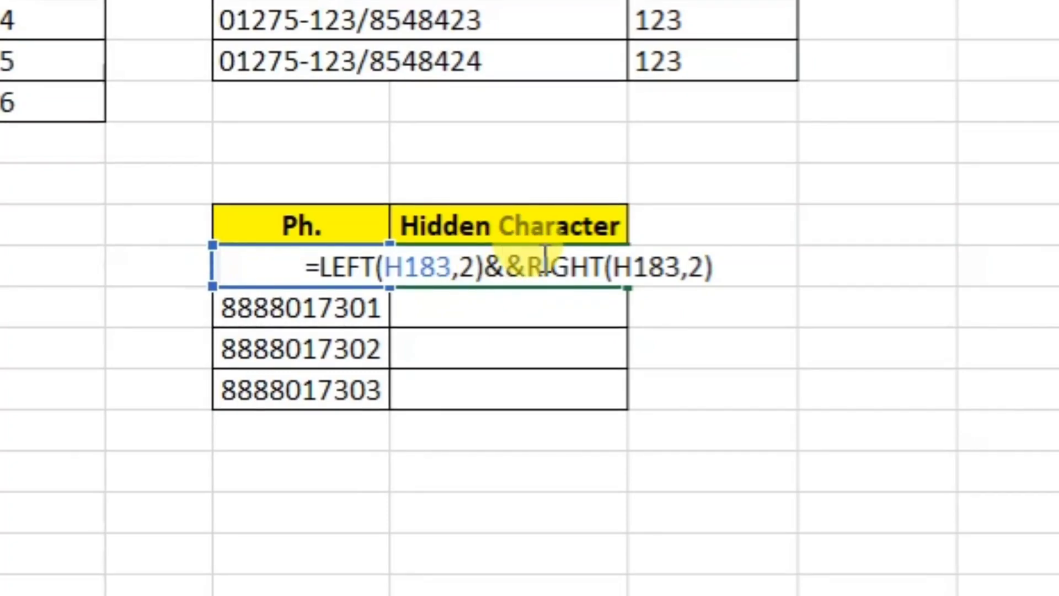
{"action": "type", "text": "\""}
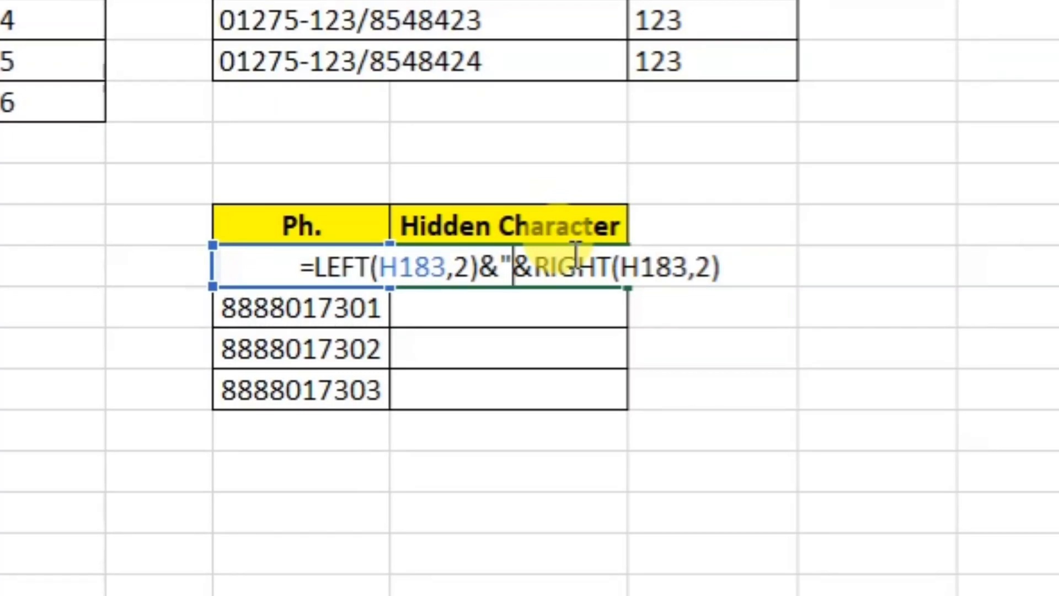
{"action": "type", "text": "******"}
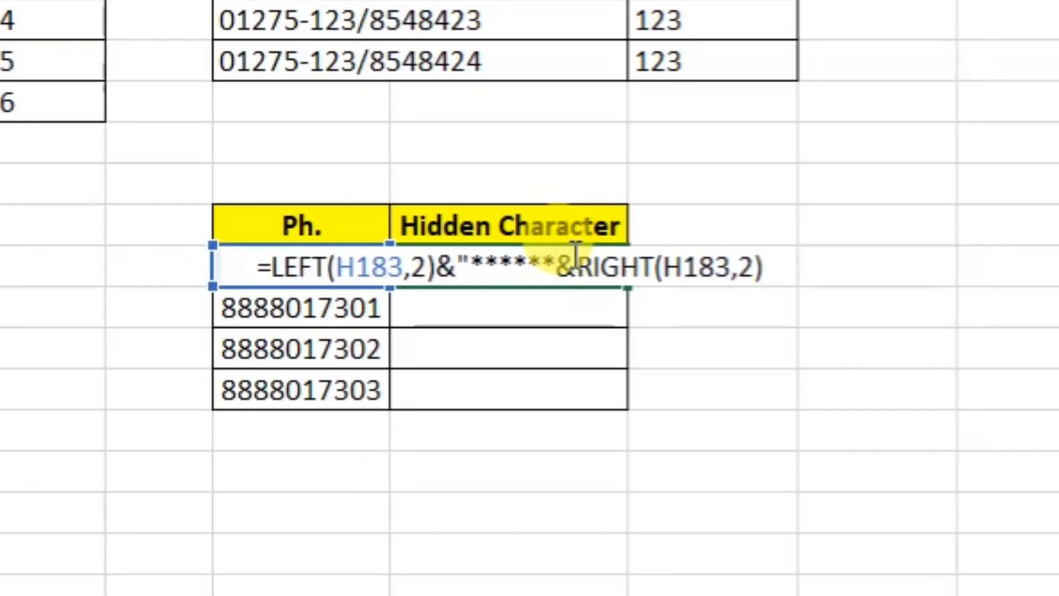
{"action": "type", "text": "\""}
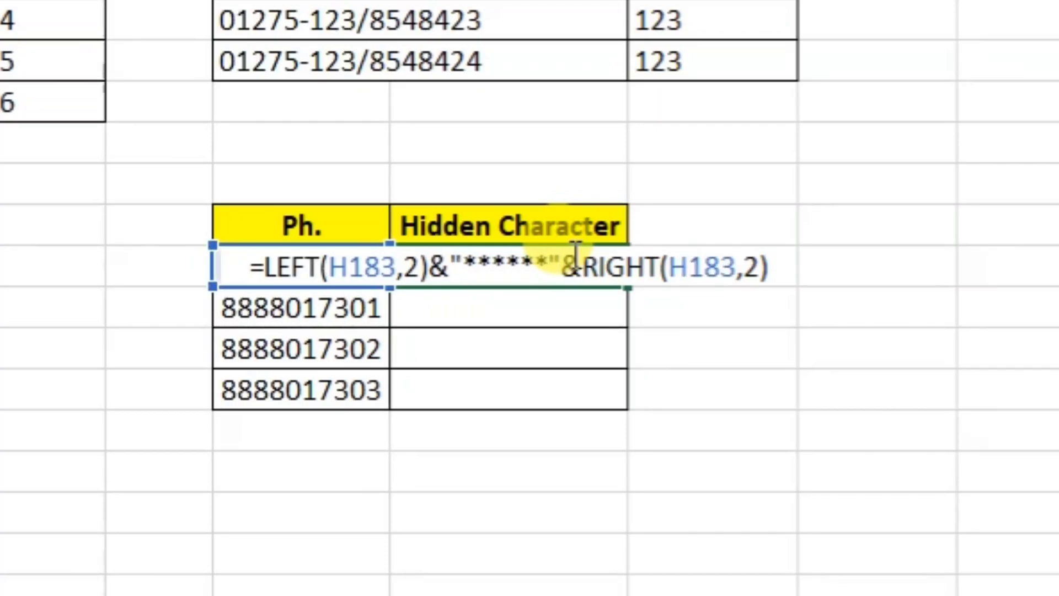
{"action": "key", "text": "ctrl+Return"}
Fill the masking formula from cell I183 down through I186 under the Hidden Character heading.
{"action": "left_click", "coordinate": [439, 278]}
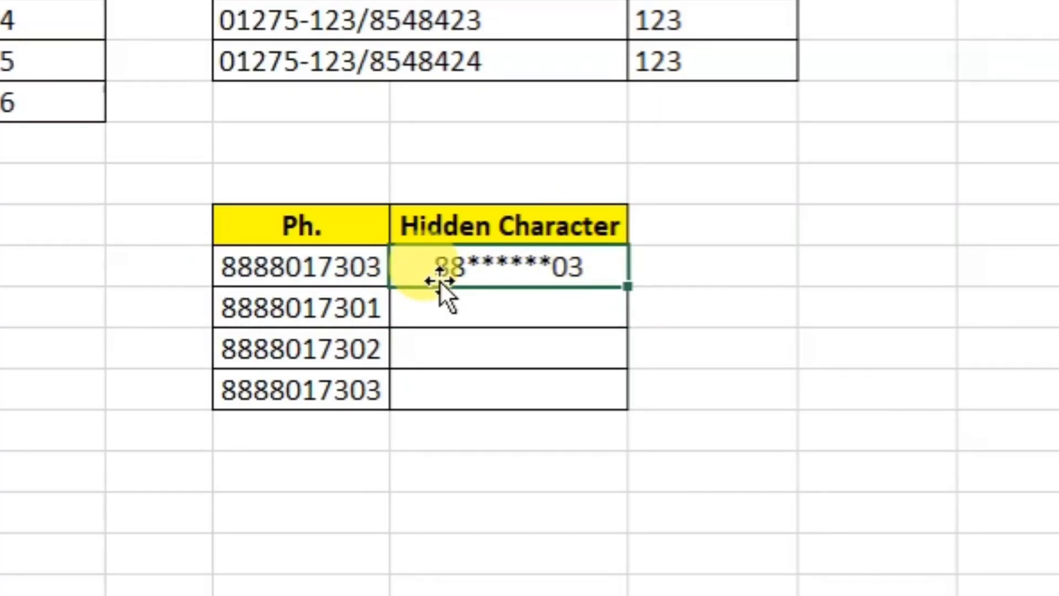
{"action": "double_click", "coordinate": [626, 294]}
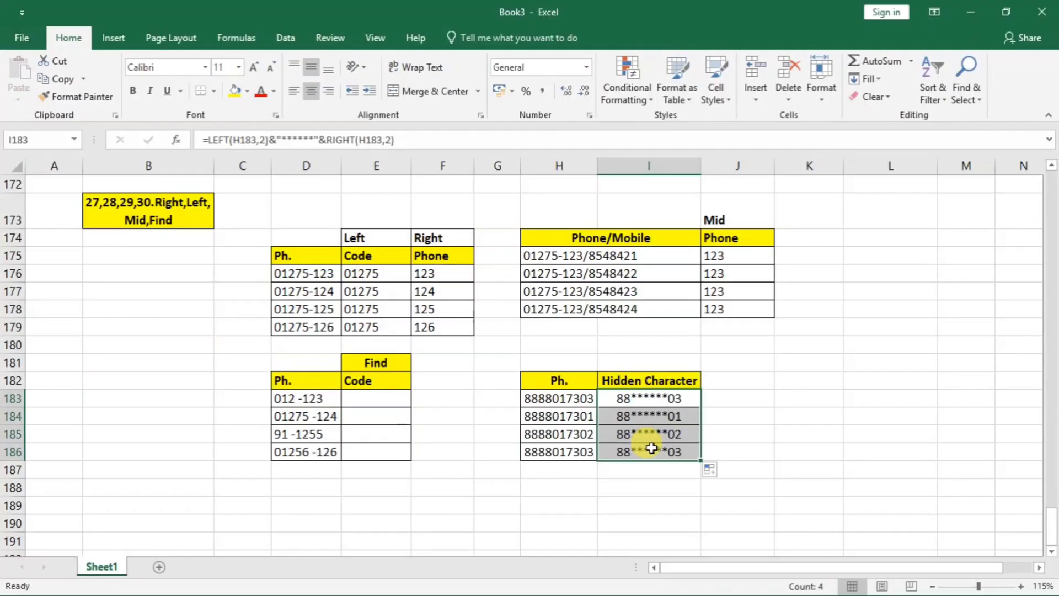
{"action": "left_click", "coordinate": [428, 376]}
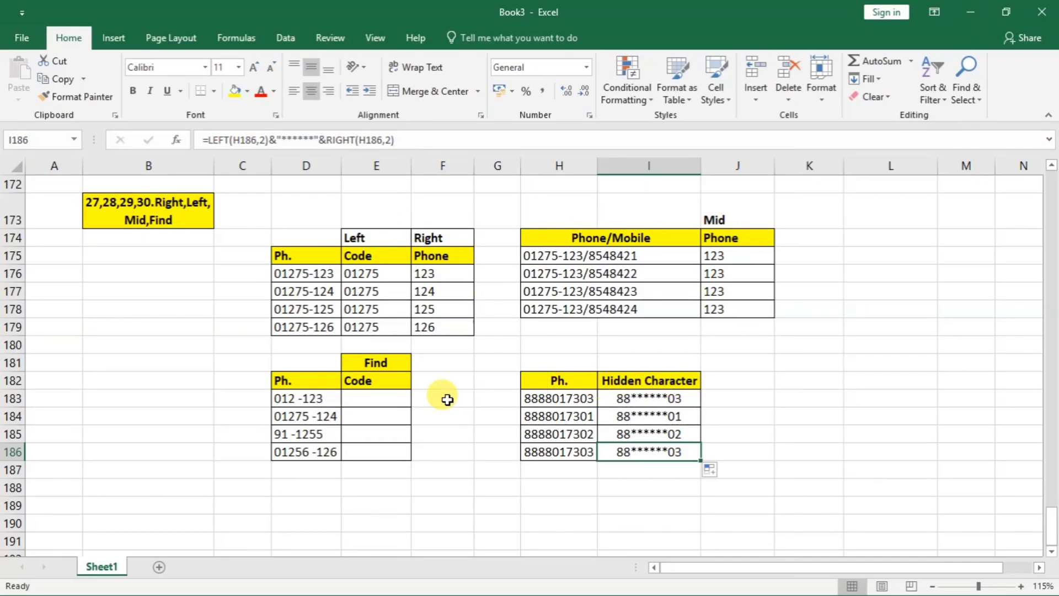
Examine the code lengths and hyphen positions of the phone strings in cells D183 to D186 of the Find table.
{"action": "left_click", "coordinate": [394, 400]}
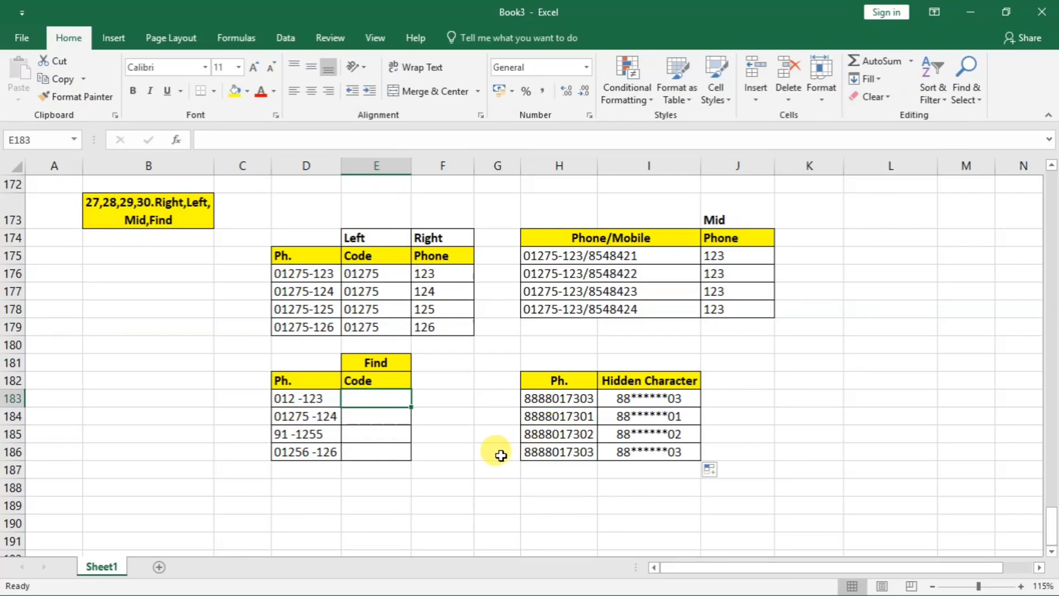
{"action": "left_click", "coordinate": [282, 400]}
{"action": "left_click", "coordinate": [296, 419]}
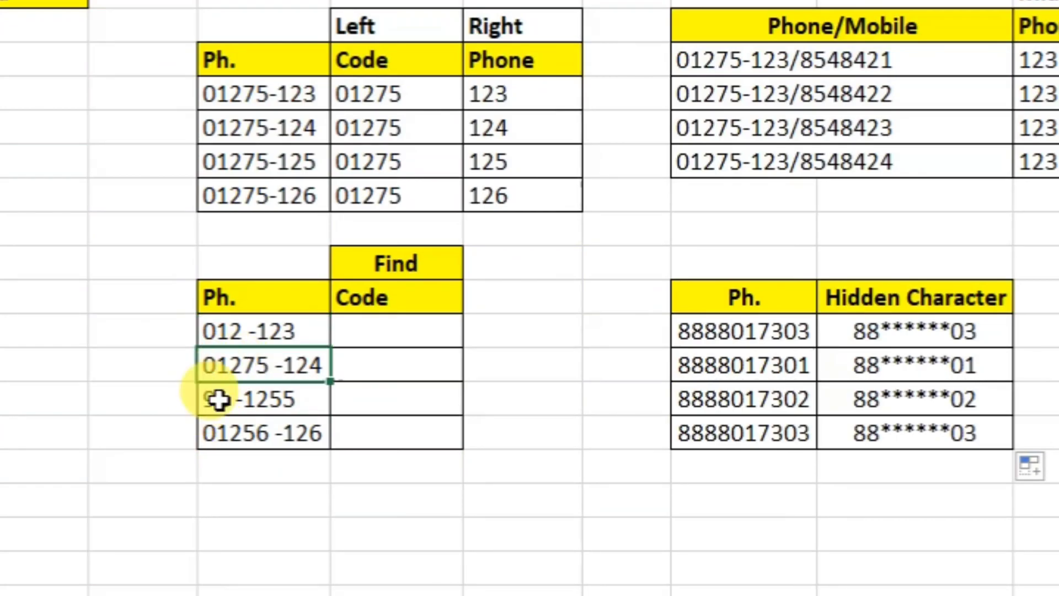
{"action": "left_click", "coordinate": [246, 401]}
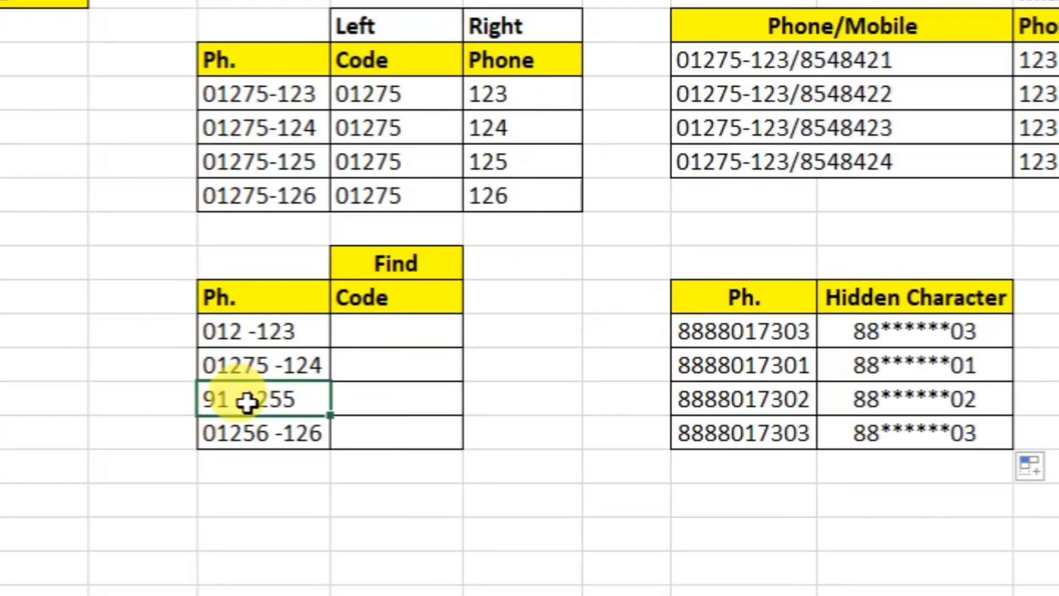
{"action": "left_click", "coordinate": [230, 432]}
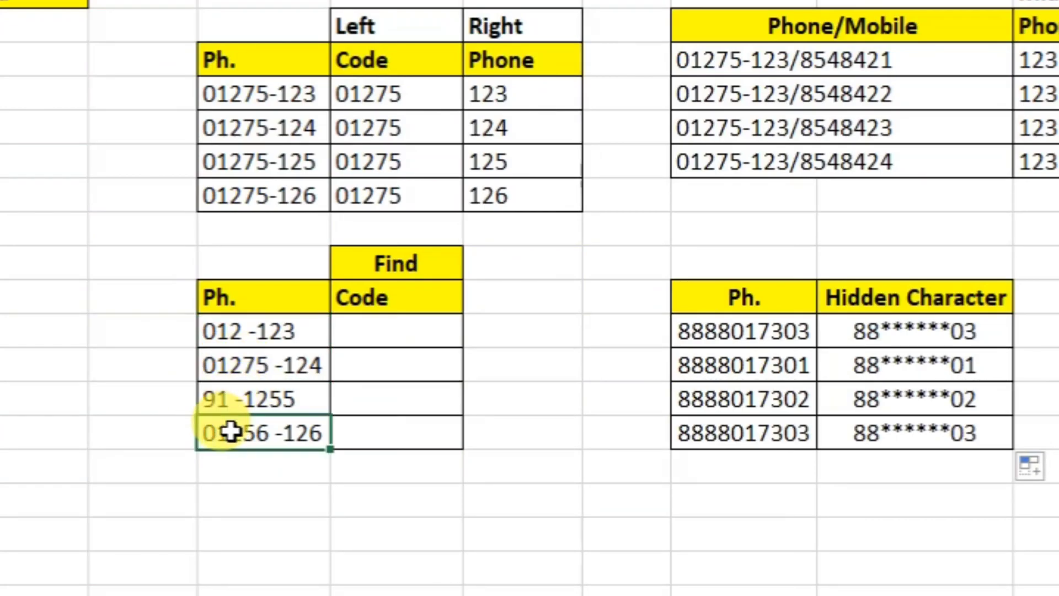
Enter the formula =FIND("-",D183) in cell E183 under the Find table's Code heading.
{"action": "left_click", "coordinate": [379, 335]}
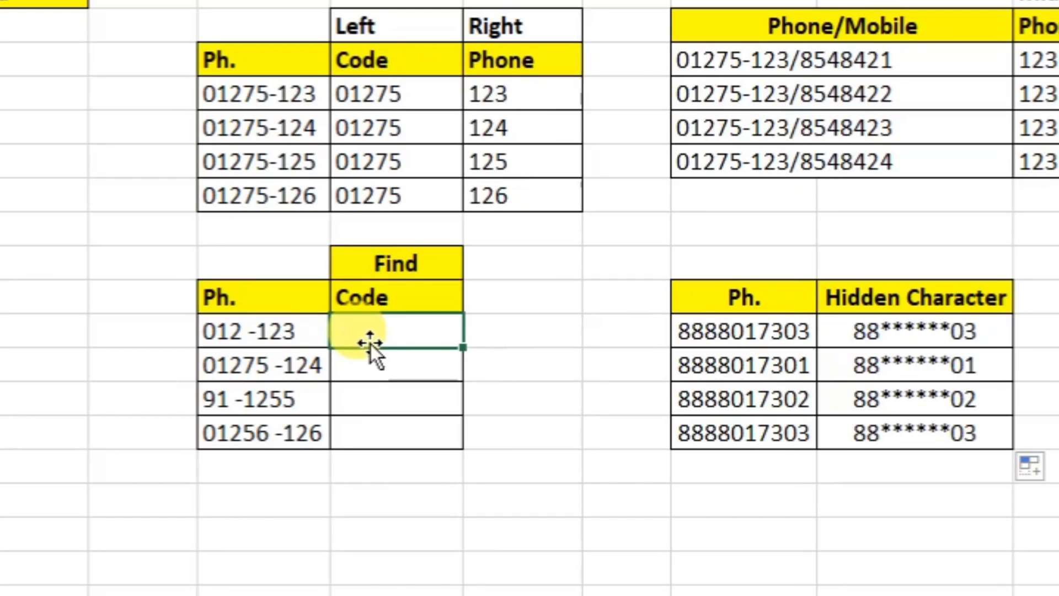
{"action": "double_click", "coordinate": [371, 344]}
{"action": "type", "text": "="}
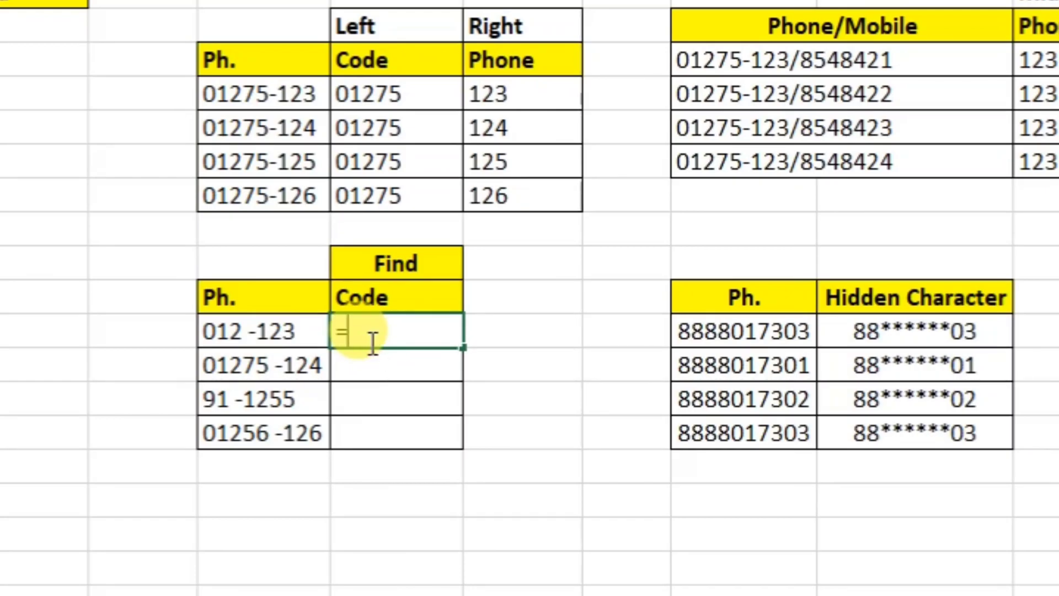
{"action": "type", "text": "fin"}
{"action": "key", "text": "Tab"}
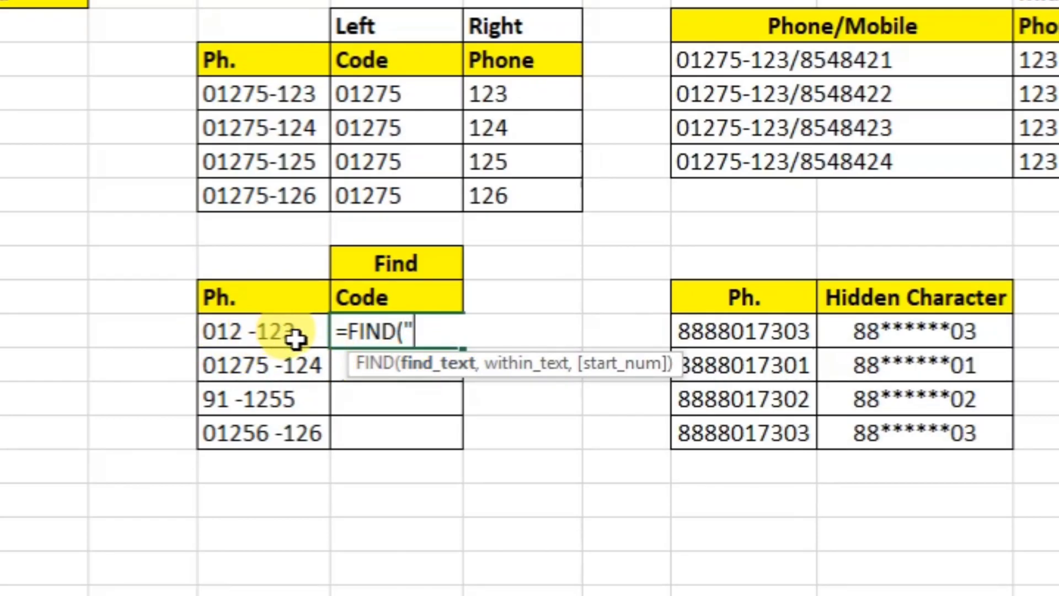
{"action": "type", "text": "-\","}
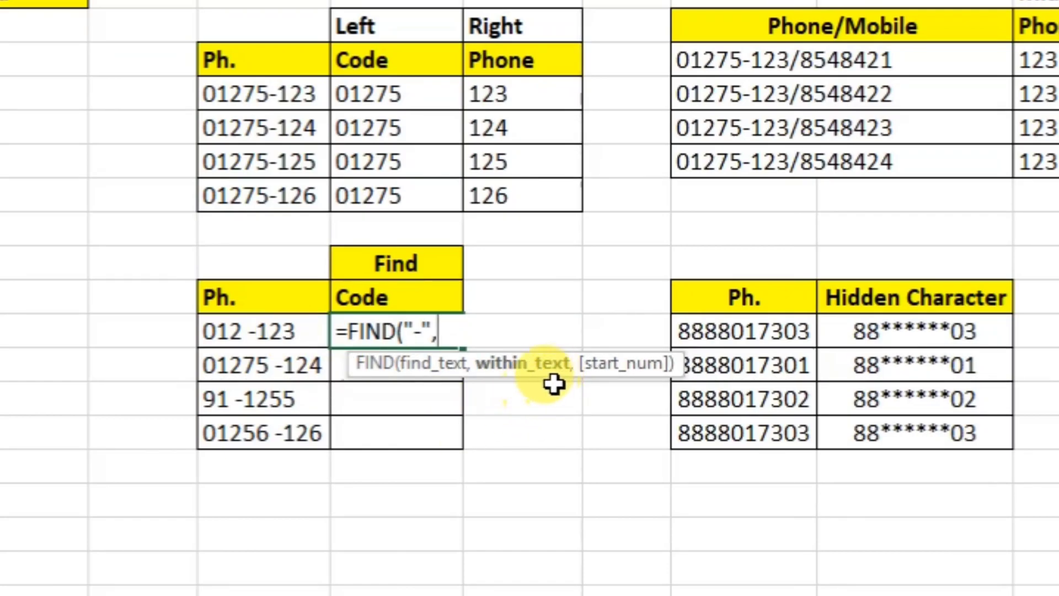
{"action": "left_click", "coordinate": [267, 330]}
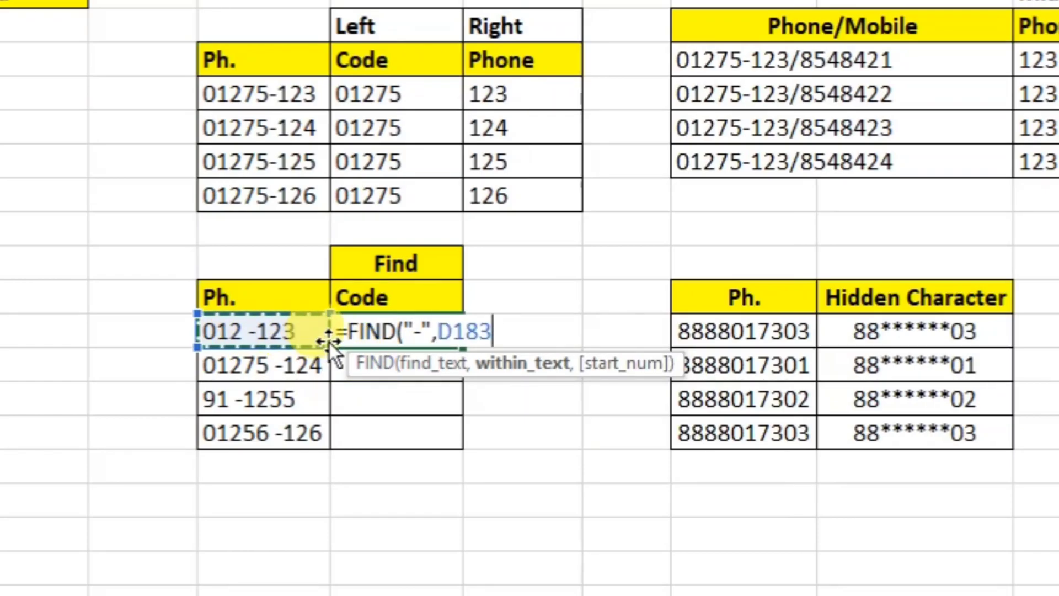
{"action": "type", "text": ")"}
{"action": "key", "text": "Return"}
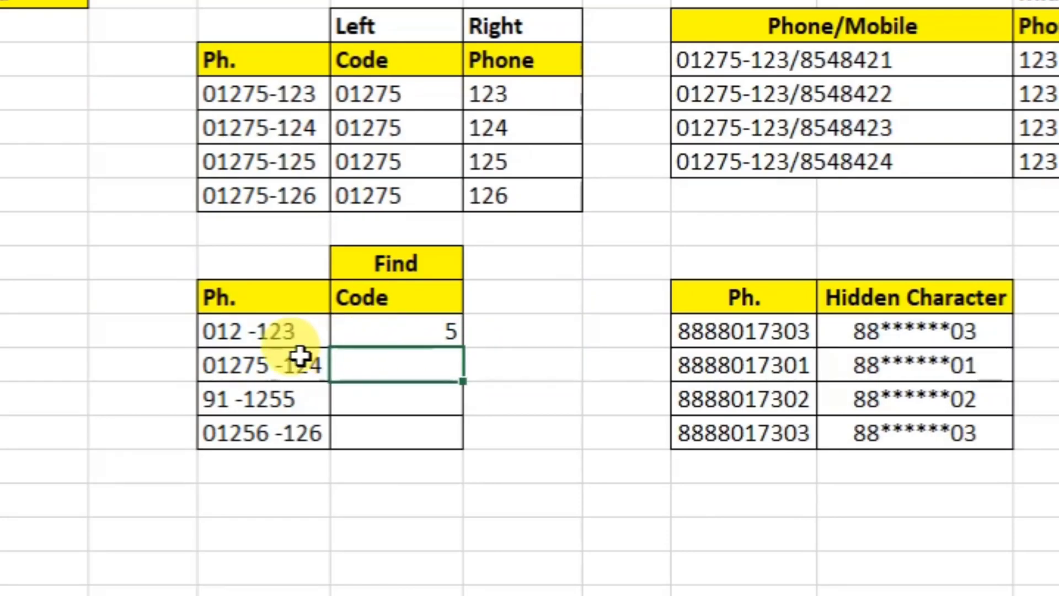
Compare cell D183 with the FIND result in E183, and fill the formula down through E186.
{"action": "left_click", "coordinate": [259, 338]}
{"action": "left_click", "coordinate": [372, 338]}
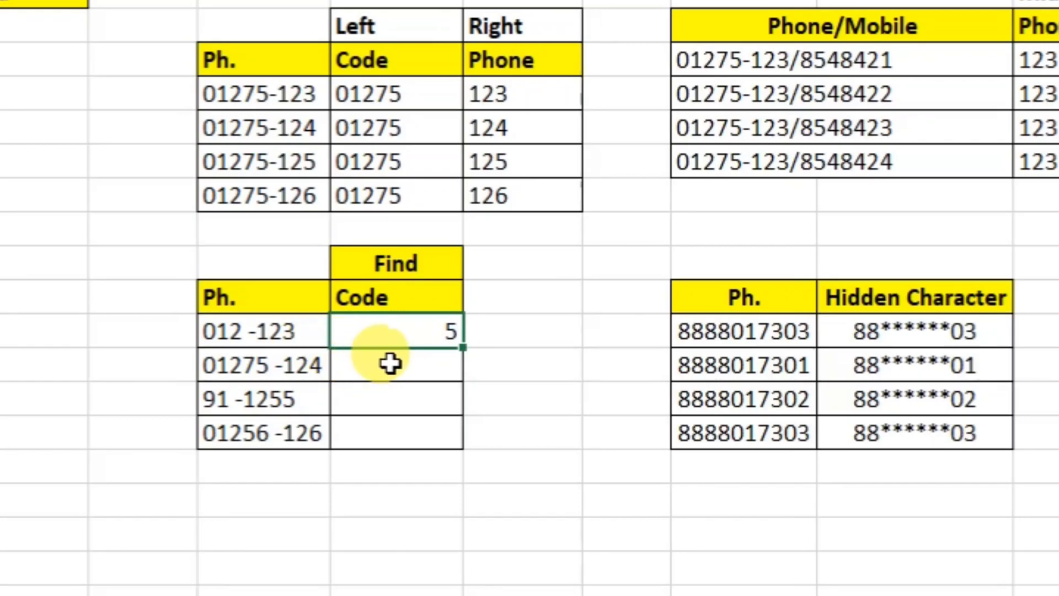
{"action": "left_click", "coordinate": [253, 338]}
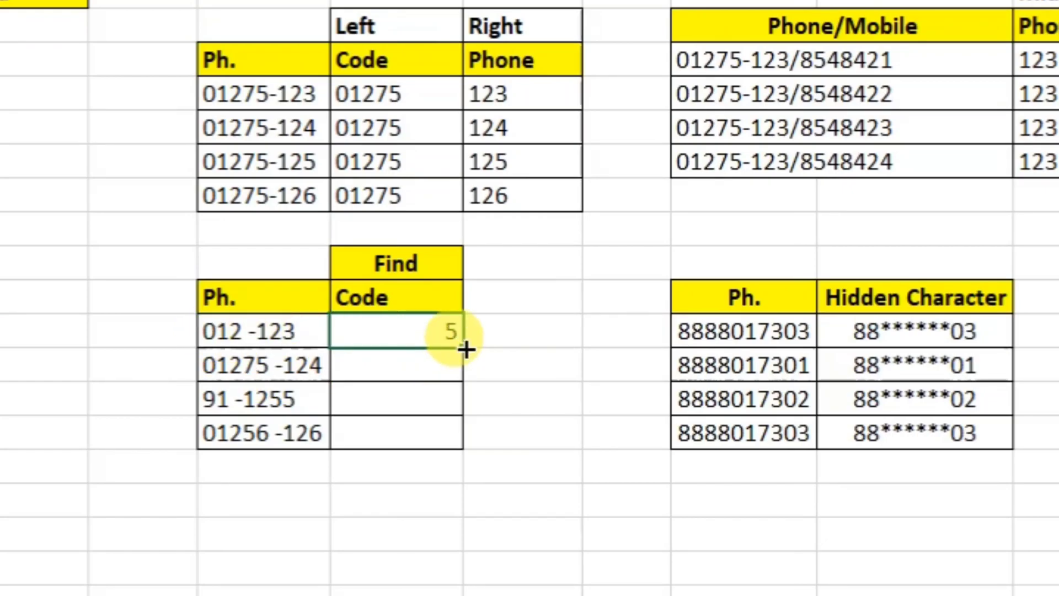
{"action": "double_click", "coordinate": [463, 348]}
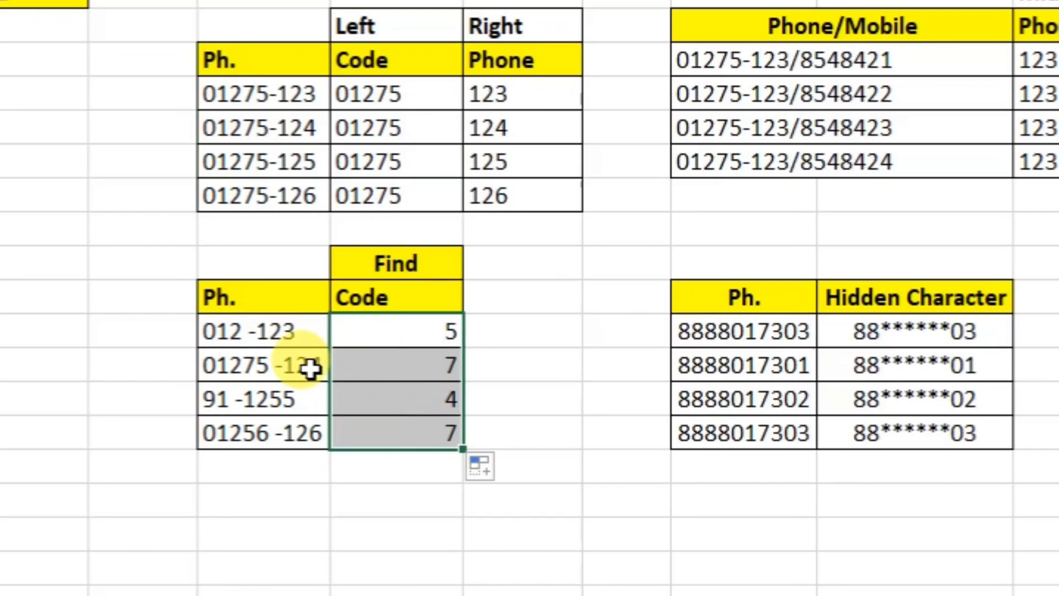
Check the phone strings in D183 and D184 against the results, and clear the FIND formulas from cells E183 to E186.
{"action": "left_click", "coordinate": [210, 331]}
{"action": "left_click", "coordinate": [214, 365]}
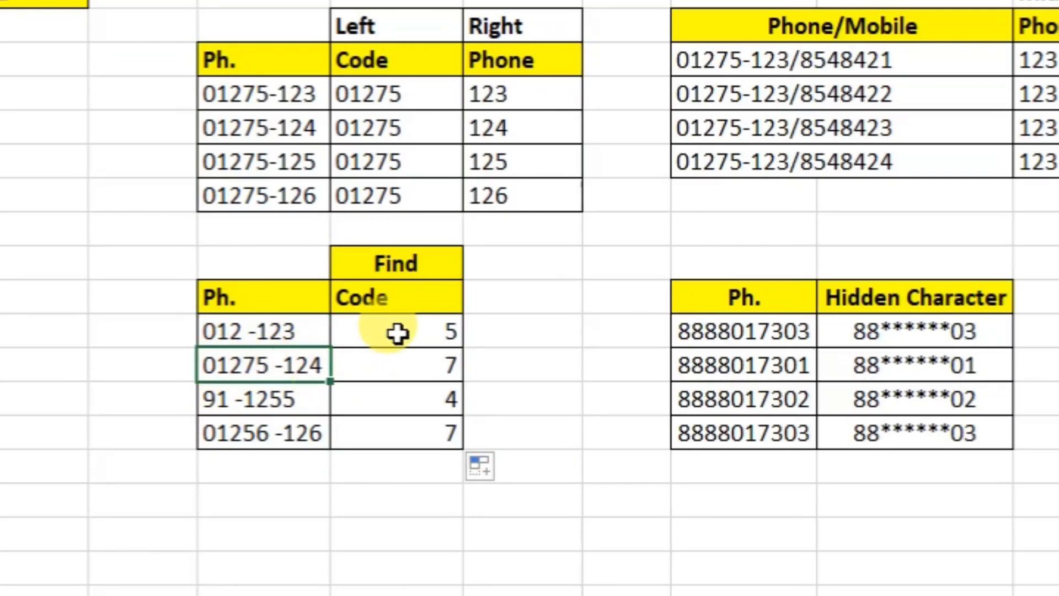
{"action": "left_click_drag", "start_coordinate": [409, 338], "coordinate": [416, 435]}
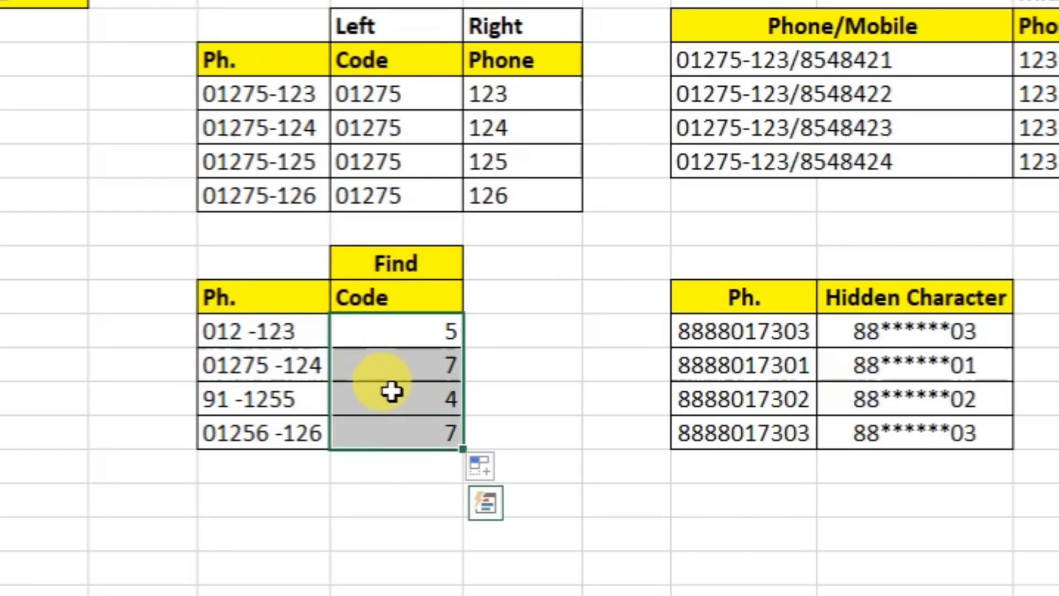
{"action": "key", "text": "Delete"}
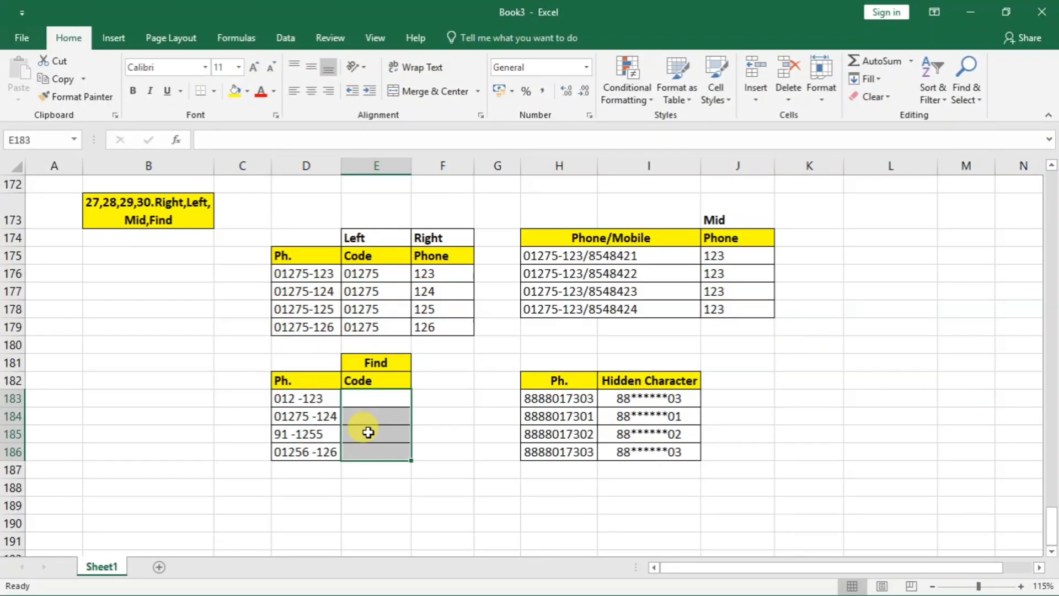
Enter the formula =LEFT(D183,FIND(" ",D183)) in cell E183 under the Find table's Code heading.
{"action": "left_click", "coordinate": [384, 404]}
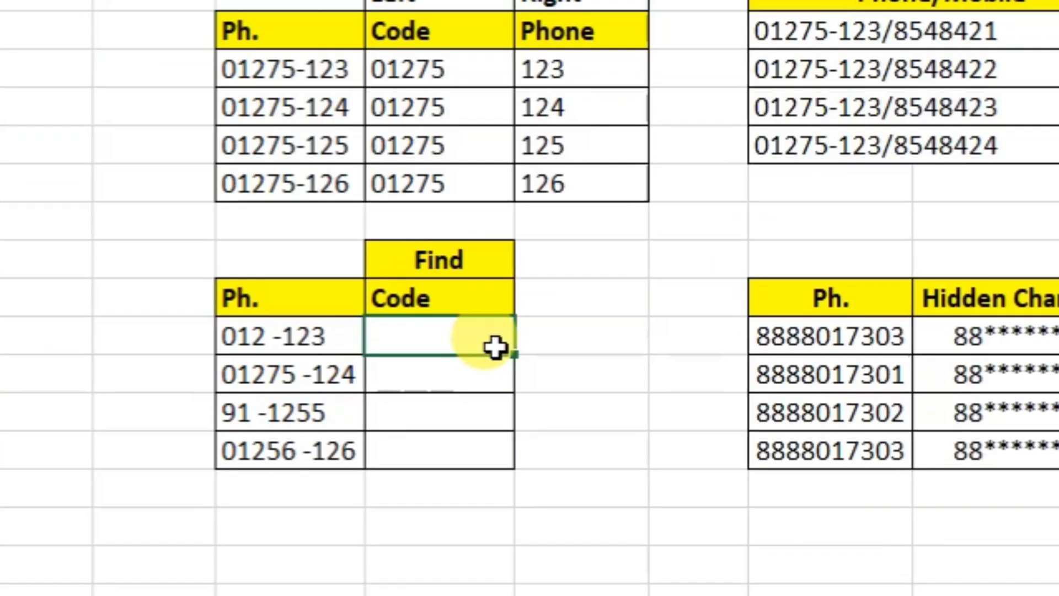
{"action": "type", "text": "="}
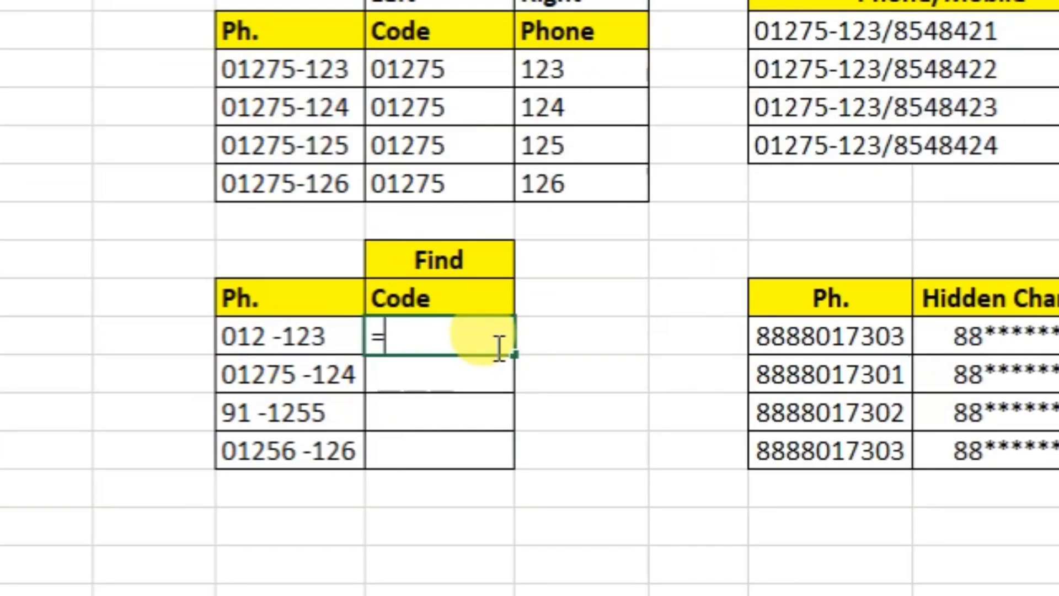
{"action": "type", "text": "lef"}
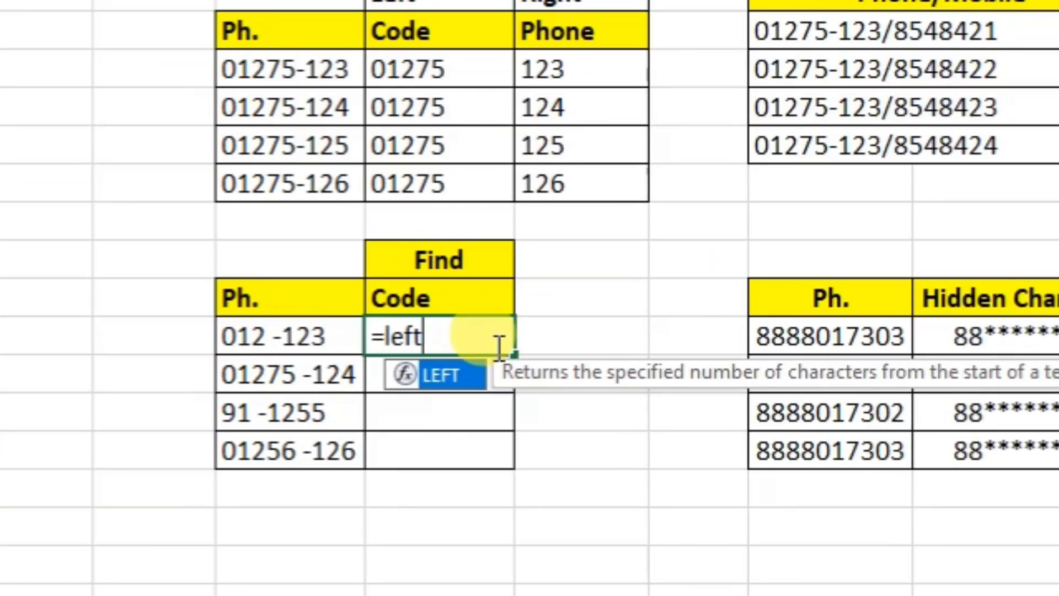
{"action": "type", "text": "t"}
{"action": "key", "text": "Tab"}
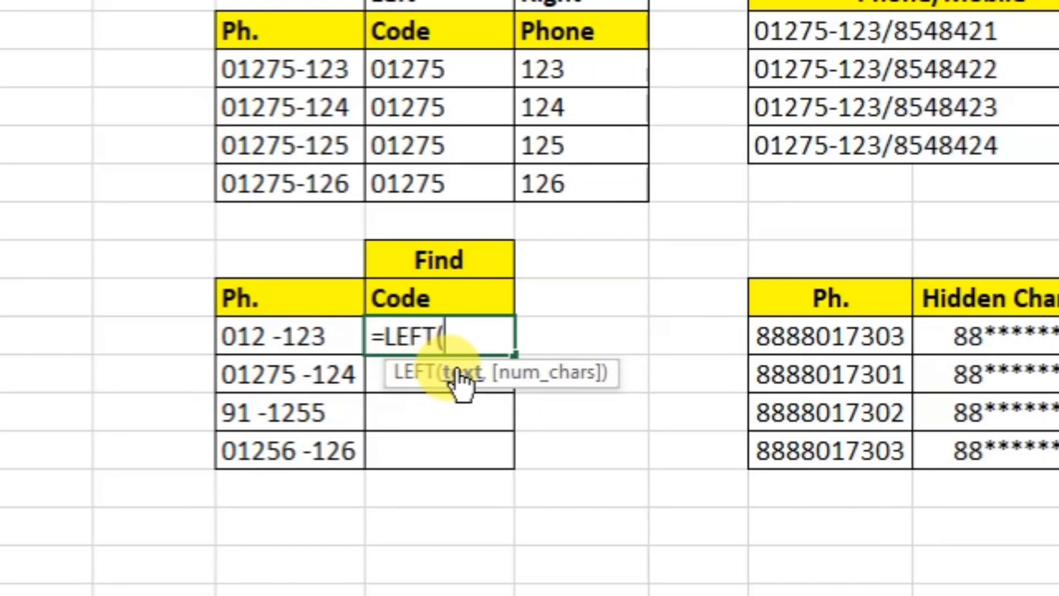
{"action": "left_click", "coordinate": [277, 338]}
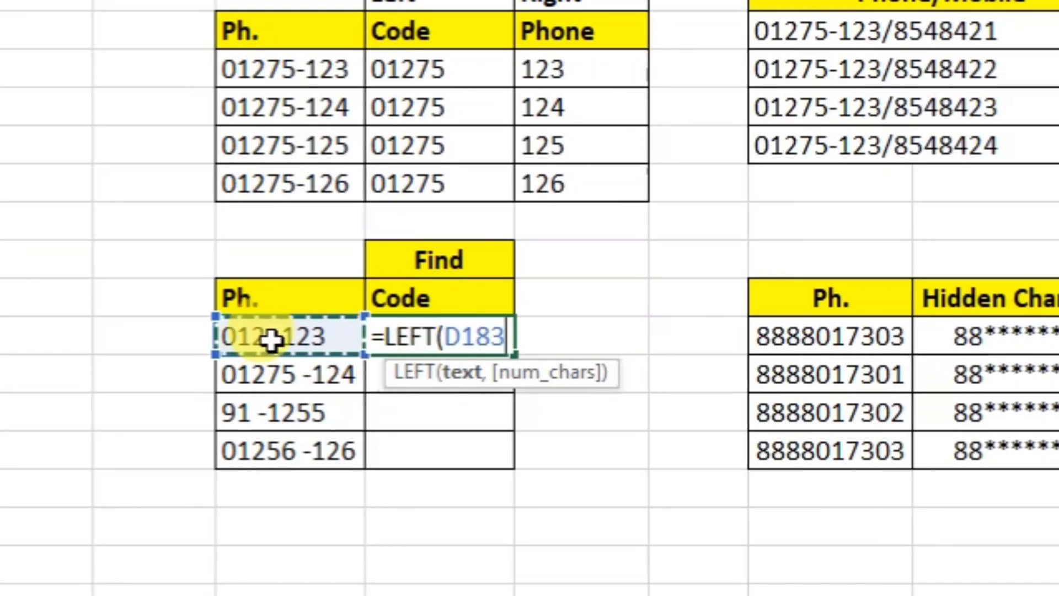
{"action": "type", "text": ","}
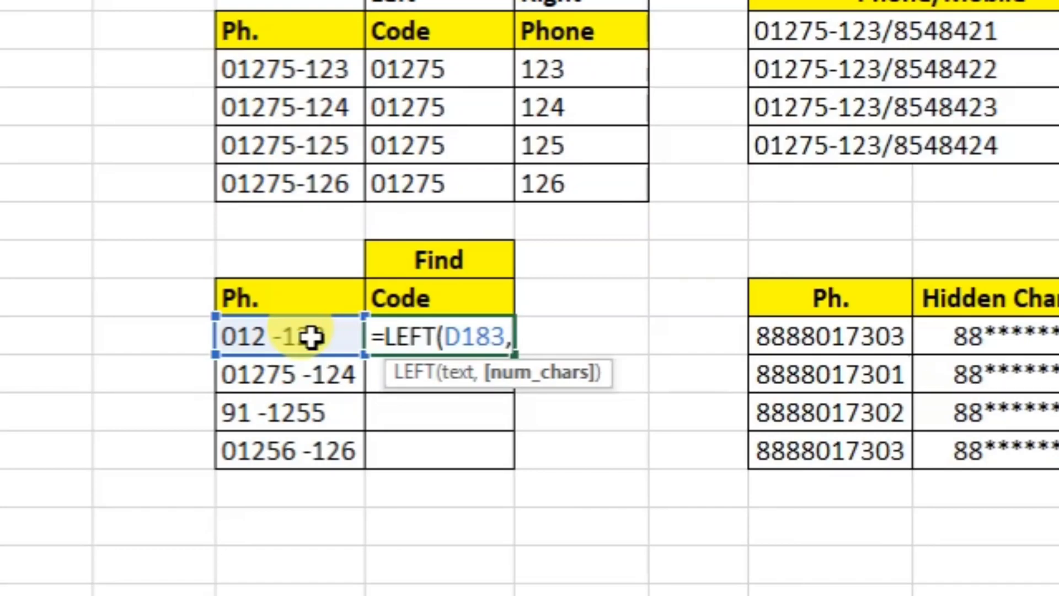
{"action": "type", "text": "find"}
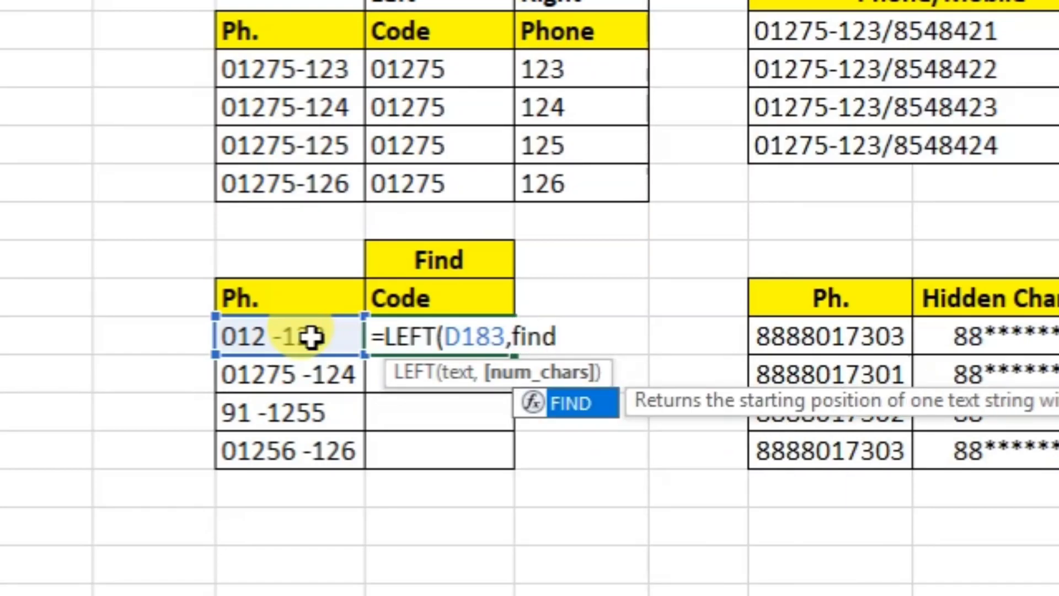
{"action": "key", "text": "Tab"}
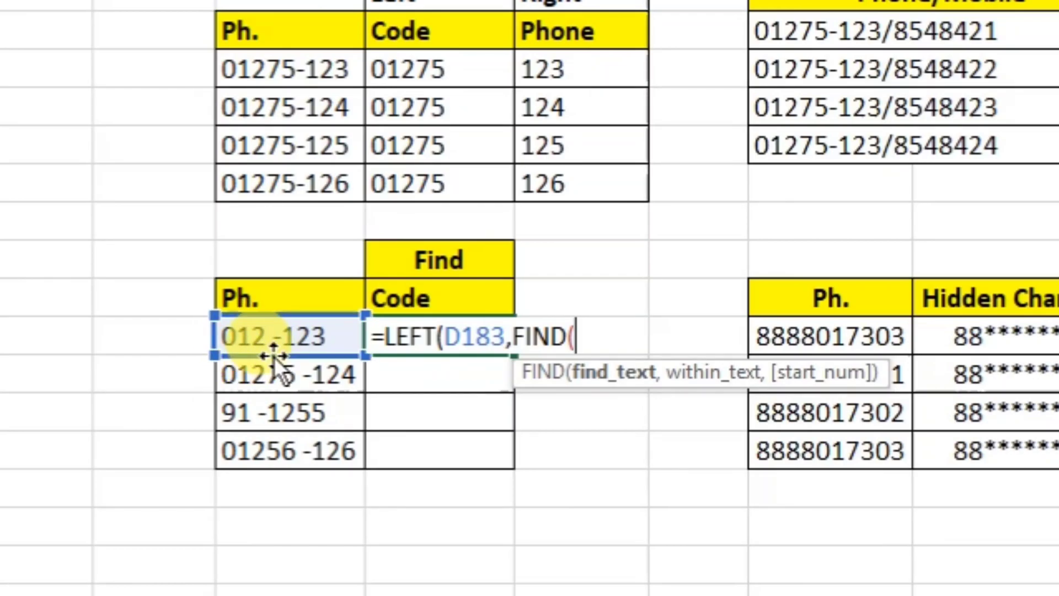
{"action": "type", "text": "\""}
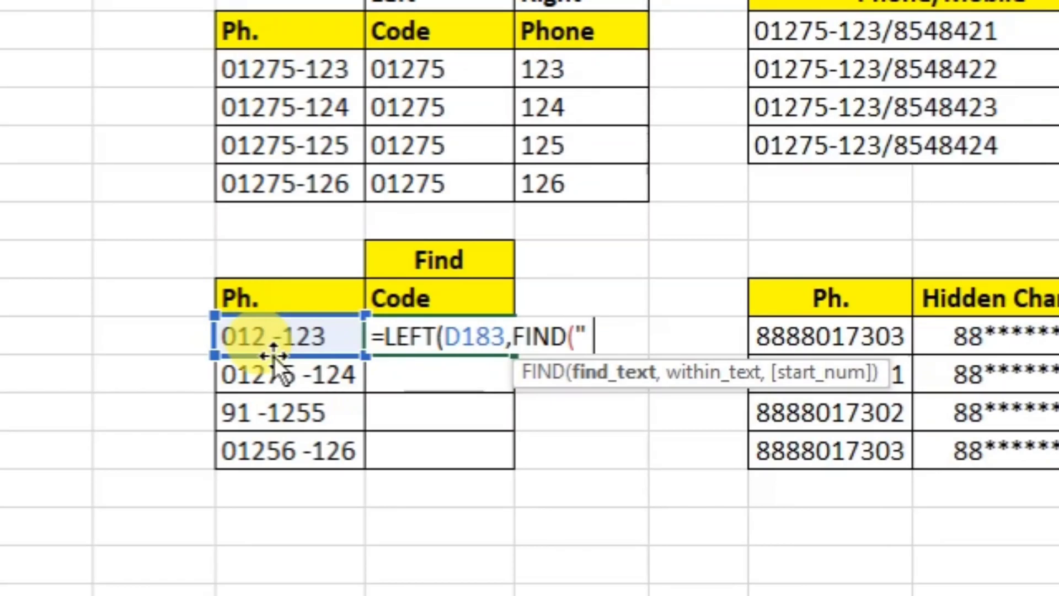
{"action": "type", "text": " \","}
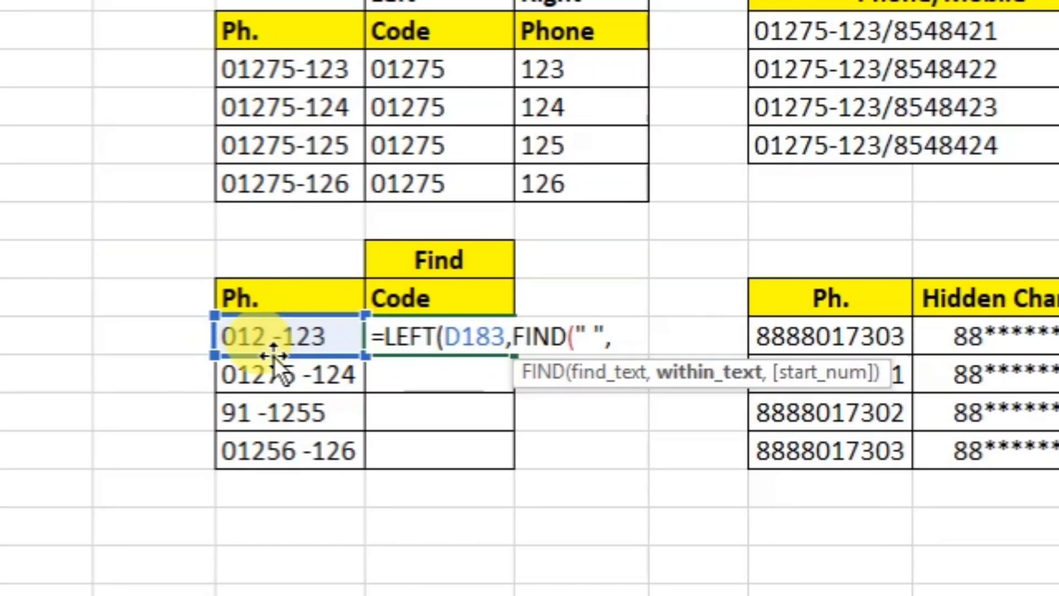
{"action": "left_click", "coordinate": [278, 338]}
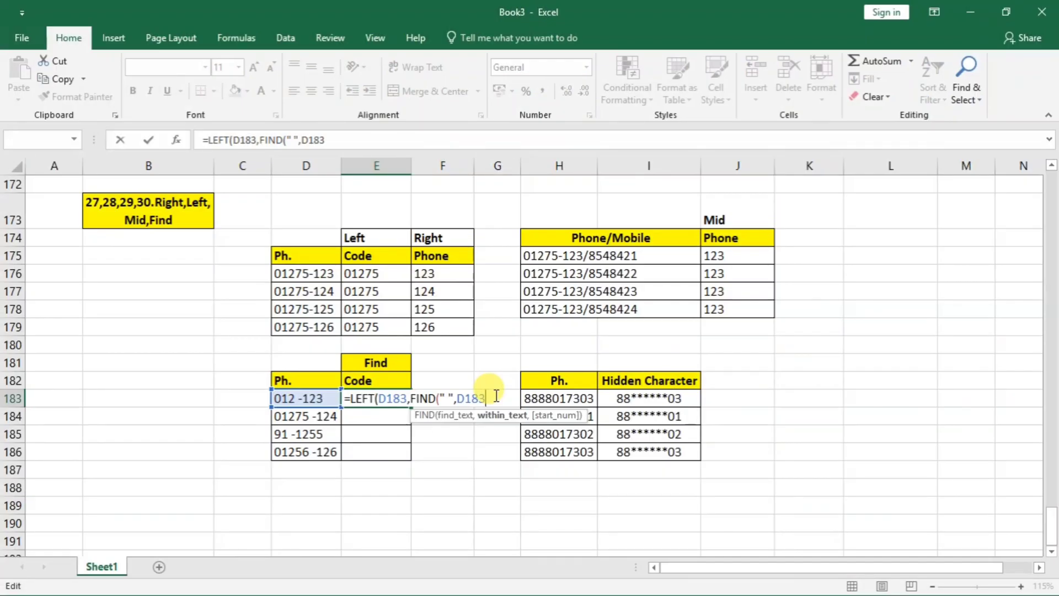
{"action": "type", "text": ","}
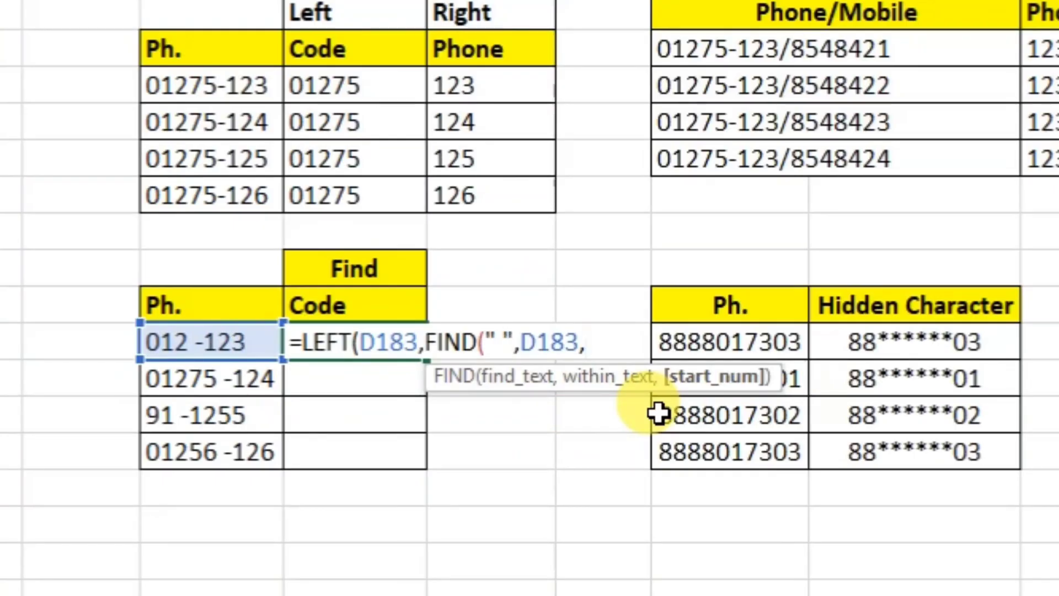
{"action": "key", "text": "BackSpace"}
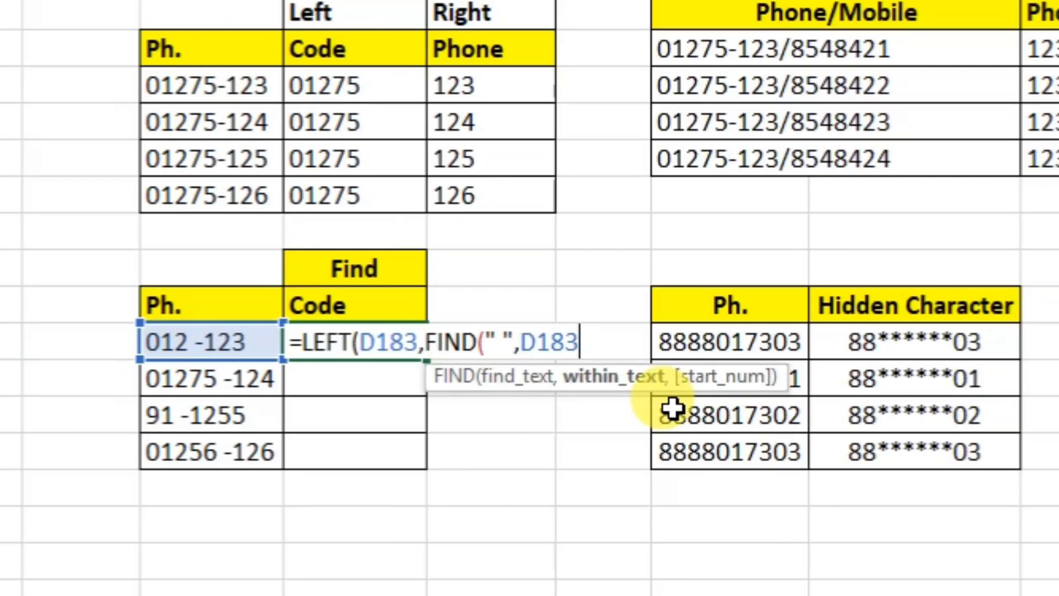
{"action": "type", "text": ")"}
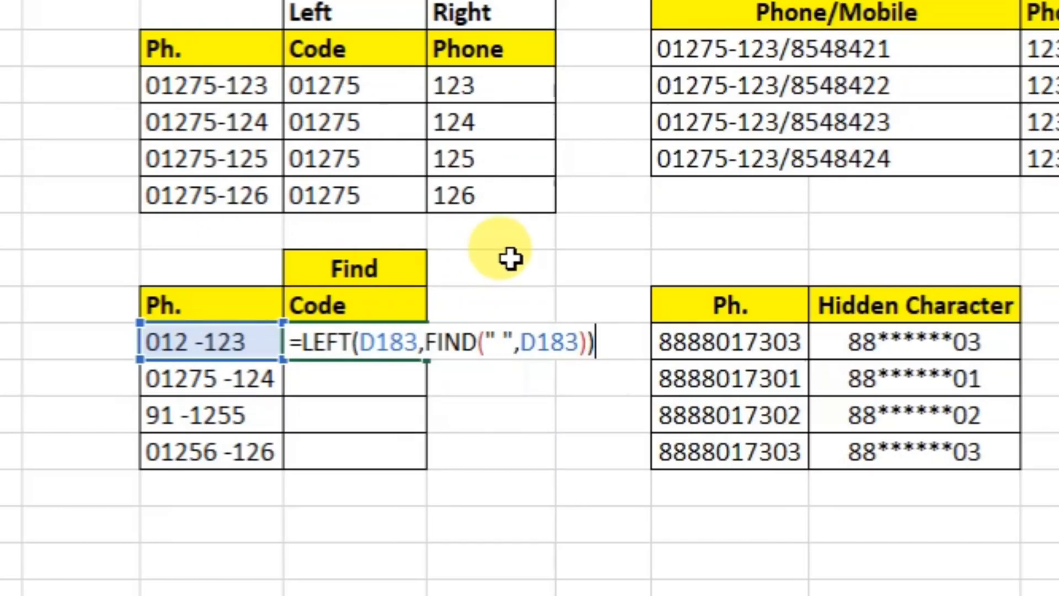
{"action": "key", "text": "Return"}
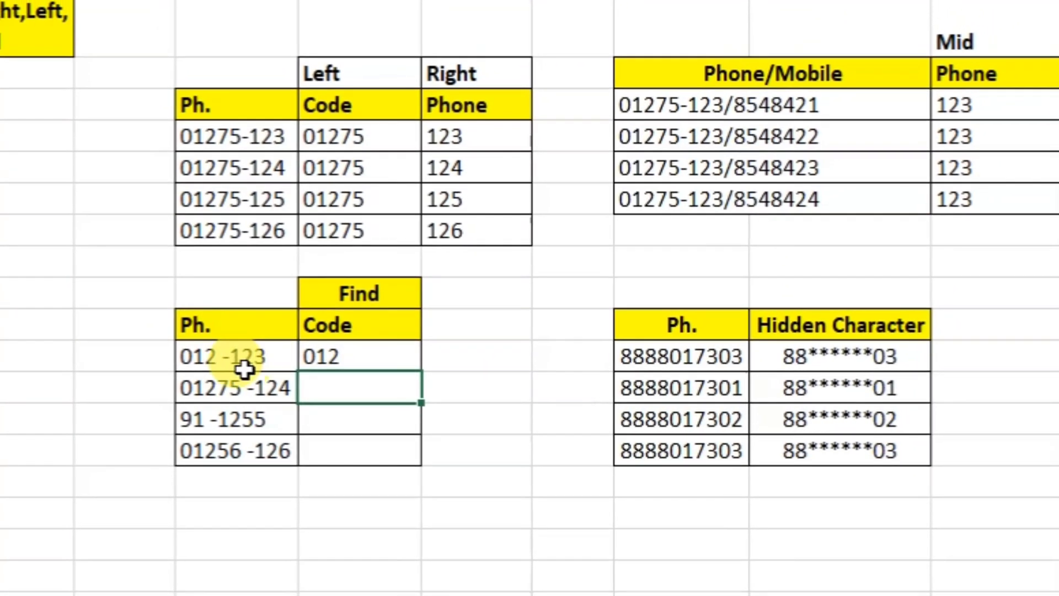
Fill the combined LEFT and FIND formula down from E183 through E186, and check the copied formula in E184.
{"action": "left_click", "coordinate": [351, 366]}
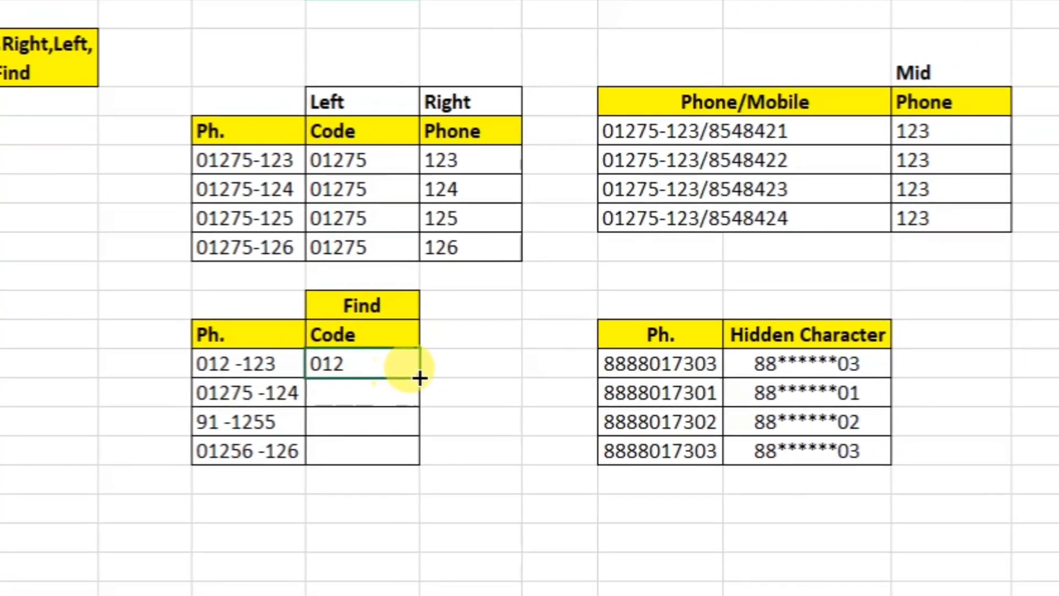
{"action": "double_click", "coordinate": [420, 373]}
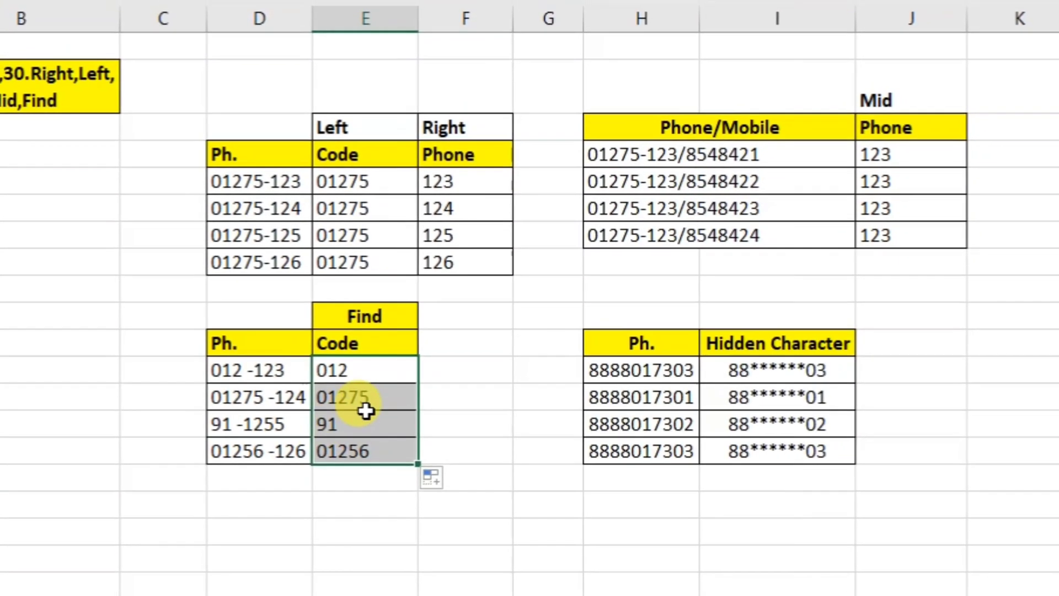
{"action": "left_click", "coordinate": [388, 400]}
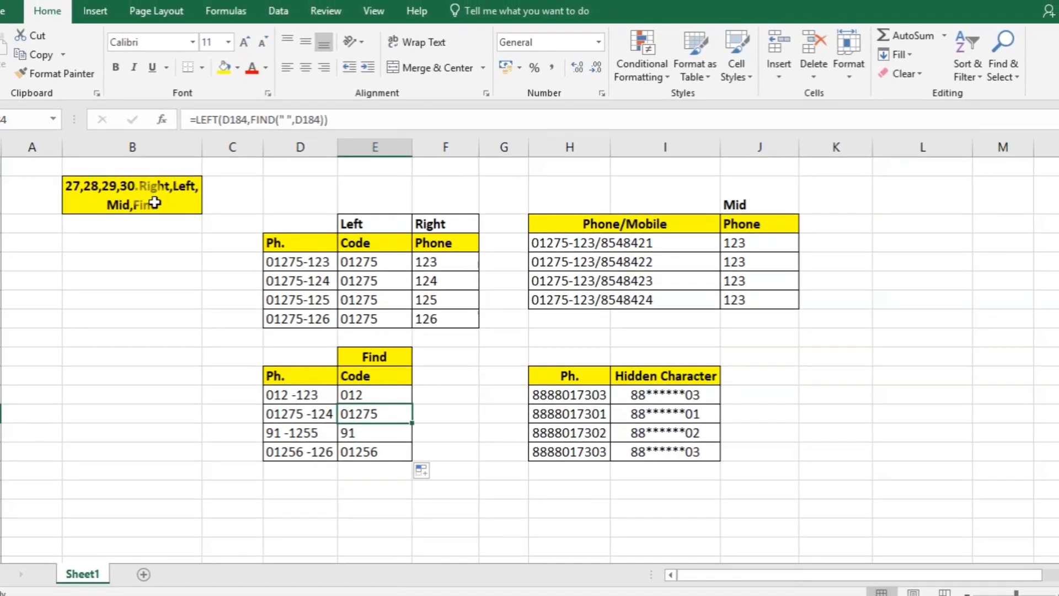
Go back to the 1.Sum example and examine its Math, Eng and Hindi marks and its Total cell.
{"action": "scroll", "coordinate": [166, 275], "scroll_direction": "up", "scroll_amount": 15}
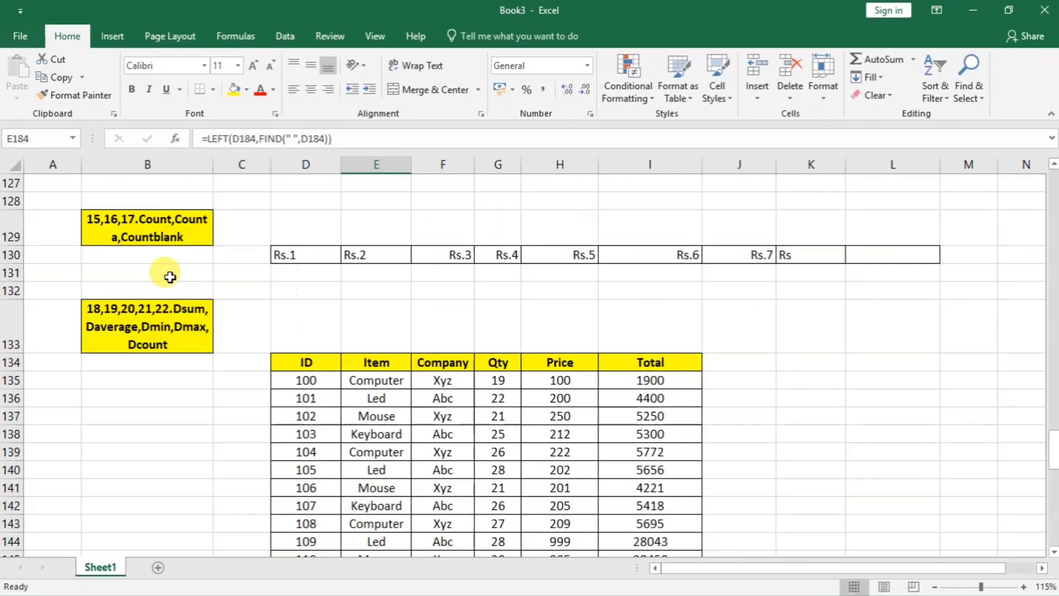
{"action": "scroll", "coordinate": [169, 277], "scroll_direction": "up", "scroll_amount": 20}
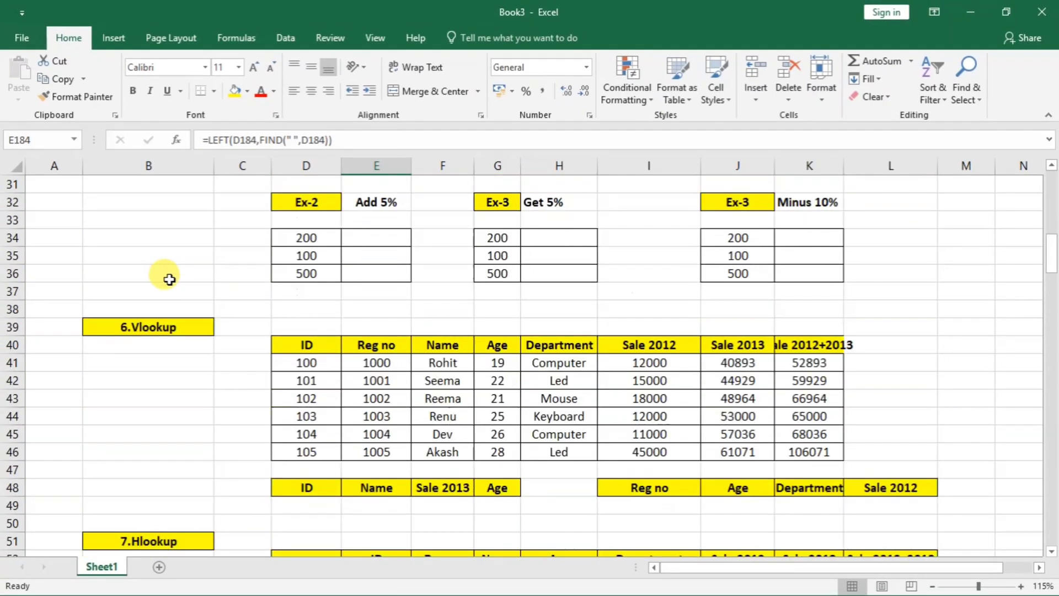
{"action": "scroll", "coordinate": [170, 281], "scroll_direction": "up", "scroll_amount": 1}
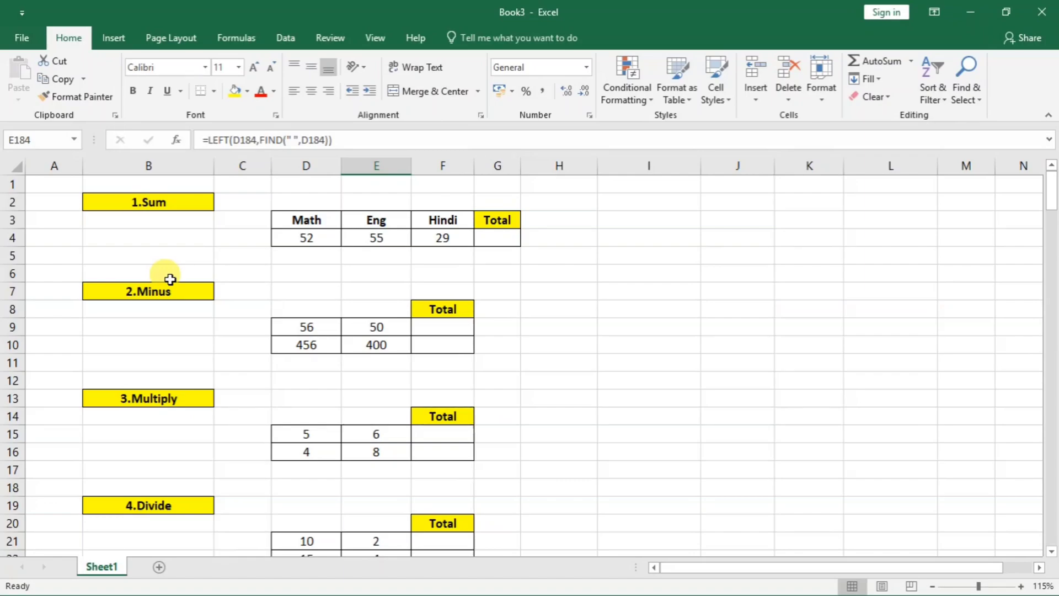
{"action": "left_click", "coordinate": [497, 233]}
{"action": "left_click", "coordinate": [309, 237]}
{"action": "left_click_drag", "start_coordinate": [410, 248], "coordinate": [421, 249]}
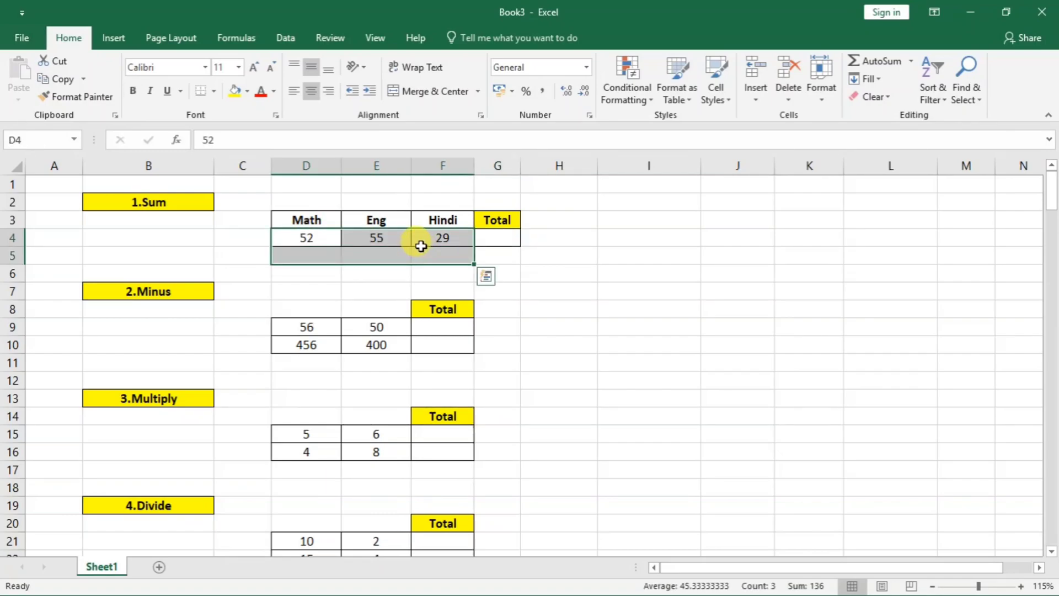
Enter the formula =SUM(D4:F4) in cell G4 under the Sum example's Total heading.
{"action": "left_click", "coordinate": [506, 239]}
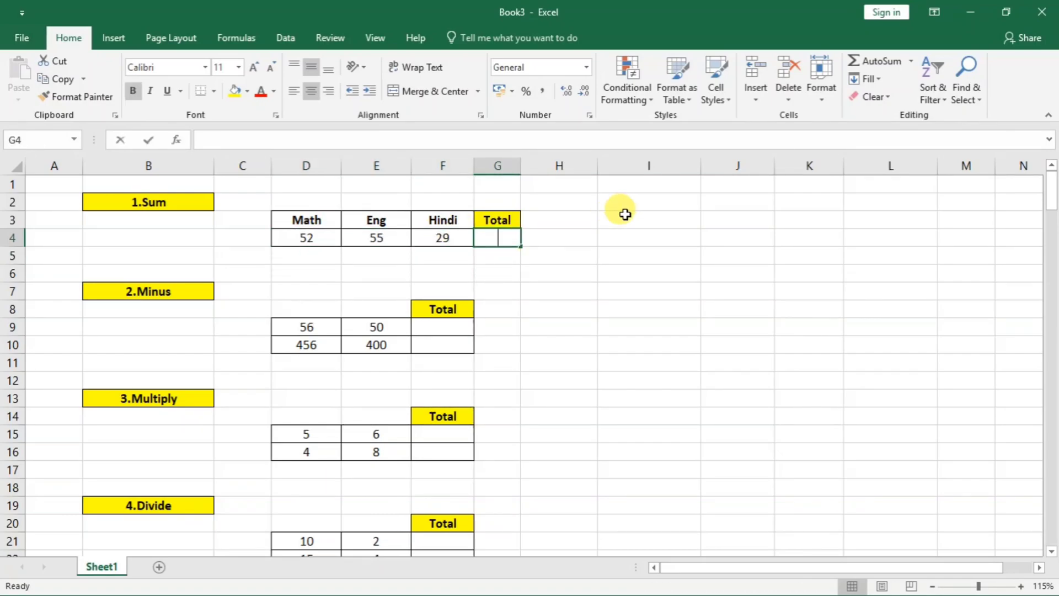
{"action": "type", "text": "=sum"}
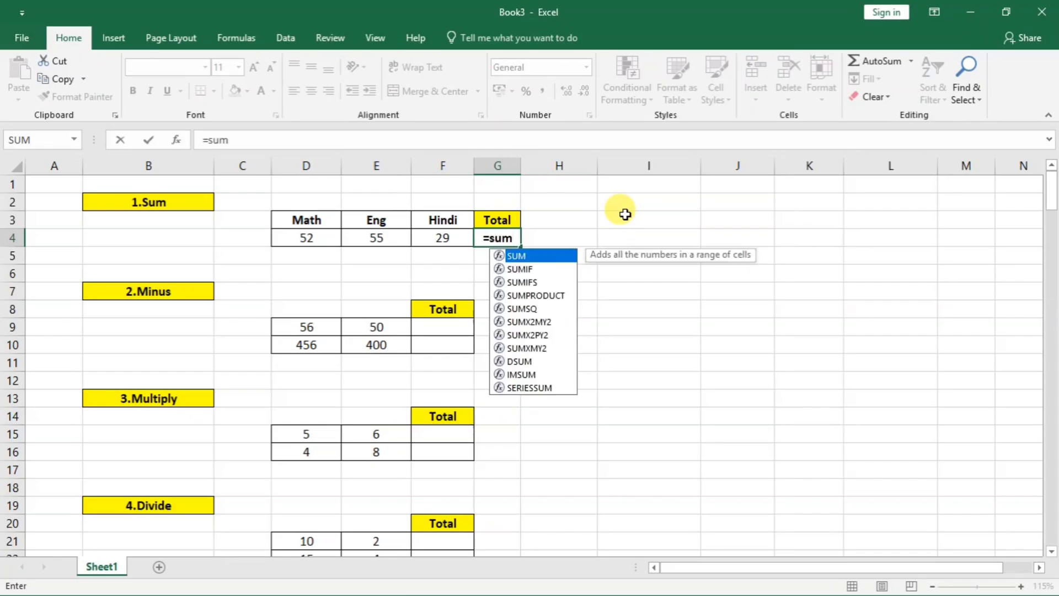
{"action": "key", "text": "Tab"}
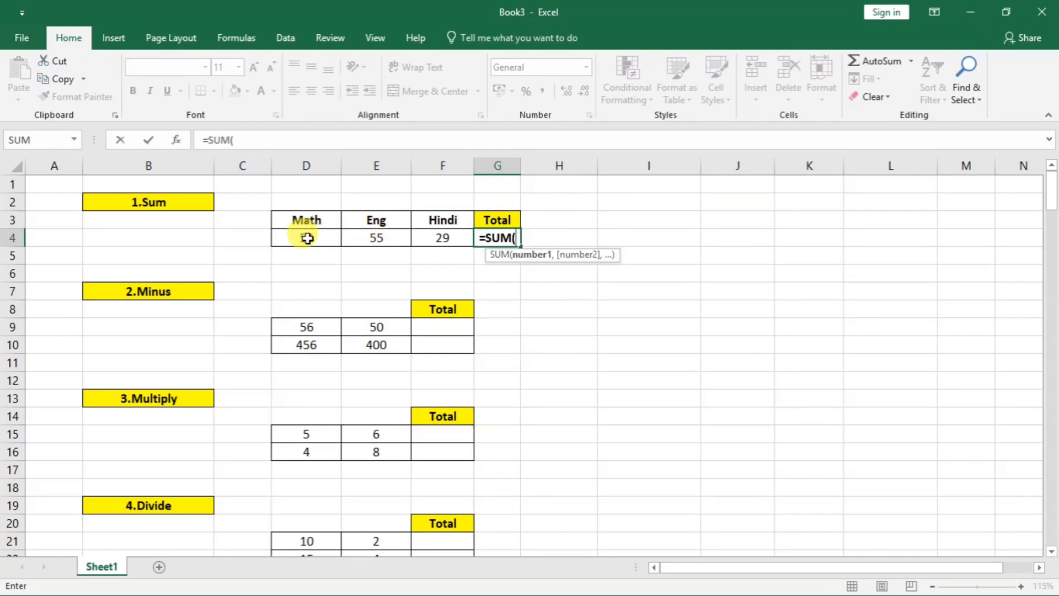
{"action": "left_click_drag", "start_coordinate": [308, 238], "coordinate": [450, 235]}
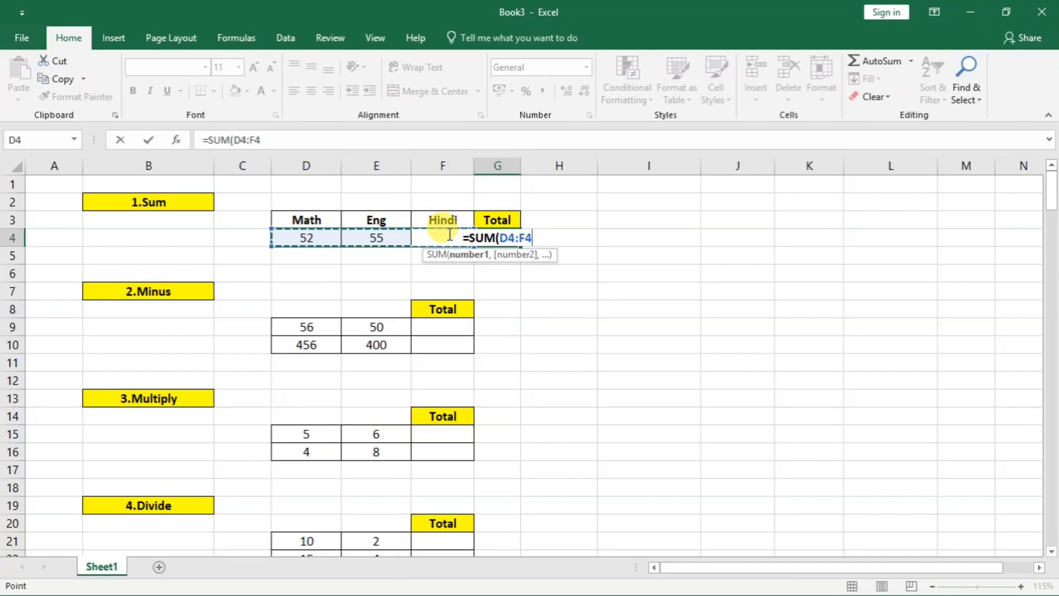
{"action": "key", "text": "Return"}
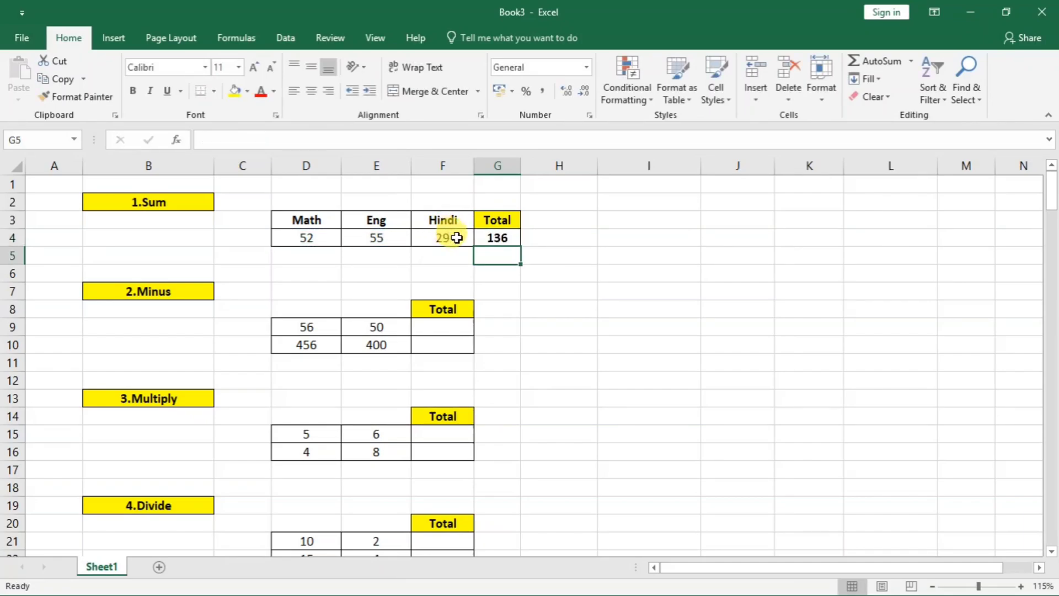
Replace the range formula in cell G4 with =SUM(D4,E4), adding only the Math and Eng marks.
{"action": "left_click", "coordinate": [503, 236]}
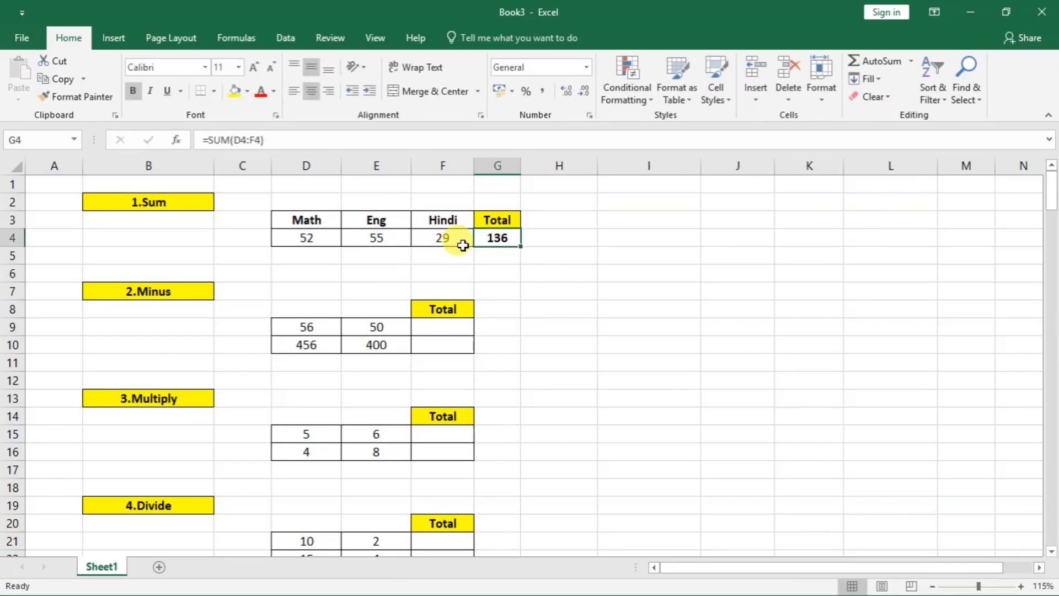
{"action": "key", "text": "Delete"}
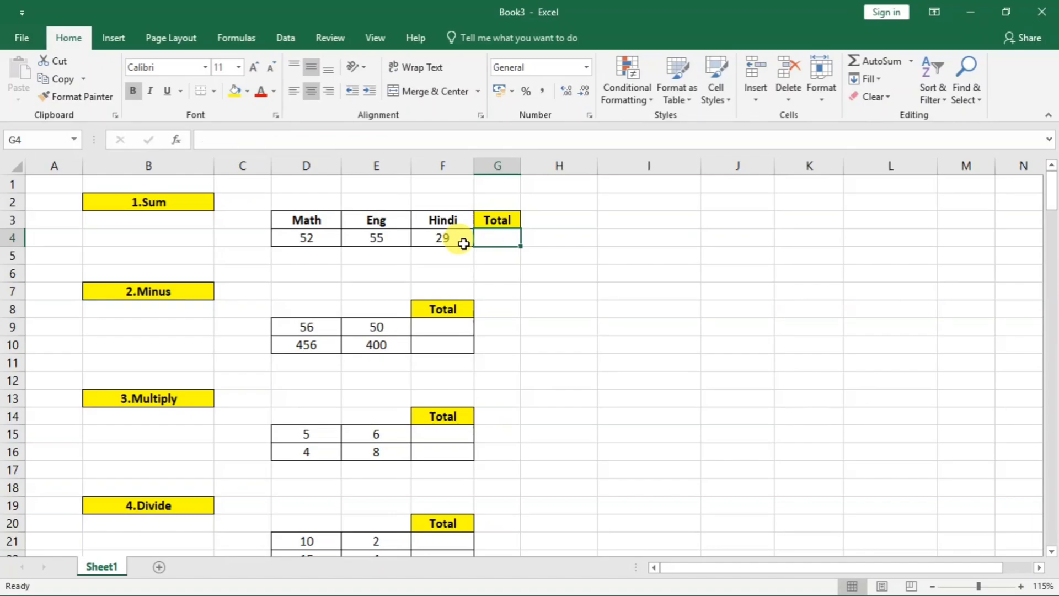
{"action": "type", "text": "=sum"}
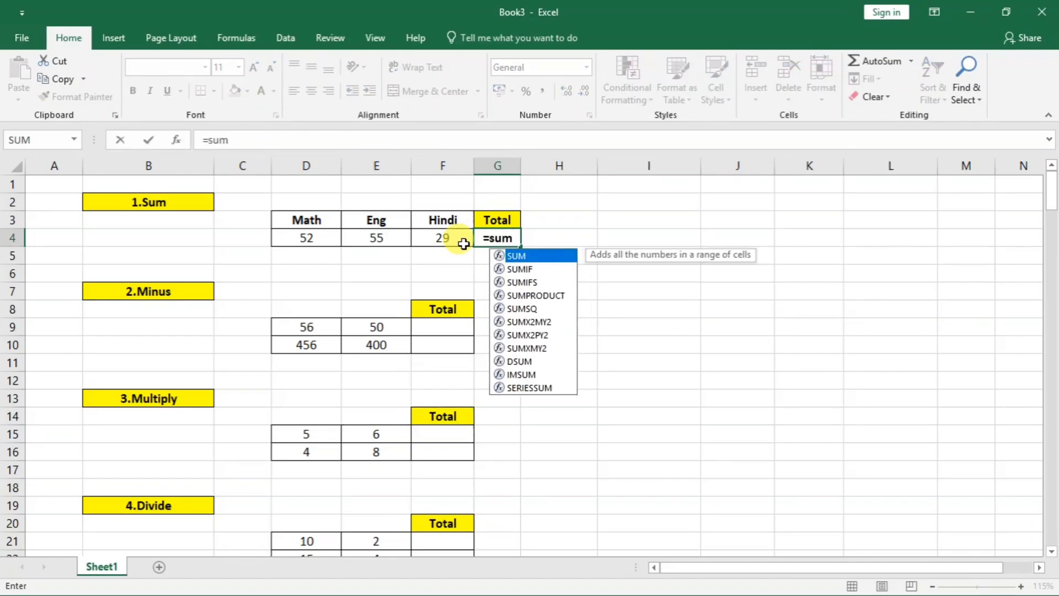
{"action": "key", "text": "Tab"}
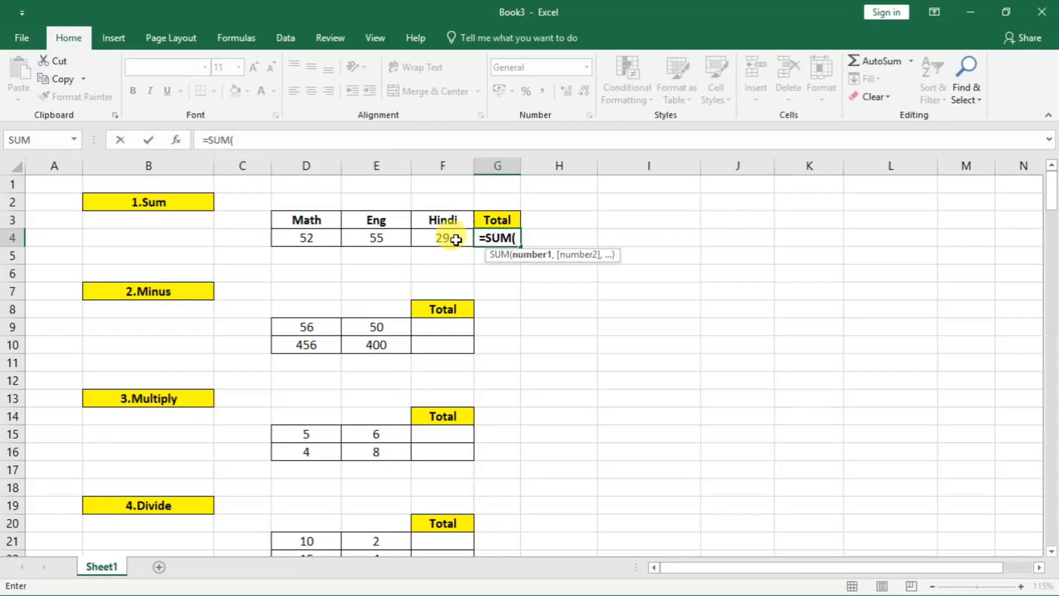
{"action": "left_click", "coordinate": [307, 238]}
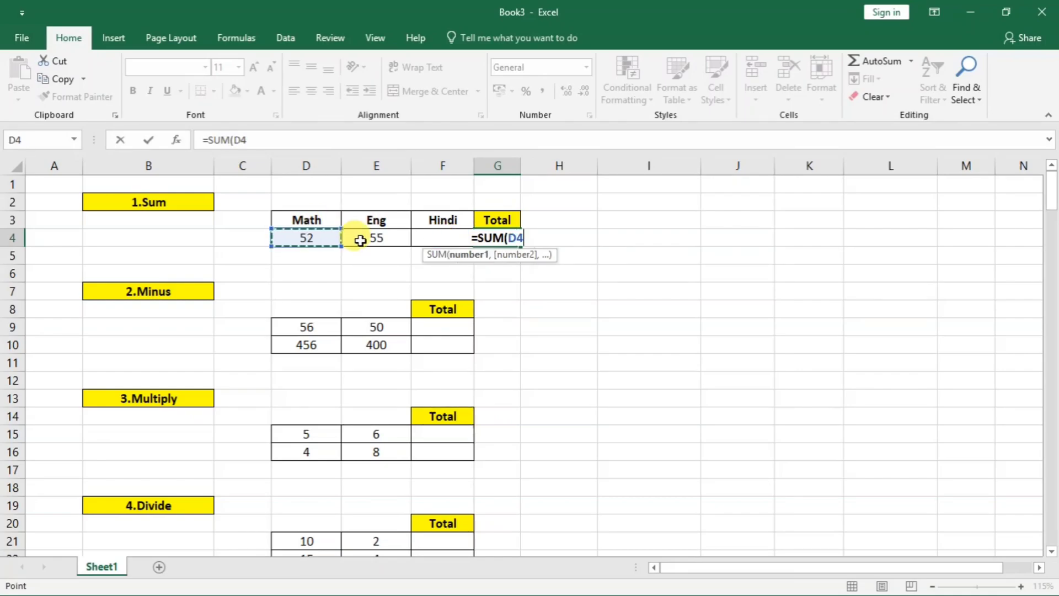
{"action": "type", "text": ","}
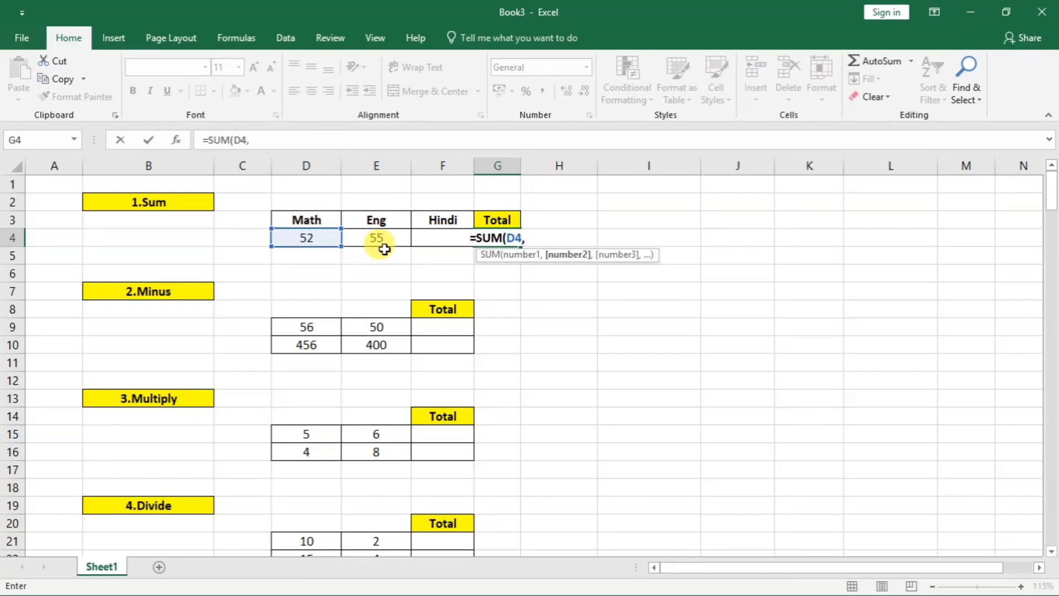
{"action": "left_click", "coordinate": [403, 236]}
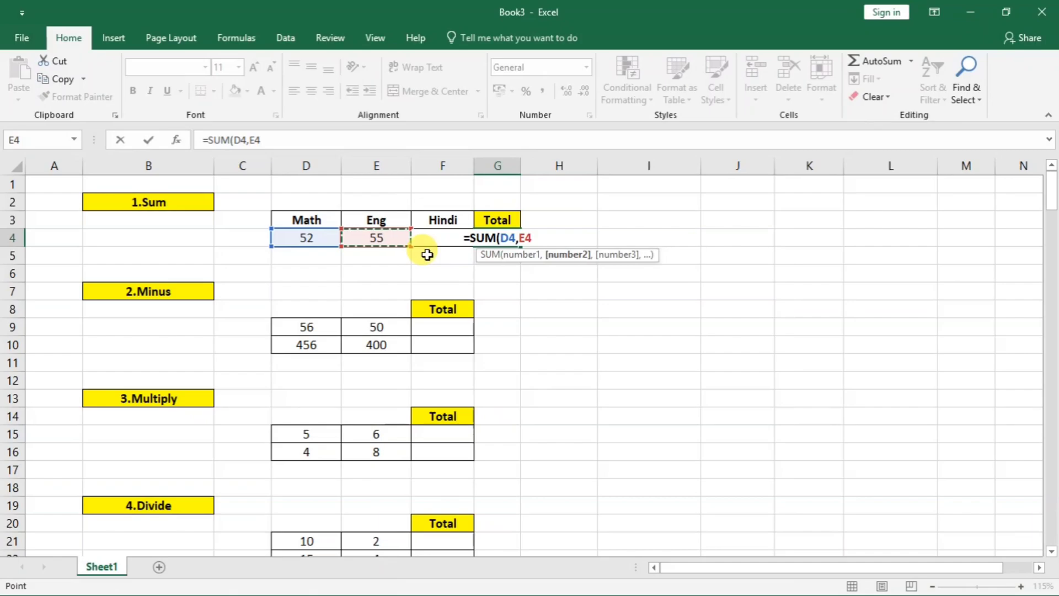
{"action": "key", "text": "Return"}
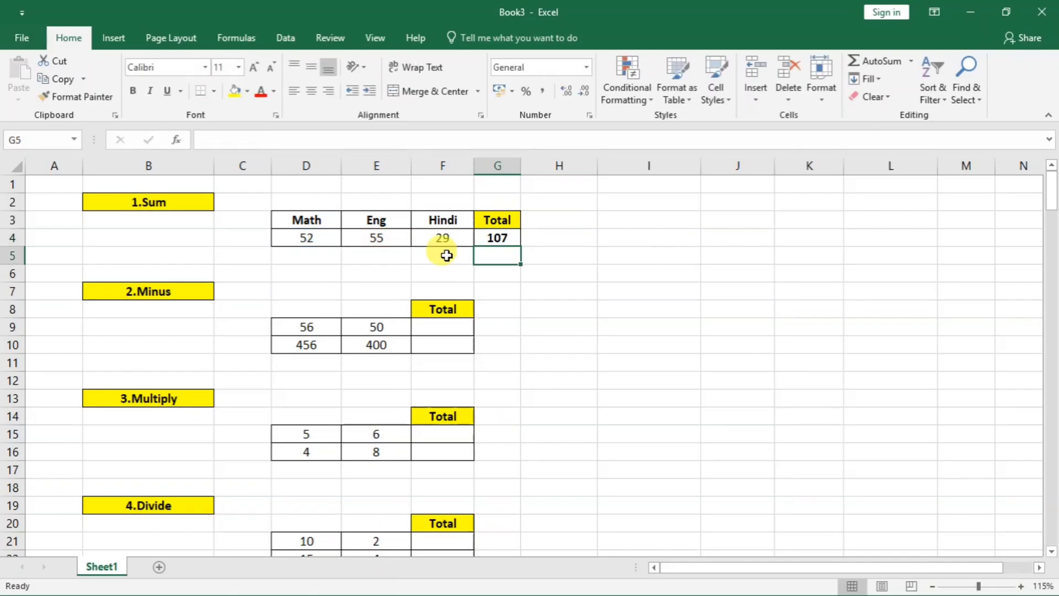
Replace the formula in G4 with =SUM(D4:F4) to total the Math, Eng and Hindi marks, and check the result against them.
{"action": "left_click", "coordinate": [506, 239]}
{"action": "key", "text": "Delete"}
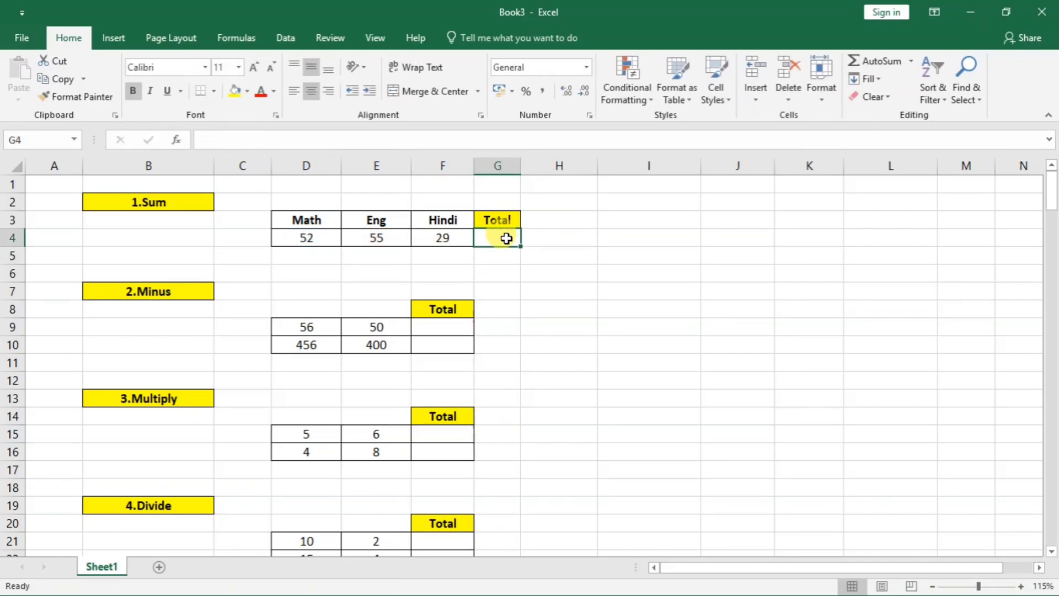
{"action": "type", "text": "=sum"}
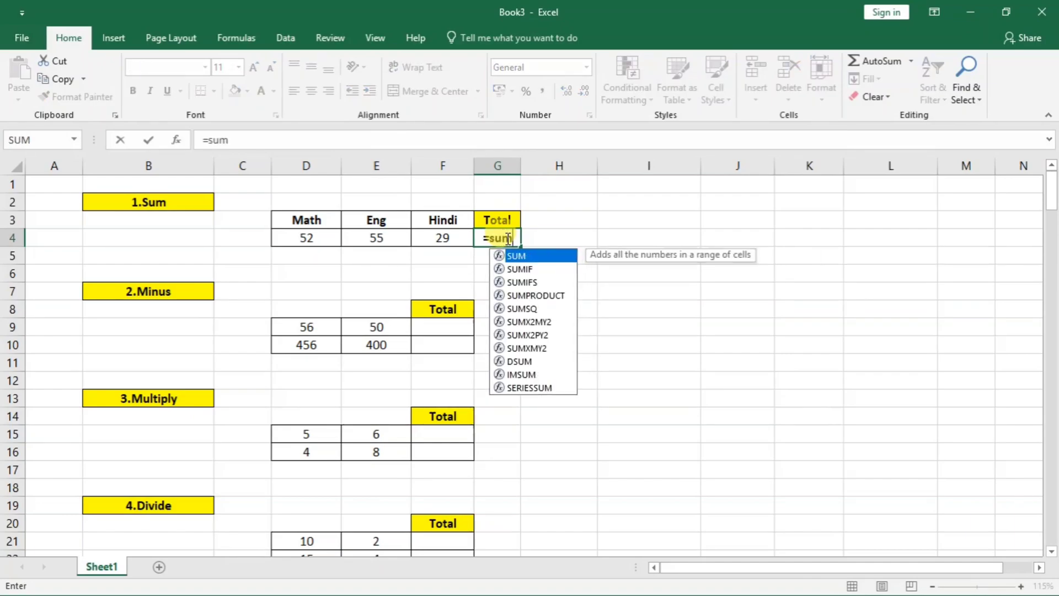
{"action": "key", "text": "Tab"}
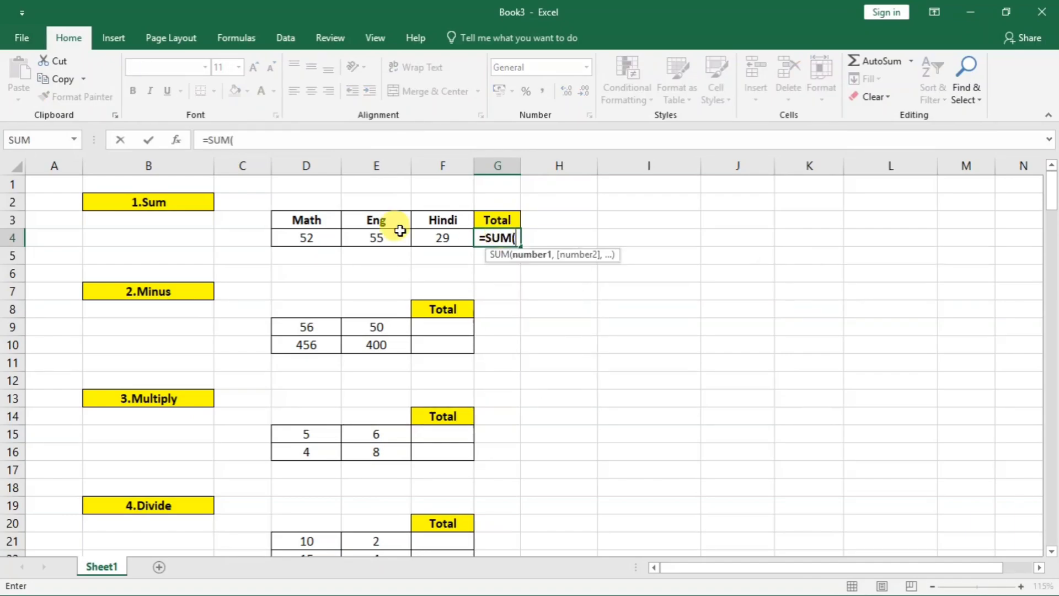
{"action": "left_click", "coordinate": [320, 237]}
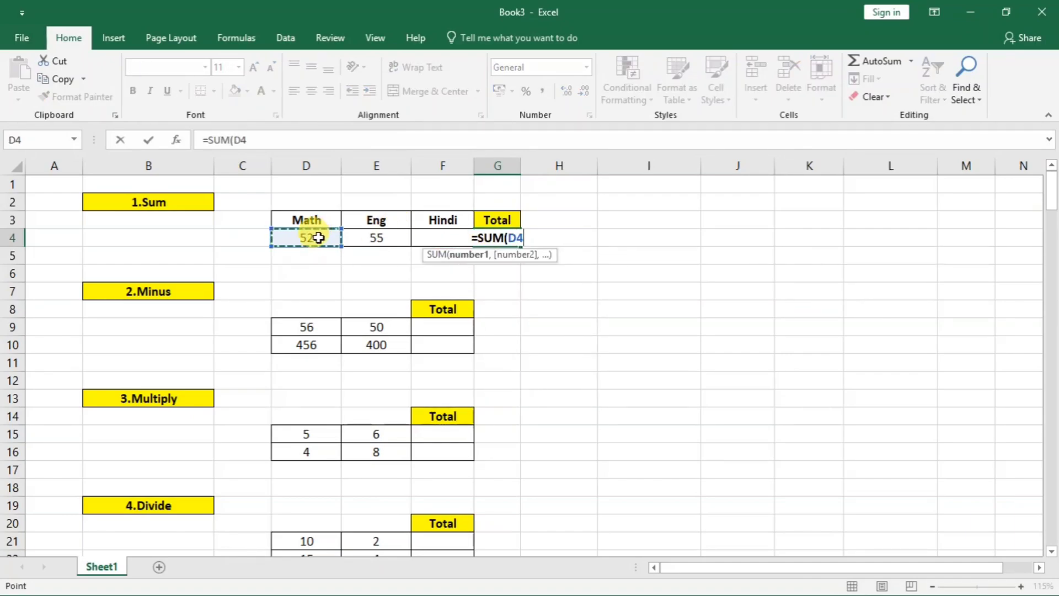
{"action": "key", "text": "shift+Right"}
{"action": "key", "text": "shift+Right"}
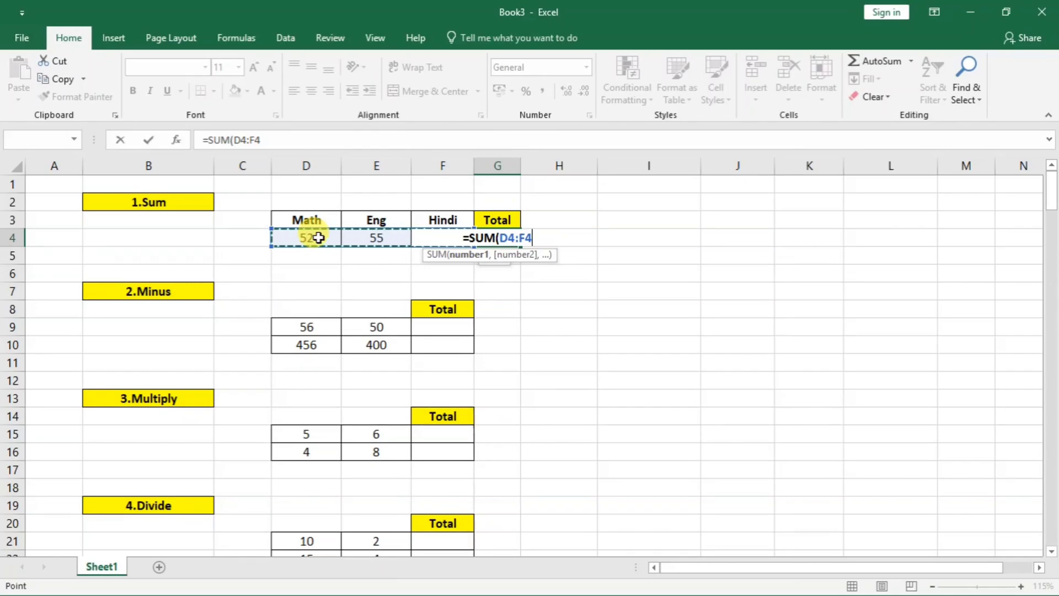
{"action": "key", "text": "Return"}
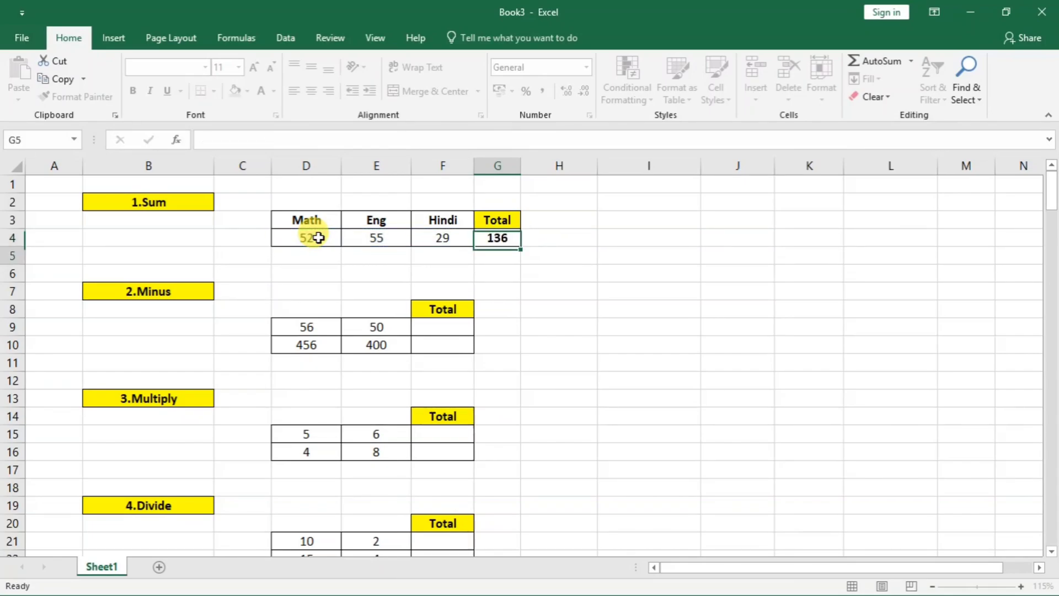
{"action": "left_click_drag", "start_coordinate": [324, 240], "coordinate": [380, 238]}
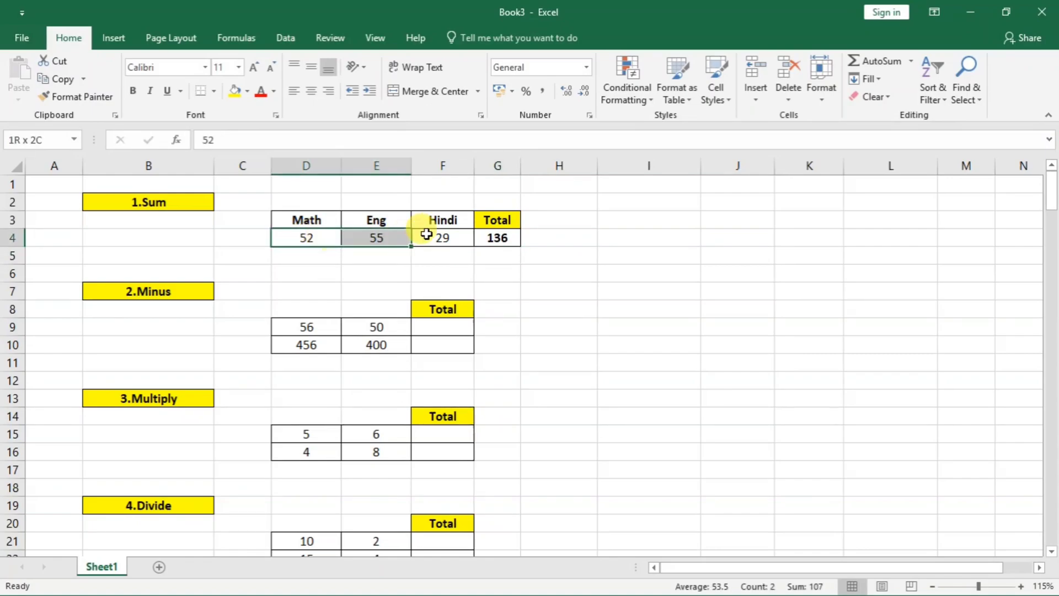
{"action": "left_click", "coordinate": [499, 241]}
Enter the formula =D9-E9 in cell F9 under the 2.Minus example's Total heading.
{"action": "left_click", "coordinate": [161, 201]}
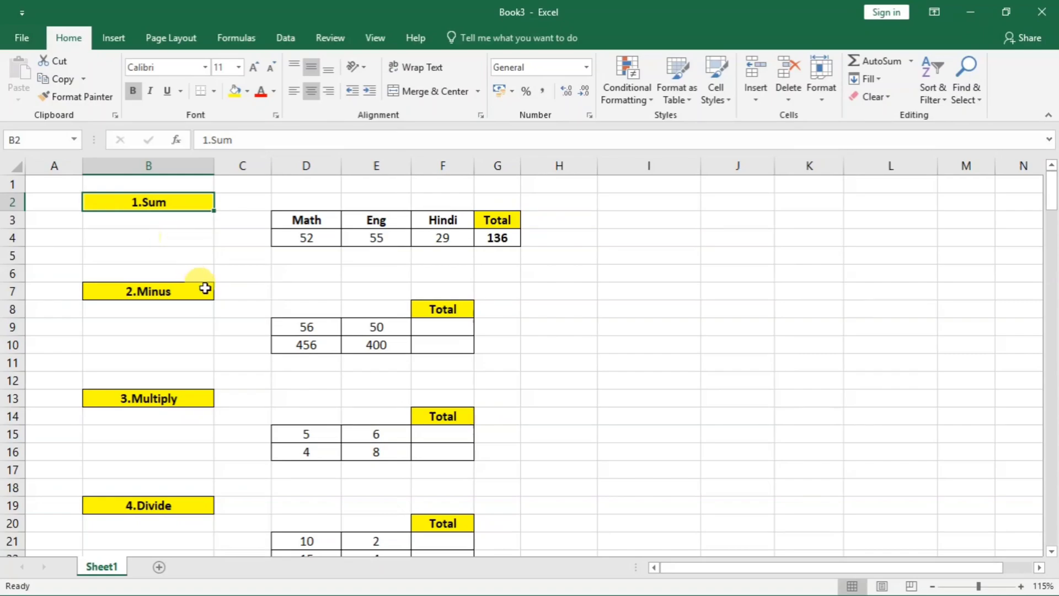
{"action": "left_click", "coordinate": [189, 294]}
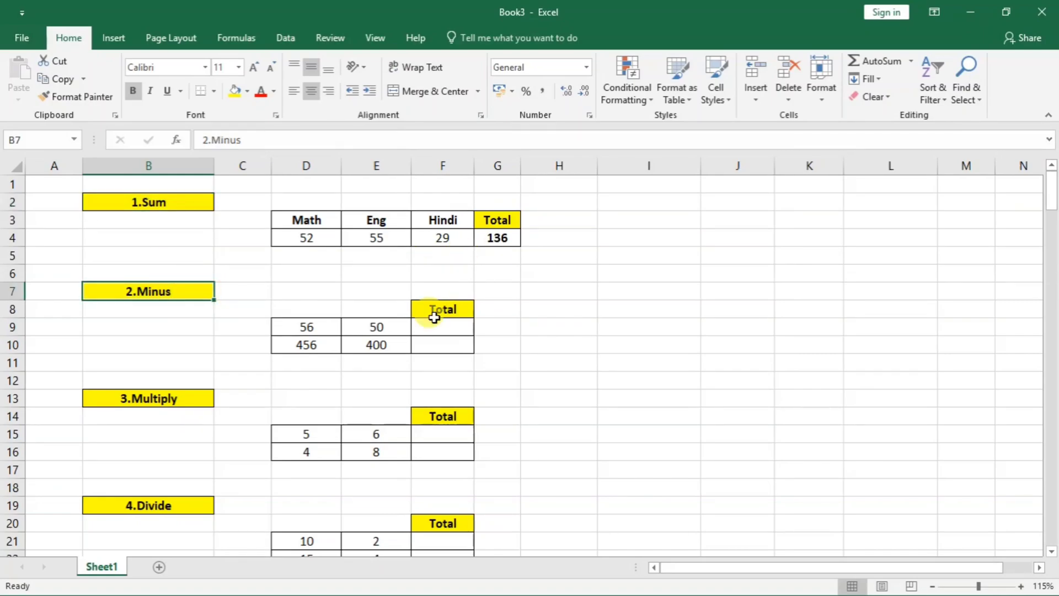
{"action": "left_click", "coordinate": [431, 326]}
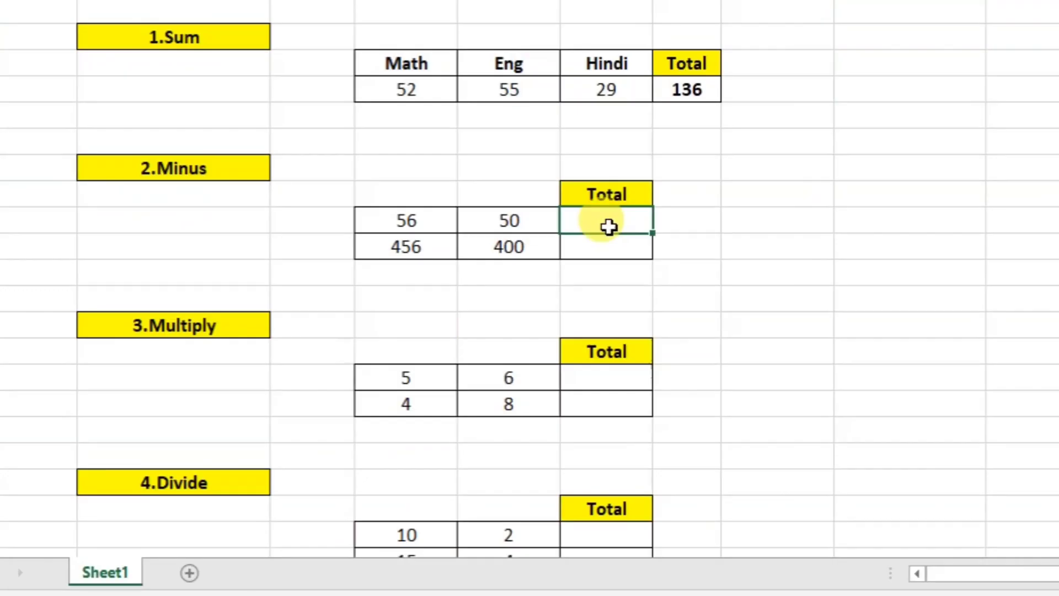
{"action": "type", "text": "="}
{"action": "left_click", "coordinate": [399, 222]}
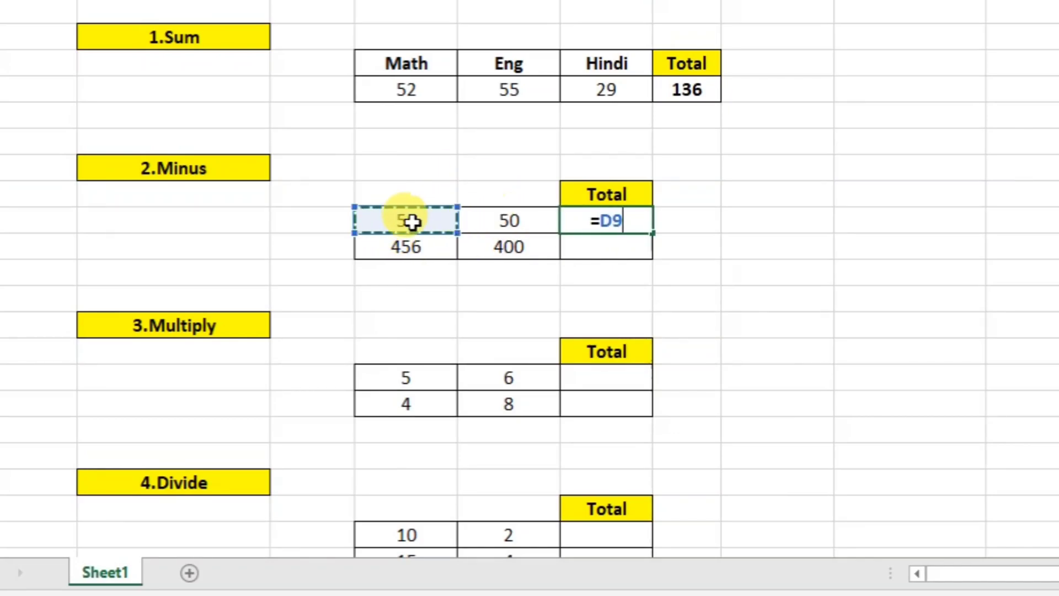
{"action": "type", "text": "-"}
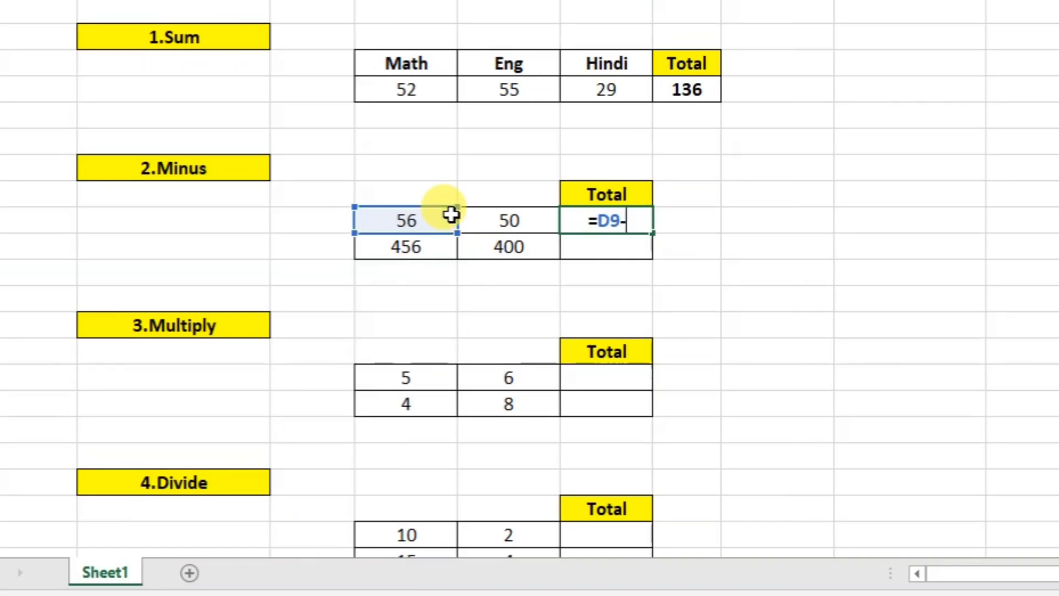
{"action": "left_click", "coordinate": [508, 225]}
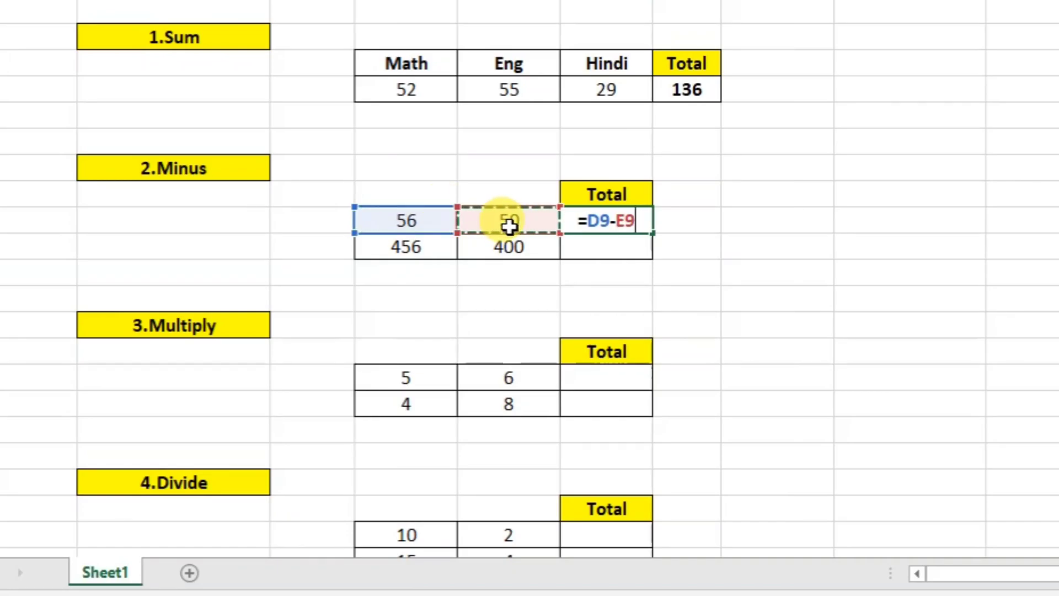
{"action": "key", "text": "Return"}
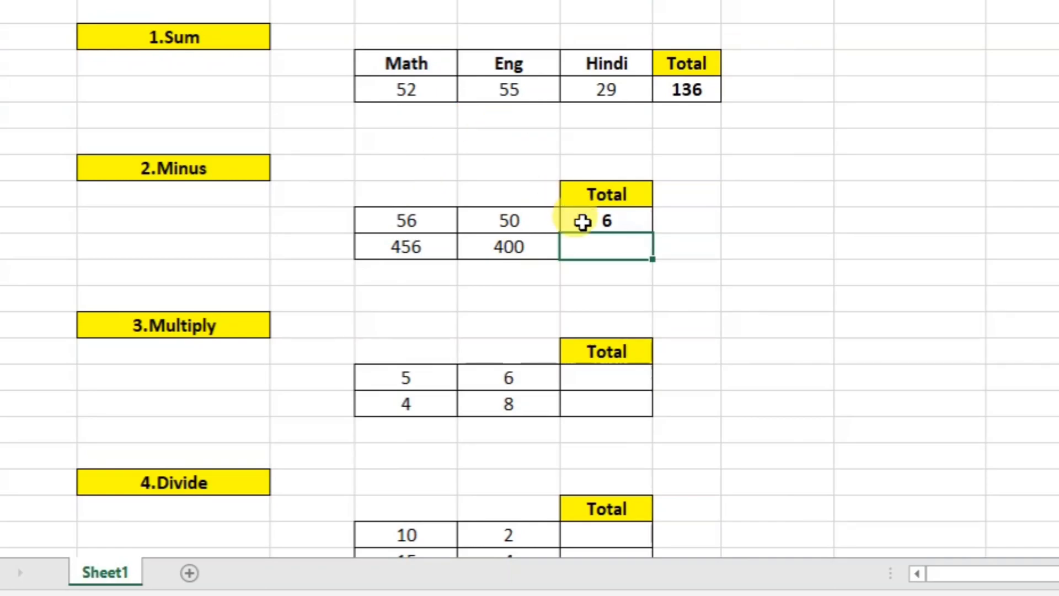
Fill the subtraction formula from F9 down to F10 and check the copied cell.
{"action": "left_click", "coordinate": [634, 229]}
{"action": "left_click_drag", "start_coordinate": [652, 232], "coordinate": [649, 251]}
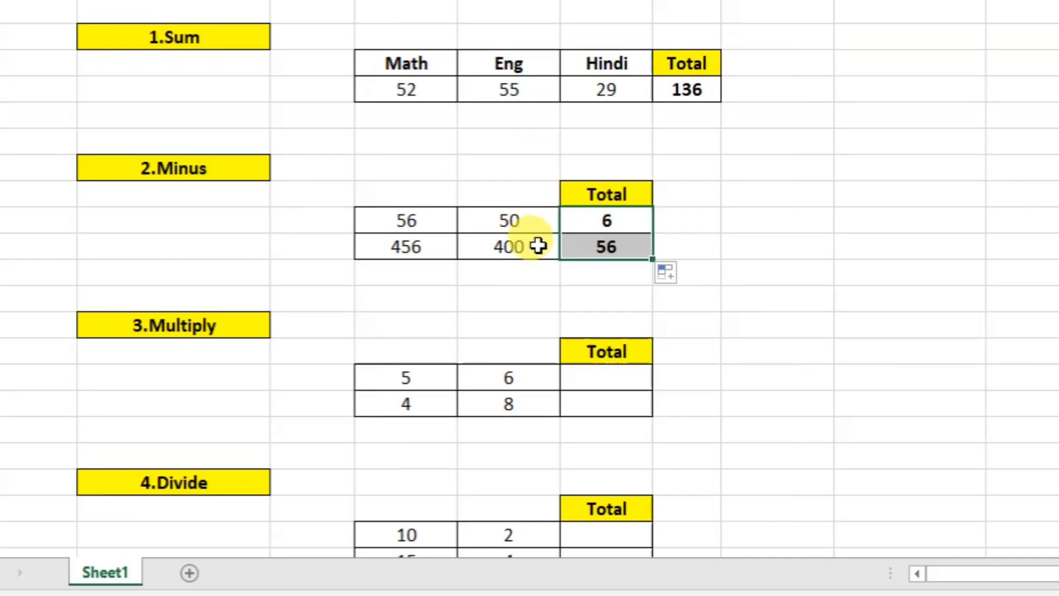
{"action": "left_click", "coordinate": [620, 246]}
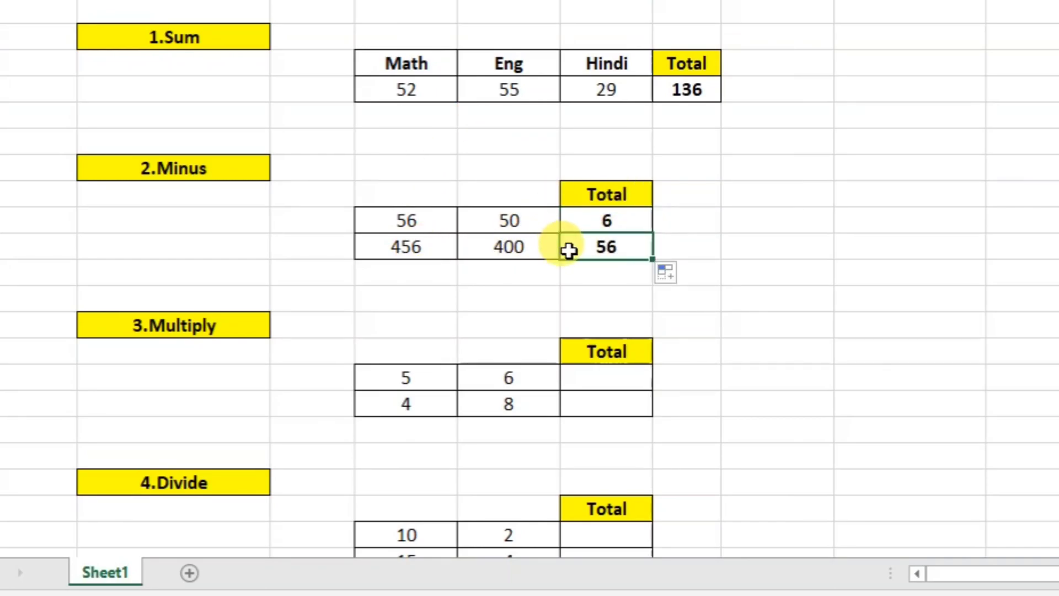
Enter the formula =D15*E15 in cell F15 under the 3.Multiply example's Total heading.
{"action": "scroll", "coordinate": [492, 246], "scroll_direction": "down", "scroll_amount": 1}
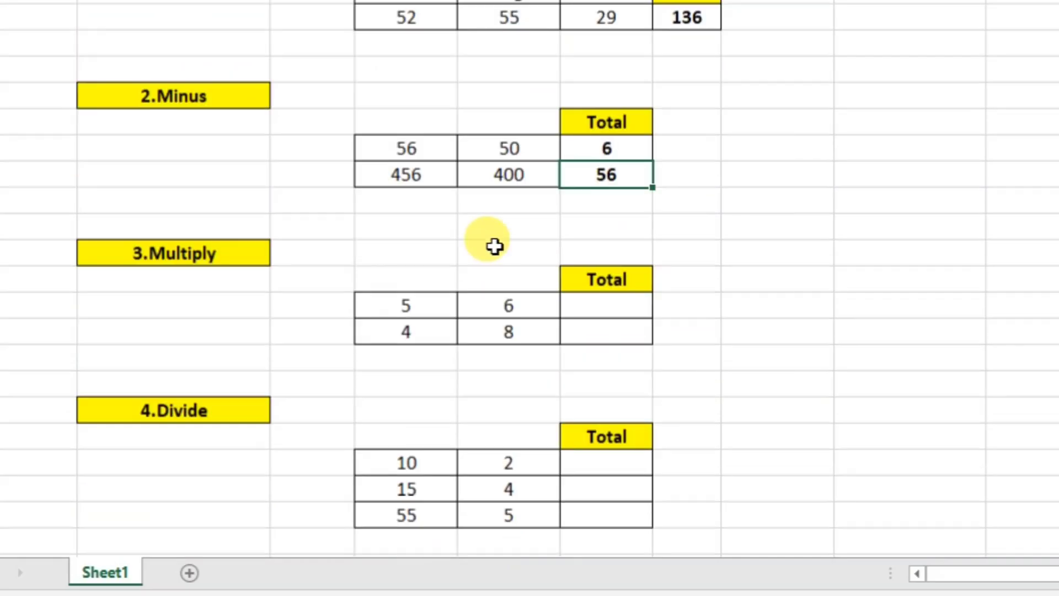
{"action": "scroll", "coordinate": [493, 246], "scroll_direction": "down", "scroll_amount": 1}
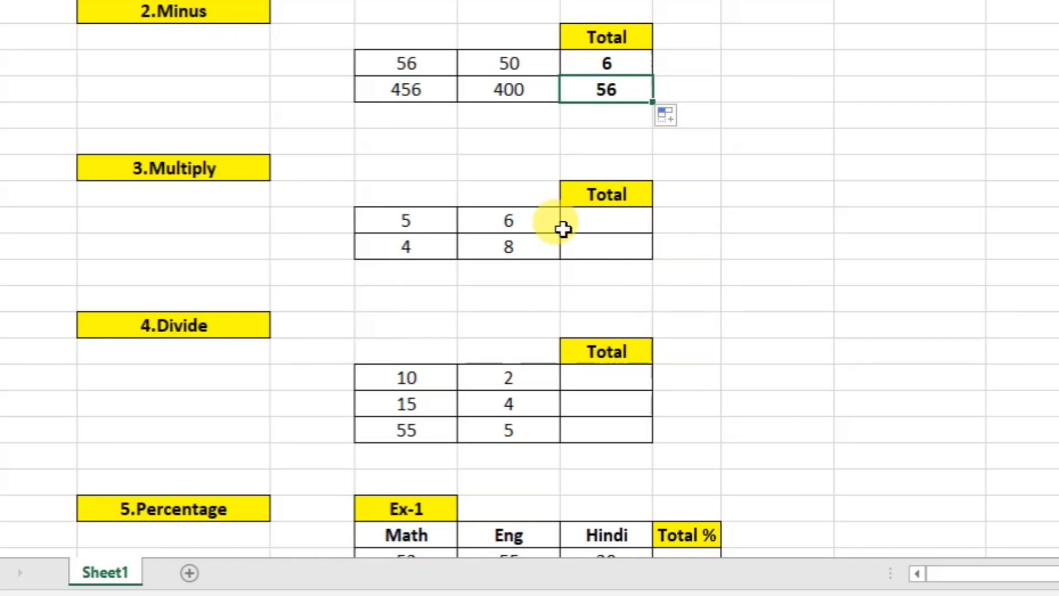
{"action": "left_click", "coordinate": [610, 216]}
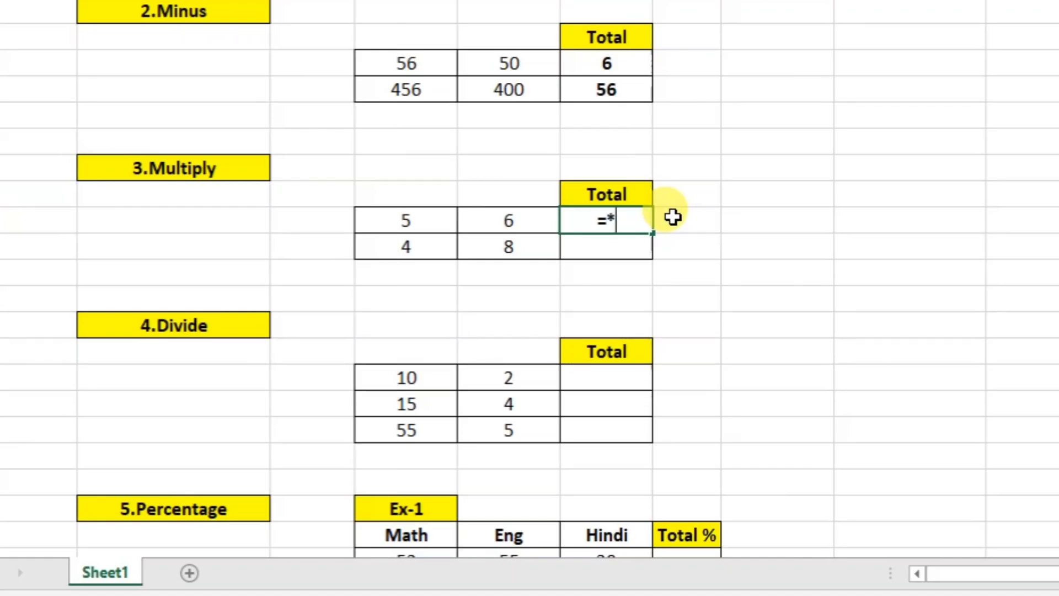
{"action": "left_click", "coordinate": [429, 219]}
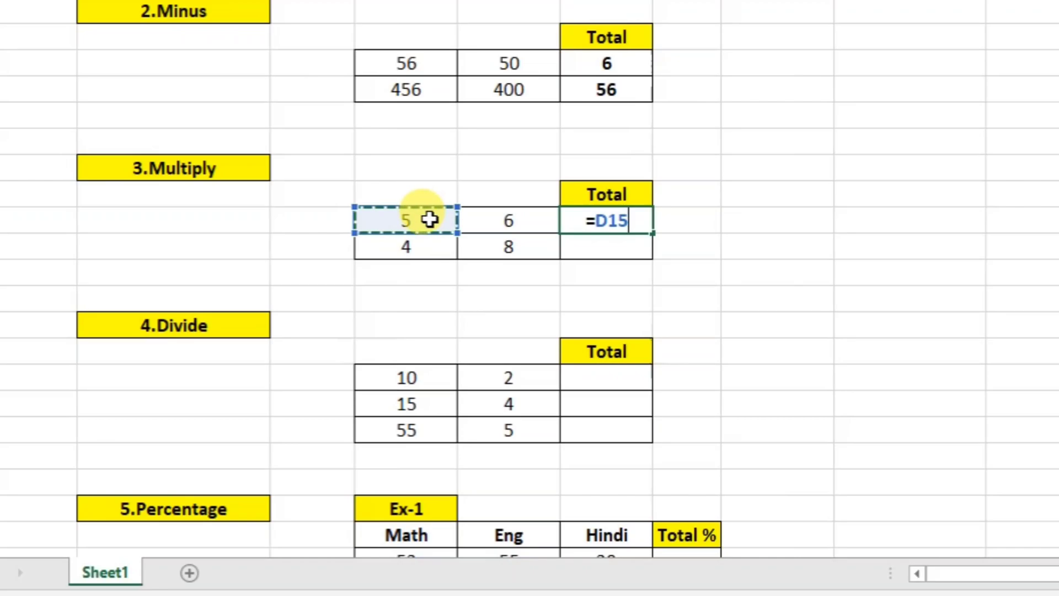
{"action": "type", "text": "*"}
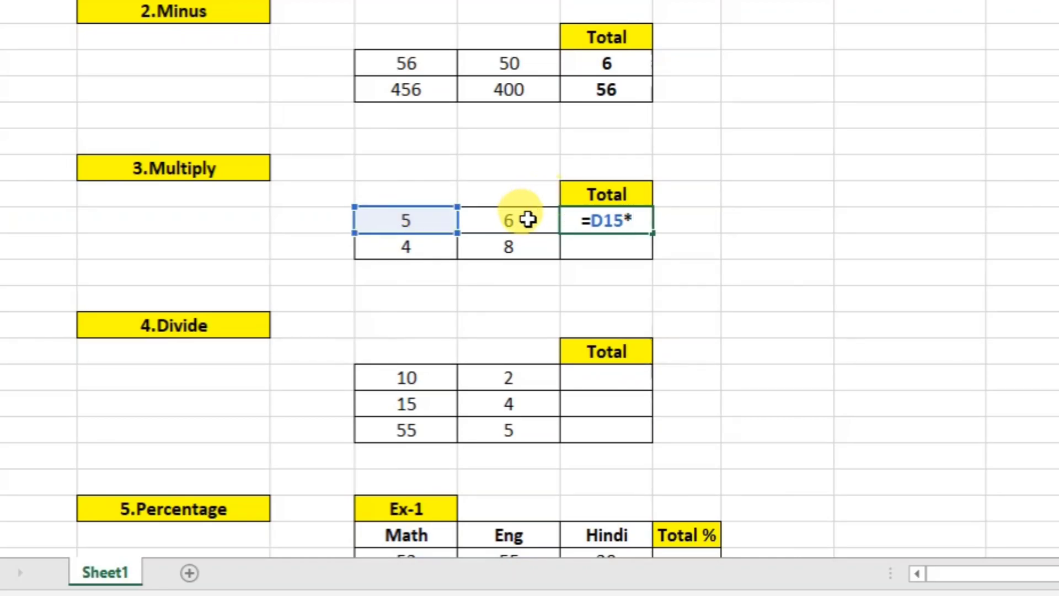
{"action": "left_click", "coordinate": [528, 220]}
{"action": "key", "text": "Return"}
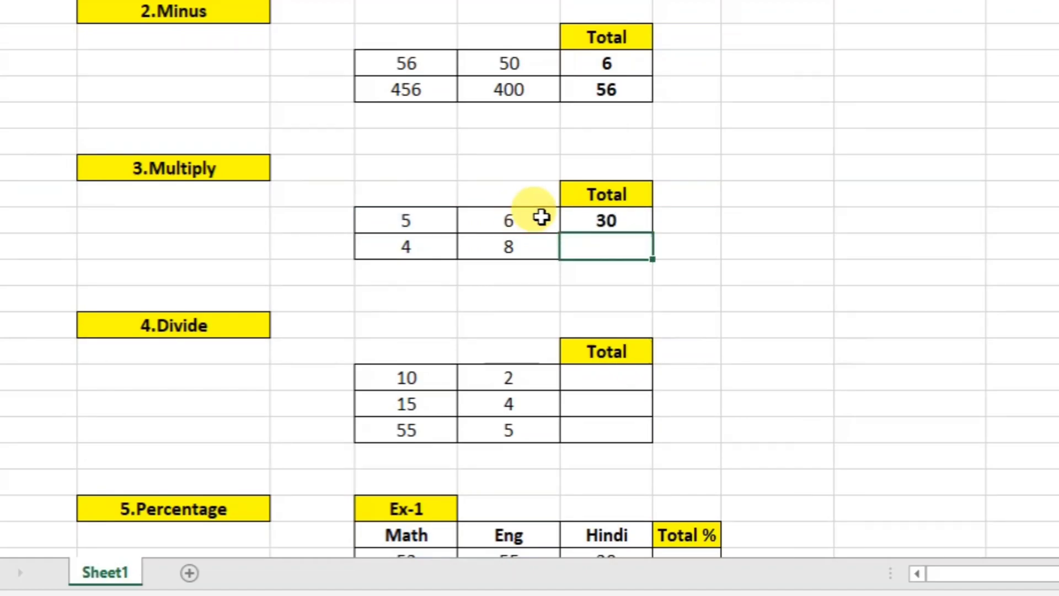
Fill the multiplication formula from F15 down to F16 and check the copied cell.
{"action": "left_click", "coordinate": [633, 223]}
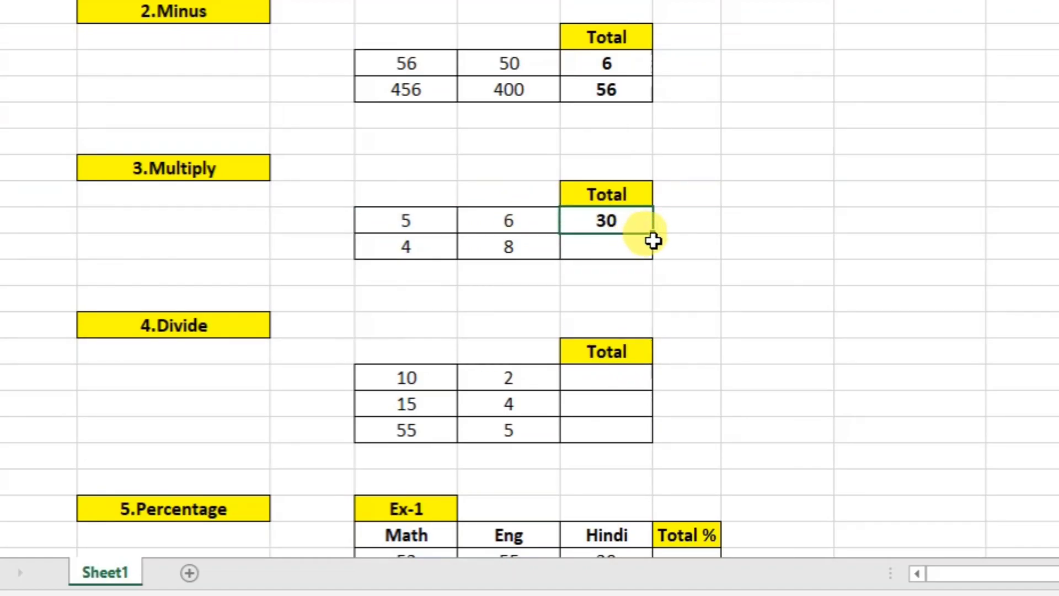
{"action": "left_click_drag", "start_coordinate": [654, 236], "coordinate": [654, 255]}
{"action": "left_click", "coordinate": [605, 243]}
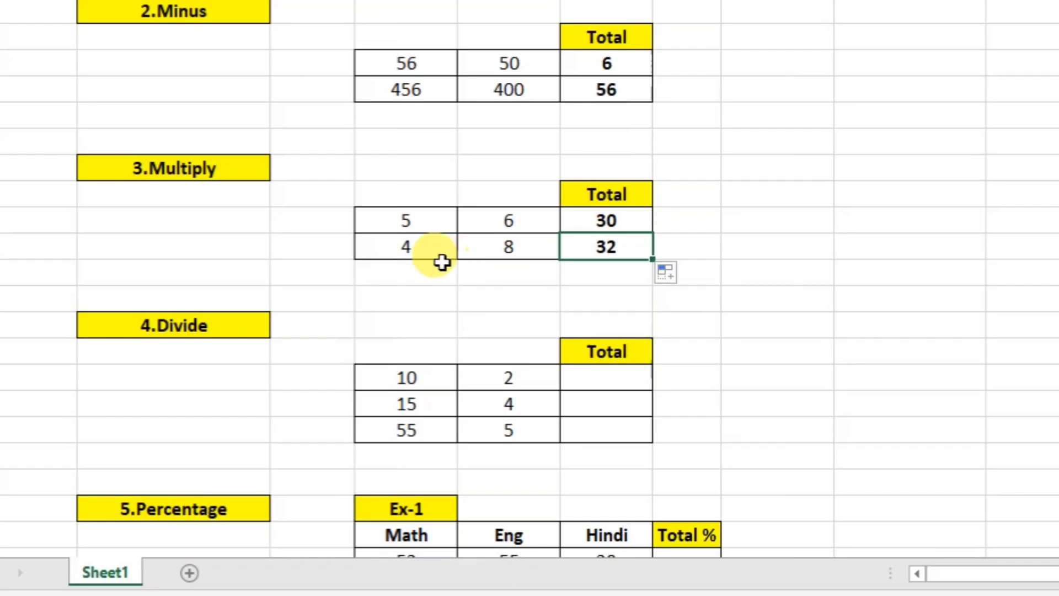
Enter the formula =D21/E21 in cell F21 under the 4.Divide example's Total heading.
{"action": "scroll", "coordinate": [449, 246], "scroll_direction": "down", "scroll_amount": 3}
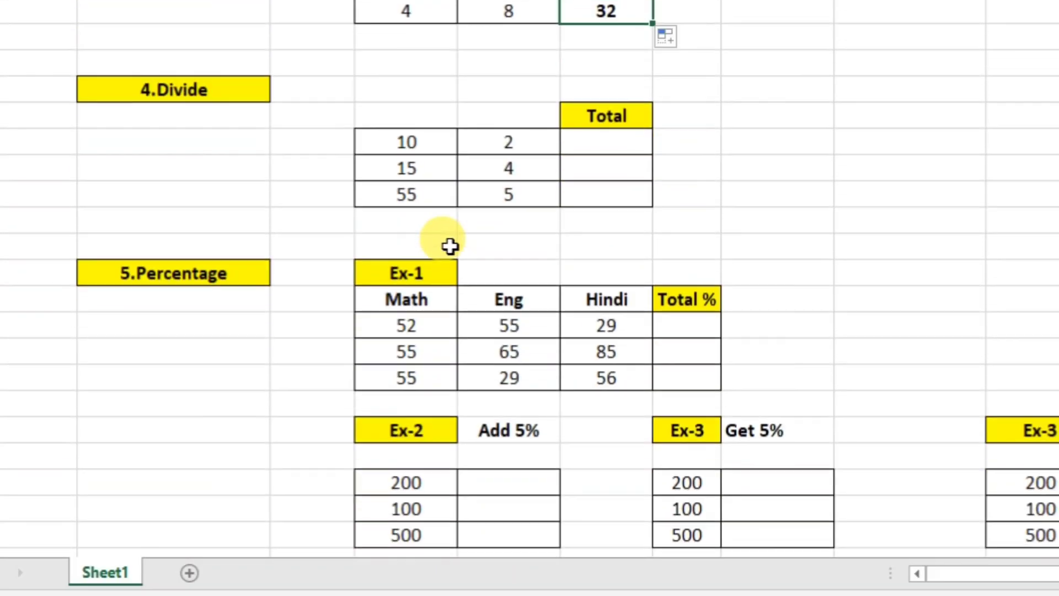
{"action": "left_click", "coordinate": [613, 146]}
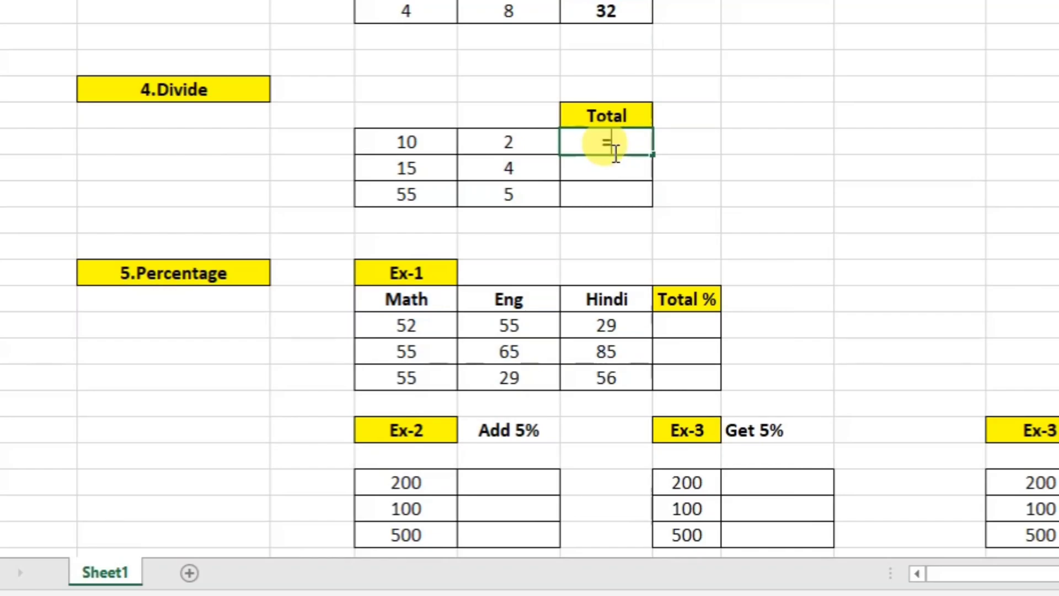
{"action": "left_click", "coordinate": [422, 142]}
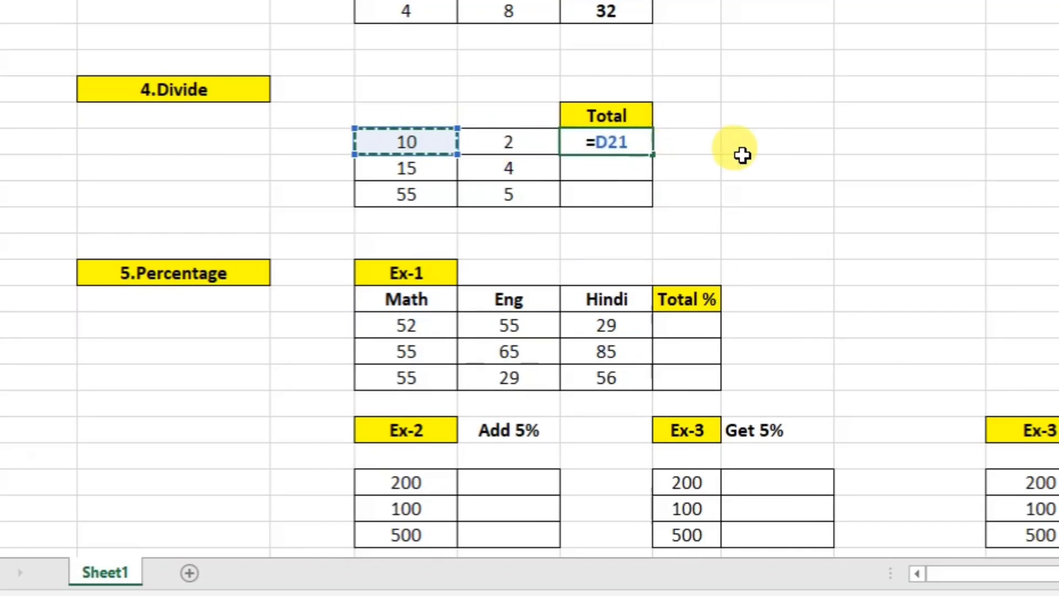
{"action": "type", "text": "/"}
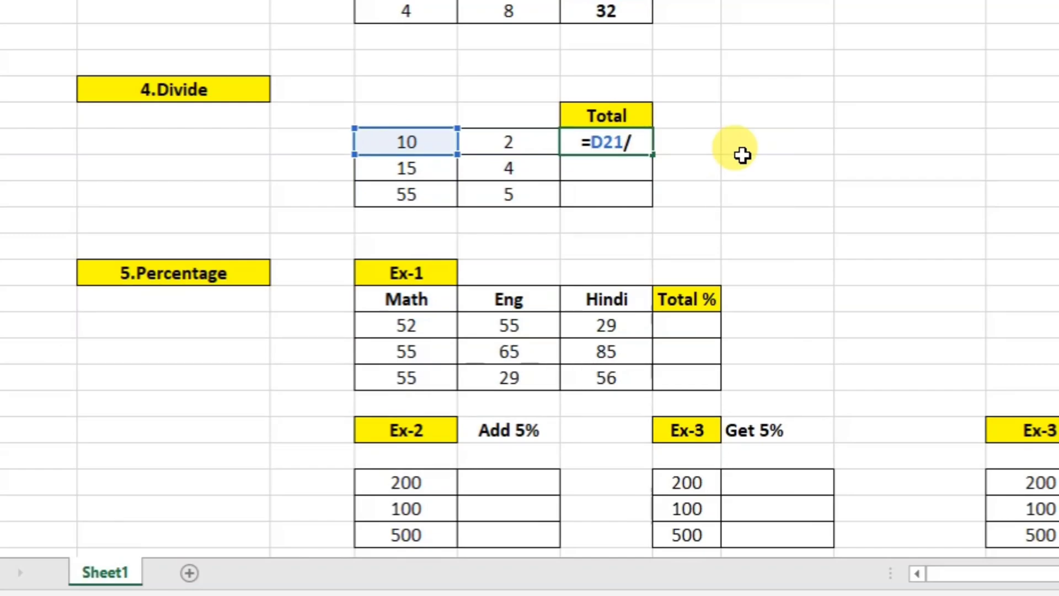
{"action": "left_click", "coordinate": [505, 142]}
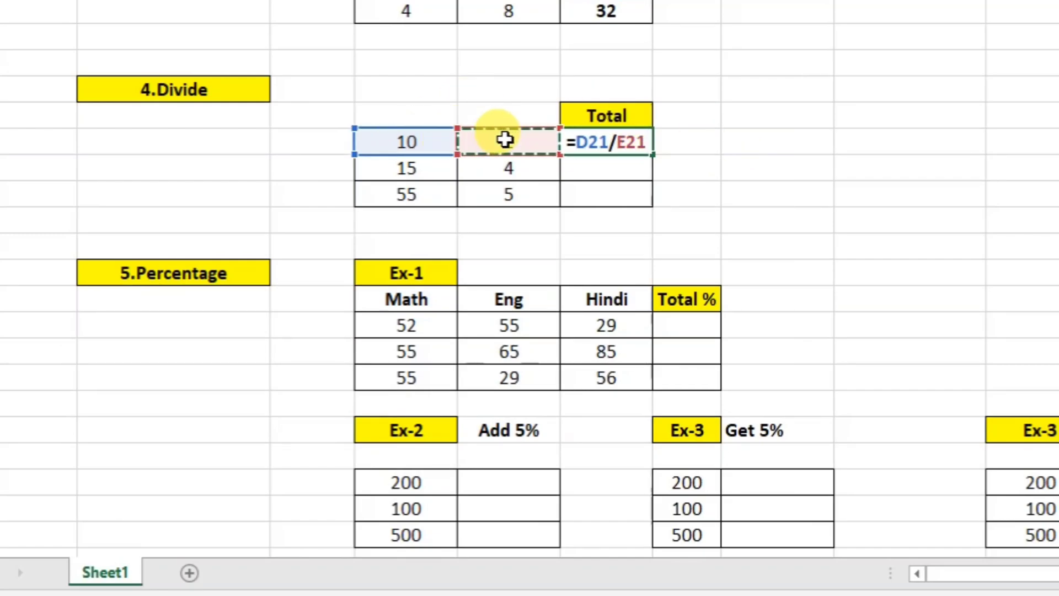
{"action": "key", "text": "Return"}
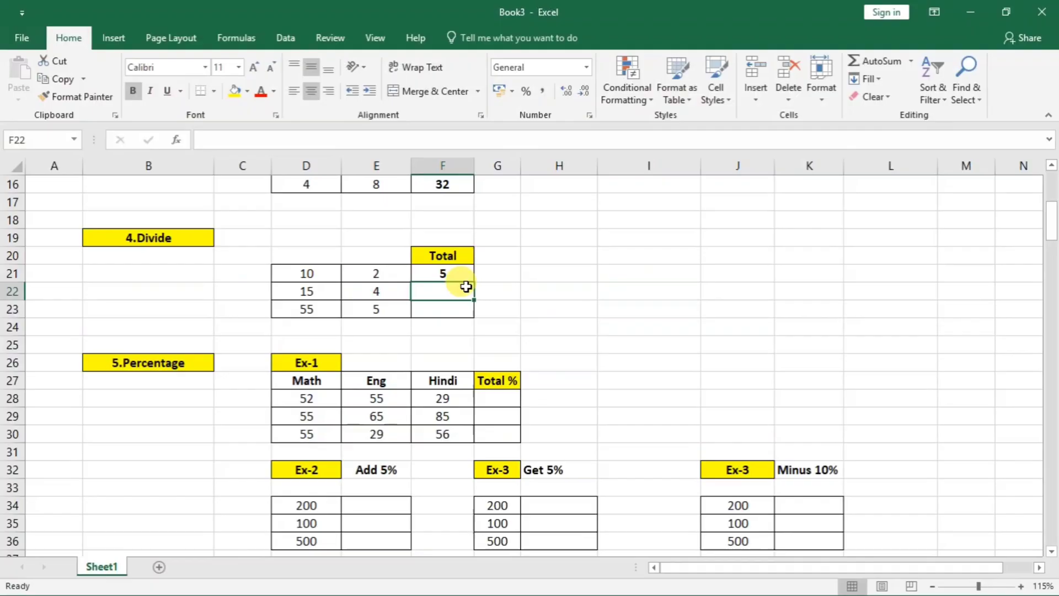
Fill the division formula from F21 down through F23 and check the copied formulas in F22 and F23.
{"action": "left_click", "coordinate": [602, 118]}
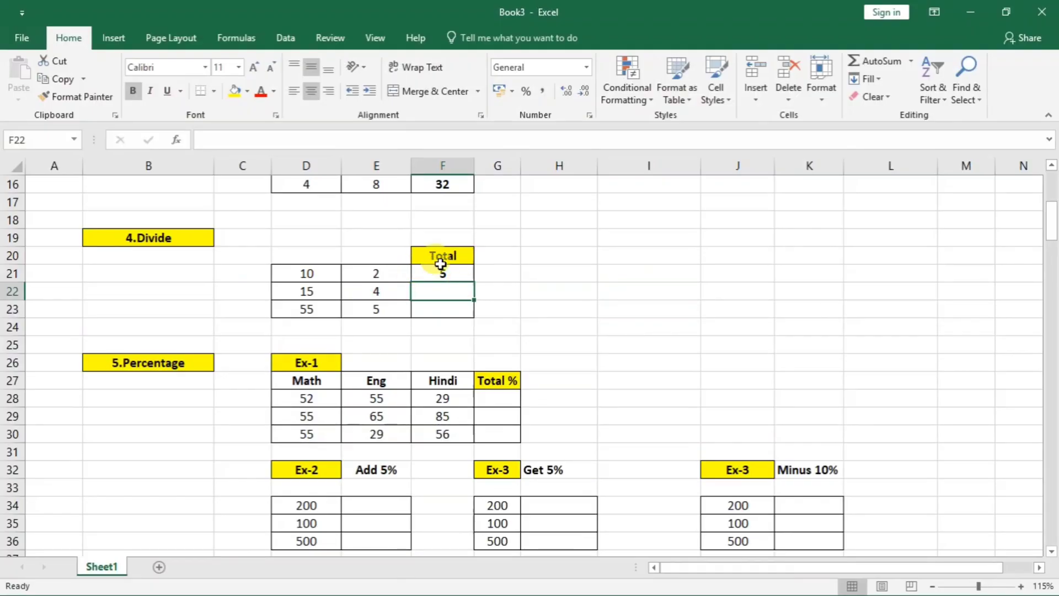
{"action": "left_click", "coordinate": [463, 277]}
{"action": "double_click", "coordinate": [474, 281]}
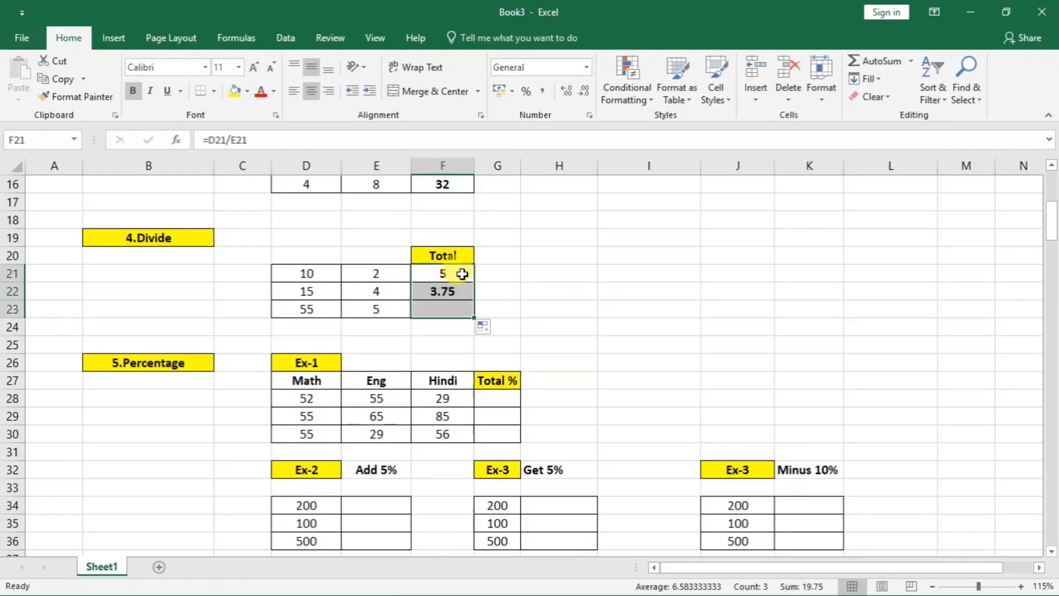
{"action": "left_click", "coordinate": [452, 294]}
{"action": "left_click", "coordinate": [442, 305]}
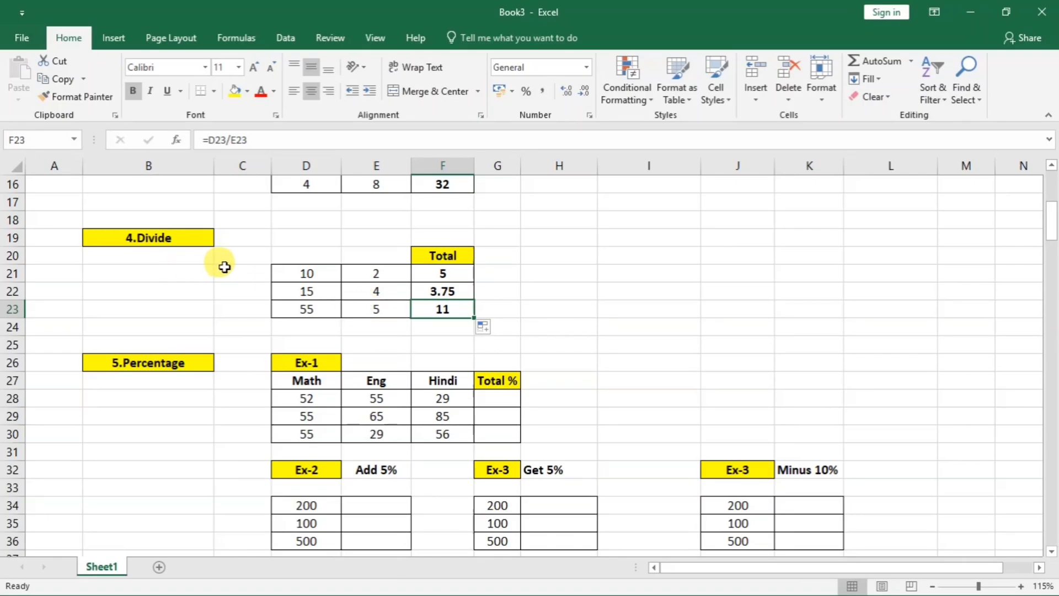
Look over the 5.Percentage example headings and relabel the Minus 10% example's heading in J32 as Ex-4.
{"action": "scroll", "coordinate": [234, 277], "scroll_direction": "down", "scroll_amount": 1}
{"action": "scroll", "coordinate": [234, 278], "scroll_direction": "down", "scroll_amount": 3}
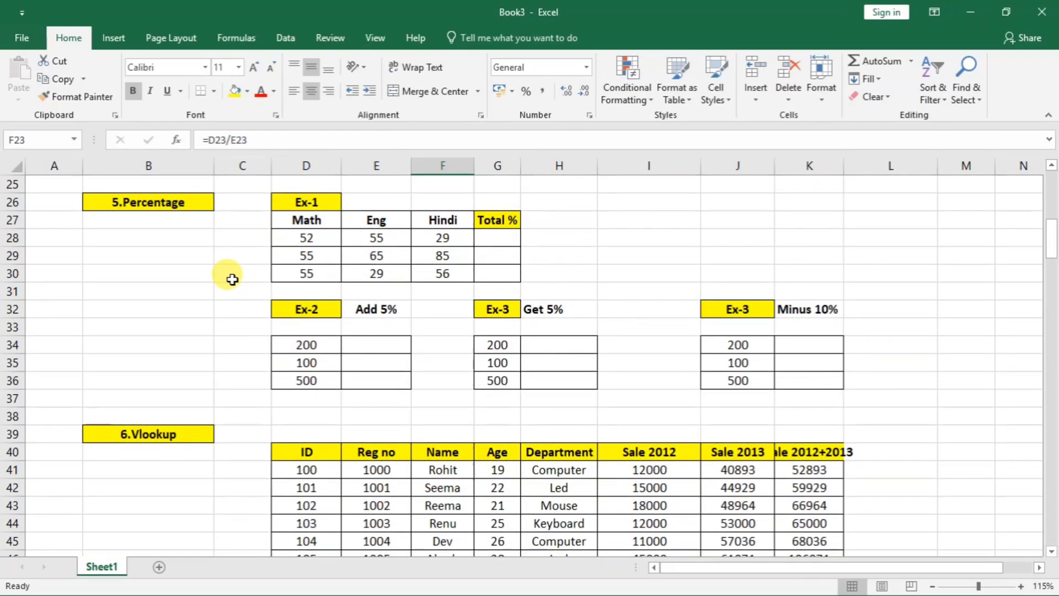
{"action": "left_click", "coordinate": [319, 308]}
{"action": "left_click", "coordinate": [499, 306]}
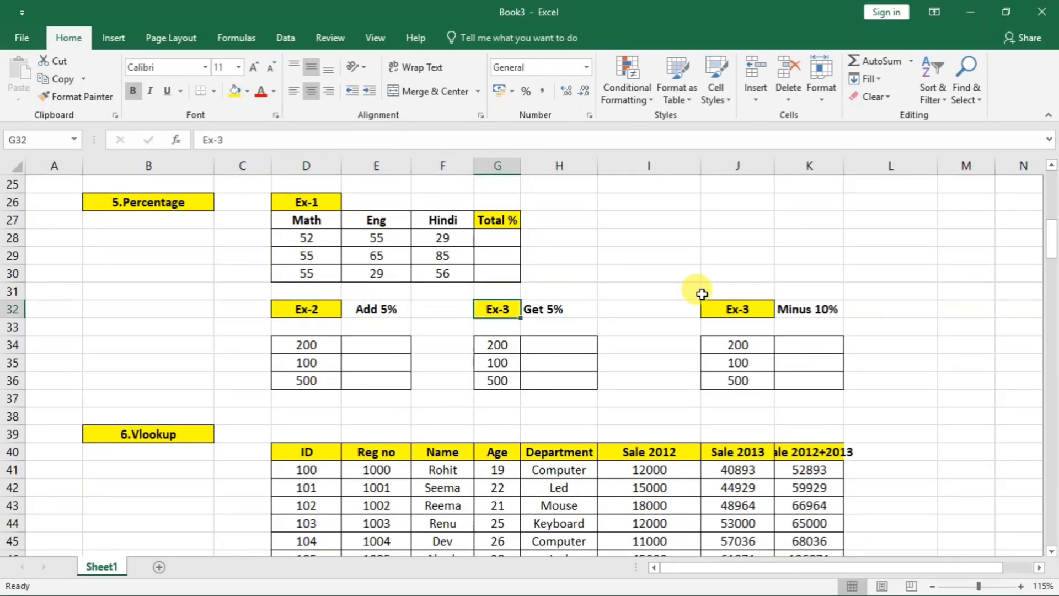
{"action": "left_click", "coordinate": [740, 308]}
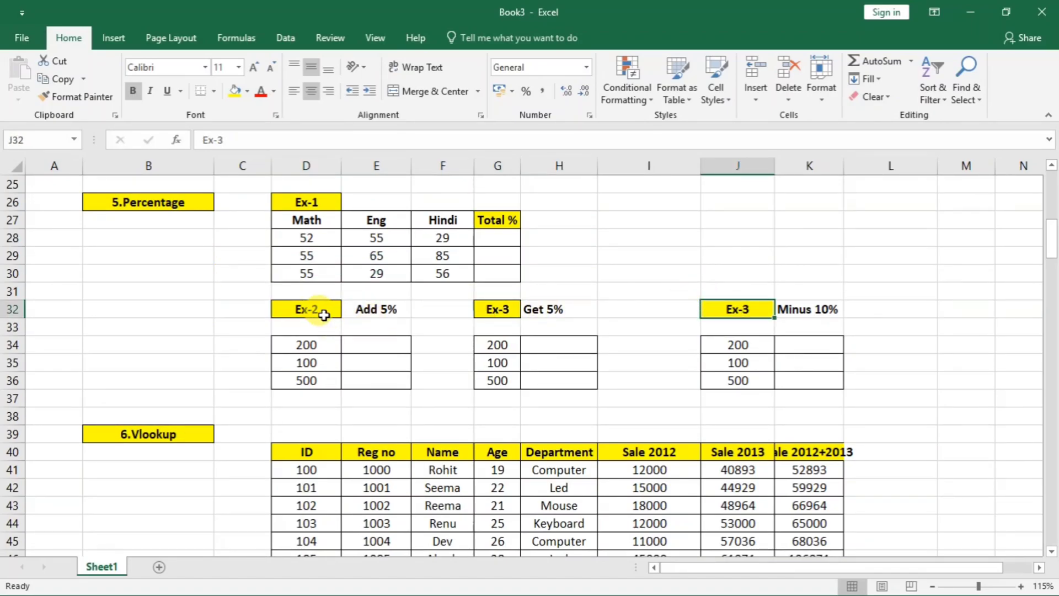
{"action": "left_click", "coordinate": [317, 200]}
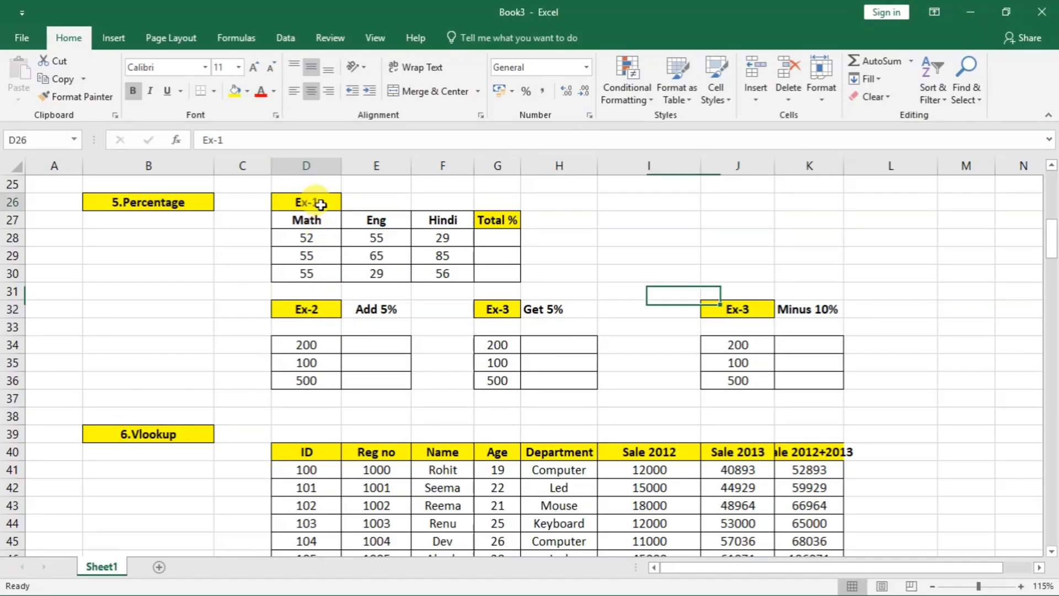
{"action": "left_click", "coordinate": [502, 308]}
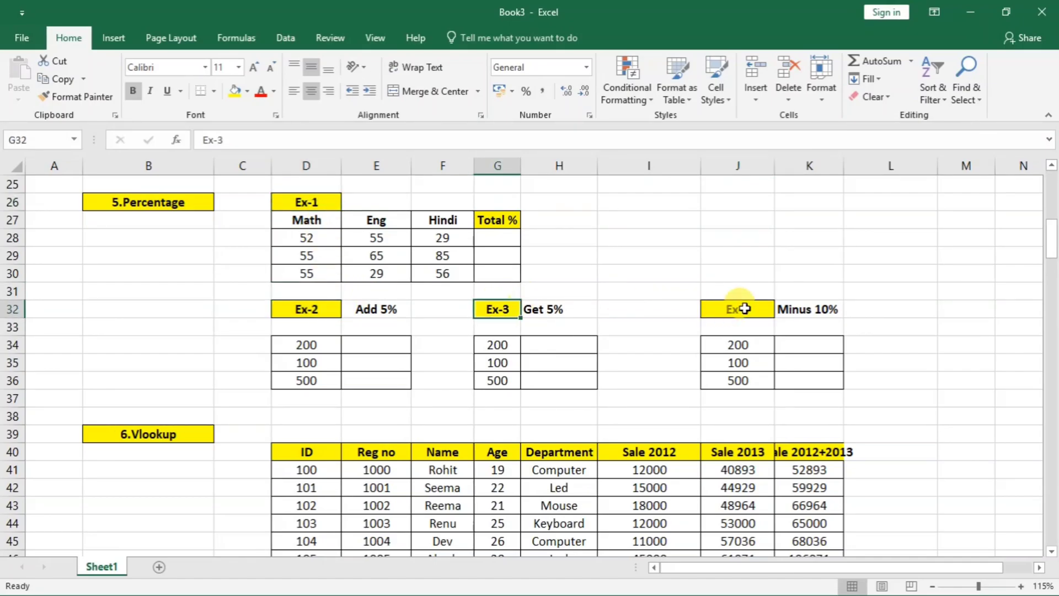
{"action": "left_click", "coordinate": [749, 307]}
{"action": "double_click", "coordinate": [758, 311]}
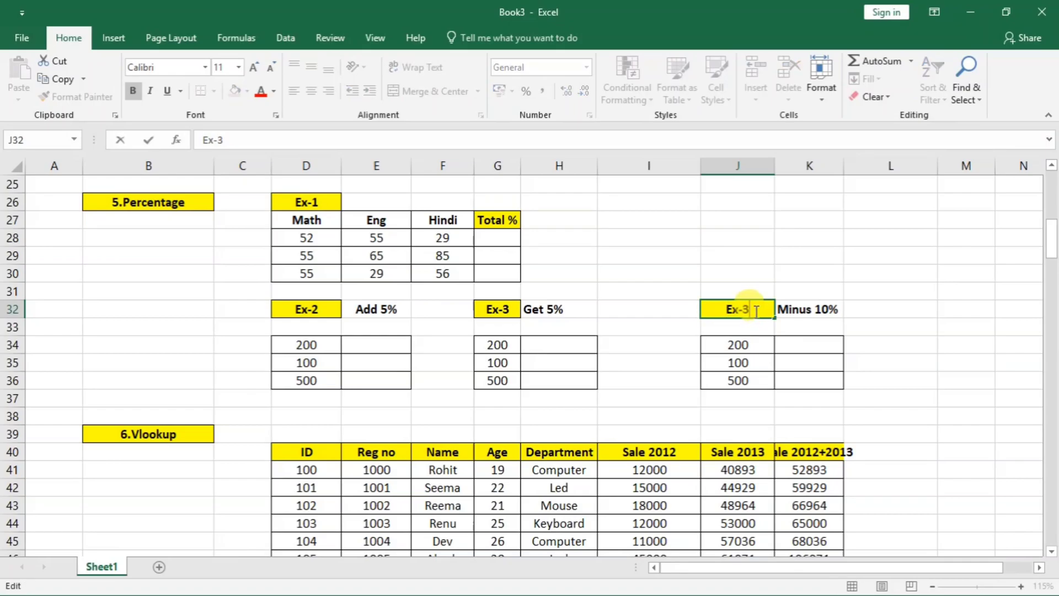
{"action": "key", "text": "BackSpace"}
{"action": "type", "text": "4"}
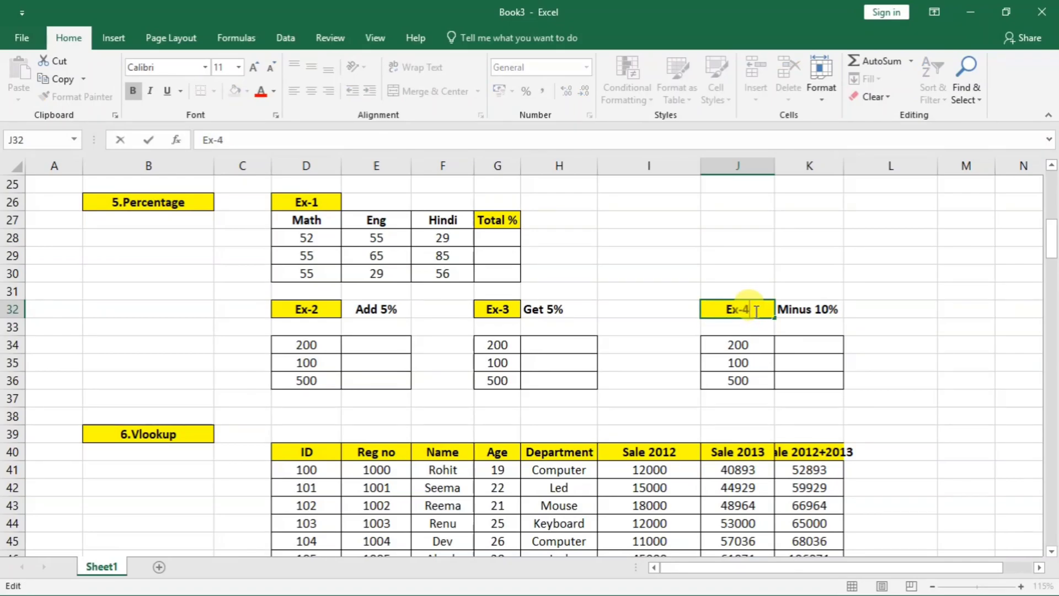
{"action": "key", "text": "Return"}
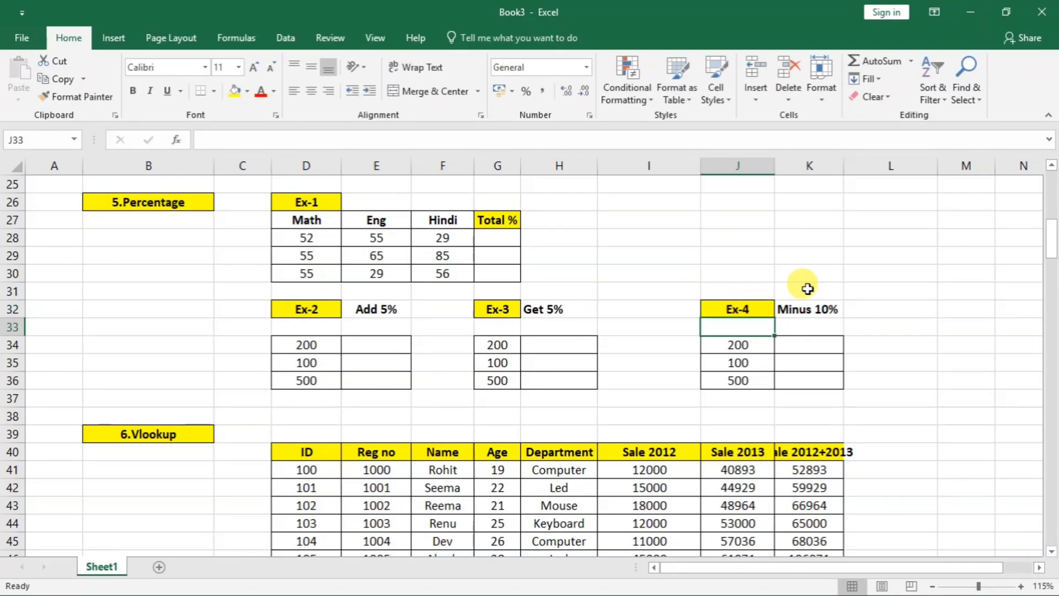
Enter the formula =SUM(D28:F28)/300 in cell G28 under the Ex-1 table's Total % heading.
{"action": "scroll", "coordinate": [672, 329], "scroll_direction": "up", "scroll_amount": 1}
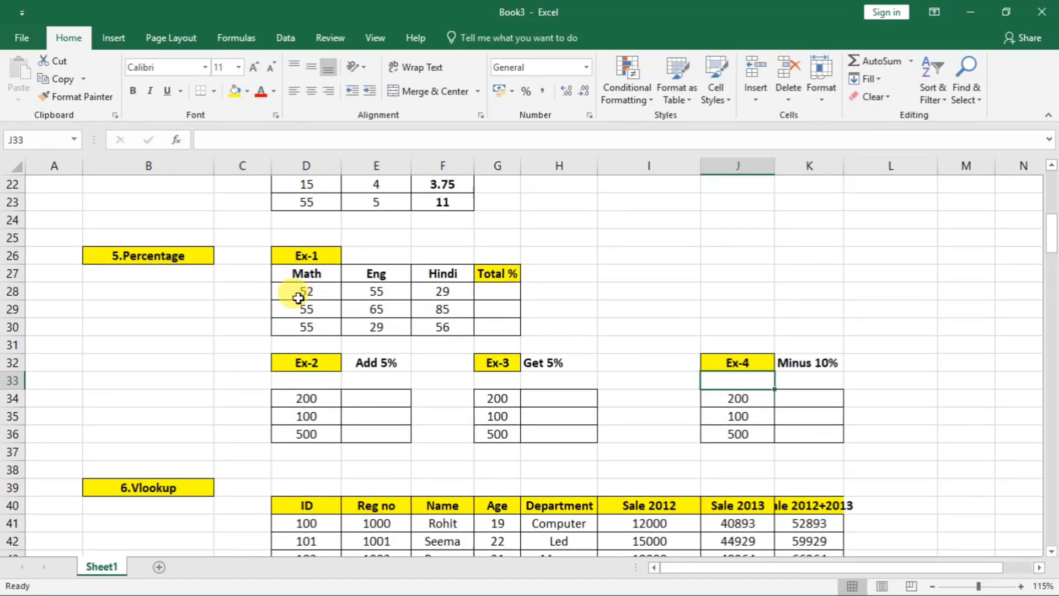
{"action": "left_click_drag", "start_coordinate": [297, 292], "coordinate": [443, 289]}
{"action": "left_click_drag", "start_coordinate": [311, 275], "coordinate": [419, 326]}
{"action": "left_click_drag", "start_coordinate": [305, 291], "coordinate": [511, 286]}
{"action": "left_click", "coordinate": [501, 288]}
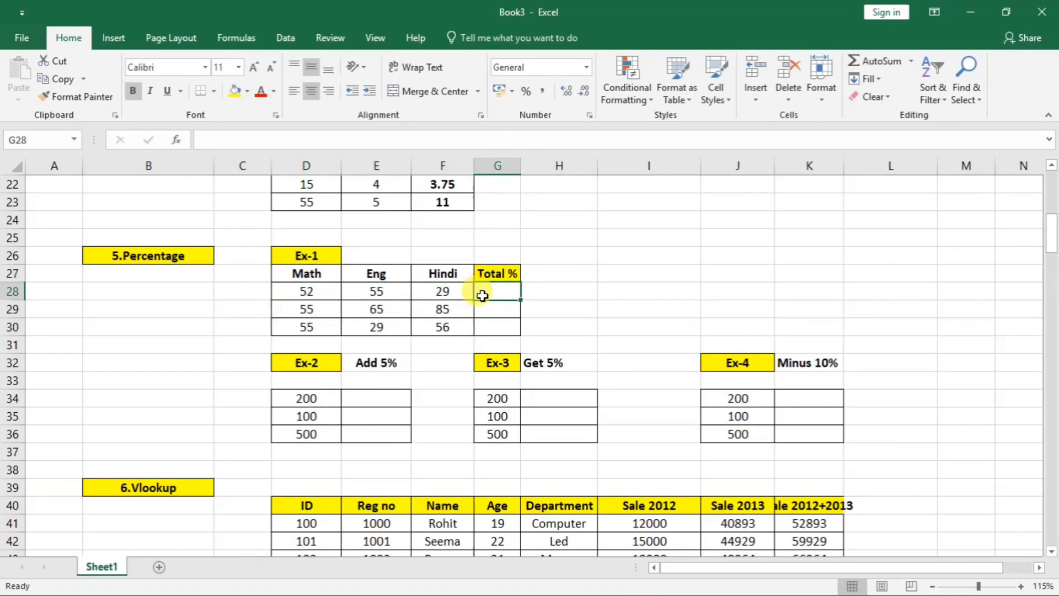
{"action": "type", "text": "="}
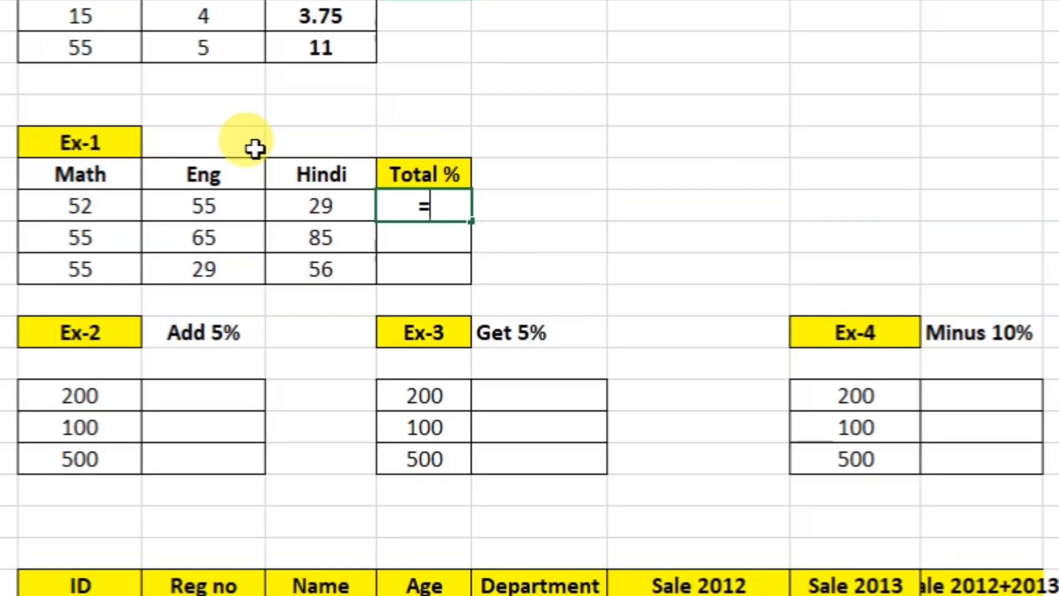
{"action": "type", "text": "sum"}
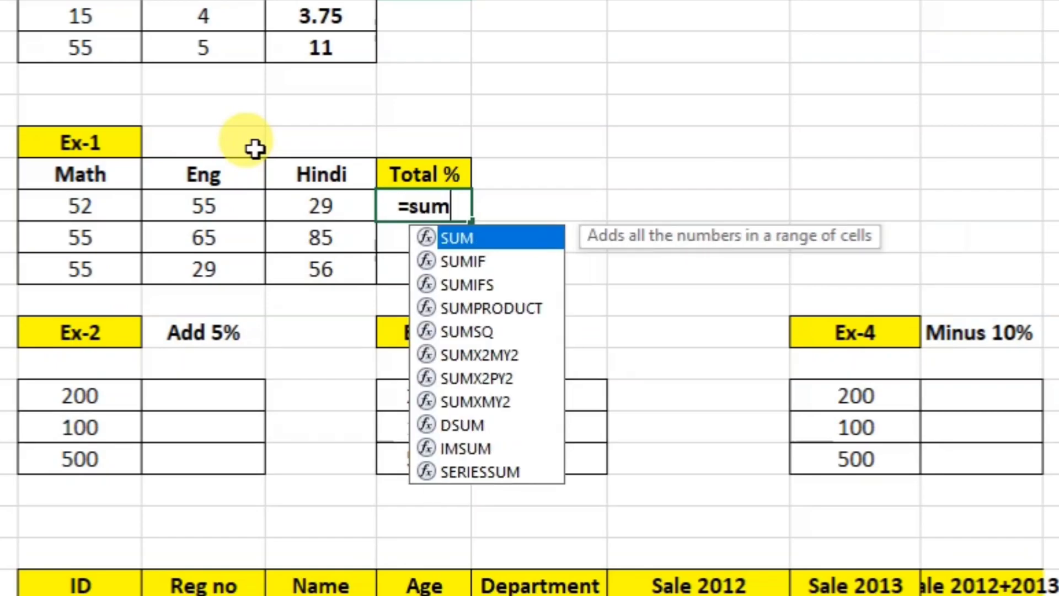
{"action": "key", "text": "Tab"}
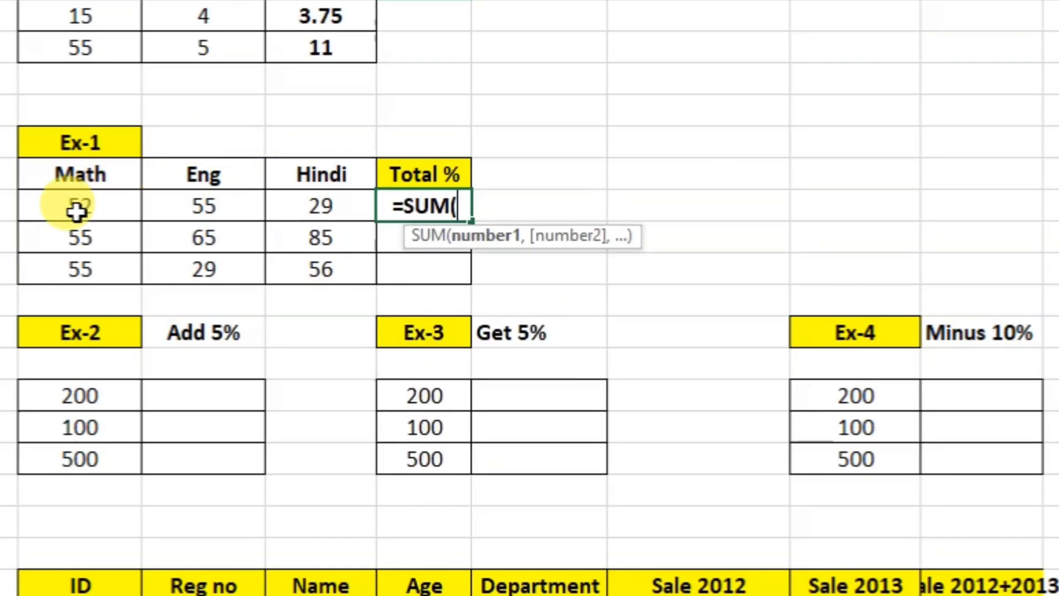
{"action": "left_click", "coordinate": [103, 207]}
{"action": "left_click_drag", "start_coordinate": [103, 207], "coordinate": [320, 213]}
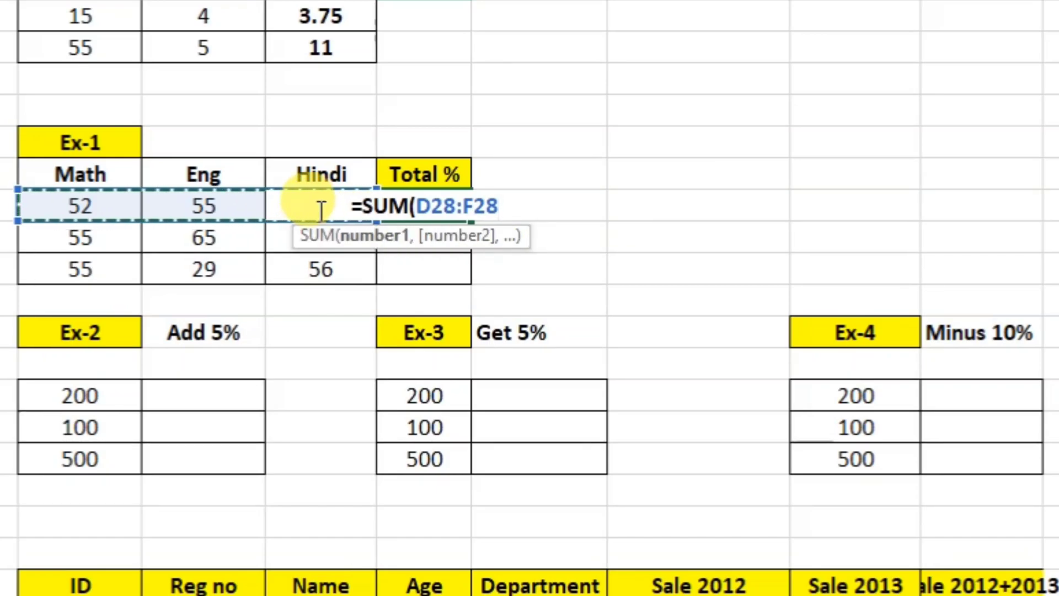
{"action": "type", "text": ")"}
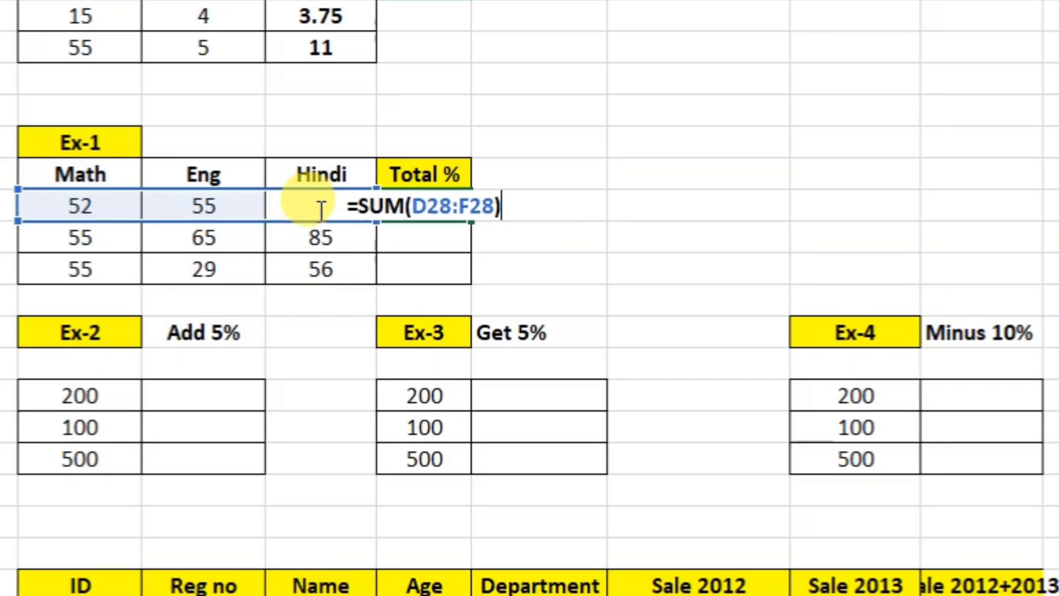
{"action": "type", "text": "/"}
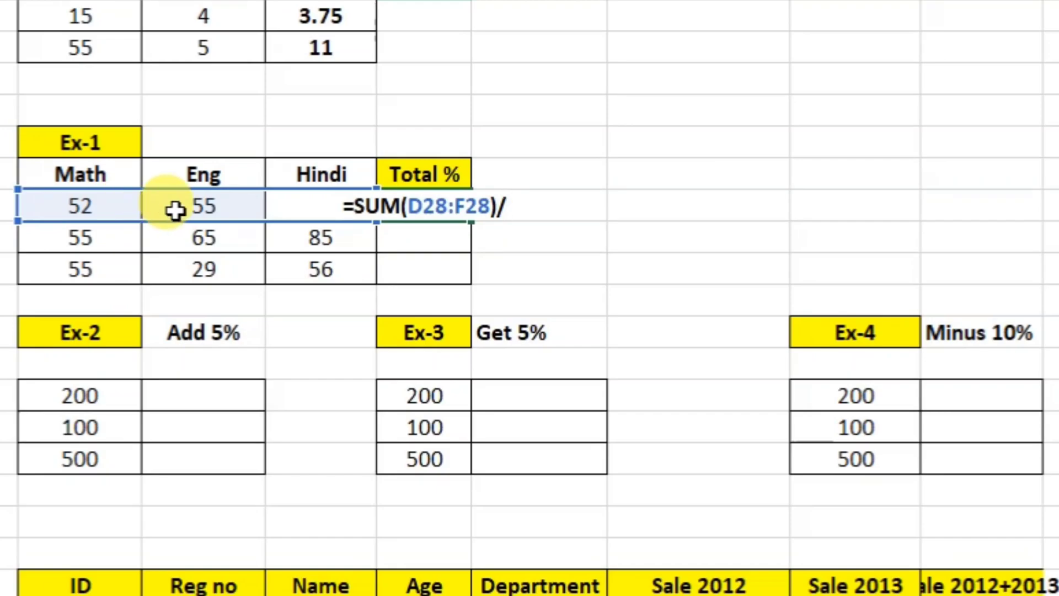
{"action": "type", "text": "300"}
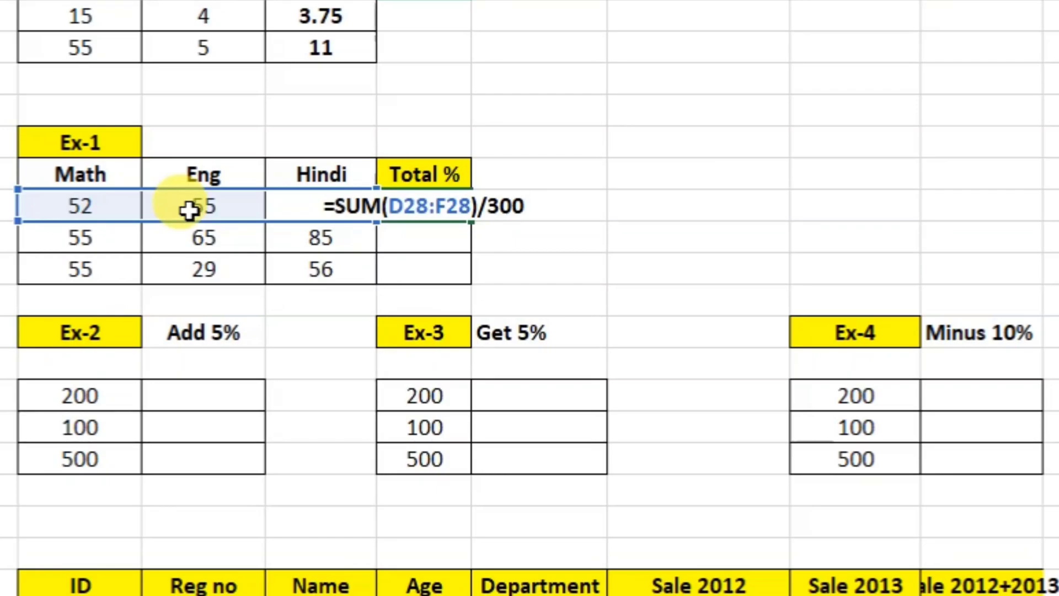
{"action": "key", "text": "Return"}
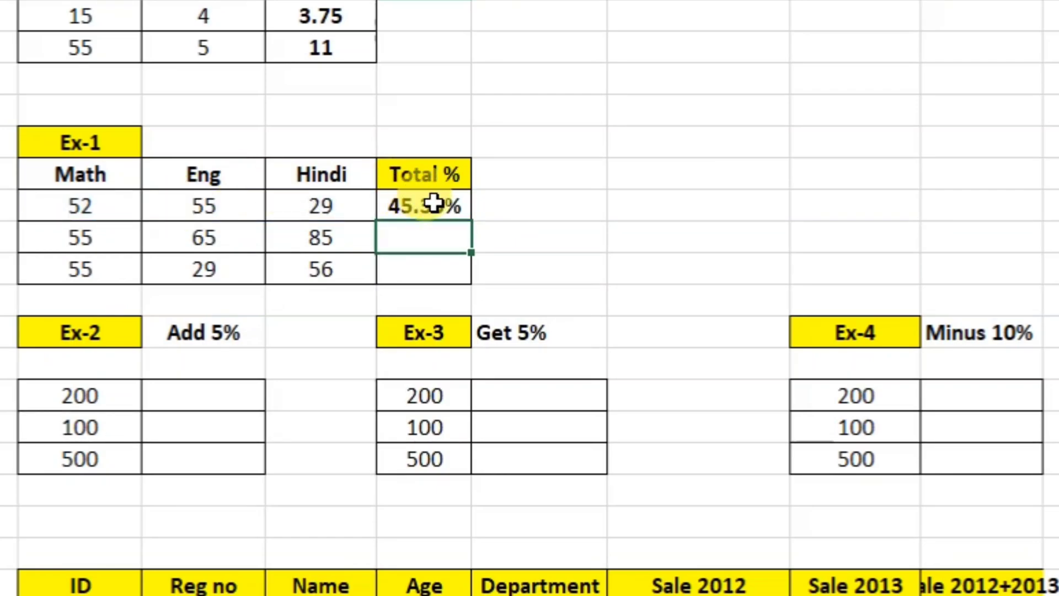
Fill the Total % formula from G28 down through G30 and format the results as Percentage with 2 decimal places.
{"action": "left_click", "coordinate": [433, 203]}
{"action": "left_click_drag", "start_coordinate": [460, 249], "coordinate": [449, 272]}
{"action": "right_click", "coordinate": [426, 217]}
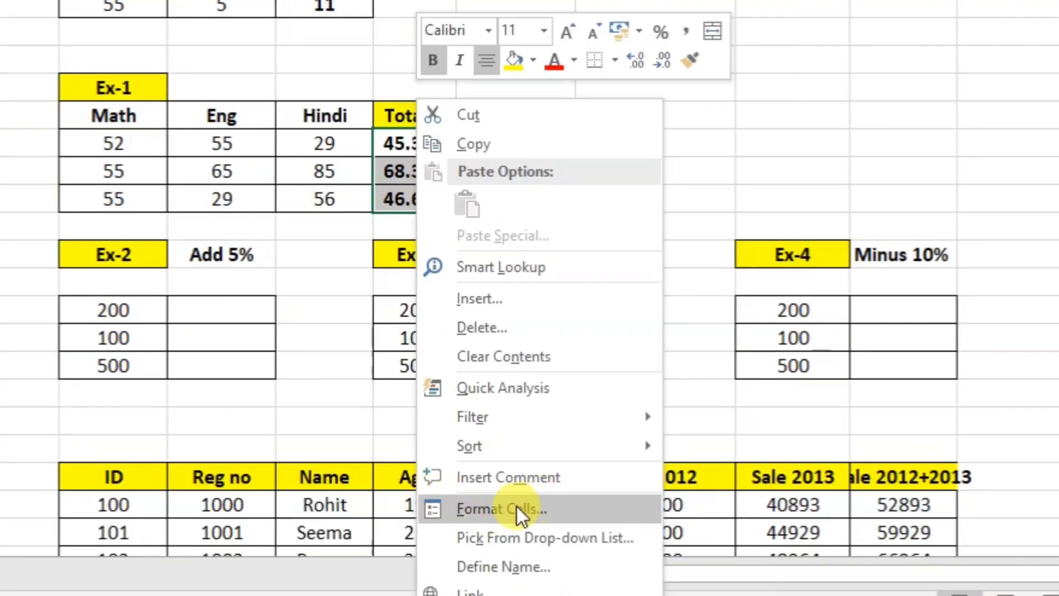
{"action": "left_click", "coordinate": [518, 506]}
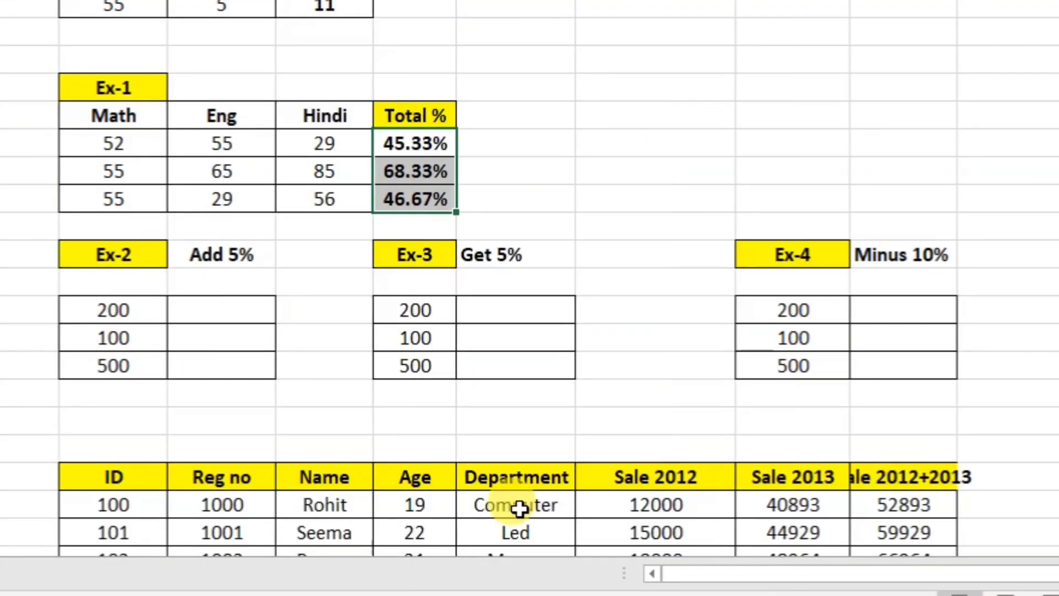
{"action": "key", "text": "Return"}
{"action": "left_click", "coordinate": [247, 252]}
{"action": "right_click", "coordinate": [416, 158]}
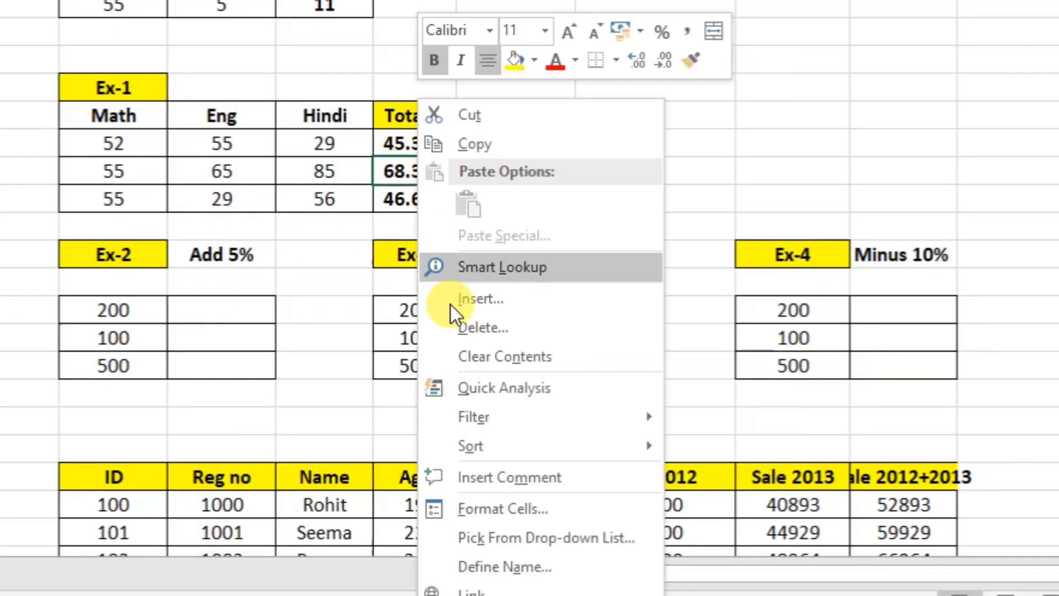
{"action": "left_click", "coordinate": [523, 495]}
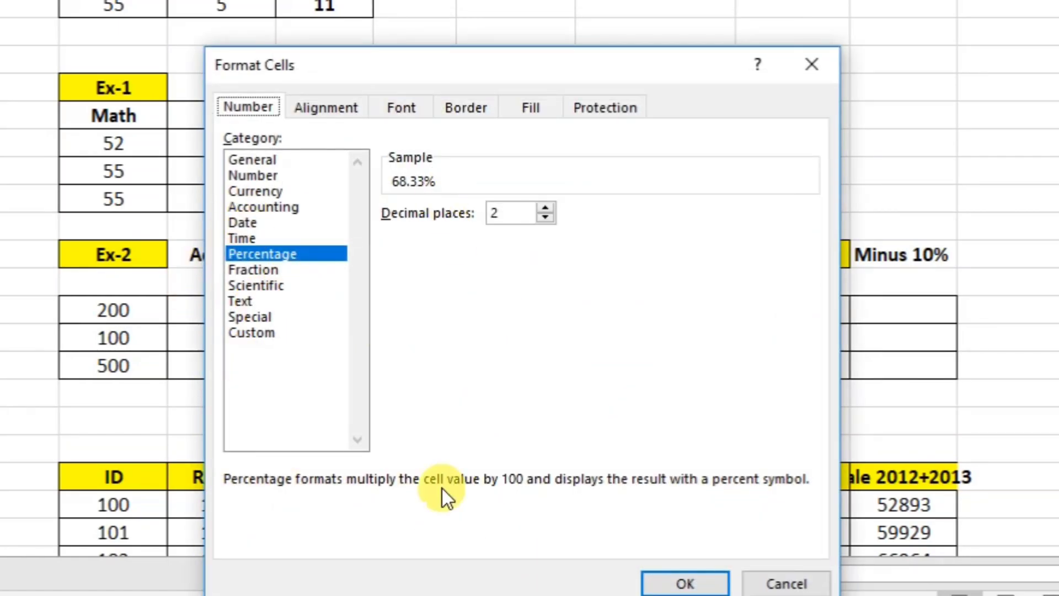
{"action": "left_click", "coordinate": [696, 584]}
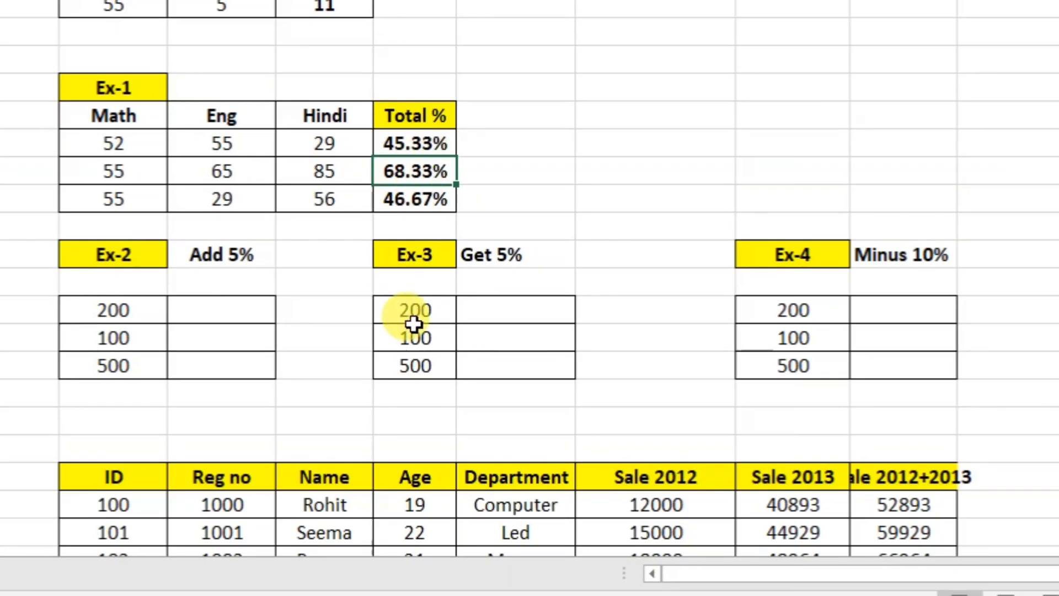
Set cell G28's Percentage format to 1 decimal place and fill it down through G30.
{"action": "right_click", "coordinate": [416, 147]}
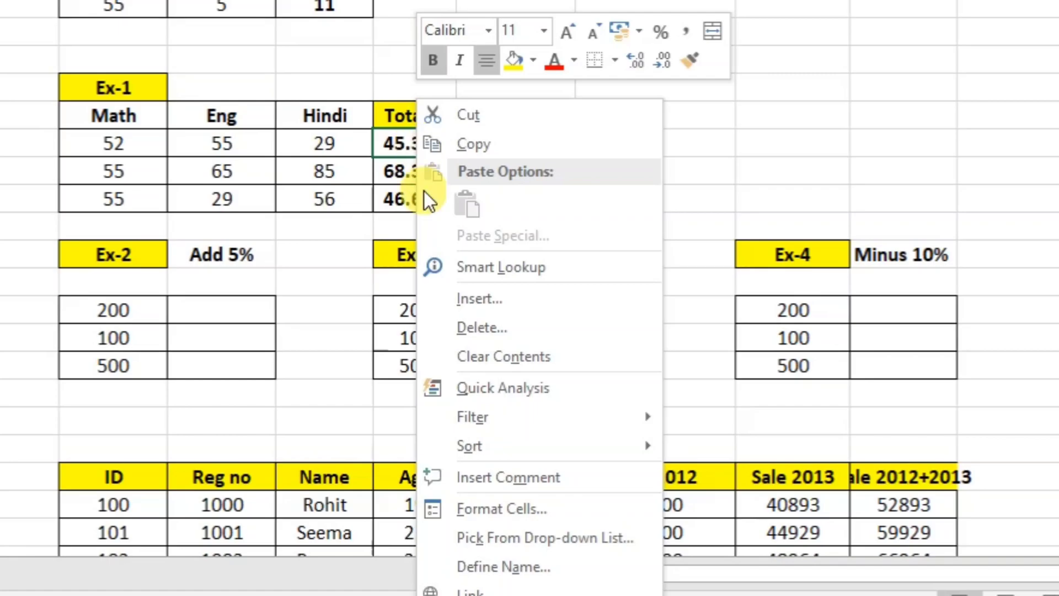
{"action": "left_click", "coordinate": [516, 495]}
{"action": "left_click_drag", "start_coordinate": [501, 61], "coordinate": [770, 2]}
{"action": "left_click", "coordinate": [820, 148]}
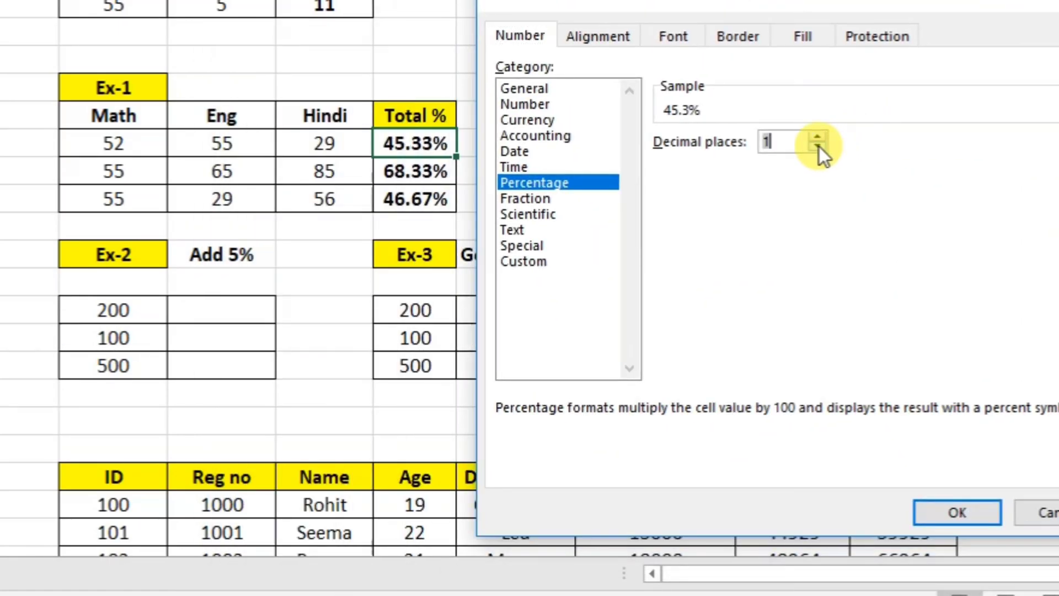
{"action": "left_click", "coordinate": [969, 516]}
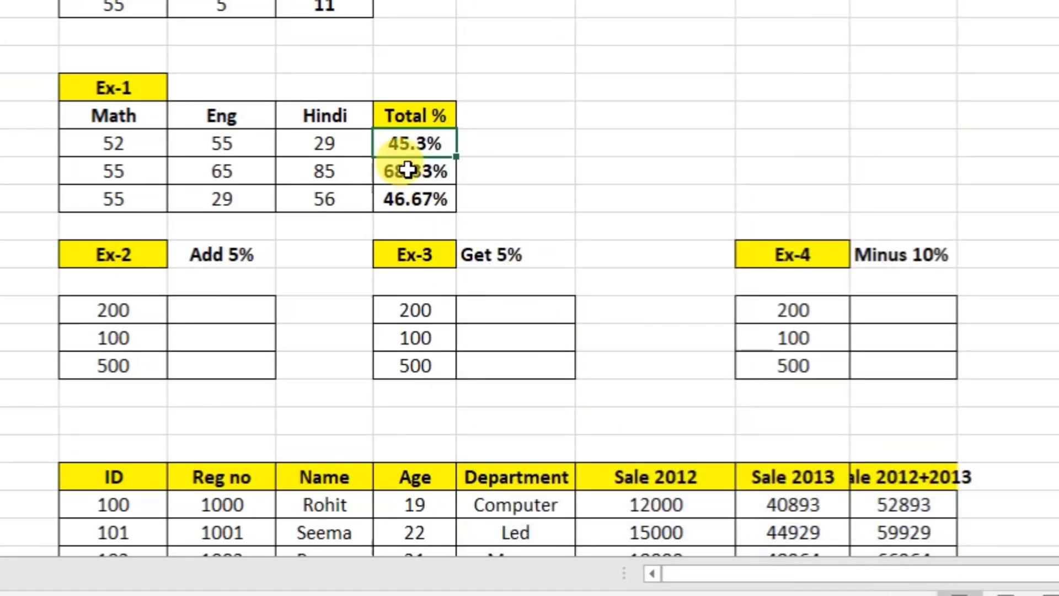
{"action": "double_click", "coordinate": [457, 155]}
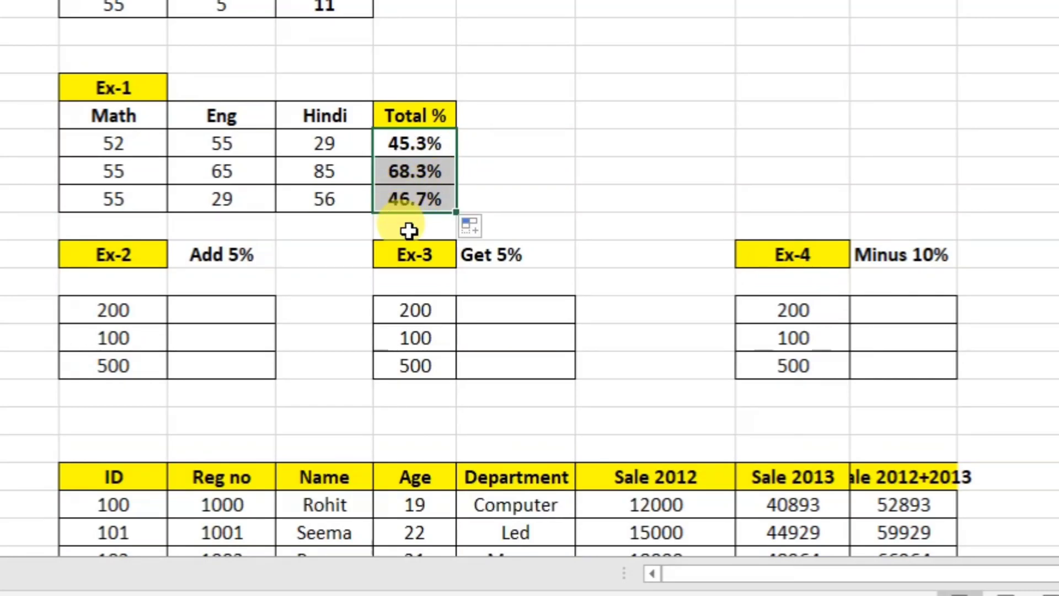
{"action": "left_click", "coordinate": [419, 188]}
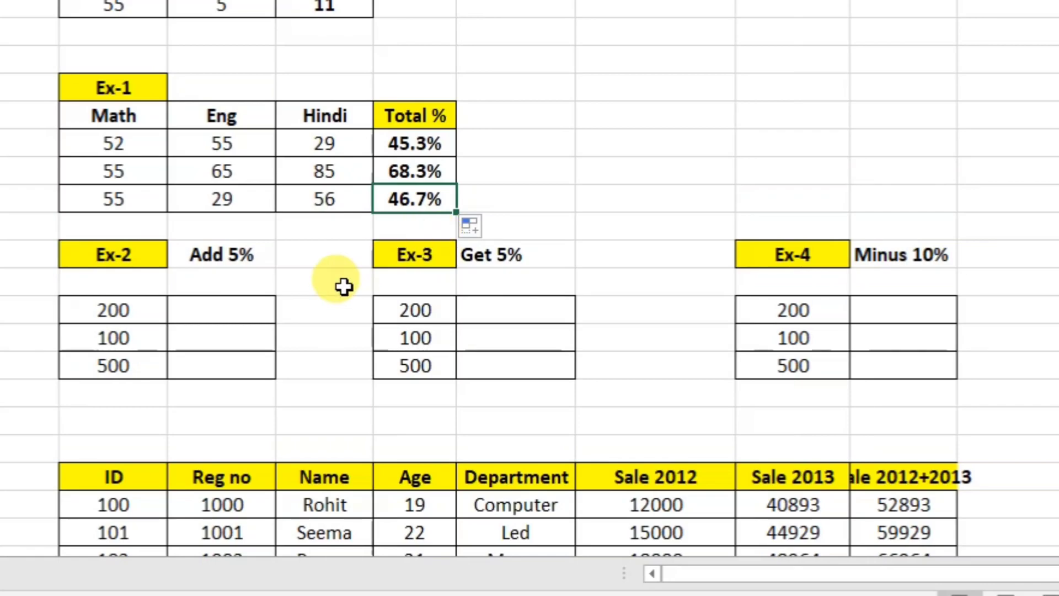
Enter the formula =D34+D34*5% in cell E34, beside the 200 in the Ex-2 Add 5% example.
{"action": "left_click", "coordinate": [190, 311]}
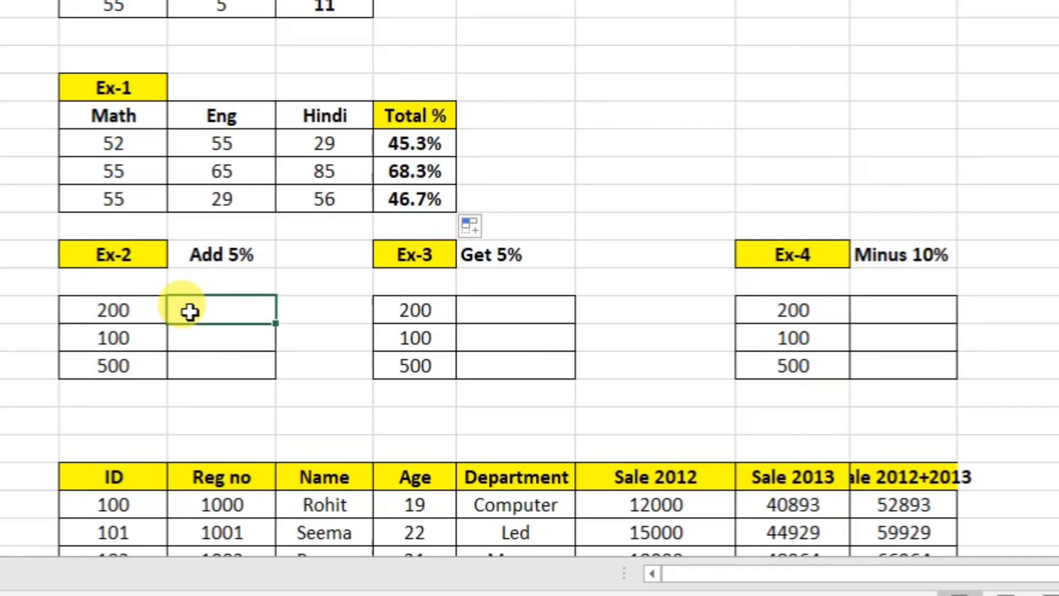
{"action": "left_click", "coordinate": [106, 313]}
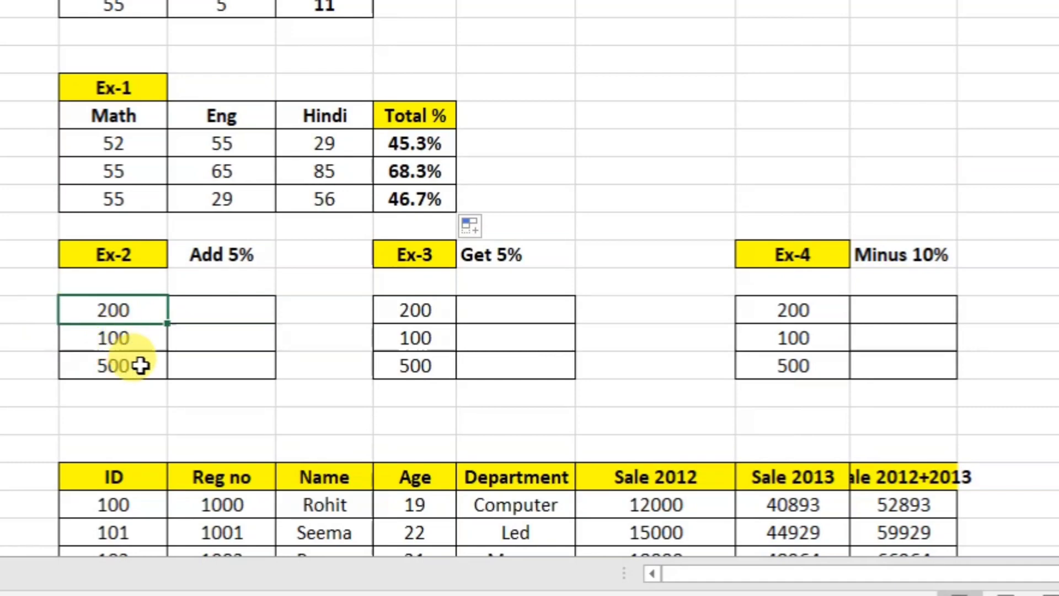
{"action": "left_click", "coordinate": [210, 314]}
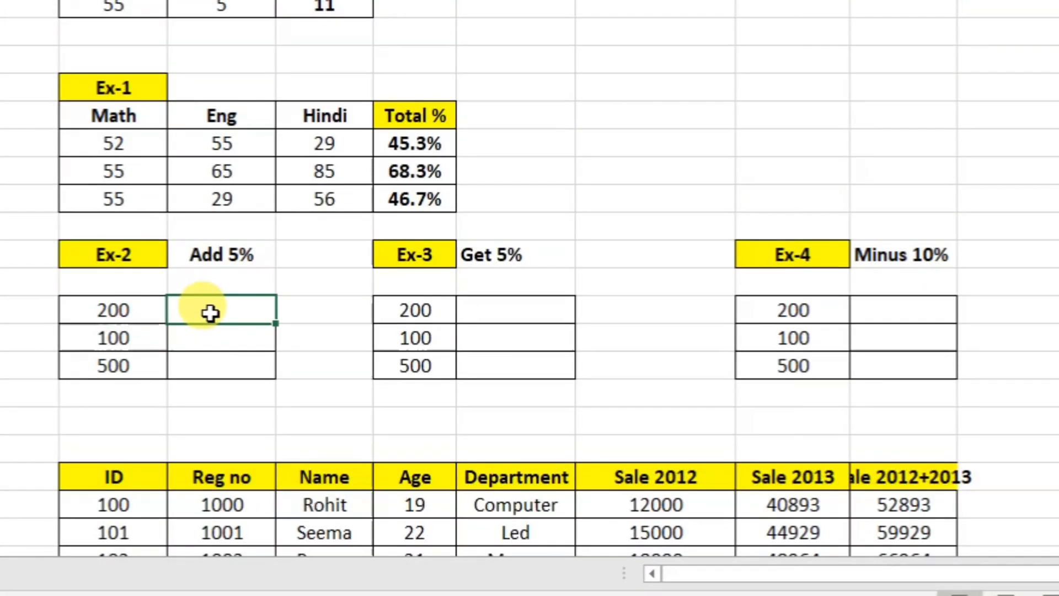
{"action": "type", "text": "="}
{"action": "left_click", "coordinate": [125, 306]}
{"action": "type", "text": "+"}
{"action": "left_click", "coordinate": [114, 309]}
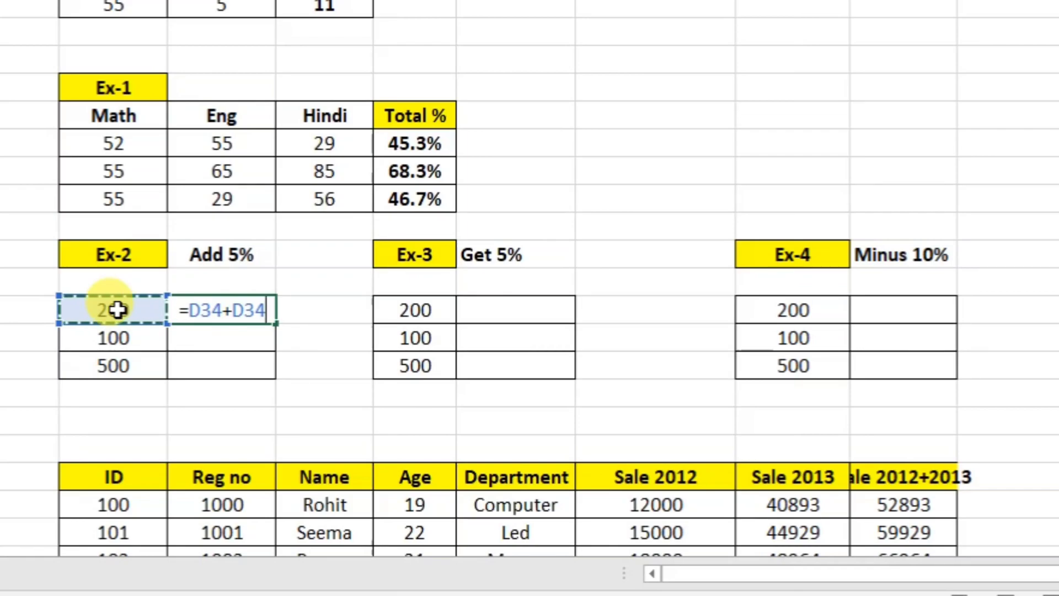
{"action": "type", "text": "*"}
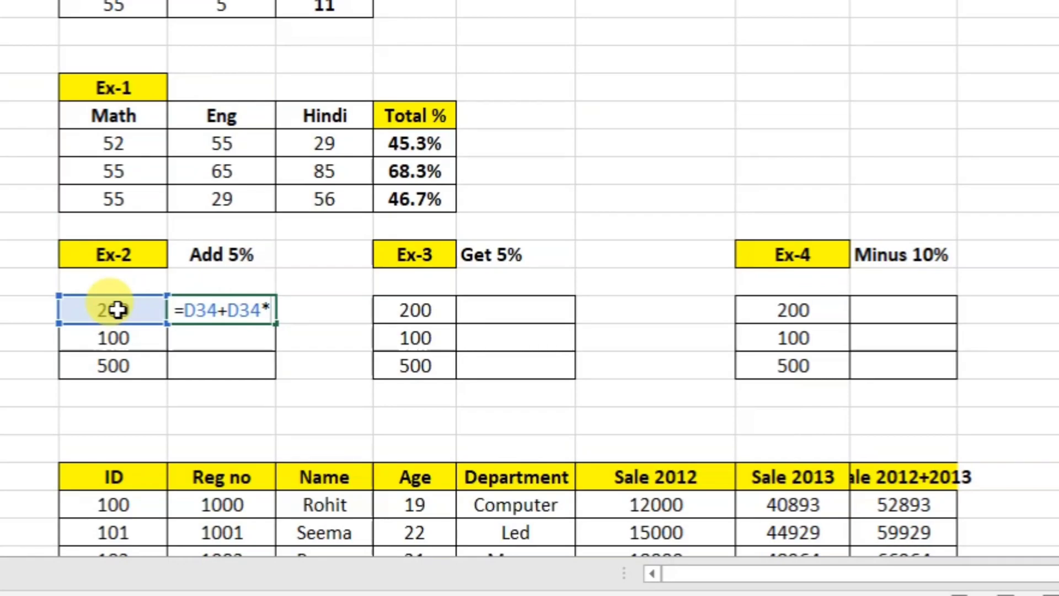
{"action": "type", "text": "5%"}
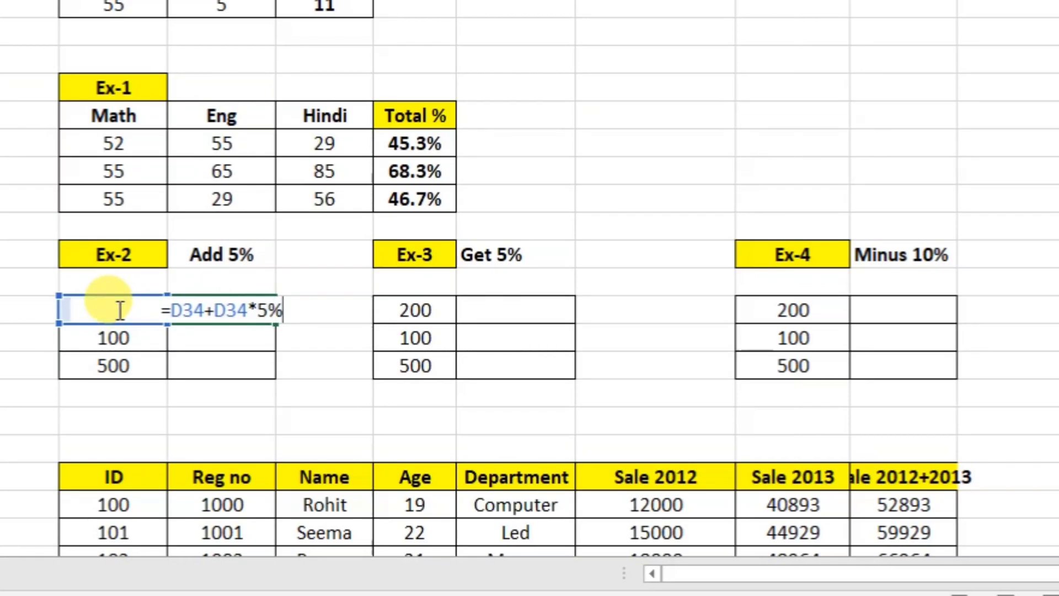
{"action": "key", "text": "Return"}
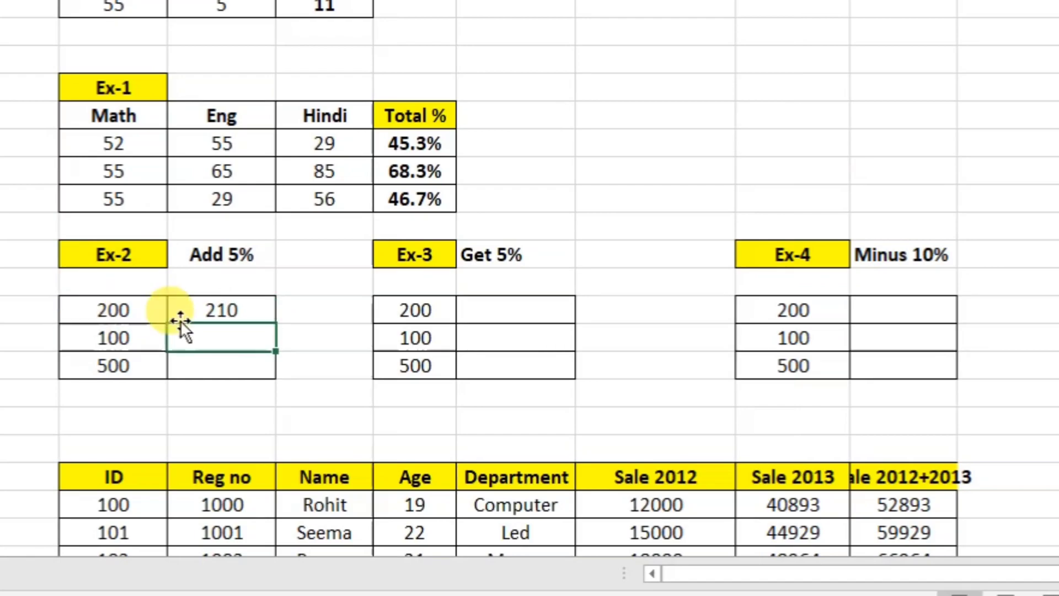
Fill the Ex-2 Add 5% formula from cell E34 down through E36 and check the results against their source numbers.
{"action": "left_click", "coordinate": [210, 312]}
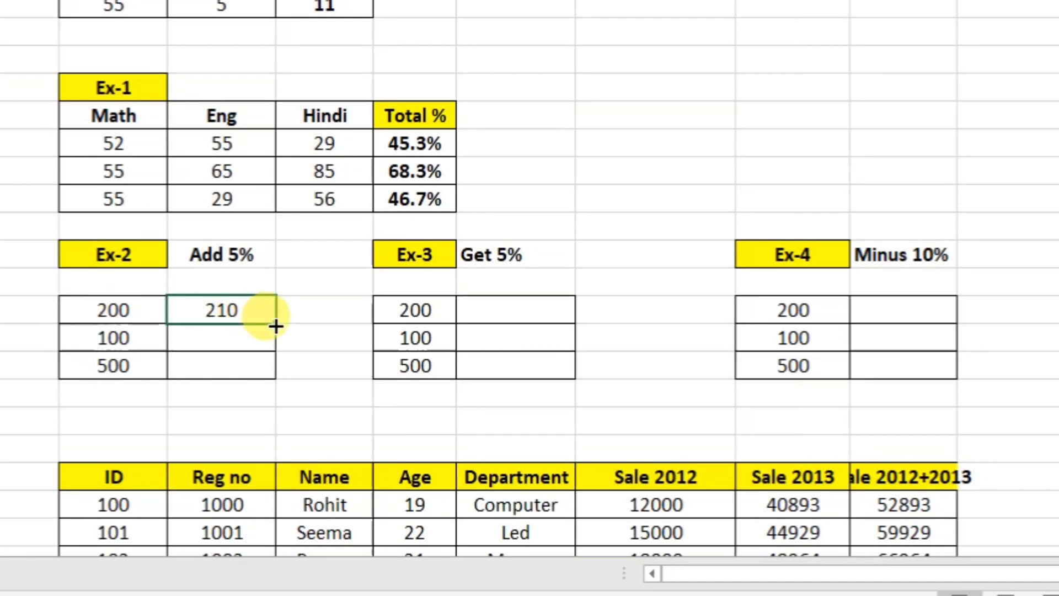
{"action": "double_click", "coordinate": [275, 324]}
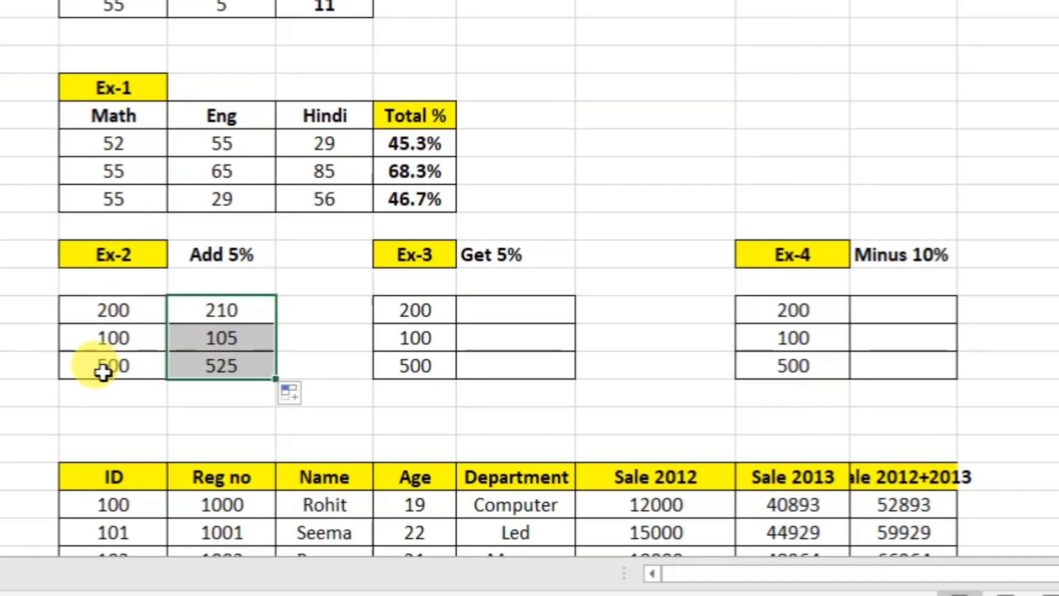
{"action": "left_click", "coordinate": [201, 370]}
{"action": "left_click", "coordinate": [212, 343]}
{"action": "left_click", "coordinate": [83, 309]}
{"action": "left_click", "coordinate": [229, 256]}
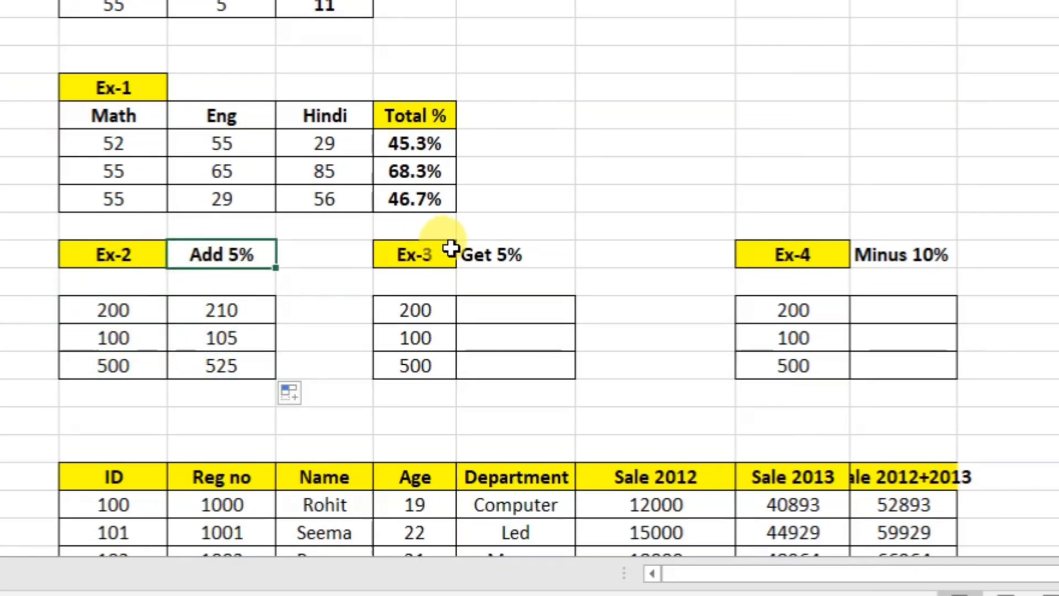
Enter the formula =G34*5% in cell H34 for the Ex-3 Get 5% example and fill it down through H36.
{"action": "left_click", "coordinate": [503, 262]}
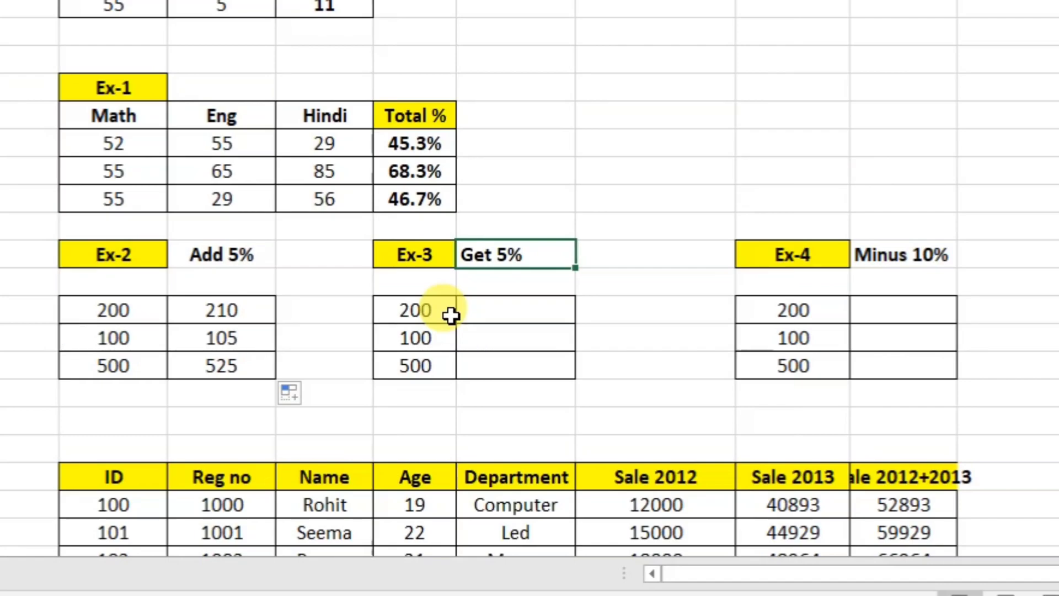
{"action": "left_click", "coordinate": [415, 313]}
{"action": "left_click", "coordinate": [497, 319]}
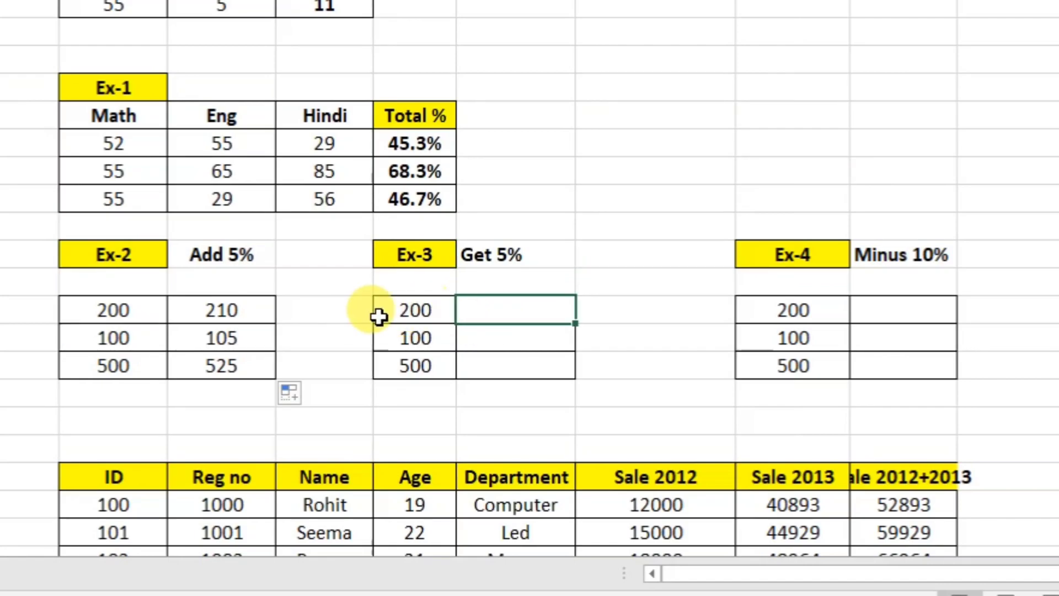
{"action": "left_click", "coordinate": [419, 309]}
{"action": "left_click", "coordinate": [512, 310]}
{"action": "double_click", "coordinate": [512, 310]}
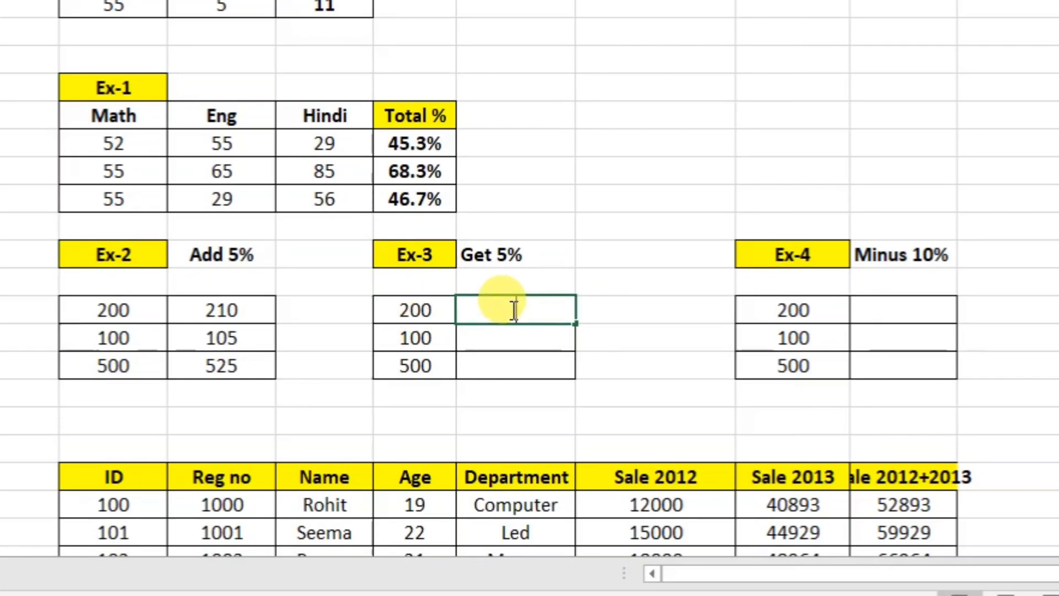
{"action": "type", "text": "="}
{"action": "left_click", "coordinate": [419, 313]}
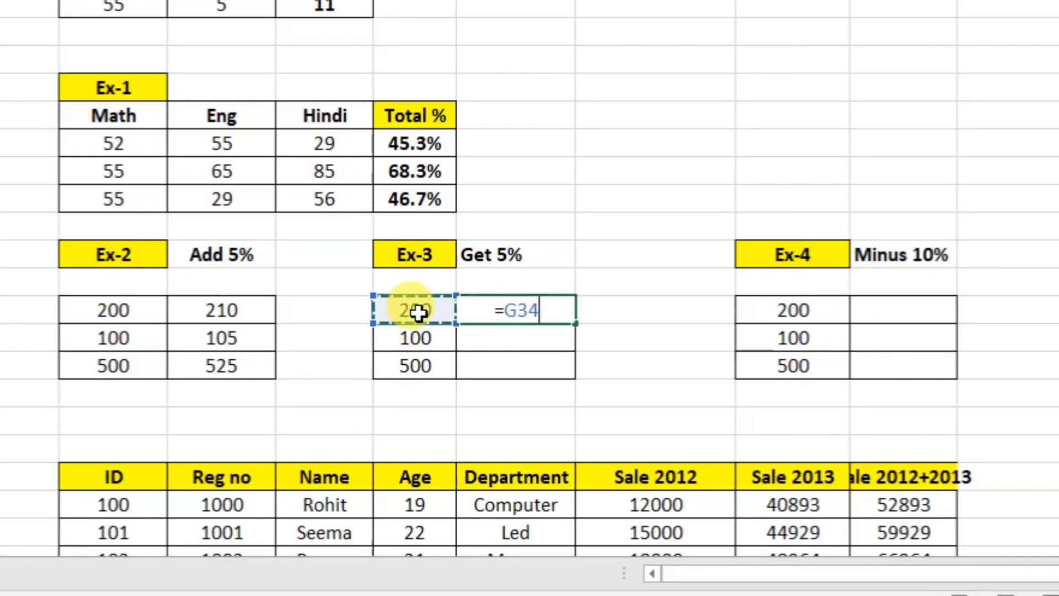
{"action": "type", "text": "*"}
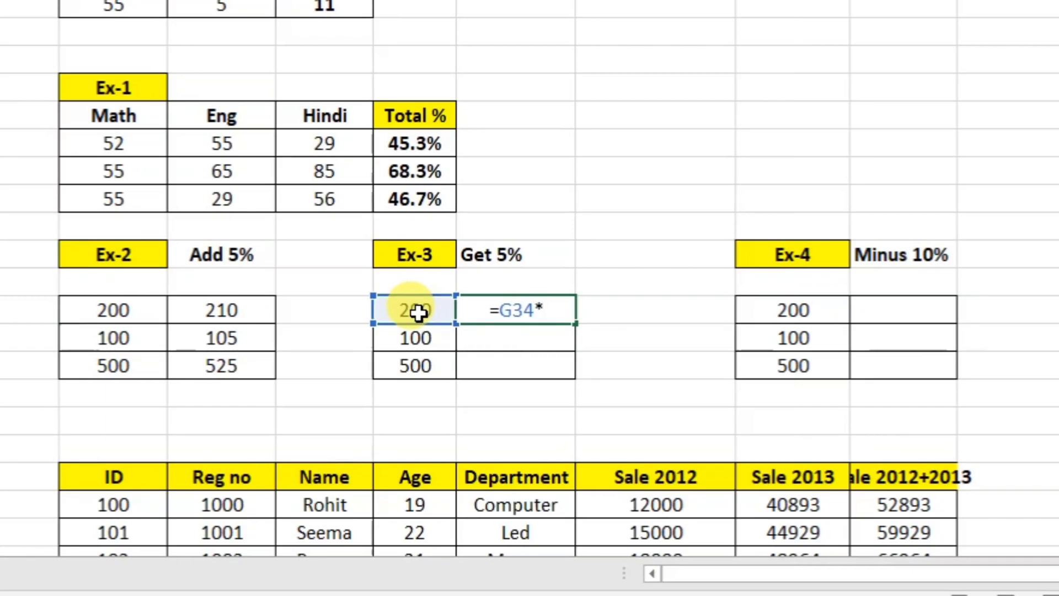
{"action": "type", "text": "5%"}
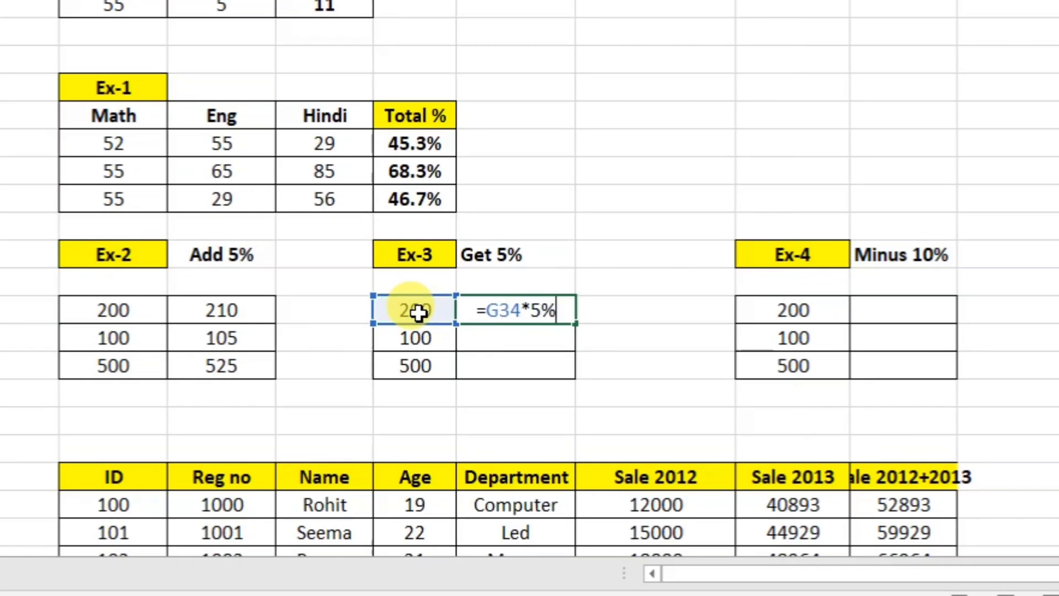
{"action": "key", "text": "Return"}
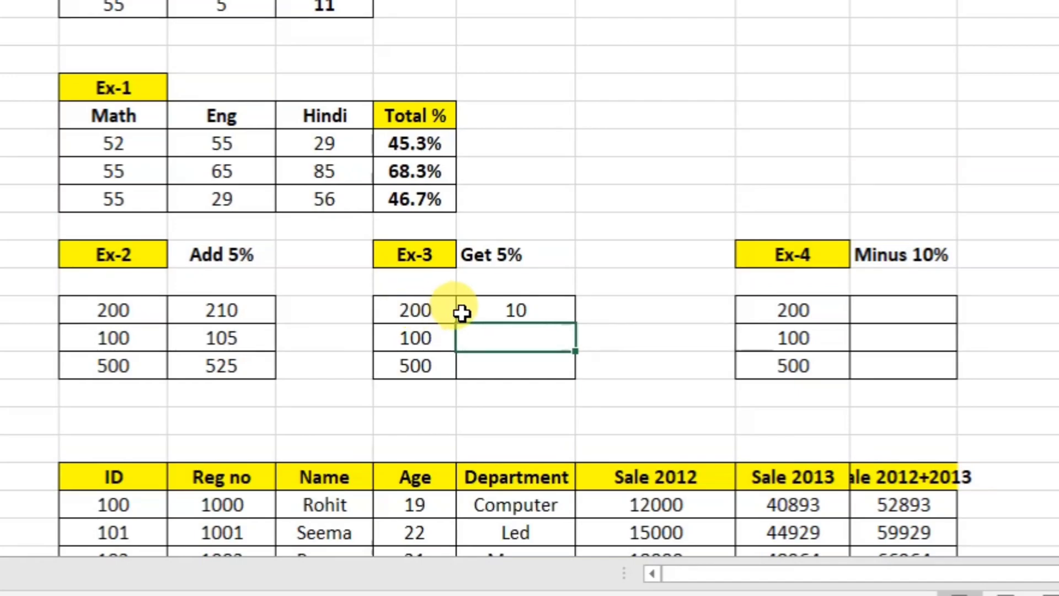
{"action": "left_click", "coordinate": [524, 316]}
{"action": "double_click", "coordinate": [576, 323]}
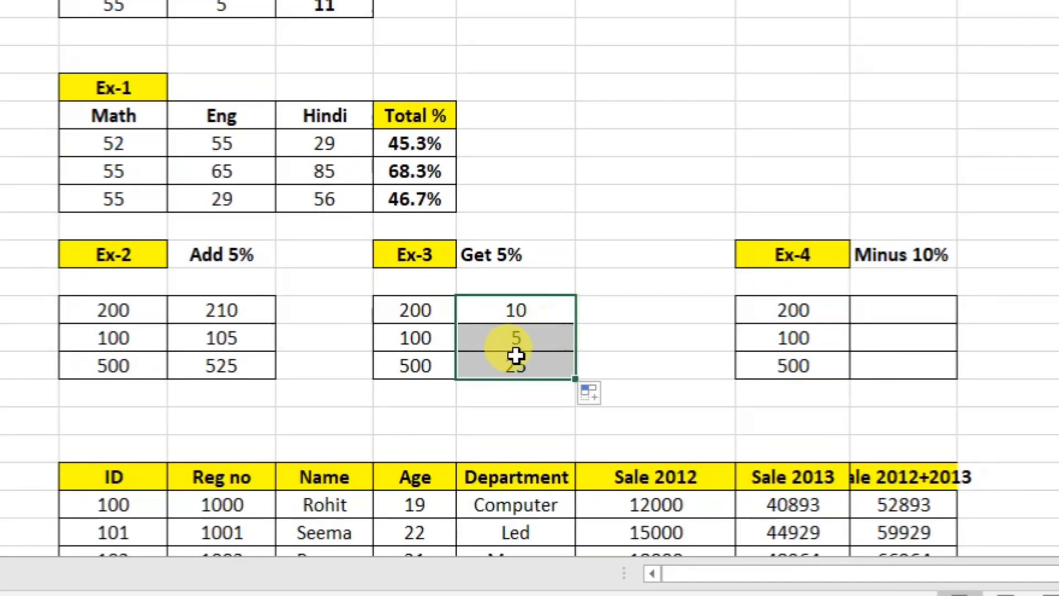
Compare the source numbers and results of the Ex-2 Add 5% and Ex-3 Get 5% examples.
{"action": "left_click_drag", "start_coordinate": [118, 309], "coordinate": [113, 365]}
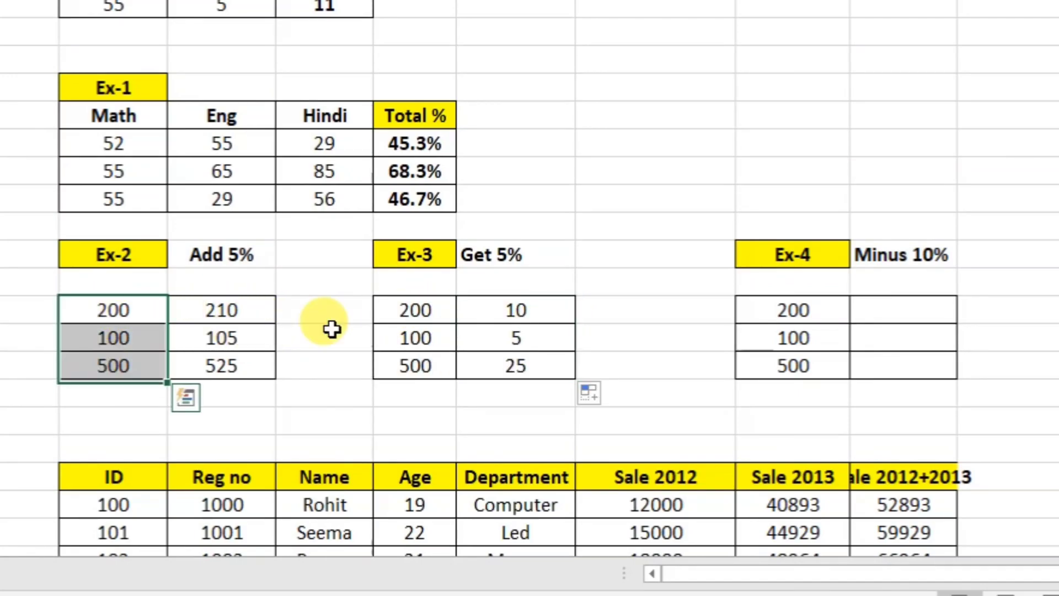
{"action": "left_click_drag", "start_coordinate": [423, 312], "coordinate": [415, 353]}
{"action": "left_click_drag", "start_coordinate": [239, 312], "coordinate": [231, 337]}
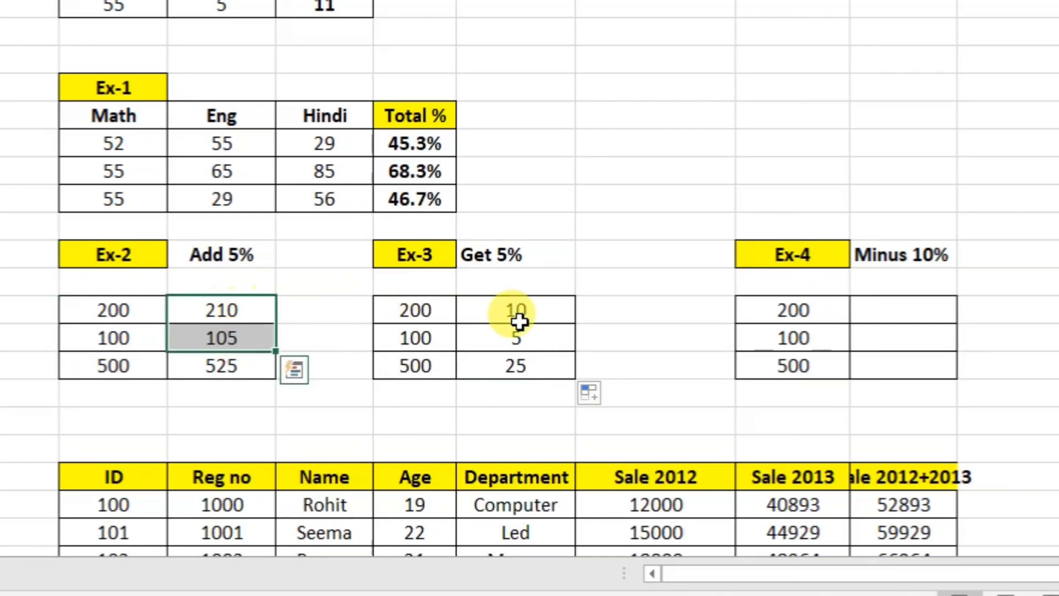
{"action": "left_click", "coordinate": [555, 314]}
{"action": "left_click", "coordinate": [542, 334]}
{"action": "left_click", "coordinate": [534, 366]}
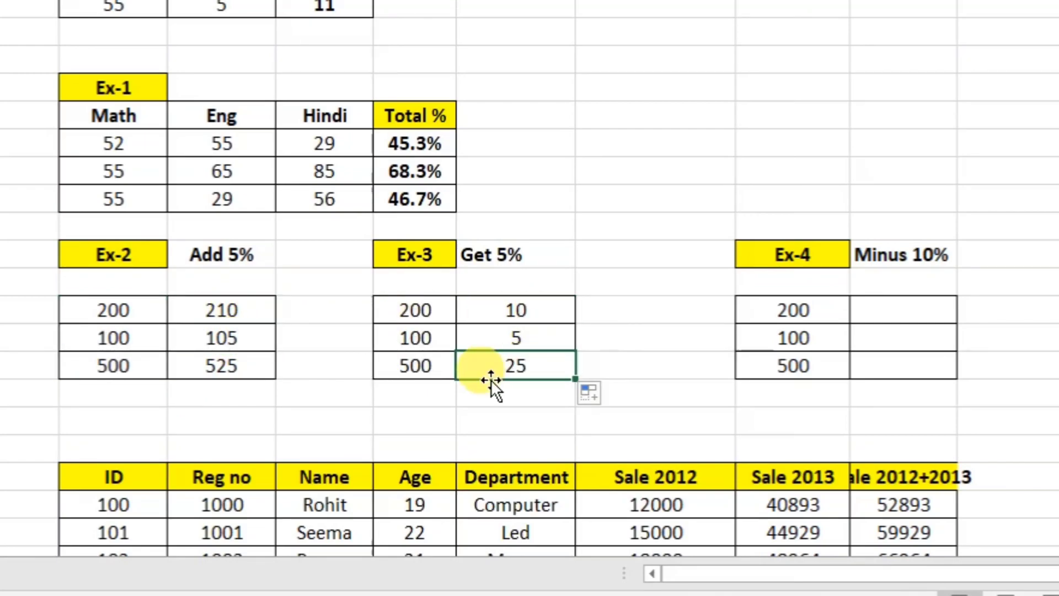
{"action": "left_click", "coordinate": [536, 257]}
{"action": "left_click", "coordinate": [226, 253]}
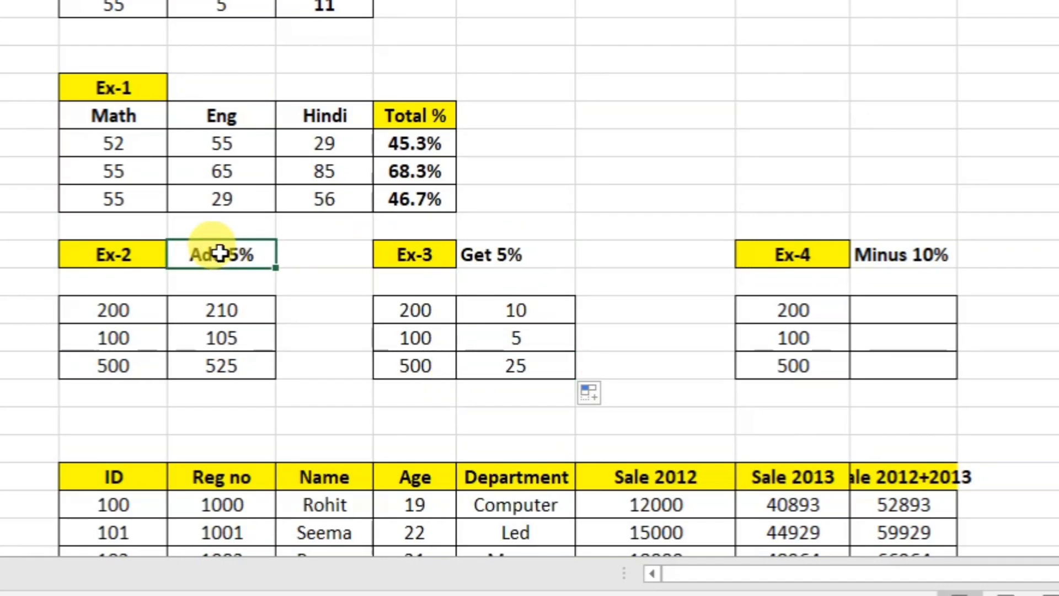
Enter the formula =J34-J34*10% in cell K34 for the Ex-4 Minus 10% example and fill it down through K36.
{"action": "left_click", "coordinate": [894, 255]}
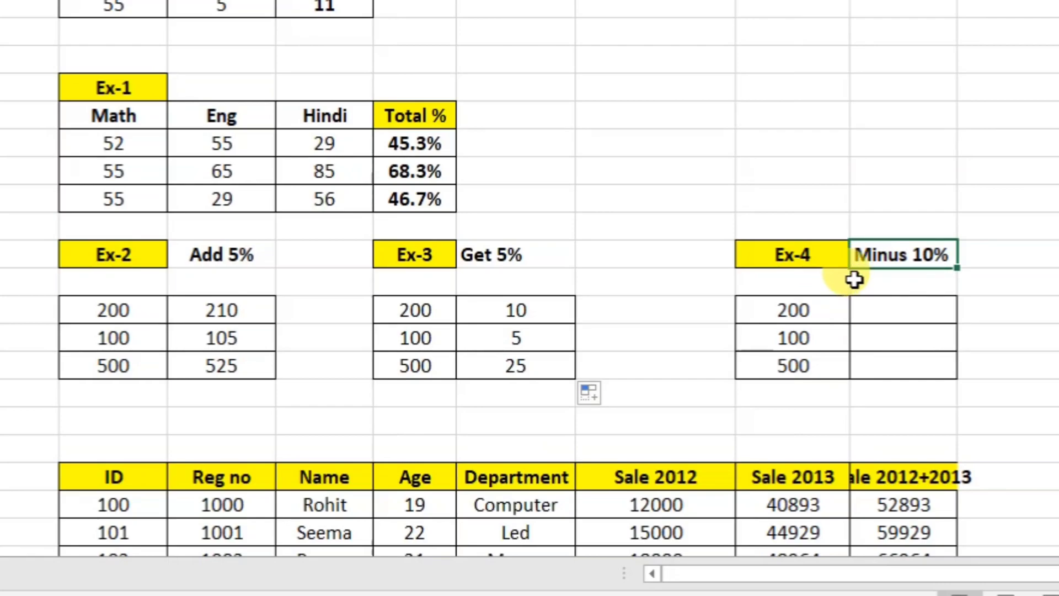
{"action": "left_click", "coordinate": [903, 311]}
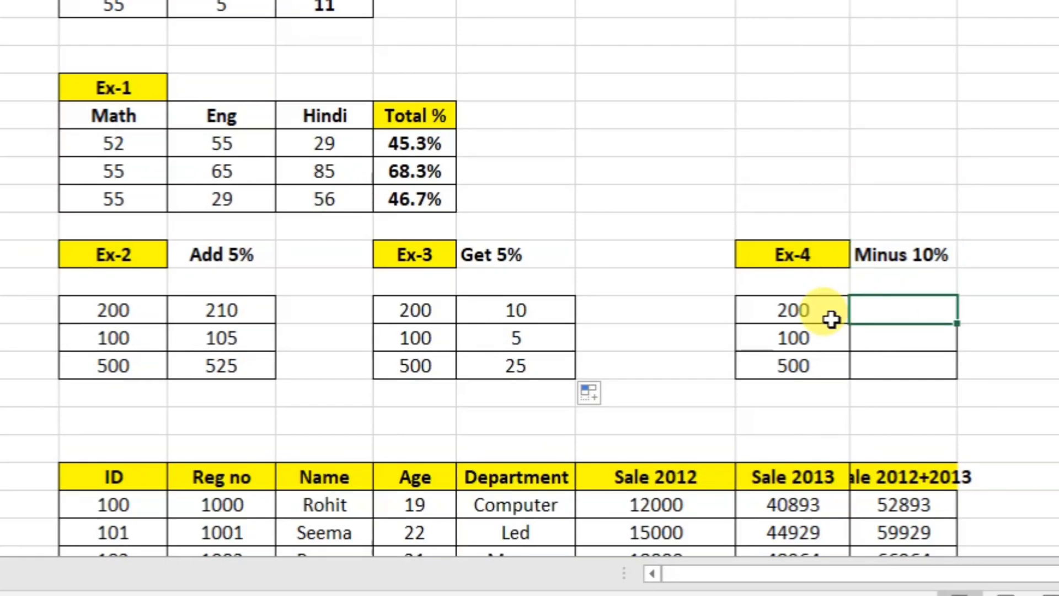
{"action": "left_click", "coordinate": [793, 317]}
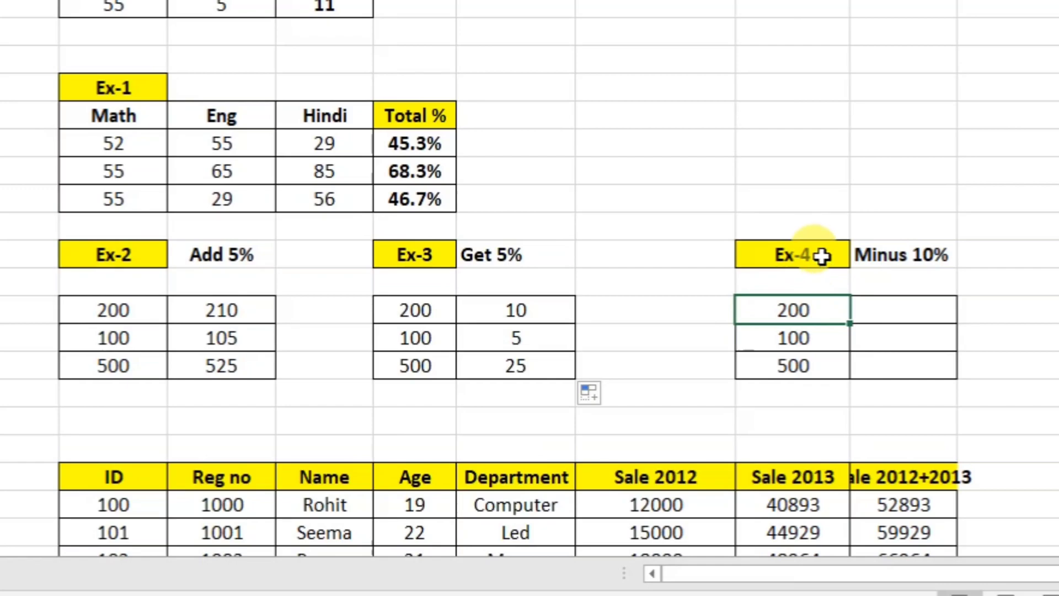
{"action": "left_click", "coordinate": [773, 338]}
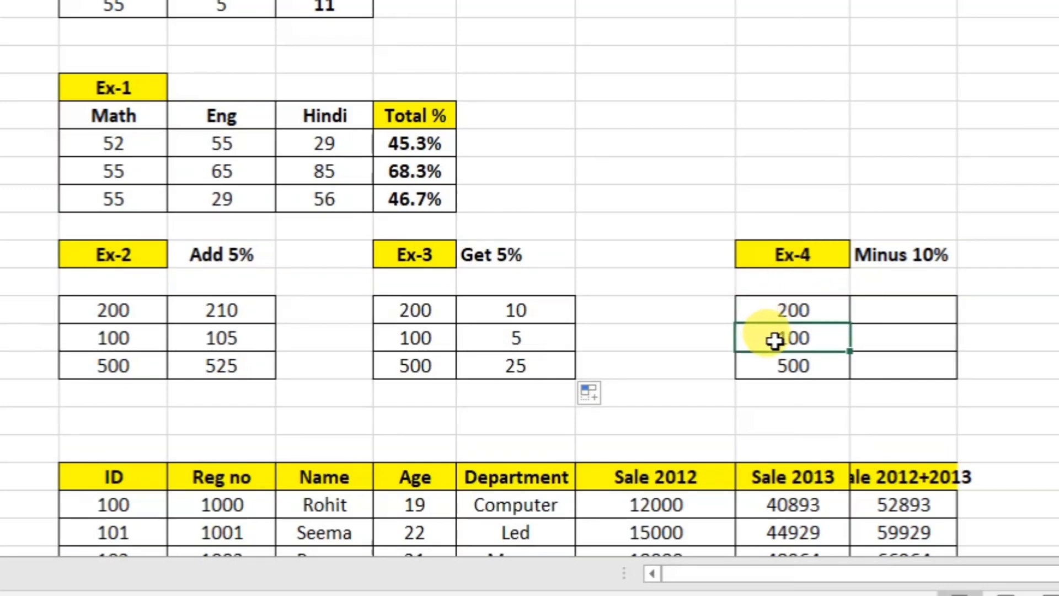
{"action": "left_click", "coordinate": [781, 361]}
{"action": "left_click", "coordinate": [802, 310]}
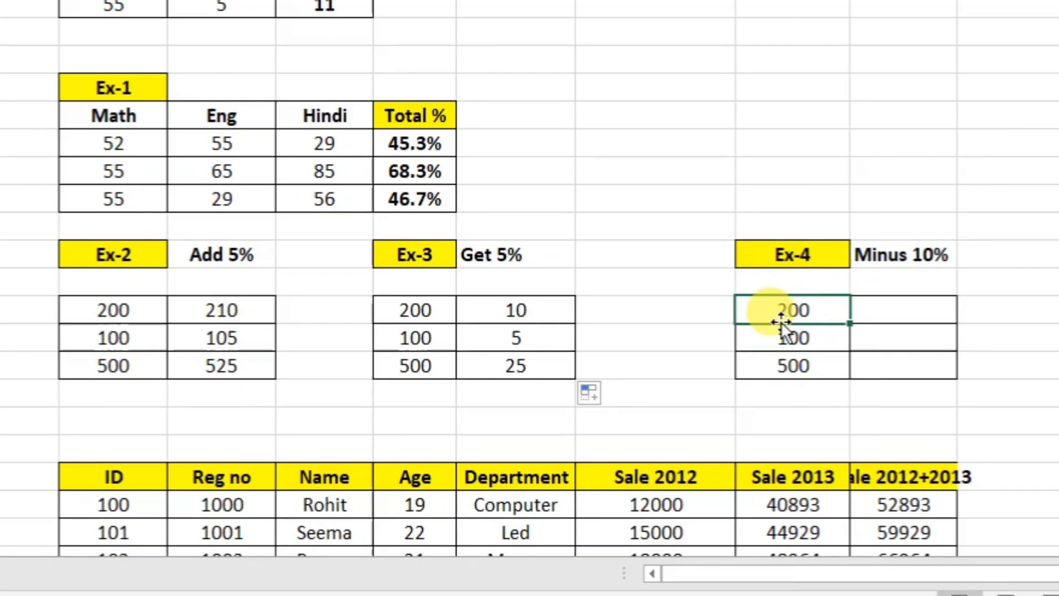
{"action": "left_click", "coordinate": [901, 312]}
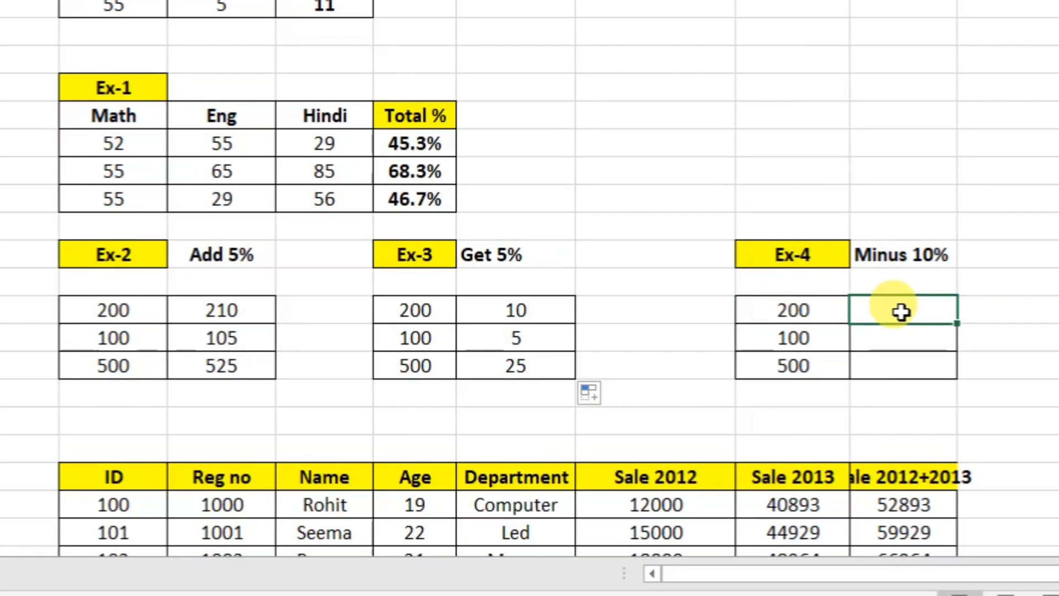
{"action": "type", "text": "="}
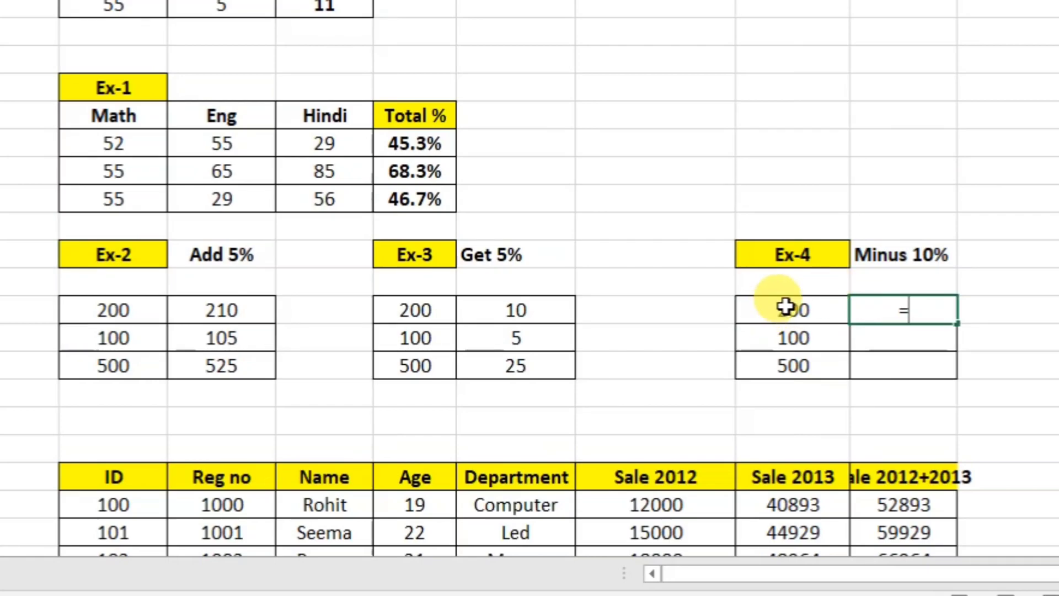
{"action": "left_click", "coordinate": [785, 307]}
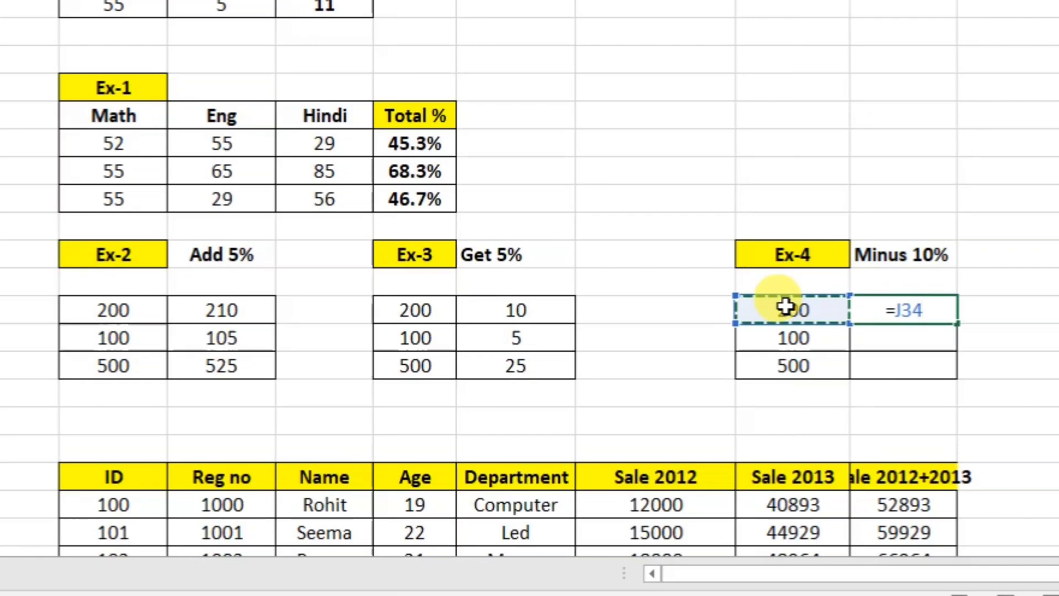
{"action": "type", "text": "-"}
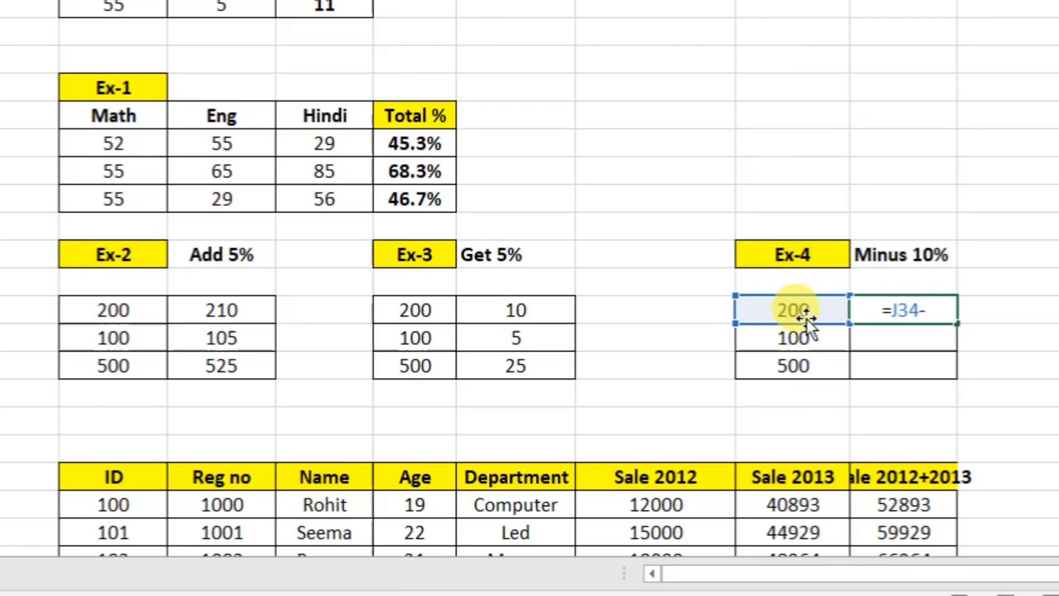
{"action": "left_click", "coordinate": [824, 310]}
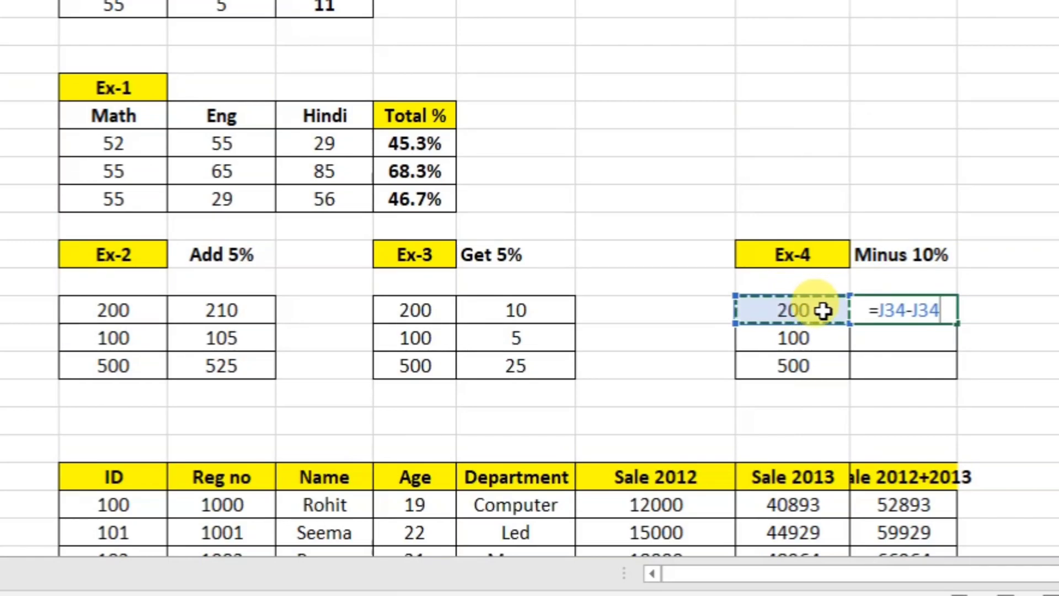
{"action": "type", "text": "*10"}
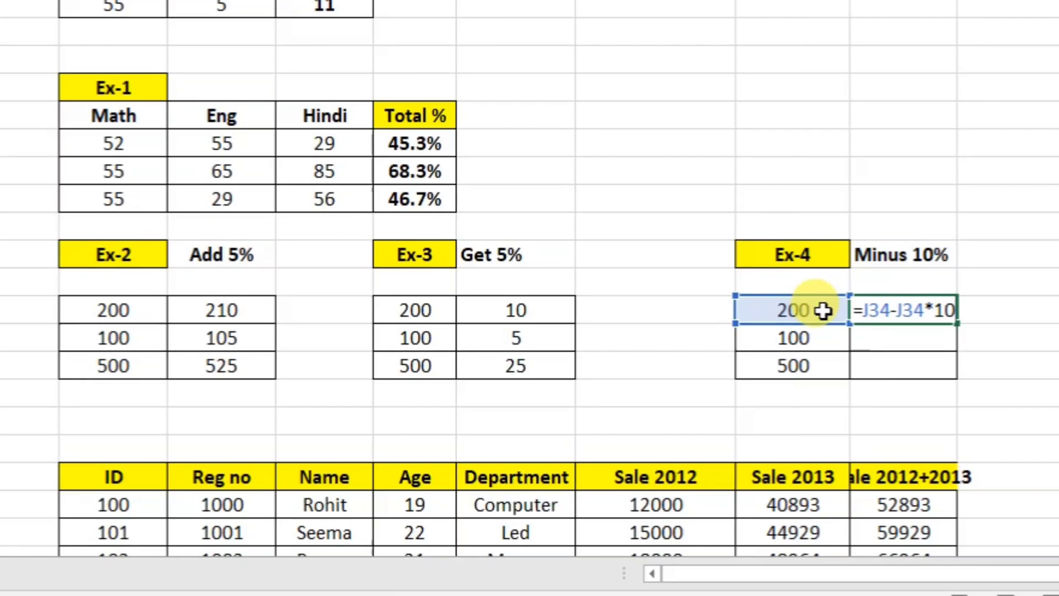
{"action": "type", "text": "%"}
{"action": "key", "text": "Return"}
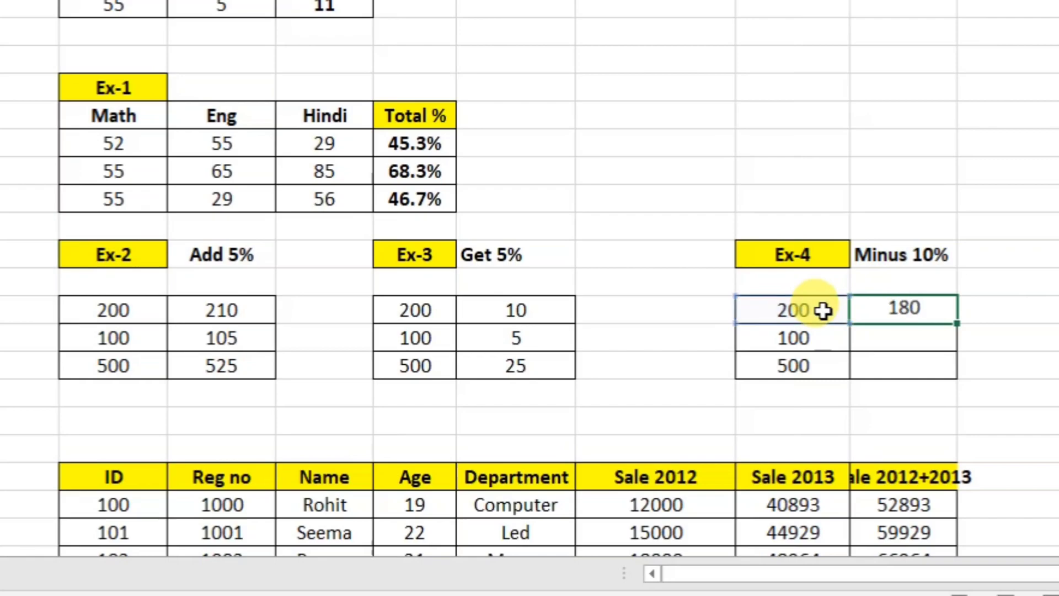
{"action": "left_click", "coordinate": [901, 311]}
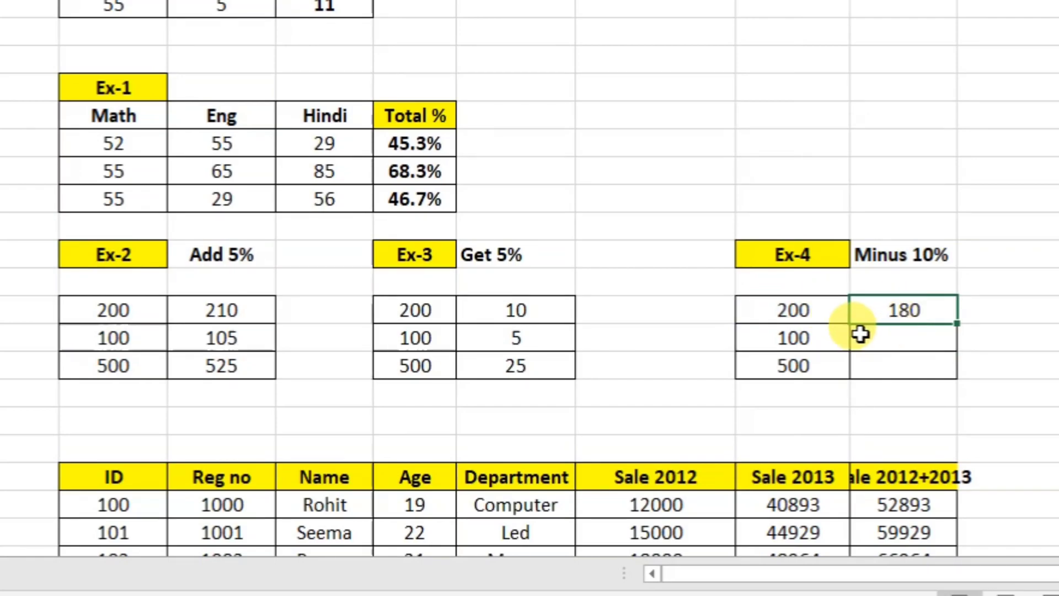
{"action": "double_click", "coordinate": [960, 324]}
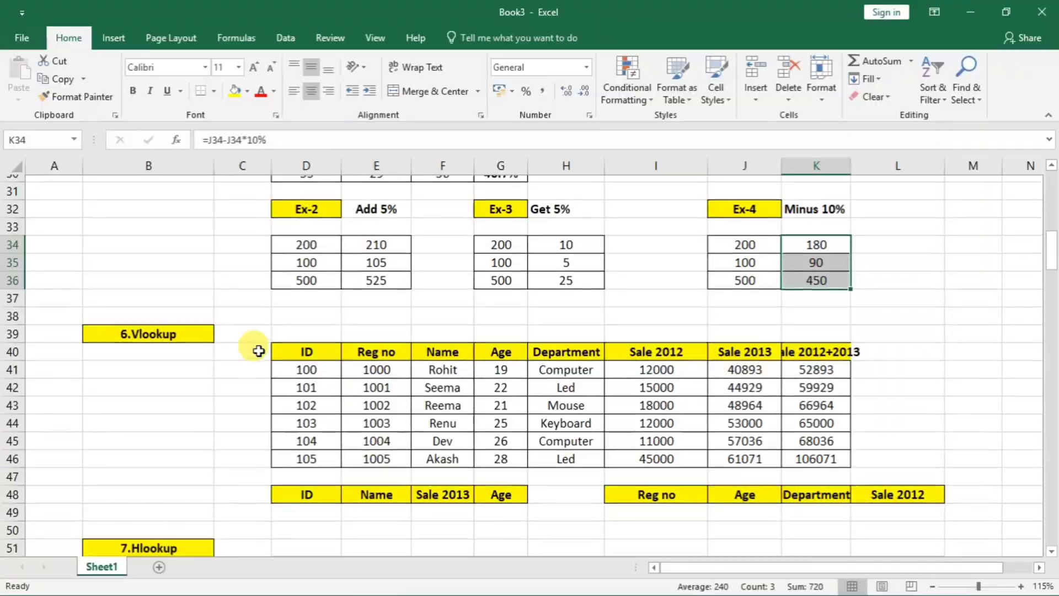
Widen column K so the Sale 2012+2013 heading of the Vlookup table fits.
{"action": "scroll", "coordinate": [35, 482], "scroll_direction": "down", "scroll_amount": 1}
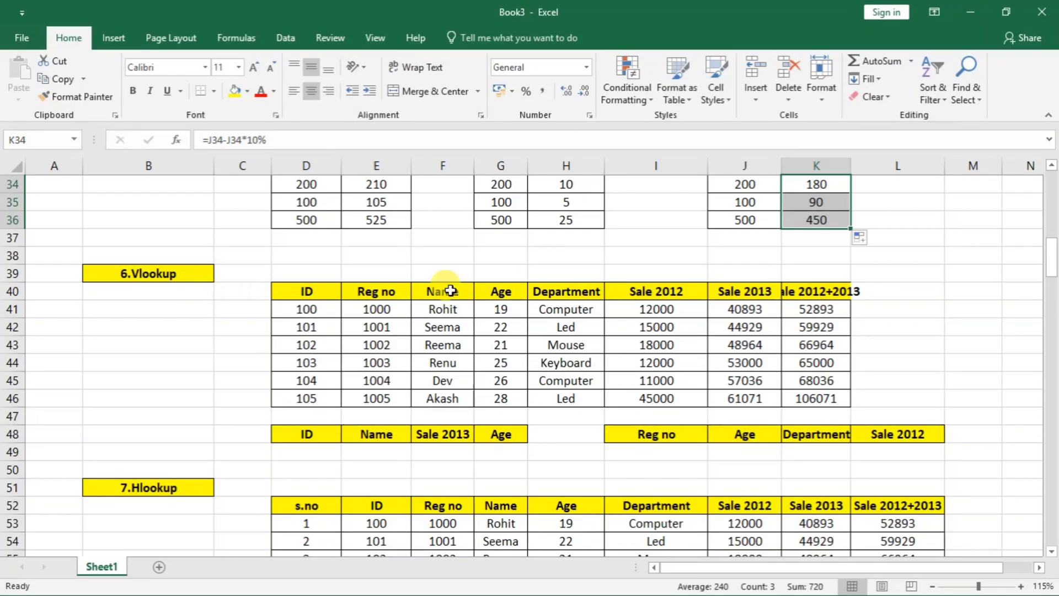
{"action": "left_click_drag", "start_coordinate": [848, 161], "coordinate": [877, 161]}
Examine the ID, Name, Sale 2013 and Age headings in row 48 and the Vlookup source table D40:K46.
{"action": "left_click_drag", "start_coordinate": [307, 434], "coordinate": [467, 434]}
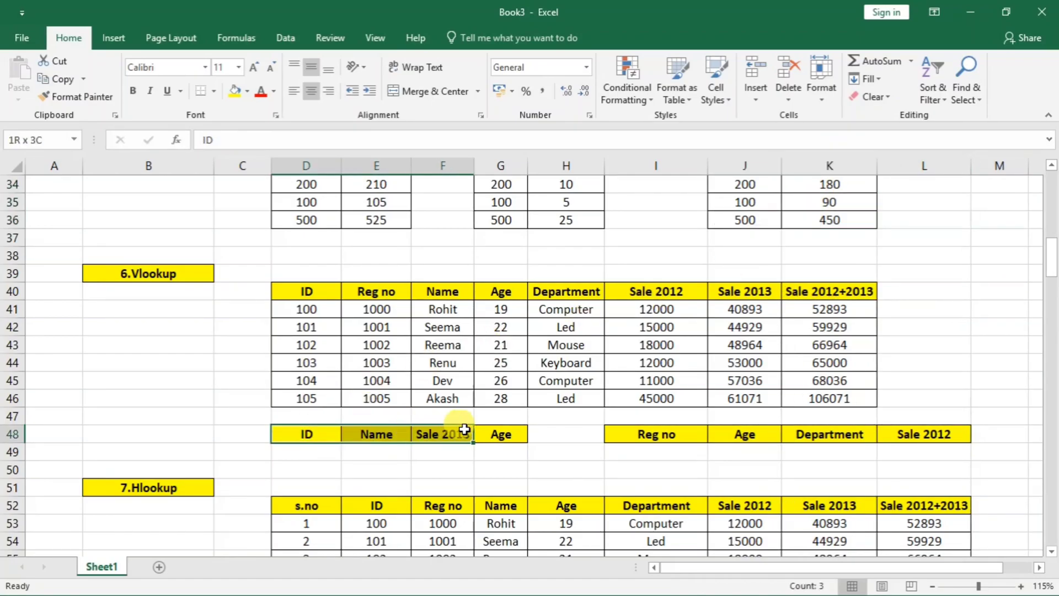
{"action": "left_click", "coordinate": [323, 438]}
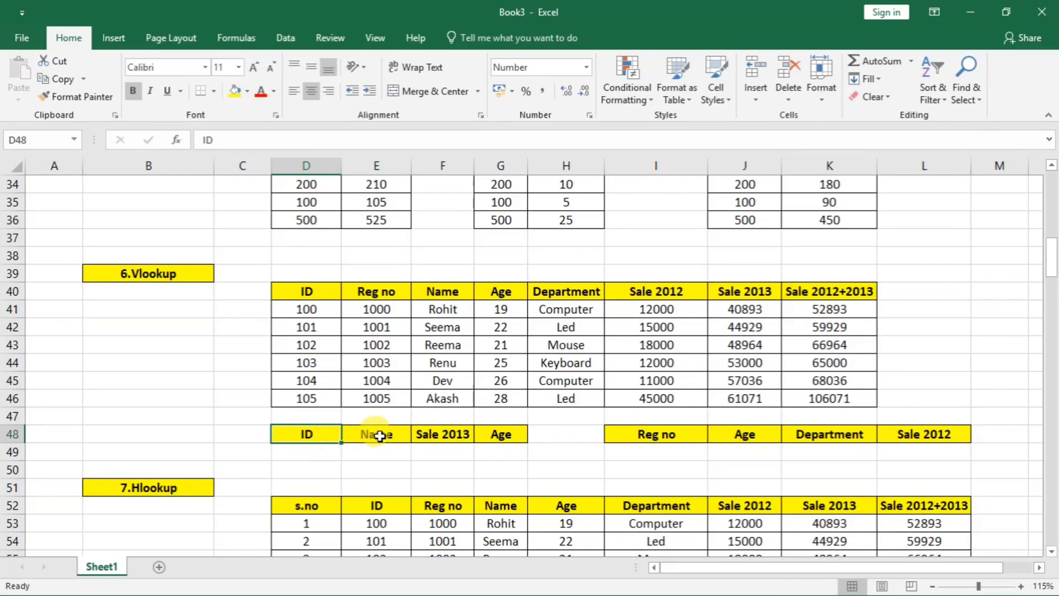
{"action": "left_click", "coordinate": [379, 436]}
{"action": "left_click", "coordinate": [444, 437]}
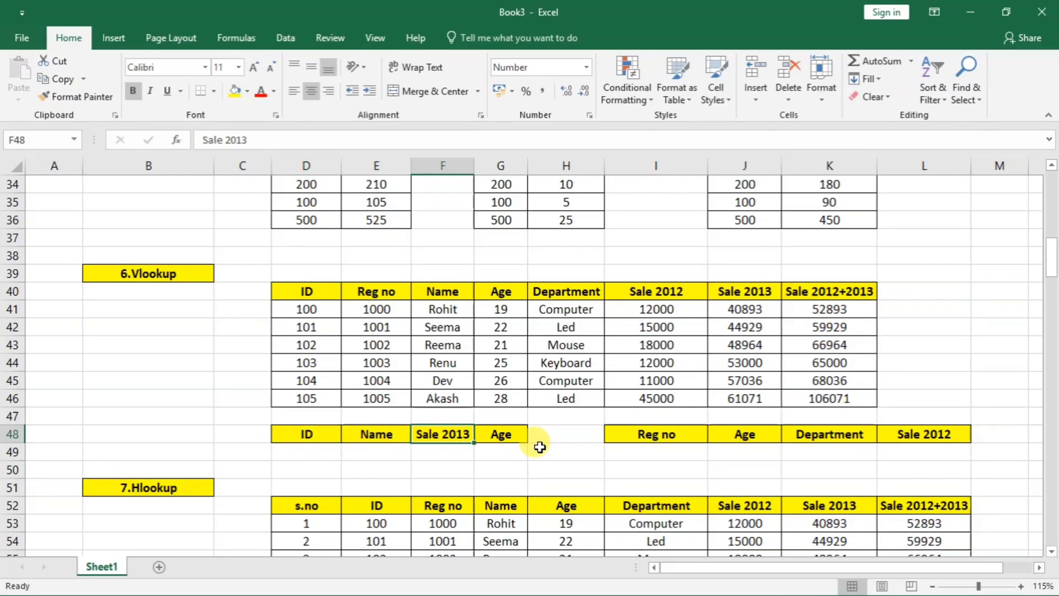
{"action": "left_click", "coordinate": [498, 436]}
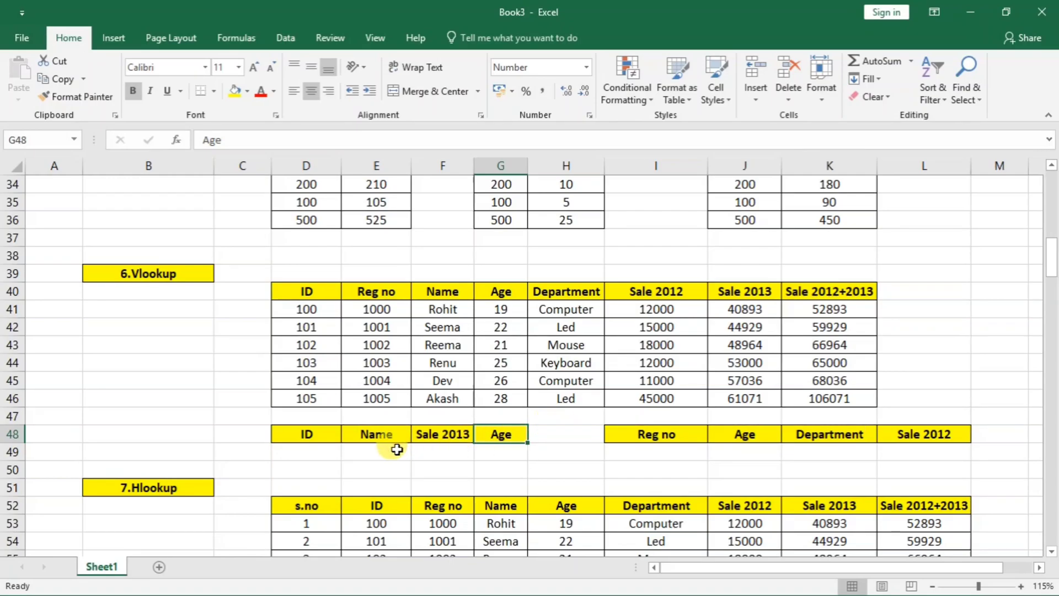
{"action": "left_click_drag", "start_coordinate": [307, 292], "coordinate": [830, 312]}
{"action": "left_click_drag", "start_coordinate": [827, 350], "coordinate": [825, 392]}
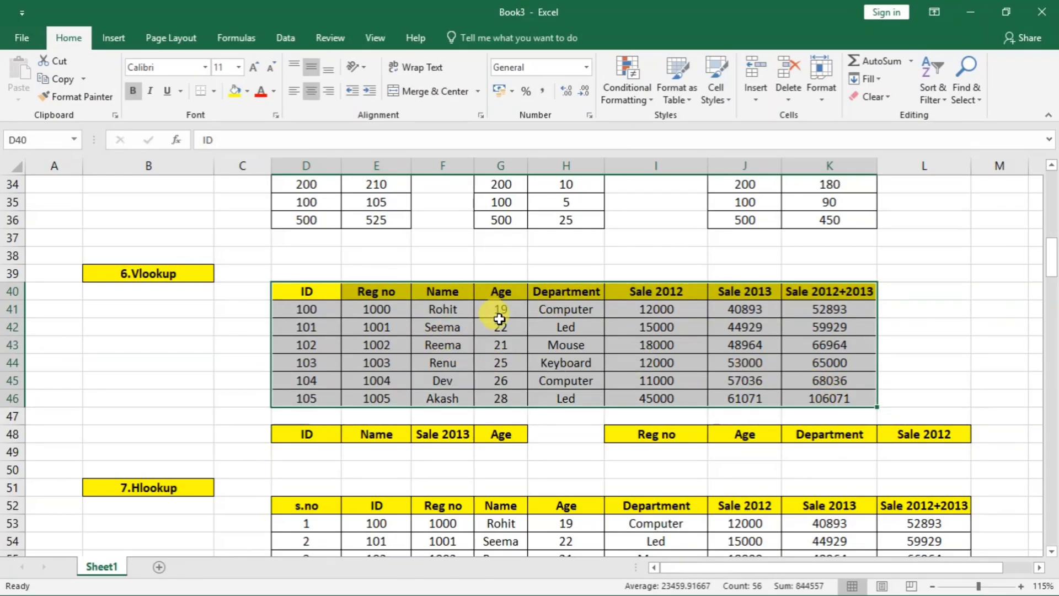
Compare the Name, Sale 2013 and Age headings in row 48 with the matching columns of the Vlookup source table.
{"action": "left_click", "coordinate": [302, 324]}
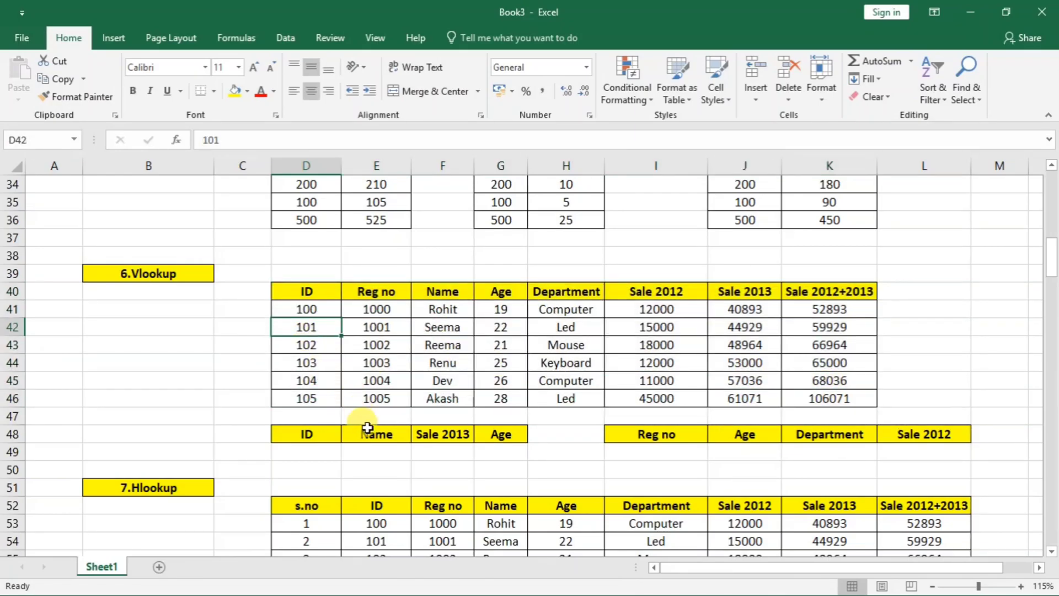
{"action": "left_click", "coordinate": [380, 435]}
{"action": "left_click", "coordinate": [433, 435]}
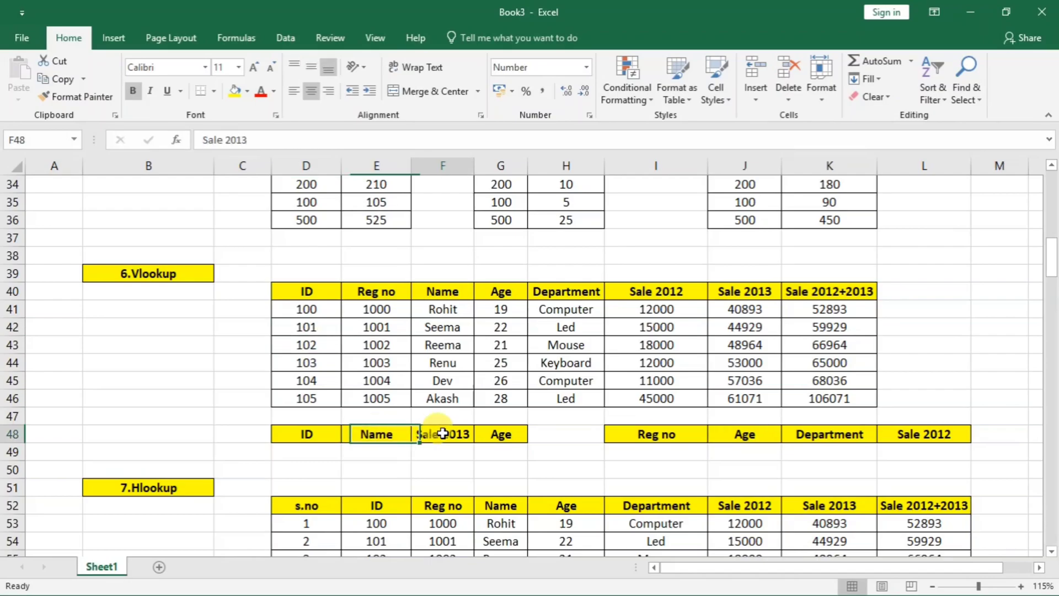
{"action": "left_click", "coordinate": [495, 435]}
{"action": "left_click_drag", "start_coordinate": [568, 290], "coordinate": [745, 273]}
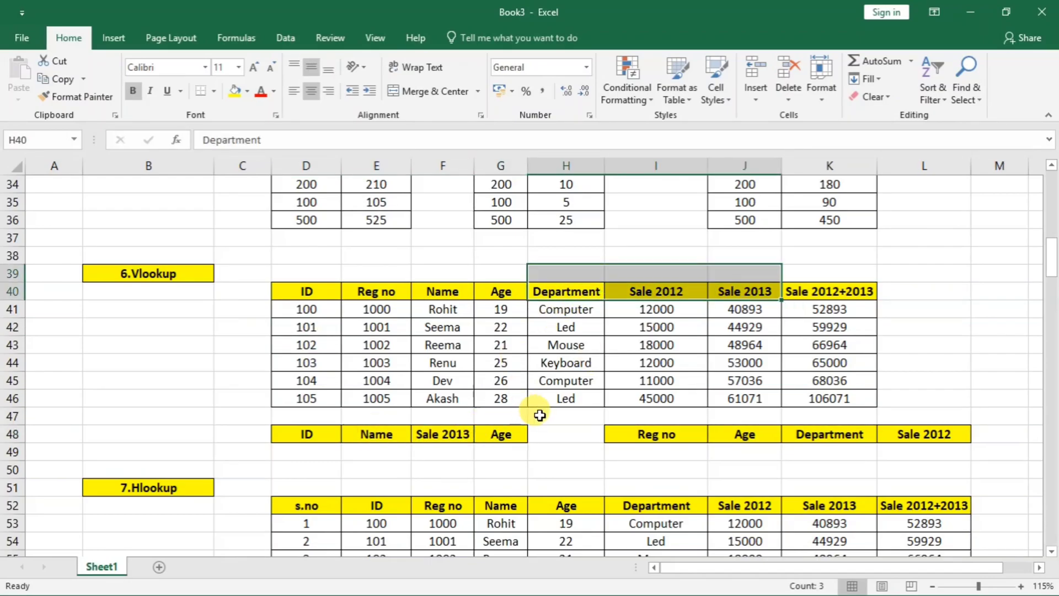
{"action": "left_click", "coordinate": [546, 432]}
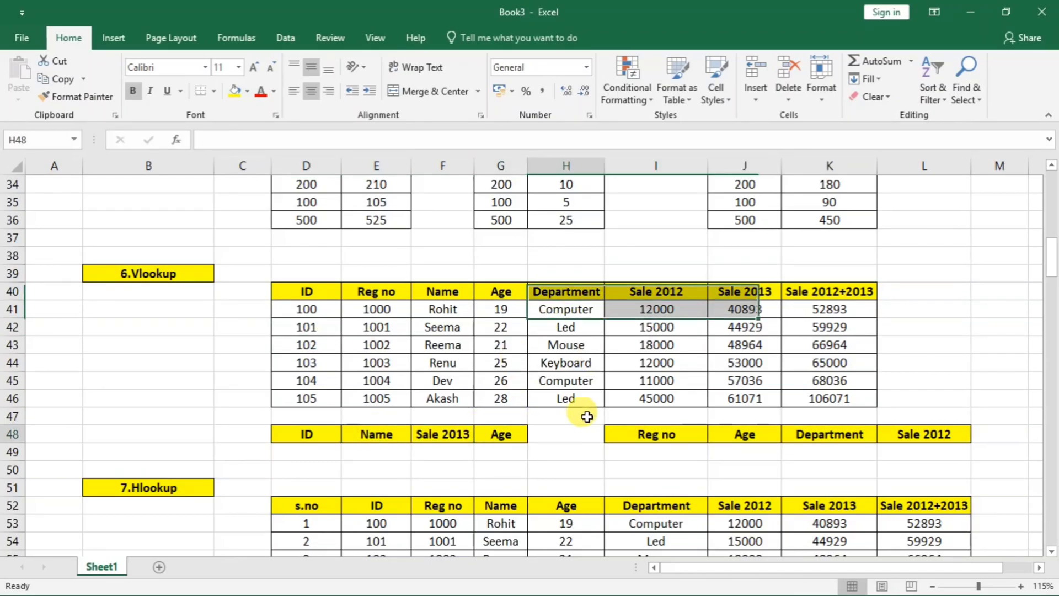
{"action": "left_click", "coordinate": [371, 455]}
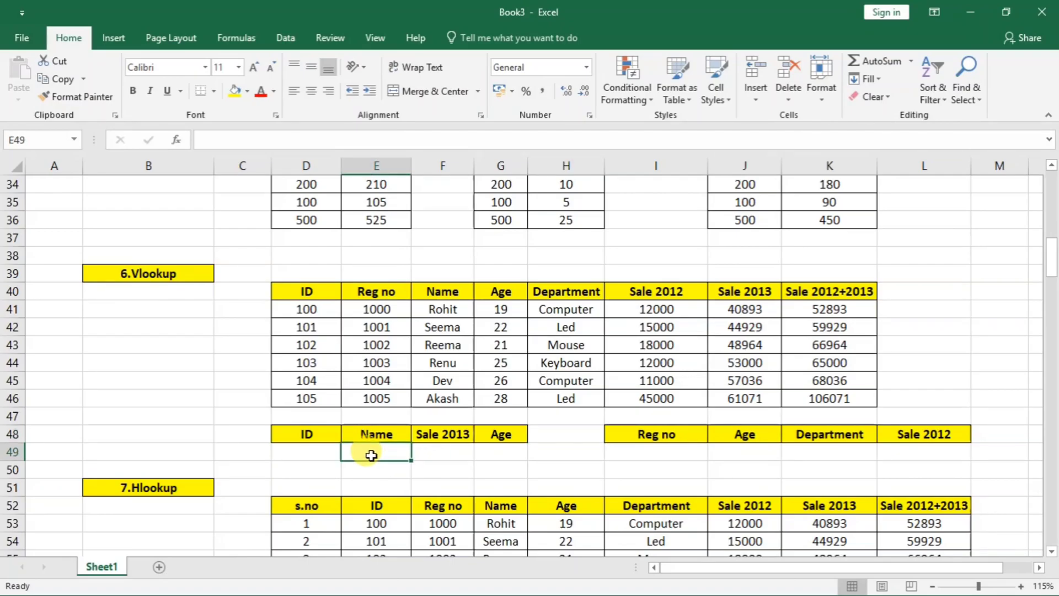
{"action": "left_click", "coordinate": [318, 456]}
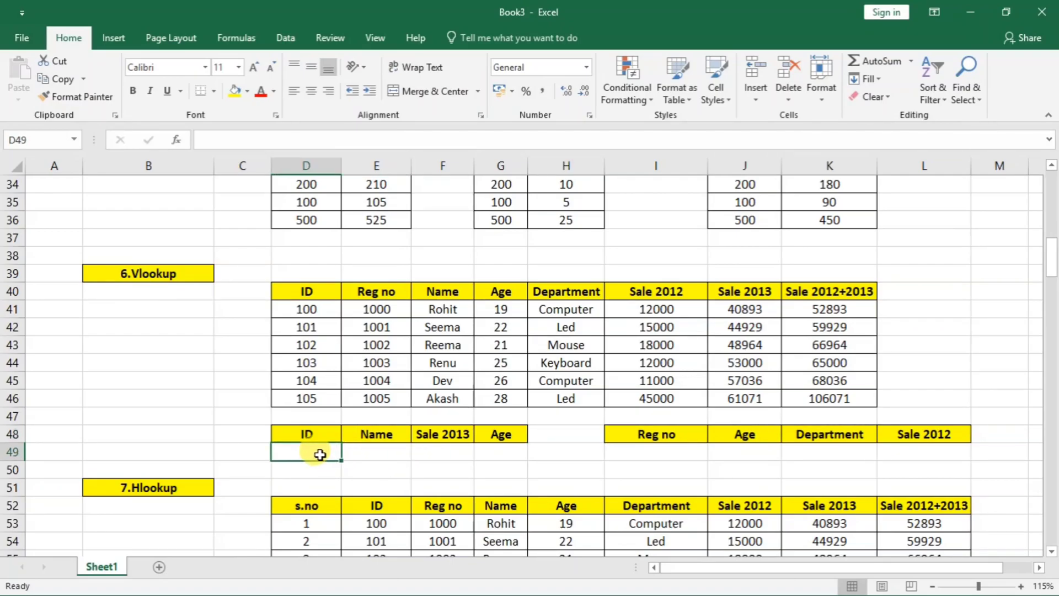
Enter the formula =VLOOKUP(D49,D40:K46,3,0) in cell E49 under the Name heading of the Vlookup example.
{"action": "left_click", "coordinate": [398, 457]}
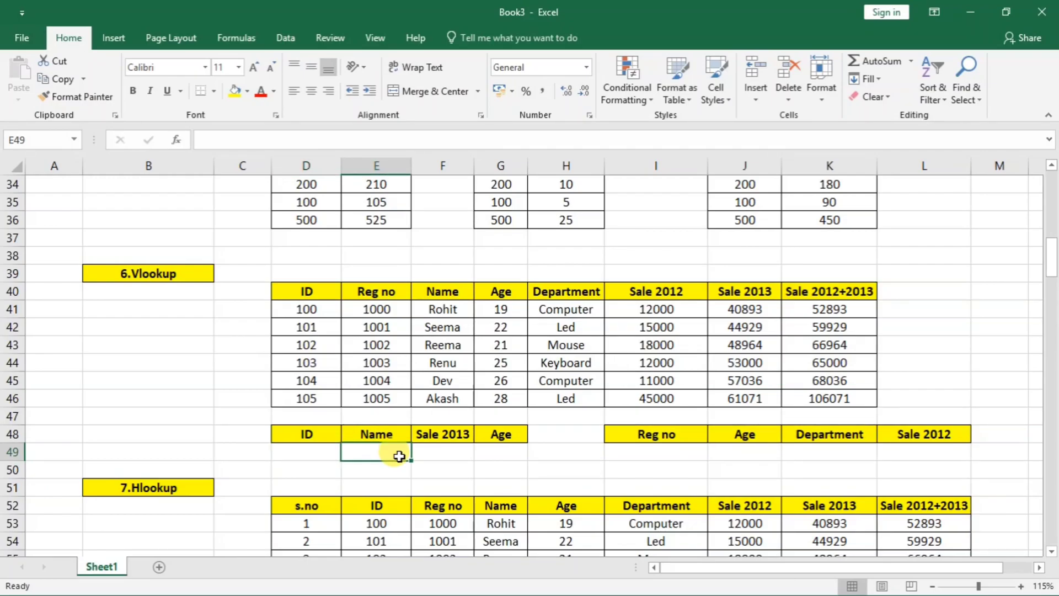
{"action": "type", "text": "="}
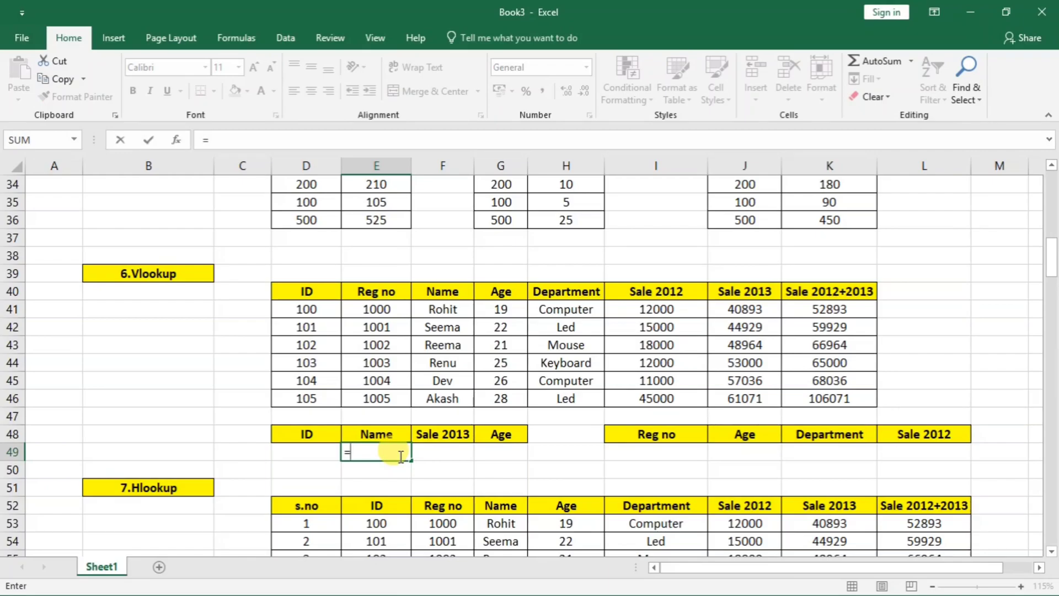
{"action": "type", "text": "vl"}
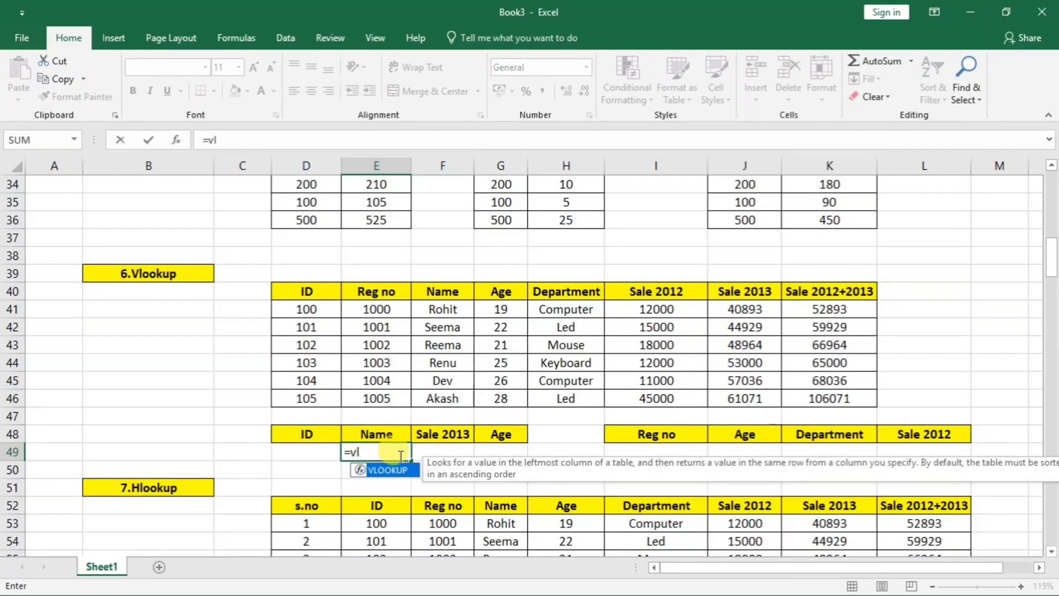
{"action": "key", "text": "Tab"}
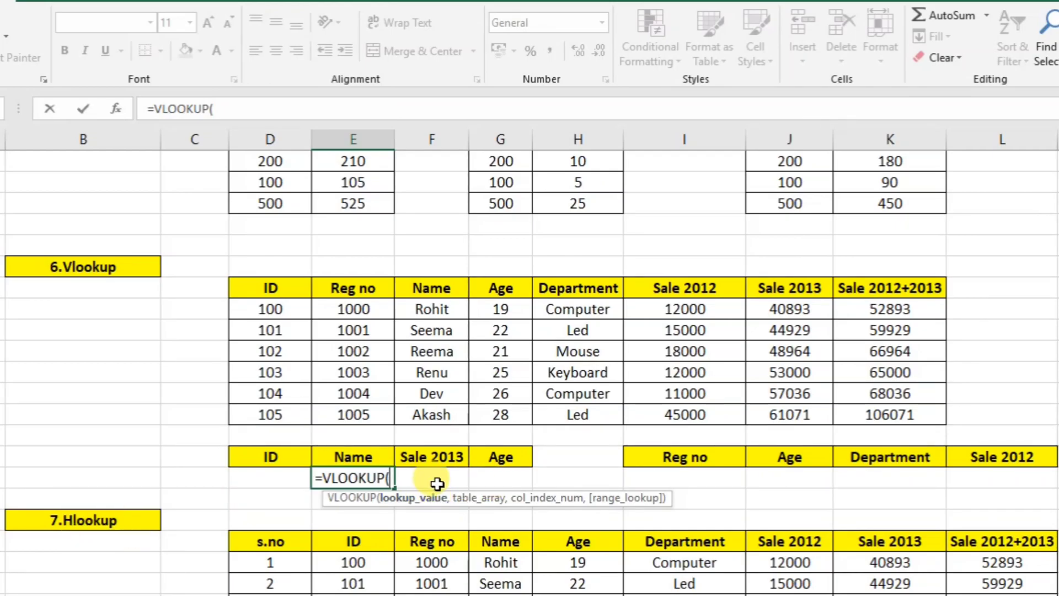
{"action": "left_click", "coordinate": [257, 478]}
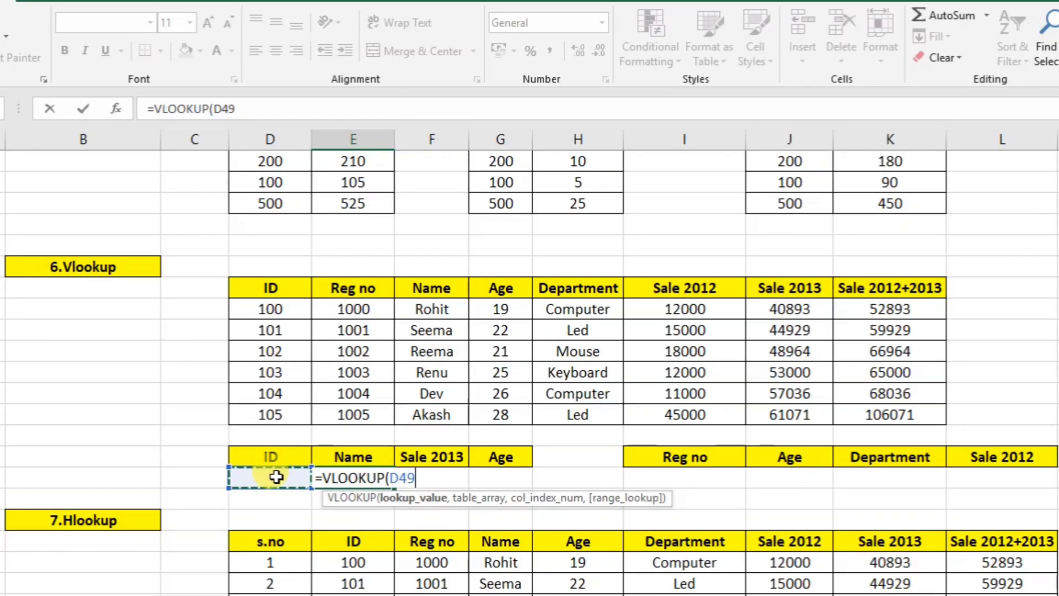
{"action": "type", "text": ","}
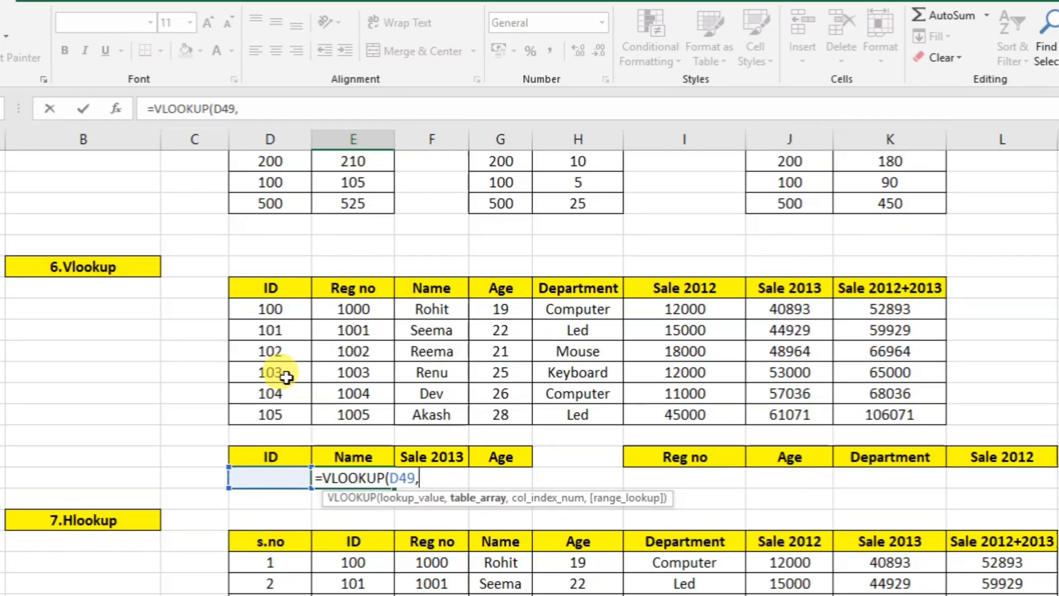
{"action": "left_click_drag", "start_coordinate": [270, 288], "coordinate": [879, 416]}
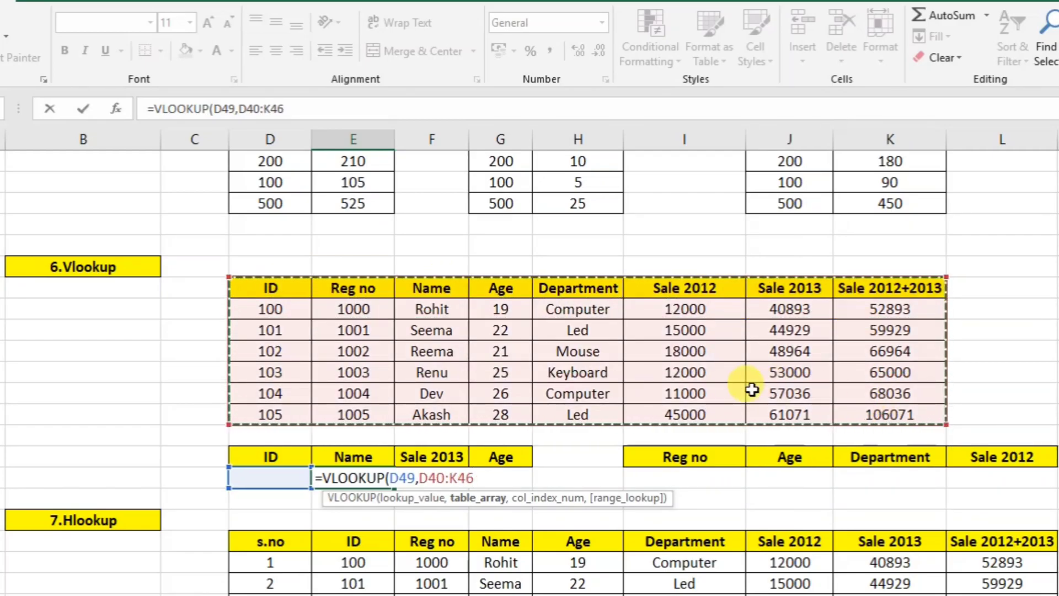
{"action": "type", "text": ",3"}
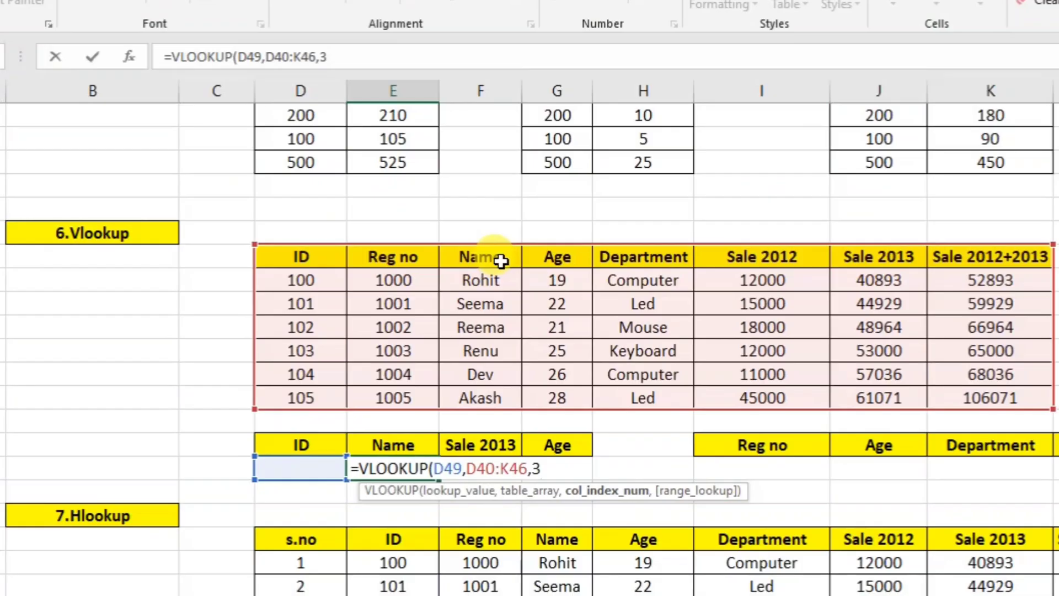
{"action": "type", "text": ",0"}
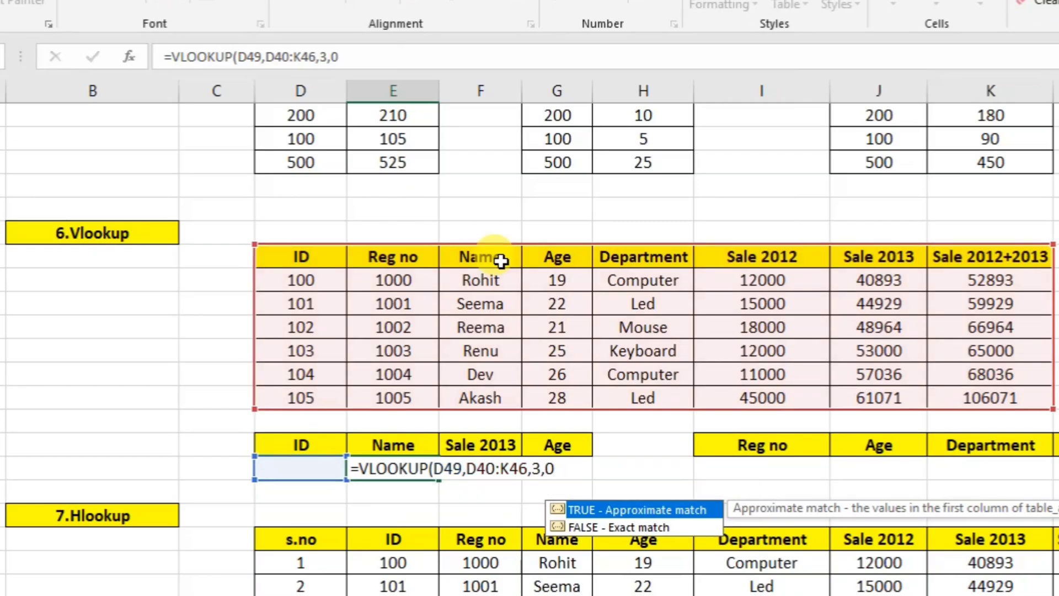
{"action": "key", "text": "Return"}
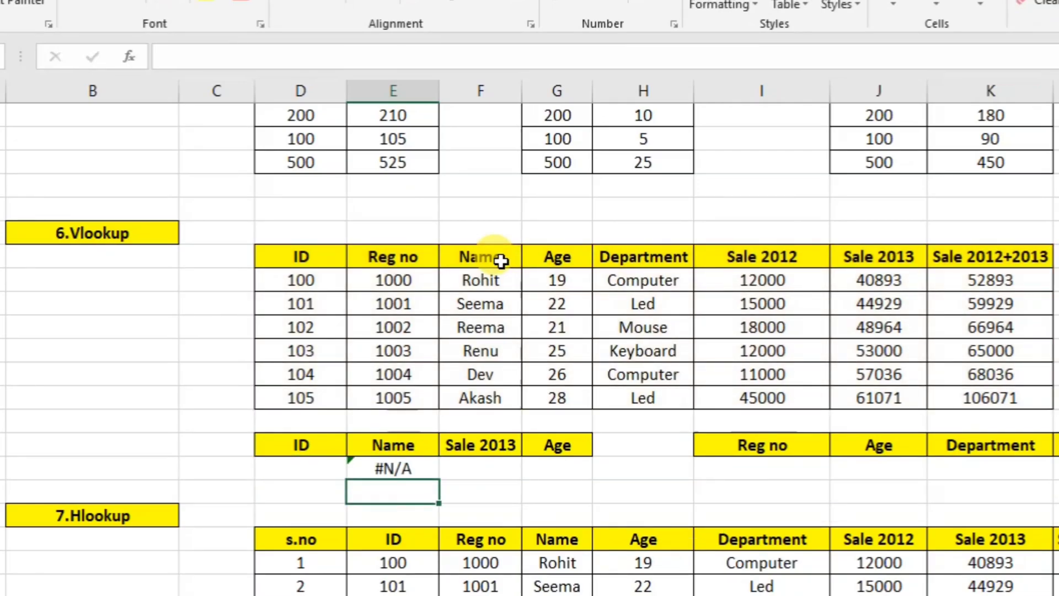
{"action": "left_click", "coordinate": [407, 469]}
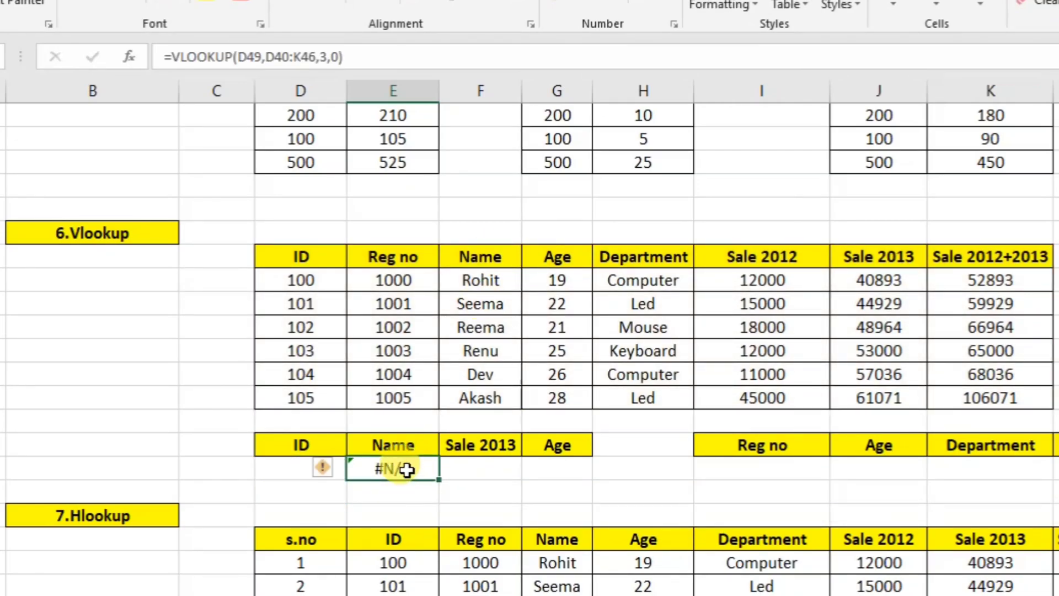
{"action": "left_click", "coordinate": [493, 469]}
Enter 100 as the ID in cell D49 and check the looked-up name against the source table.
{"action": "left_click", "coordinate": [314, 473]}
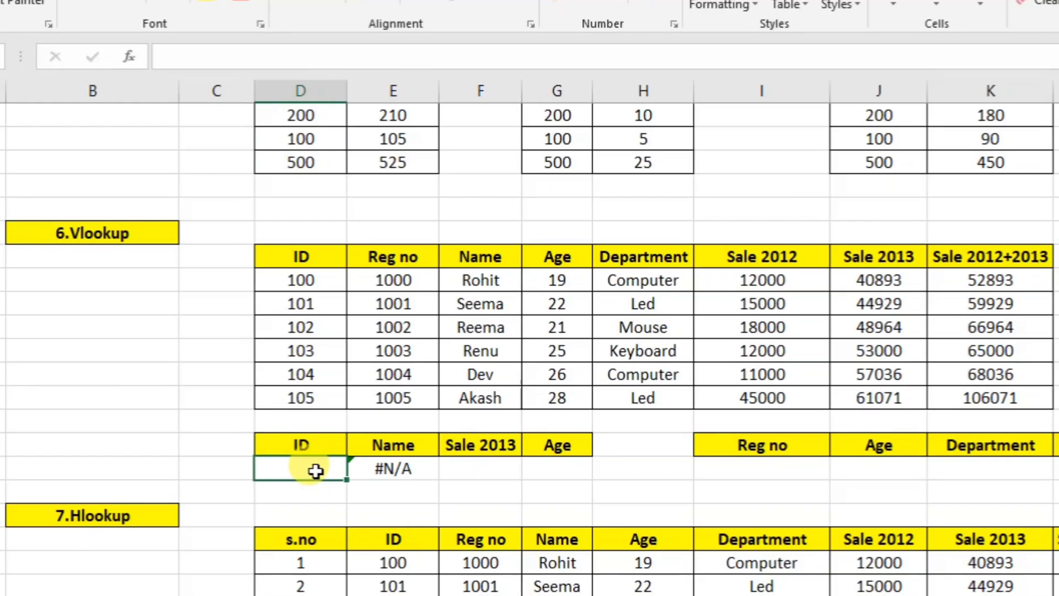
{"action": "type", "text": "100"}
{"action": "key", "text": "Return"}
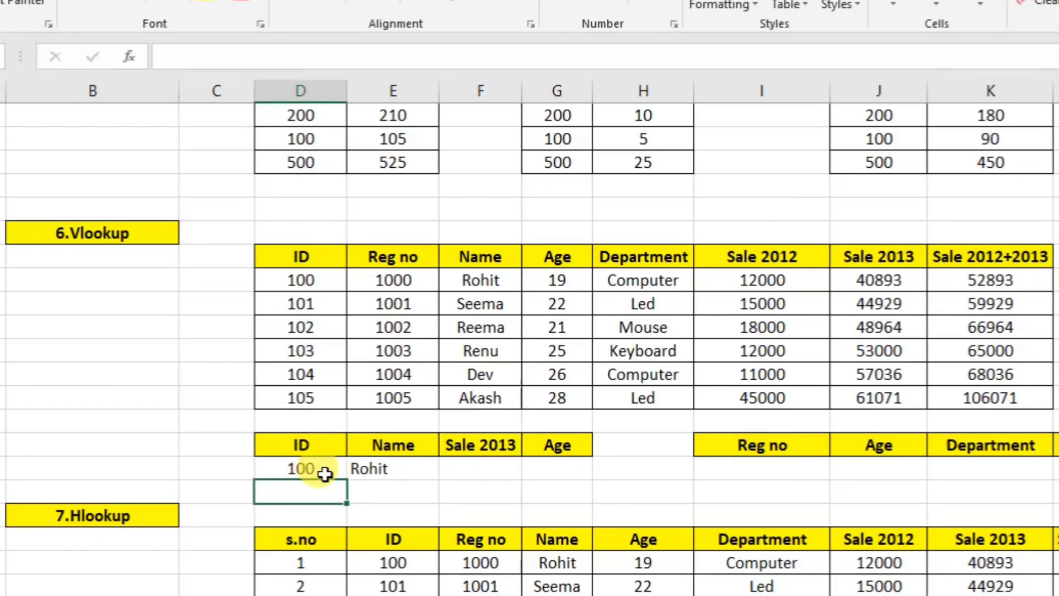
{"action": "key", "text": "Right"}
{"action": "left_click", "coordinate": [486, 278]}
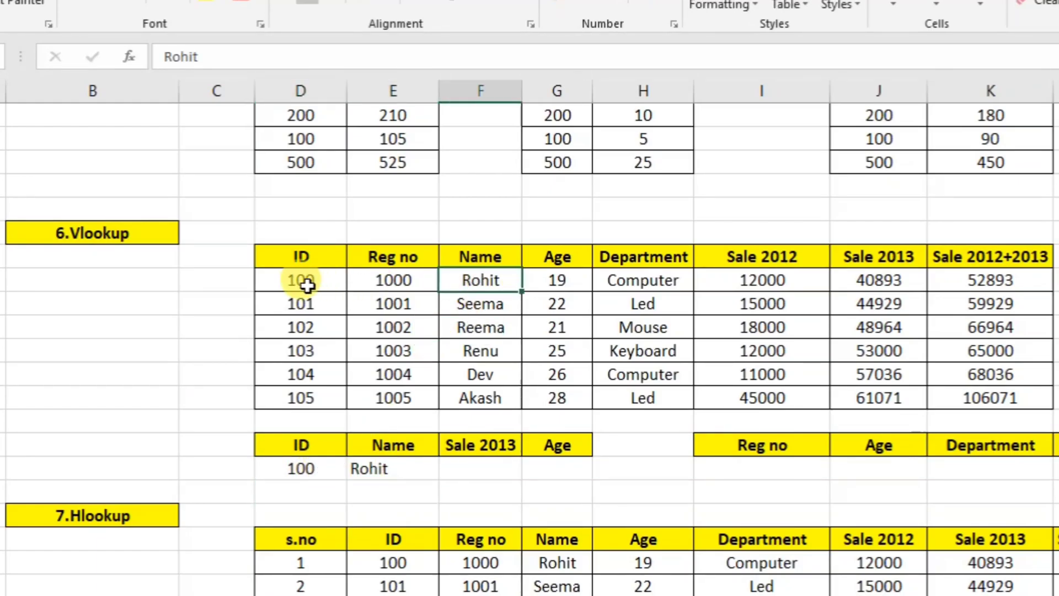
Change the ID in cell D49 to 105 and compare the looked-up name with the source table's last row.
{"action": "left_click", "coordinate": [309, 469]}
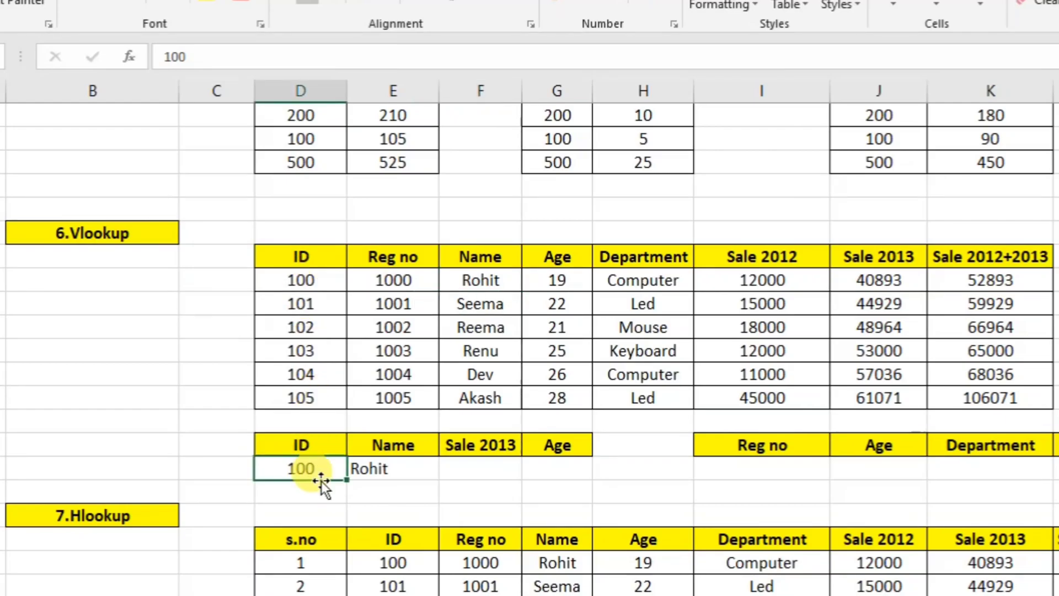
{"action": "type", "text": "105"}
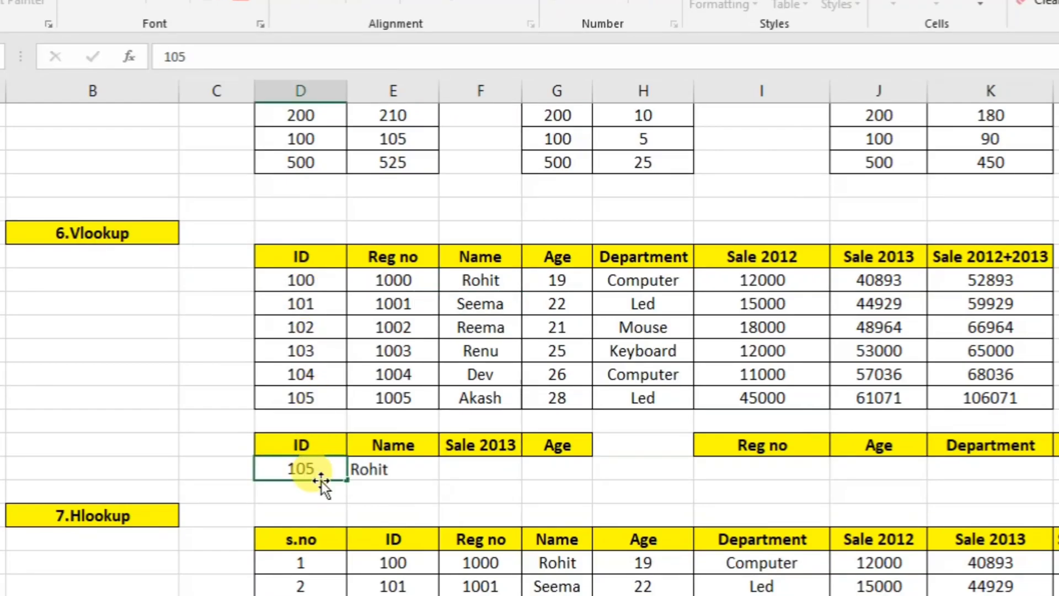
{"action": "key", "text": "Return"}
{"action": "left_click", "coordinate": [409, 467]}
{"action": "left_click", "coordinate": [478, 398]}
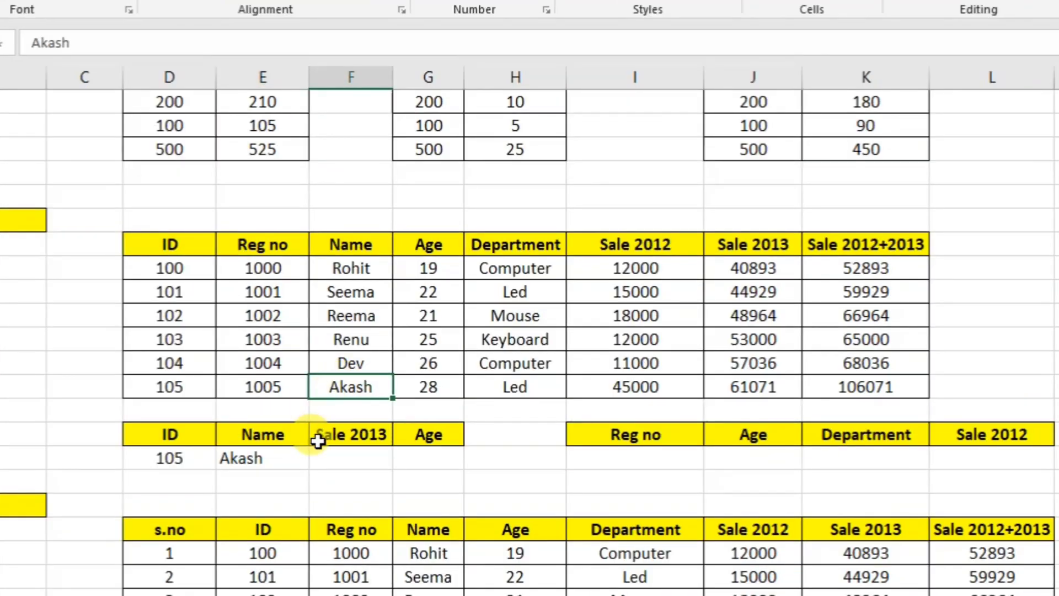
Copy the VLOOKUP formula text from E49 into cell F49 under the Sale 2013 heading, keeping its references unchanged.
{"action": "left_click", "coordinate": [349, 460]}
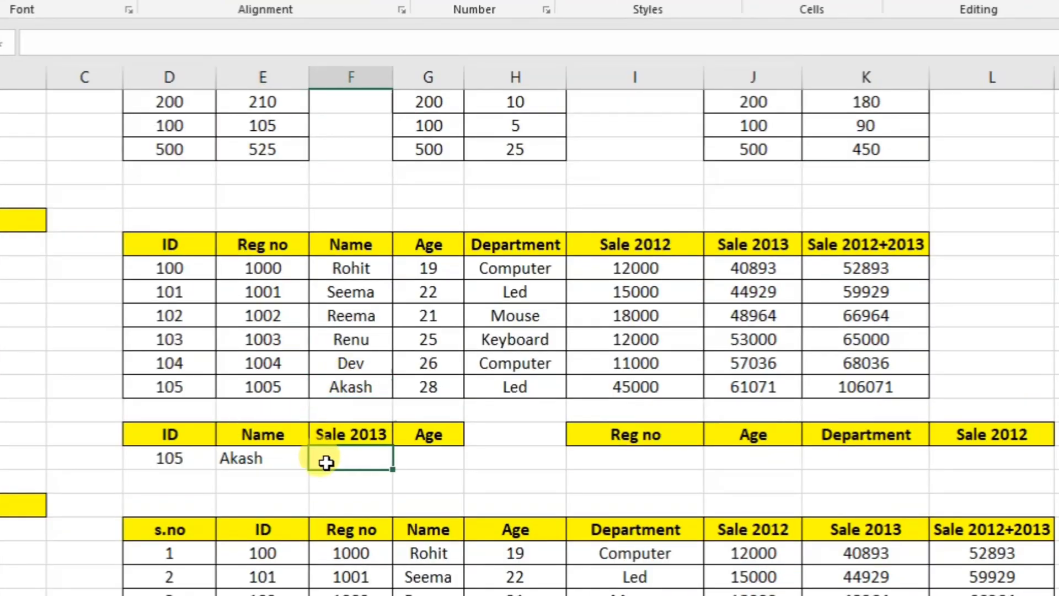
{"action": "left_click", "coordinate": [243, 462]}
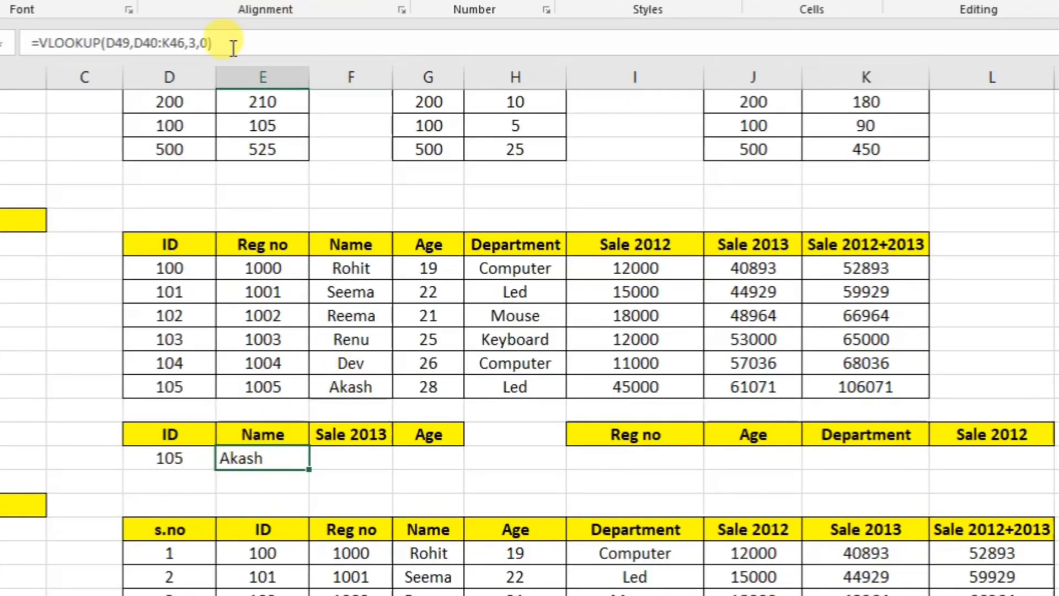
{"action": "left_click_drag", "start_coordinate": [213, 43], "coordinate": [30, 42]}
{"action": "key", "text": "ctrl+c"}
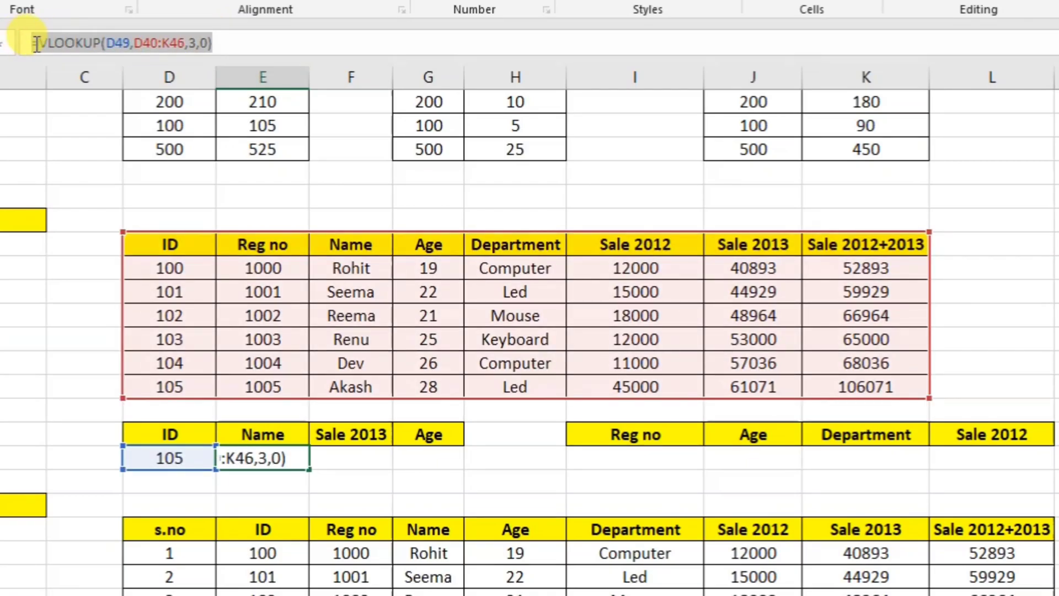
{"action": "key", "text": "Return"}
{"action": "left_click", "coordinate": [349, 459]}
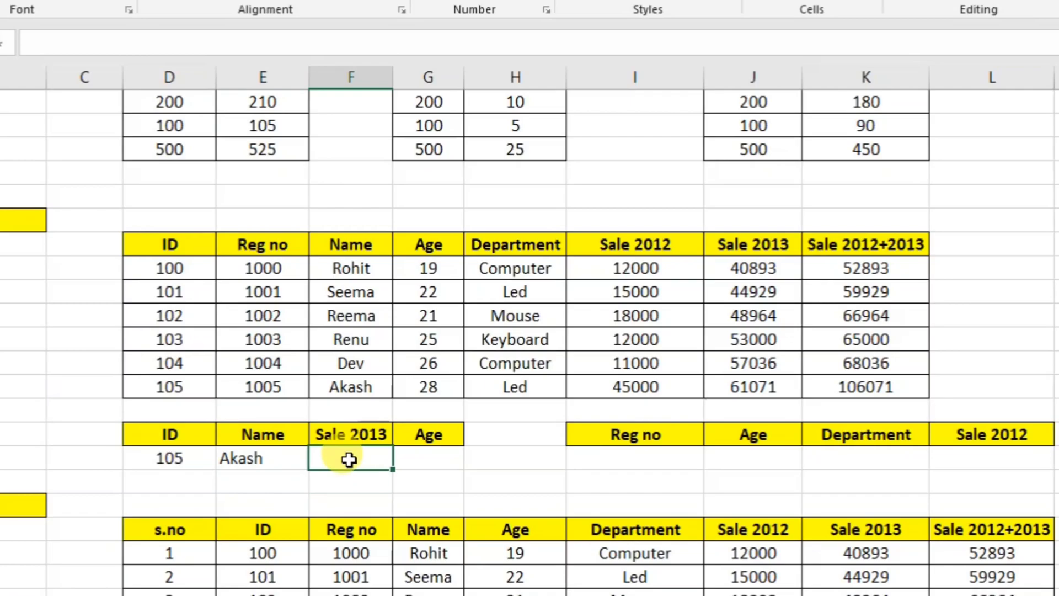
{"action": "key", "text": "ctrl+v"}
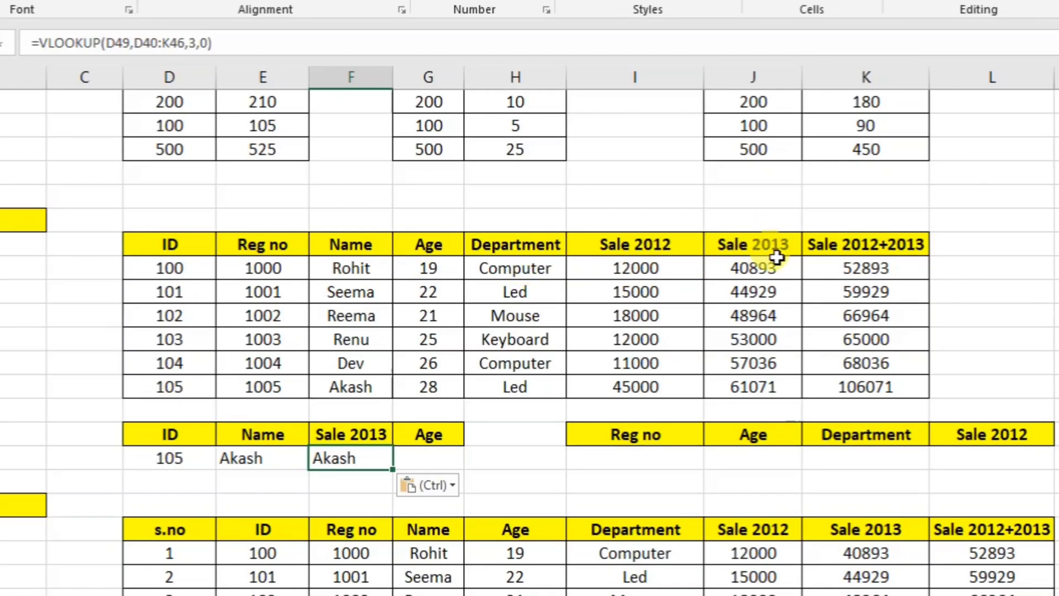
Set the column index of the VLOOKUP formula in F49 to 7 and check the result against the Sale 2013 column.
{"action": "left_click", "coordinate": [196, 43]}
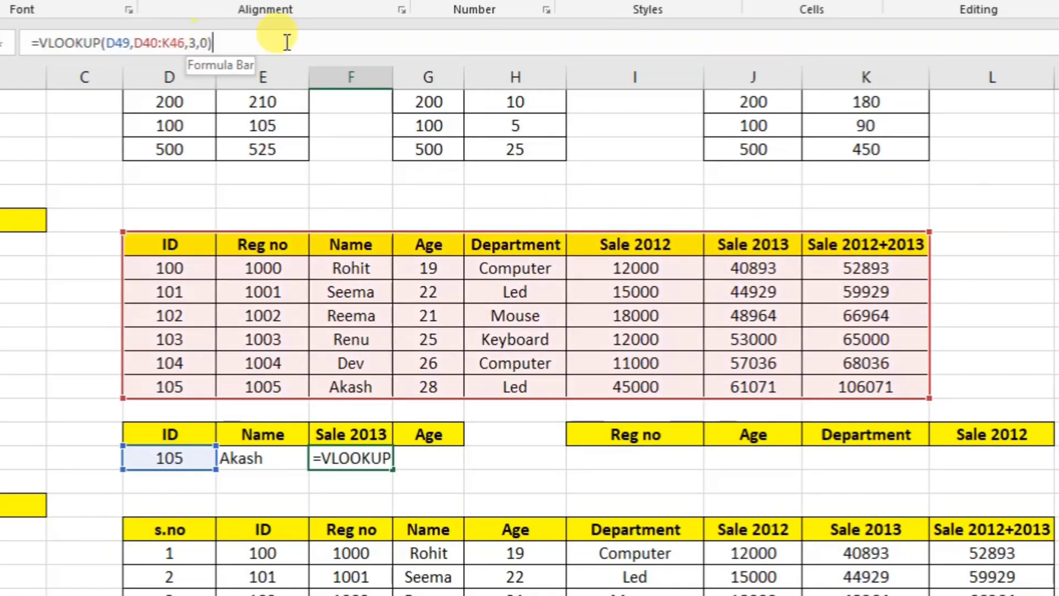
{"action": "key", "text": "BackSpace"}
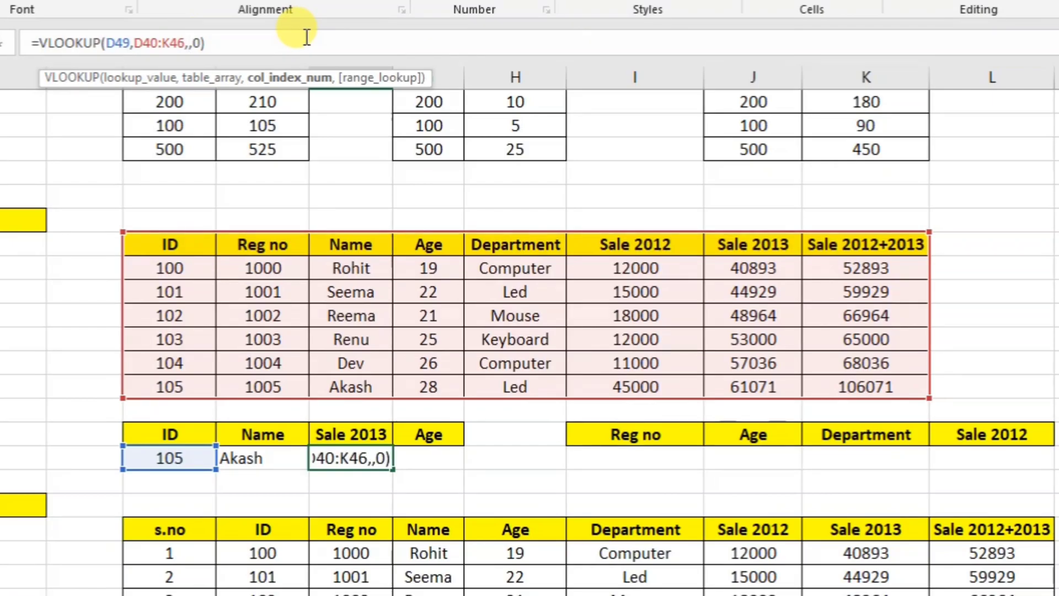
{"action": "type", "text": "7"}
{"action": "key", "text": "Return"}
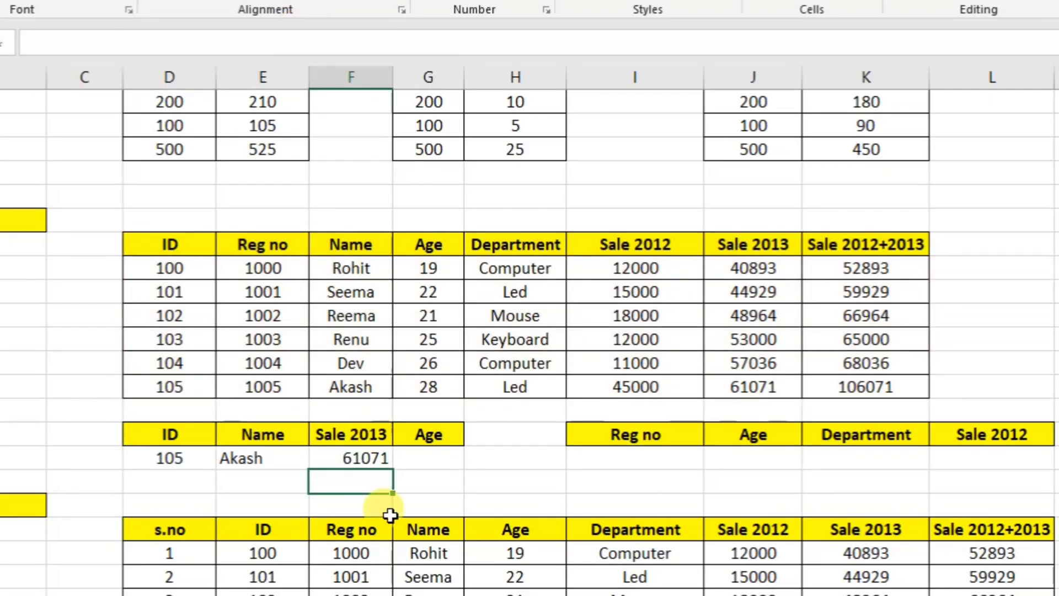
{"action": "left_click", "coordinate": [364, 460]}
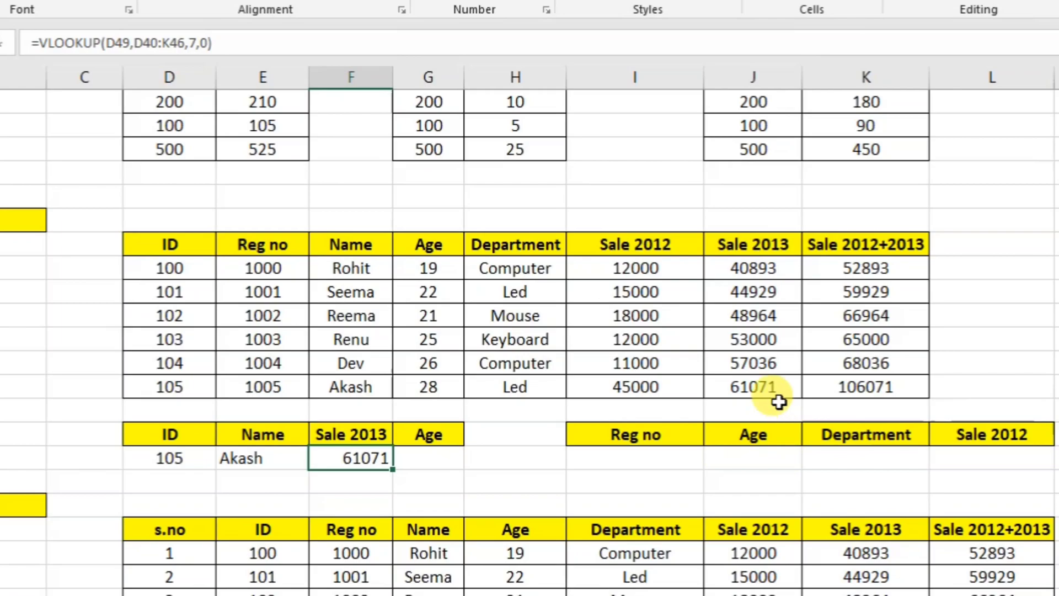
{"action": "left_click", "coordinate": [767, 391]}
Examine the Reg no, Age, Department and Sale 2012 lookup area in I48:L49 alongside the source table.
{"action": "left_click", "coordinate": [426, 458]}
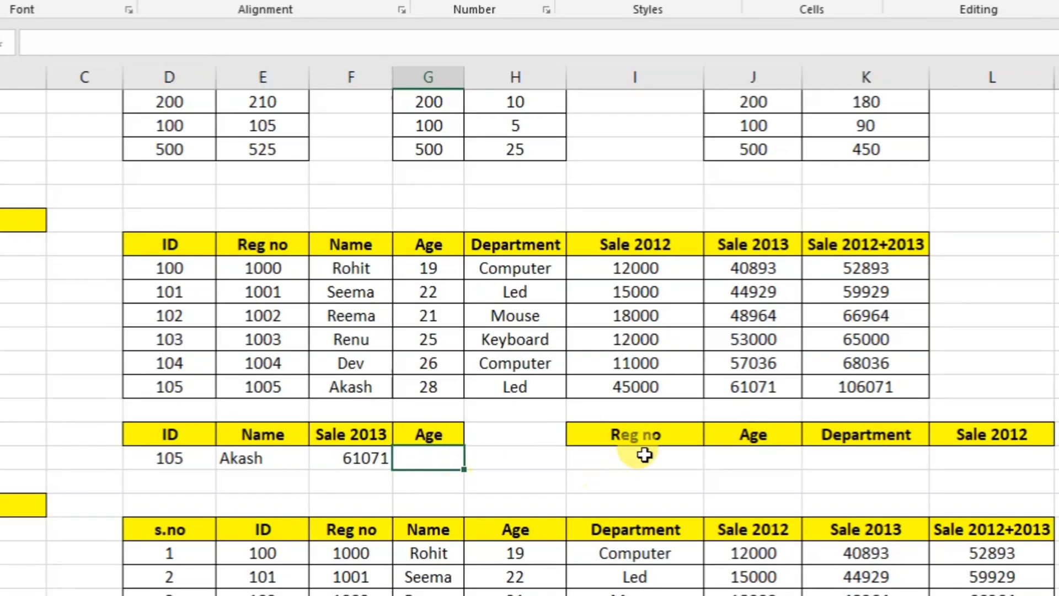
{"action": "left_click", "coordinate": [642, 437]}
{"action": "left_click", "coordinate": [636, 462]}
{"action": "left_click_drag", "start_coordinate": [753, 481], "coordinate": [1016, 459]}
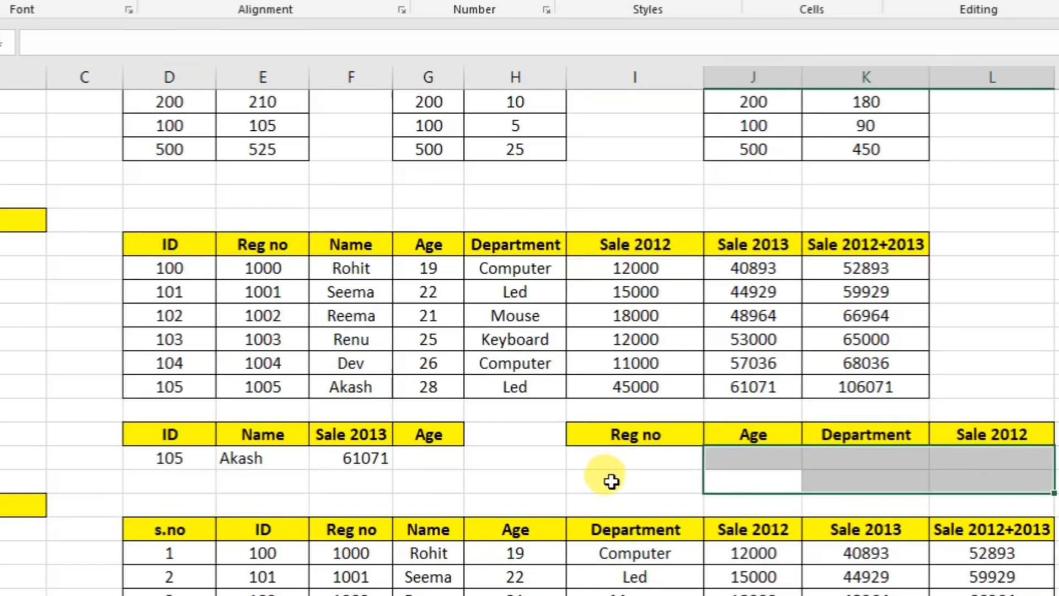
{"action": "left_click_drag", "start_coordinate": [165, 243], "coordinate": [778, 363]}
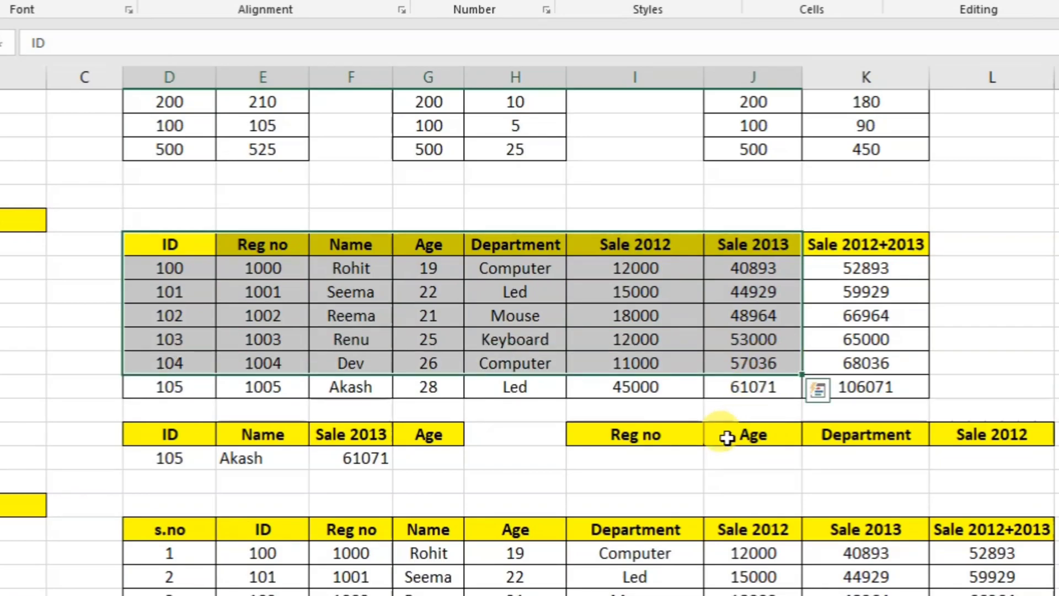
Examine the source table from Reg no onward, including the Reg no column and the headings from Name to Sale 2012+2013.
{"action": "left_click", "coordinate": [654, 460]}
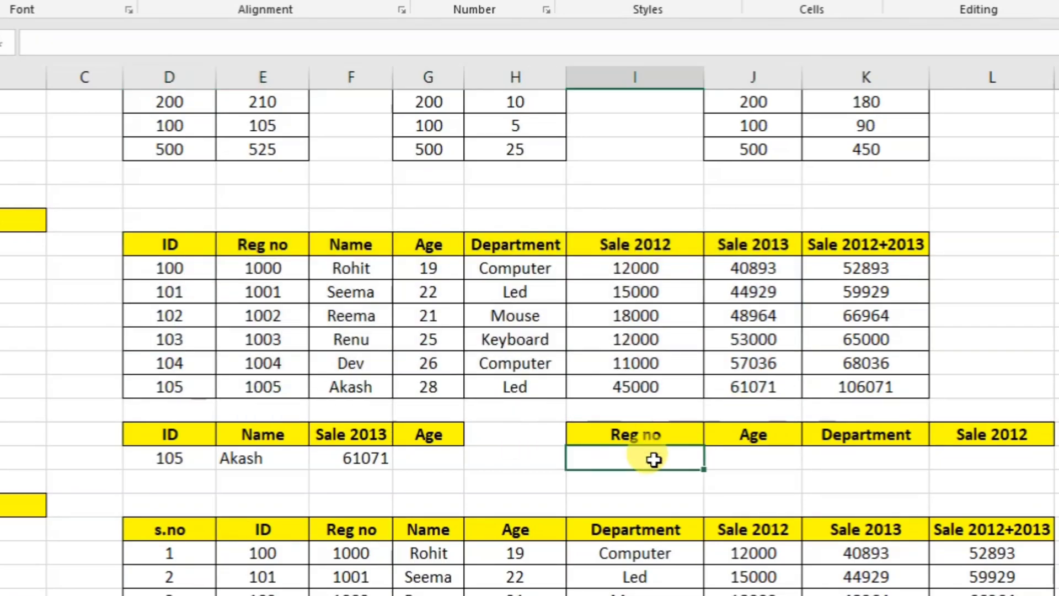
{"action": "left_click_drag", "start_coordinate": [270, 245], "coordinate": [886, 371]}
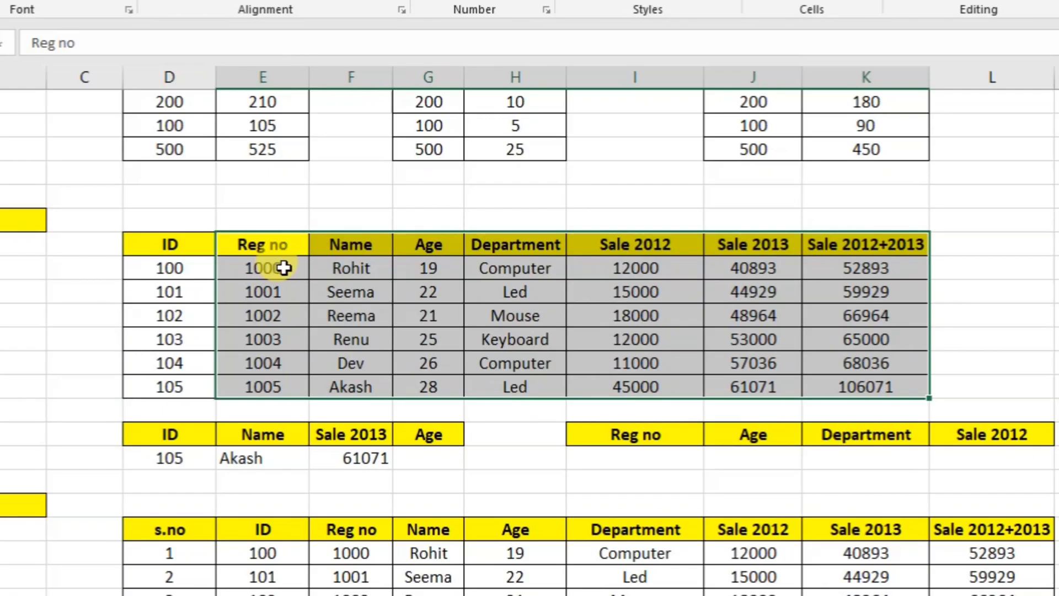
{"action": "left_click_drag", "start_coordinate": [254, 244], "coordinate": [261, 364]}
{"action": "left_click_drag", "start_coordinate": [345, 241], "coordinate": [846, 246]}
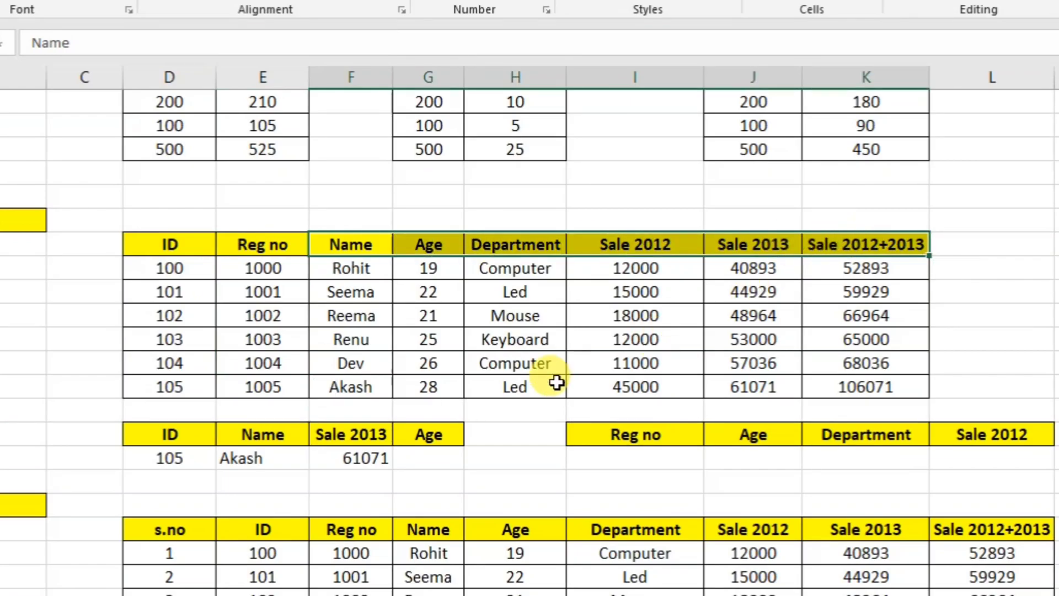
Begin a VLOOKUP formula in J49 under Age, with I49 as the lookup value and E40:K46 as the table array.
{"action": "left_click", "coordinate": [749, 465]}
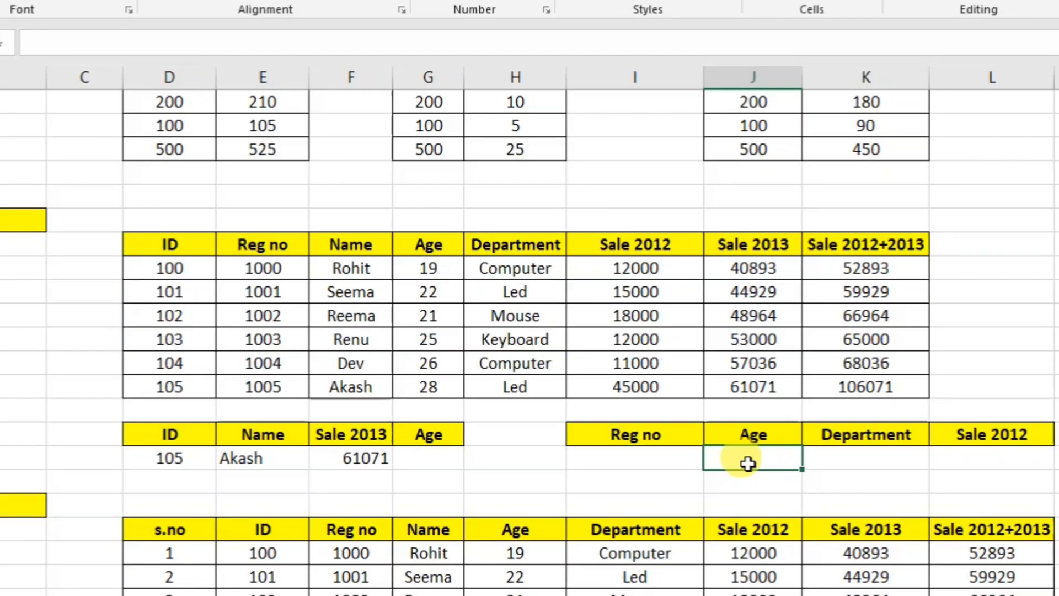
{"action": "type", "text": "="}
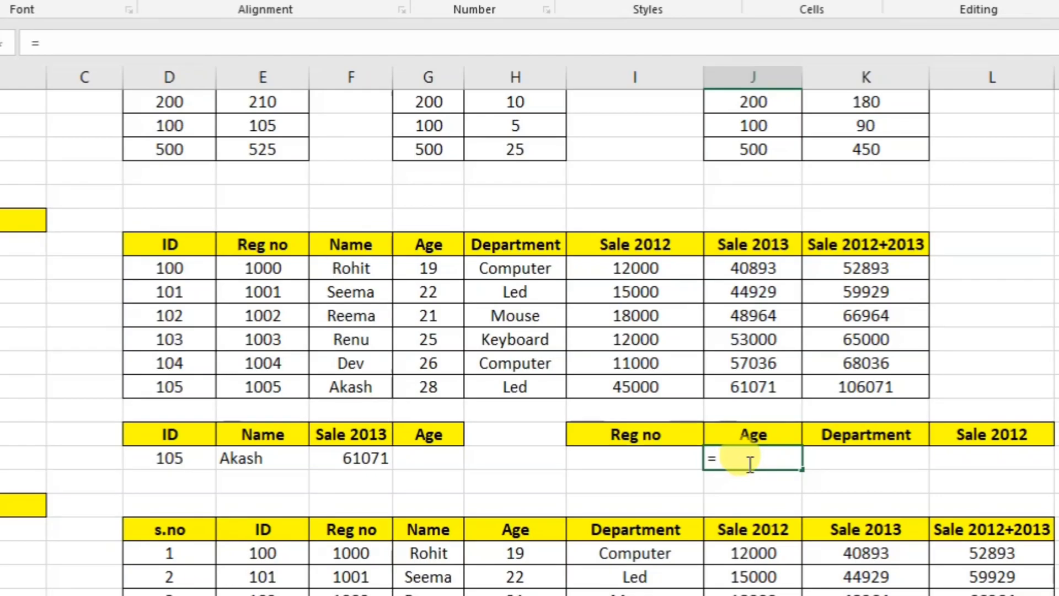
{"action": "type", "text": "vl"}
{"action": "key", "text": "Tab"}
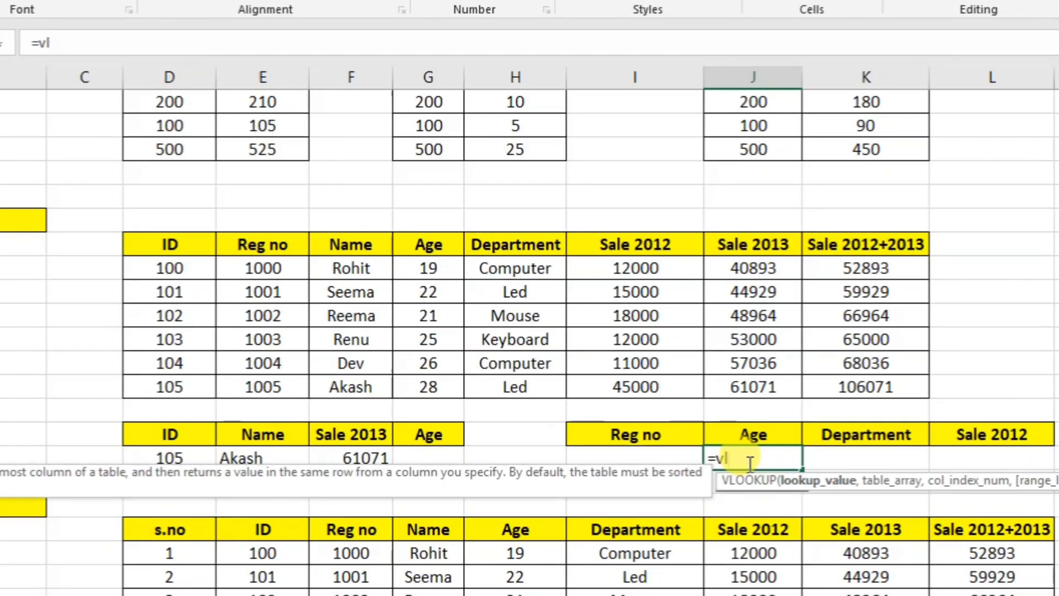
{"action": "left_click", "coordinate": [638, 458]}
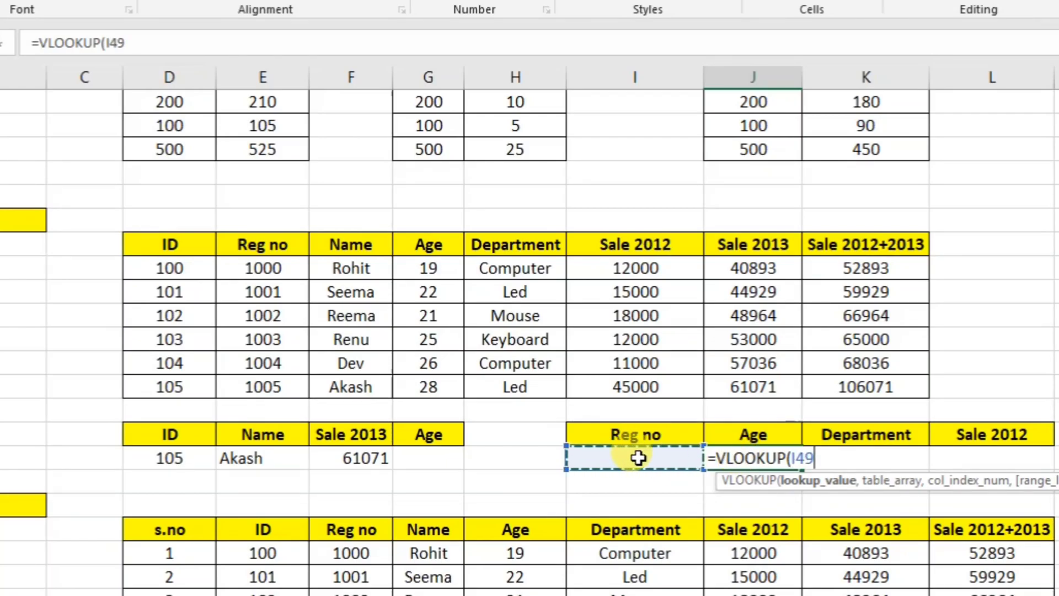
{"action": "type", "text": ","}
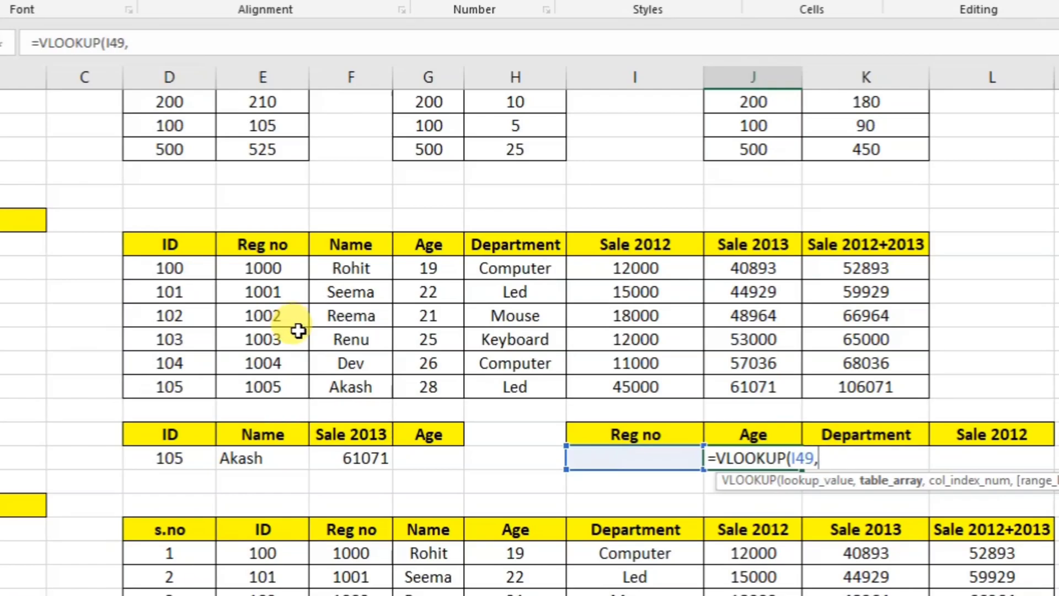
{"action": "left_click_drag", "start_coordinate": [265, 244], "coordinate": [870, 391]}
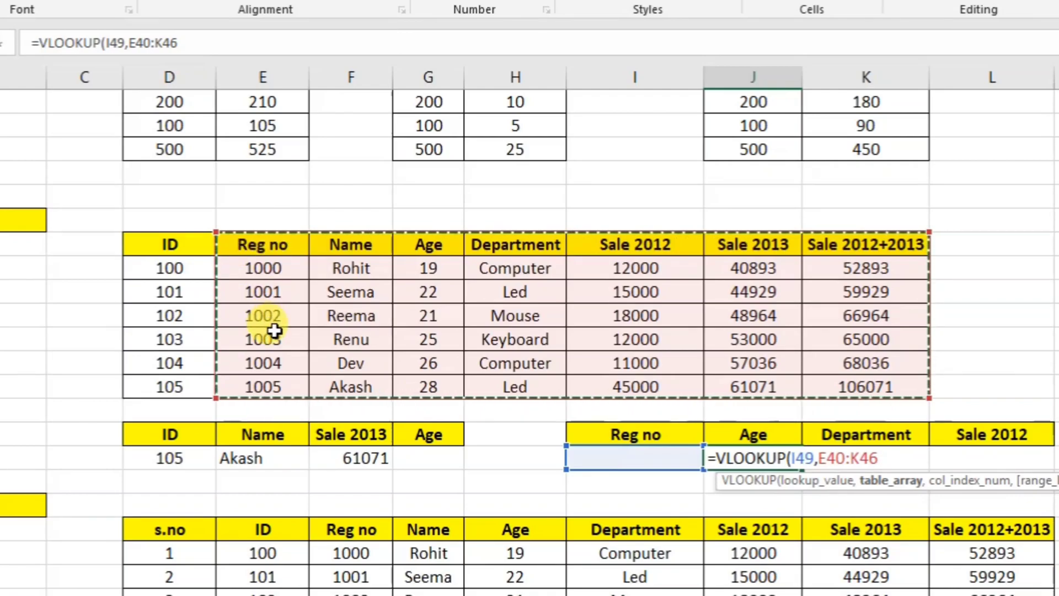
Complete the Age VLOOKUP in J49 for I49 over E40:K46 with column index 3 and exact-match argument 0.
{"action": "type", "text": ",3"}
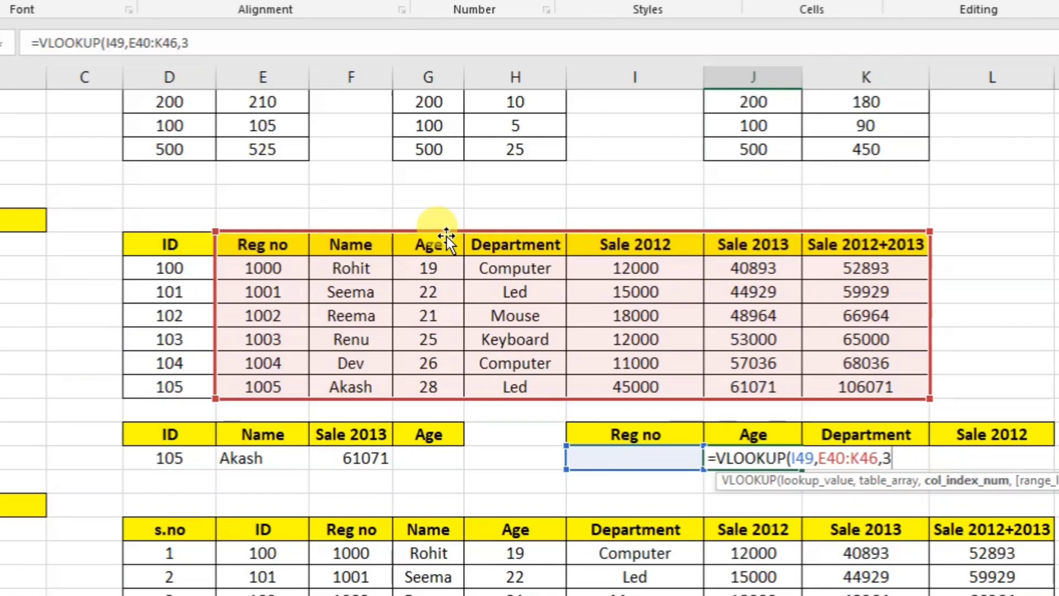
{"action": "type", "text": ",0"}
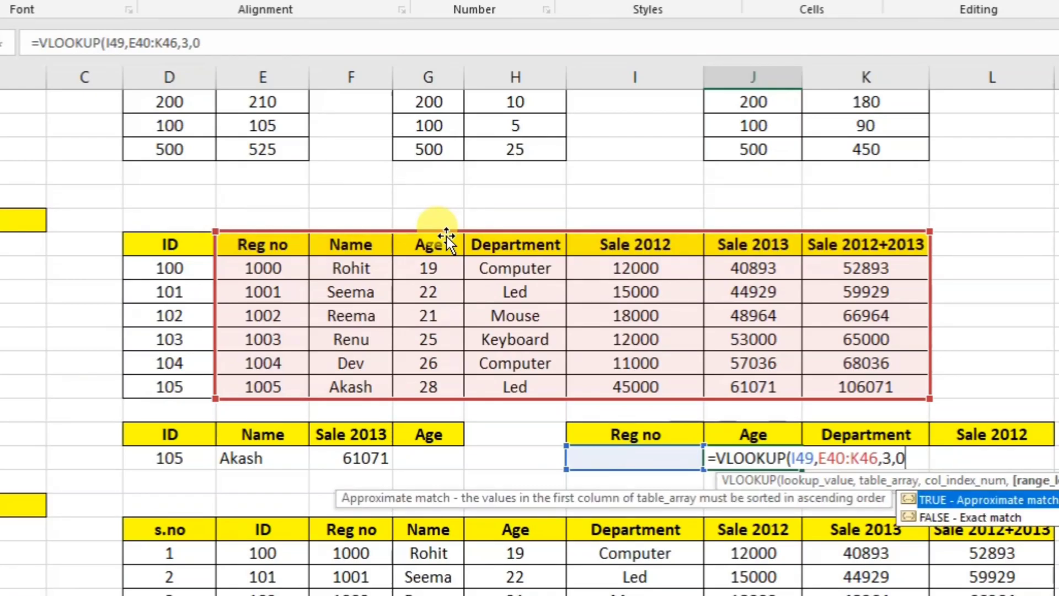
{"action": "key", "text": "Return"}
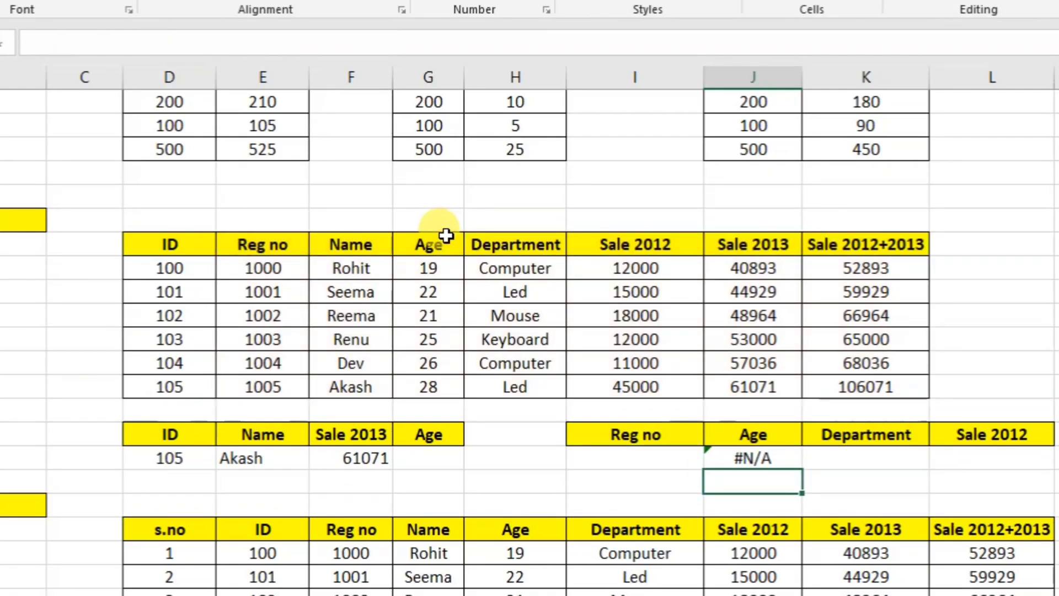
Enter 1000 as the Reg no lookup value in I49 and compare the returned Age with the source table.
{"action": "left_click", "coordinate": [628, 459]}
{"action": "double_click", "coordinate": [629, 460]}
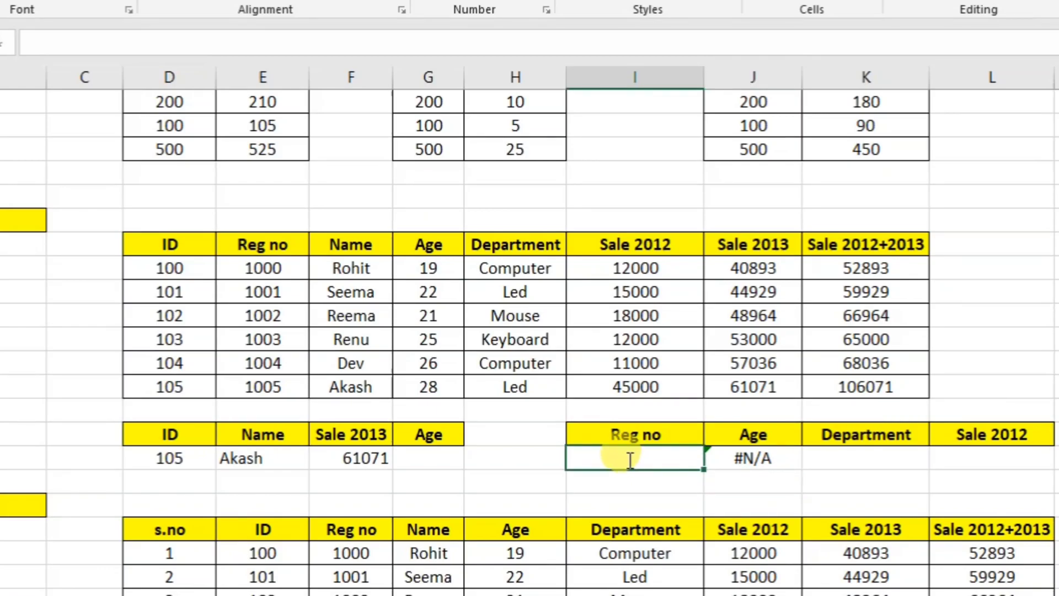
{"action": "key", "text": "Return"}
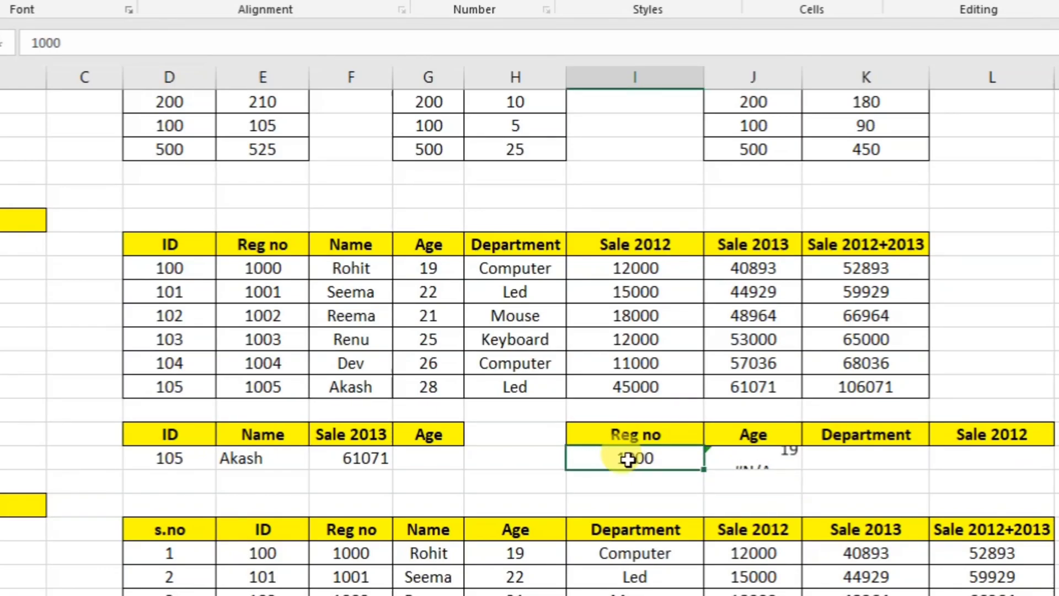
{"action": "left_click", "coordinate": [433, 270]}
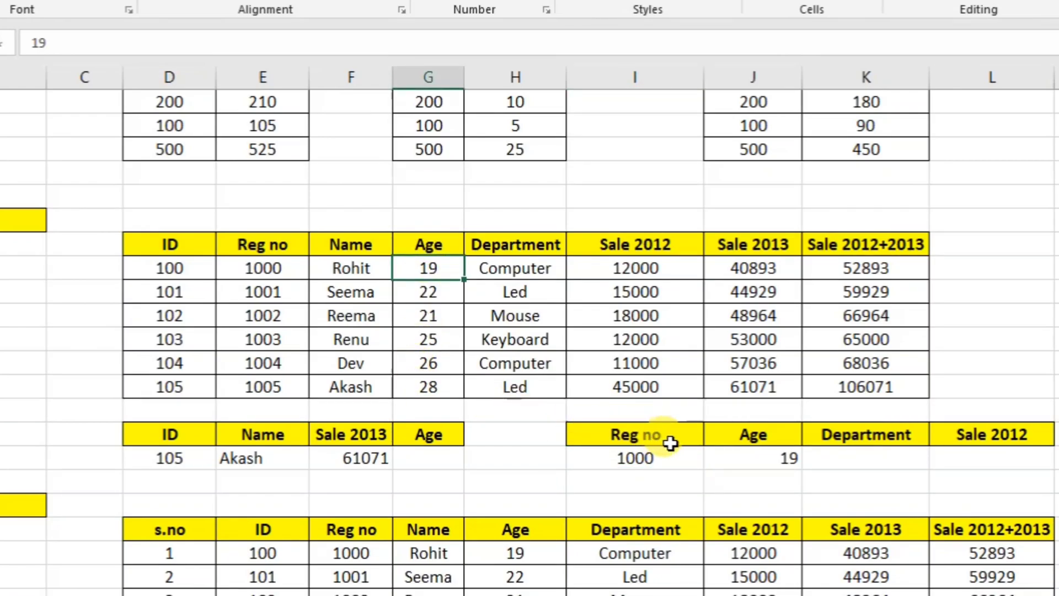
Examine the 7.Hlookup section's data table, from the s.no, ID and Reg no columns across to the sales figures.
{"action": "left_click", "coordinate": [859, 464]}
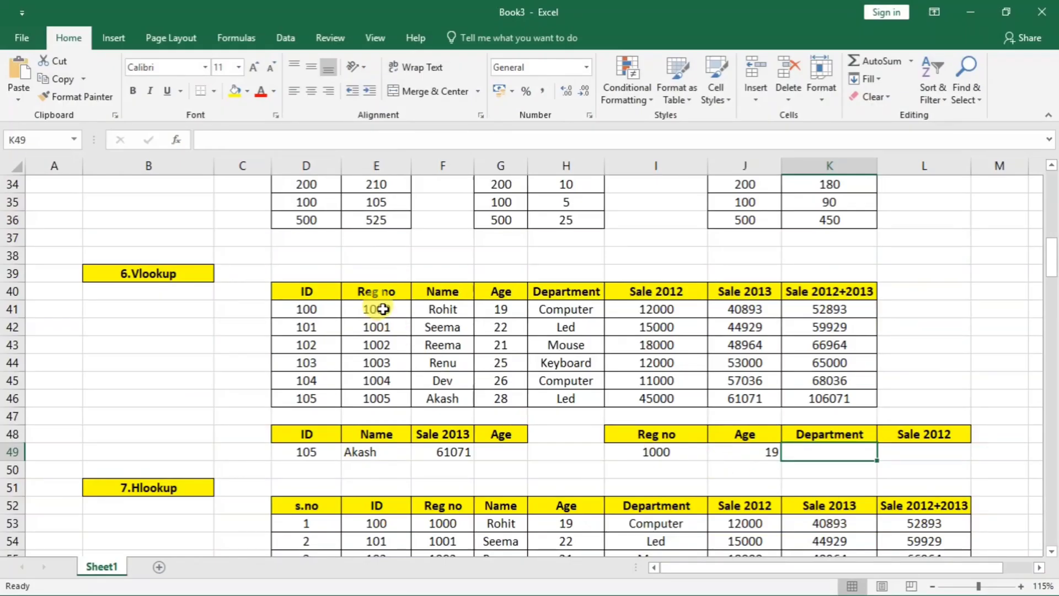
{"action": "scroll", "coordinate": [272, 269], "scroll_direction": "down", "scroll_amount": 2}
{"action": "scroll", "coordinate": [382, 309], "scroll_direction": "down", "scroll_amount": 2}
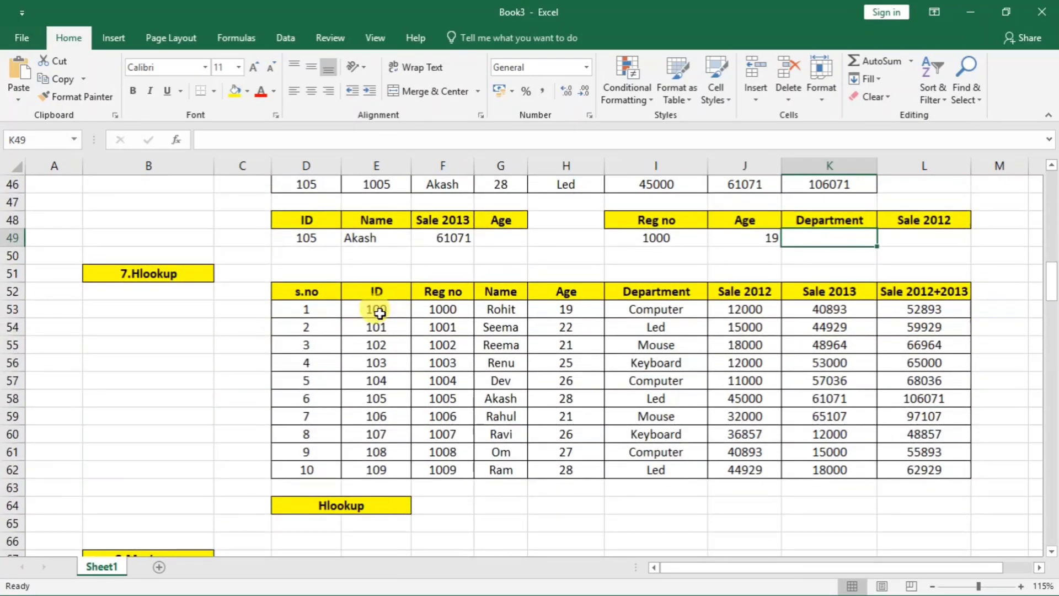
{"action": "left_click", "coordinate": [177, 274]}
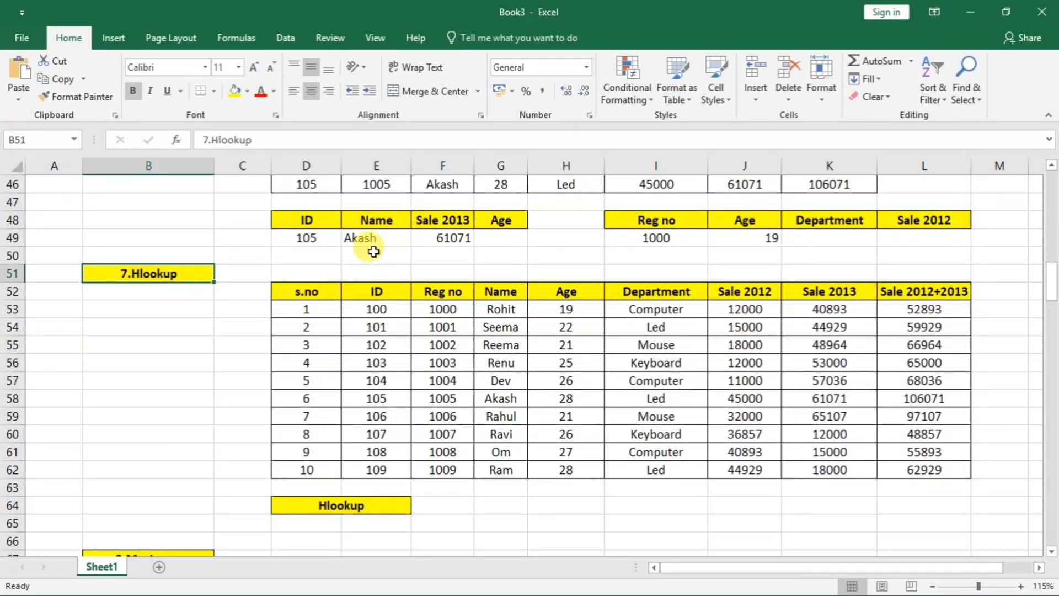
{"action": "left_click", "coordinate": [430, 225]}
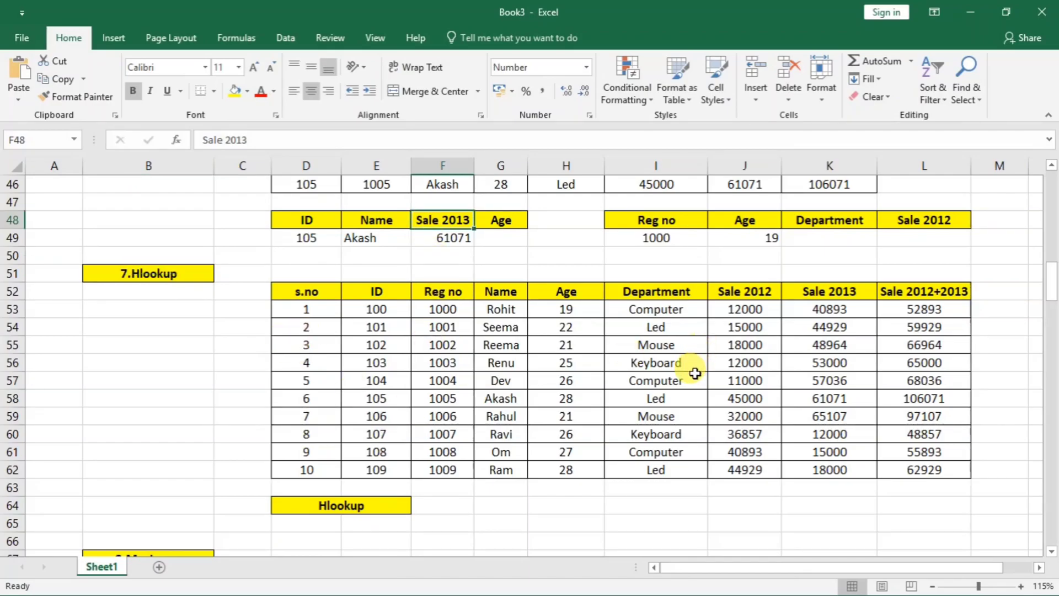
{"action": "scroll", "coordinate": [694, 379], "scroll_direction": "down", "scroll_amount": 1}
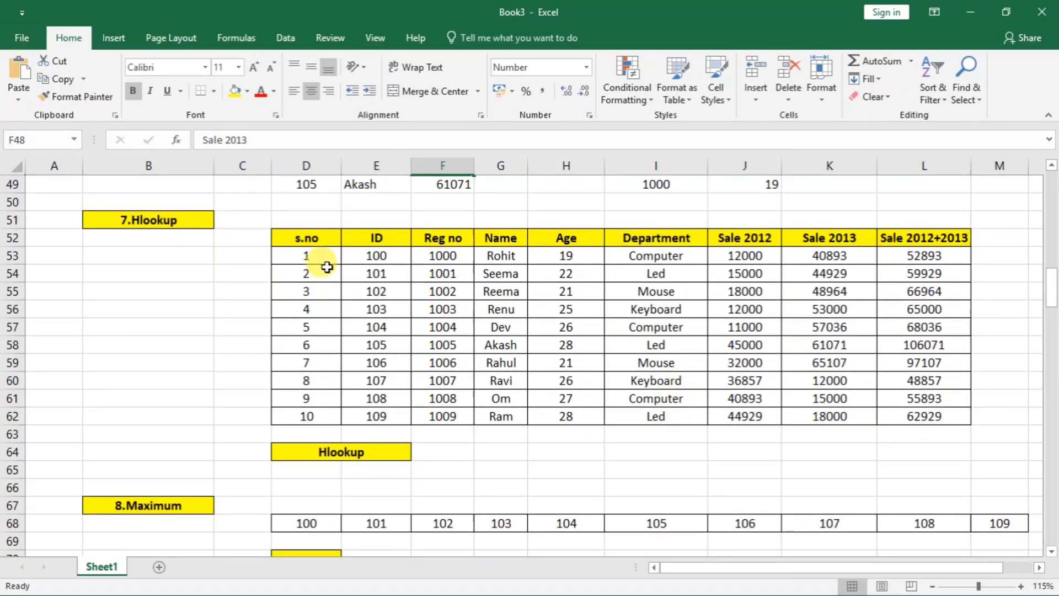
{"action": "left_click_drag", "start_coordinate": [327, 251], "coordinate": [327, 345]}
{"action": "left_click_drag", "start_coordinate": [395, 237], "coordinate": [407, 341]}
{"action": "left_click_drag", "start_coordinate": [451, 234], "coordinate": [772, 330]}
{"action": "left_click", "coordinate": [363, 452]}
{"action": "left_click_drag", "start_coordinate": [399, 368], "coordinate": [677, 362]}
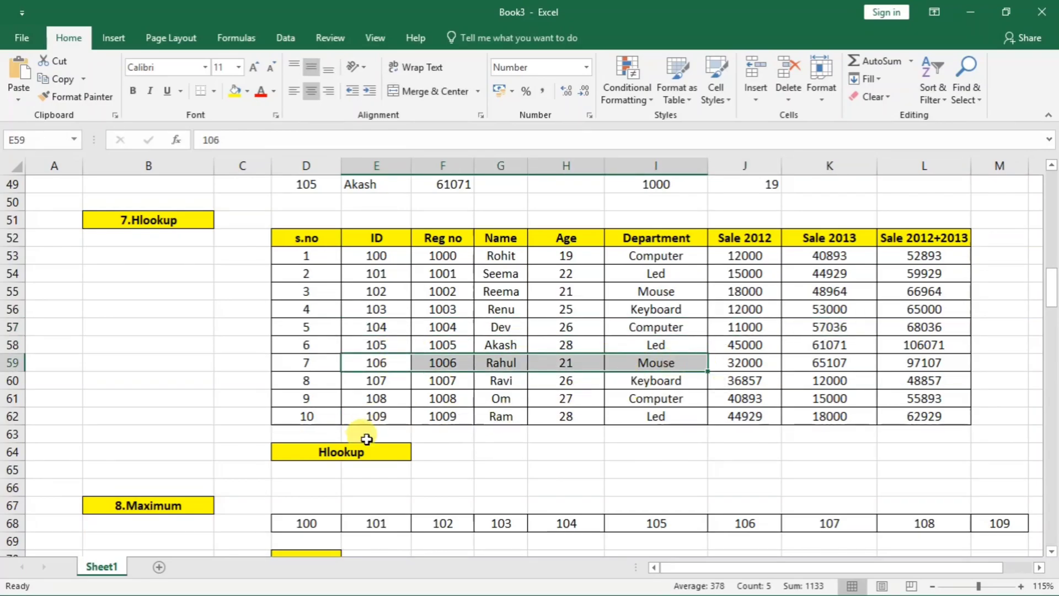
Enter an exact-match HLOOKUP in E65 that looks up D65 in D52:L62 with row index 3 and range lookup 0.
{"action": "left_click", "coordinate": [386, 470]}
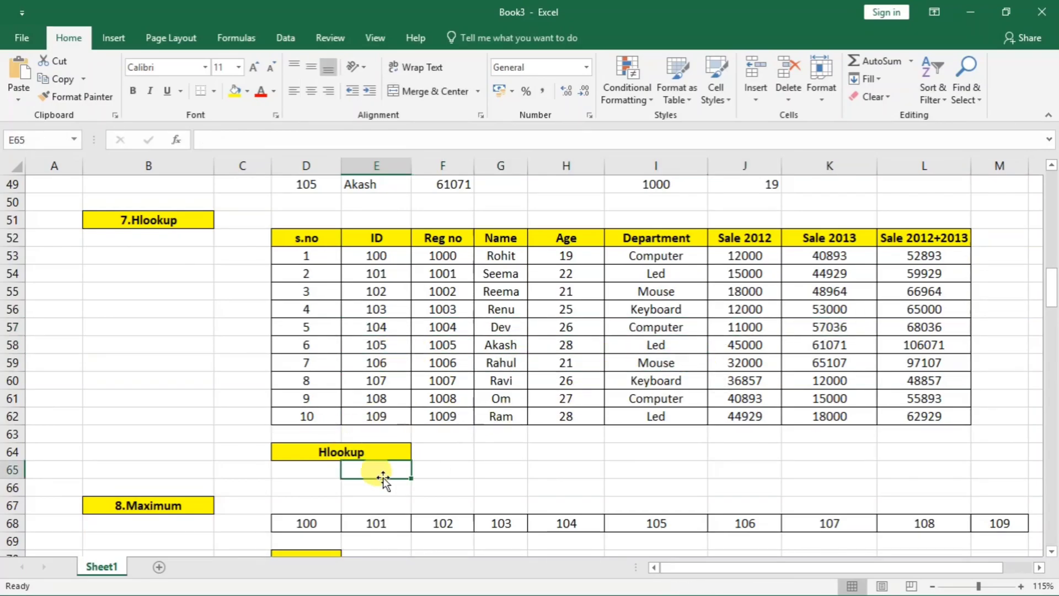
{"action": "type", "text": "="}
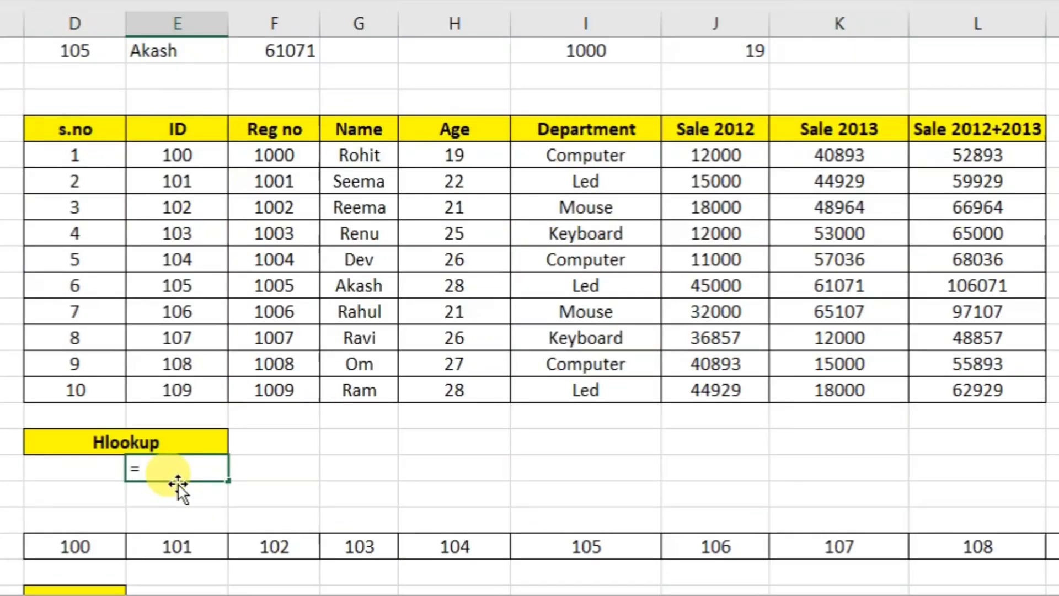
{"action": "type", "text": "hlo"}
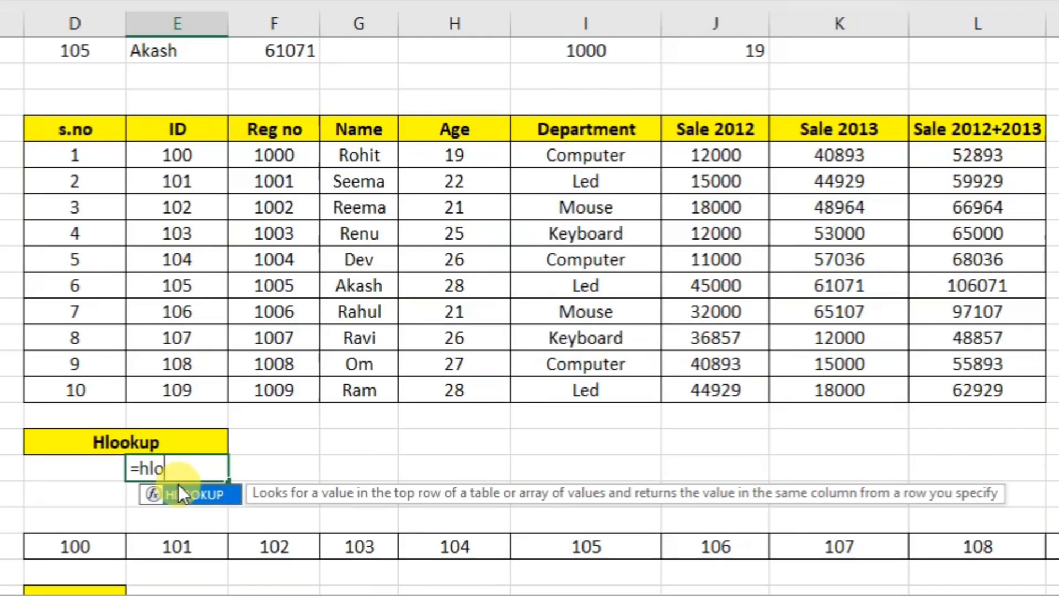
{"action": "key", "text": "Tab"}
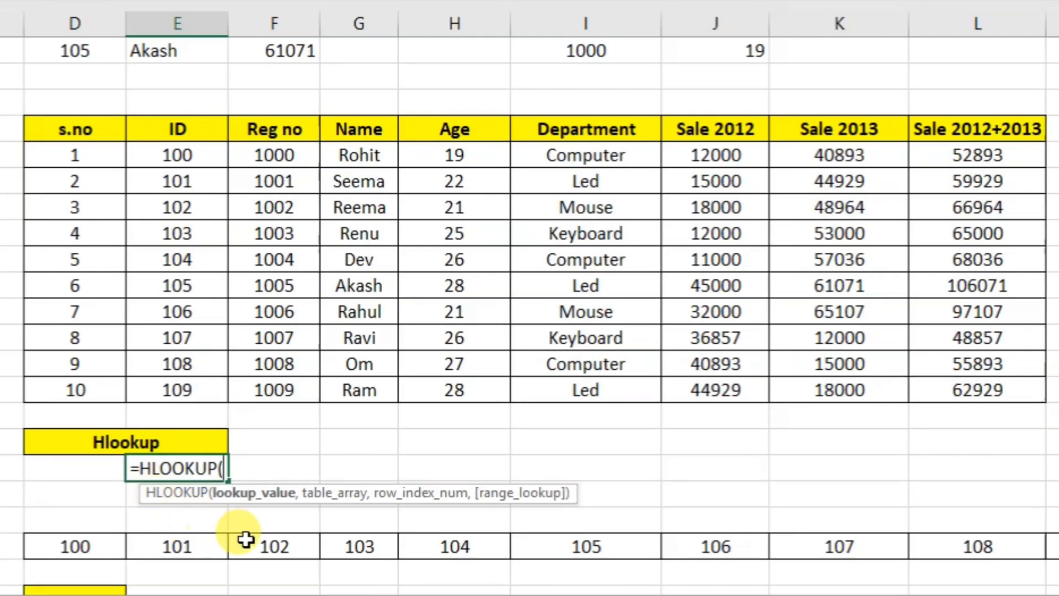
{"action": "left_click", "coordinate": [60, 473]}
{"action": "type", "text": ","}
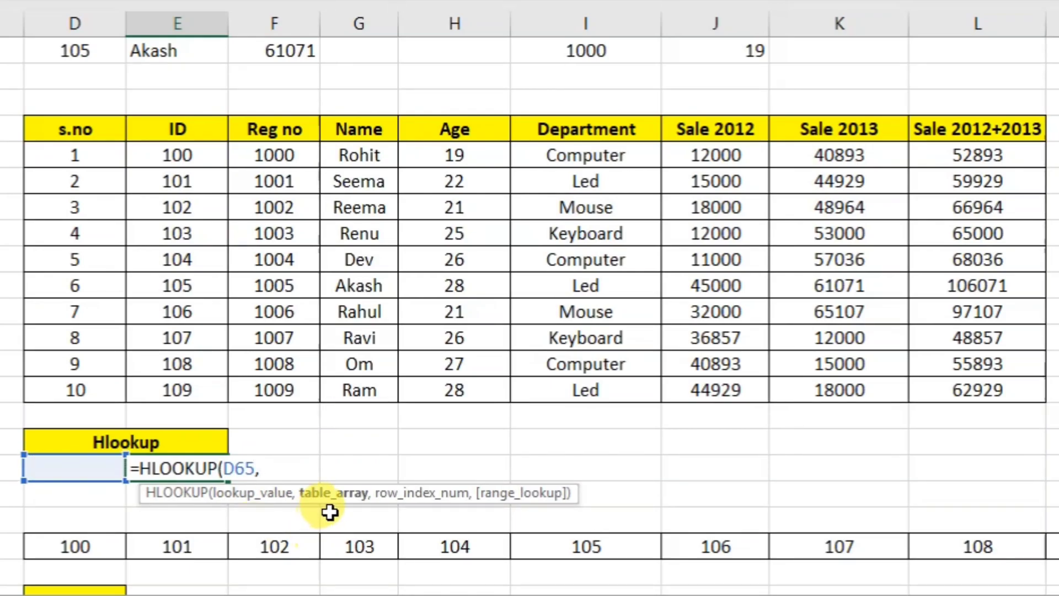
{"action": "left_click_drag", "start_coordinate": [77, 134], "coordinate": [1005, 378]}
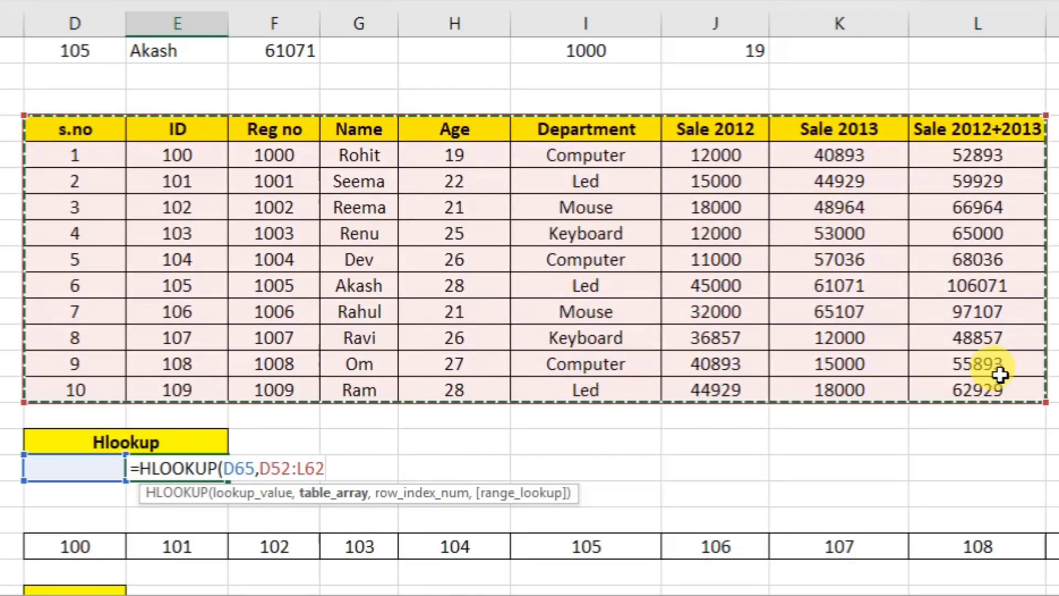
{"action": "type", "text": ",3,0"}
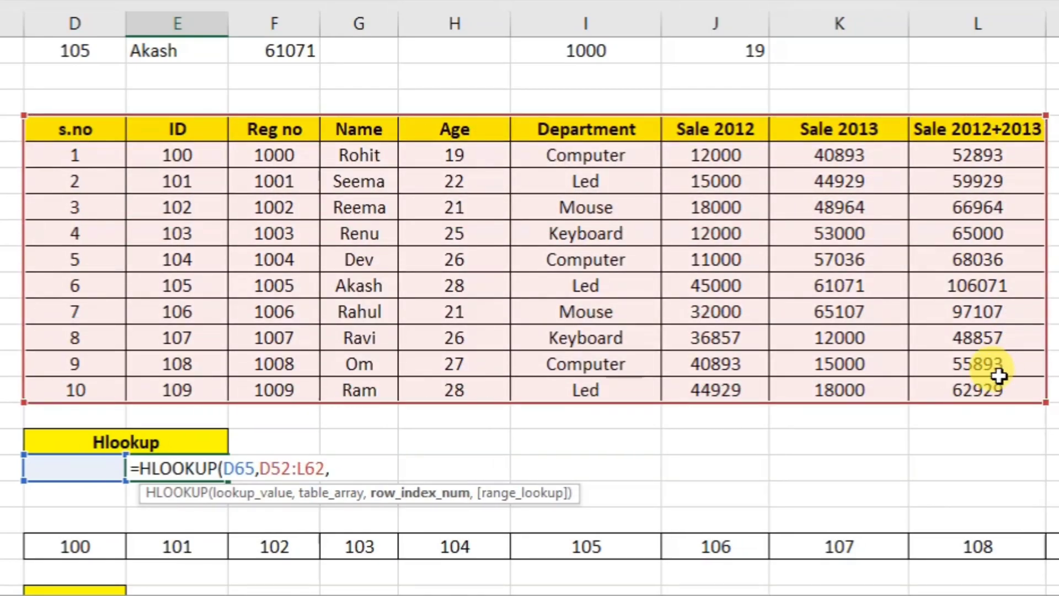
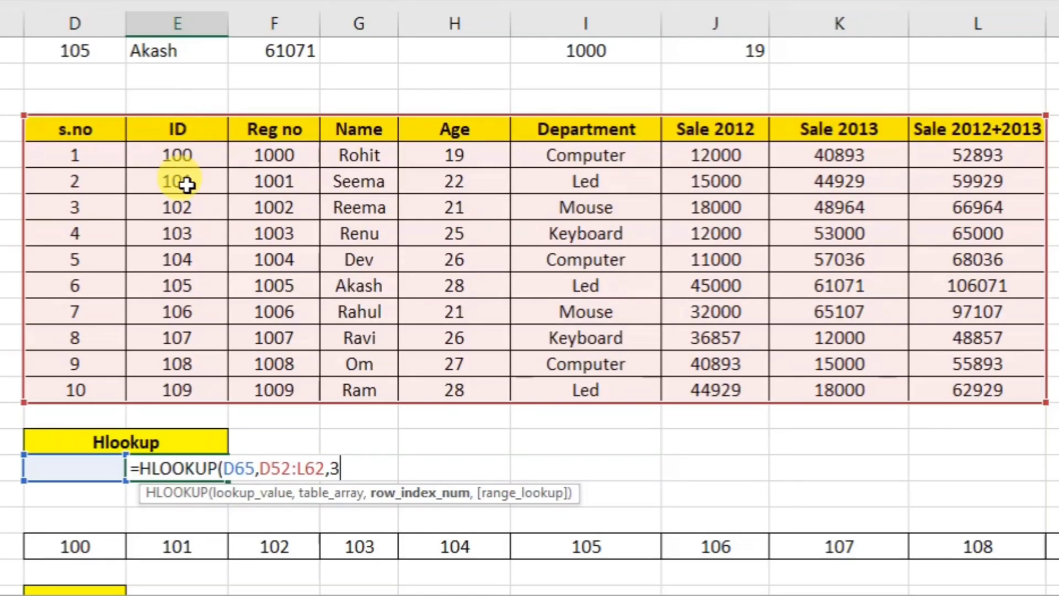
{"action": "type", "text": ",0"}
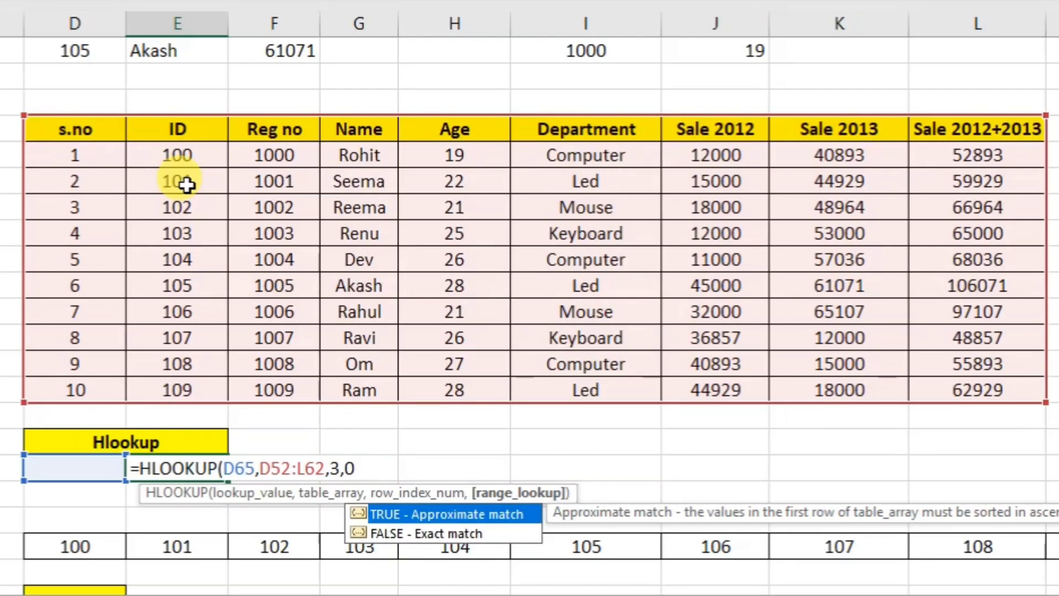
{"action": "key", "text": "Return"}
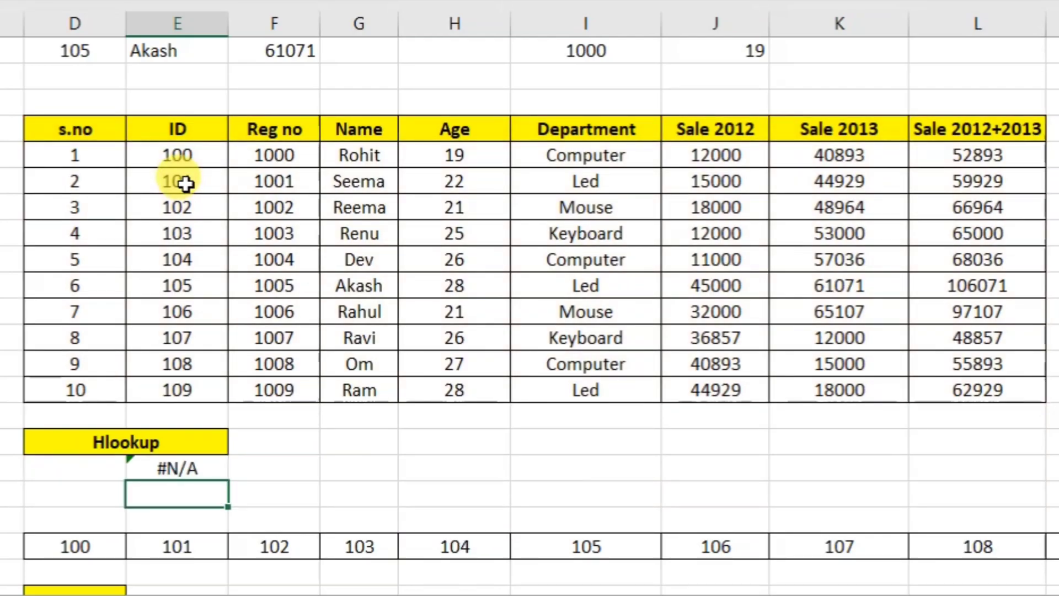
Try 101 as the HLOOKUP lookup value in D65.
{"action": "left_click", "coordinate": [61, 464]}
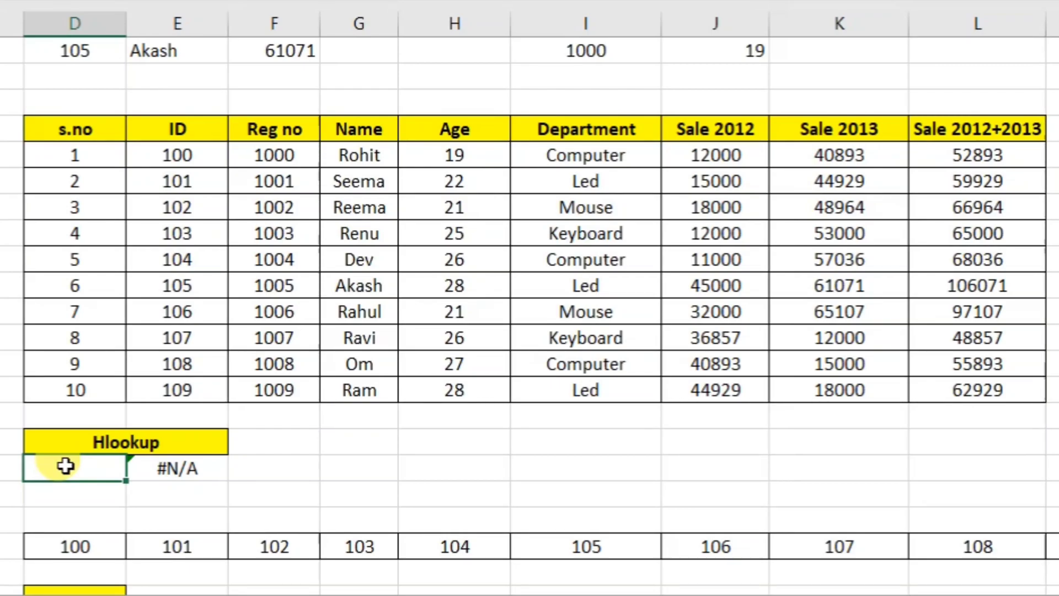
{"action": "double_click", "coordinate": [66, 466]}
{"action": "type", "text": "101"}
{"action": "key", "text": "Return"}
{"action": "left_click", "coordinate": [60, 466]}
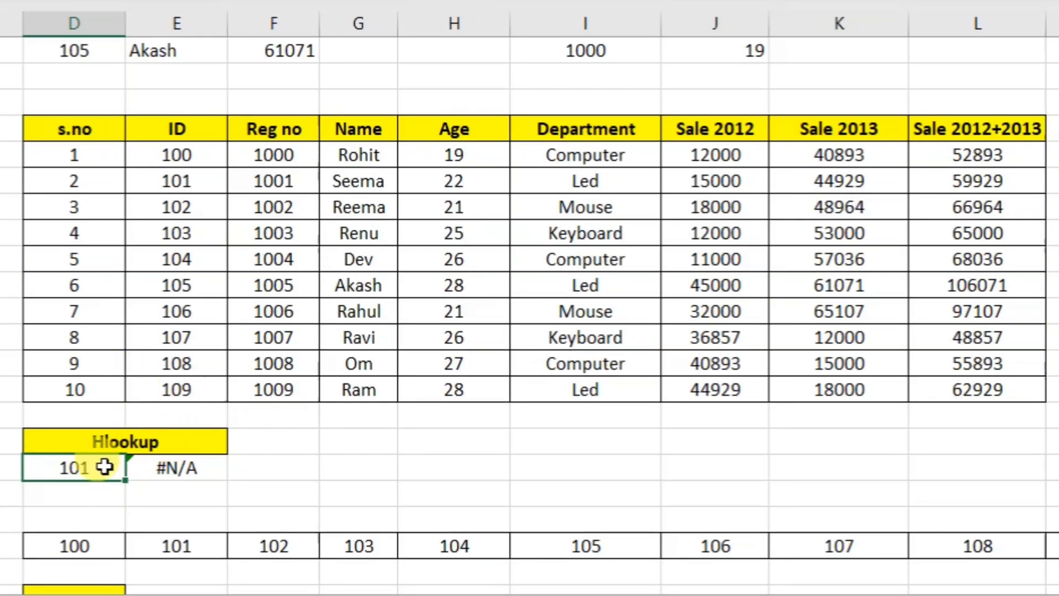
Review the table's column headers, set the lookup value in D65 to ID, and check the HLOOKUP result in E65.
{"action": "left_click", "coordinate": [203, 189]}
{"action": "left_click", "coordinate": [280, 135]}
{"action": "left_click", "coordinate": [356, 126]}
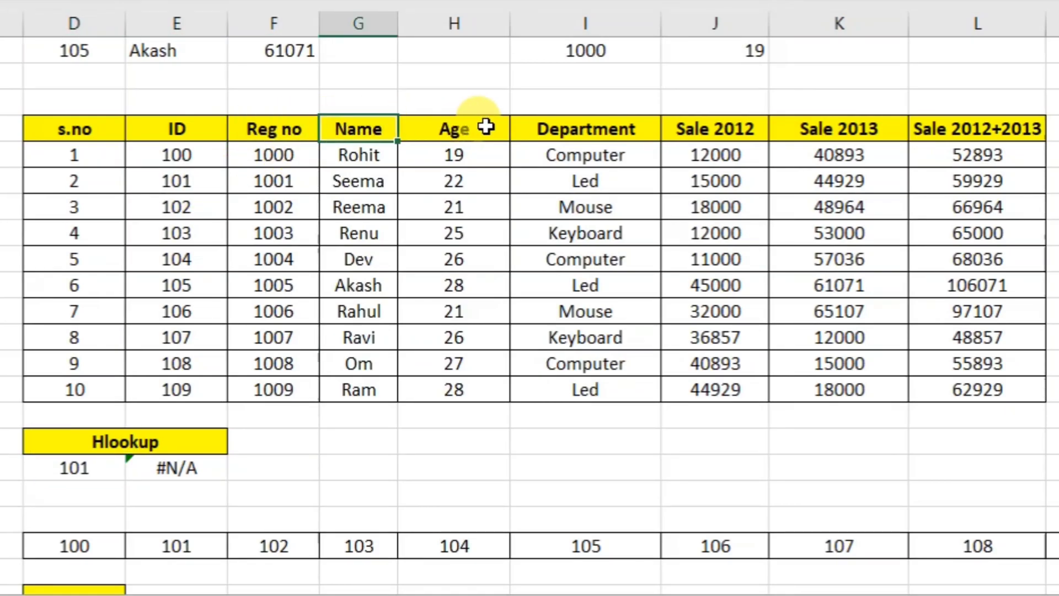
{"action": "left_click", "coordinate": [499, 133]}
{"action": "left_click", "coordinate": [687, 137]}
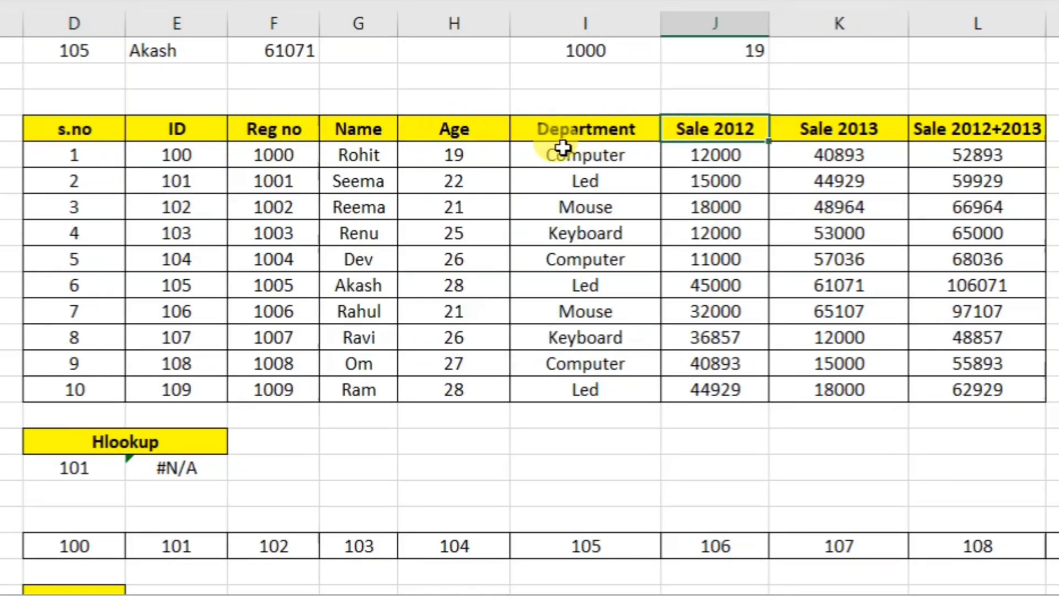
{"action": "left_click", "coordinate": [66, 469]}
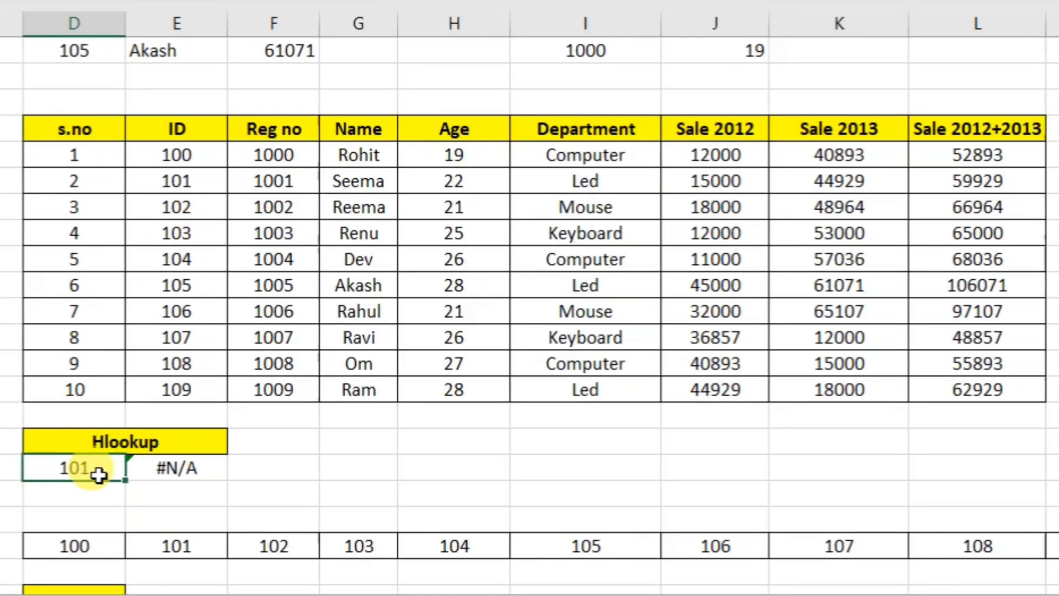
{"action": "key", "text": "Return"}
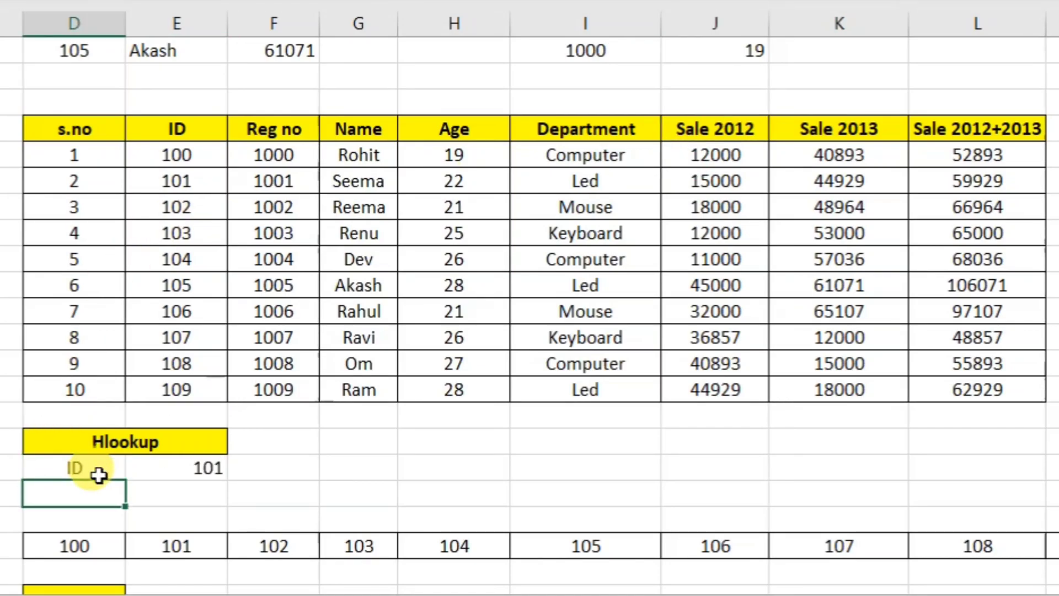
{"action": "left_click", "coordinate": [210, 467]}
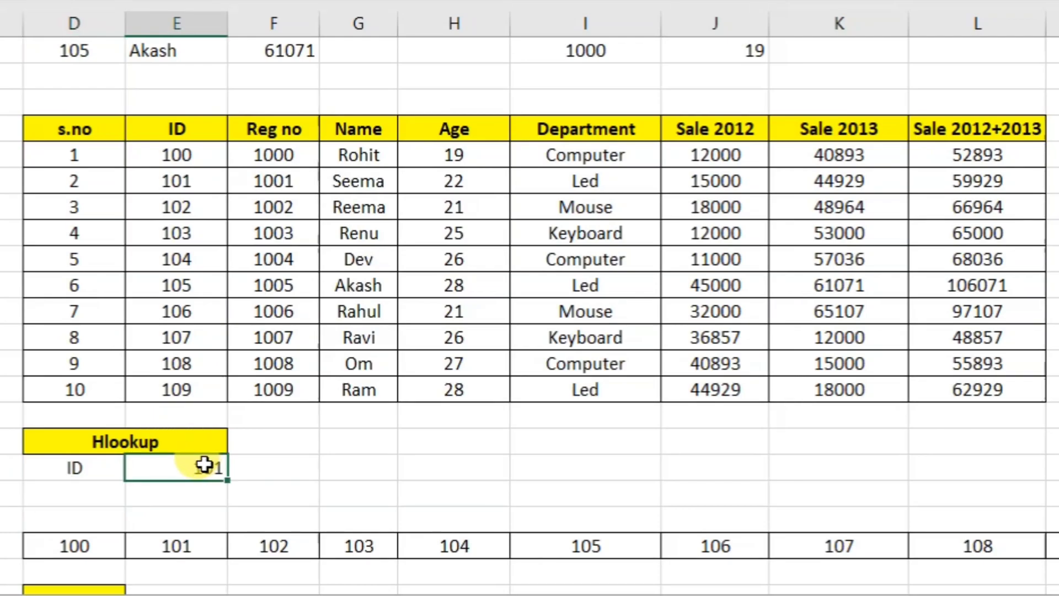
Set the lookup value in D65 to Age and compare the HLOOKUP result with the table's second data row.
{"action": "left_click", "coordinate": [483, 127]}
{"action": "left_click", "coordinate": [101, 466]}
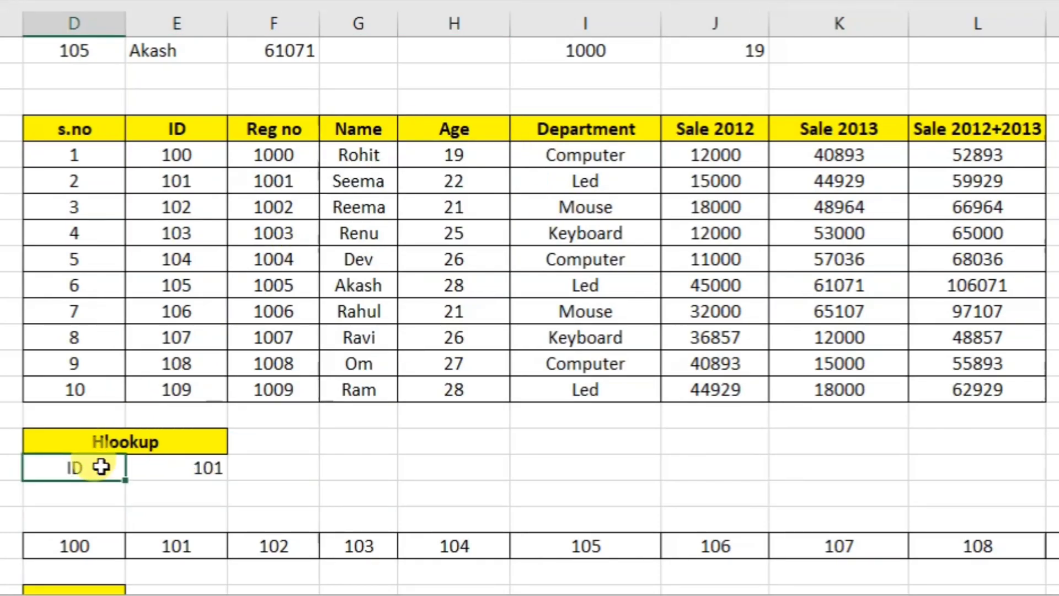
{"action": "type", "text": "Age"}
{"action": "key", "text": "Return"}
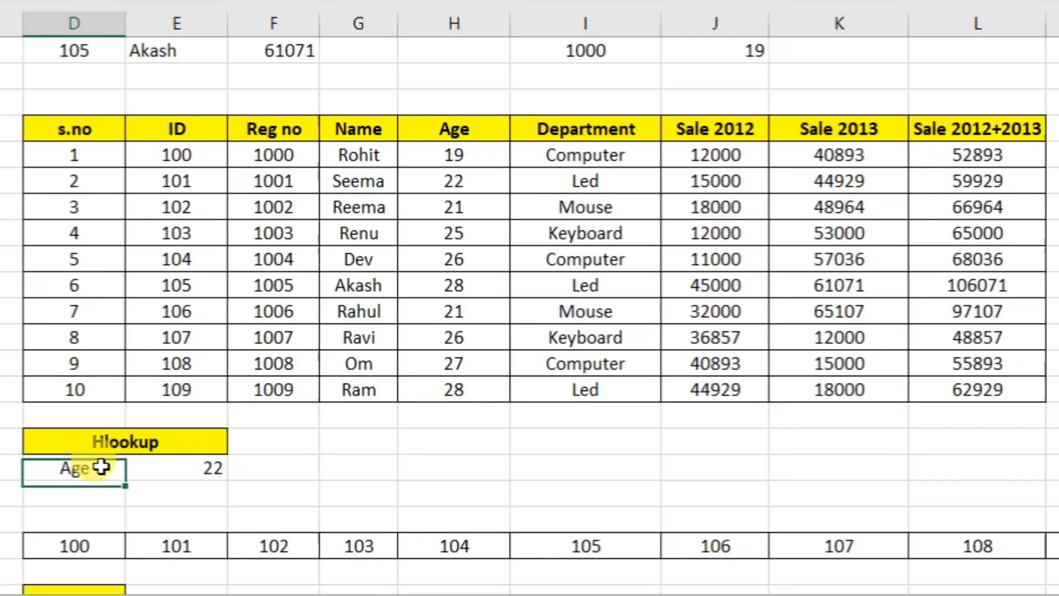
{"action": "left_click", "coordinate": [209, 475]}
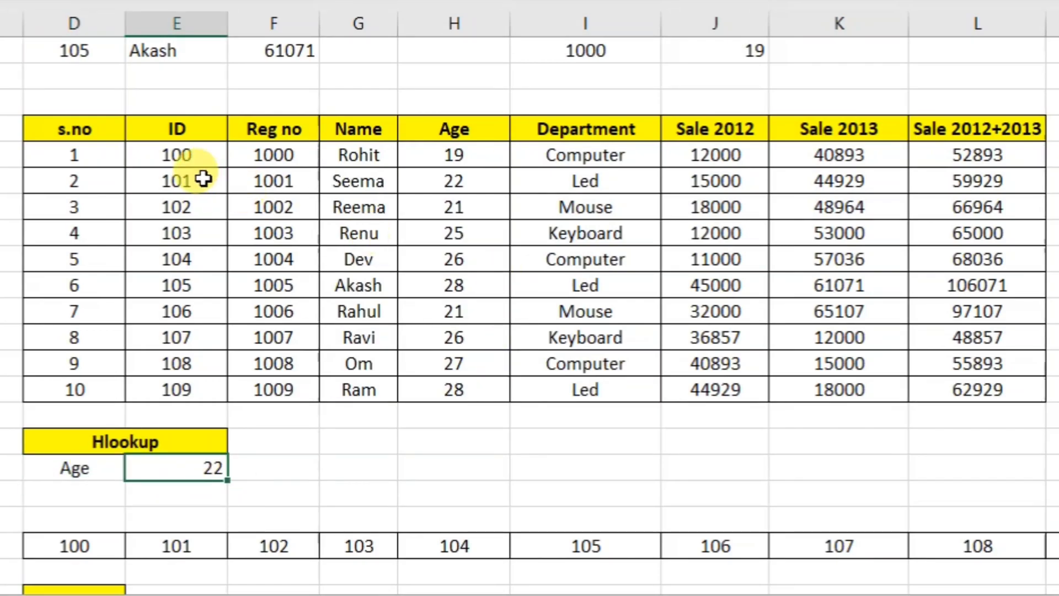
{"action": "left_click", "coordinate": [208, 178]}
{"action": "left_click", "coordinate": [503, 182]}
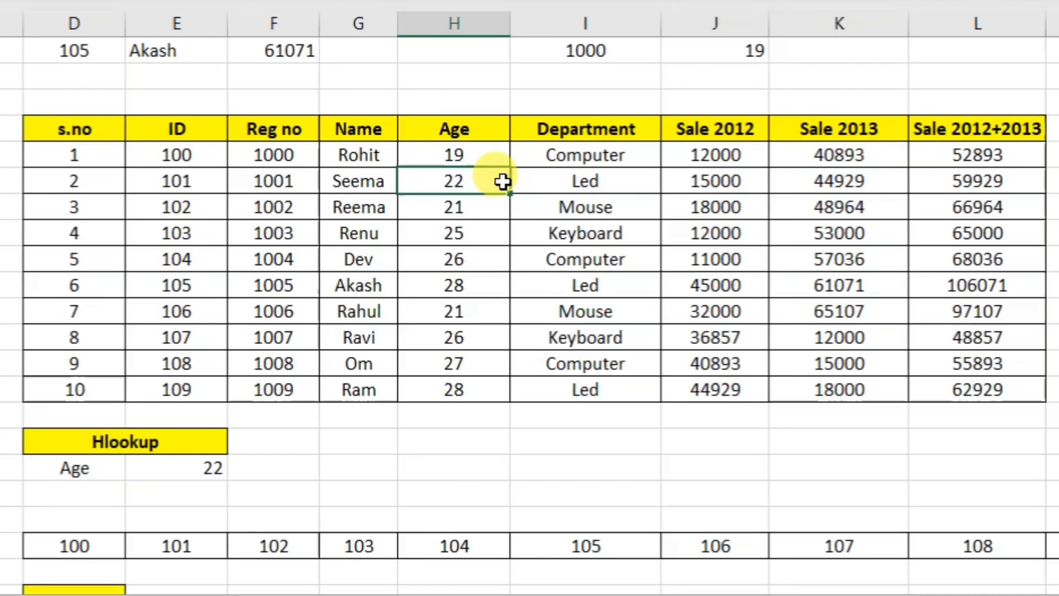
Copy the Sale 2012 header from the table into D65 as the HLOOKUP lookup value.
{"action": "left_click", "coordinate": [725, 129]}
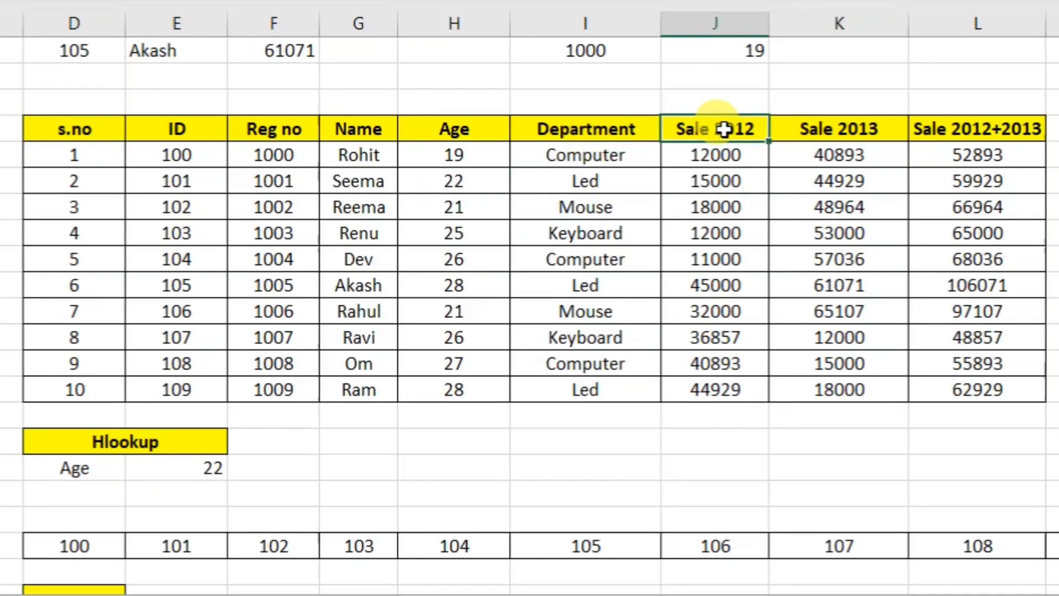
{"action": "key", "text": "ctrl+c"}
{"action": "left_click", "coordinate": [91, 464]}
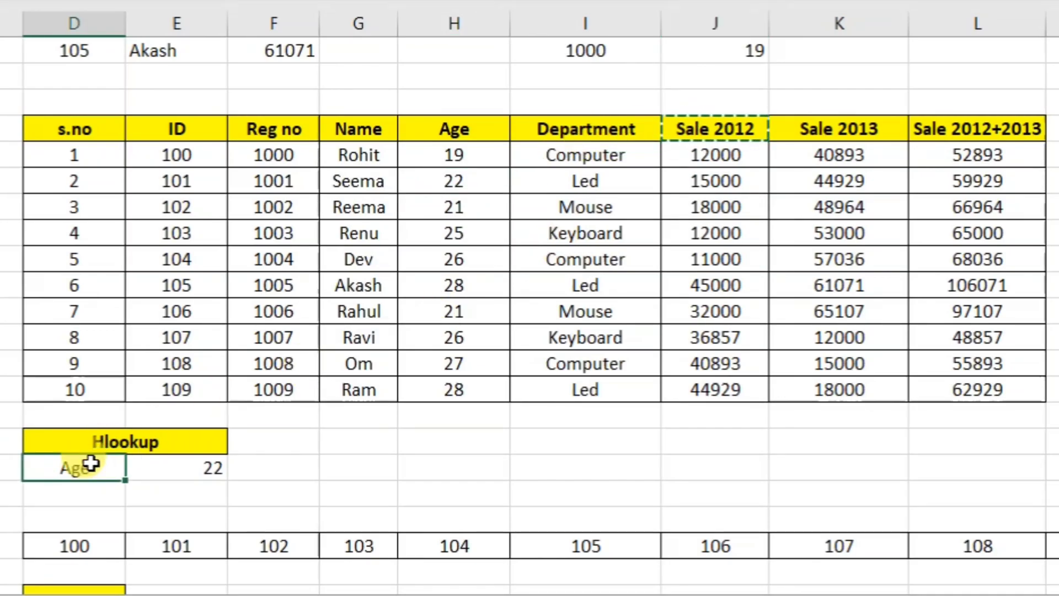
{"action": "key", "text": "Return"}
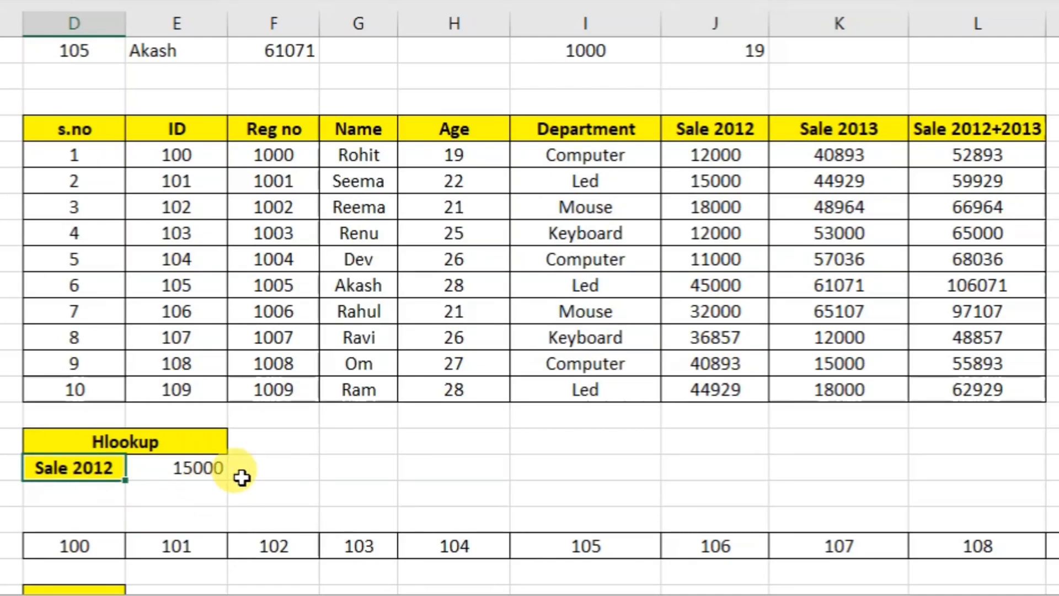
{"action": "left_click", "coordinate": [703, 128]}
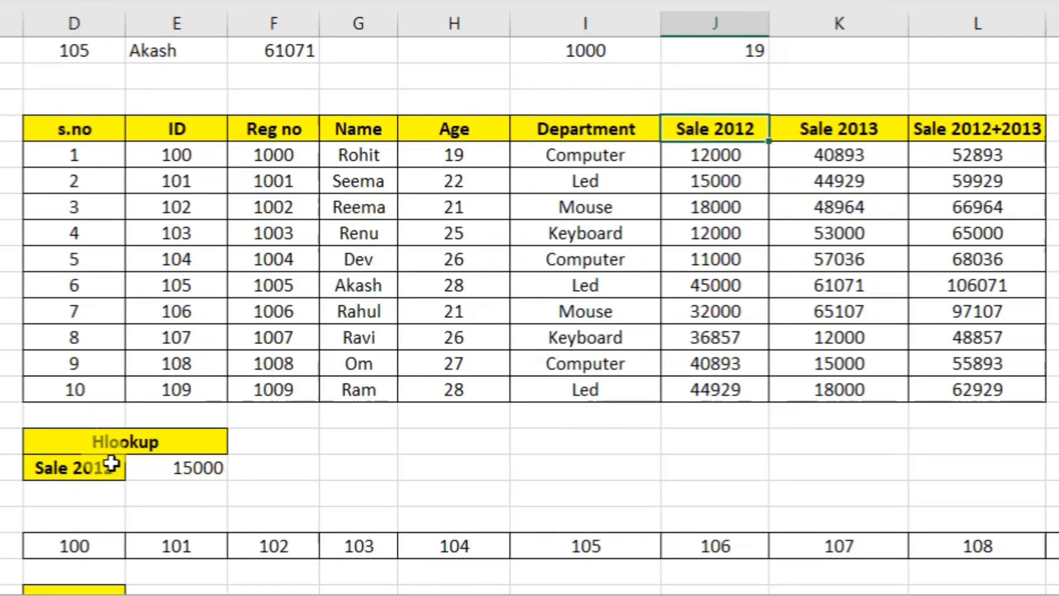
Try pasting the blank cell C64 over the lookup value in D65, and undo the paste.
{"action": "left_click", "coordinate": [4, 441]}
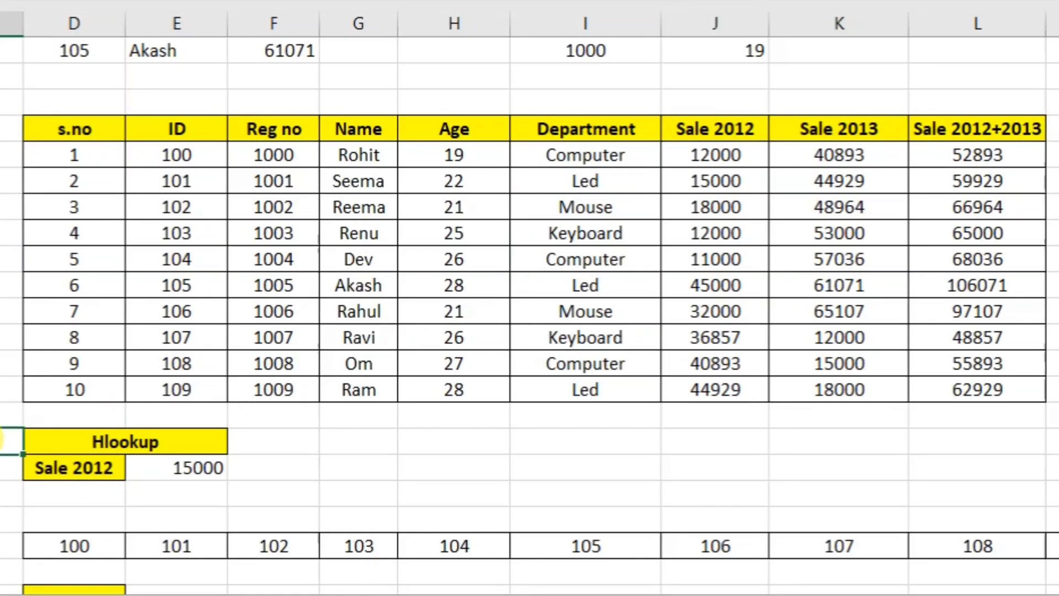
{"action": "key", "text": "ctrl+c"}
{"action": "left_click", "coordinate": [87, 466]}
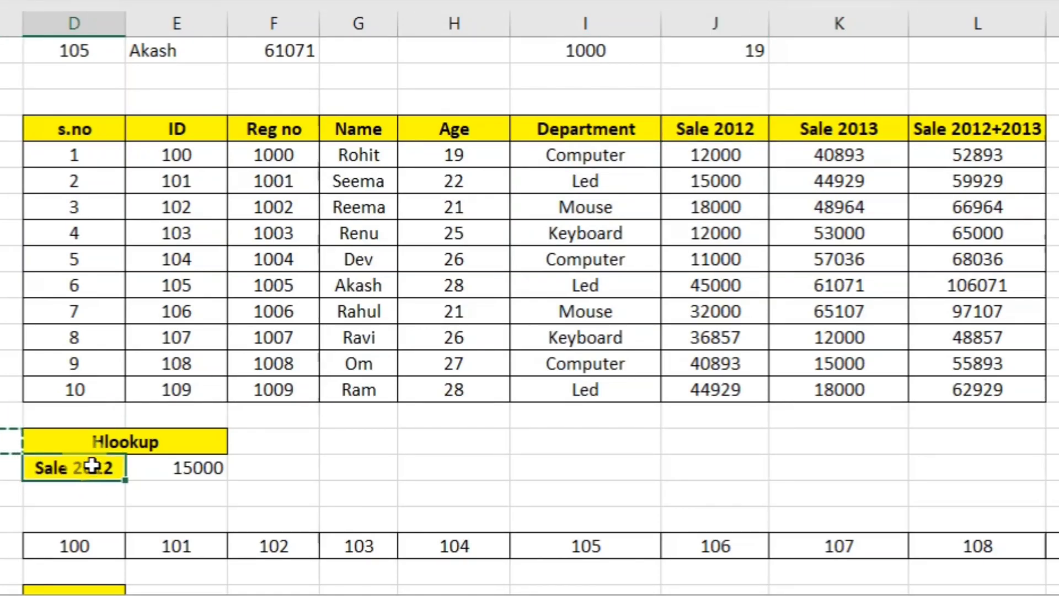
{"action": "key", "text": "Return"}
{"action": "left_click", "coordinate": [185, 480]}
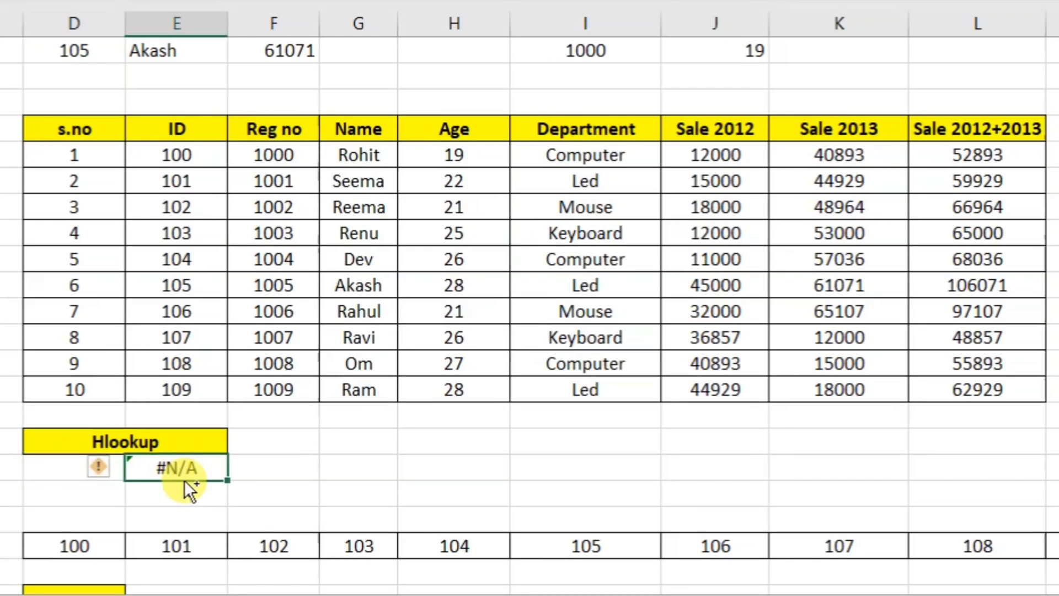
{"action": "key", "text": "ctrl+z"}
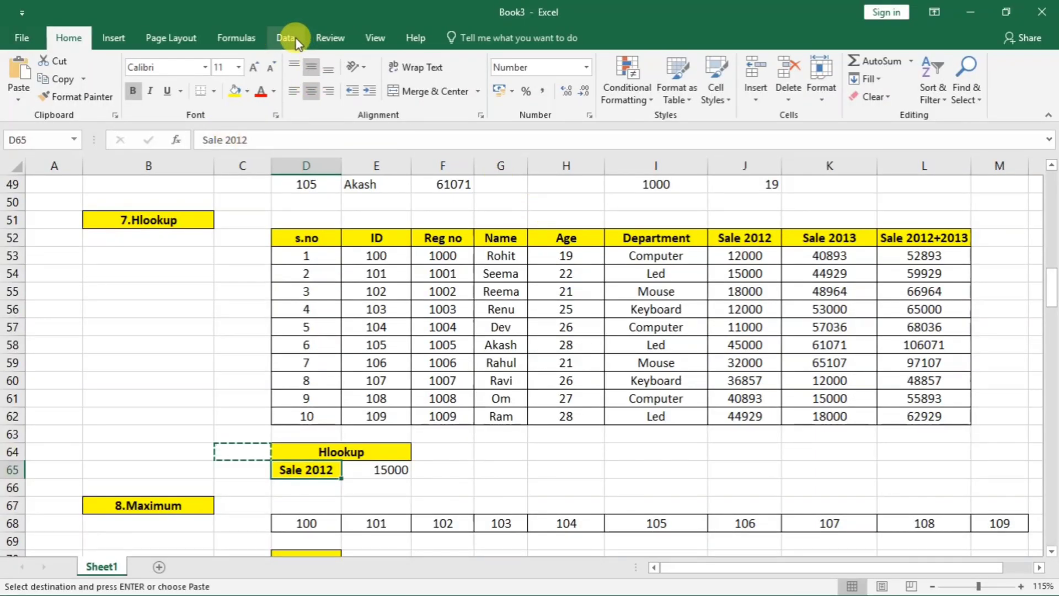
Add List data validation to D65 with the table headers =$E$52:$L$52 as its source.
{"action": "left_click", "coordinate": [286, 37]}
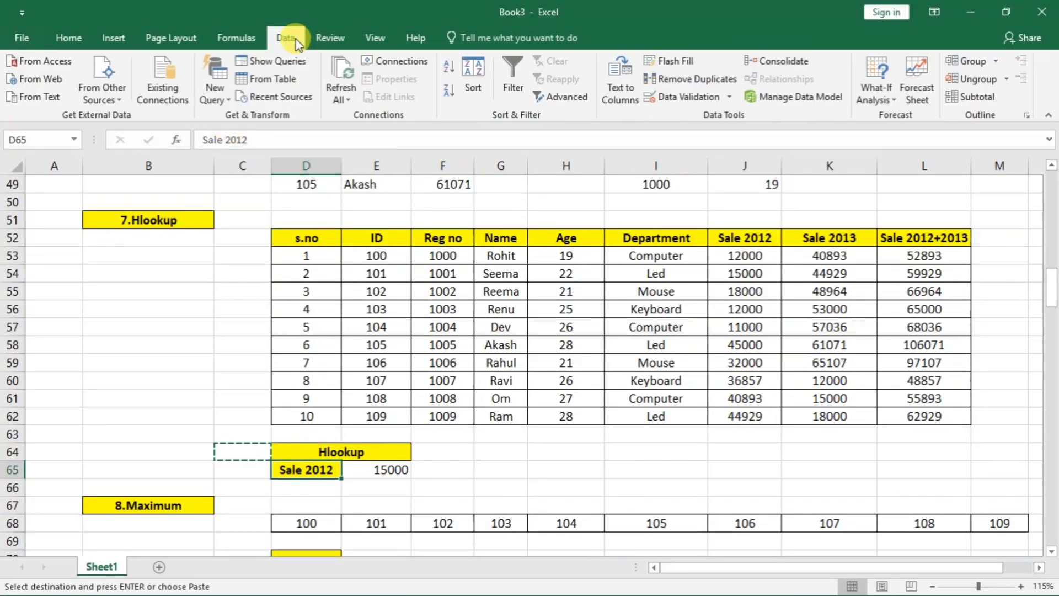
{"action": "left_click", "coordinate": [669, 102]}
{"action": "left_click", "coordinate": [398, 313]}
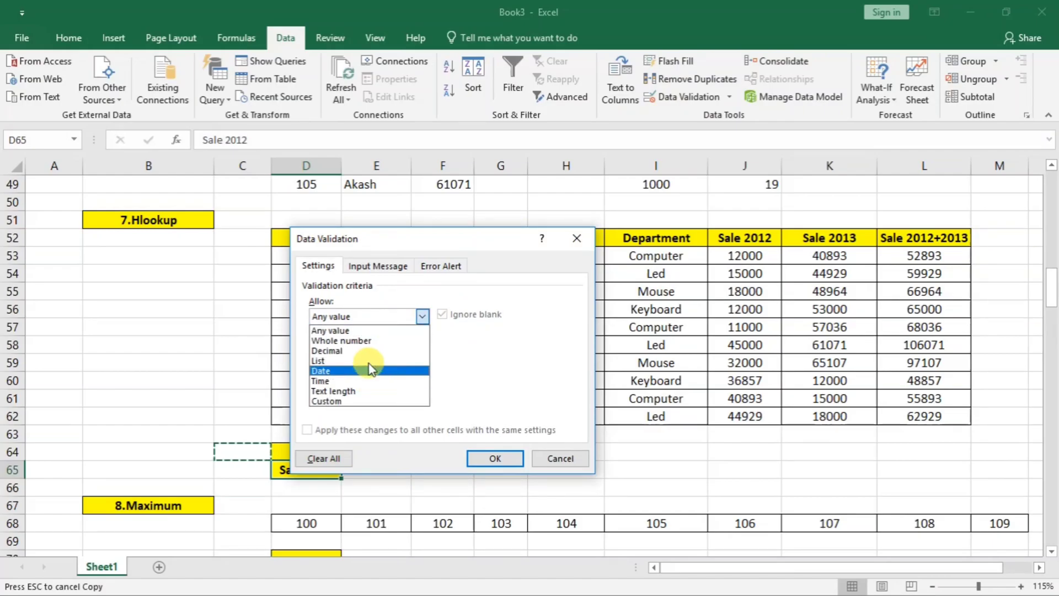
{"action": "left_click", "coordinate": [361, 351]}
{"action": "left_click", "coordinate": [422, 317]}
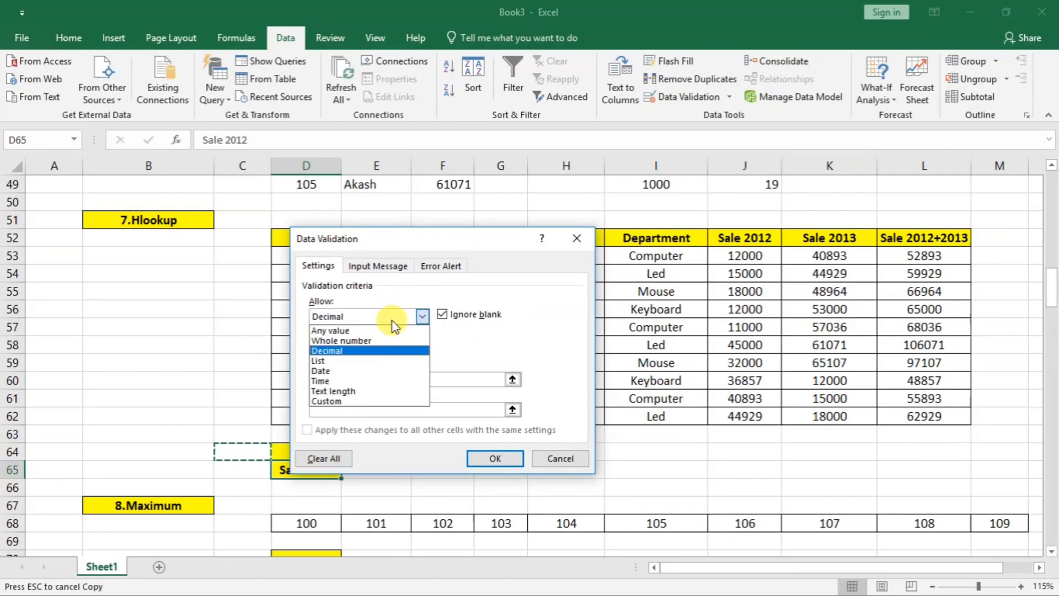
{"action": "left_click", "coordinate": [371, 361]}
{"action": "left_click", "coordinate": [389, 378]}
{"action": "left_click_drag", "start_coordinate": [441, 243], "coordinate": [369, 386]}
{"action": "left_click_drag", "start_coordinate": [379, 237], "coordinate": [908, 239]}
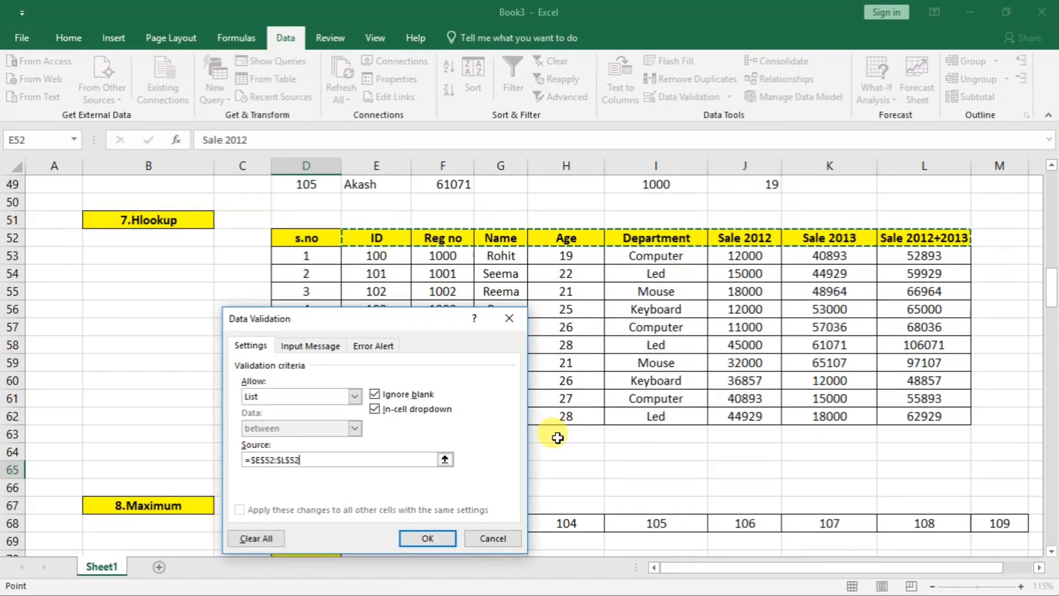
{"action": "left_click", "coordinate": [428, 539]}
Choose Department from the validation list in D65 and narrow column E slightly.
{"action": "left_click", "coordinate": [348, 470]}
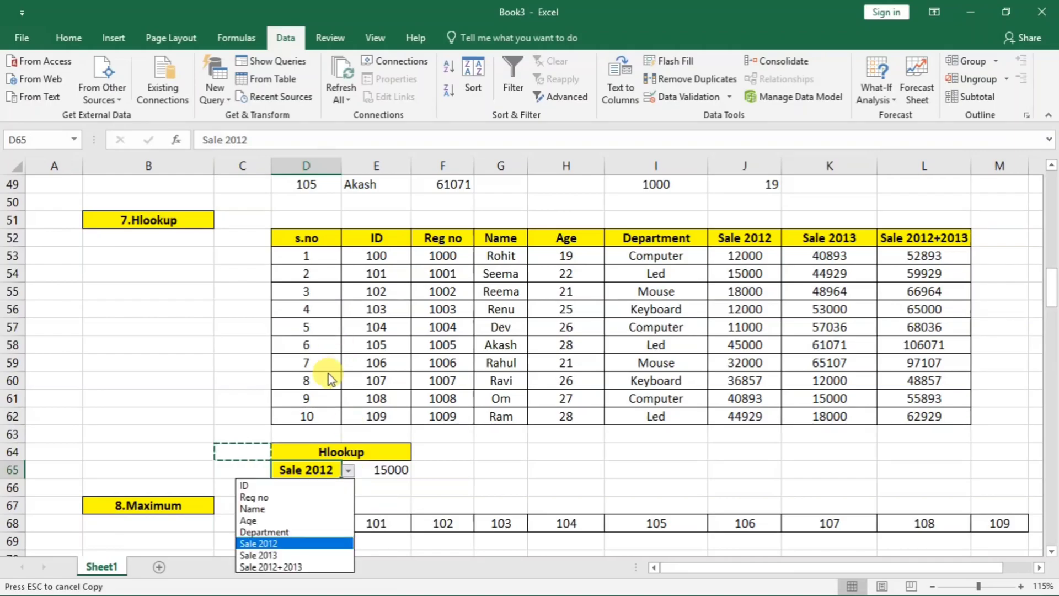
{"action": "left_click", "coordinate": [264, 532]}
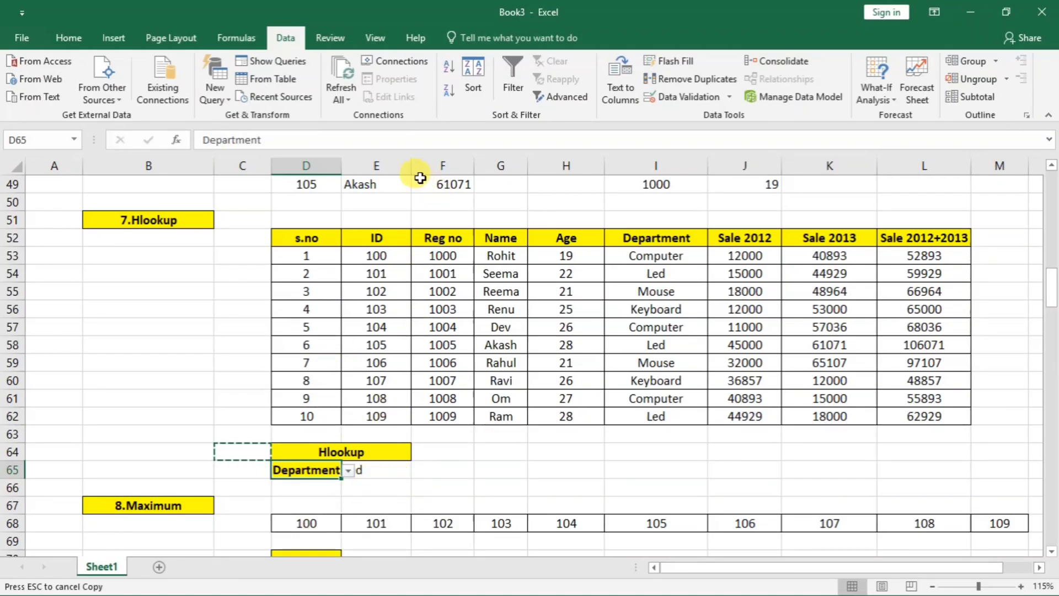
{"action": "left_click_drag", "start_coordinate": [412, 165], "coordinate": [407, 164]}
Switch the list selection in D65 to Sale 2013 and from there to Name, checking the HLOOKUP result in E65.
{"action": "left_click", "coordinate": [348, 470]}
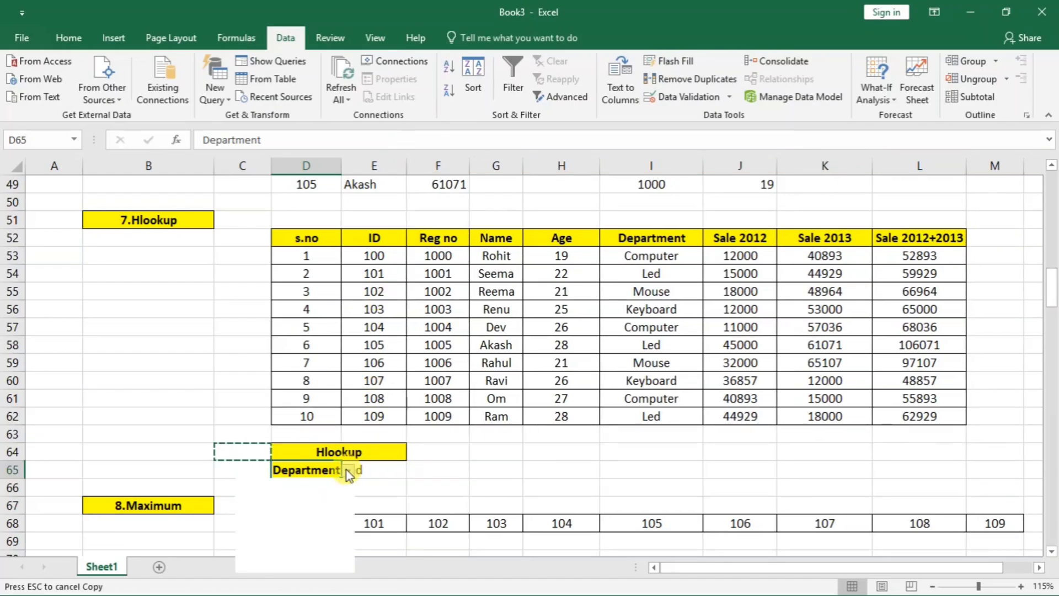
{"action": "left_click", "coordinate": [307, 555]}
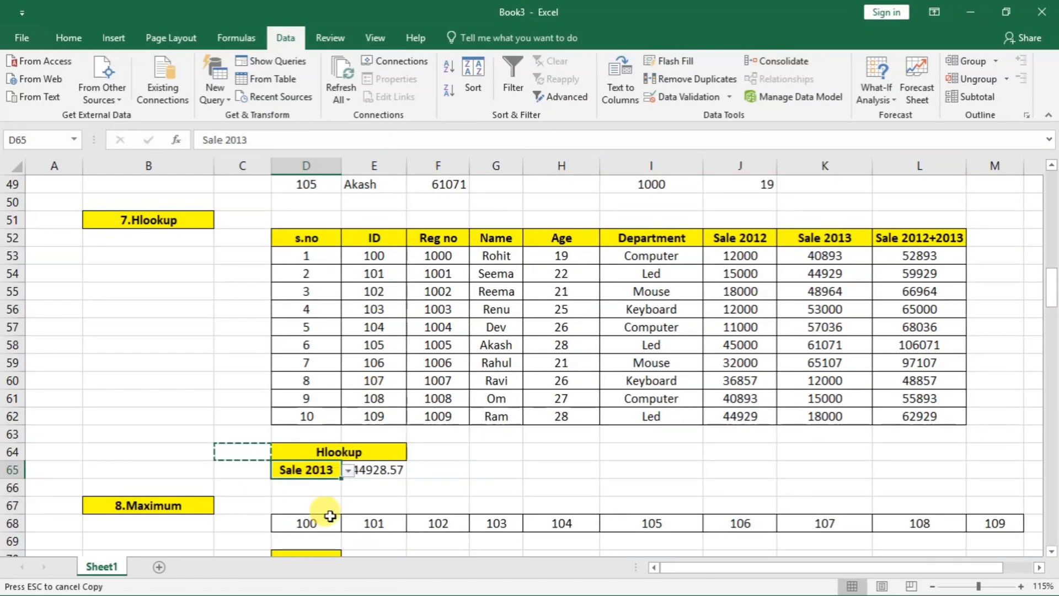
{"action": "left_click", "coordinate": [380, 489]}
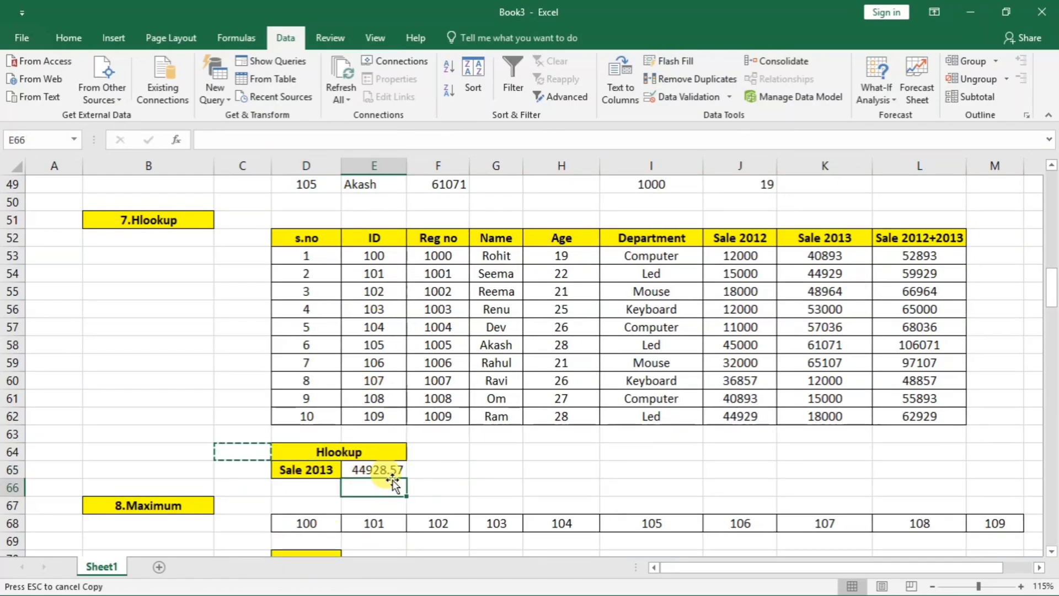
{"action": "left_click", "coordinate": [314, 471]}
{"action": "left_click", "coordinate": [349, 472]}
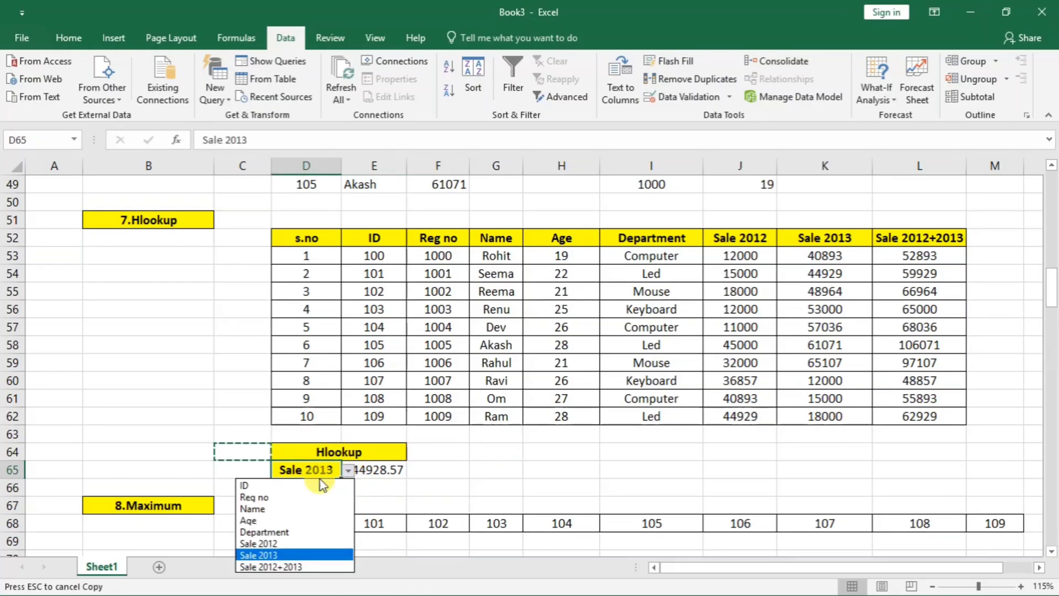
{"action": "left_click", "coordinate": [308, 503]}
{"action": "left_click", "coordinate": [365, 488]}
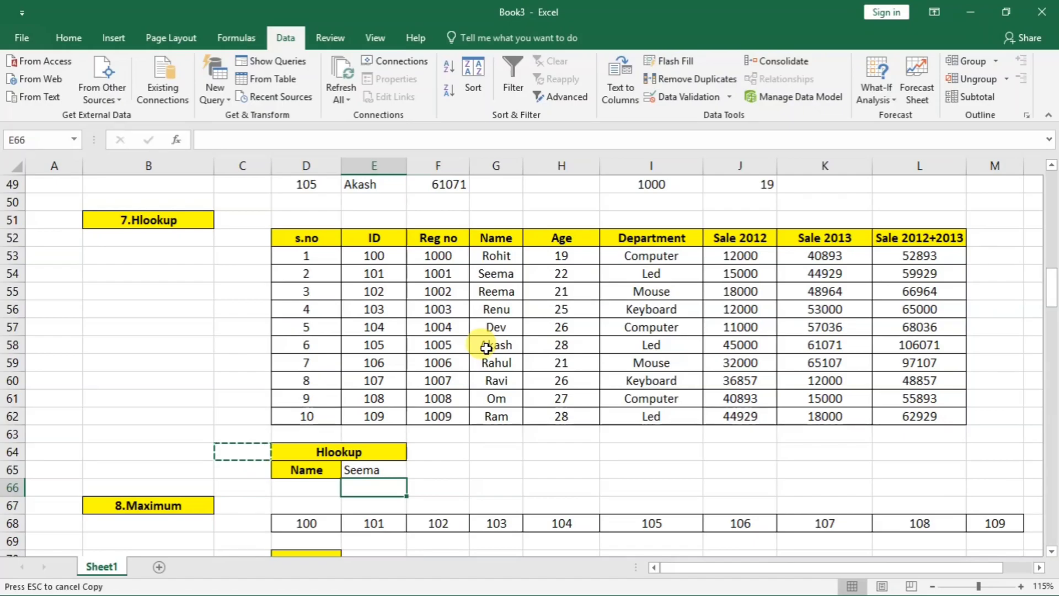
Examine the row of numbers in D68:M68 of the 8.Maximum section by selecting the whole range.
{"action": "left_click", "coordinate": [171, 292]}
{"action": "key", "text": "ctrl+c"}
{"action": "scroll", "coordinate": [193, 303], "scroll_direction": "down", "scroll_amount": 3}
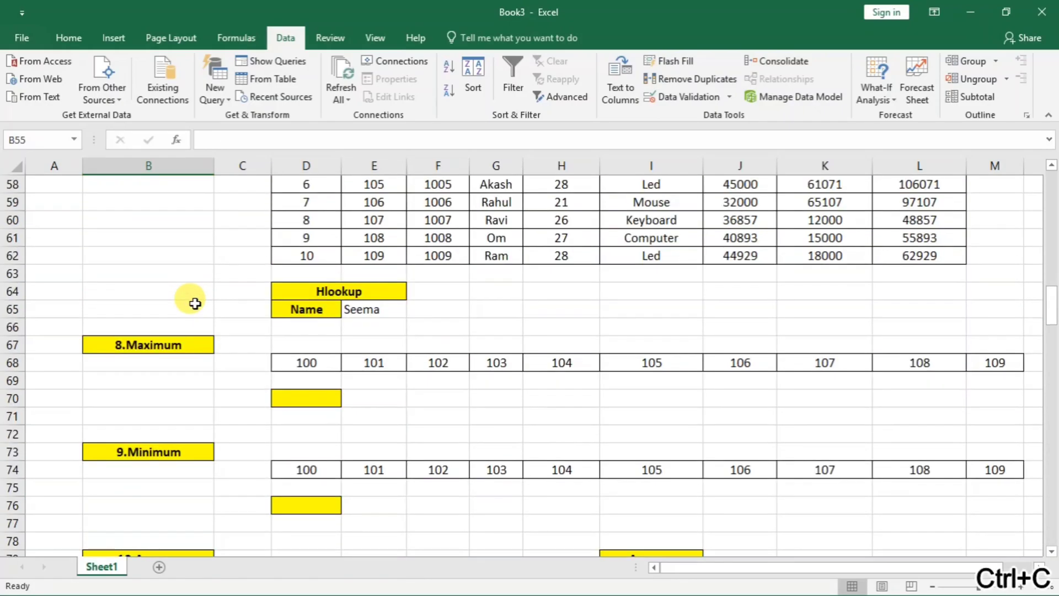
{"action": "scroll", "coordinate": [177, 333], "scroll_direction": "down", "scroll_amount": 1}
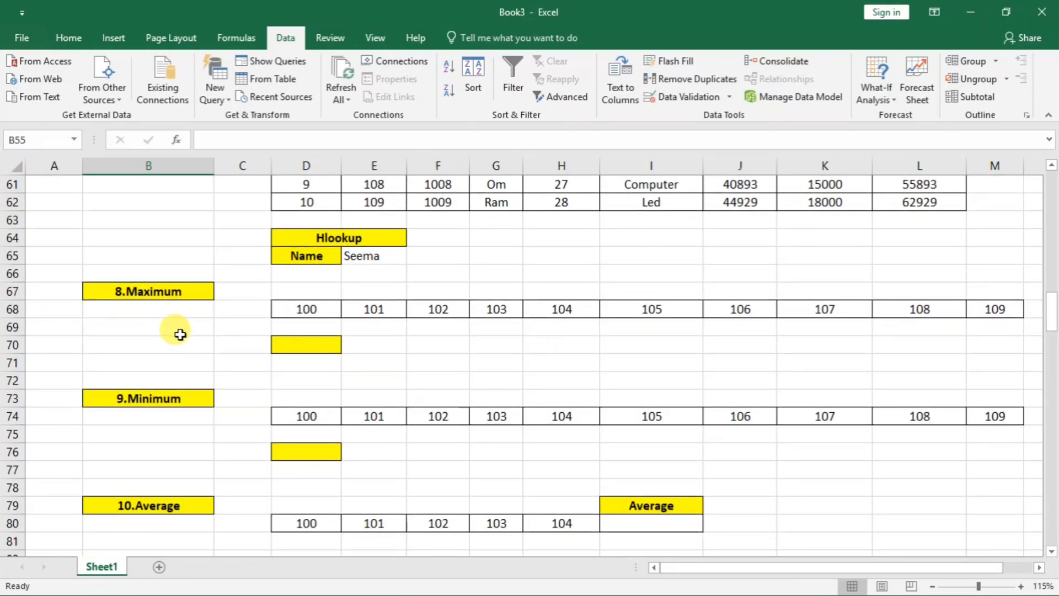
{"action": "scroll", "coordinate": [181, 335], "scroll_direction": "down", "scroll_amount": 1}
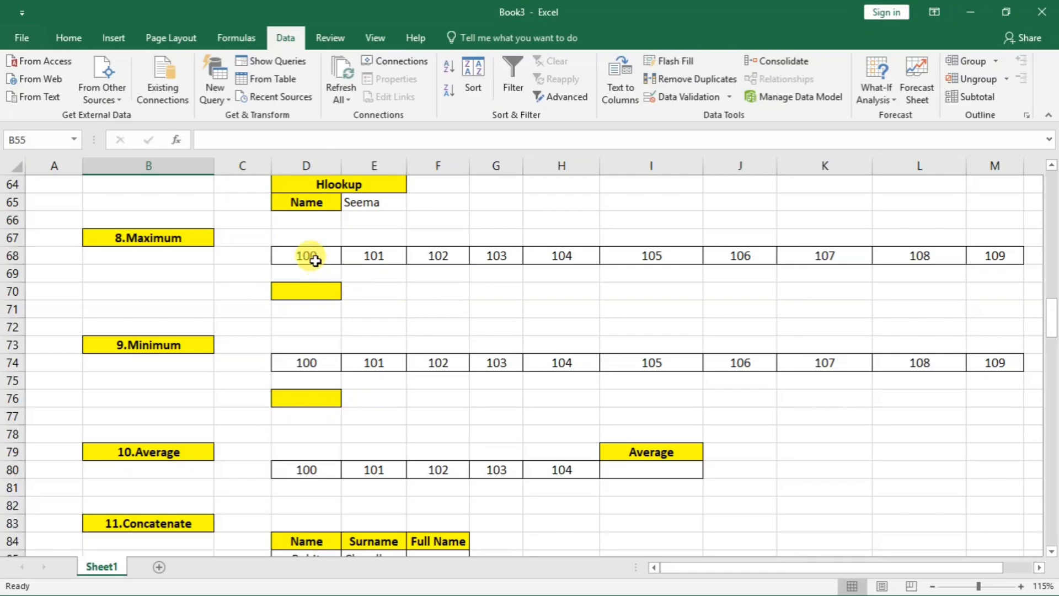
{"action": "left_click", "coordinate": [307, 255]}
{"action": "left_click_drag", "start_coordinate": [459, 243], "coordinate": [1011, 246]}
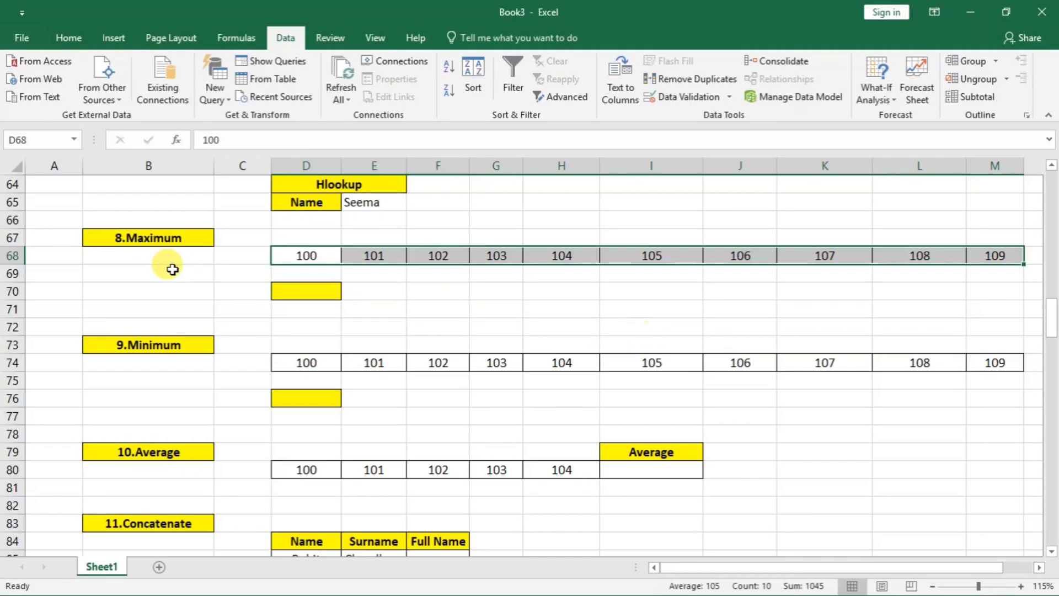
{"action": "left_click_drag", "start_coordinate": [326, 256], "coordinate": [998, 250]}
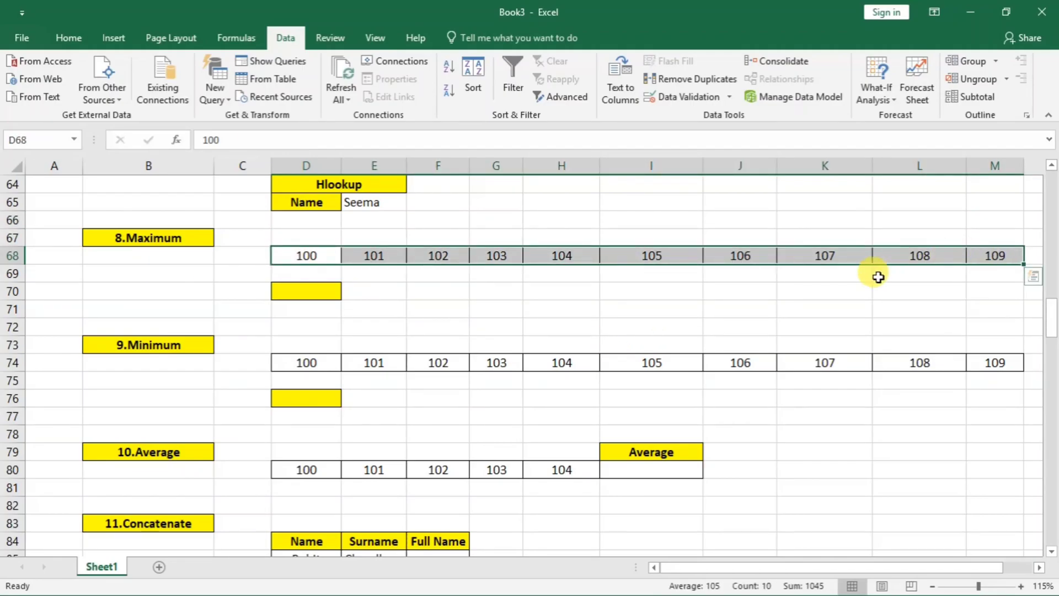
Enter =MAX(D68:M68) in D70 and compare its result with the last number in the row.
{"action": "left_click", "coordinate": [314, 290]}
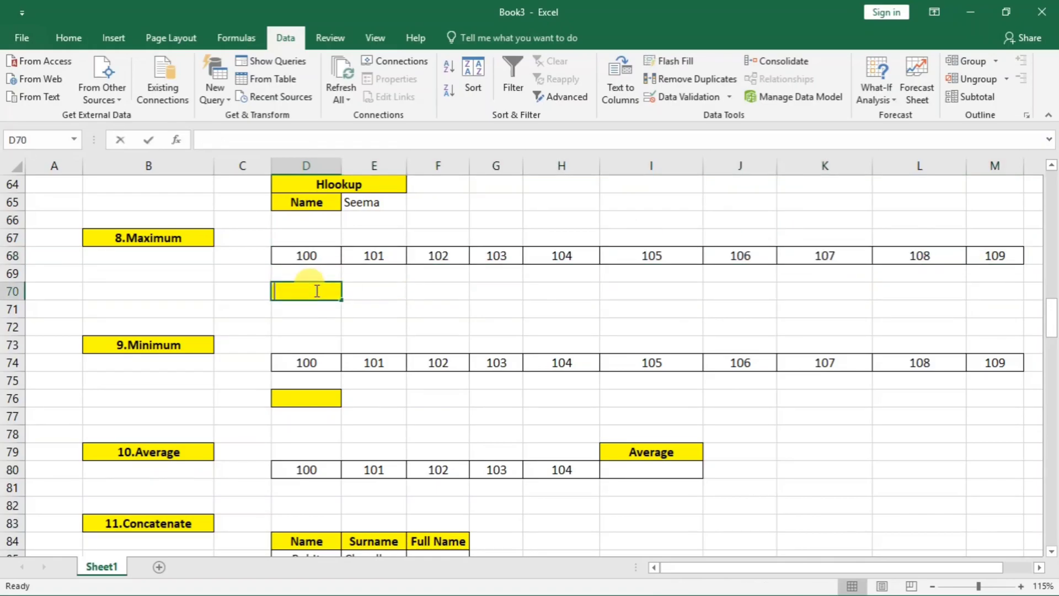
{"action": "type", "text": "=max"}
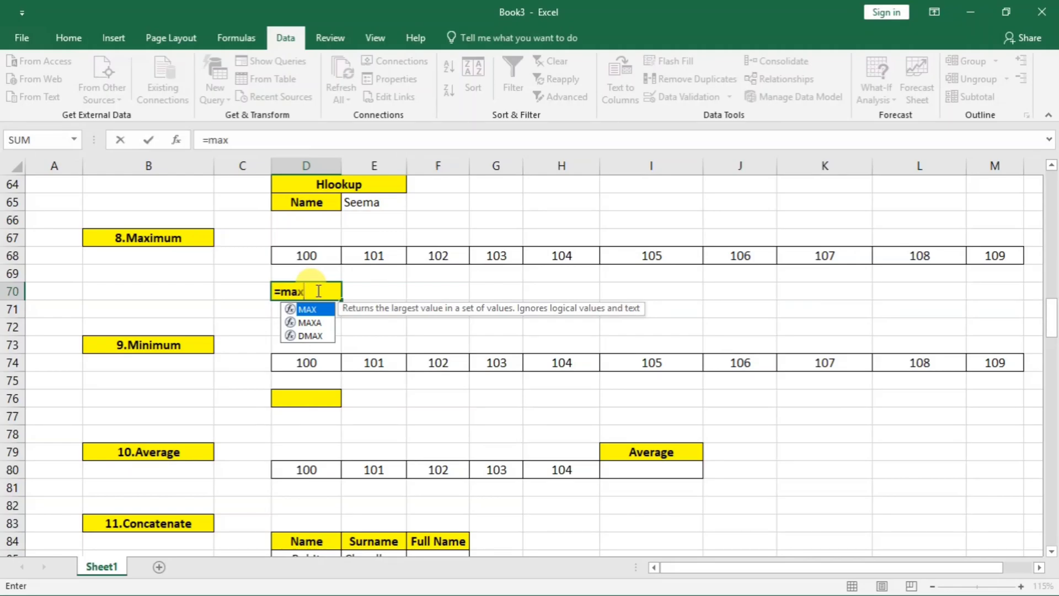
{"action": "key", "text": "Tab"}
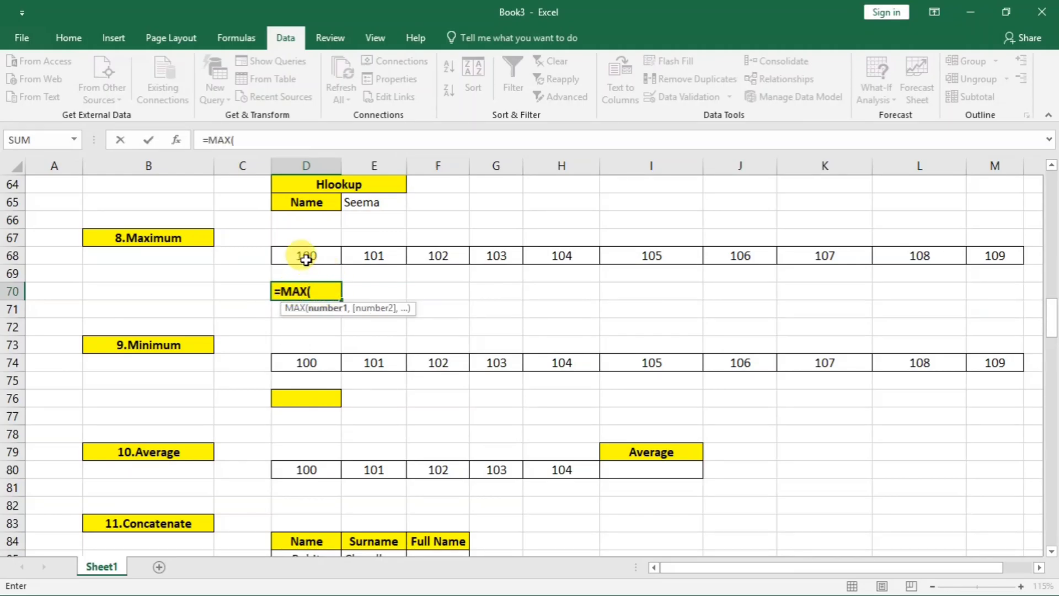
{"action": "left_click_drag", "start_coordinate": [307, 256], "coordinate": [1008, 256]}
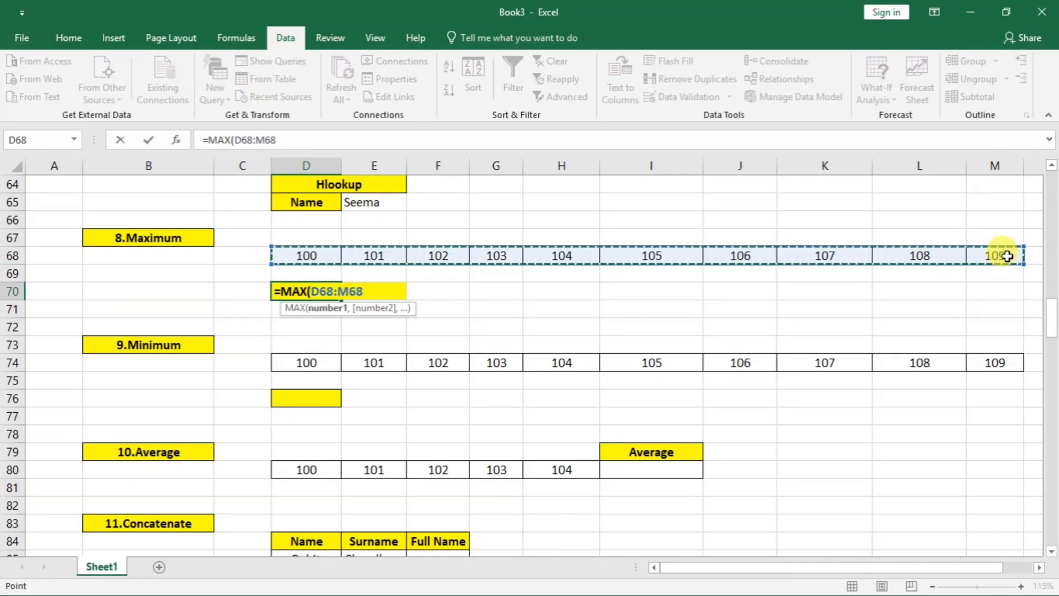
{"action": "key", "text": "Return"}
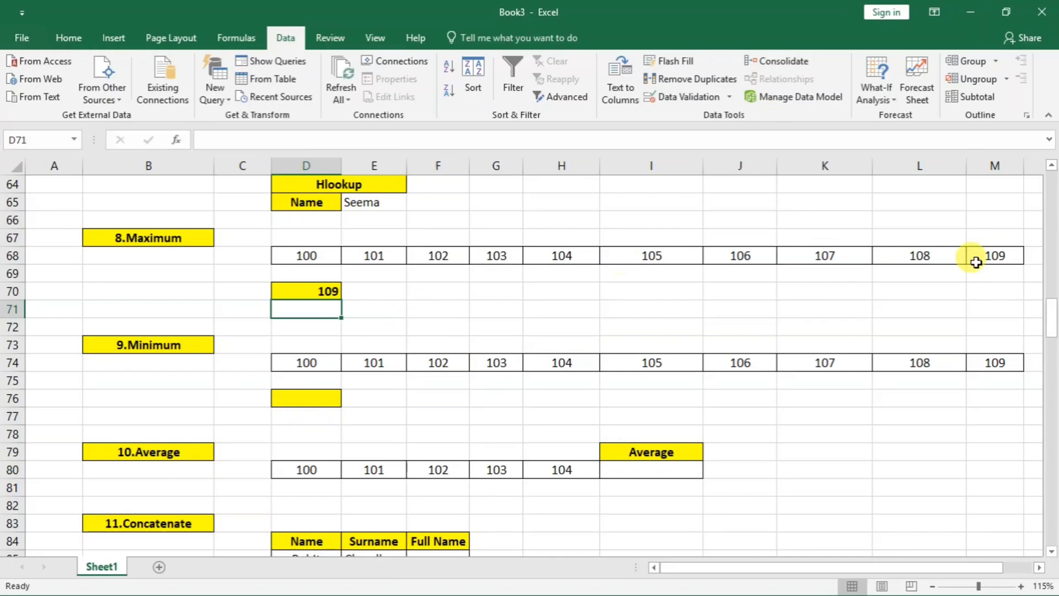
{"action": "left_click", "coordinate": [996, 258]}
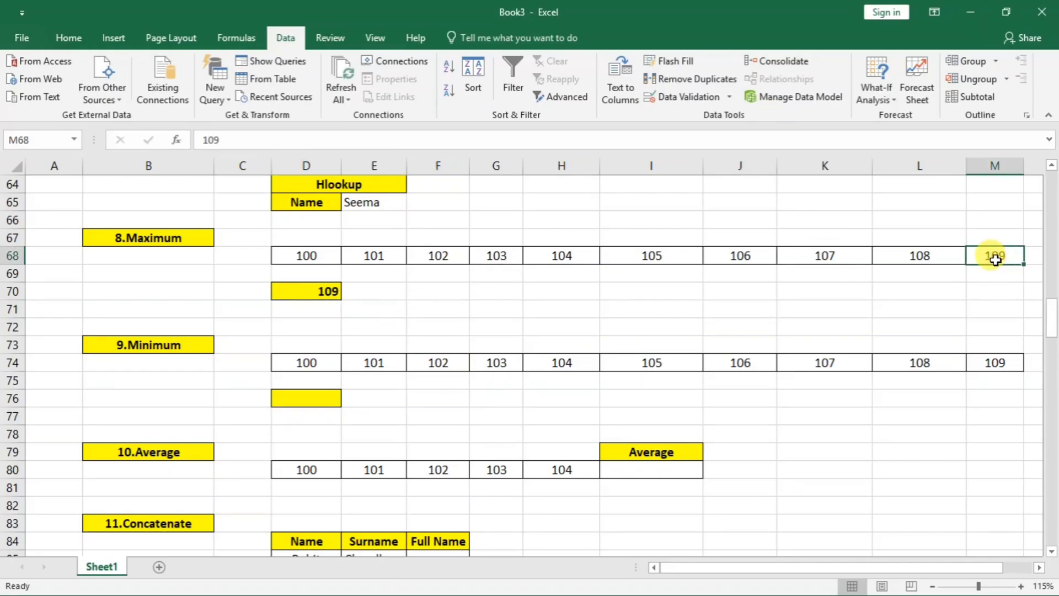
Reopen the MAX formula in D70 and remove its range argument, leaving only =MAX(.
{"action": "left_click", "coordinate": [323, 298]}
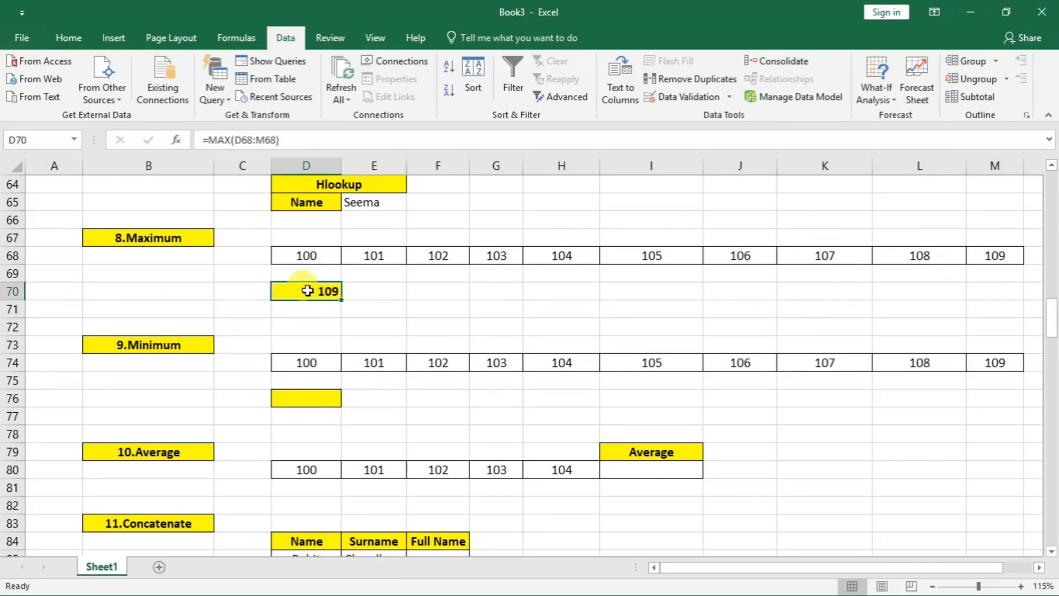
{"action": "double_click", "coordinate": [308, 291]}
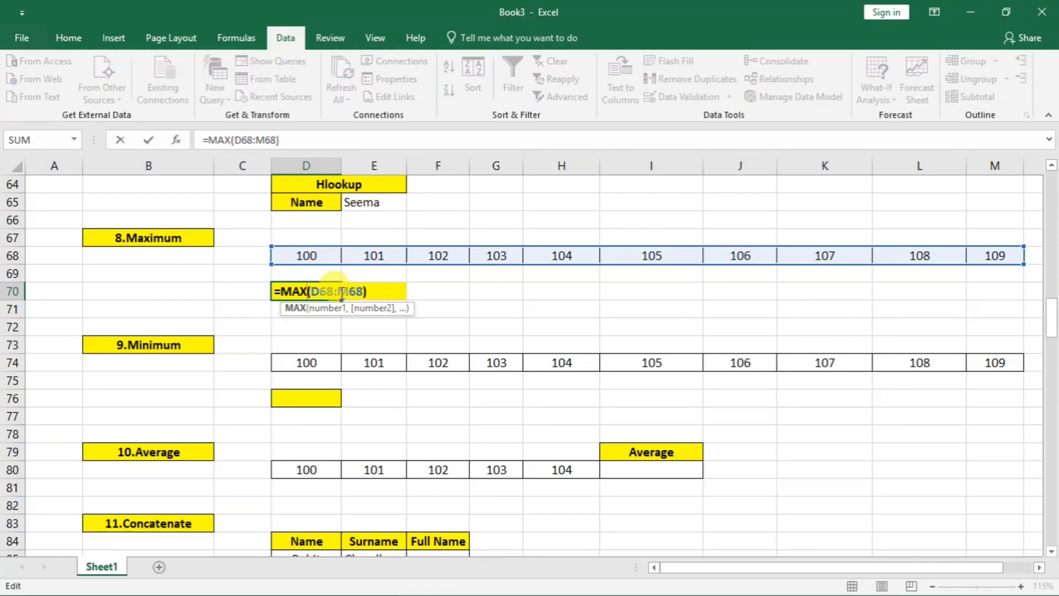
{"action": "left_click", "coordinate": [371, 293]}
{"action": "key", "text": "BackSpace"}
{"action": "key", "text": "BackSpace"}
{"action": "key", "text": "BackSpace"}
{"action": "key", "text": "BackSpace"}
{"action": "key", "text": "BackSpace"}
{"action": "key", "text": "BackSpace"}
{"action": "key", "text": "BackSpace"}
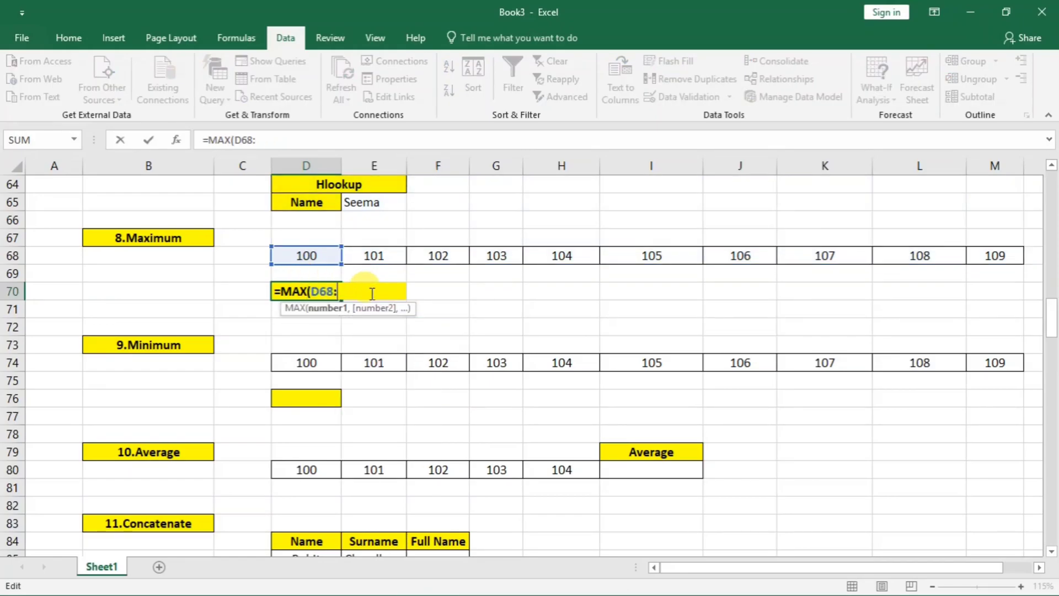
{"action": "key", "text": "BackSpace"}
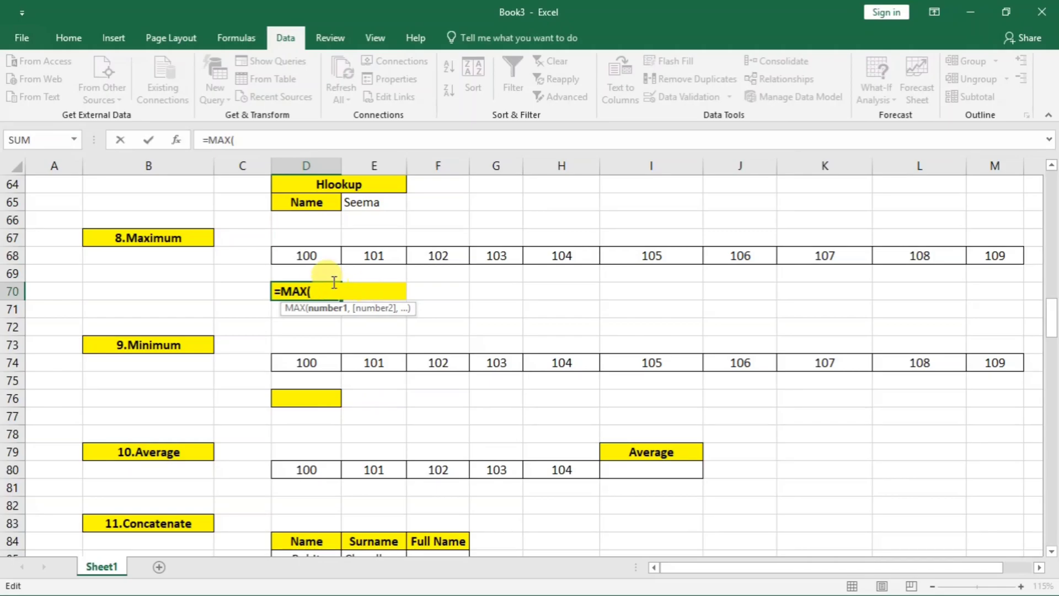
Complete the MAX formula in D70 with the separate cells D68, F68, I68, K68 and M68 as arguments.
{"action": "left_click", "coordinate": [299, 254]}
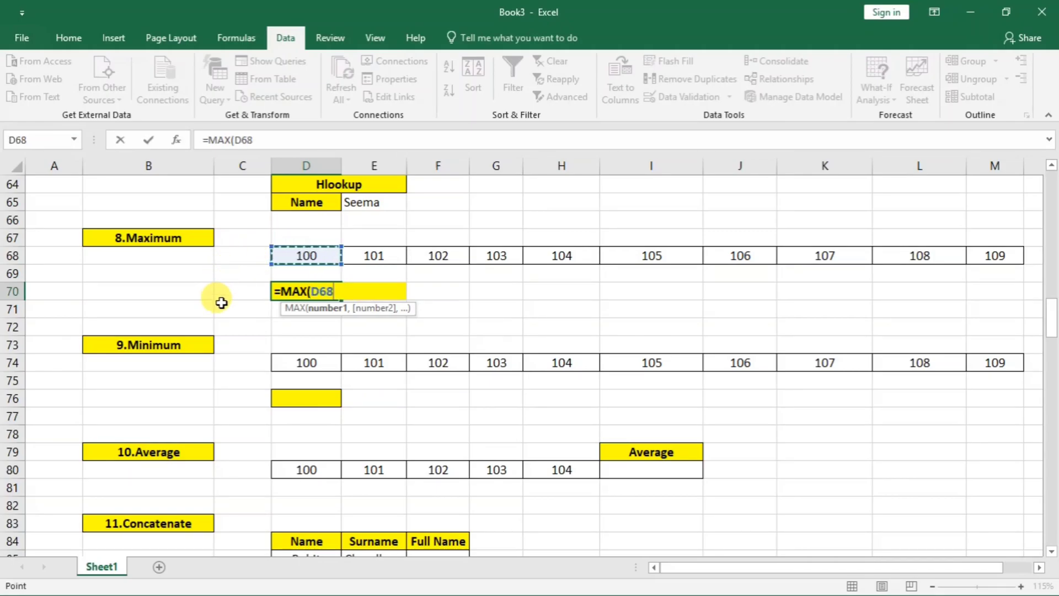
{"action": "type", "text": ","}
{"action": "left_click", "coordinate": [437, 251]}
{"action": "type", "text": ","}
{"action": "left_click", "coordinate": [632, 251]}
{"action": "type", "text": ","}
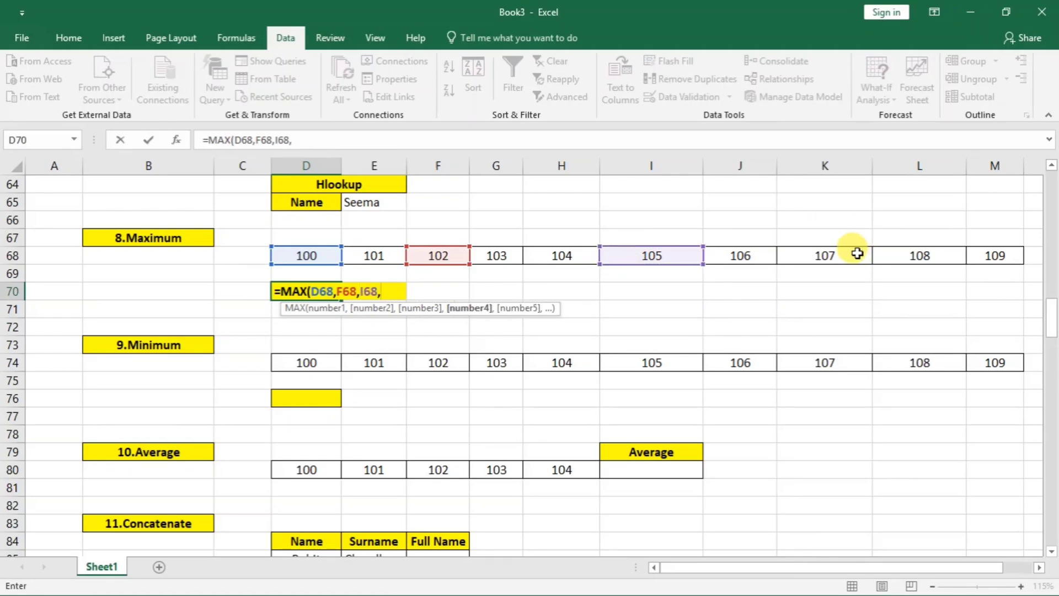
{"action": "left_click", "coordinate": [855, 253]}
{"action": "type", "text": ","}
{"action": "left_click", "coordinate": [998, 254]}
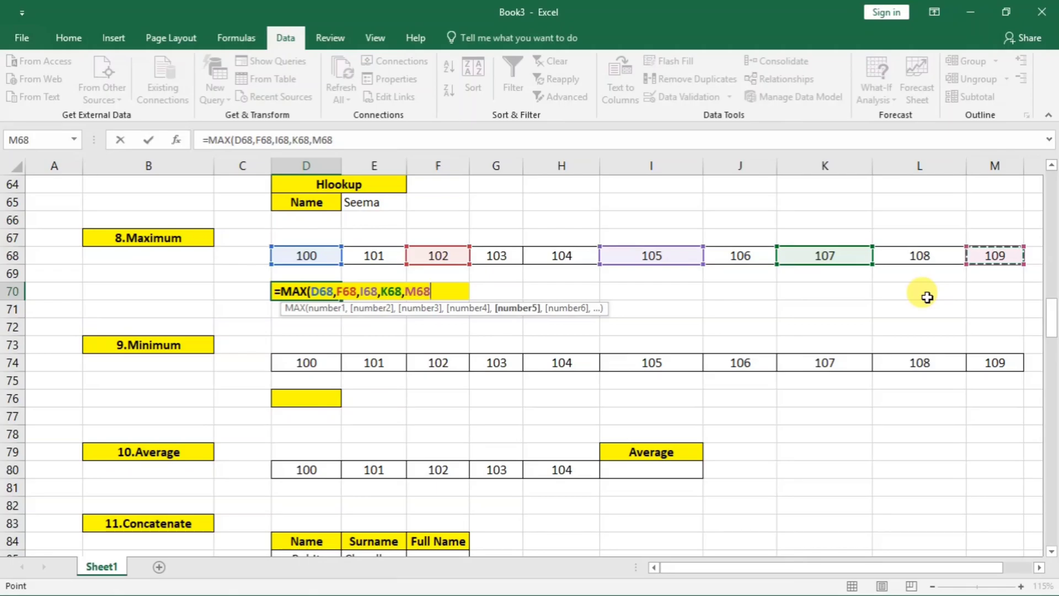
{"action": "key", "text": "Return"}
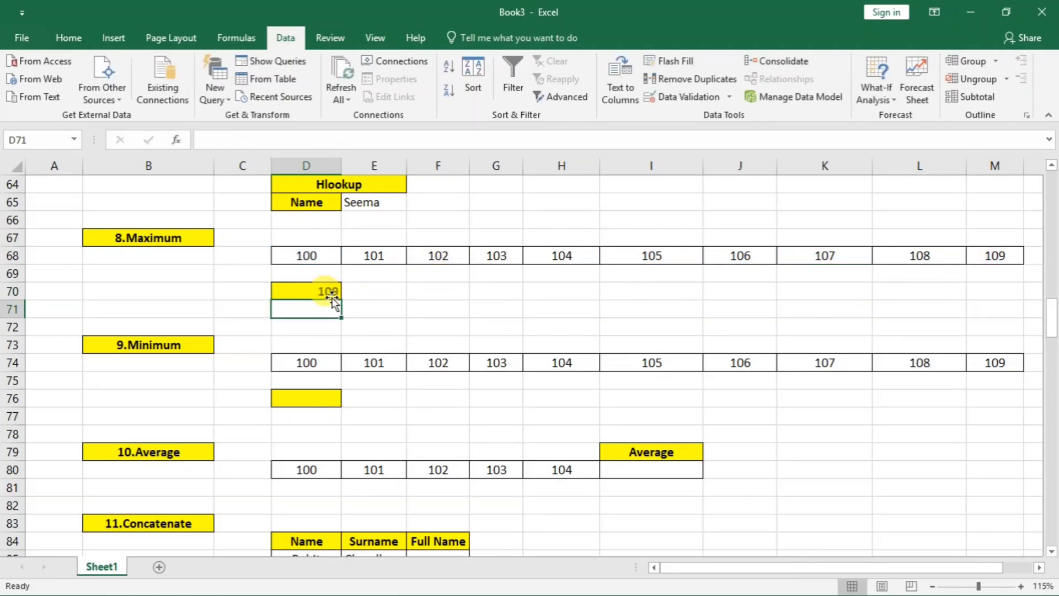
Enter =MIN(D74:M74) in D76 of the 9.Minimum section.
{"action": "scroll", "coordinate": [439, 371], "scroll_direction": "down", "scroll_amount": 1}
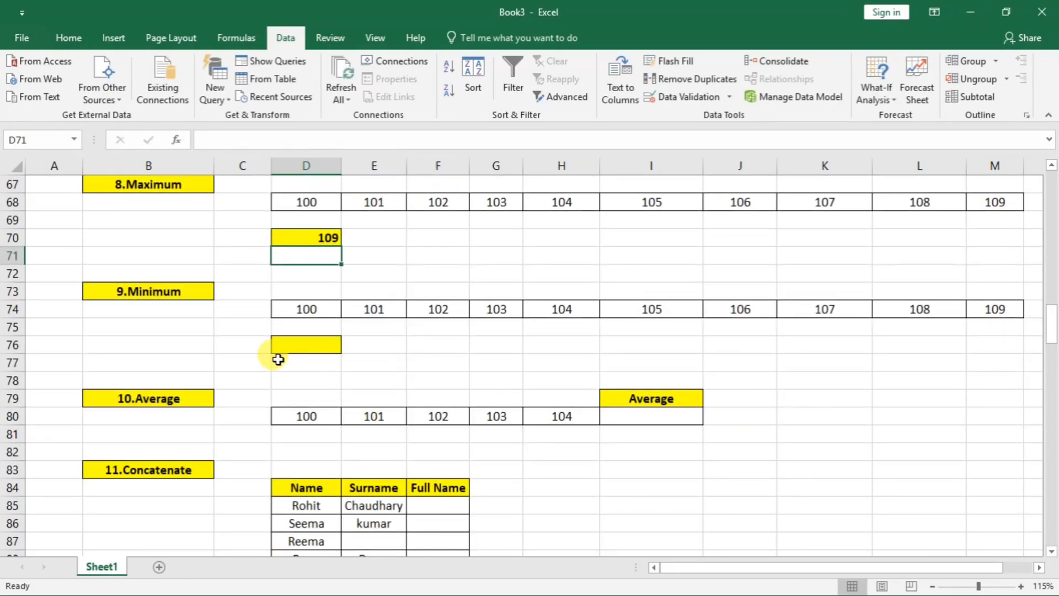
{"action": "left_click", "coordinate": [297, 349]}
{"action": "type", "text": "="}
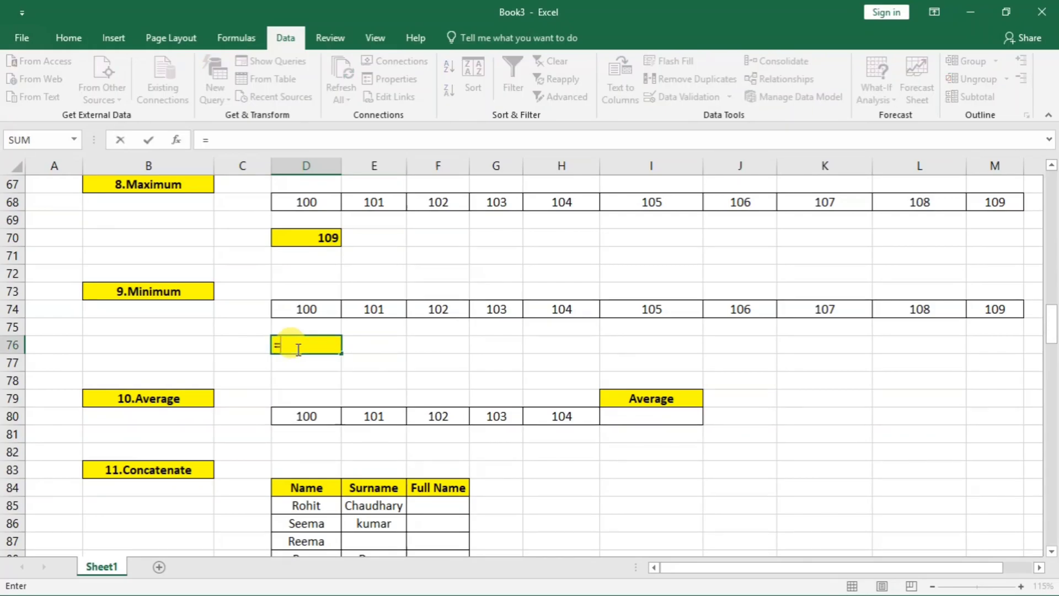
{"action": "type", "text": "min"}
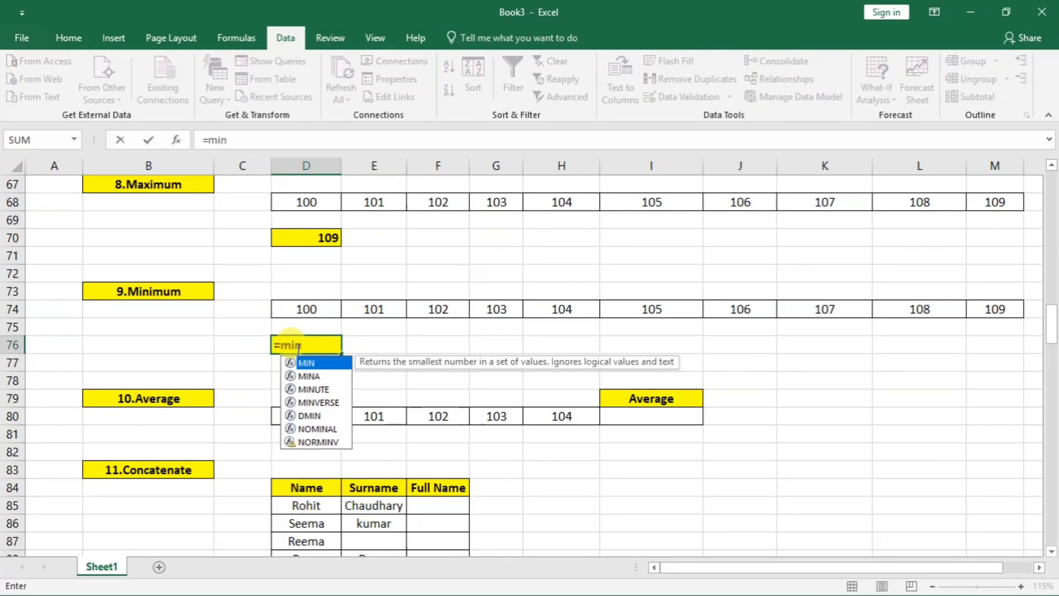
{"action": "key", "text": "Tab"}
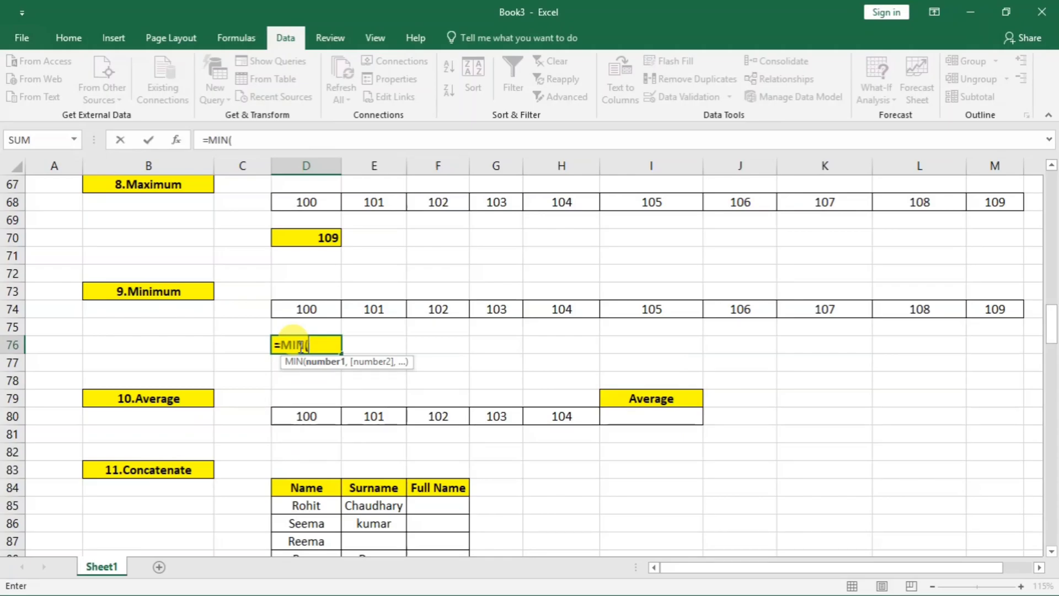
{"action": "left_click", "coordinate": [305, 310]}
{"action": "left_click_drag", "start_coordinate": [1046, 307], "coordinate": [1010, 309]}
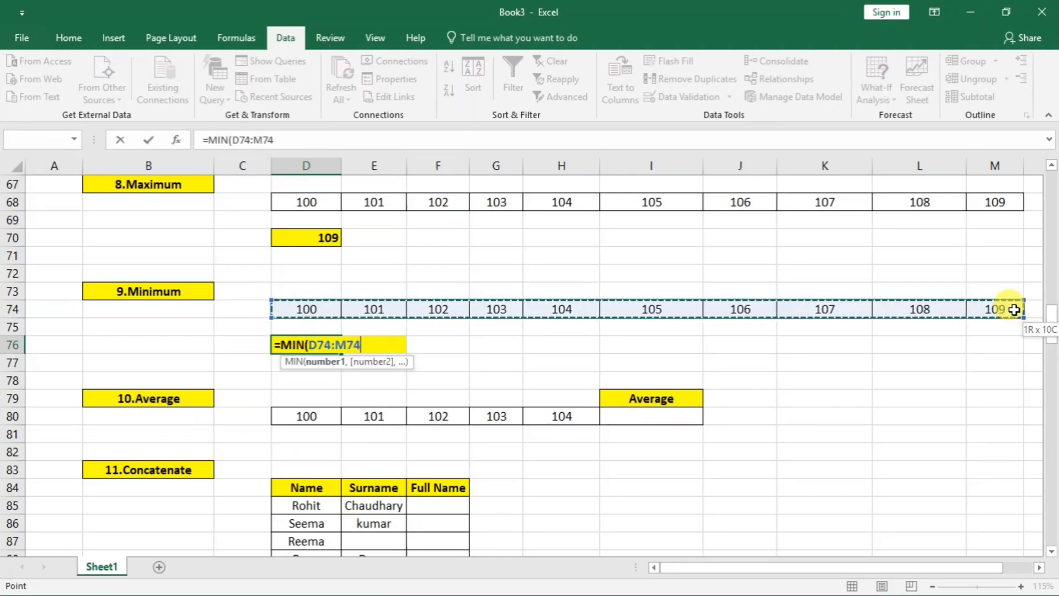
{"action": "key", "text": "Return"}
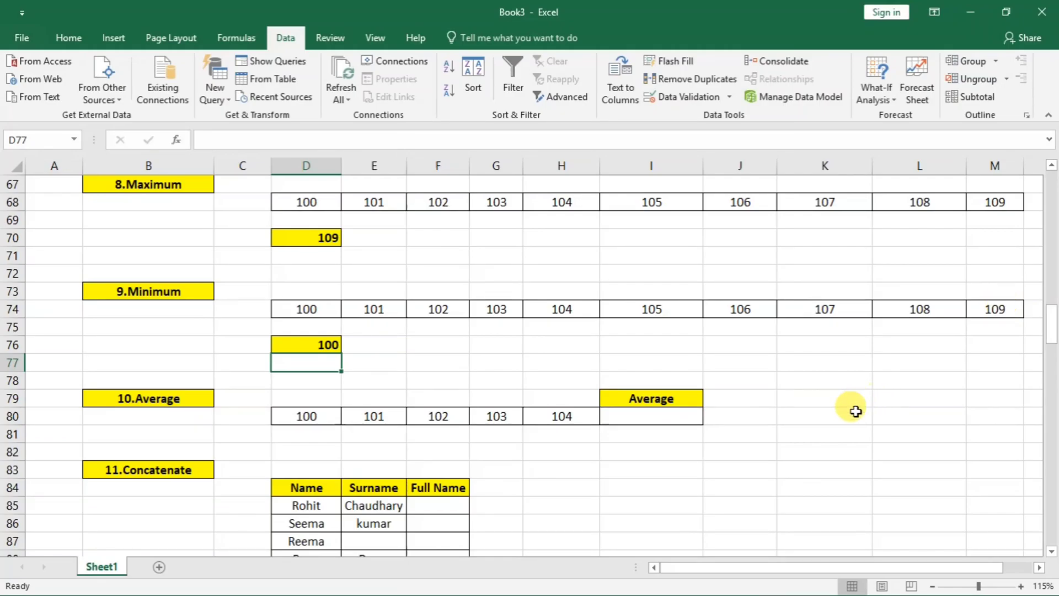
Enter =AVERAGE(D80:H80) in I80 under the Average header of the 10.Average section.
{"action": "scroll", "coordinate": [800, 387], "scroll_direction": "down", "scroll_amount": 2}
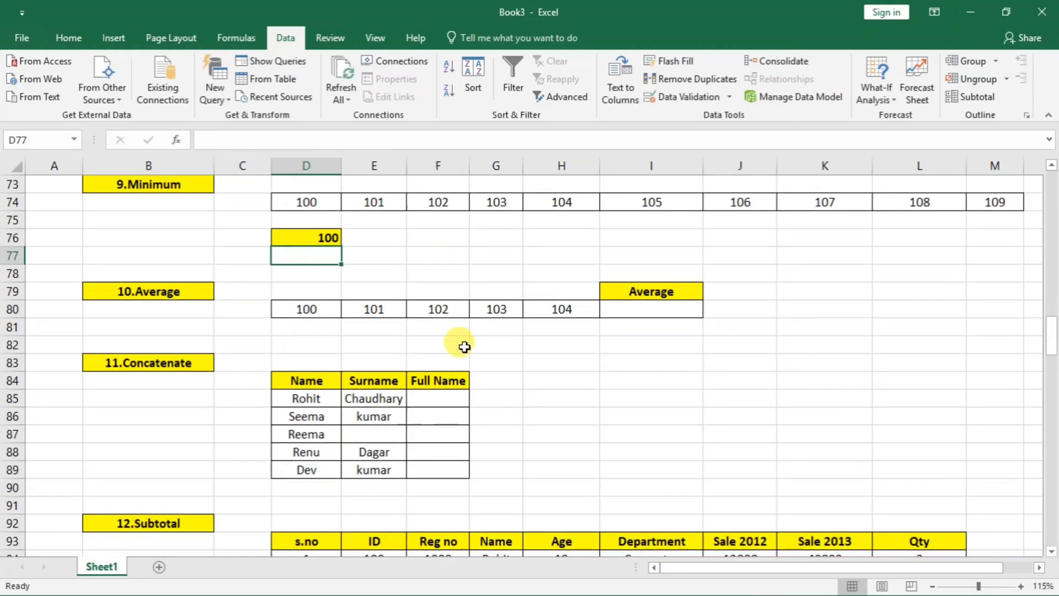
{"action": "left_click", "coordinate": [176, 297]}
{"action": "left_click_drag", "start_coordinate": [309, 309], "coordinate": [556, 310]}
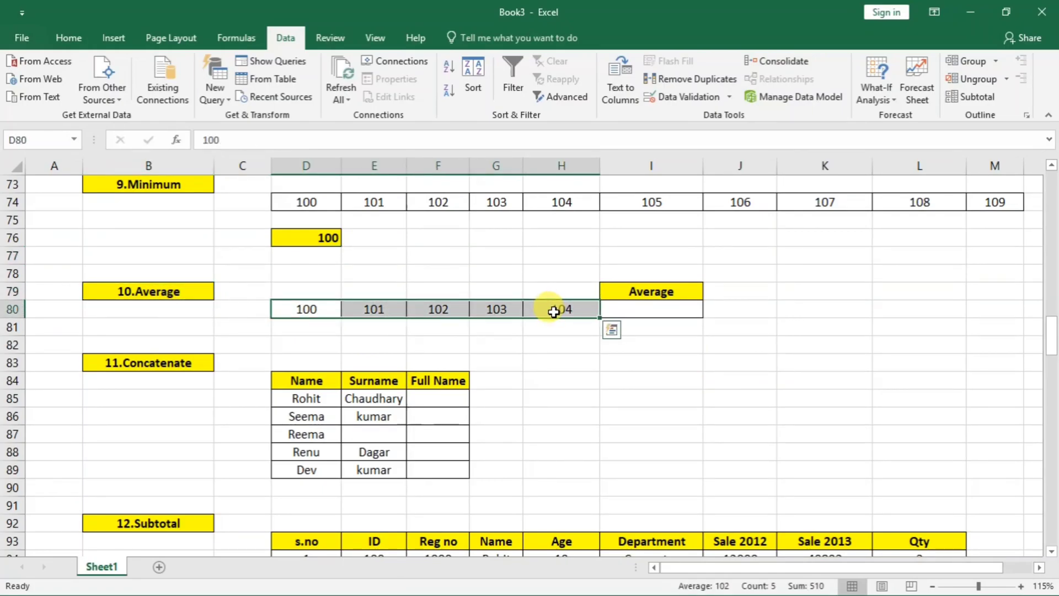
{"action": "left_click", "coordinate": [655, 310]}
{"action": "type", "text": "="}
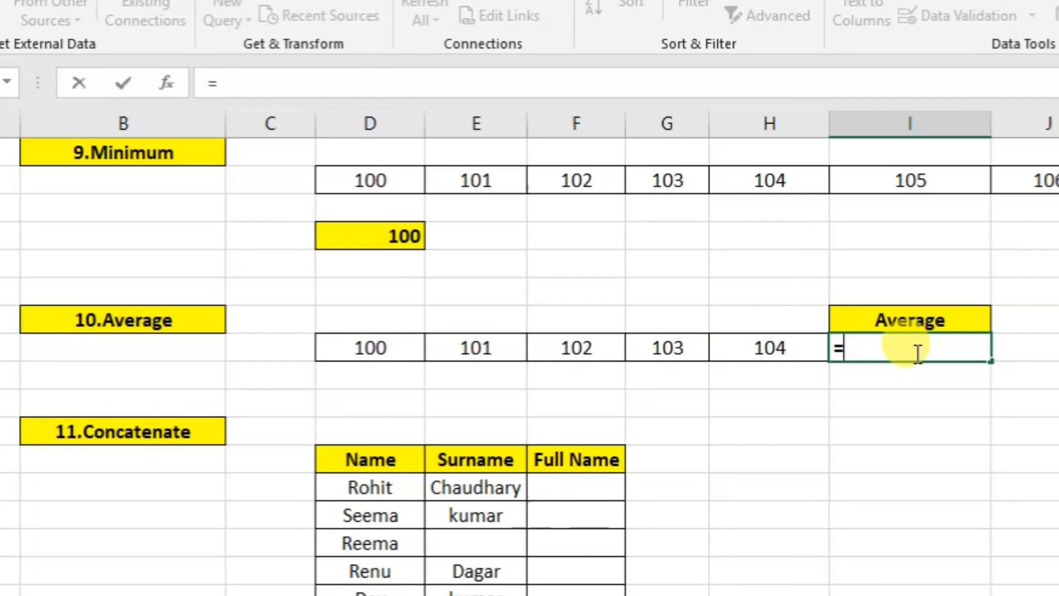
{"action": "type", "text": "av"}
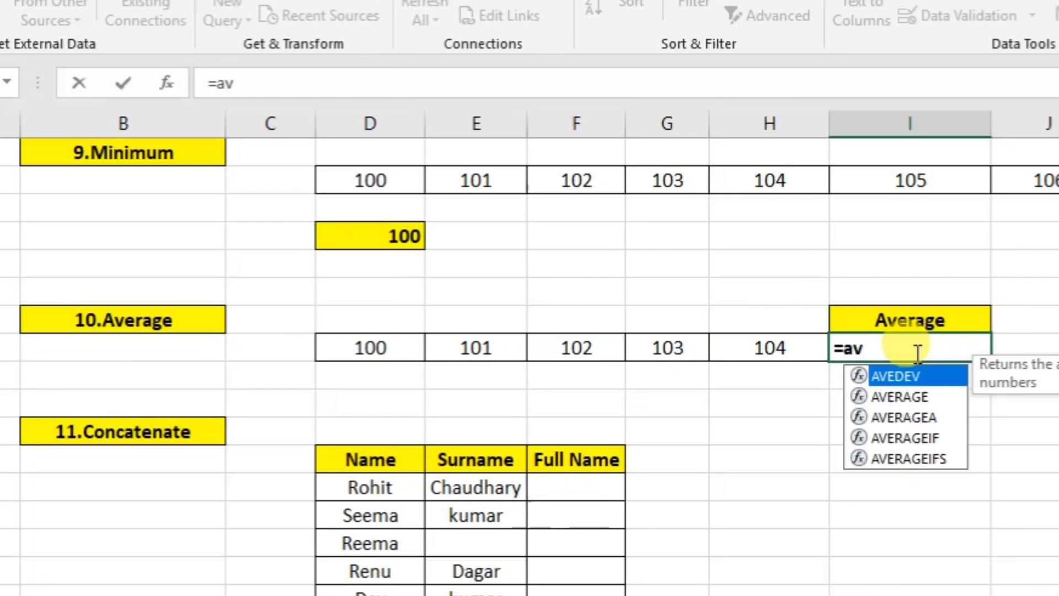
{"action": "type", "text": "er"}
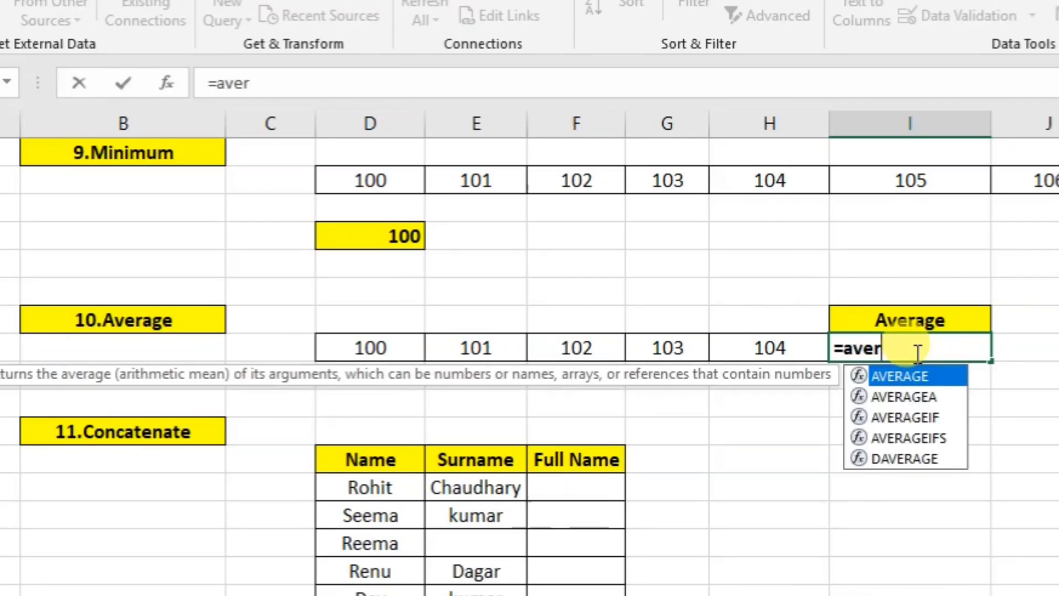
{"action": "key", "text": "Tab"}
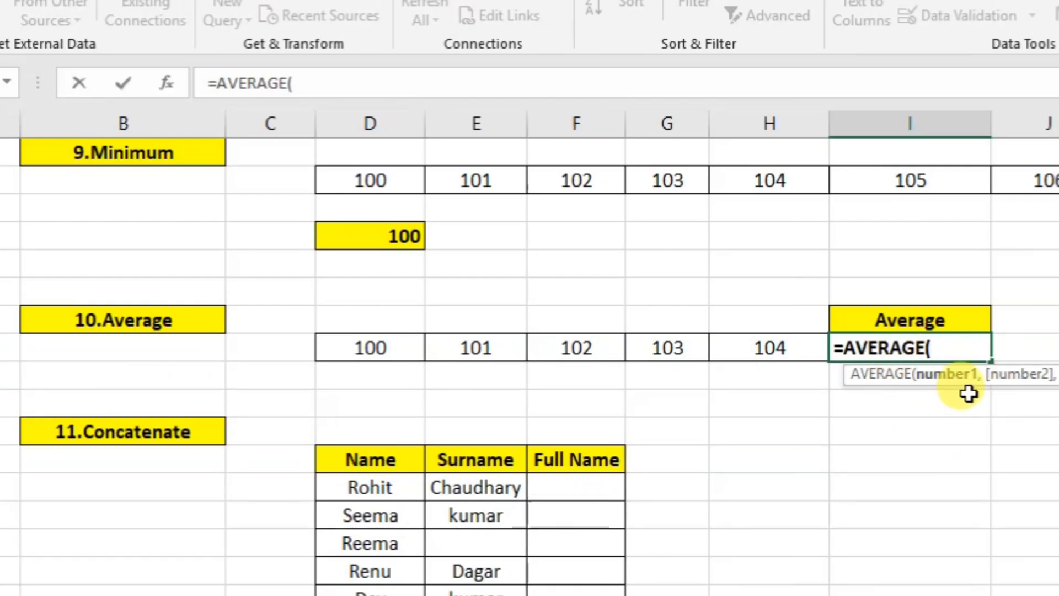
{"action": "left_click_drag", "start_coordinate": [356, 345], "coordinate": [752, 347]}
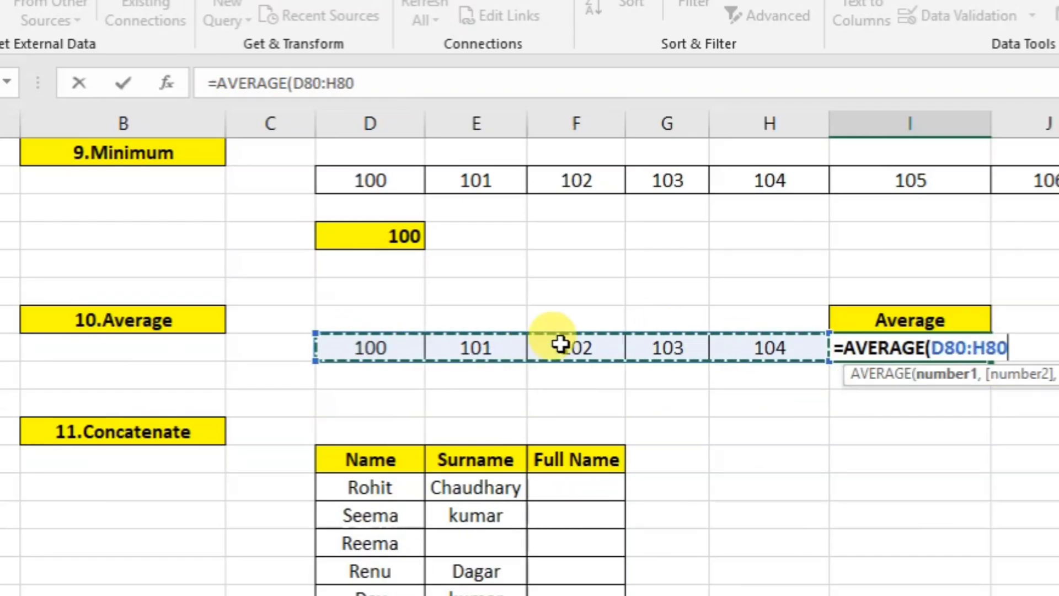
{"action": "key", "text": "Return"}
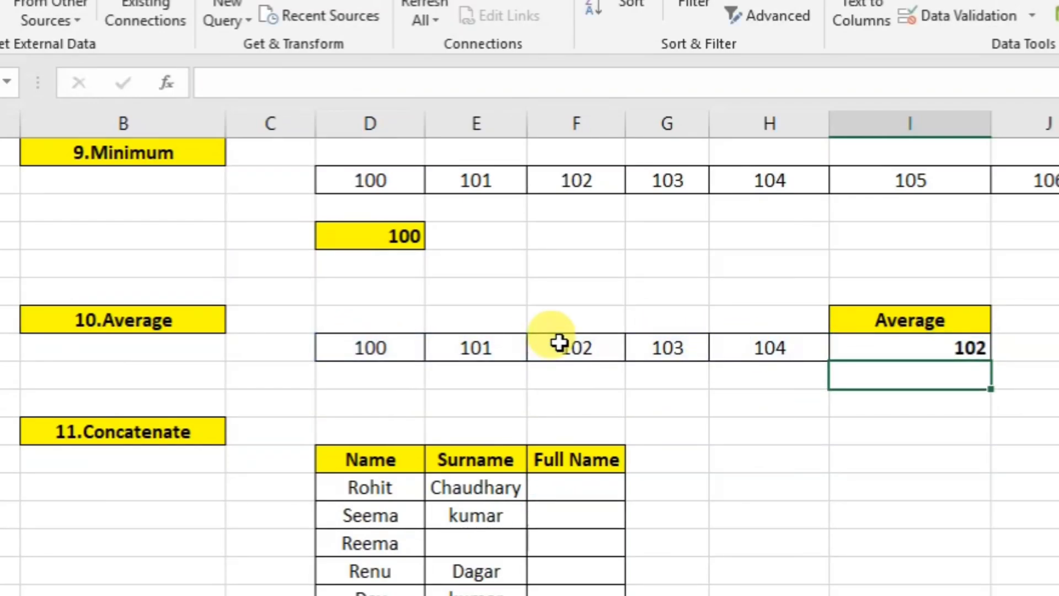
Format the average in I80 as Number with 2 decimal places.
{"action": "left_click", "coordinate": [898, 349]}
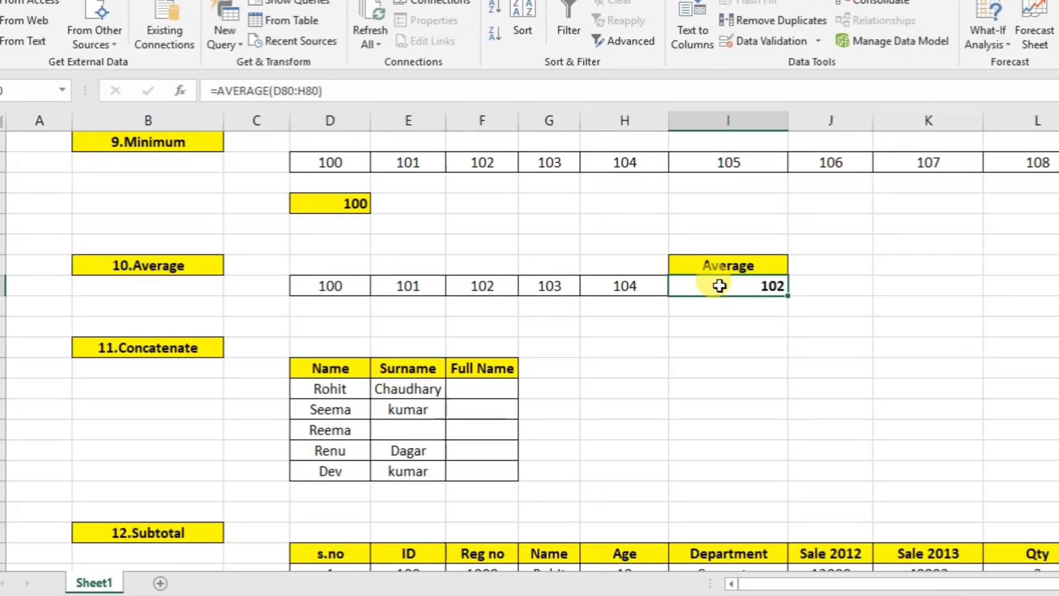
{"action": "right_click", "coordinate": [715, 286]}
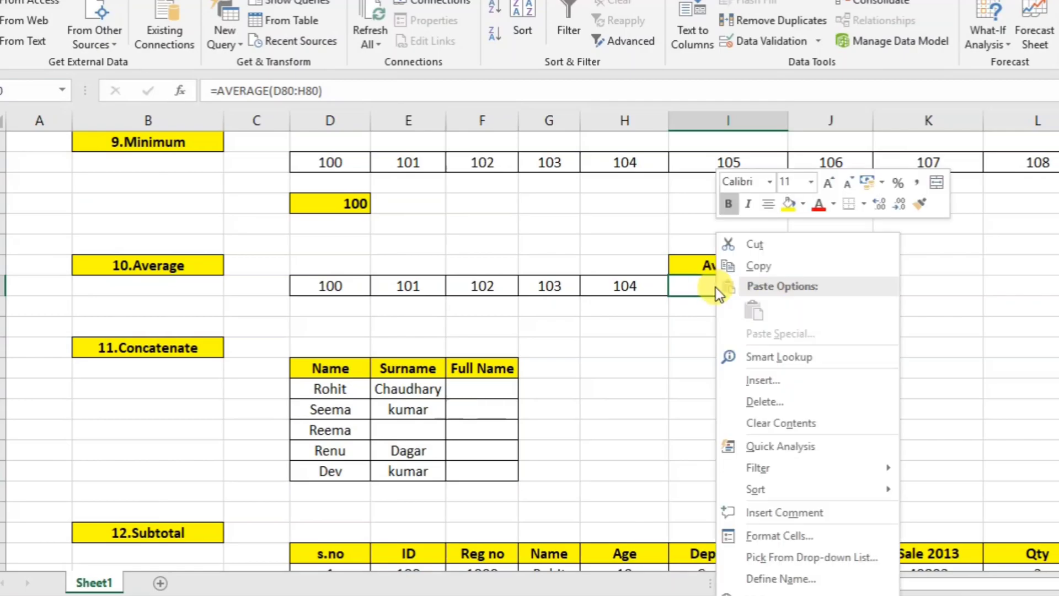
{"action": "left_click", "coordinate": [822, 533]}
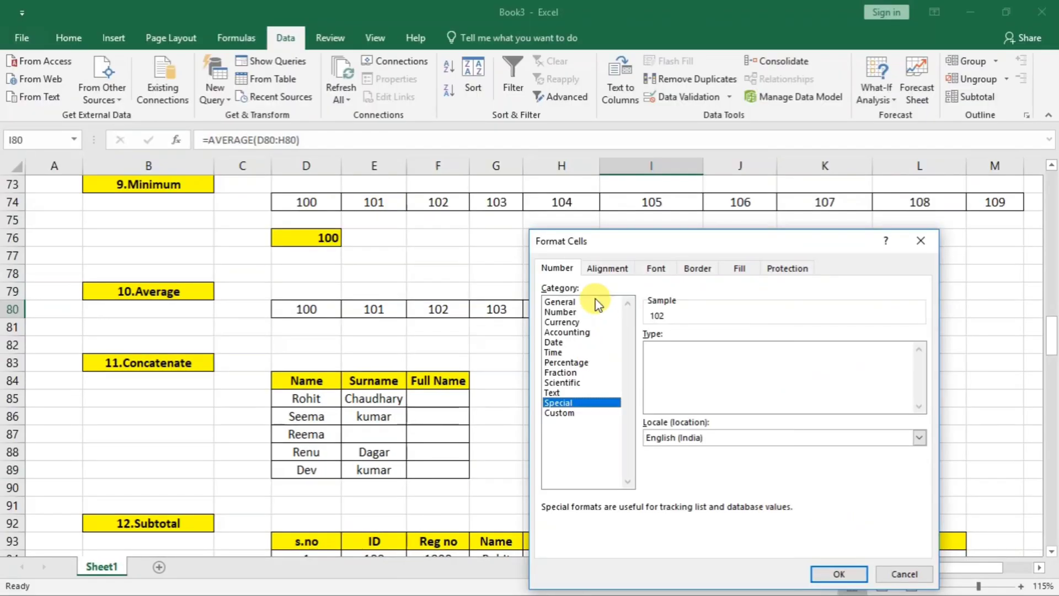
{"action": "left_click", "coordinate": [580, 303]}
{"action": "left_click", "coordinate": [573, 312]}
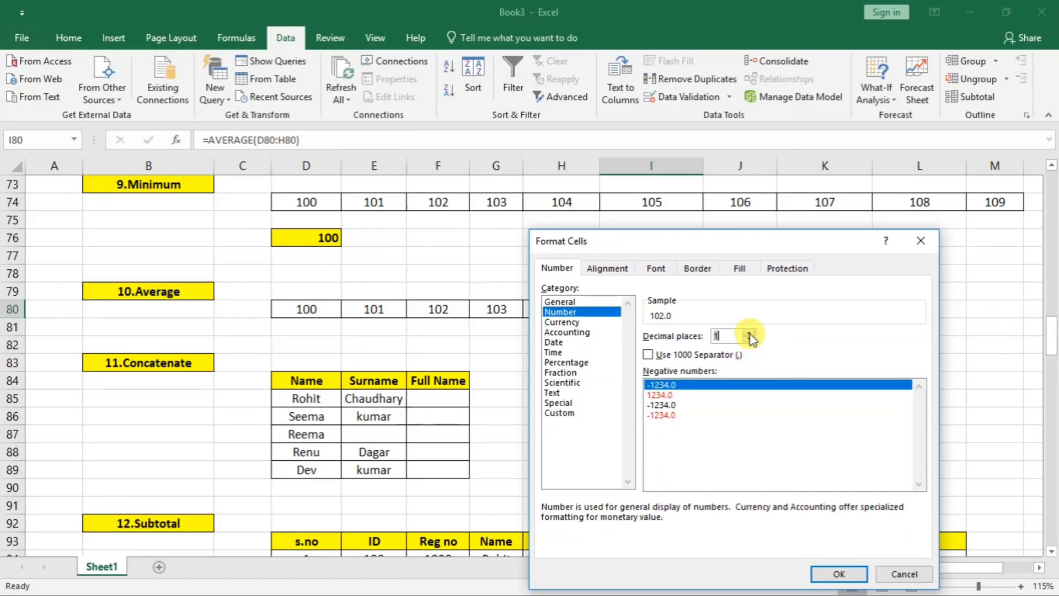
{"action": "double_click", "coordinate": [730, 338]}
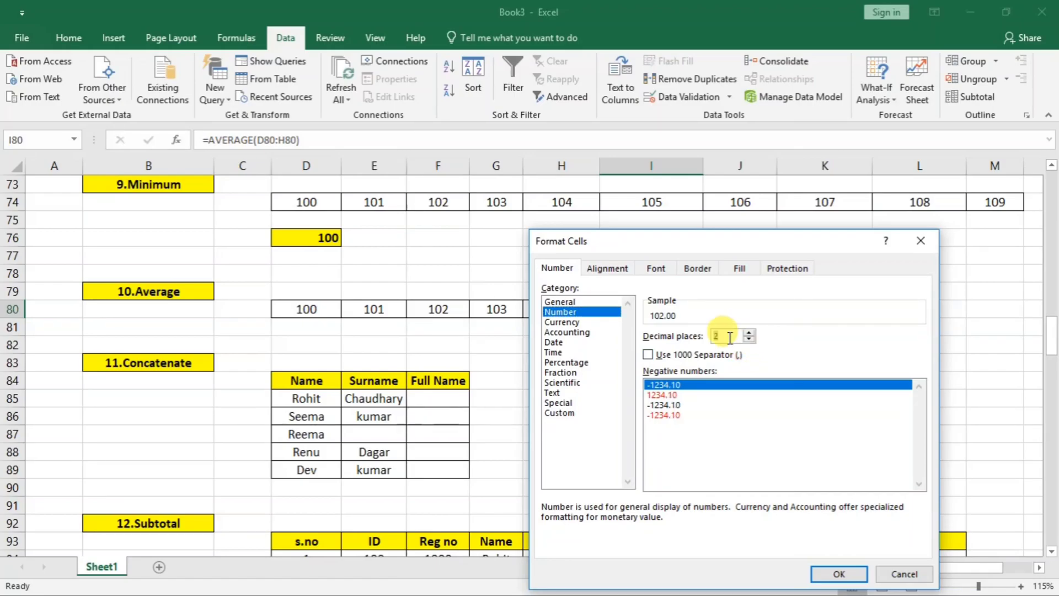
{"action": "left_click", "coordinate": [841, 576]}
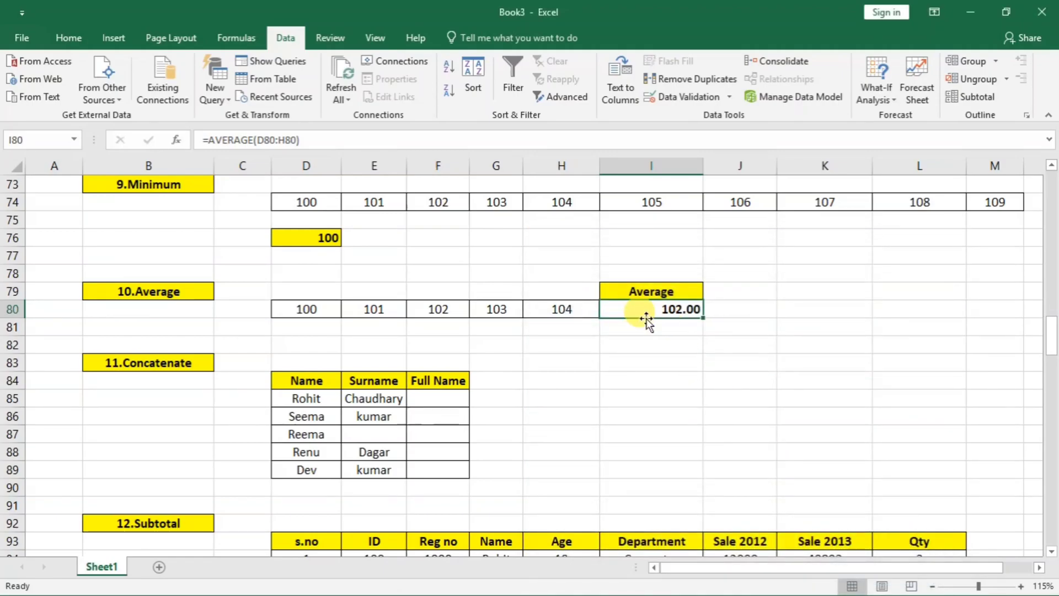
Change H80, the last number in the Average row, to 22 and check the recalculated average in I80.
{"action": "left_click", "coordinate": [563, 311]}
{"action": "type", "text": "22"}
{"action": "key", "text": "Return"}
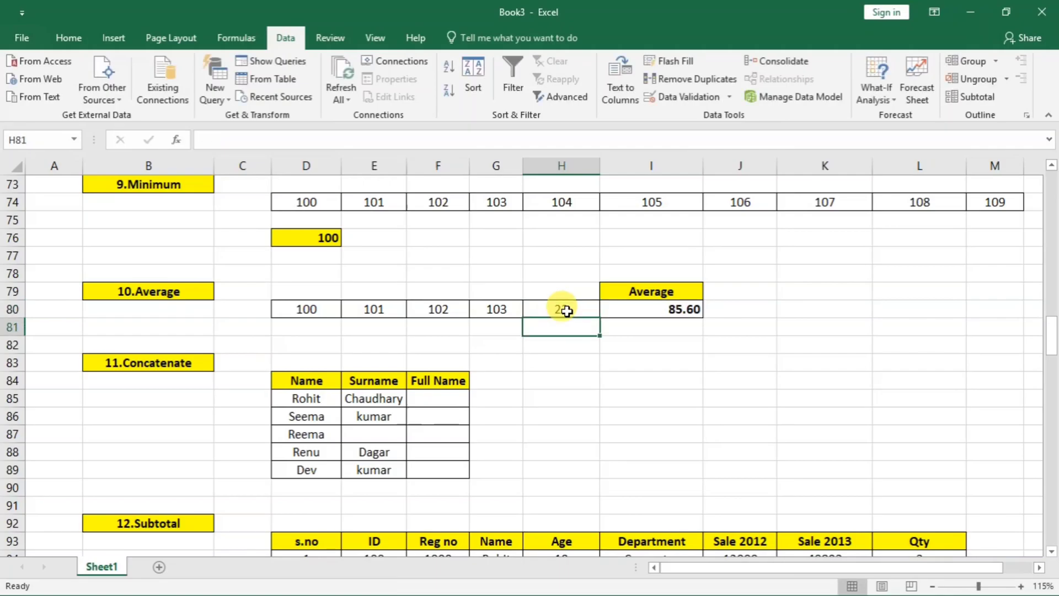
{"action": "left_click", "coordinate": [695, 316]}
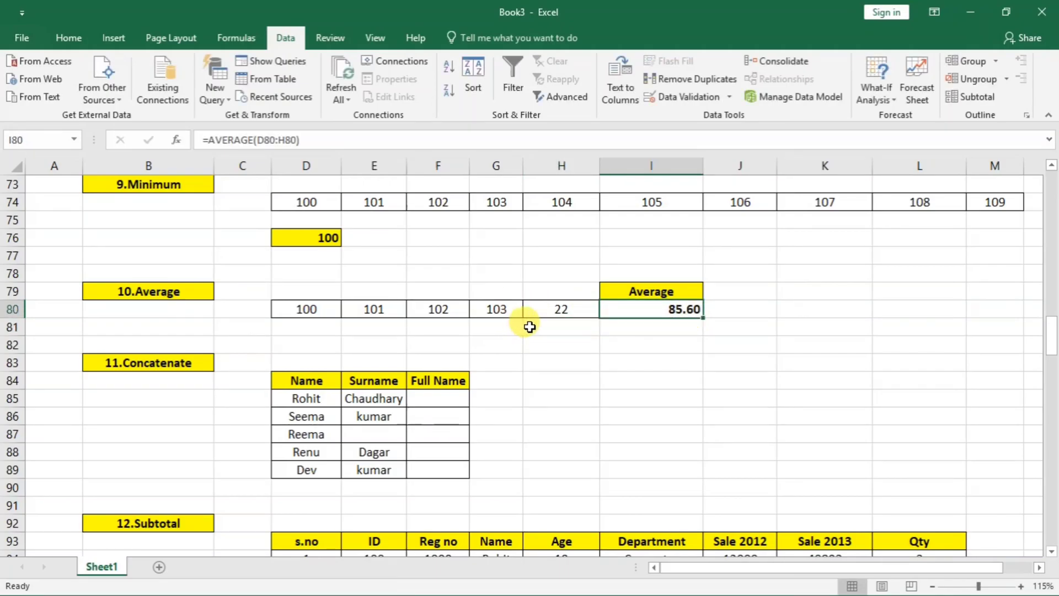
Enter =CONCATENATE(D85,E85) in F85 under the Full Name header and autofit column F to its contents.
{"action": "scroll", "coordinate": [548, 315], "scroll_direction": "down", "scroll_amount": 2}
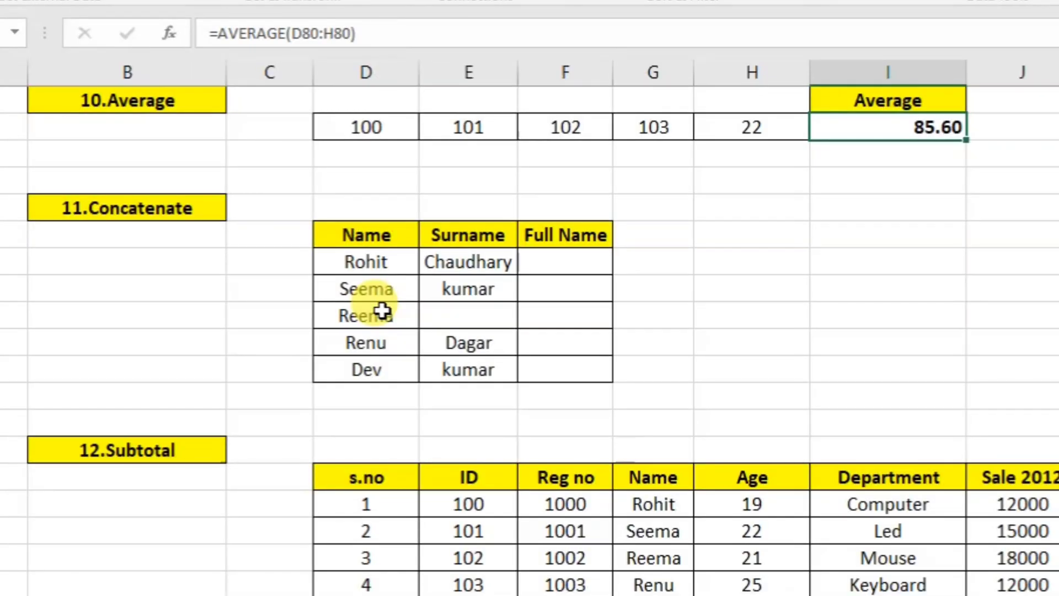
{"action": "left_click", "coordinate": [569, 267]}
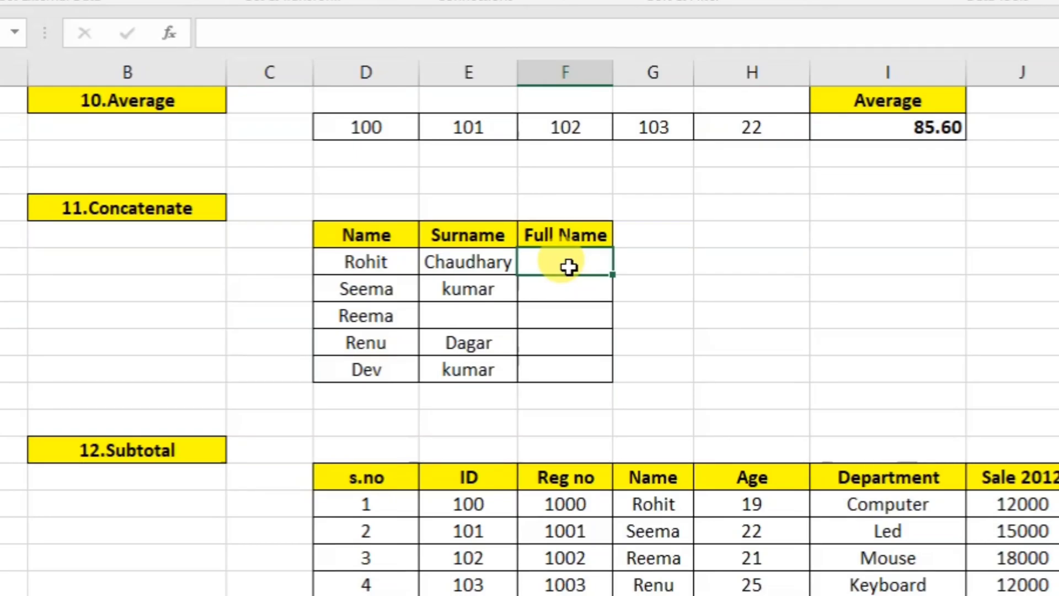
{"action": "type", "text": "="}
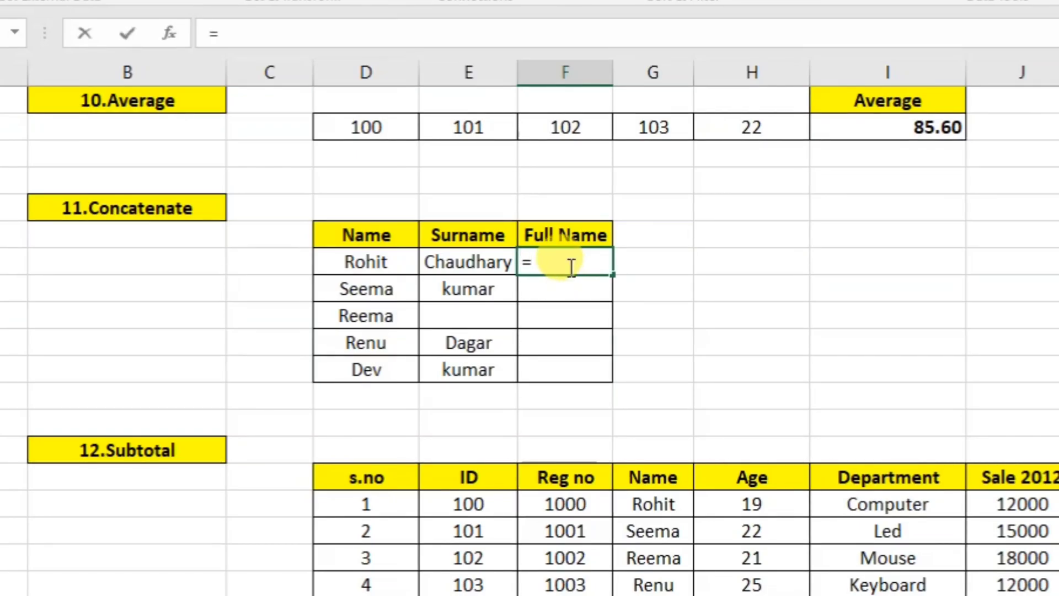
{"action": "type", "text": "con"}
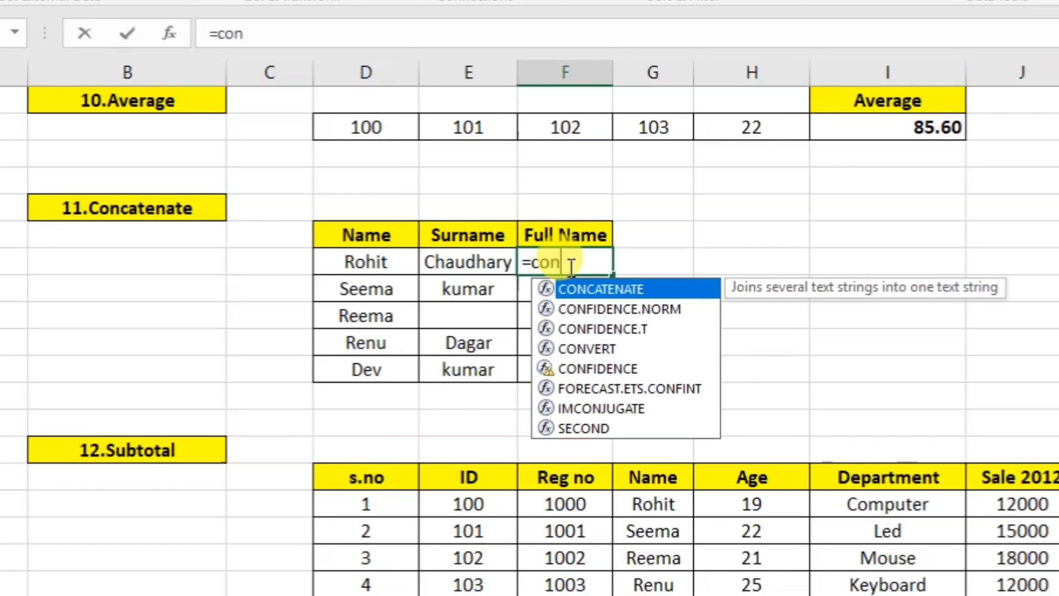
{"action": "key", "text": "Tab"}
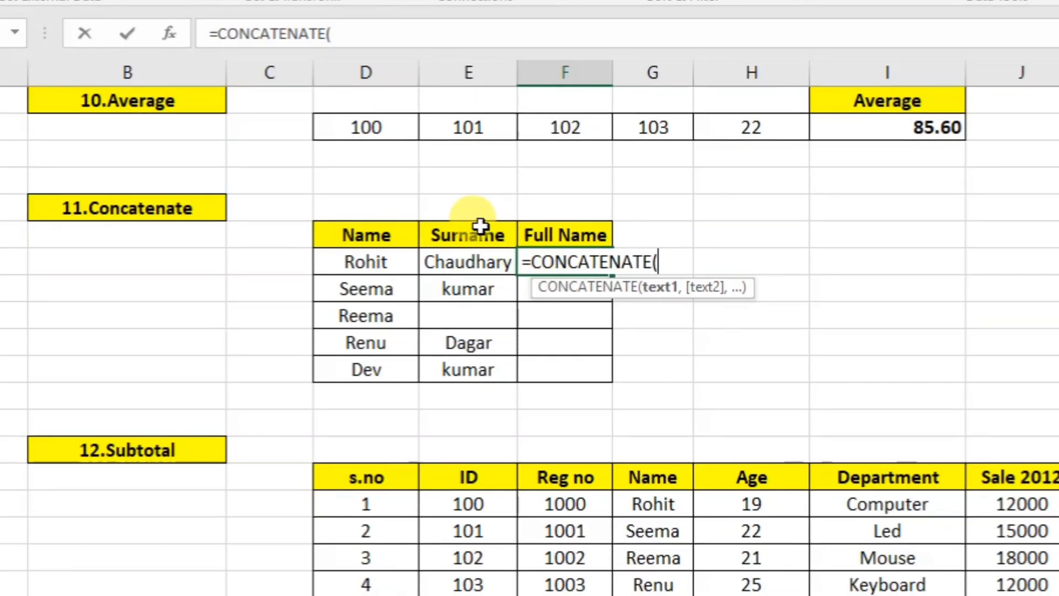
{"action": "left_click", "coordinate": [384, 259]}
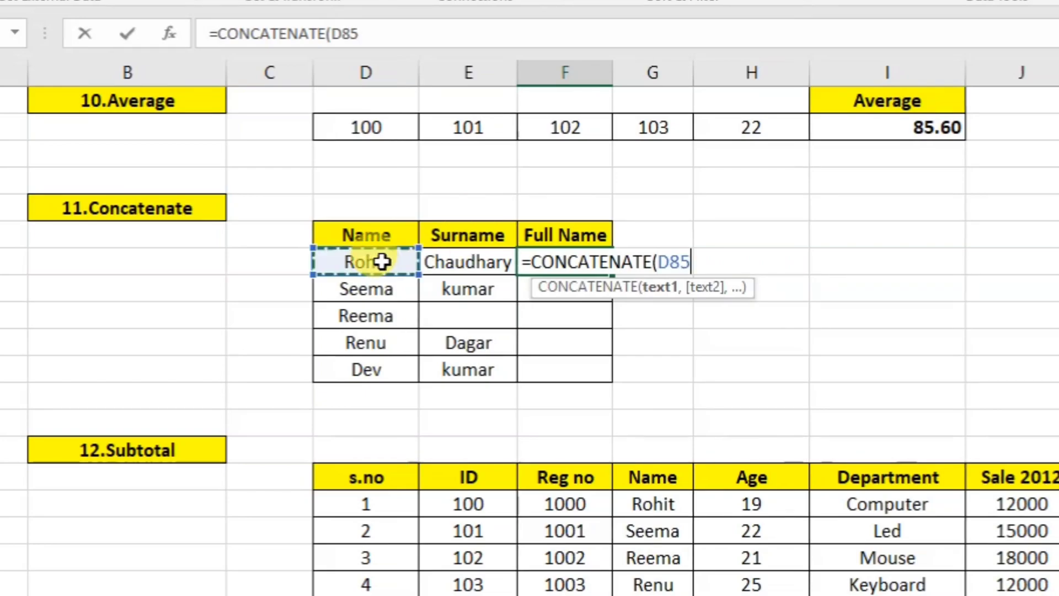
{"action": "type", "text": ","}
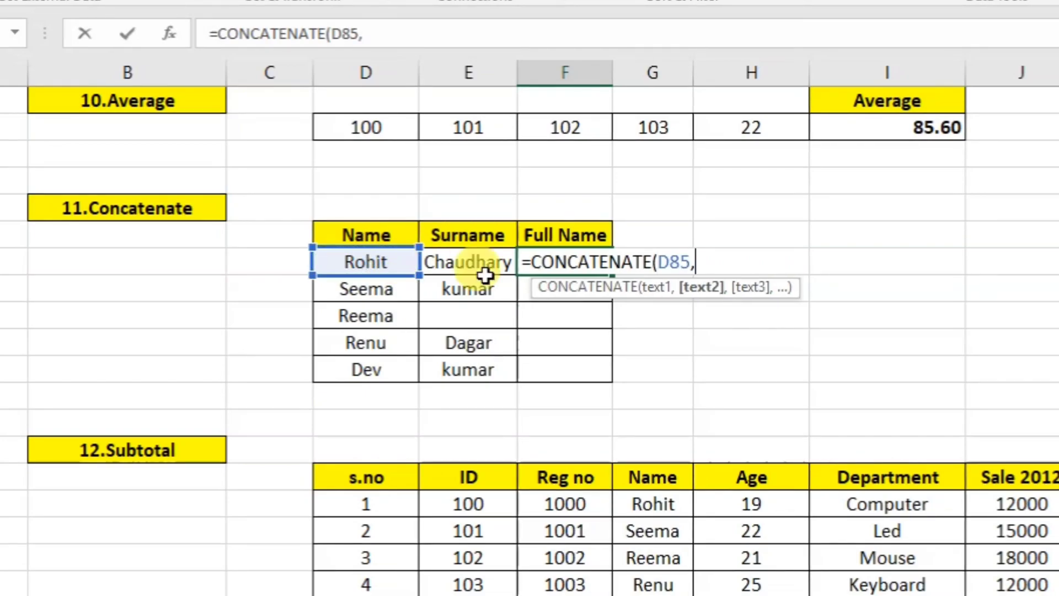
{"action": "left_click", "coordinate": [480, 263]}
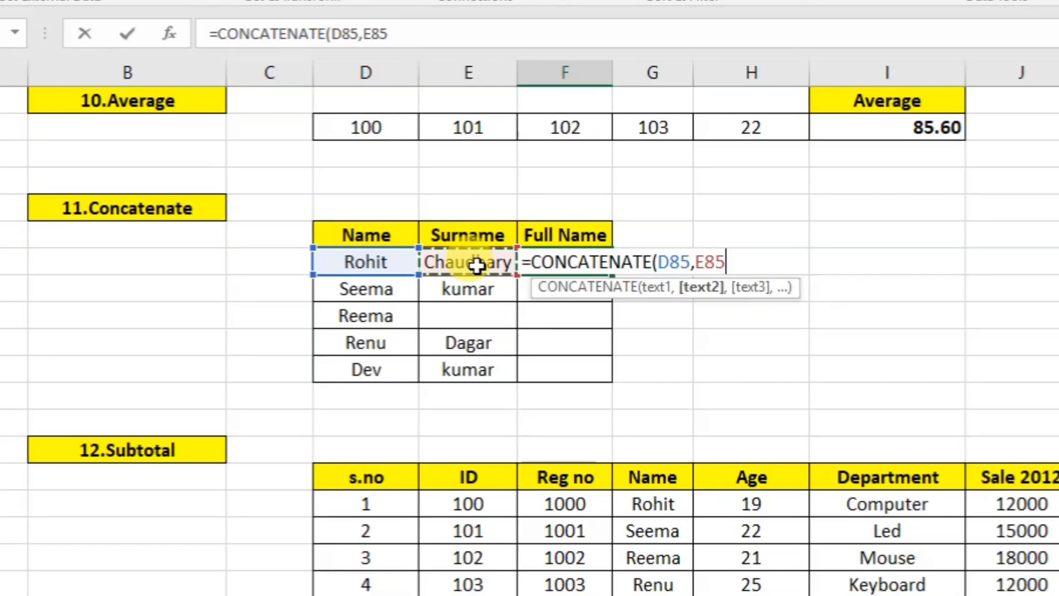
{"action": "type", "text": ")"}
{"action": "key", "text": "Return"}
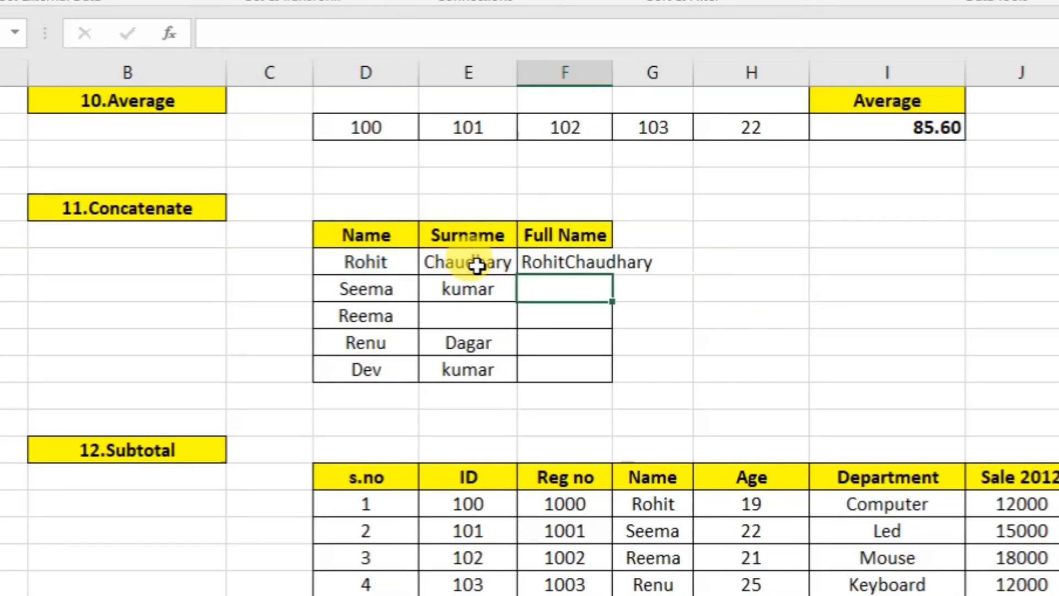
{"action": "double_click", "coordinate": [611, 74]}
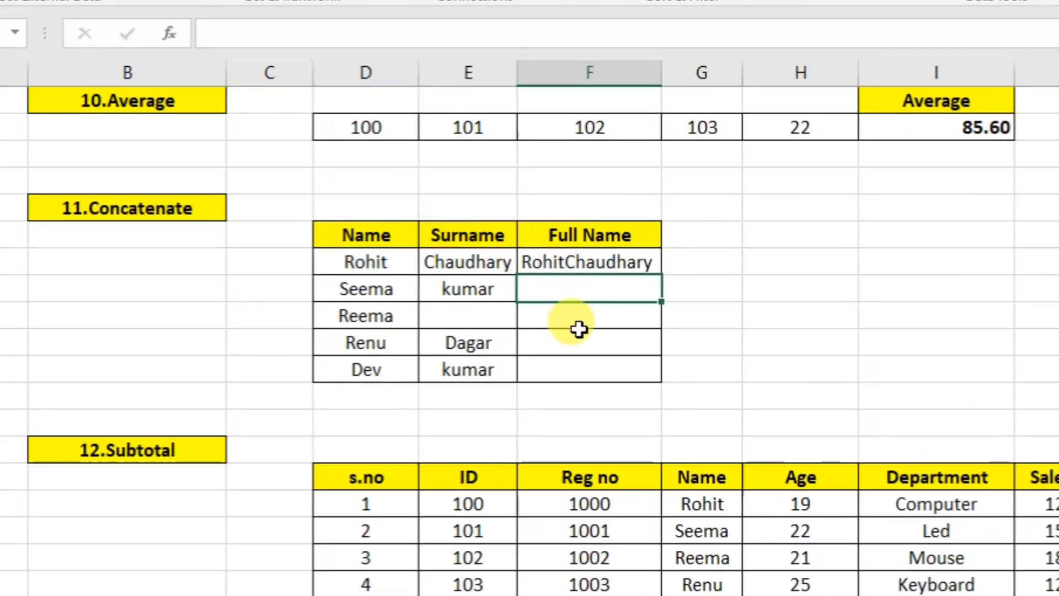
Edit the formula in F85 by removing its arguments back to =CONCATENATE(.
{"action": "left_click", "coordinate": [574, 264]}
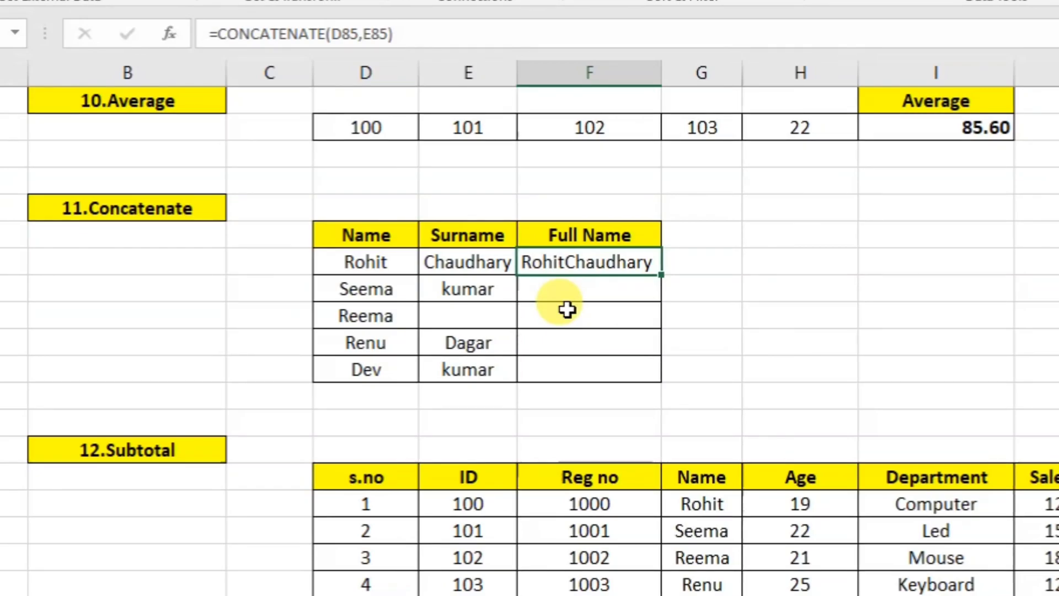
{"action": "double_click", "coordinate": [597, 264]}
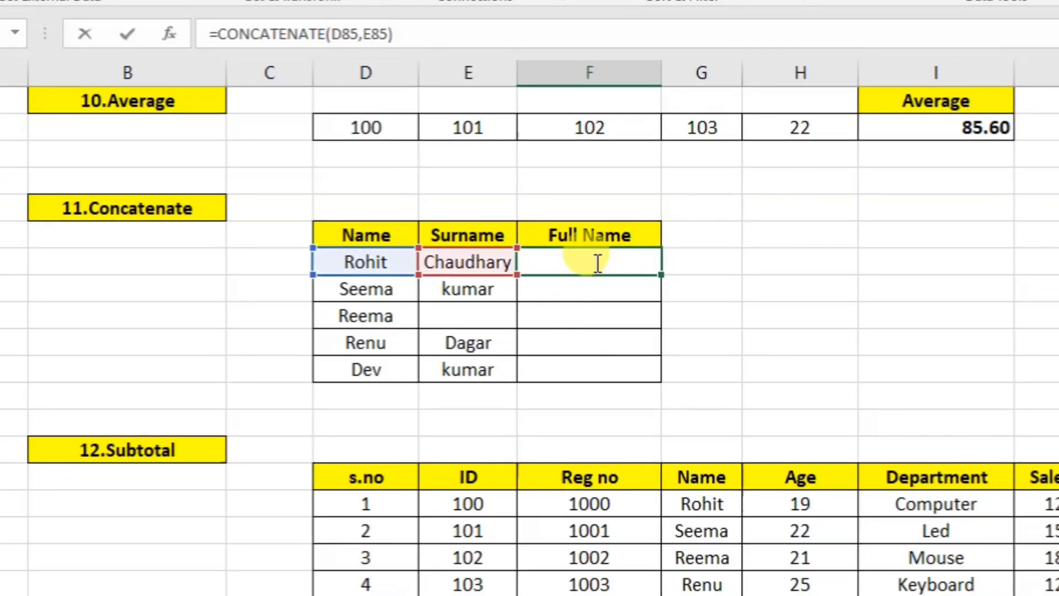
{"action": "left_click", "coordinate": [736, 263]}
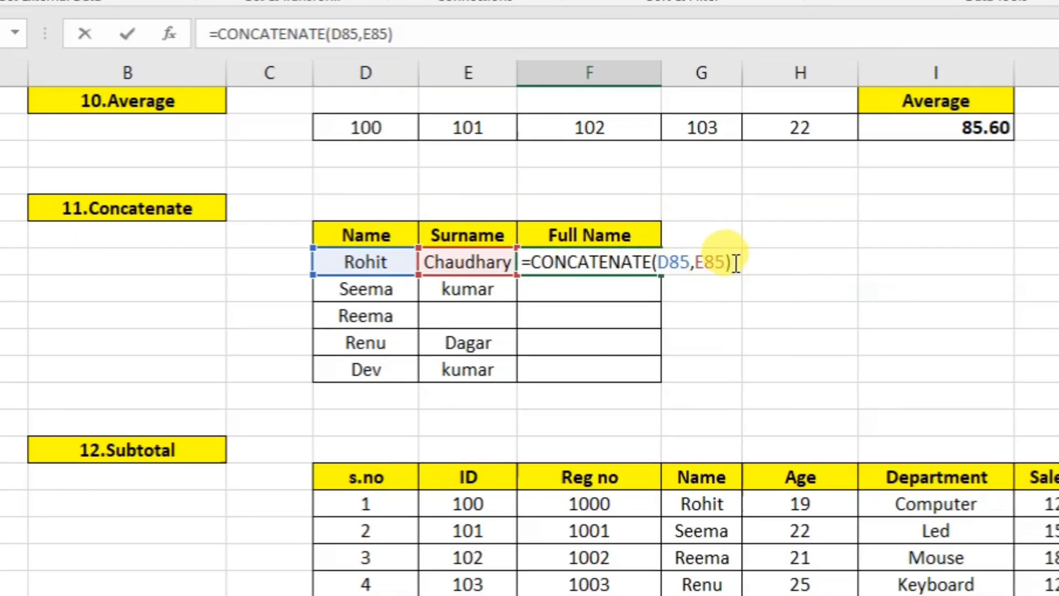
{"action": "key", "text": "BackSpace"}
{"action": "key", "text": "BackSpace"}
{"action": "key", "text": "BackSpace"}
{"action": "key", "text": "BackSpace"}
{"action": "key", "text": "BackSpace"}
{"action": "key", "text": "BackSpace"}
{"action": "key", "text": "BackSpace"}
{"action": "key", "text": "BackSpace"}
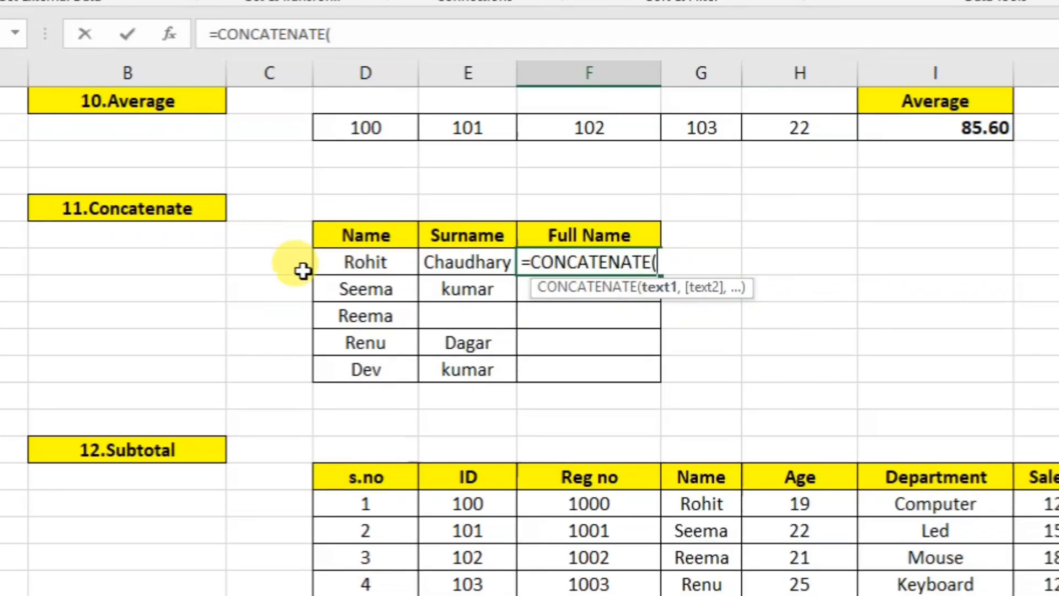
Try adding D85, E85 and D86 as comma-separated CONCATENATE arguments in F85, and clear them again.
{"action": "left_click", "coordinate": [347, 269]}
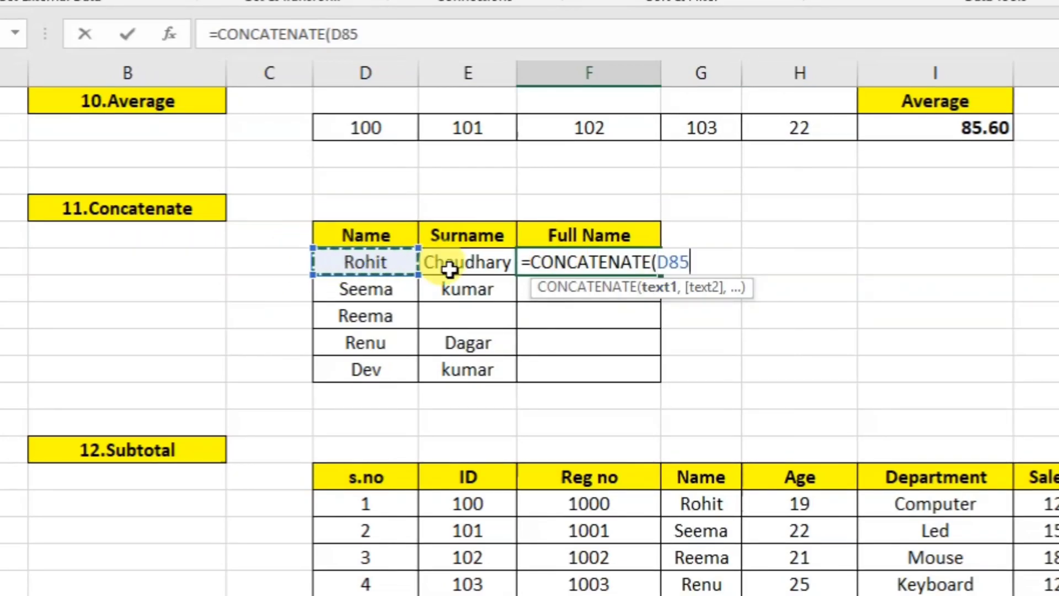
{"action": "type", "text": ","}
{"action": "left_click", "coordinate": [473, 267]}
{"action": "type", "text": ","}
{"action": "left_click", "coordinate": [379, 287]}
{"action": "type", "text": ","}
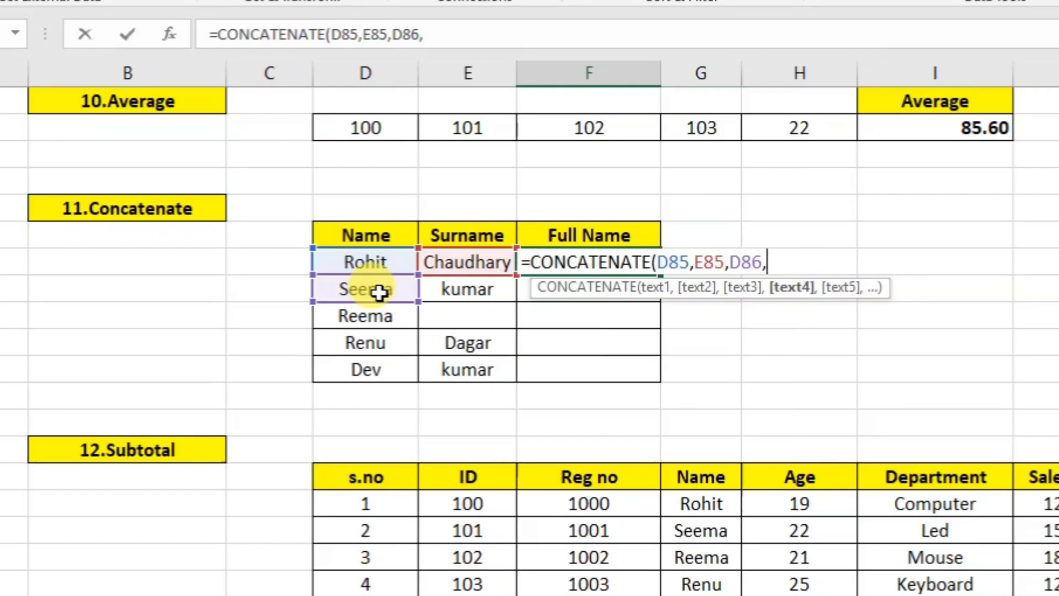
{"action": "key", "text": "BackSpace"}
{"action": "key", "text": "BackSpace"}
{"action": "key", "text": "BackSpace"}
{"action": "key", "text": "BackSpace"}
{"action": "key", "text": "BackSpace"}
{"action": "key", "text": "BackSpace"}
{"action": "key", "text": "BackSpace"}
{"action": "key", "text": "BackSpace"}
{"action": "key", "text": "BackSpace"}
{"action": "key", "text": "BackSpace"}
{"action": "key", "text": "BackSpace"}
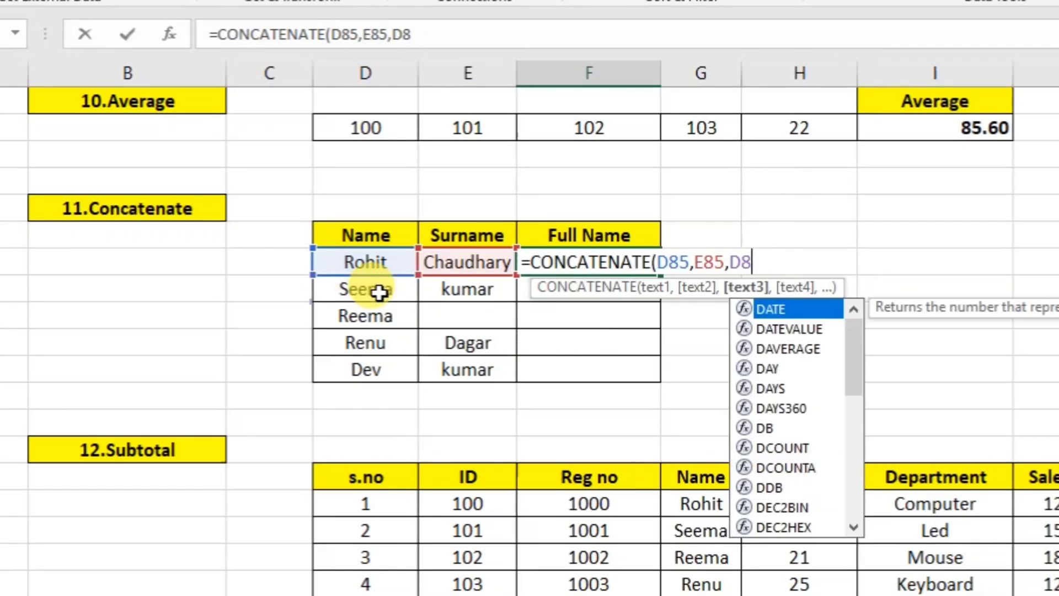
{"action": "key", "text": "BackSpace"}
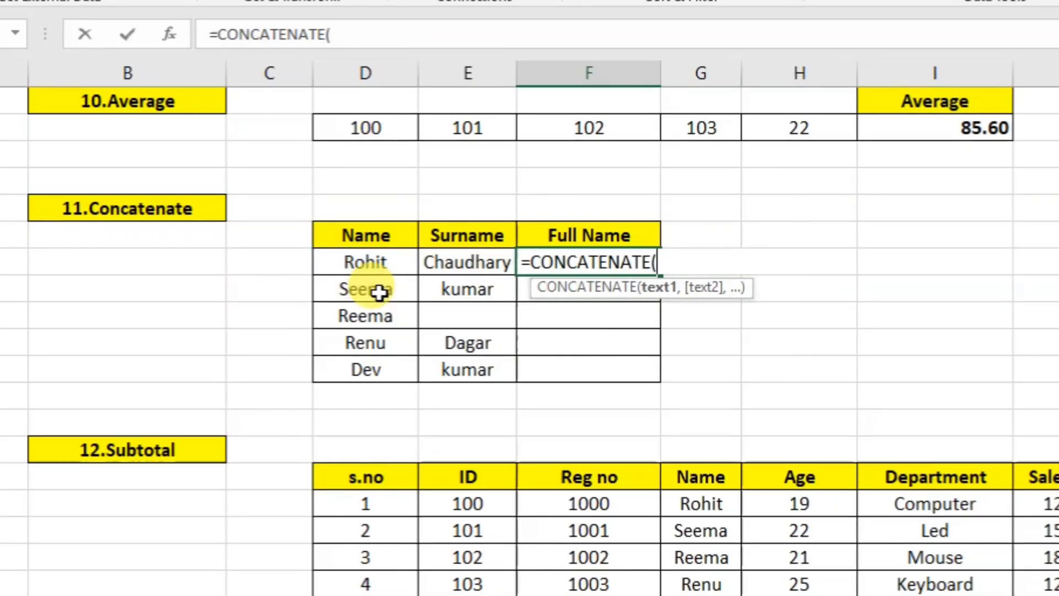
Try adding the filled name and surname cells from D85 to E89 as separate CONCATENATE arguments in F85.
{"action": "left_click", "coordinate": [395, 263]}
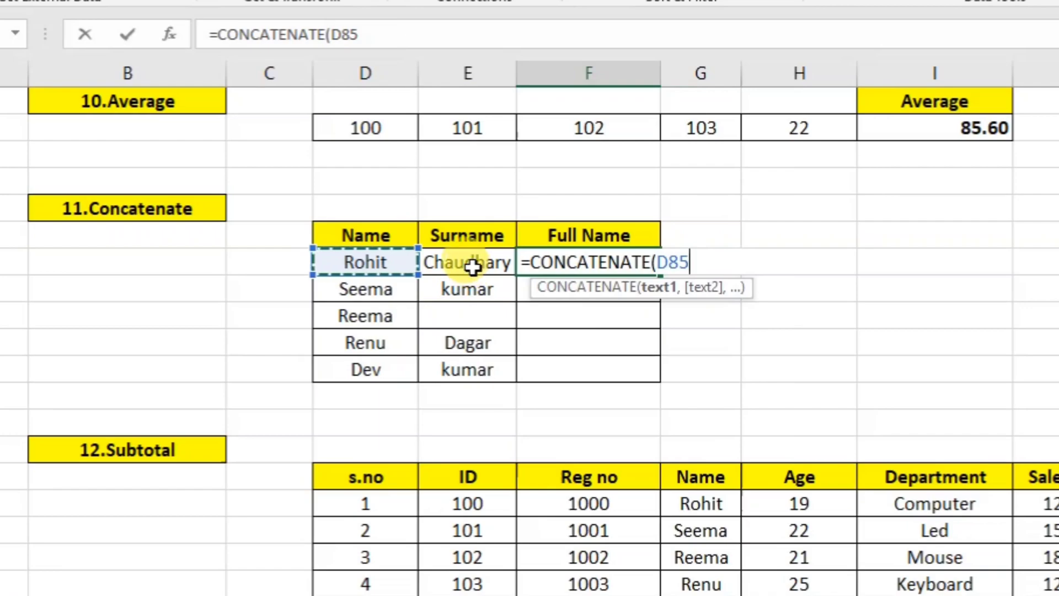
{"action": "type", "text": ","}
{"action": "left_click", "coordinate": [472, 270]}
{"action": "left_click", "coordinate": [406, 291], "text": "ctrl"}
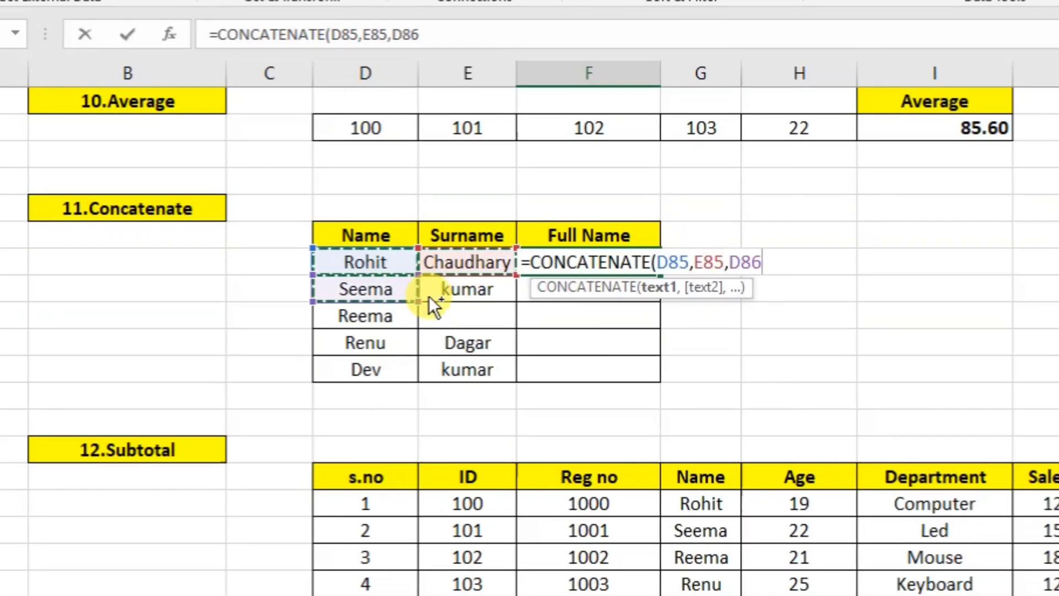
{"action": "left_click", "coordinate": [436, 294], "text": "ctrl"}
{"action": "left_click", "coordinate": [376, 316], "text": "ctrl"}
{"action": "left_click", "coordinate": [363, 345], "text": "ctrl"}
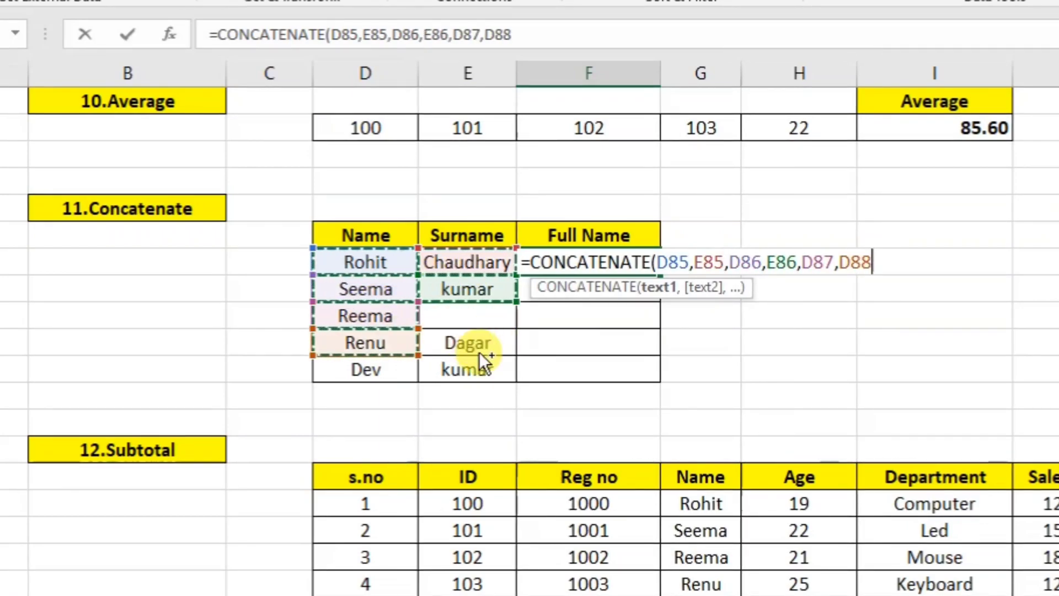
{"action": "left_click", "coordinate": [477, 346], "text": "ctrl"}
{"action": "left_click", "coordinate": [375, 370], "text": "ctrl"}
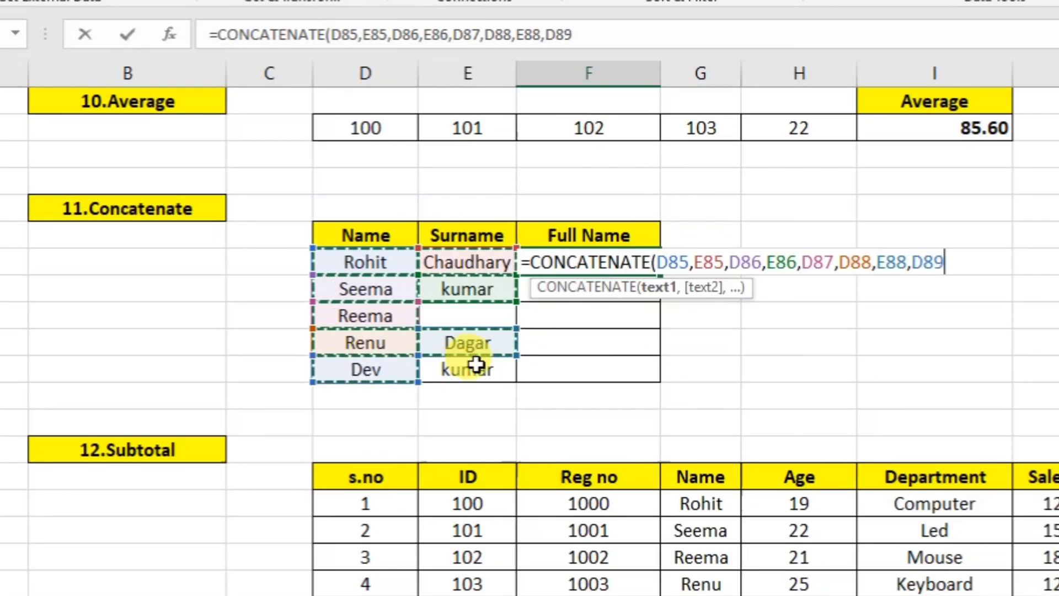
{"action": "left_click", "coordinate": [478, 365], "text": "ctrl"}
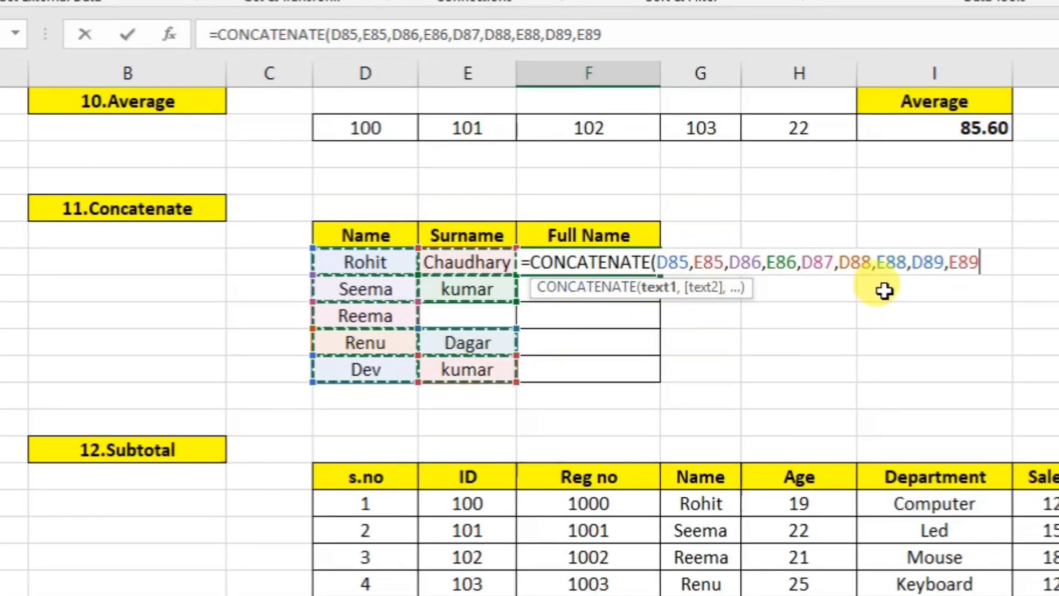
{"action": "key", "text": "shift+Left"}
{"action": "key", "text": "shift+Left"}
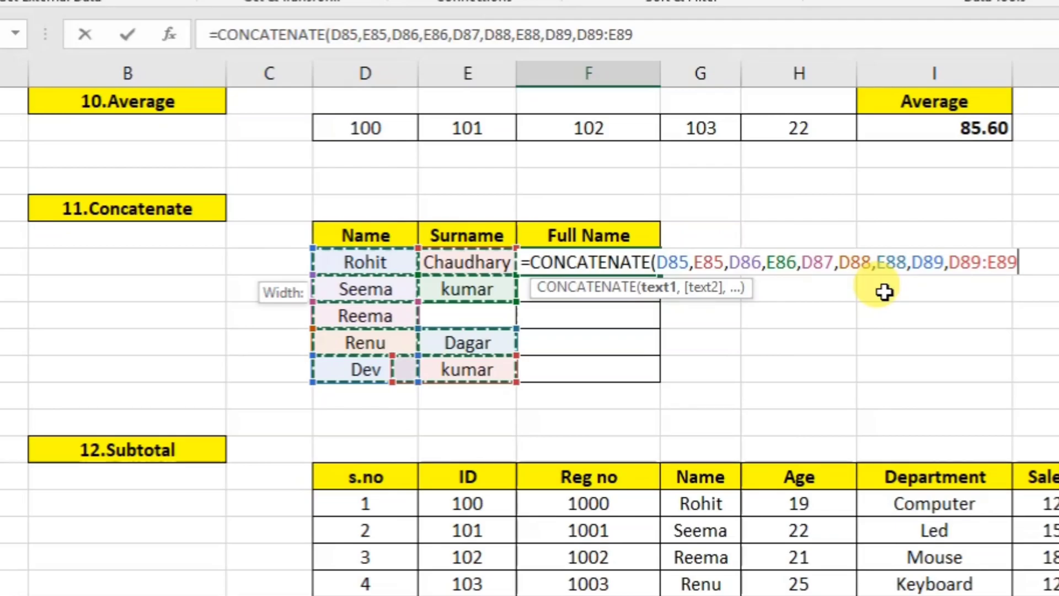
Clear the whole list of cell references from F85's formula, back to =CONCATENATE(.
{"action": "left_click", "coordinate": [1029, 257]}
{"action": "key", "text": "BackSpace"}
{"action": "key", "text": "BackSpace"}
{"action": "key", "text": "BackSpace"}
{"action": "key", "text": "BackSpace"}
{"action": "key", "text": "BackSpace"}
{"action": "key", "text": "BackSpace"}
{"action": "key", "text": "BackSpace"}
{"action": "key", "text": "BackSpace"}
{"action": "key", "text": "BackSpace"}
{"action": "key", "text": "BackSpace"}
{"action": "key", "text": "BackSpace"}
{"action": "key", "text": "BackSpace"}
{"action": "key", "text": "BackSpace"}
{"action": "key", "text": "BackSpace"}
{"action": "key", "text": "BackSpace"}
{"action": "key", "text": "BackSpace"}
{"action": "key", "text": "BackSpace"}
{"action": "key", "text": "BackSpace"}
{"action": "key", "text": "BackSpace"}
{"action": "key", "text": "BackSpace"}
{"action": "key", "text": "BackSpace"}
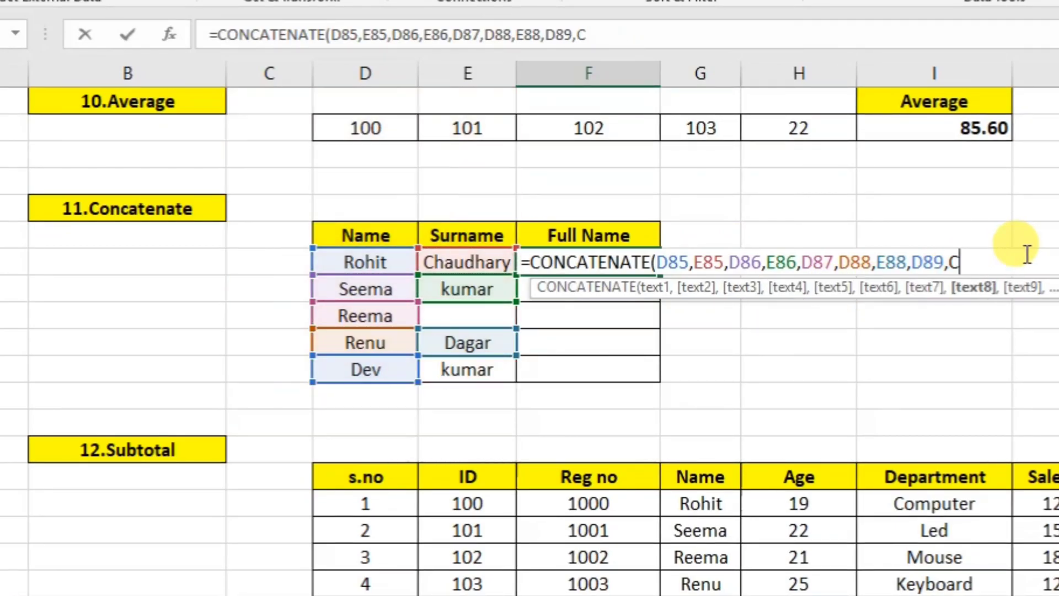
{"action": "key", "text": "BackSpace"}
{"action": "key", "text": "BackSpace"}
{"action": "key", "text": "BackSpace"}
{"action": "key", "text": "BackSpace"}
{"action": "key", "text": "BackSpace"}
{"action": "key", "text": "BackSpace"}
{"action": "key", "text": "BackSpace"}
{"action": "key", "text": "BackSpace"}
{"action": "key", "text": "BackSpace"}
{"action": "key", "text": "BackSpace"}
{"action": "key", "text": "BackSpace"}
{"action": "key", "text": "BackSpace"}
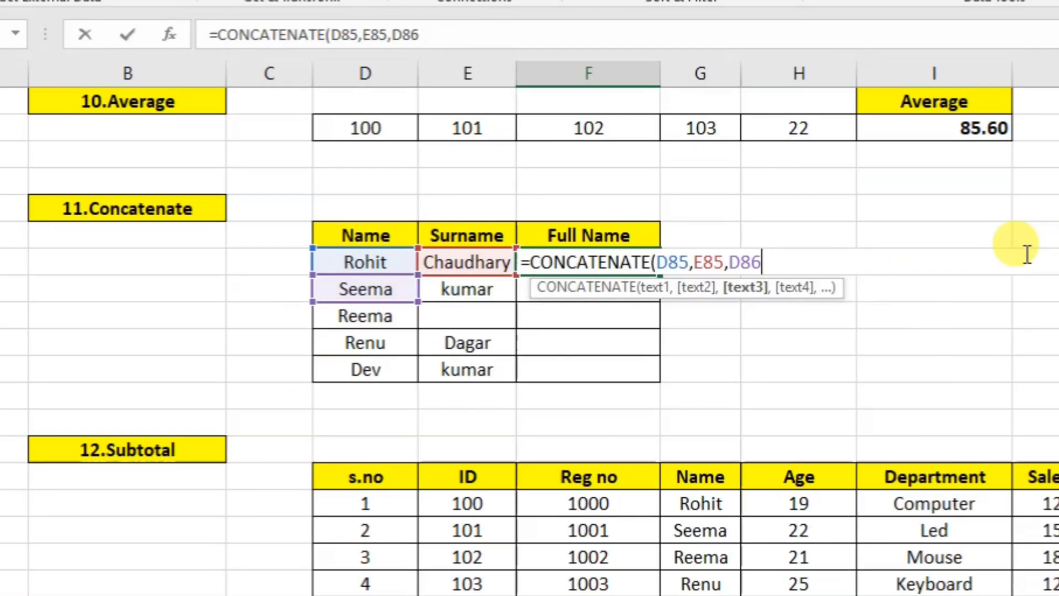
{"action": "key", "text": "BackSpace"}
{"action": "key", "text": "BackSpace"}
{"action": "key", "text": "BackSpace"}
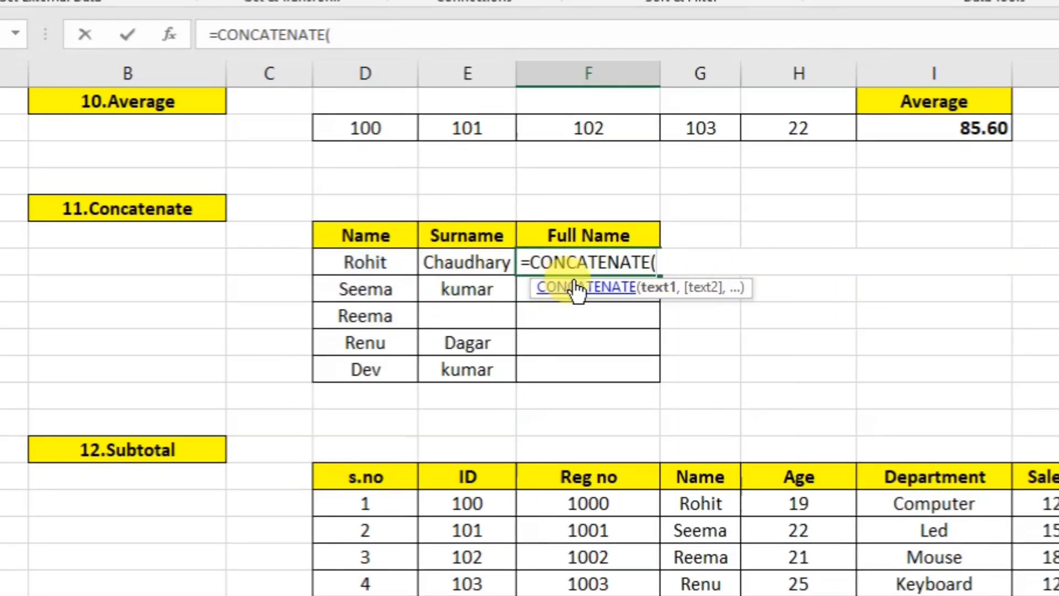
Complete the formula in F85 as =CONCATENATE(D85," ",E85) to put a space between name and surname.
{"action": "left_click", "coordinate": [355, 265]}
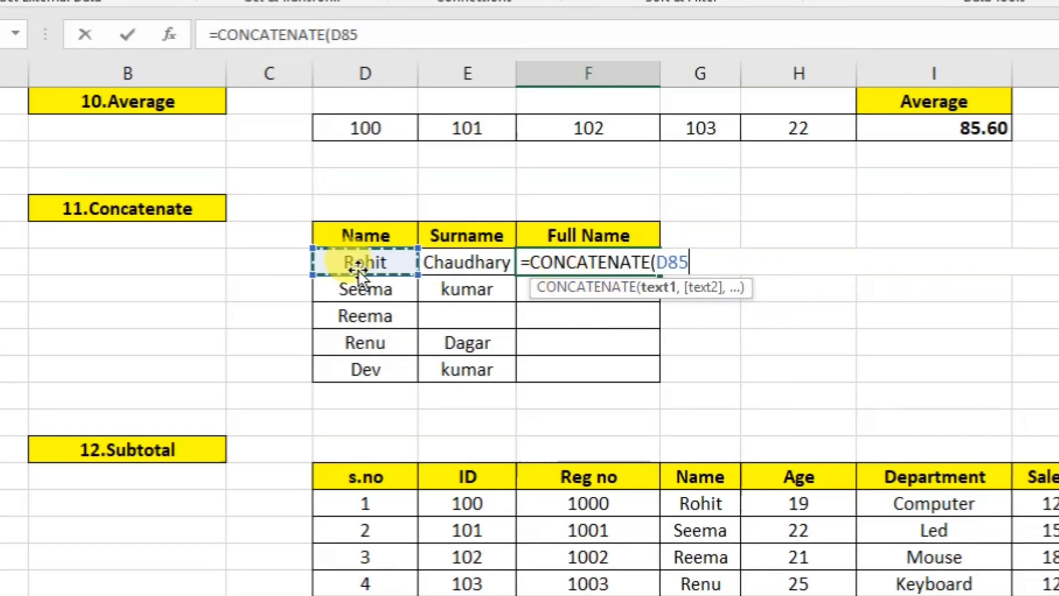
{"action": "type", "text": ","}
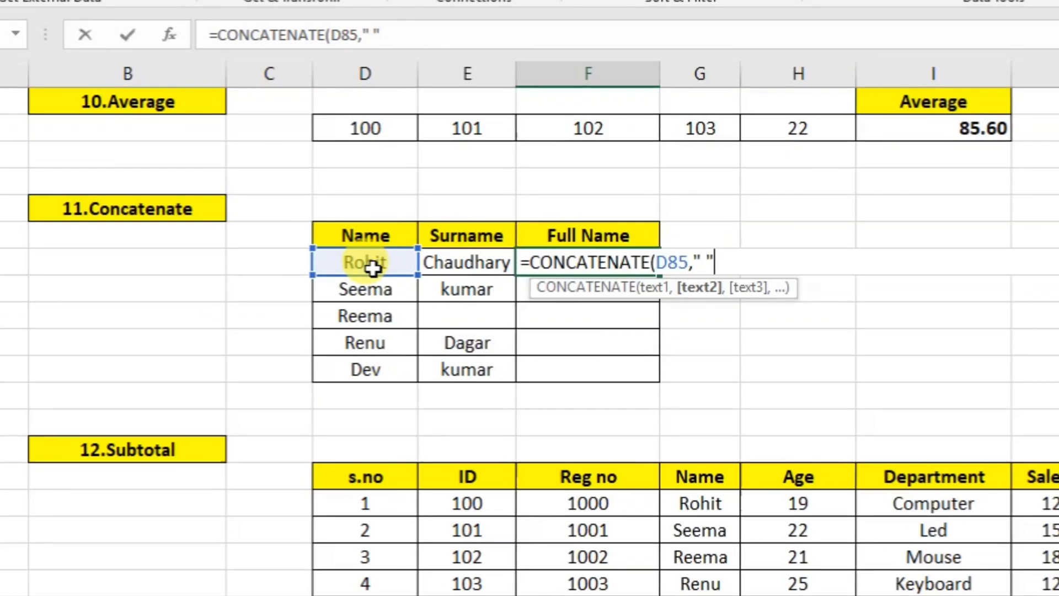
{"action": "type", "text": ","}
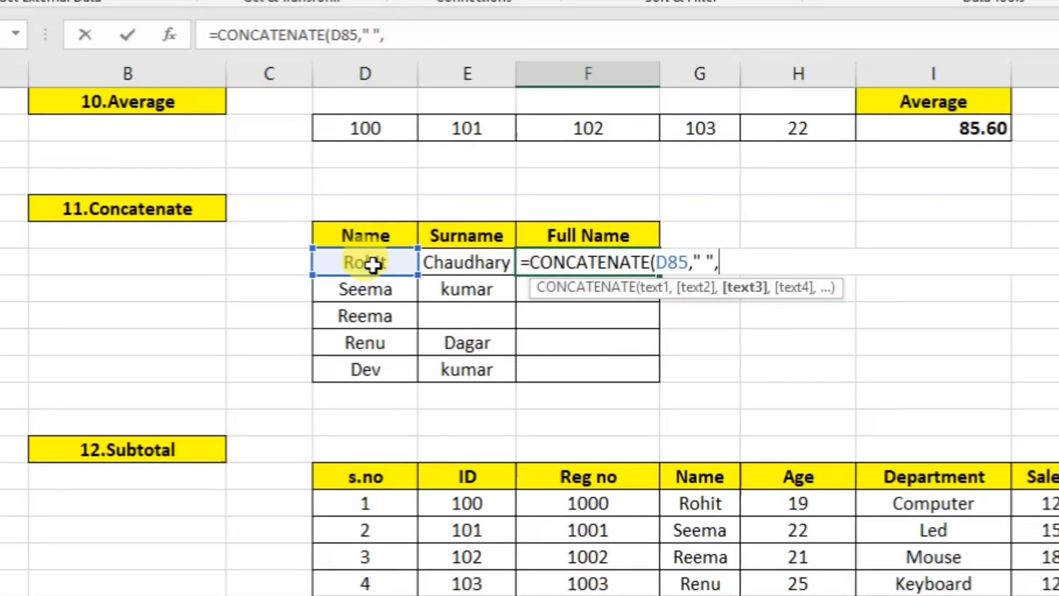
{"action": "left_click", "coordinate": [491, 263]}
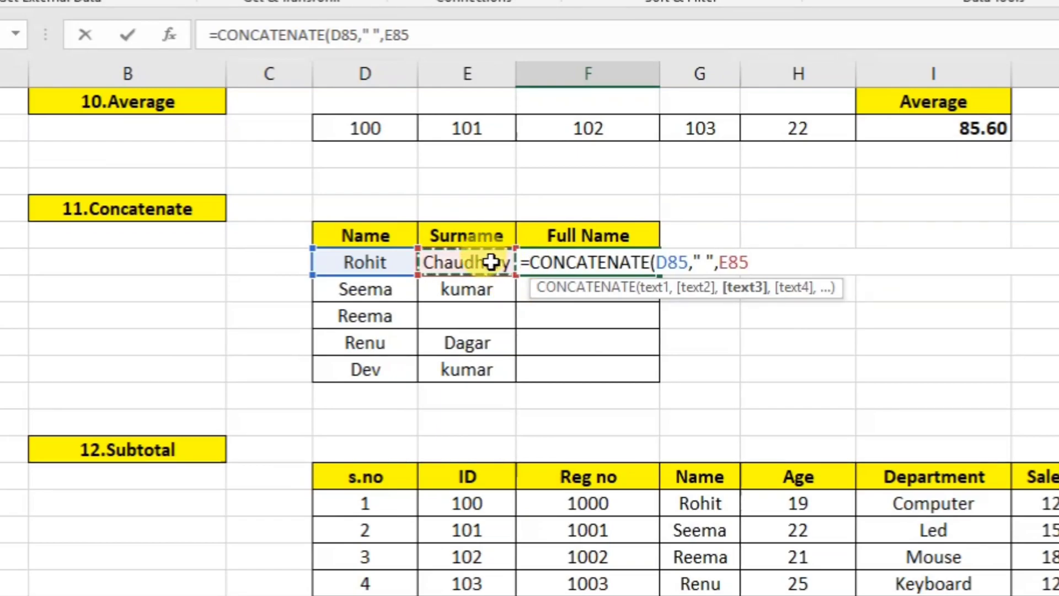
{"action": "type", "text": ")"}
{"action": "key", "text": "Return"}
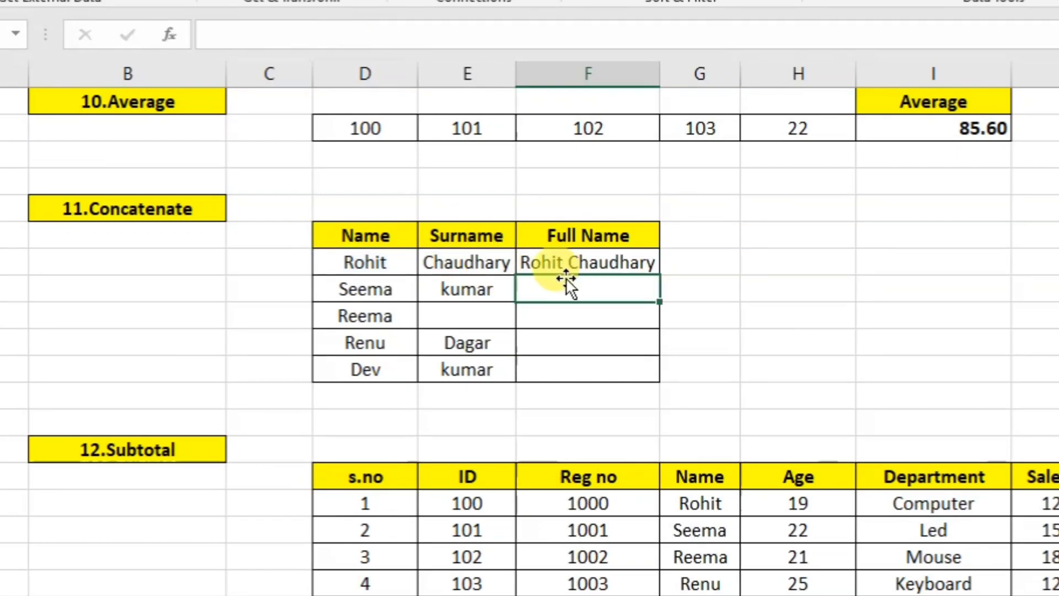
Fill the CONCATENATE formula from F85 down the Full Name column to F89.
{"action": "left_click", "coordinate": [557, 260]}
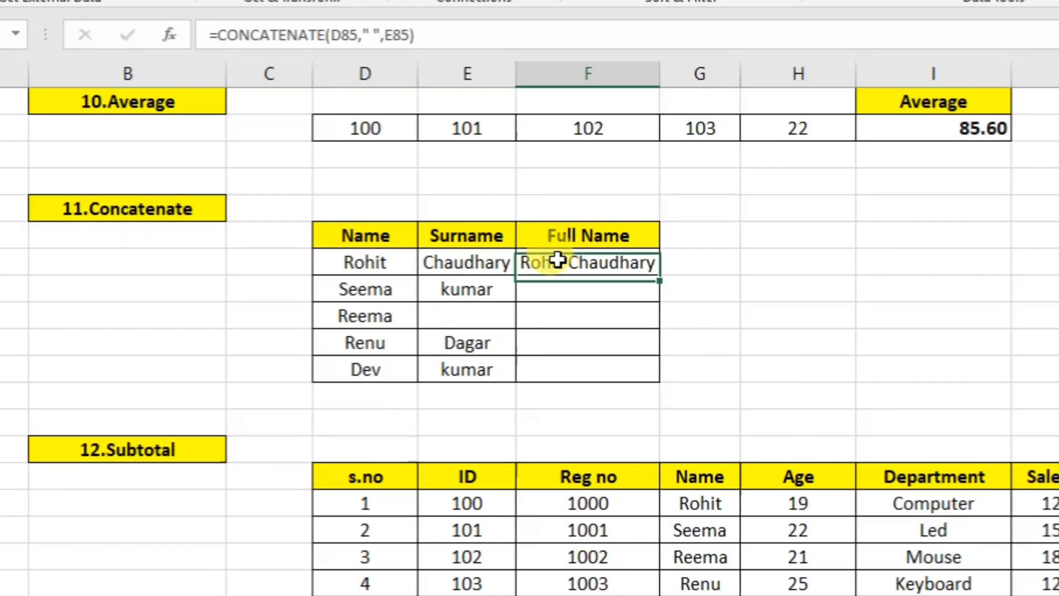
{"action": "double_click", "coordinate": [660, 280]}
{"action": "left_click", "coordinate": [605, 311]}
{"action": "key", "text": "Down"}
{"action": "key", "text": "Down"}
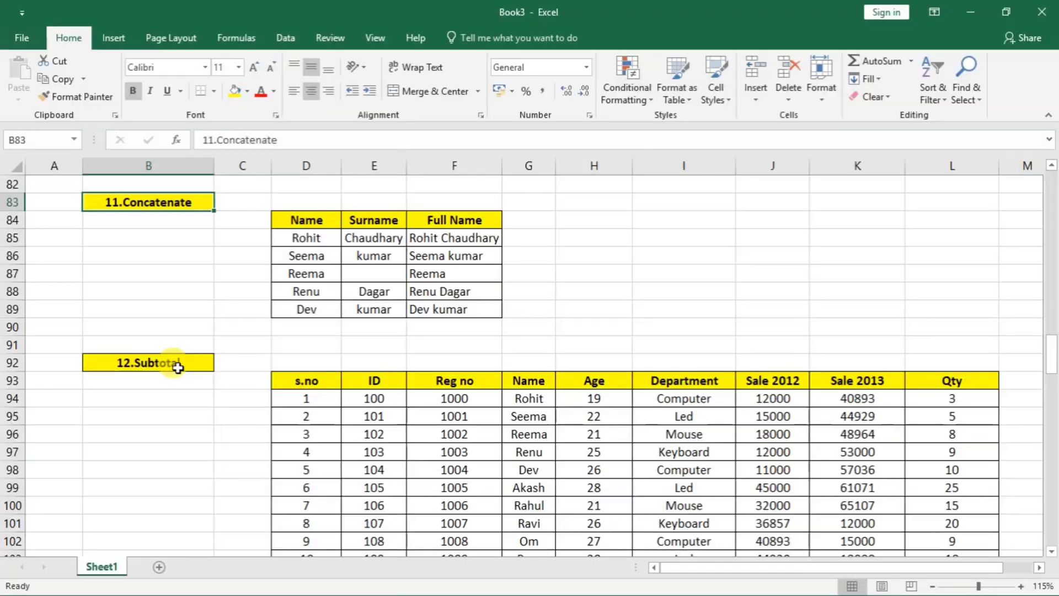
Copy the Department, Sale 2012 and Sale 2013 headers with their first five rows (I93:K98) to I84, beside the Concatenate table.
{"action": "left_click", "coordinate": [177, 364]}
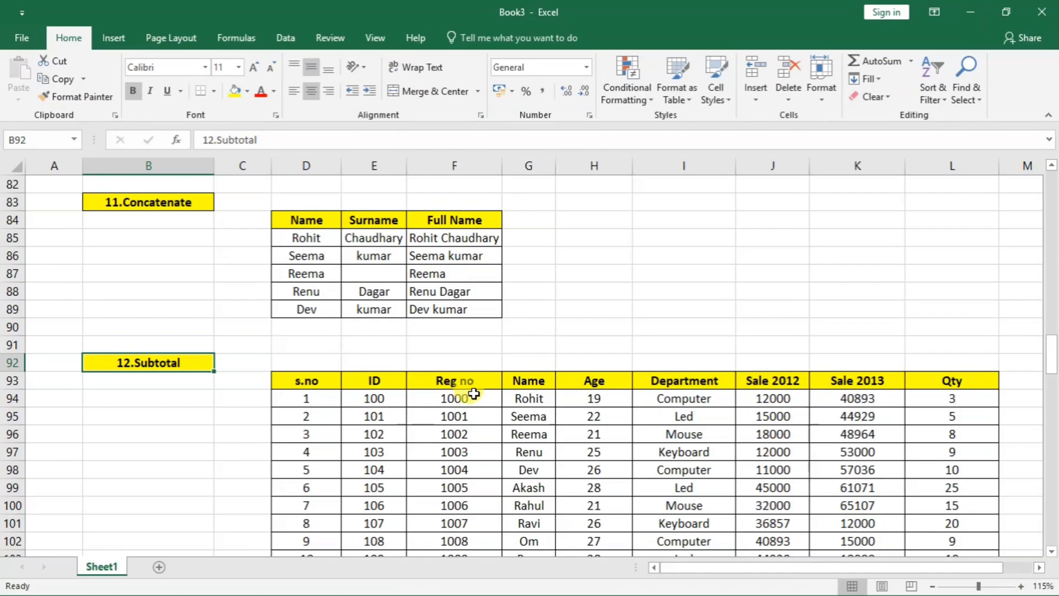
{"action": "scroll", "coordinate": [216, 369], "scroll_direction": "down", "scroll_amount": 2}
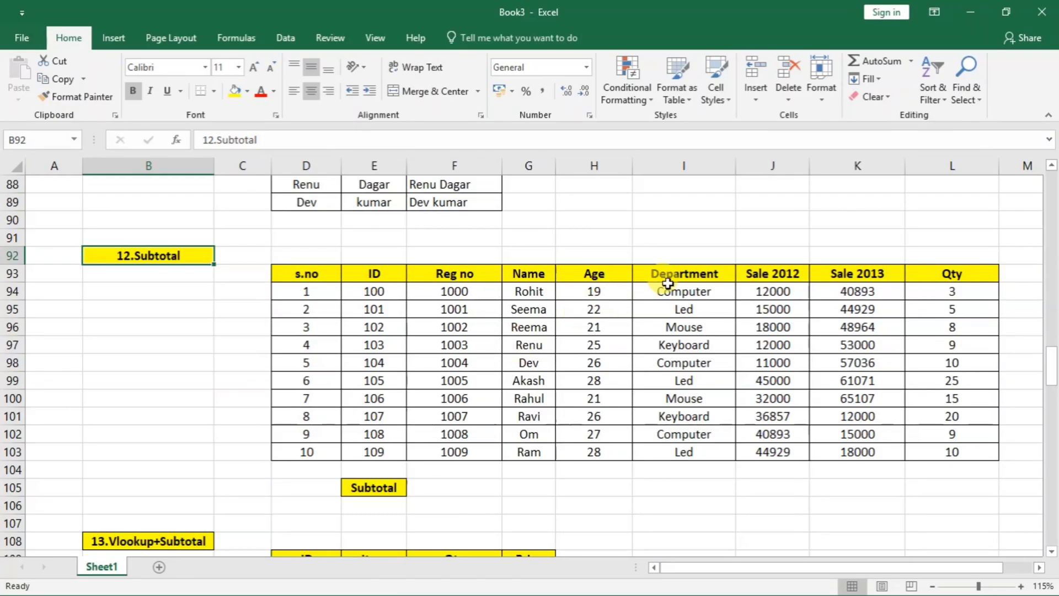
{"action": "left_click_drag", "start_coordinate": [662, 282], "coordinate": [827, 358]}
{"action": "key", "text": "ctrl+c"}
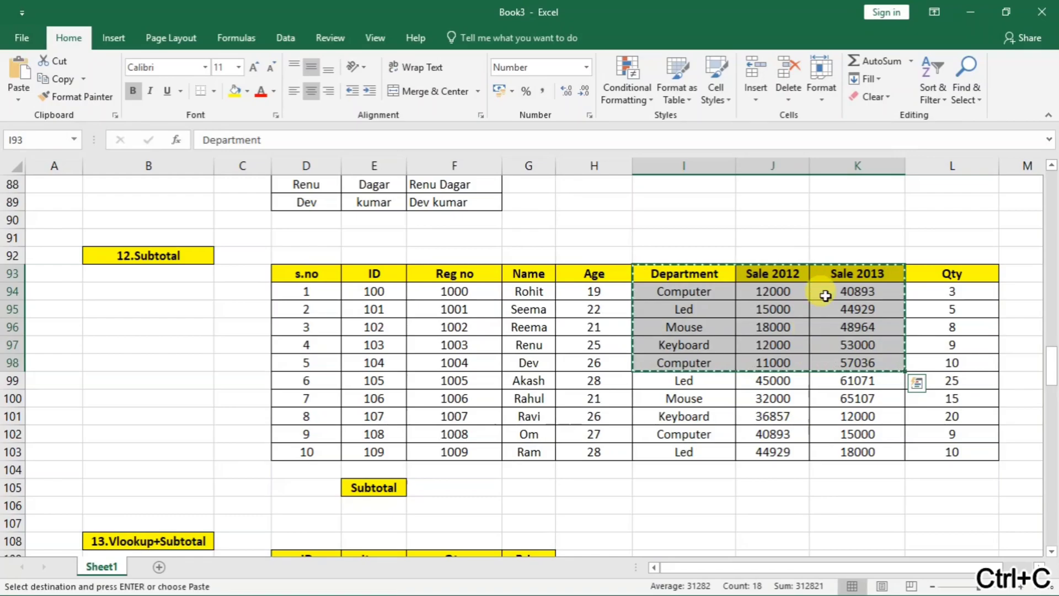
{"action": "scroll", "coordinate": [799, 281], "scroll_direction": "up", "scroll_amount": 4}
{"action": "left_click", "coordinate": [709, 317]}
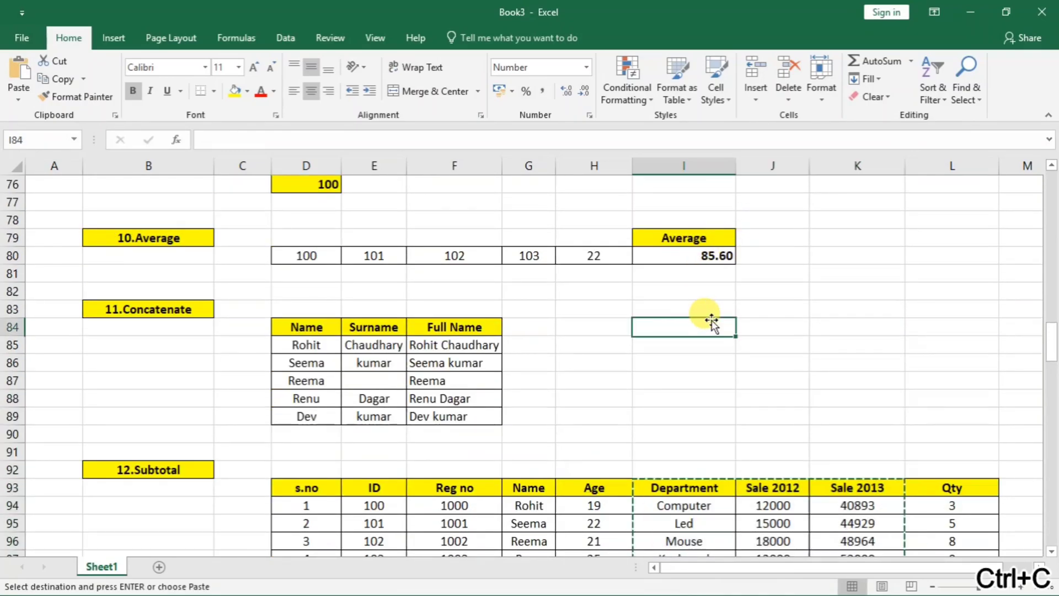
{"action": "key", "text": "Return"}
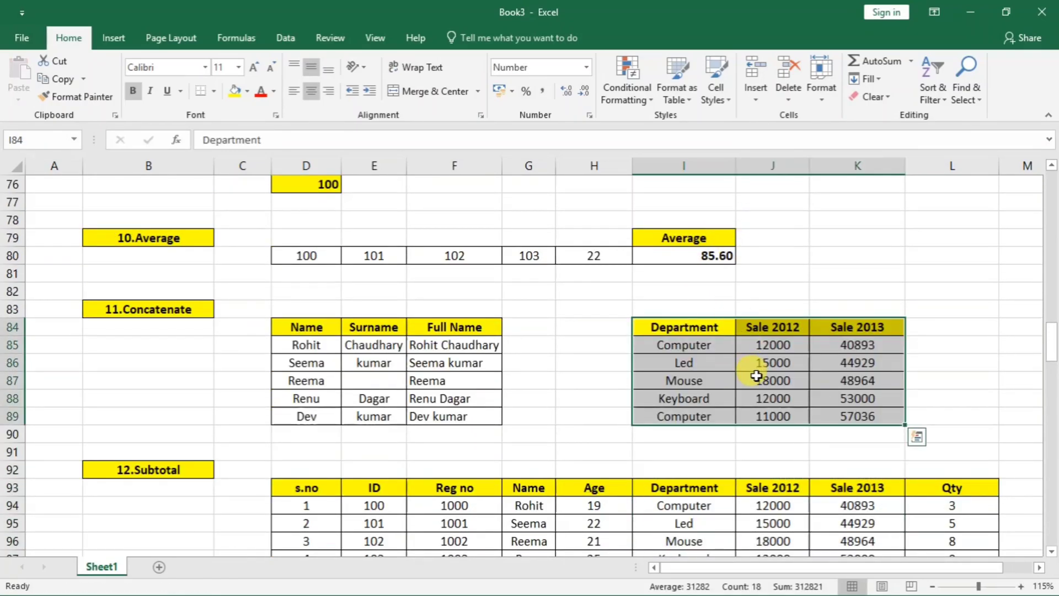
{"action": "left_click", "coordinate": [783, 436]}
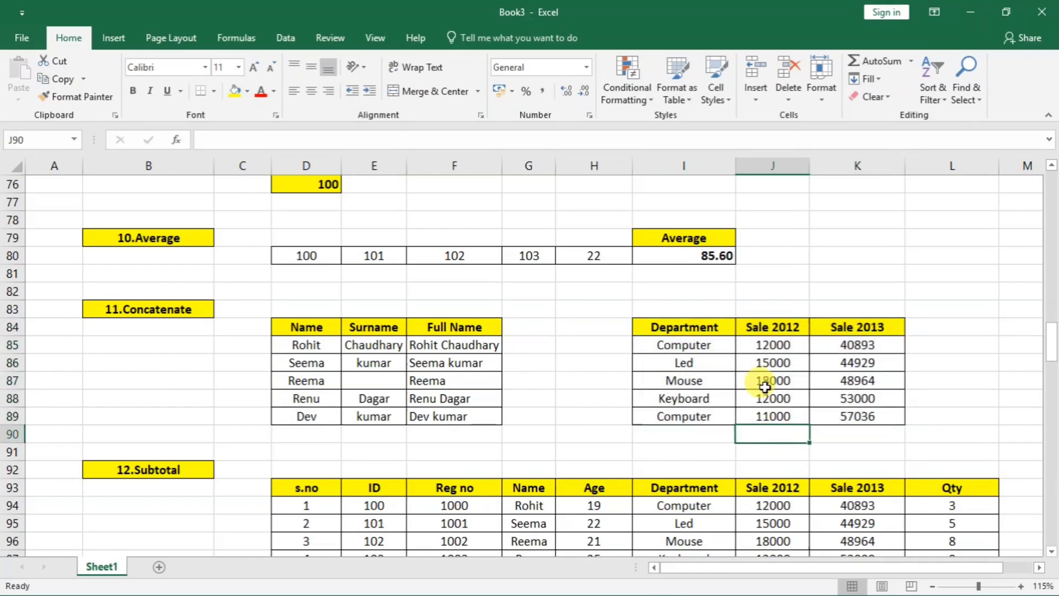
Replace the Sale 2012 values in J85:J89 with a copy of the first five Qty values from L94:L98.
{"action": "scroll", "coordinate": [773, 389], "scroll_direction": "down", "scroll_amount": 2}
{"action": "scroll", "coordinate": [988, 395], "scroll_direction": "down", "scroll_amount": 1}
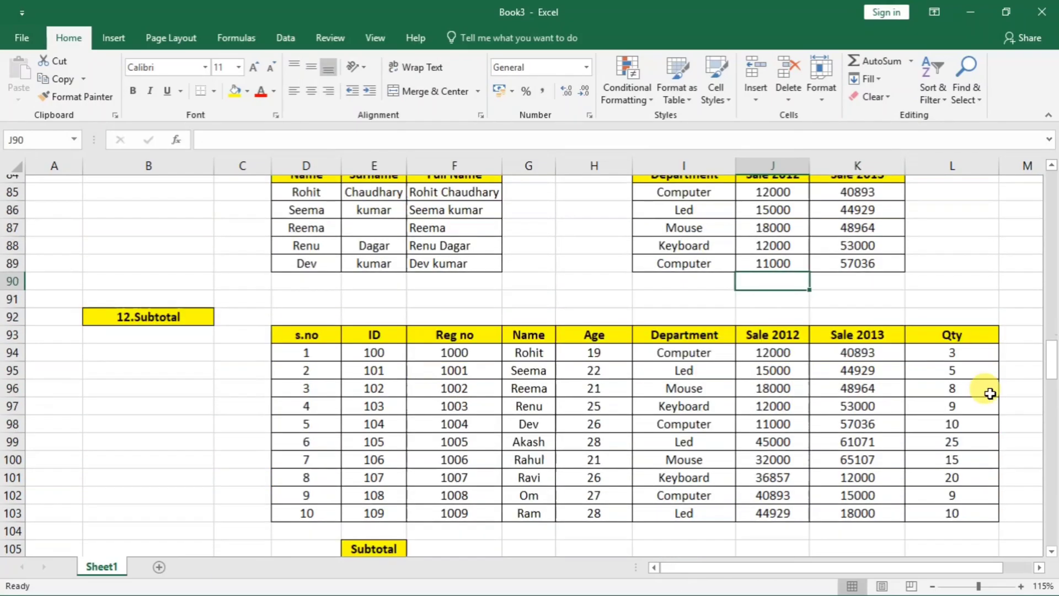
{"action": "left_click_drag", "start_coordinate": [953, 347], "coordinate": [953, 417]}
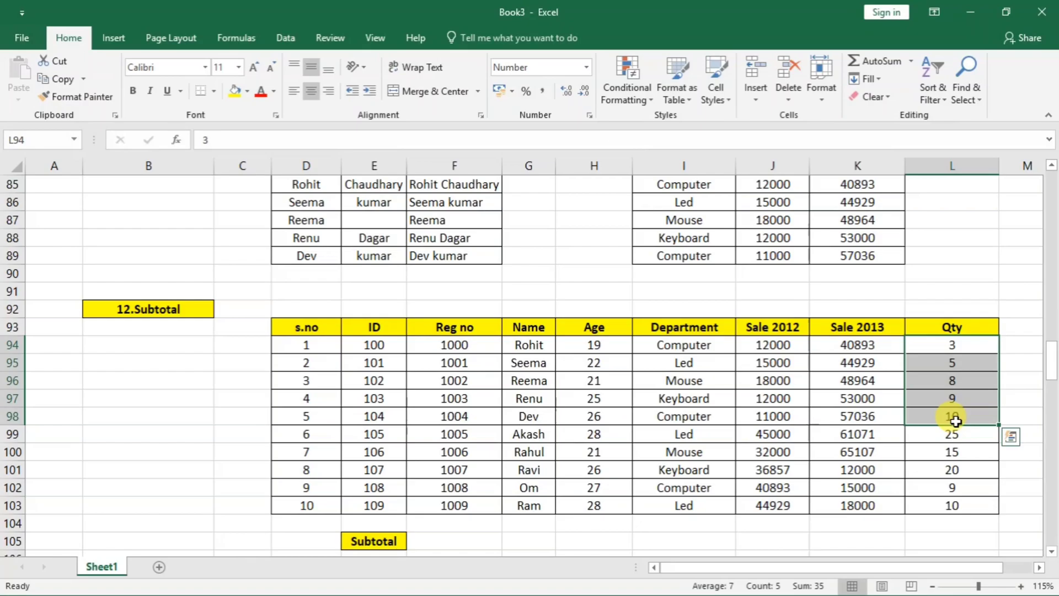
{"action": "key", "text": "ctrl+c"}
{"action": "scroll", "coordinate": [942, 331], "scroll_direction": "up", "scroll_amount": 2}
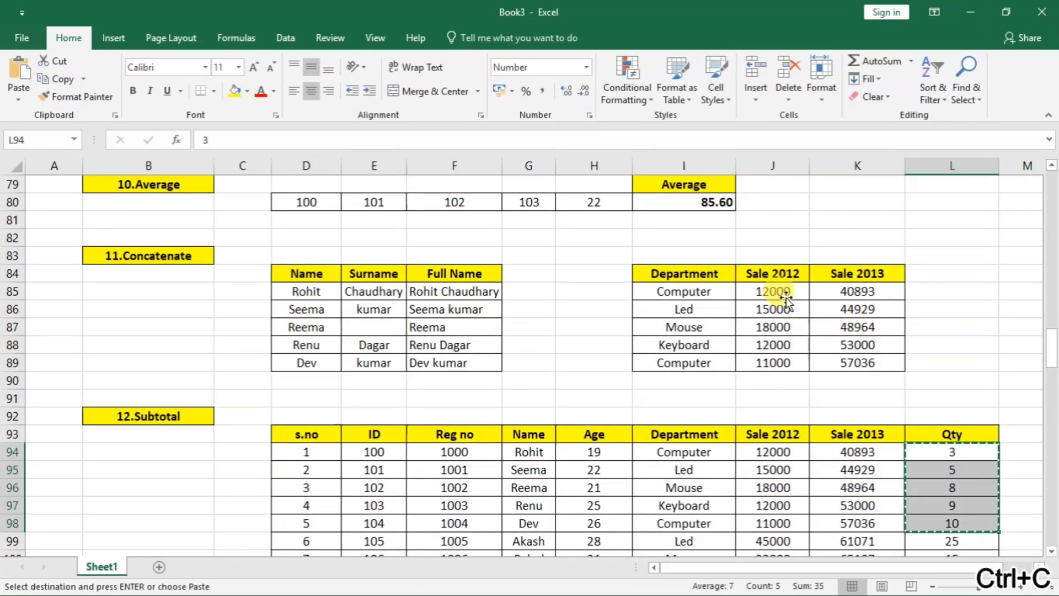
{"action": "left_click", "coordinate": [785, 297]}
{"action": "key", "text": "Return"}
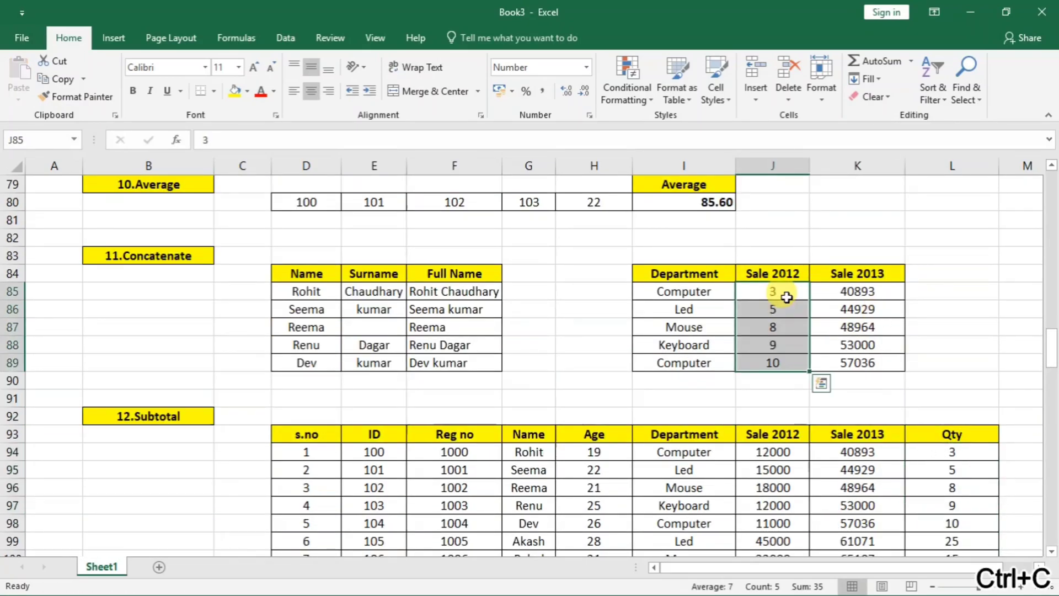
Copy the last three Sale 2012 values (J87:J89) into the Sale 2013 column from K85.
{"action": "left_click", "coordinate": [840, 311]}
{"action": "left_click_drag", "start_coordinate": [771, 326], "coordinate": [768, 360]}
{"action": "key", "text": "ctrl+c"}
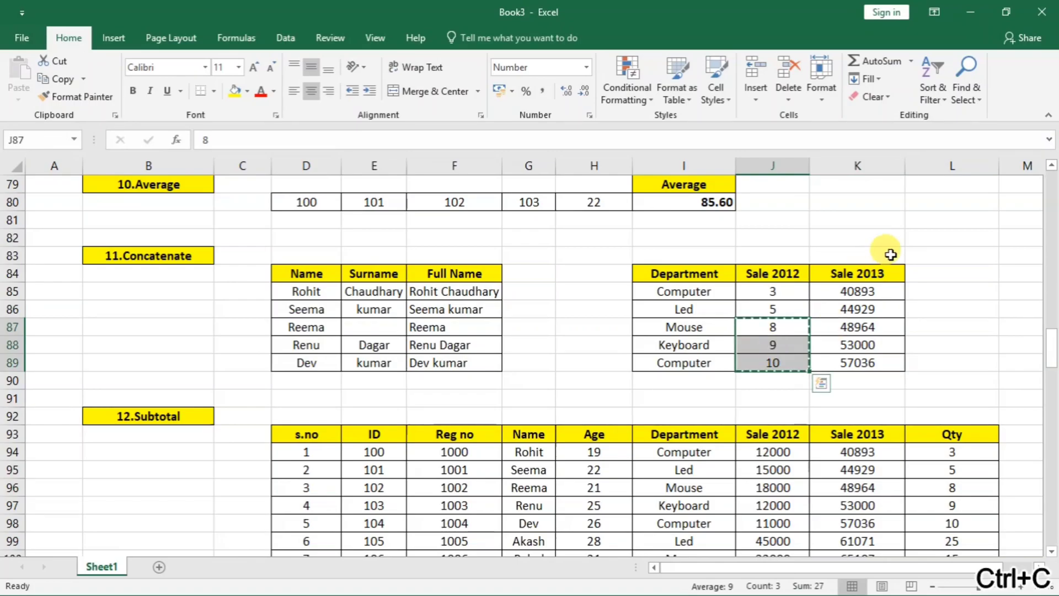
{"action": "left_click", "coordinate": [867, 291]}
{"action": "key", "text": "Return"}
Set the last two Sale 2013 values to 56 in K88 and 45 in K89.
{"action": "left_click_drag", "start_coordinate": [772, 292], "coordinate": [775, 328]}
{"action": "key", "text": "ctrl+c"}
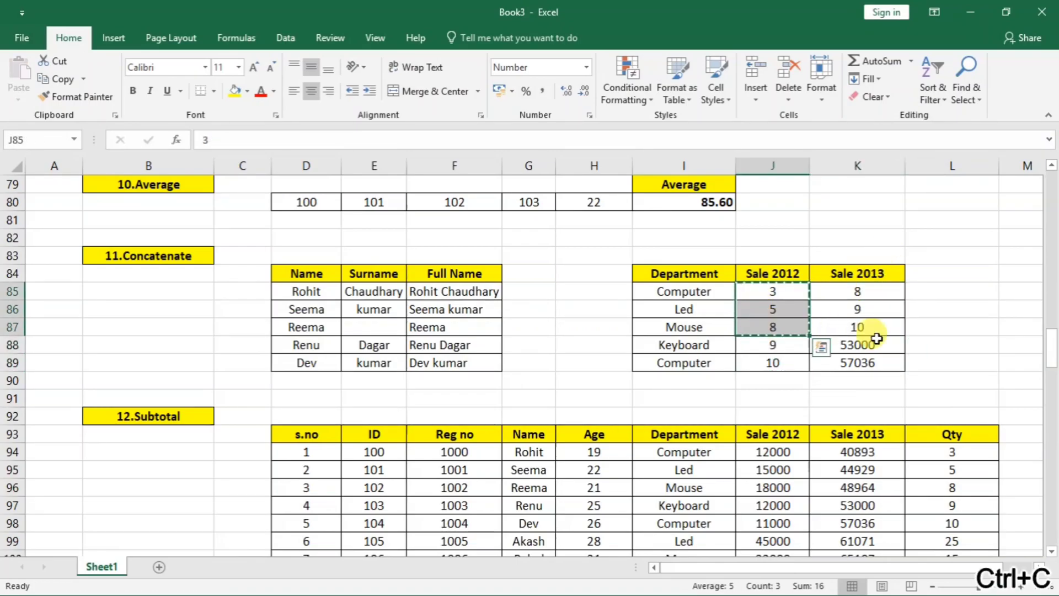
{"action": "left_click", "coordinate": [873, 345]}
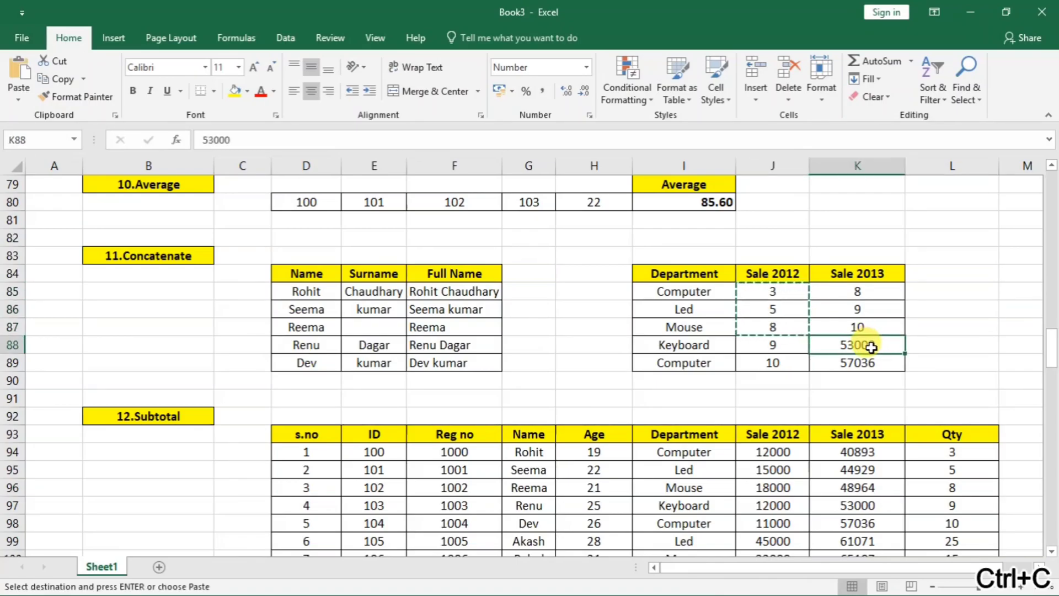
{"action": "type", "text": "56"}
{"action": "key", "text": "Return"}
{"action": "type", "text": "45"}
{"action": "key", "text": "Return"}
{"action": "left_click", "coordinate": [970, 273]}
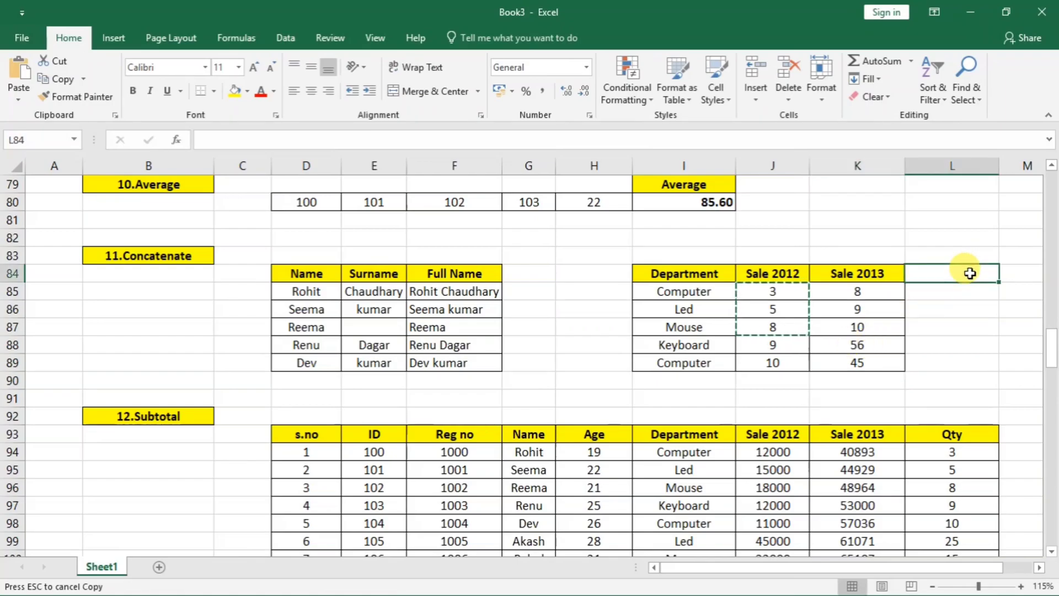
{"action": "key", "text": "ctrl+c"}
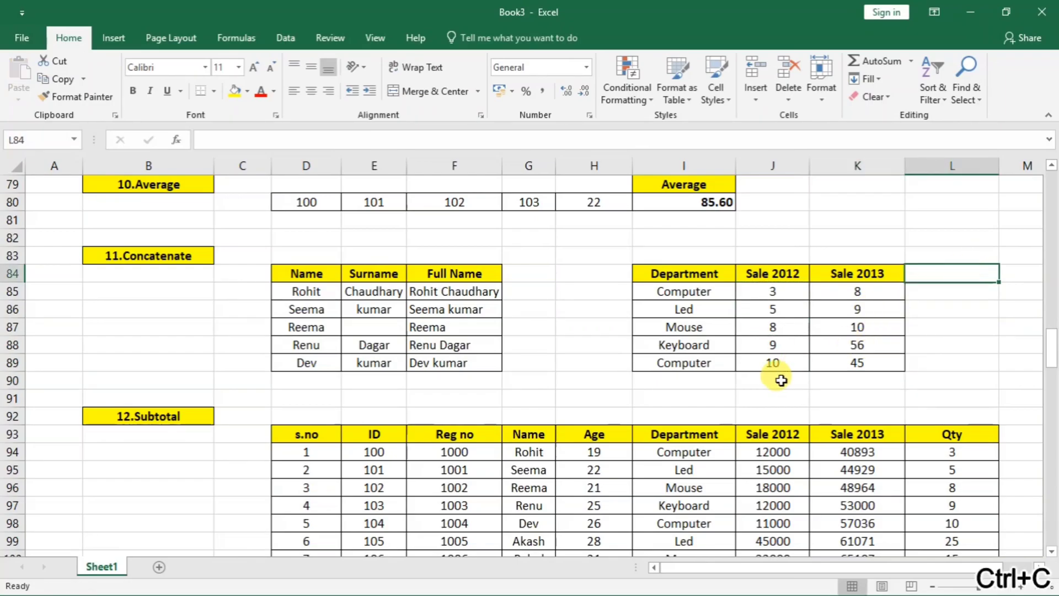
Make I90:K90 bold and total the Sale 2012 column in J90 with =SUM(J85:J89).
{"action": "left_click", "coordinate": [767, 382]}
{"action": "left_click_drag", "start_coordinate": [716, 380], "coordinate": [864, 389]}
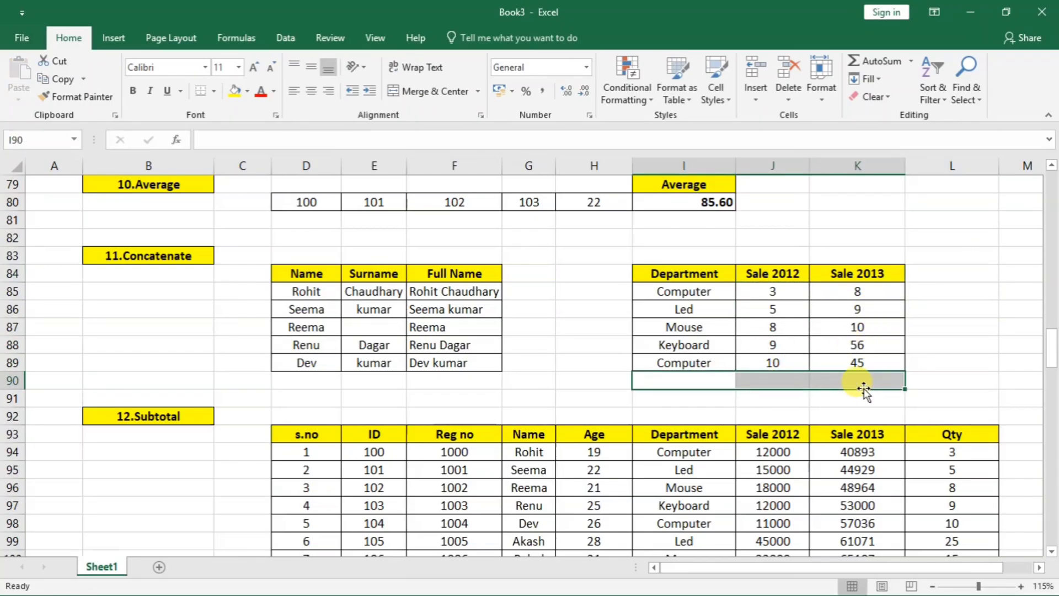
{"action": "key", "text": "ctrl+b"}
{"action": "left_click", "coordinate": [782, 379]}
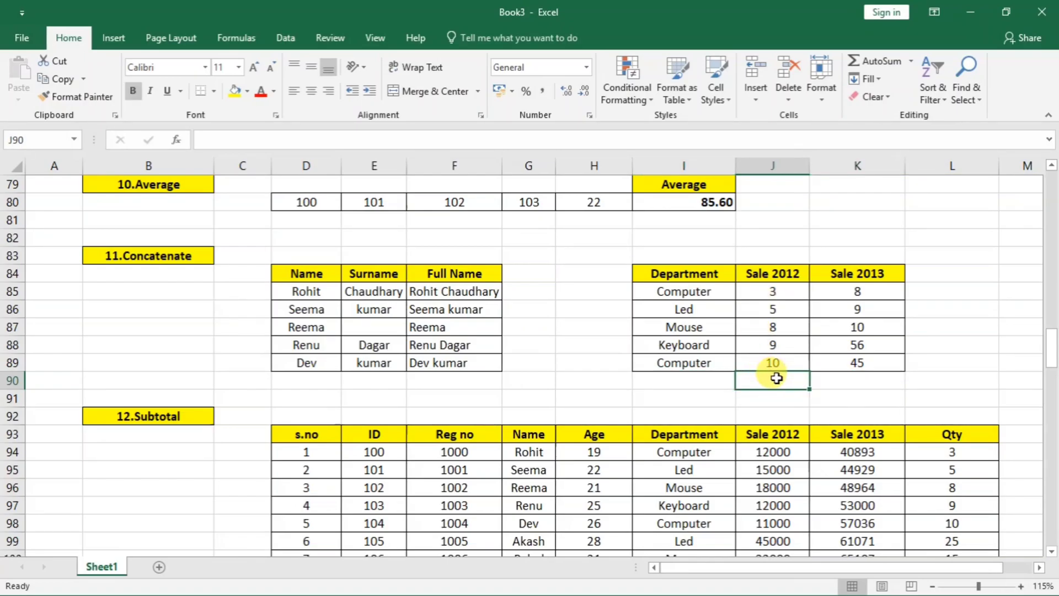
{"action": "type", "text": "=sum"}
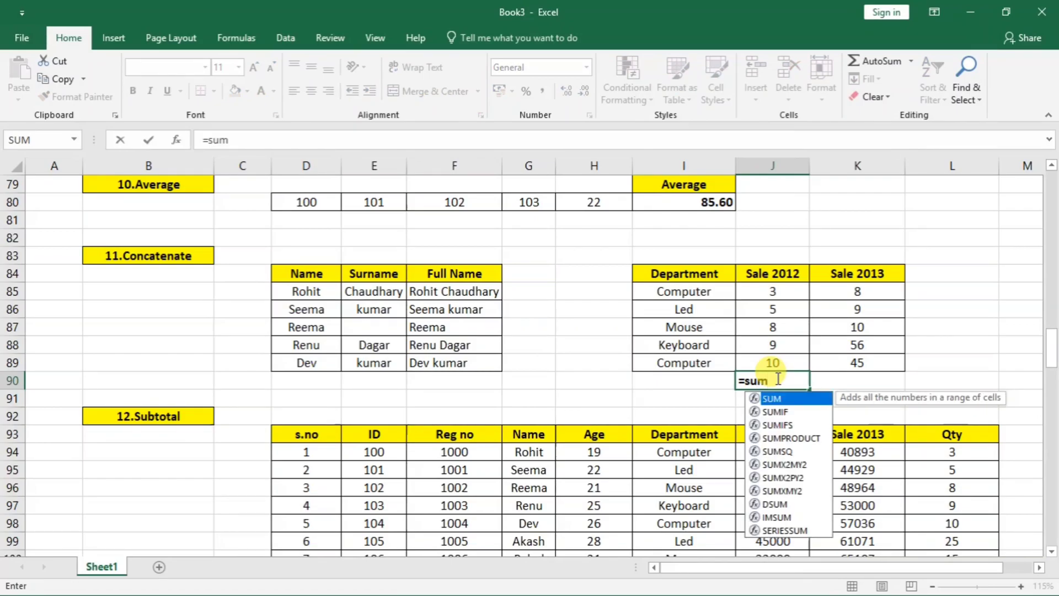
{"action": "key", "text": "Tab"}
{"action": "left_click_drag", "start_coordinate": [791, 289], "coordinate": [786, 363]}
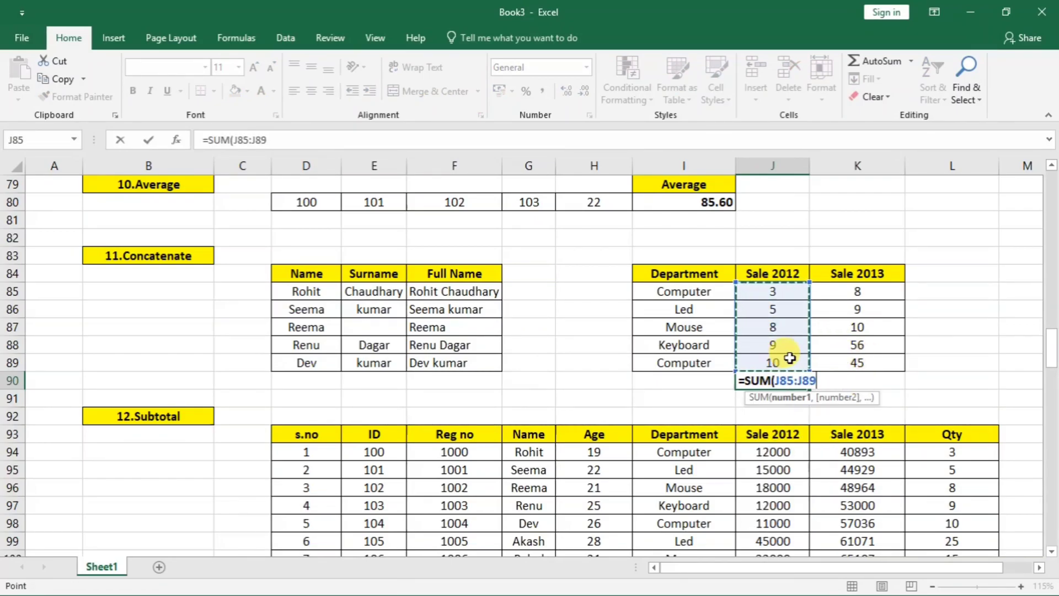
{"action": "key", "text": "Return"}
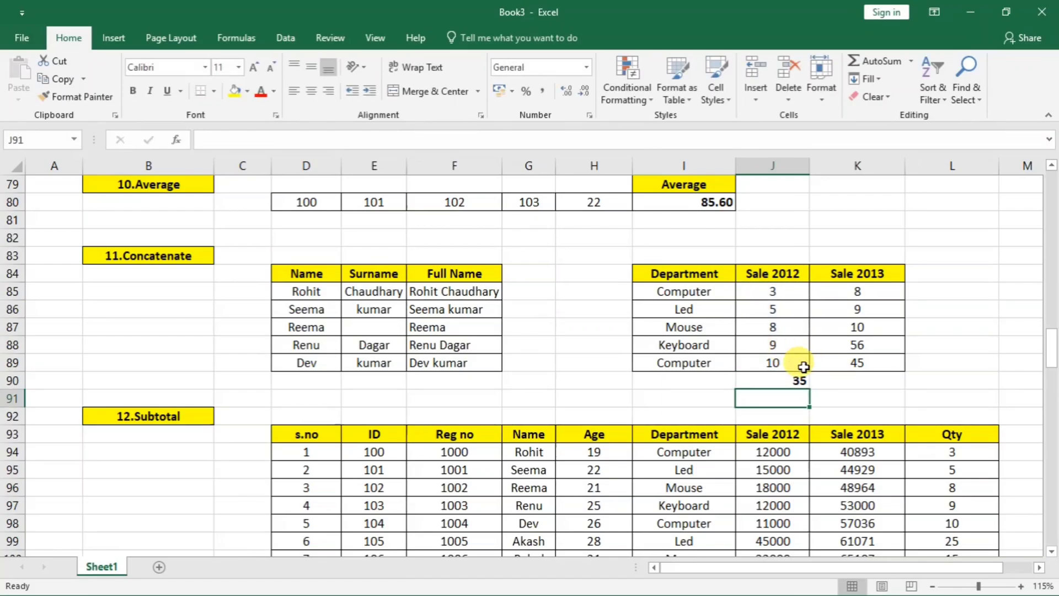
Try deleting row 86 to test the SUM total in J90, and undo the deletion.
{"action": "left_click", "coordinate": [782, 380]}
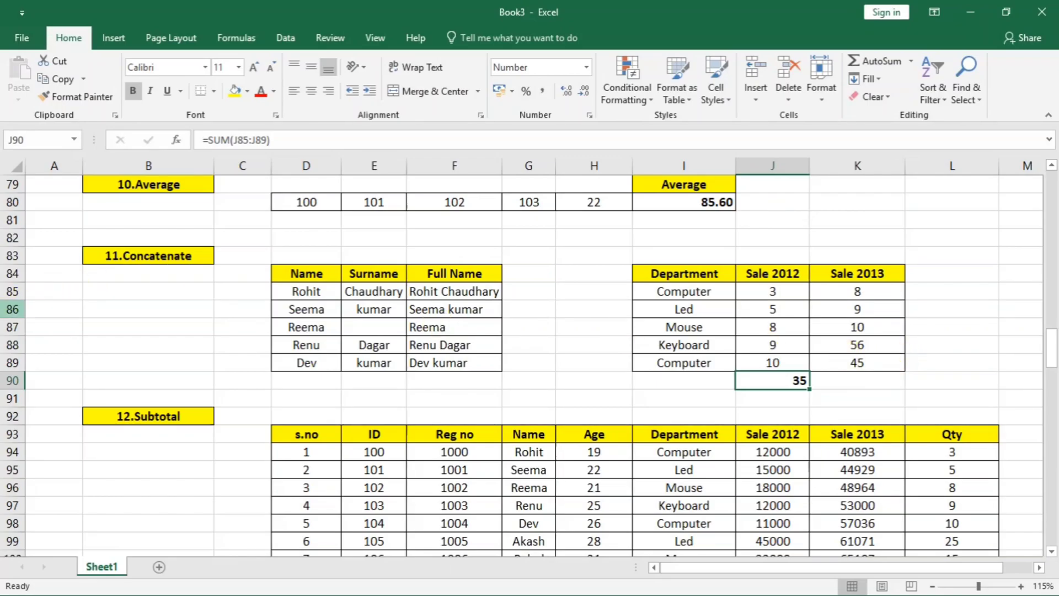
{"action": "right_click", "coordinate": [13, 309]}
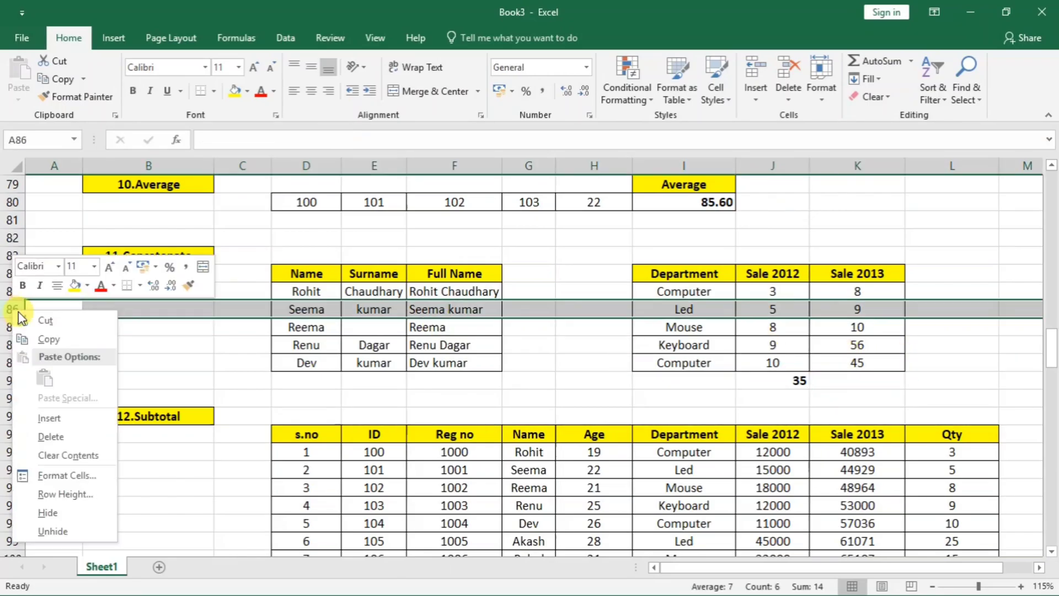
{"action": "left_click", "coordinate": [68, 438]}
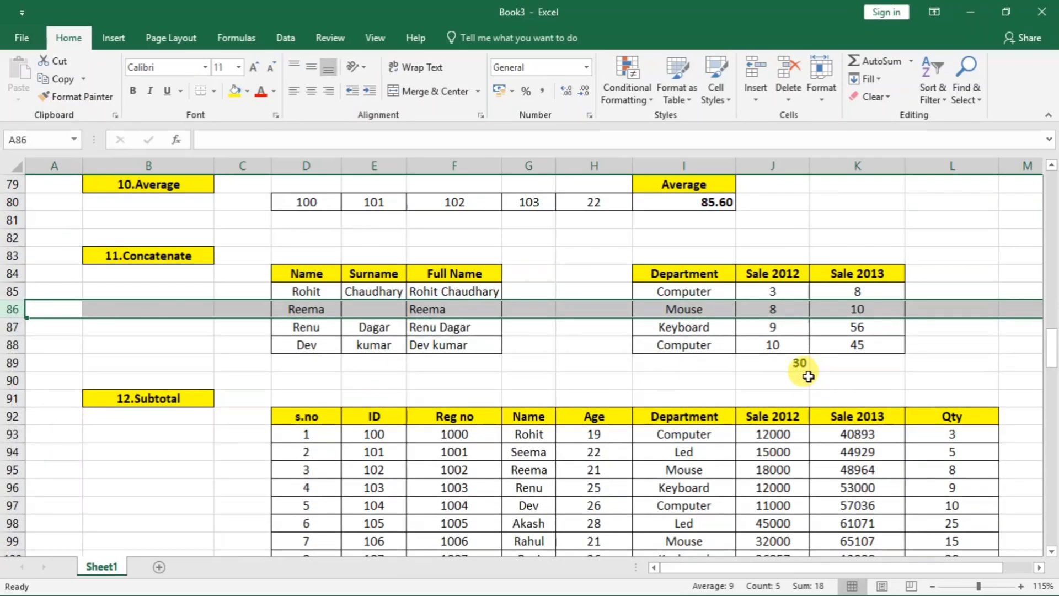
{"action": "key", "text": "ctrl+z"}
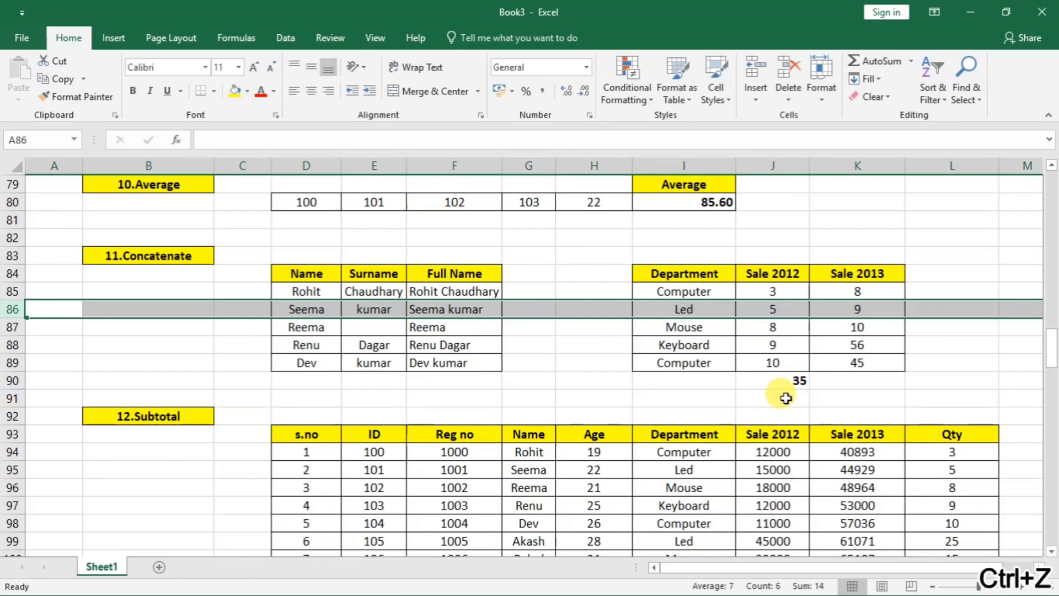
{"action": "left_click", "coordinate": [785, 380]}
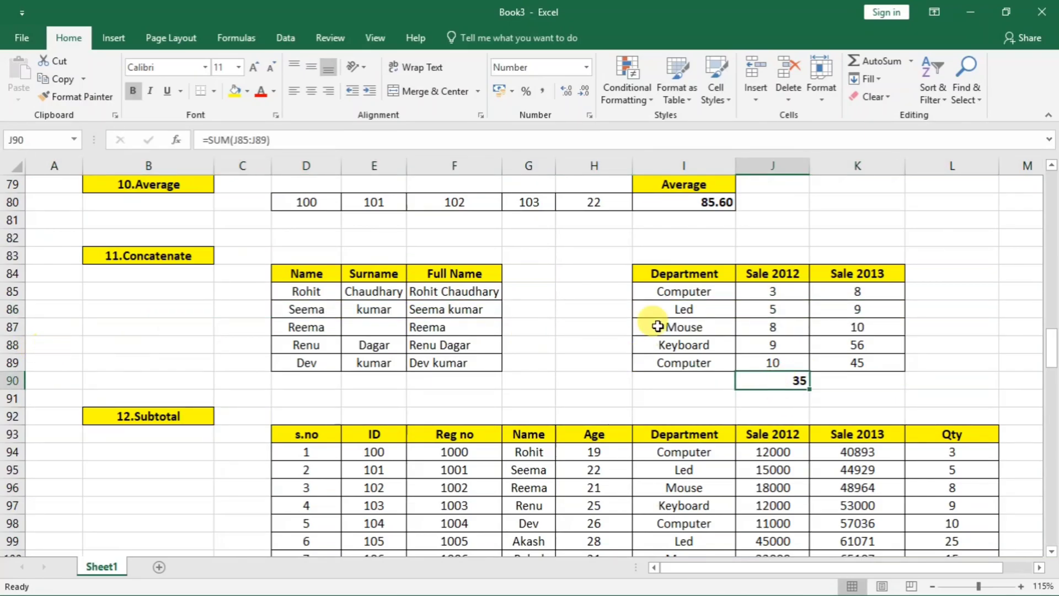
Turn on filtering for the small Department and sales table starting at I84.
{"action": "left_click", "coordinate": [686, 274]}
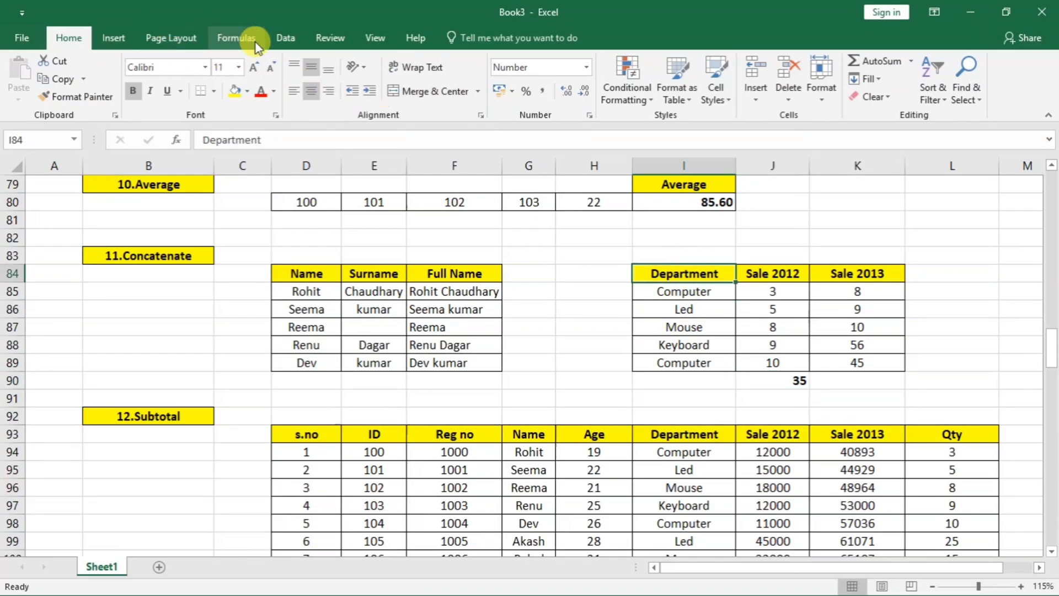
{"action": "left_click", "coordinate": [286, 42]}
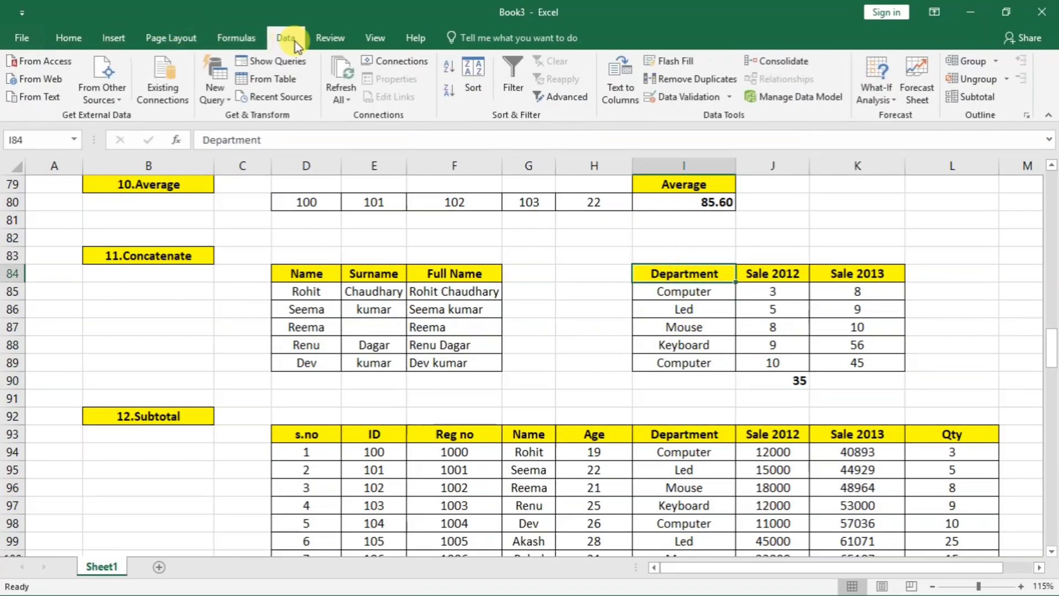
{"action": "left_click", "coordinate": [510, 79]}
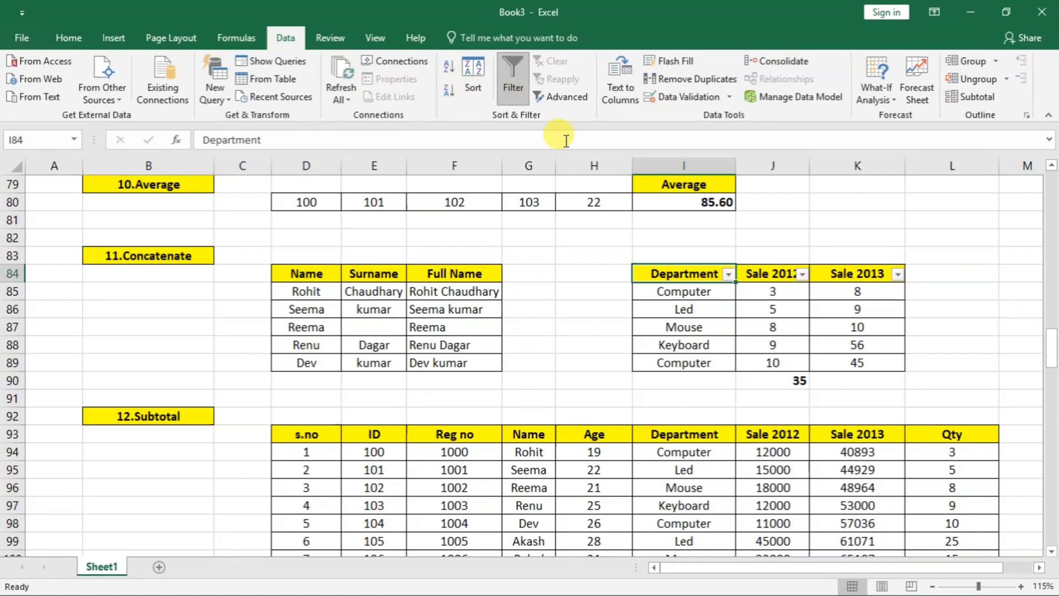
{"action": "left_click", "coordinate": [703, 294]}
{"action": "left_click", "coordinate": [709, 312]}
{"action": "left_click", "coordinate": [708, 329]}
{"action": "left_click", "coordinate": [705, 347]}
{"action": "left_click", "coordinate": [711, 366]}
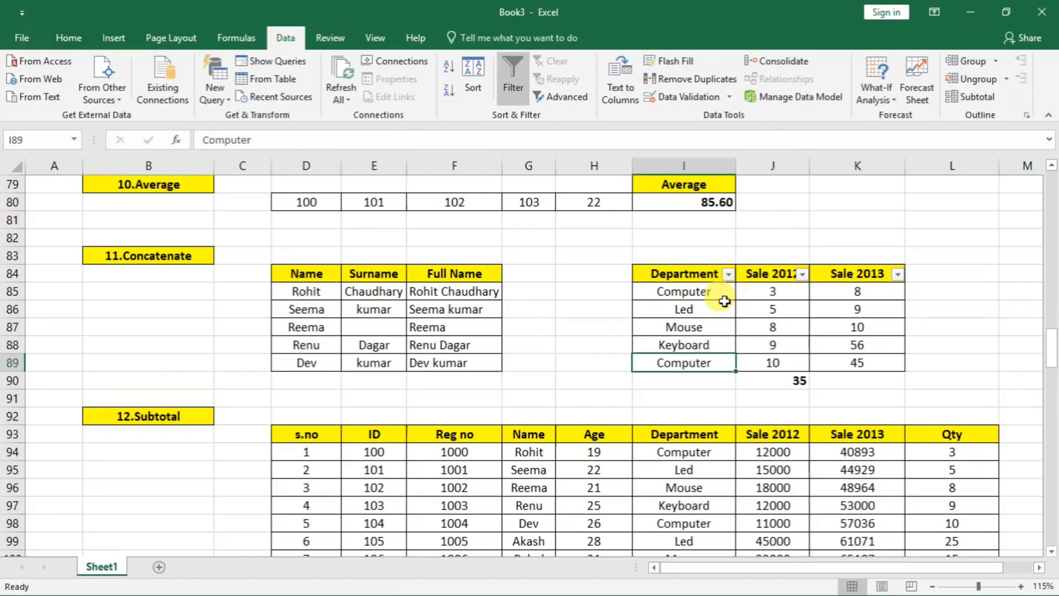
{"action": "left_click", "coordinate": [720, 330]}
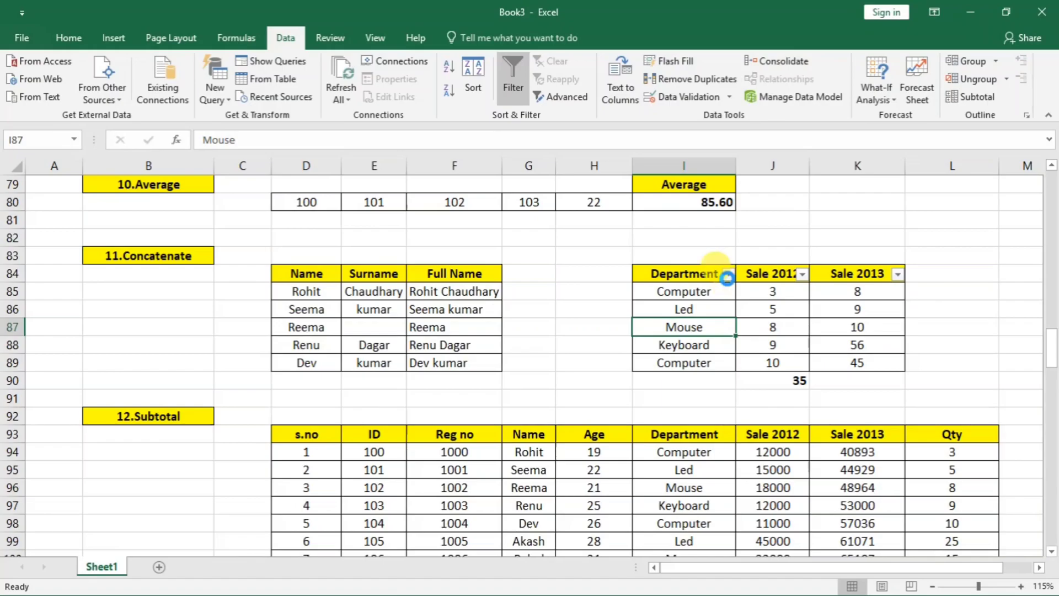
Filter the Department column to show only Mouse and check the row below for the SUM total.
{"action": "left_click", "coordinate": [728, 274]}
{"action": "left_click", "coordinate": [575, 425]}
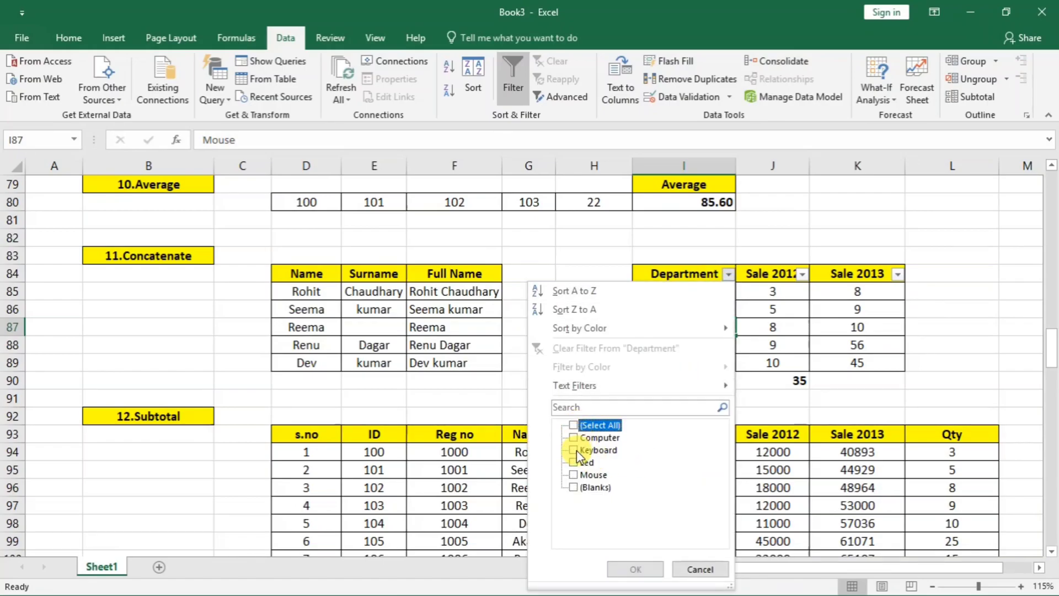
{"action": "left_click", "coordinate": [574, 475]}
{"action": "left_click", "coordinate": [636, 570]}
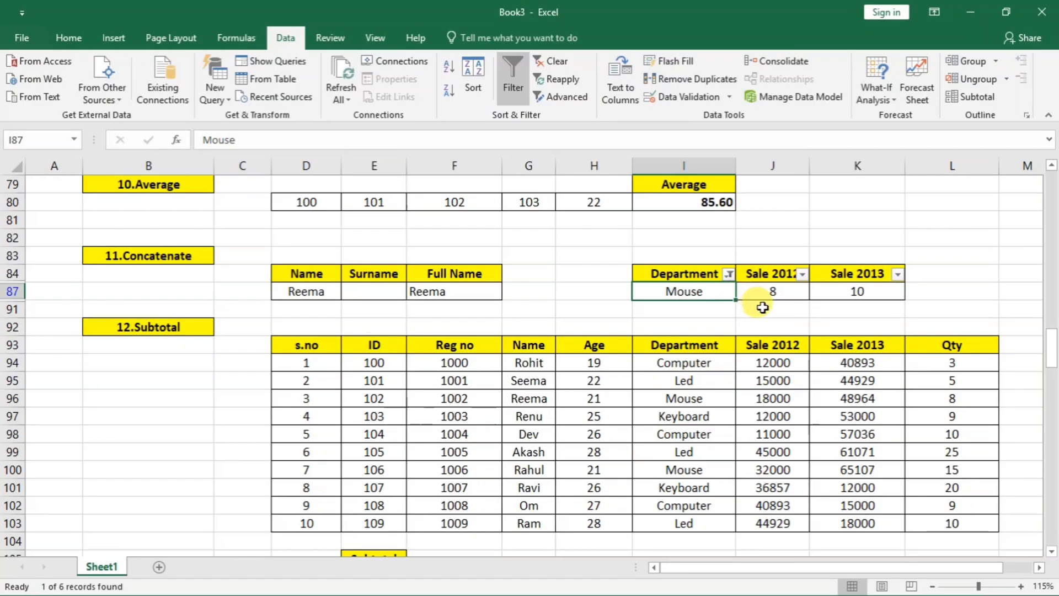
{"action": "left_click", "coordinate": [763, 308]}
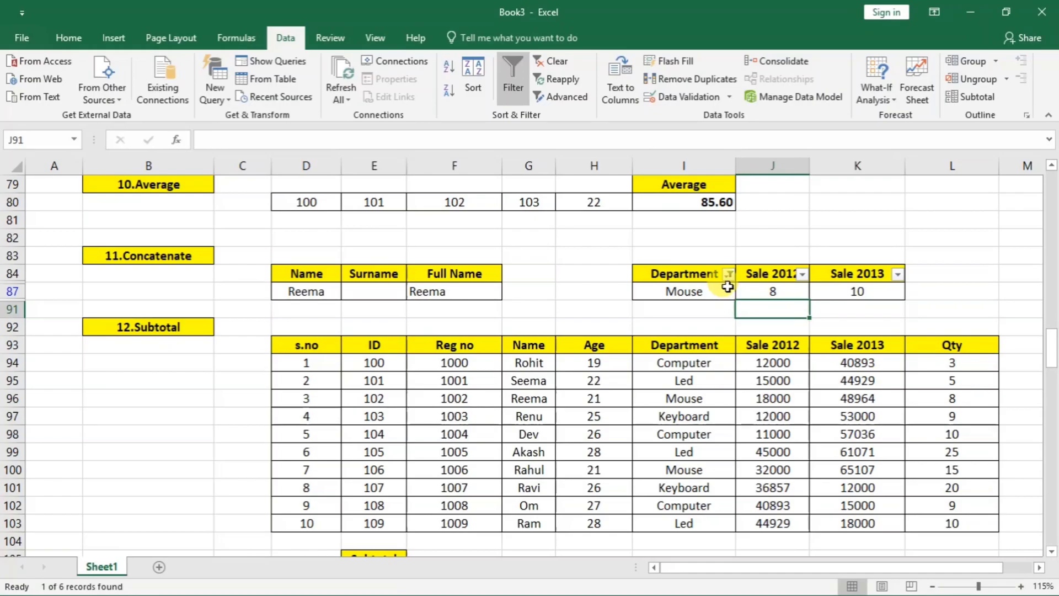
Reselect all values in the Department filter to show every row again.
{"action": "left_click", "coordinate": [729, 276]}
{"action": "left_click", "coordinate": [574, 425]}
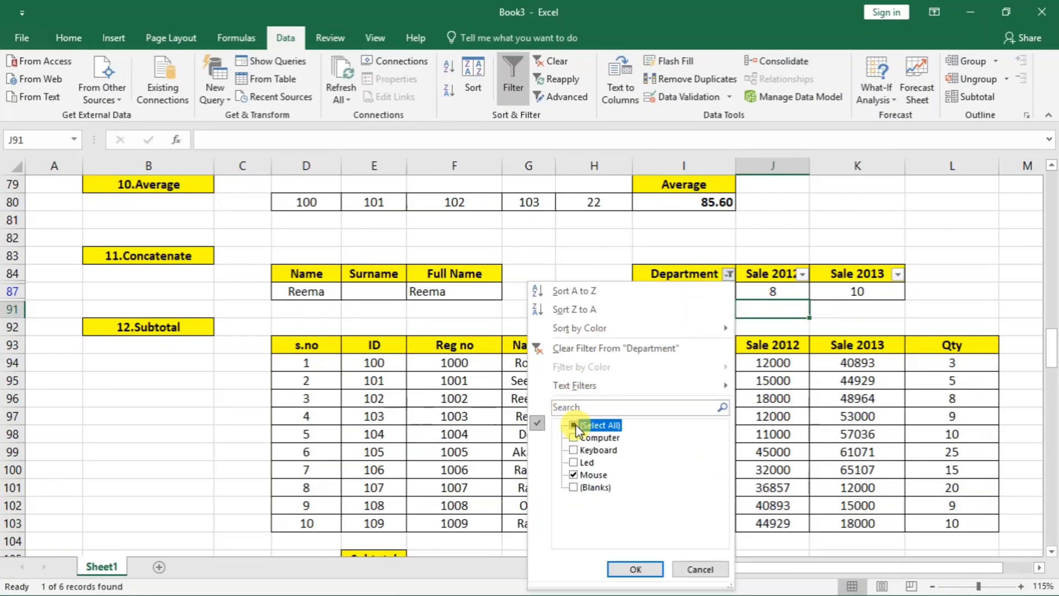
{"action": "left_click", "coordinate": [634, 569]}
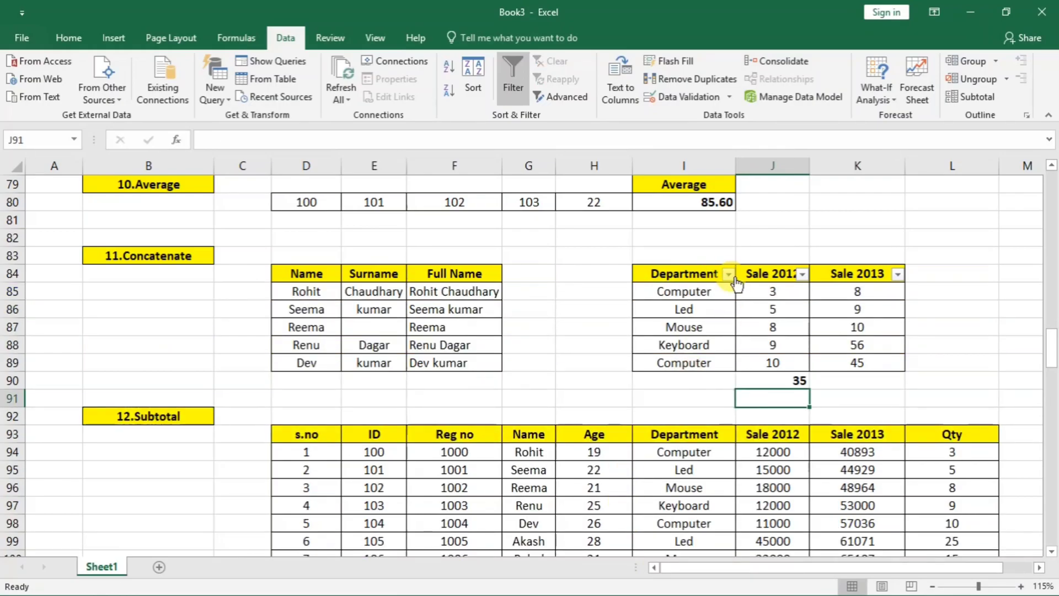
Filter the small table's Department column to show only Computer.
{"action": "left_click", "coordinate": [732, 276]}
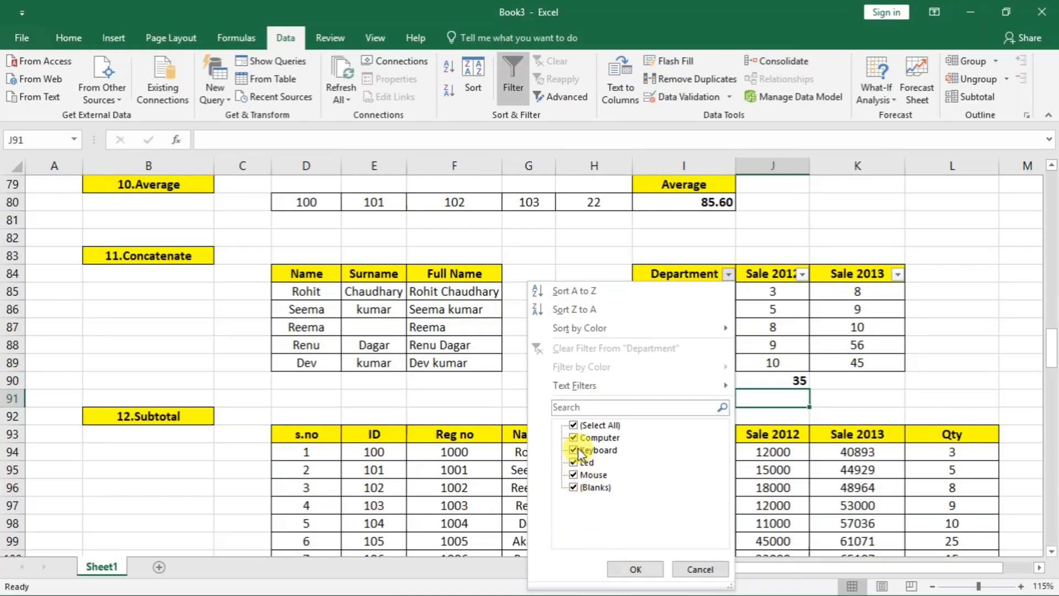
{"action": "left_click", "coordinate": [574, 426]}
{"action": "left_click", "coordinate": [573, 437]}
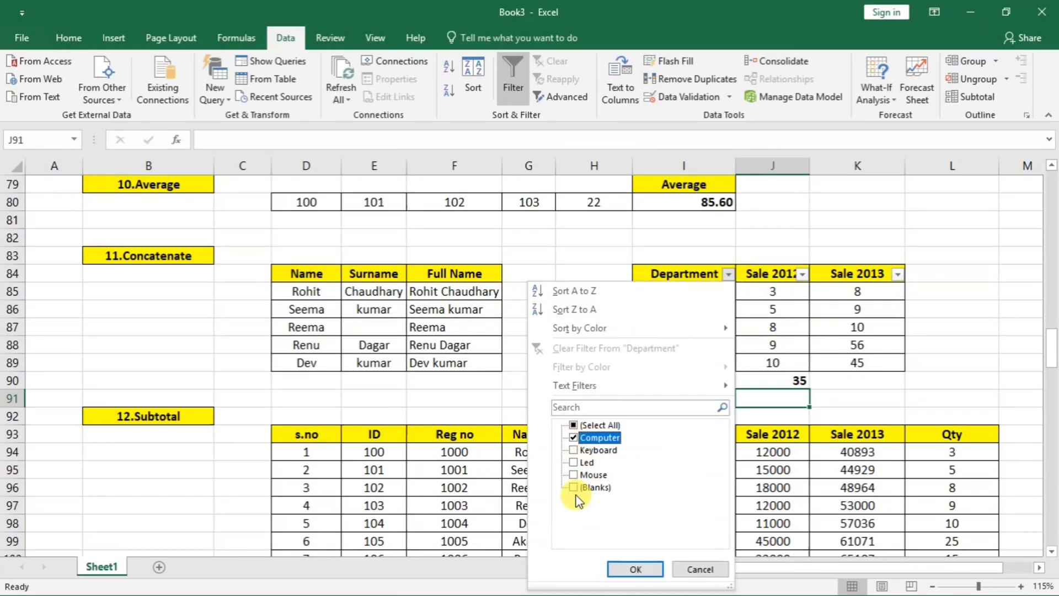
{"action": "left_click", "coordinate": [643, 572]}
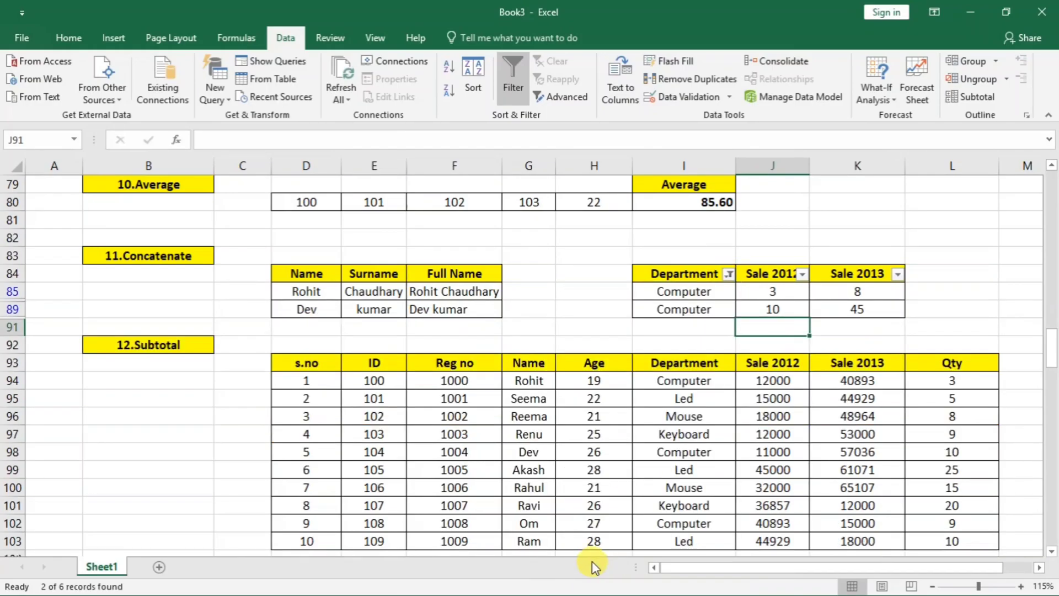
Clear the Computer-only restriction by reselecting all values in the Department filter.
{"action": "left_click", "coordinate": [729, 274]}
{"action": "left_click", "coordinate": [573, 425]}
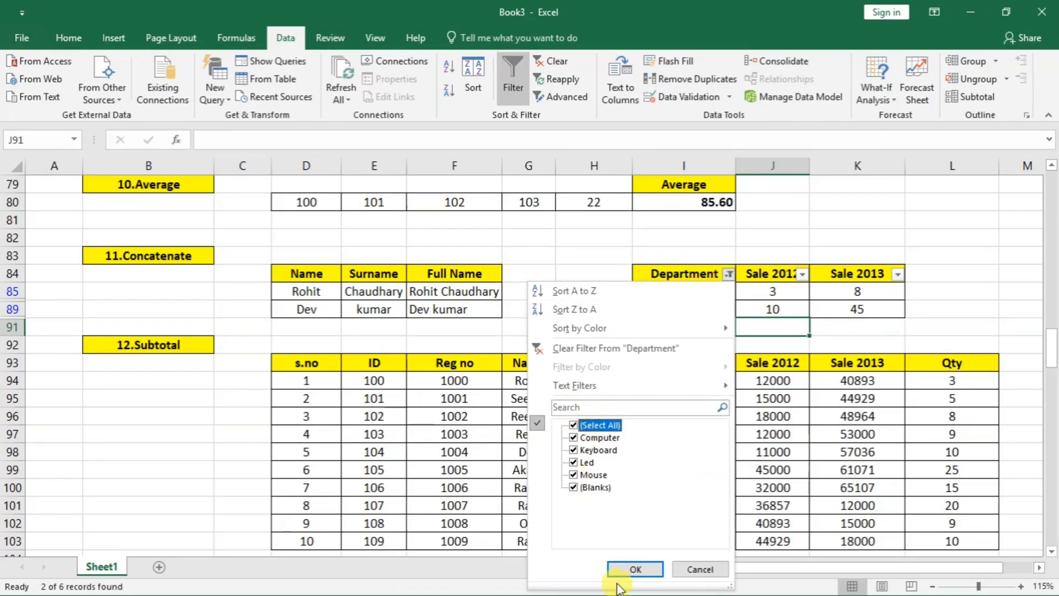
{"action": "left_click", "coordinate": [646, 577]}
Replace the SUM formula in J90 with =SUBTOTAL(9,J85:J89) to total the Sale 2012 column.
{"action": "left_click", "coordinate": [791, 381]}
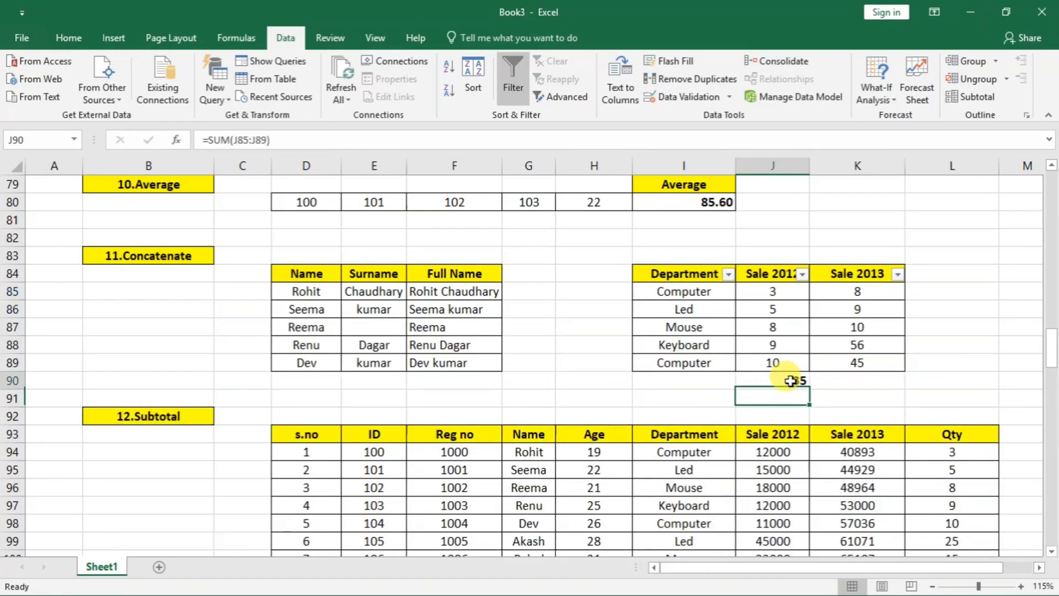
{"action": "key", "text": "BackSpace"}
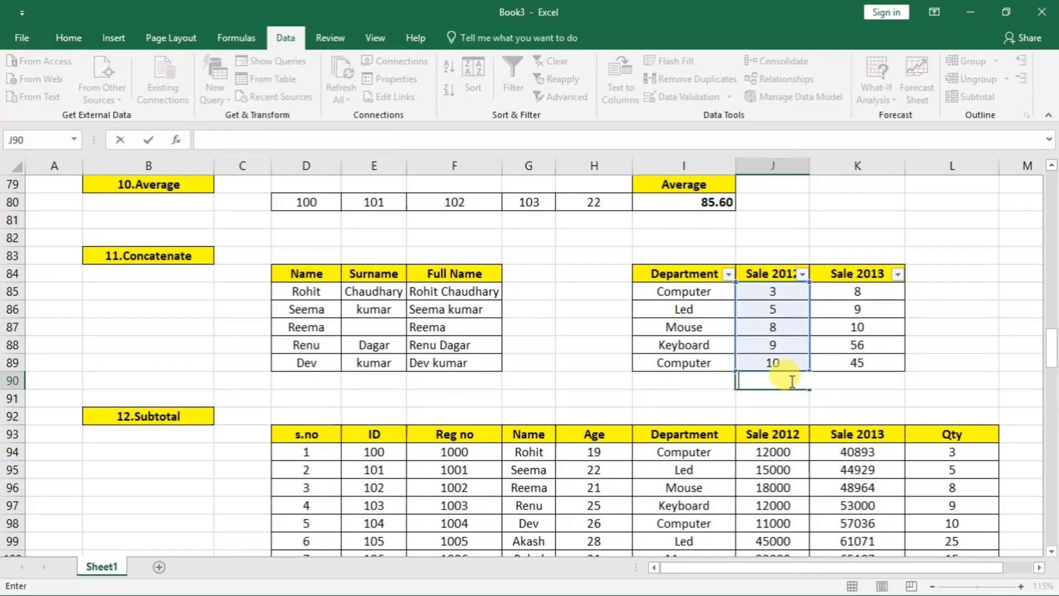
{"action": "left_click", "coordinate": [774, 396]}
{"action": "left_click", "coordinate": [781, 380]}
{"action": "type", "text": "="}
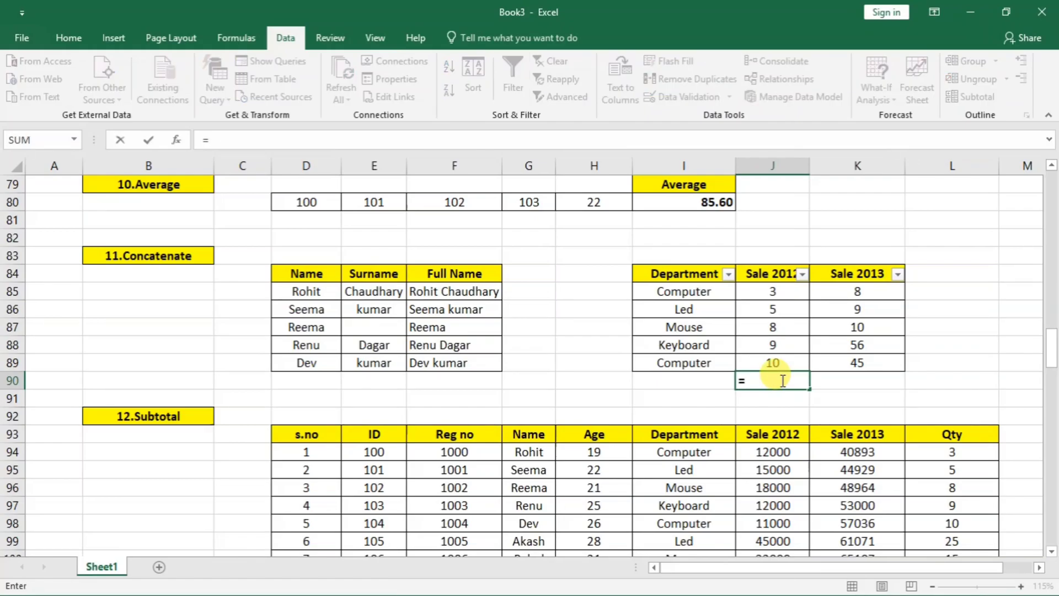
{"action": "type", "text": "subto"}
{"action": "key", "text": "Tab"}
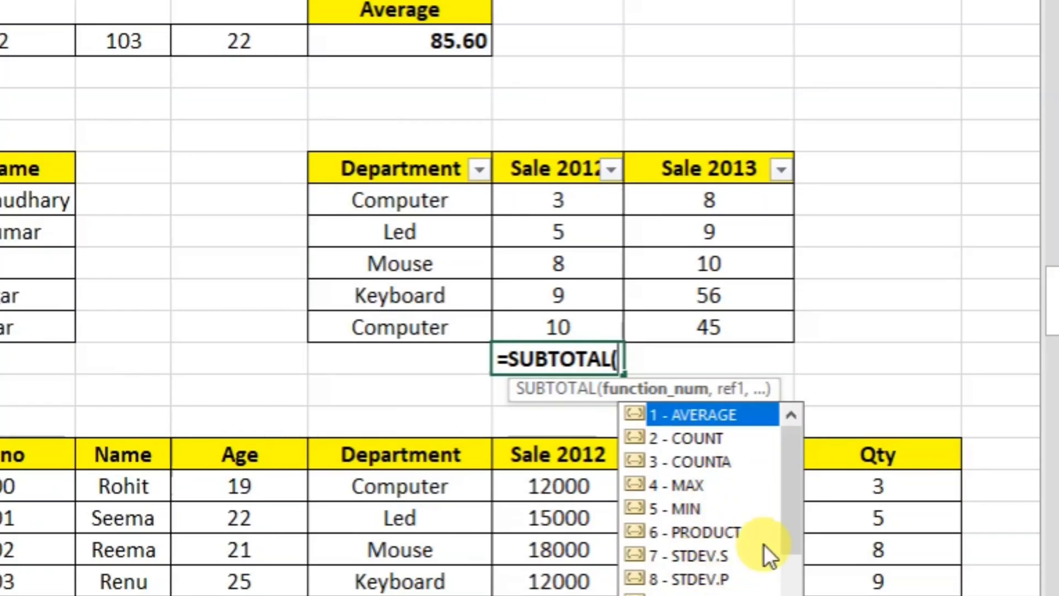
{"action": "mouse_move", "coordinate": [794, 452]}
{"action": "left_mouse_down"}
{"action": "mouse_move", "coordinate": [805, 582]}
{"action": "mouse_move", "coordinate": [794, 534]}
{"action": "mouse_move", "coordinate": [808, 461]}
{"action": "left_mouse_up"}
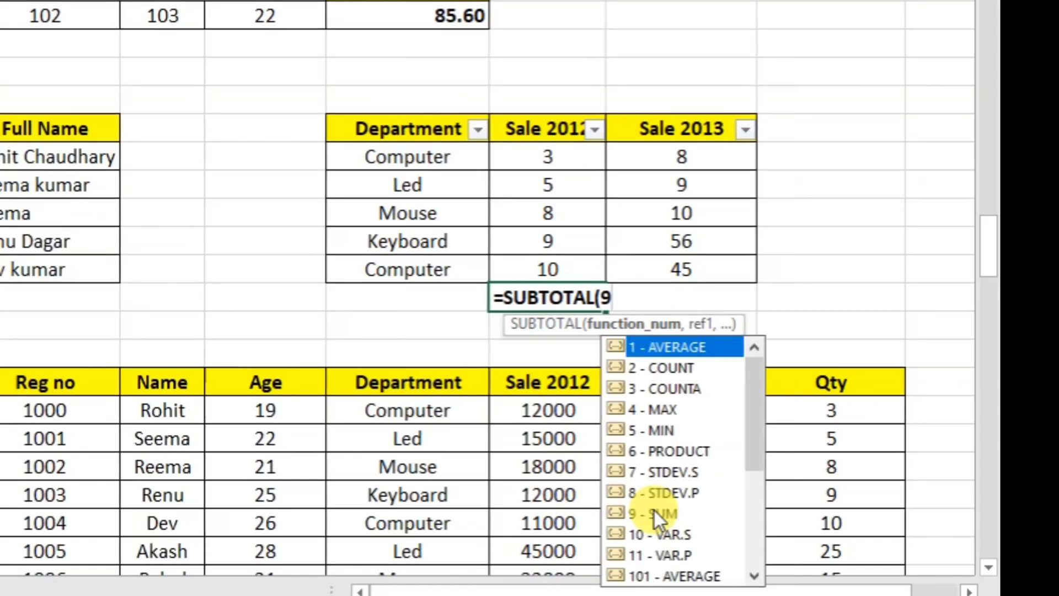
{"action": "type", "text": ","}
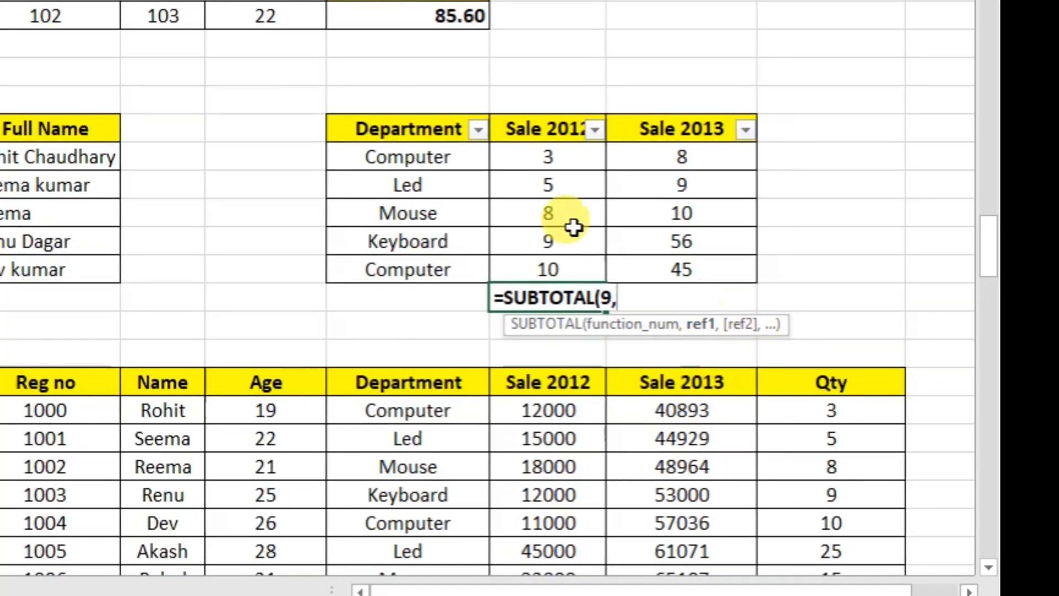
{"action": "left_click_drag", "start_coordinate": [552, 158], "coordinate": [562, 263]}
{"action": "type", "text": ")"}
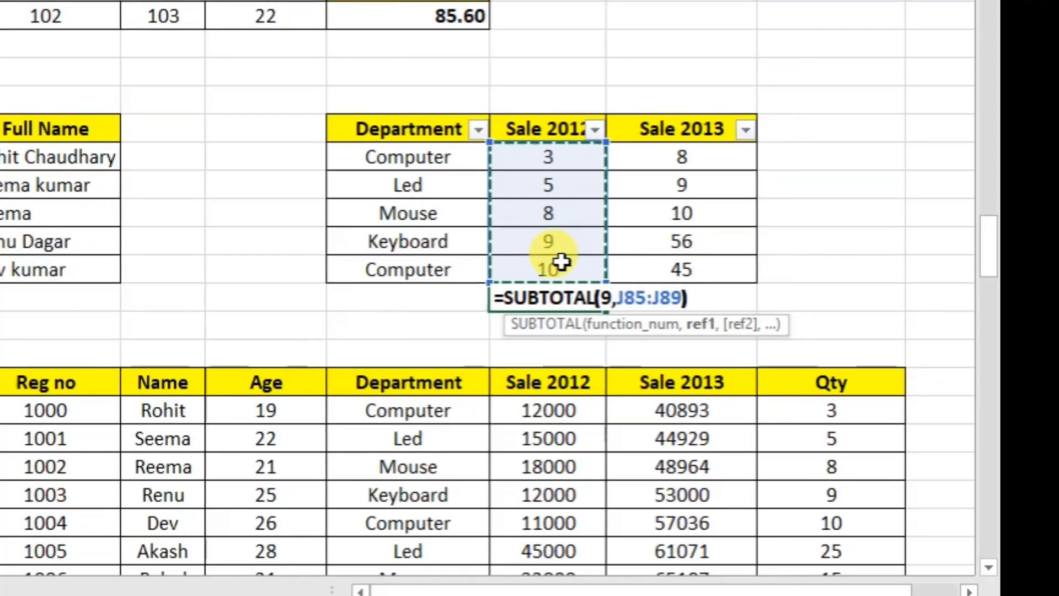
{"action": "key", "text": "Return"}
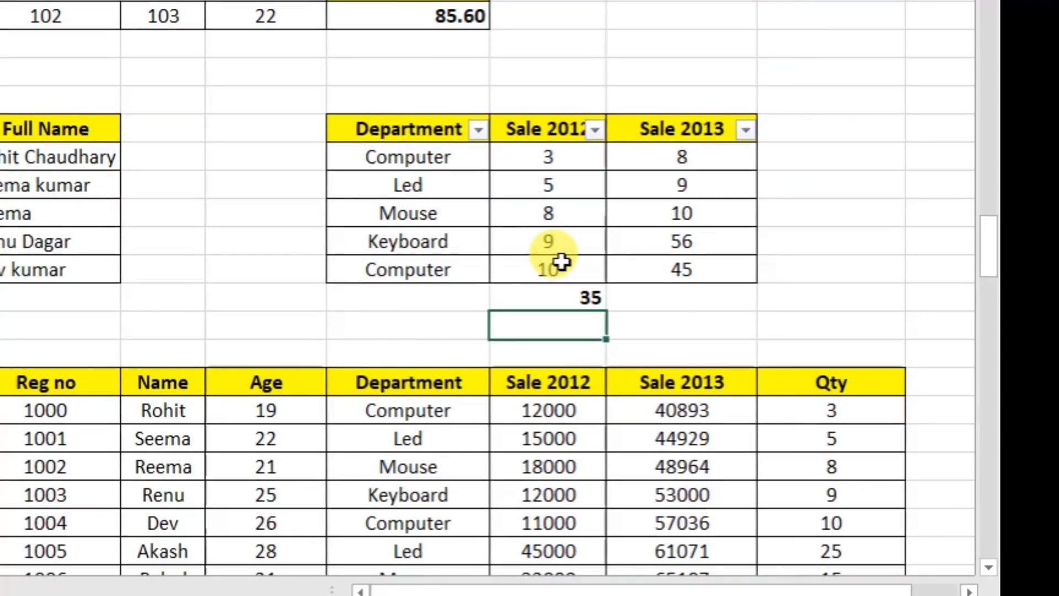
Filter the Department column to Computer only to test the SUBTOTAL formula in J90.
{"action": "left_click", "coordinate": [559, 297]}
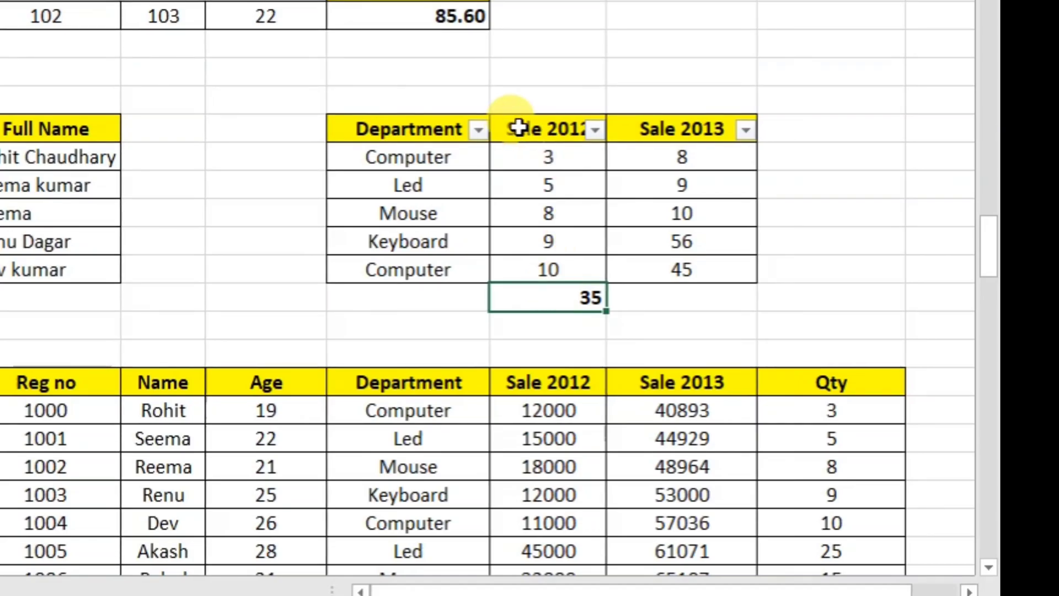
{"action": "left_click", "coordinate": [479, 130]}
{"action": "left_click", "coordinate": [233, 368]}
{"action": "left_click", "coordinate": [236, 387]}
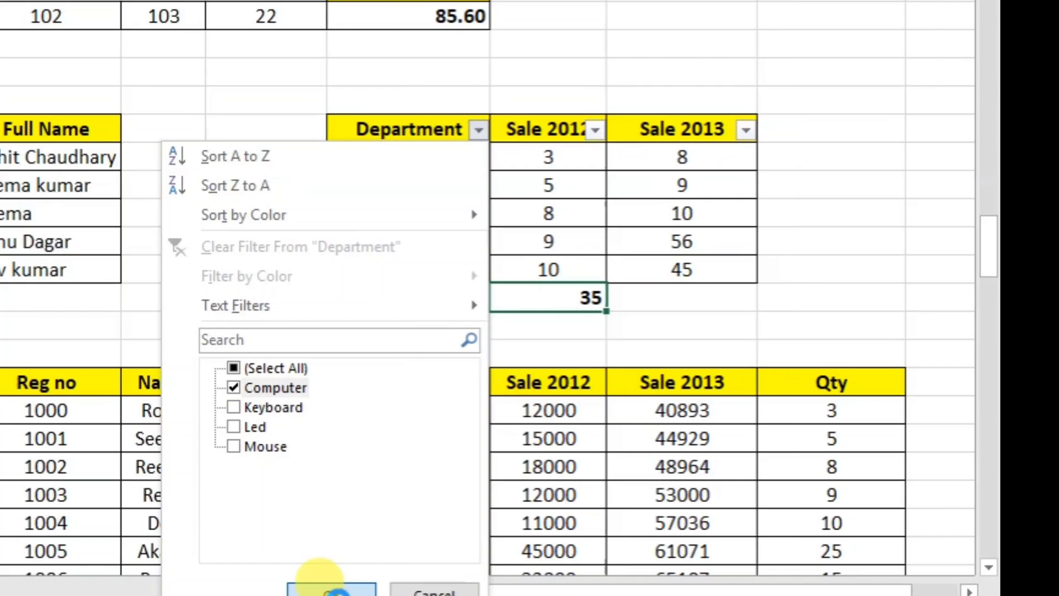
{"action": "left_click", "coordinate": [331, 590]}
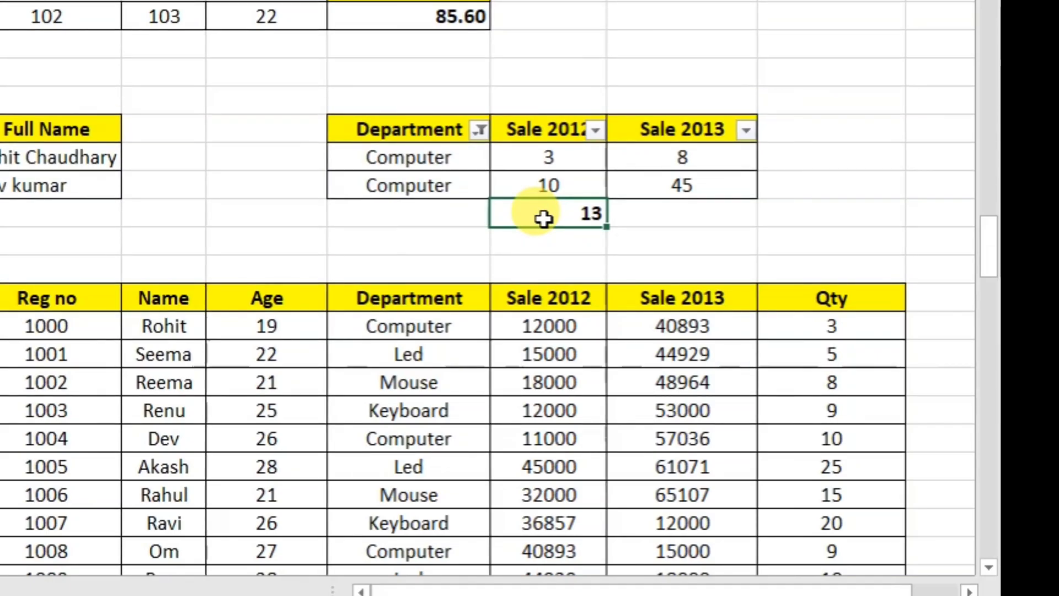
Examine the Function Name and Function no reference table to see which number stands for each SUBTOTAL function.
{"action": "scroll", "coordinate": [542, 219], "scroll_direction": "down", "scroll_amount": 1}
{"action": "mouse_move", "coordinate": [488, 590]}
{"action": "left_mouse_down"}
{"action": "mouse_move", "coordinate": [575, 585]}
{"action": "mouse_move", "coordinate": [491, 589]}
{"action": "left_mouse_up"}
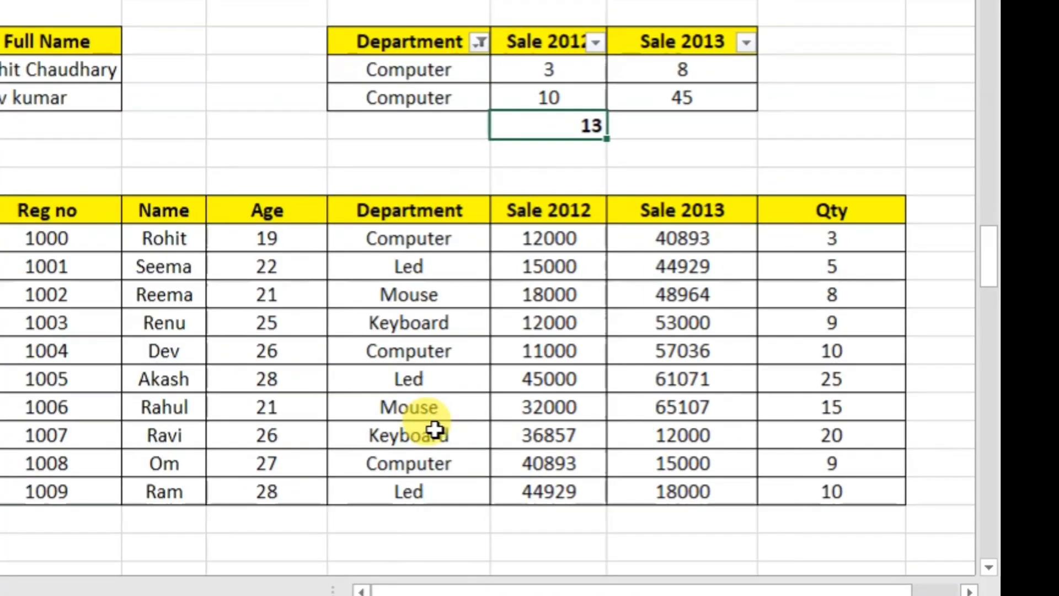
{"action": "scroll", "coordinate": [436, 429], "scroll_direction": "down", "scroll_amount": 4}
{"action": "scroll", "coordinate": [439, 308], "scroll_direction": "down", "scroll_amount": 2}
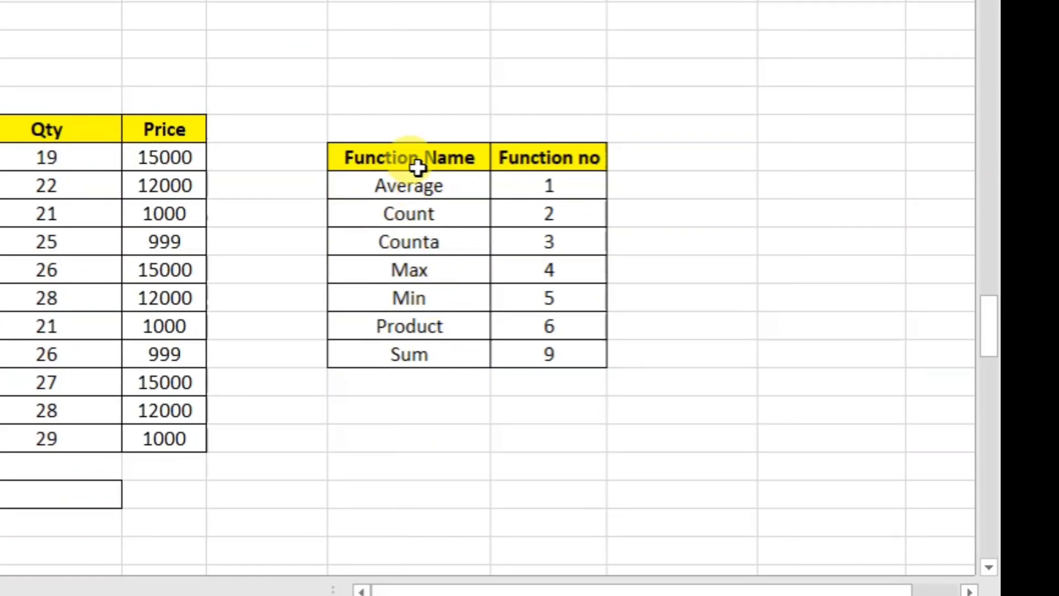
{"action": "mouse_move", "coordinate": [359, 156]}
{"action": "left_mouse_down"}
{"action": "mouse_move", "coordinate": [541, 159]}
{"action": "mouse_move", "coordinate": [539, 345]}
{"action": "left_mouse_up"}
{"action": "left_click", "coordinate": [378, 182]}
{"action": "left_click", "coordinate": [519, 190]}
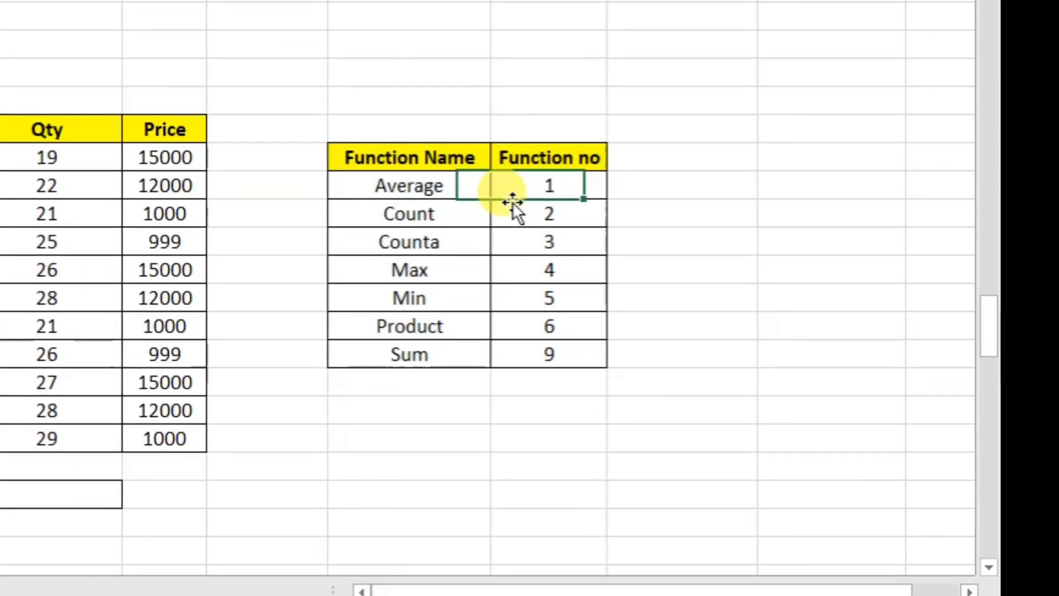
{"action": "left_click", "coordinate": [407, 213]}
{"action": "left_click", "coordinate": [423, 246]}
{"action": "left_click", "coordinate": [519, 251]}
{"action": "left_click", "coordinate": [470, 272]}
{"action": "left_click", "coordinate": [504, 277]}
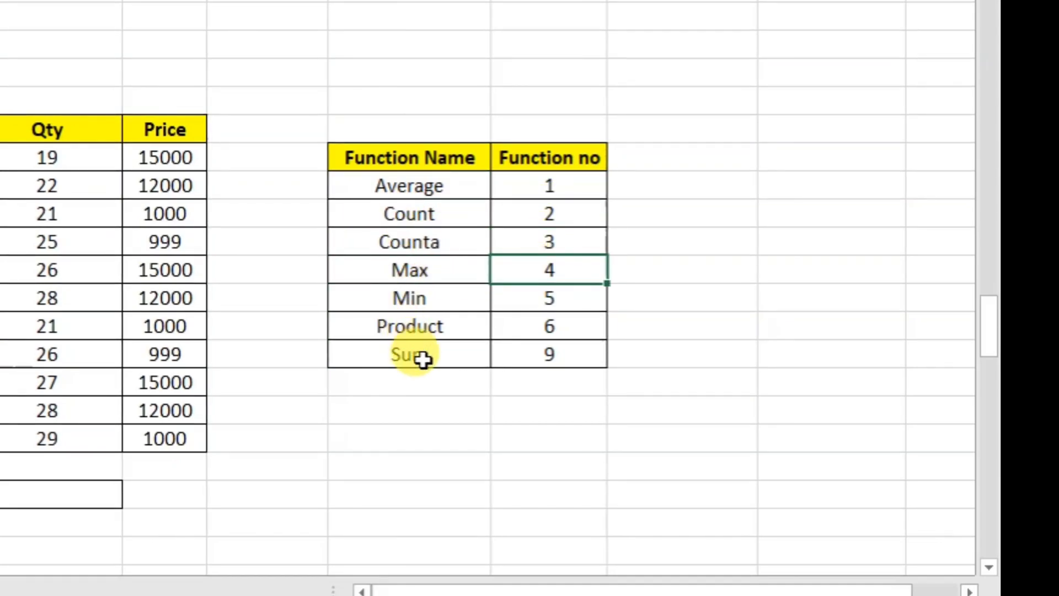
{"action": "left_click", "coordinate": [416, 349]}
{"action": "left_click", "coordinate": [552, 348]}
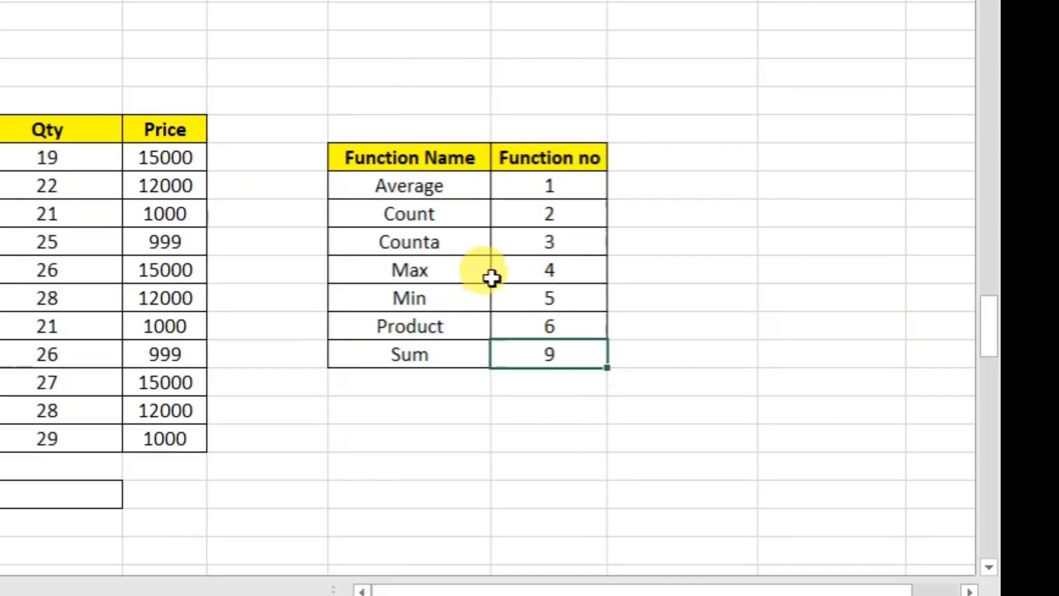
Reselect all values in the small table's Department filter and check the subtotal cell J90.
{"action": "scroll", "coordinate": [492, 276], "scroll_direction": "up", "scroll_amount": 5}
{"action": "scroll", "coordinate": [508, 201], "scroll_direction": "up", "scroll_amount": 3}
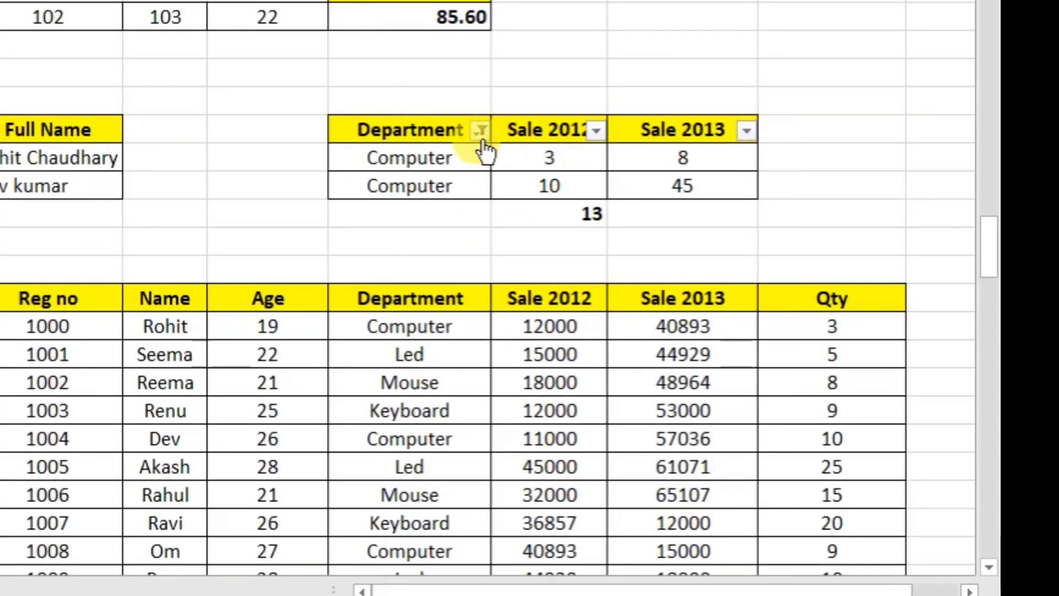
{"action": "left_click", "coordinate": [481, 135]}
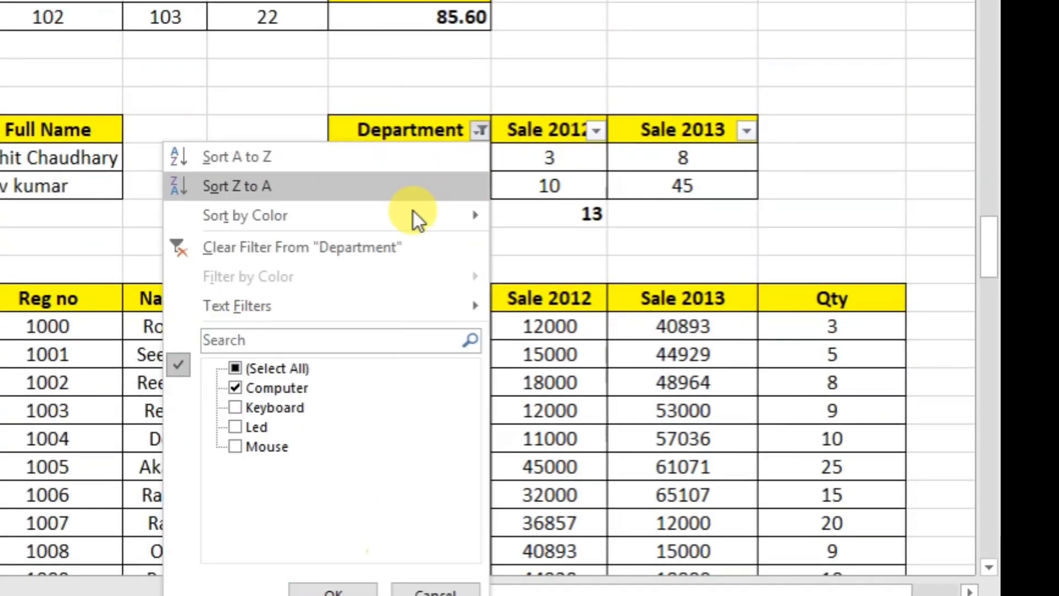
{"action": "left_click", "coordinate": [235, 368]}
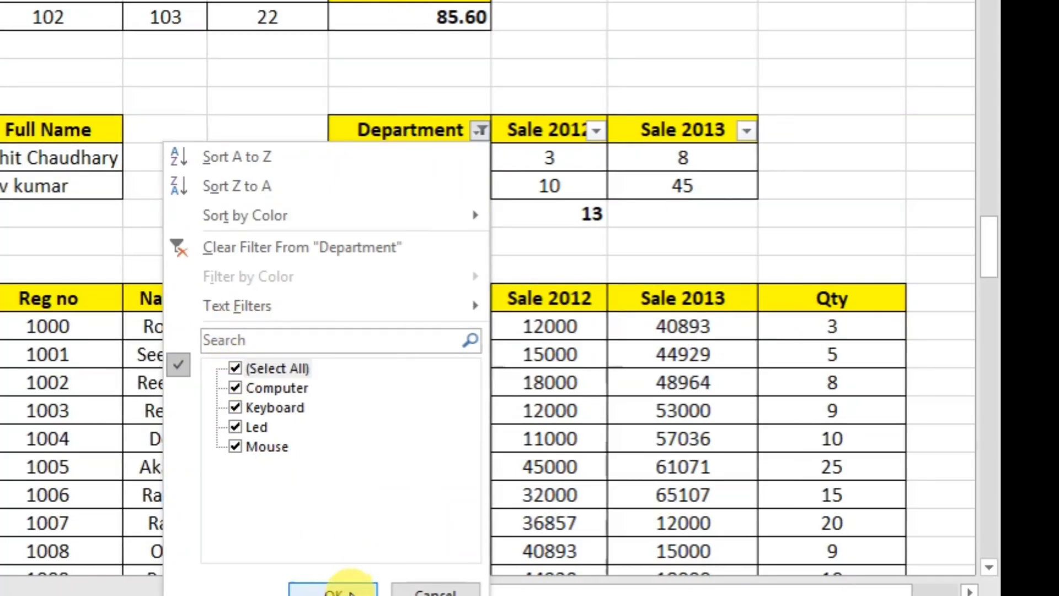
{"action": "left_click", "coordinate": [339, 588]}
{"action": "left_click", "coordinate": [556, 309]}
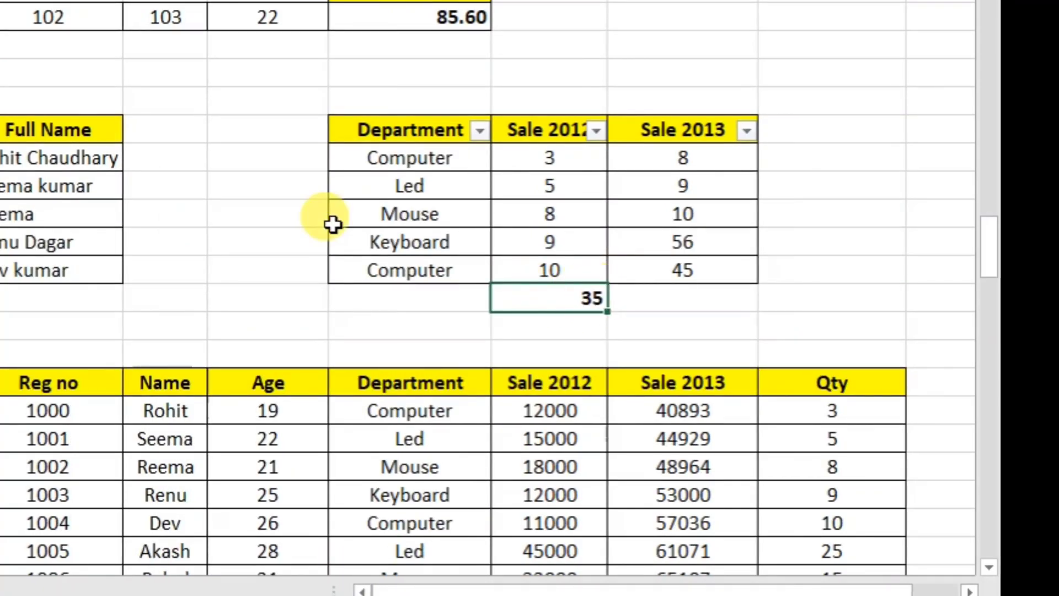
Try deleting the Led row of the small table to test the subtotal, and undo the deletion.
{"action": "left_click", "coordinate": [1, 186]}
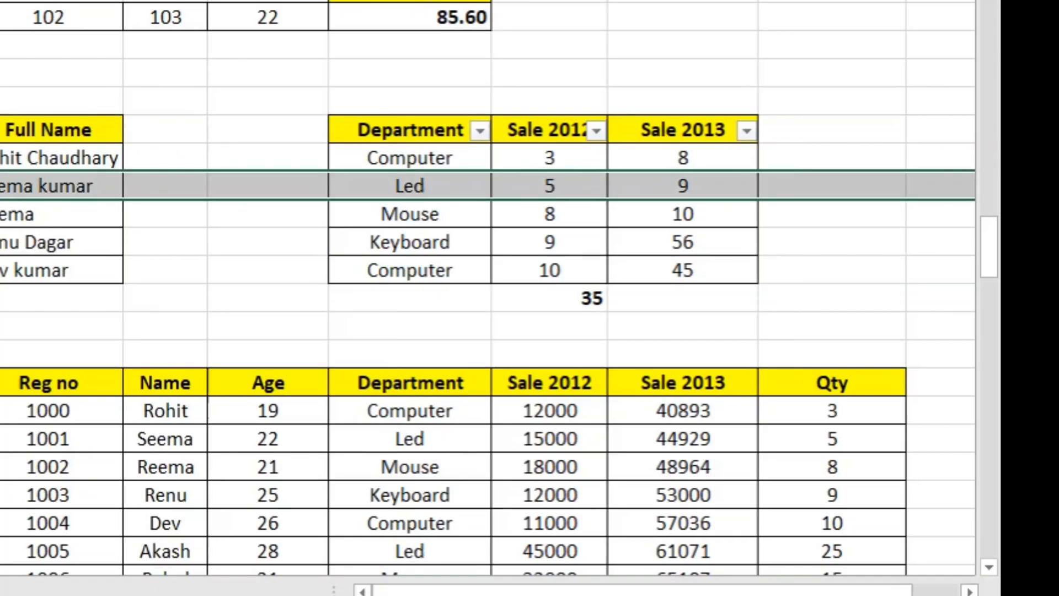
{"action": "key", "text": "ctrl+minus"}
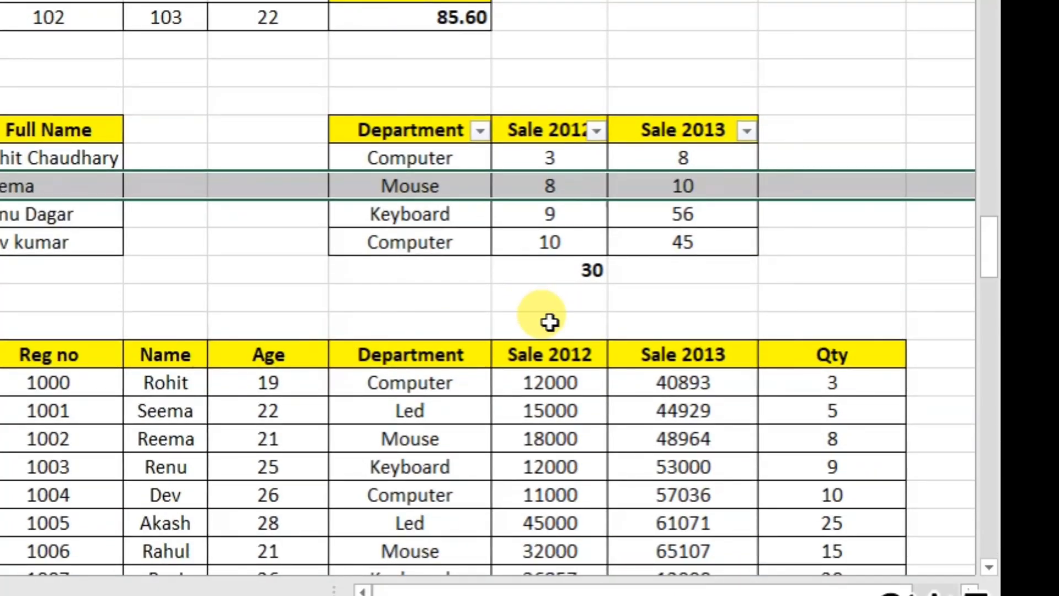
{"action": "key", "text": "ctrl+z"}
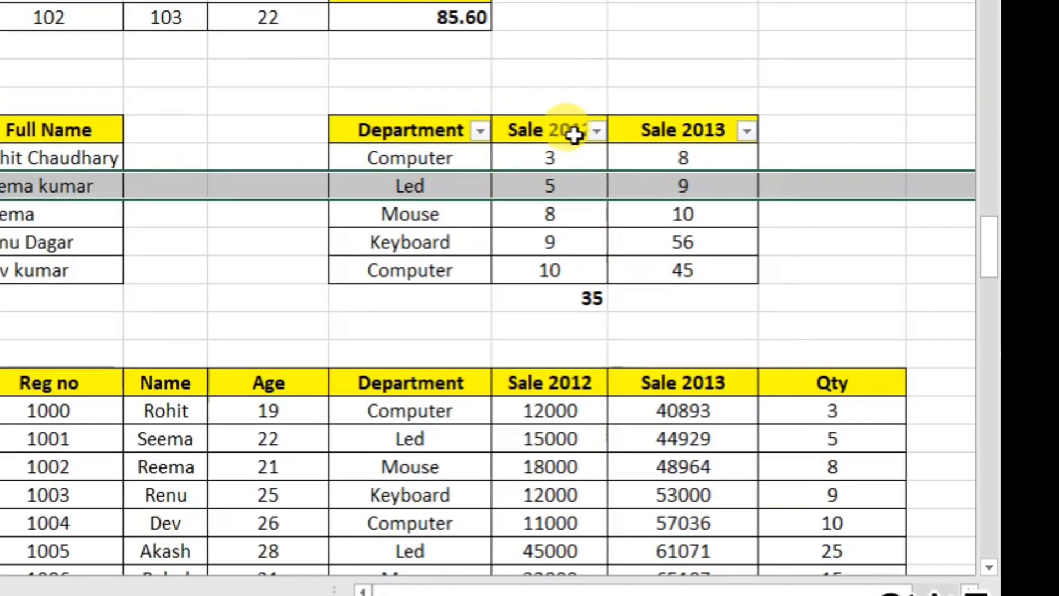
Change the function number of the SUBTOTAL formula in J90 to 1 so it averages J85:J89.
{"action": "left_click", "coordinate": [561, 303]}
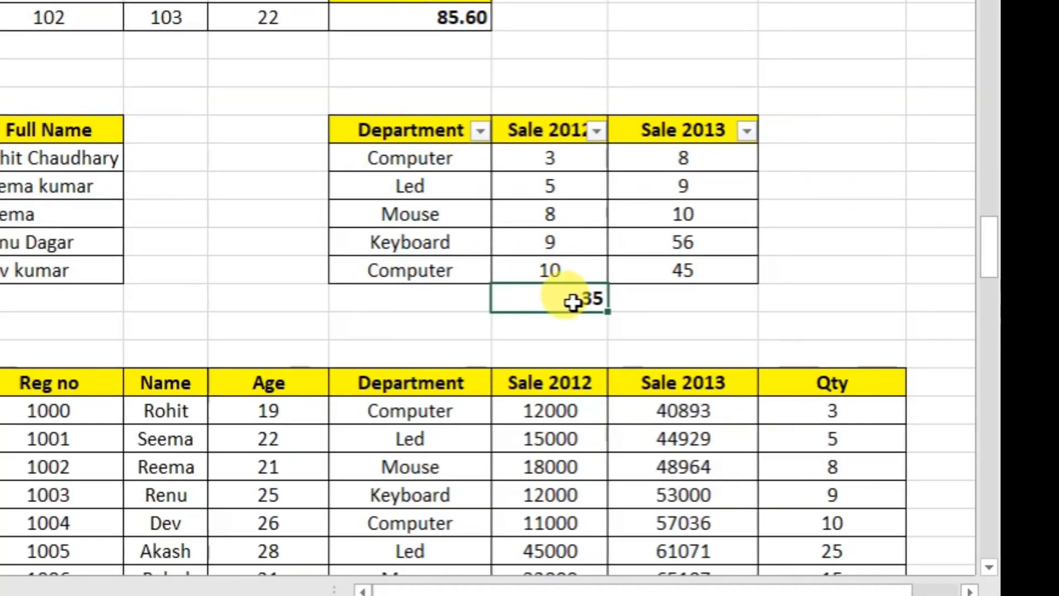
{"action": "double_click", "coordinate": [573, 302]}
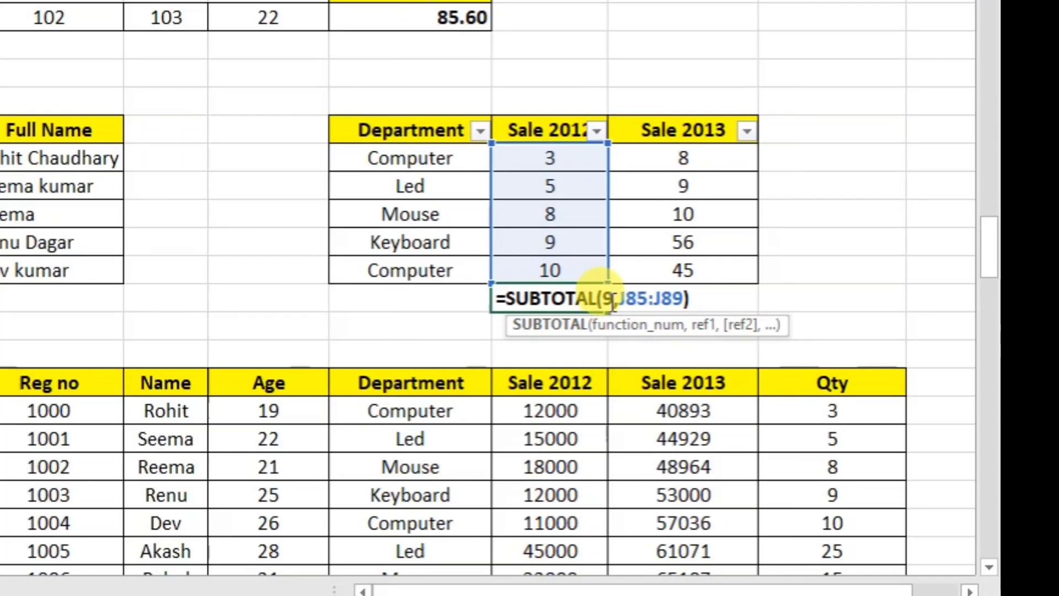
{"action": "scroll", "coordinate": [594, 250], "scroll_direction": "down", "scroll_amount": 5}
{"action": "scroll", "coordinate": [592, 253], "scroll_direction": "down", "scroll_amount": 4}
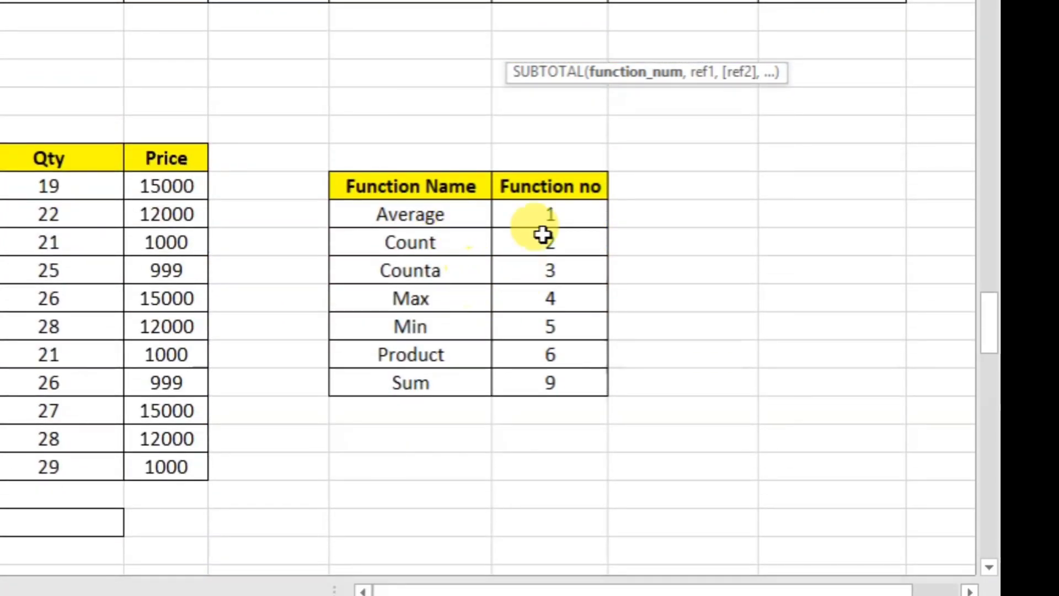
{"action": "scroll", "coordinate": [579, 233], "scroll_direction": "up", "scroll_amount": 9}
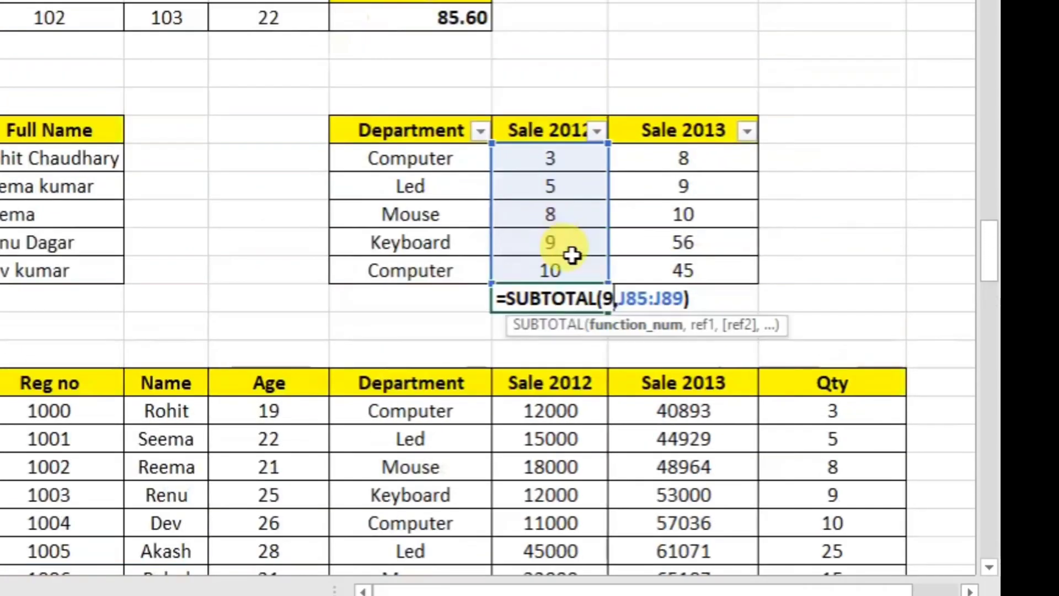
{"action": "left_click", "coordinate": [626, 327]}
{"action": "key", "text": "BackSpace"}
{"action": "type", "text": "1"}
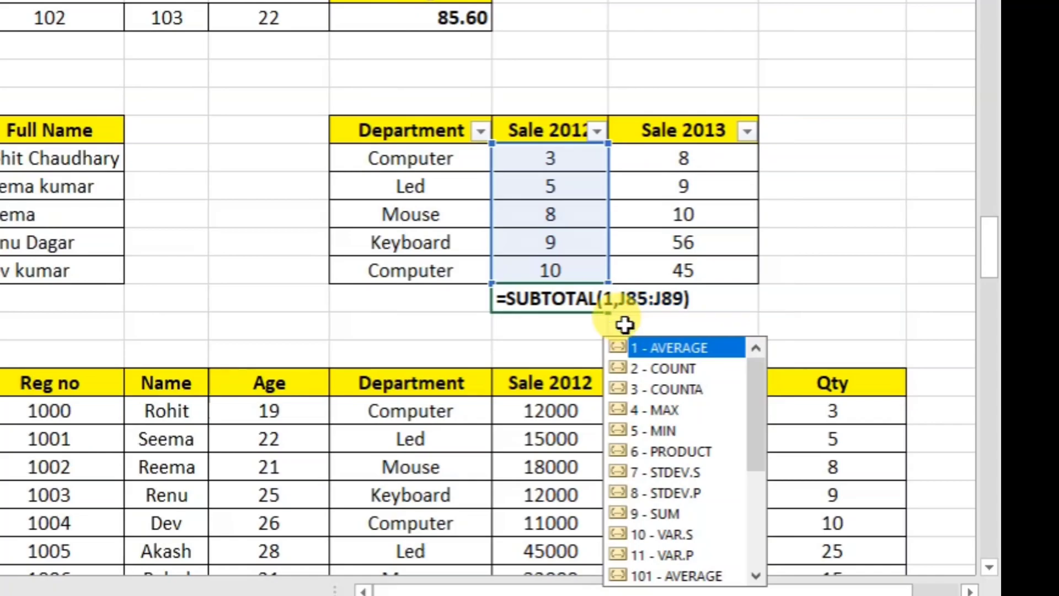
{"action": "key", "text": "Return"}
Format the subtotal cell J90 as a number with 2 decimal places.
{"action": "left_click", "coordinate": [559, 294]}
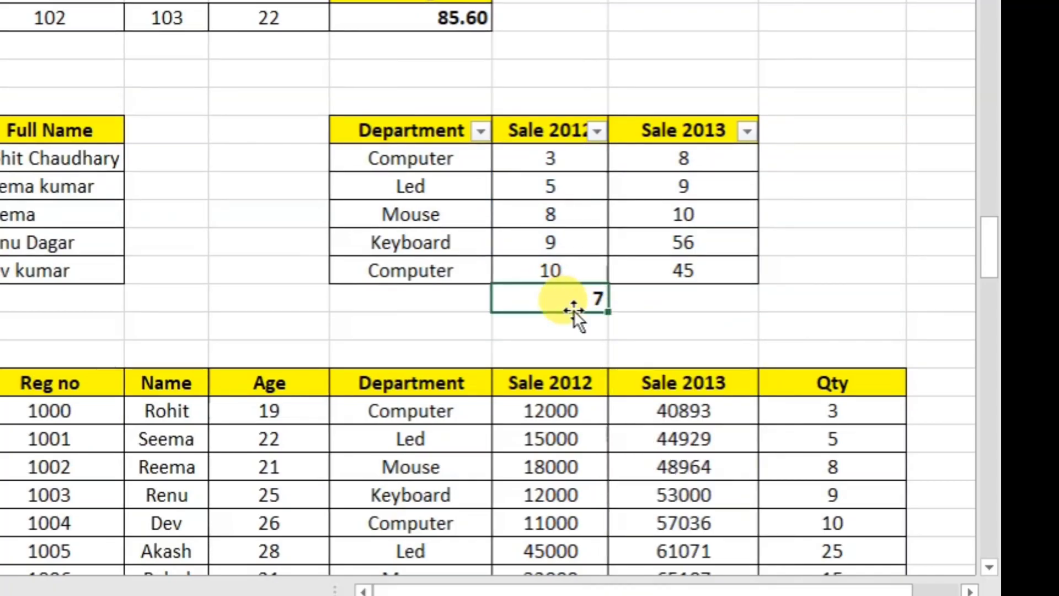
{"action": "right_click", "coordinate": [543, 303]}
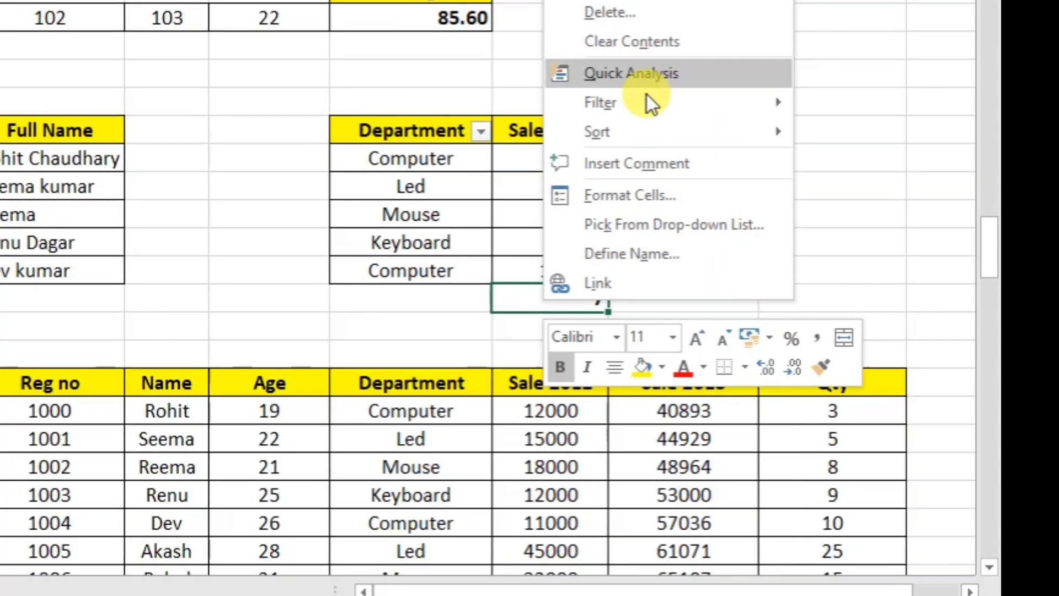
{"action": "left_click", "coordinate": [673, 194]}
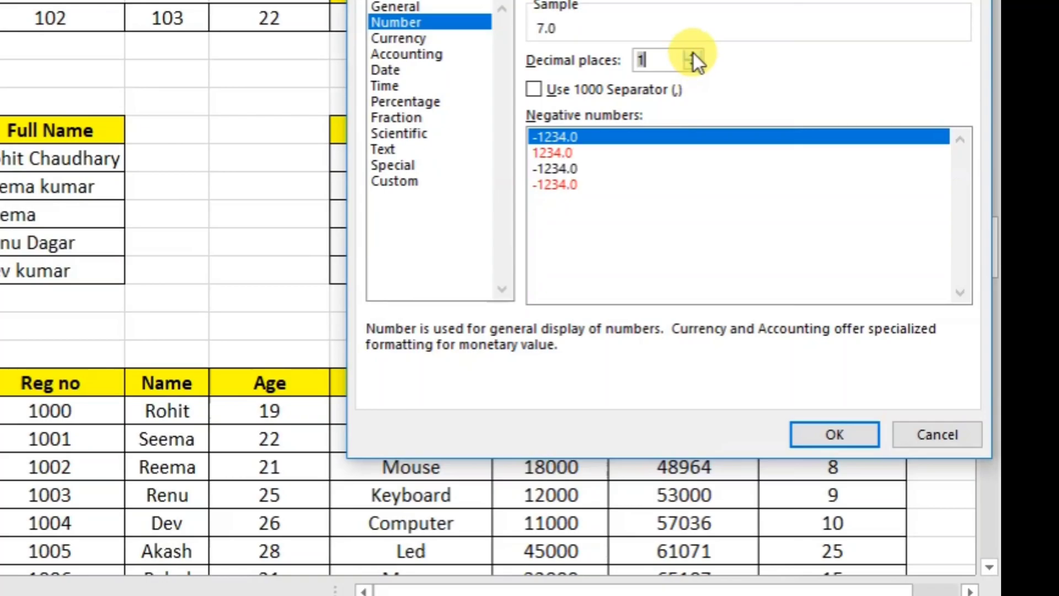
{"action": "left_click", "coordinate": [843, 436]}
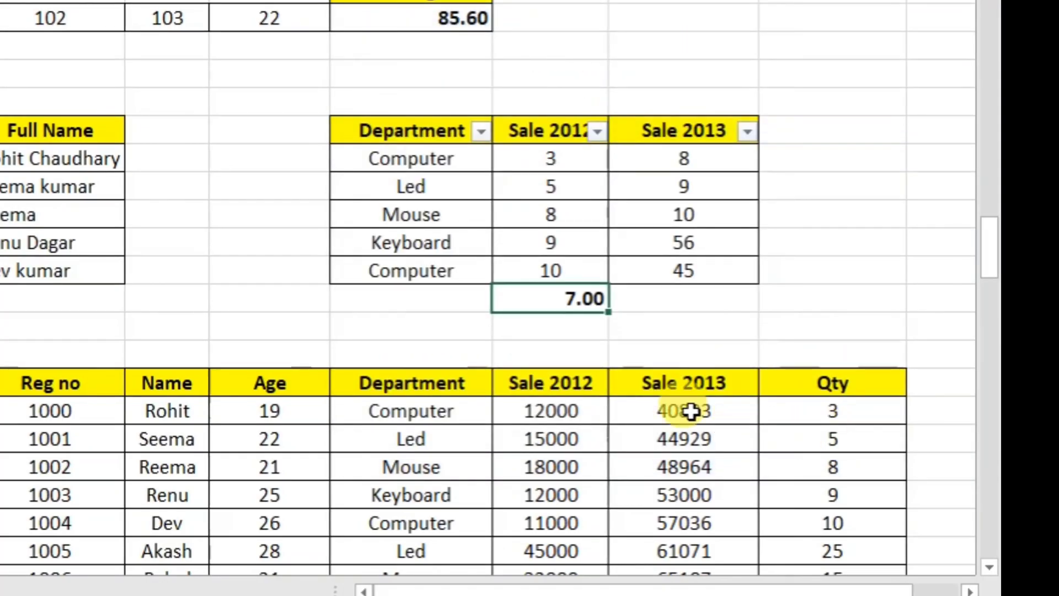
Overwrite the Mouse row's Sale 2012 value in the small table and check the average in J90.
{"action": "left_click", "coordinate": [551, 205]}
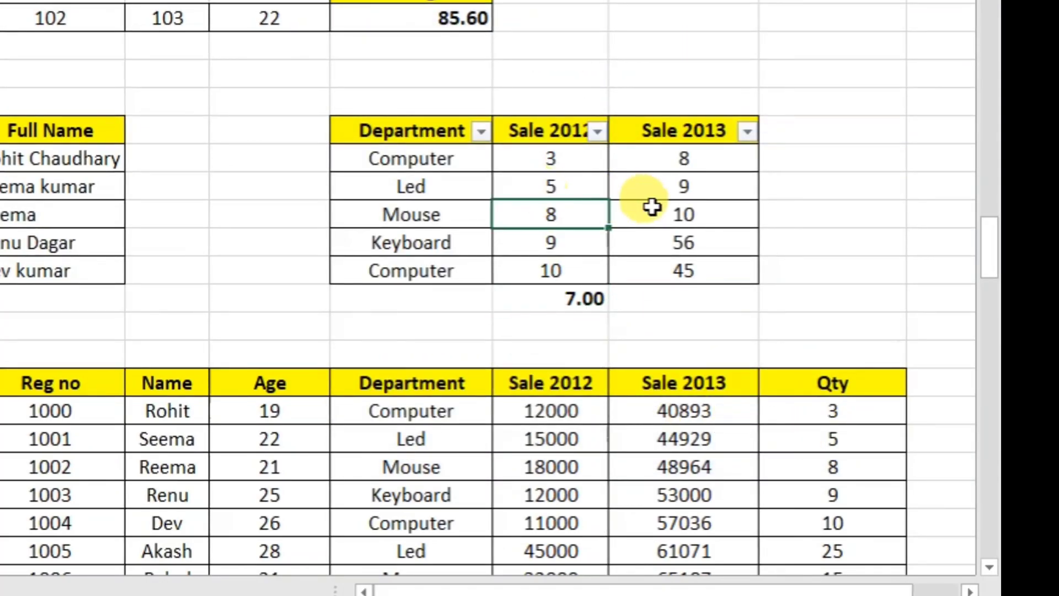
{"action": "key", "text": "Return"}
{"action": "left_click", "coordinate": [566, 303]}
{"action": "scroll", "coordinate": [248, 206], "scroll_direction": "down", "scroll_amount": 3}
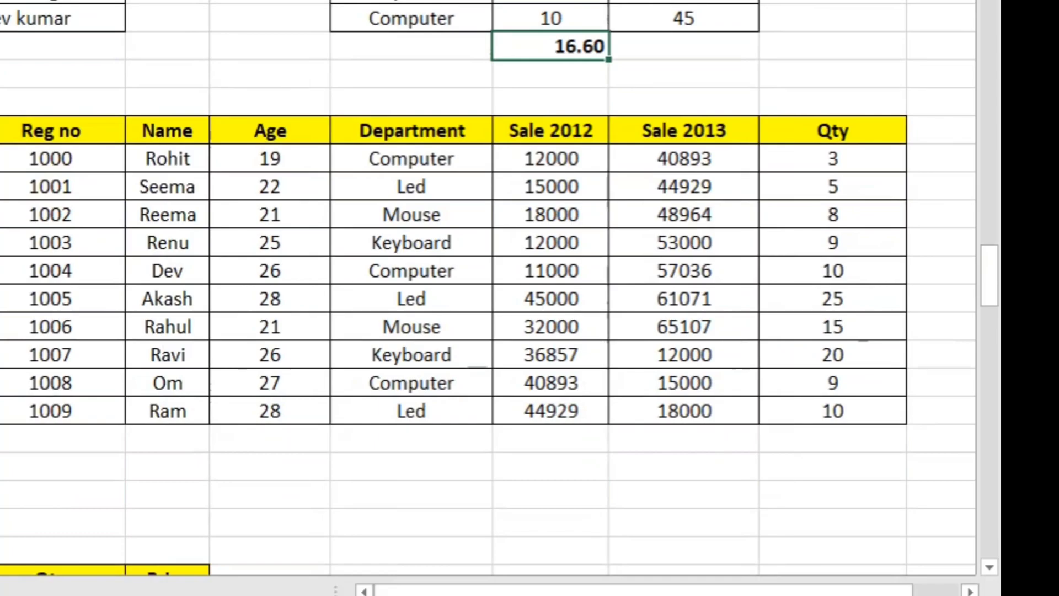
Go to the 13.Vlookup+Subtotal section and choose Max in the function list of cell E122.
{"action": "left_click", "coordinate": [344, 185]}
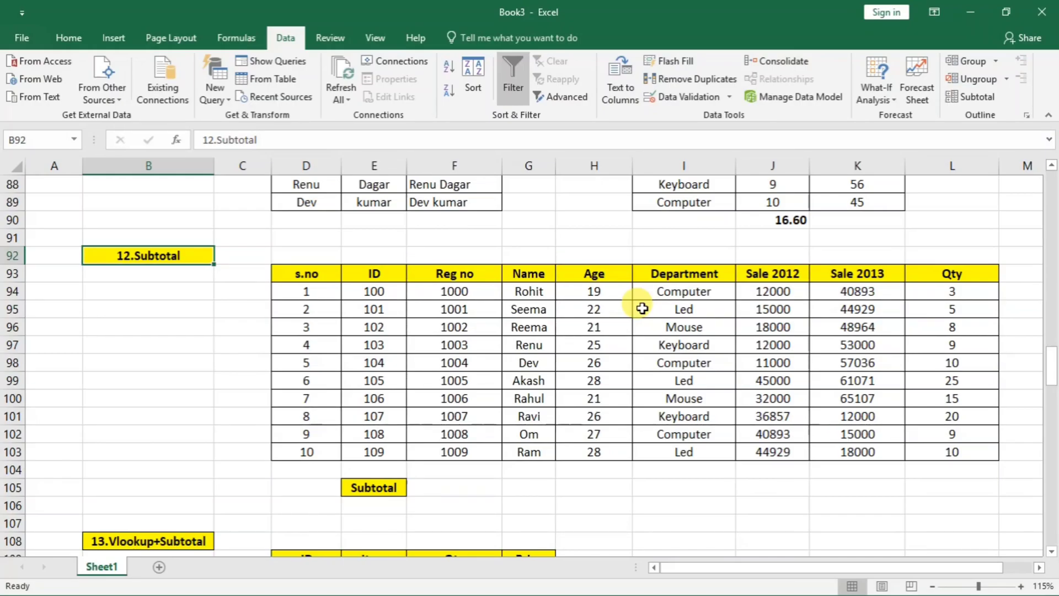
{"action": "scroll", "coordinate": [639, 310], "scroll_direction": "down", "scroll_amount": 5}
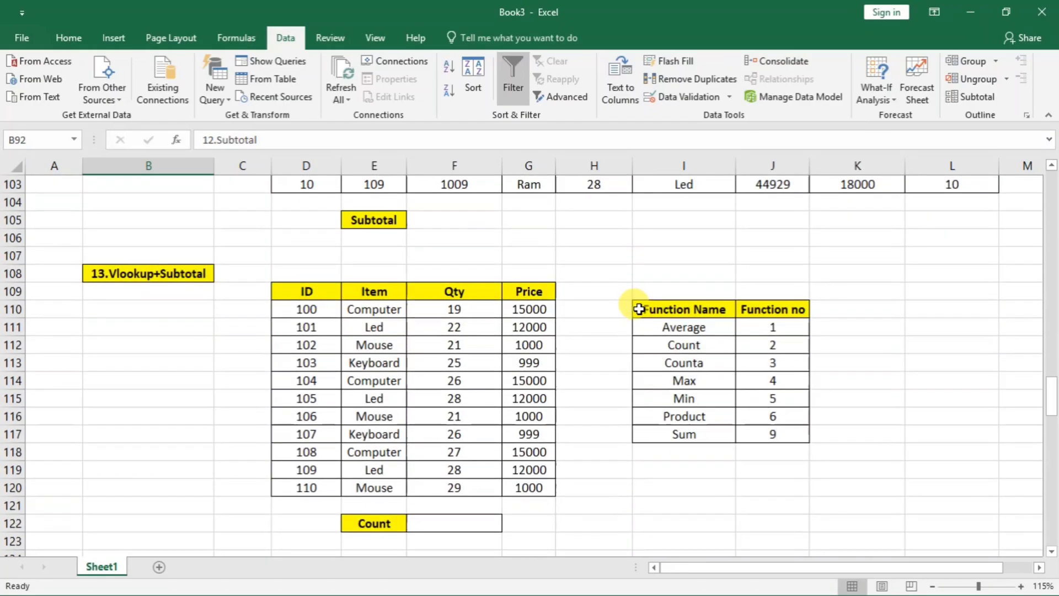
{"action": "left_click", "coordinate": [186, 279]}
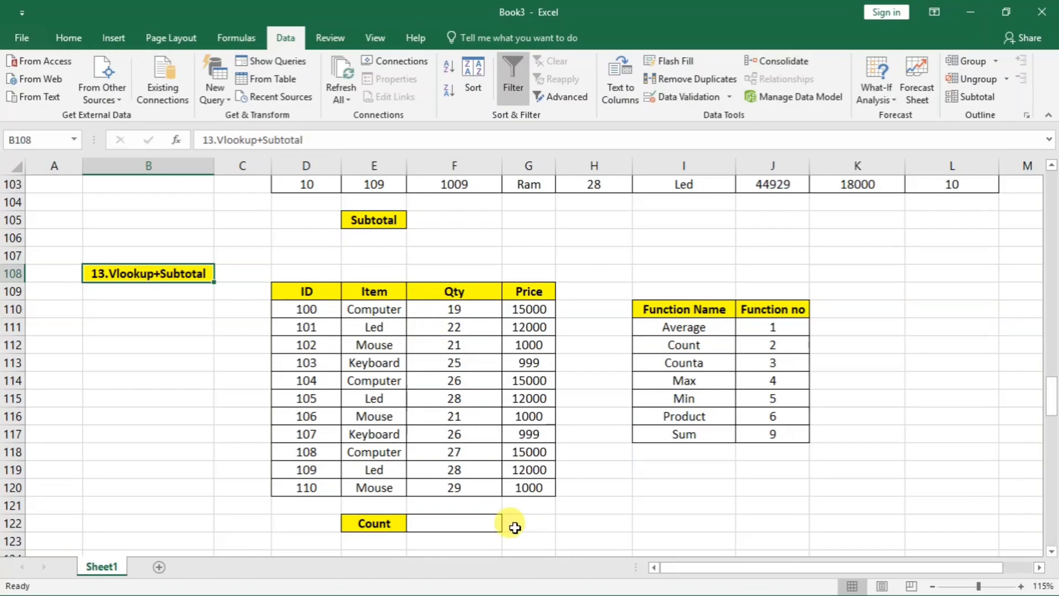
{"action": "left_click", "coordinate": [459, 524]}
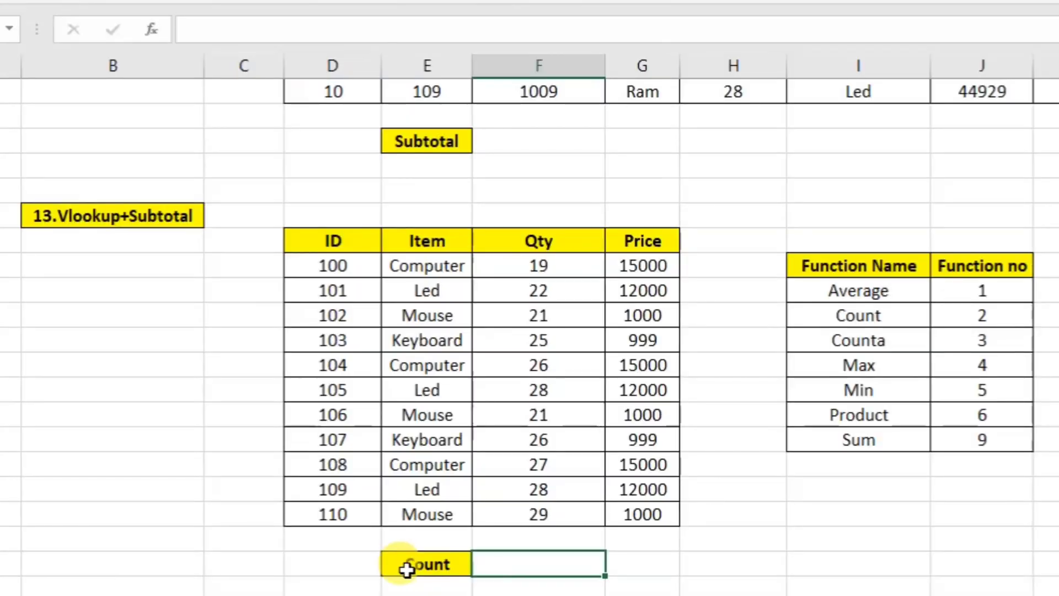
{"action": "left_click", "coordinate": [361, 526]}
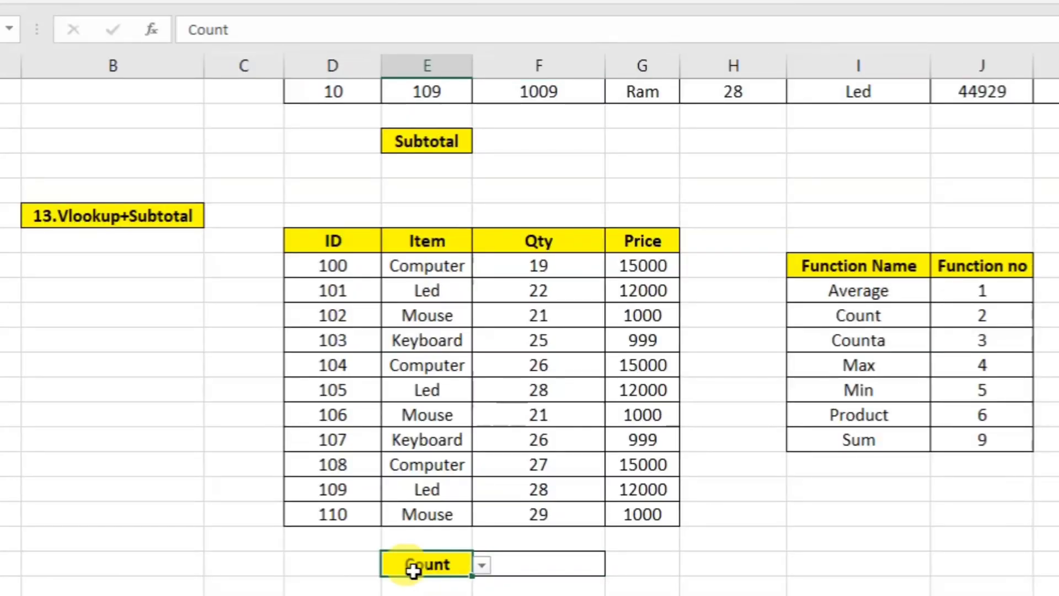
{"action": "left_click", "coordinate": [480, 568]}
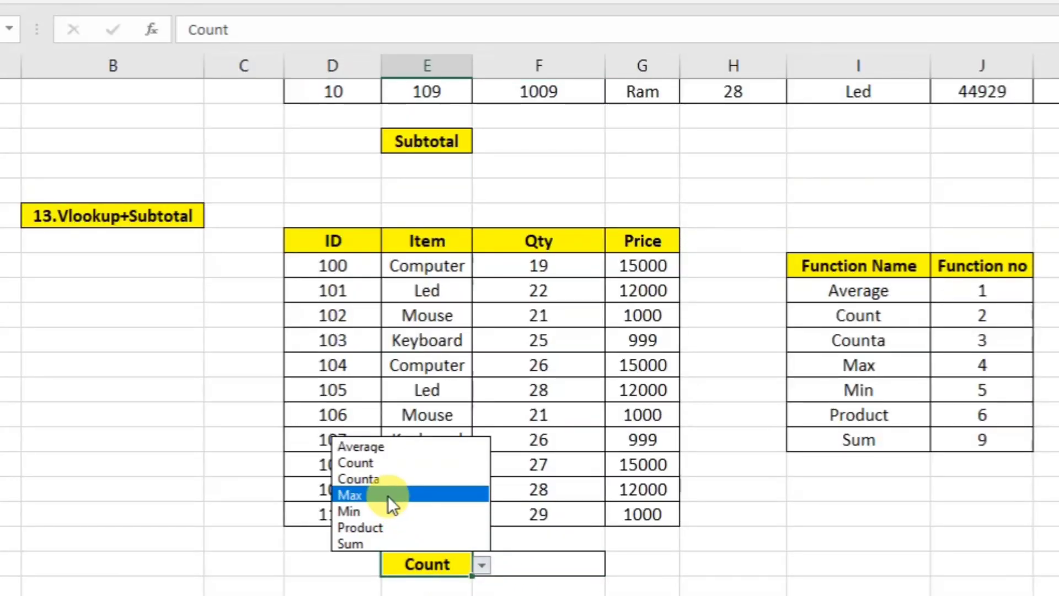
{"action": "left_click", "coordinate": [389, 495]}
Examine the Qty column, the result cell F122 and the functions offered by the E122 list.
{"action": "left_click", "coordinate": [557, 267]}
{"action": "left_click_drag", "start_coordinate": [548, 366], "coordinate": [545, 514]}
{"action": "left_click", "coordinate": [541, 343]}
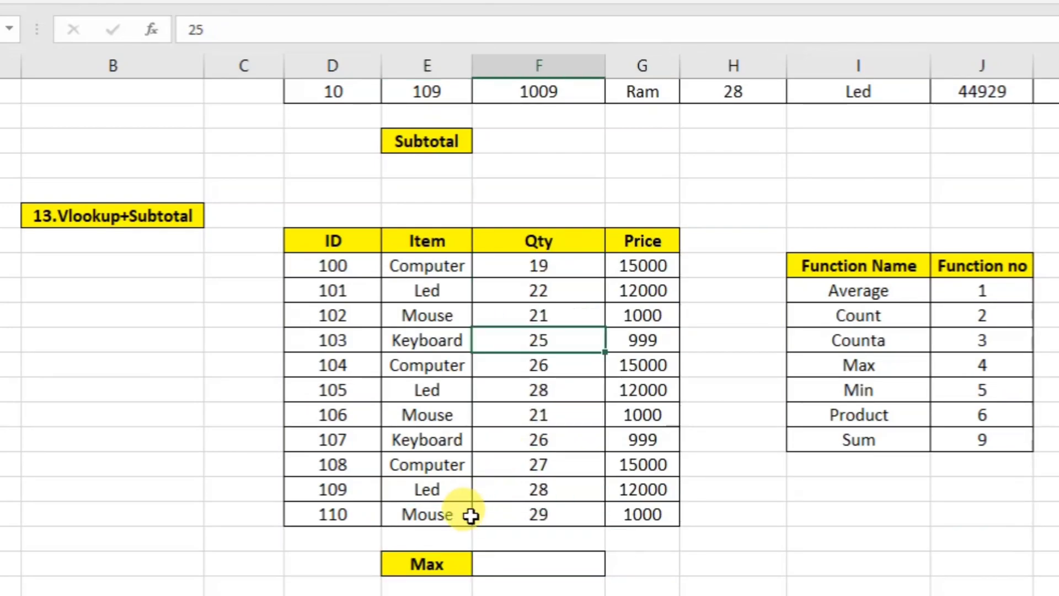
{"action": "left_click", "coordinate": [457, 571]}
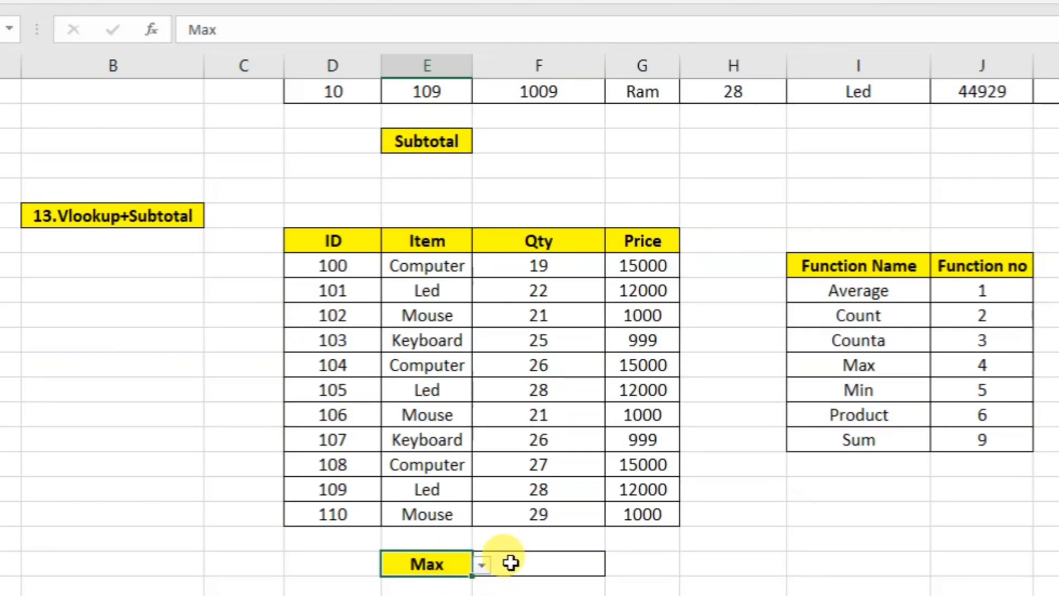
{"action": "left_click", "coordinate": [551, 568]}
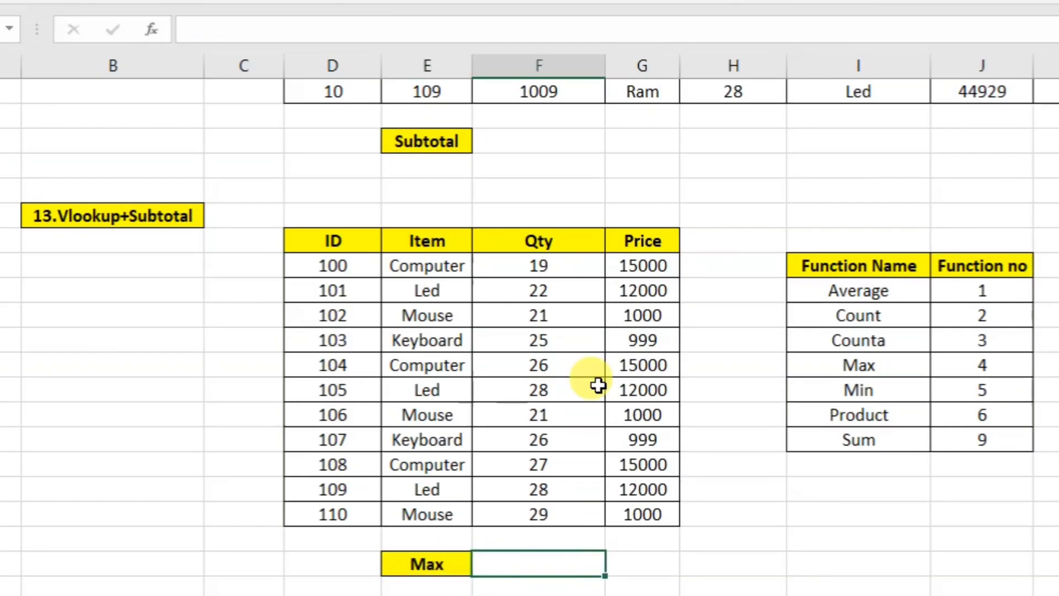
{"action": "left_click", "coordinate": [403, 568]}
{"action": "left_click", "coordinate": [481, 565]}
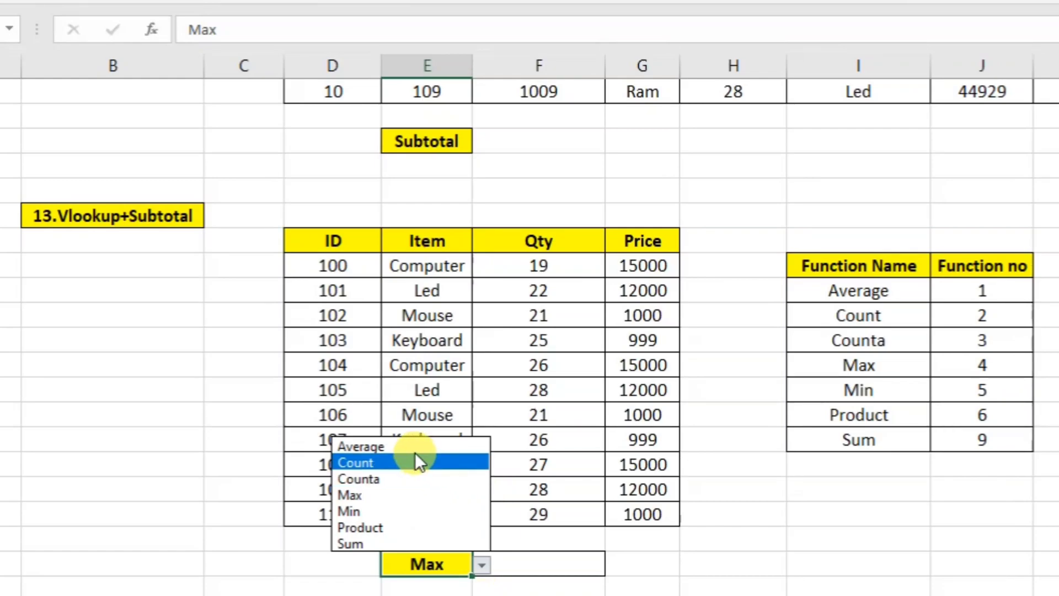
{"action": "key", "text": "Escape"}
{"action": "left_click", "coordinate": [553, 559]}
Choose Sum in the function list of E122 and select the result cell F122.
{"action": "left_click", "coordinate": [453, 564]}
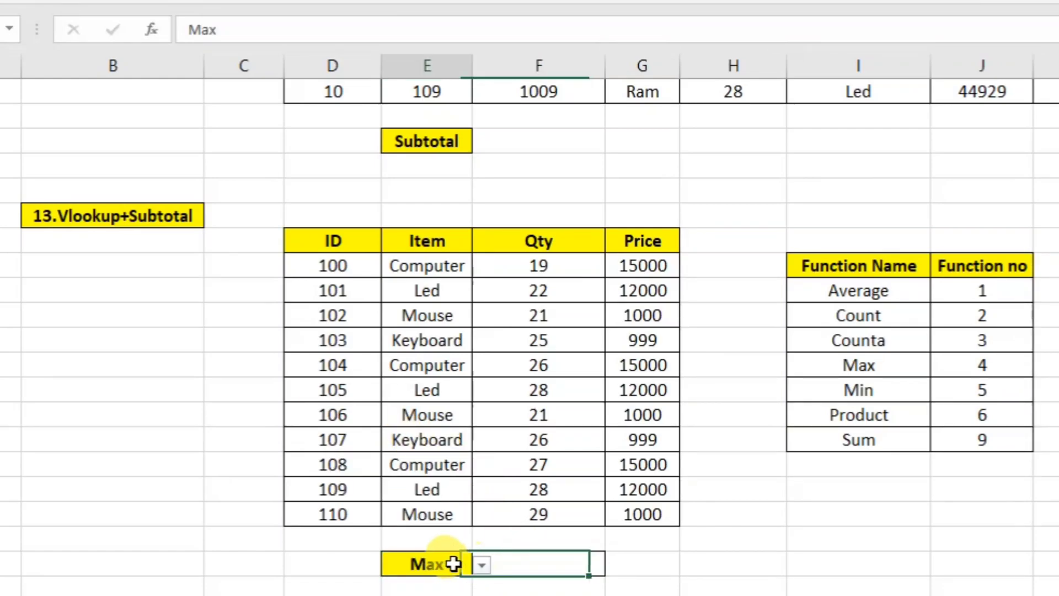
{"action": "left_click", "coordinate": [481, 565]}
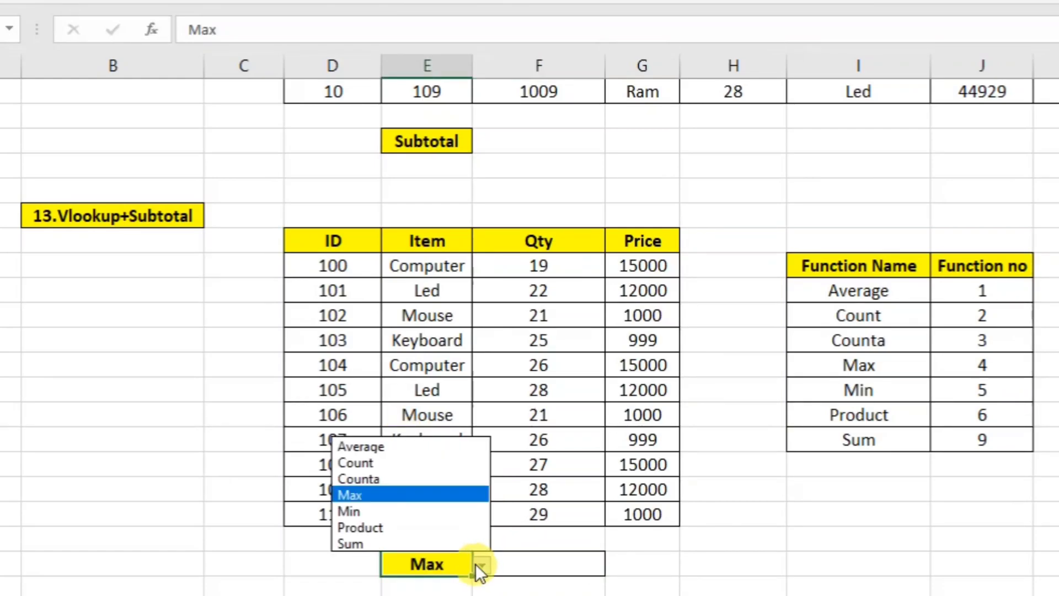
{"action": "left_click", "coordinate": [430, 544]}
{"action": "left_click", "coordinate": [542, 568]}
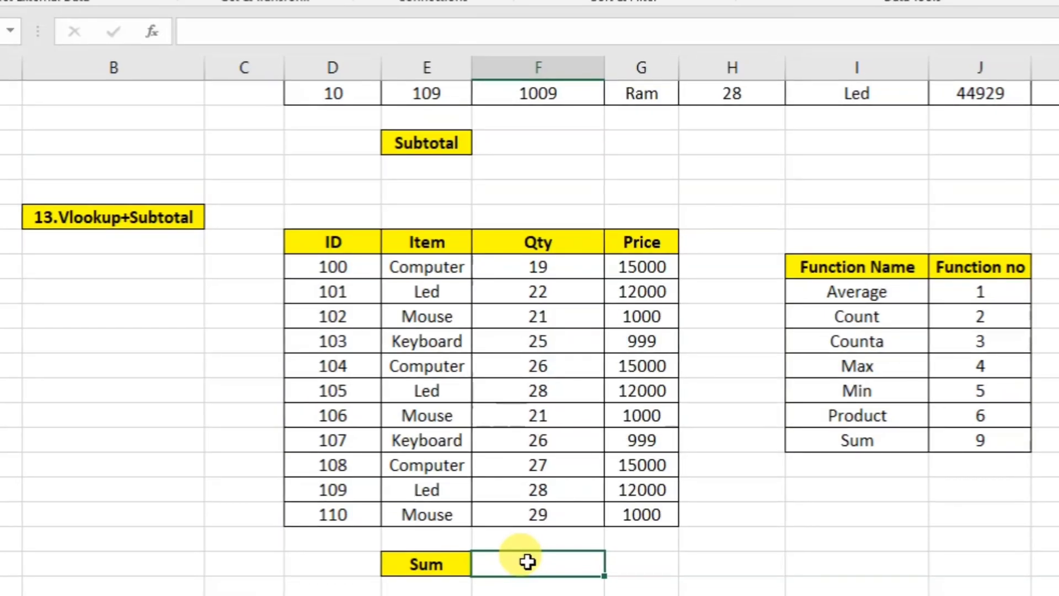
Clear all contents, formatting and validation from cell E122.
{"action": "left_click", "coordinate": [419, 565]}
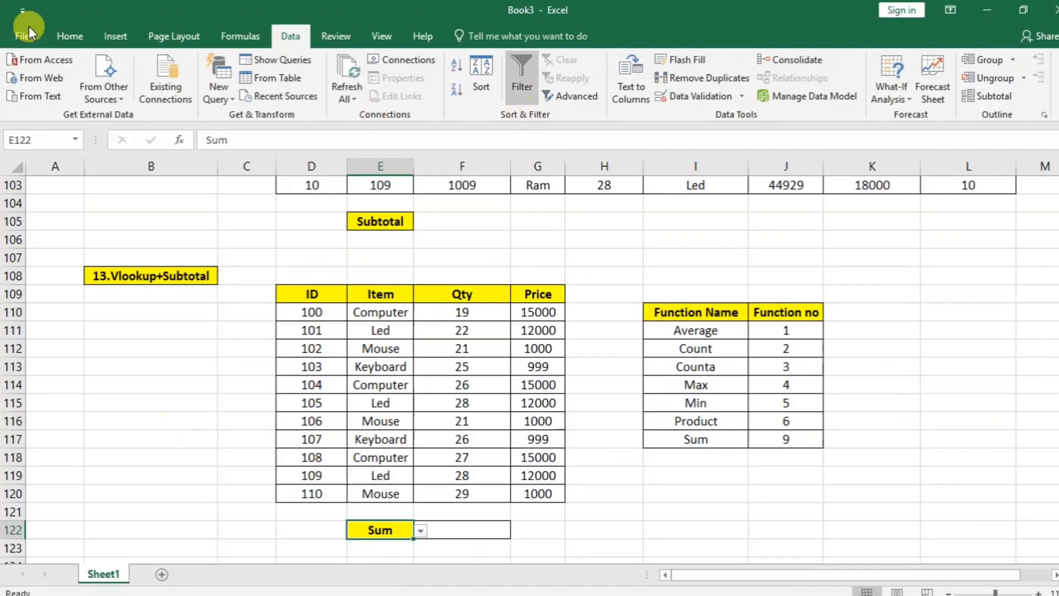
{"action": "left_click", "coordinate": [74, 34]}
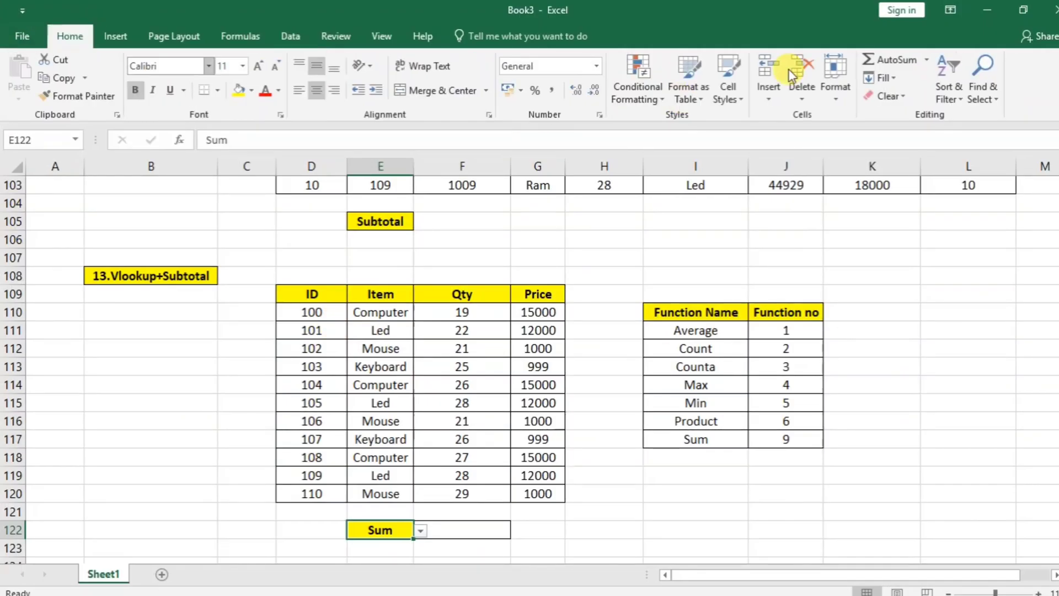
{"action": "left_click", "coordinate": [887, 96]}
{"action": "left_click", "coordinate": [903, 116]}
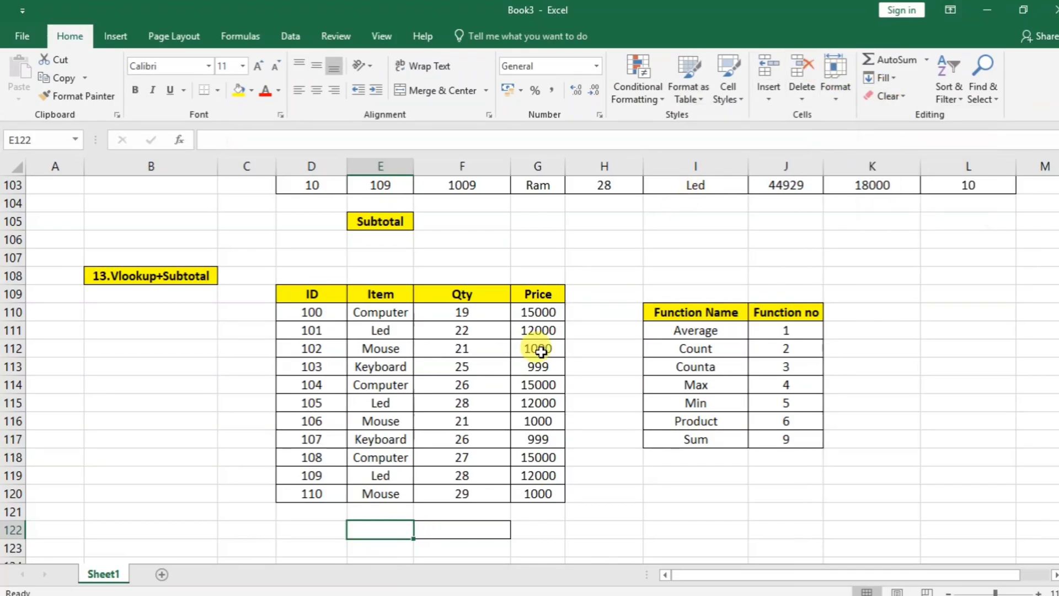
Give E122 a data validation list sourced from $I$111:$I$117 and choose Product from it.
{"action": "left_click", "coordinate": [461, 530]}
{"action": "left_click", "coordinate": [376, 533]}
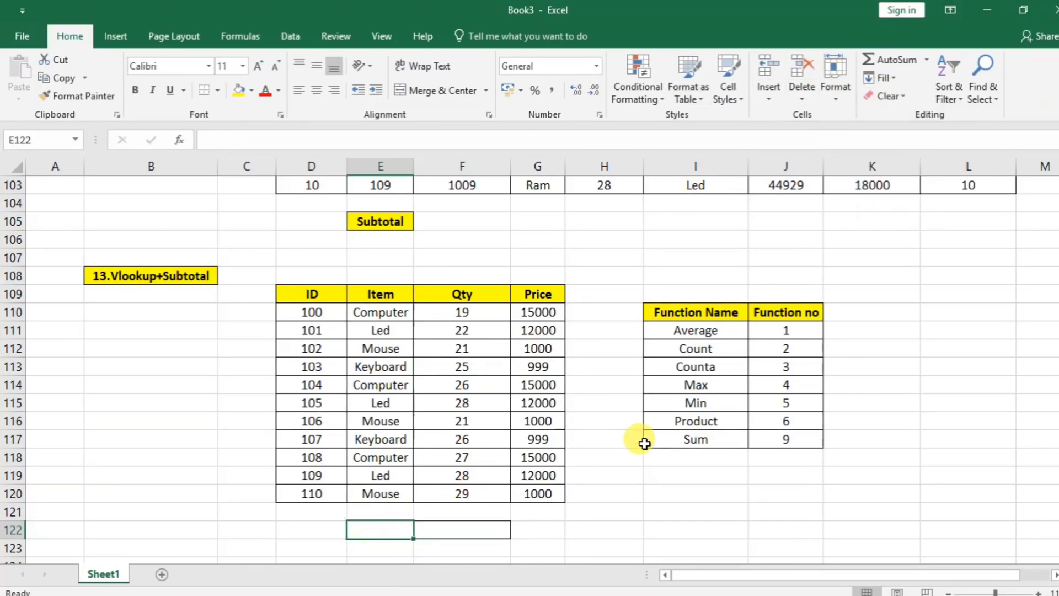
{"action": "left_click", "coordinate": [282, 39]}
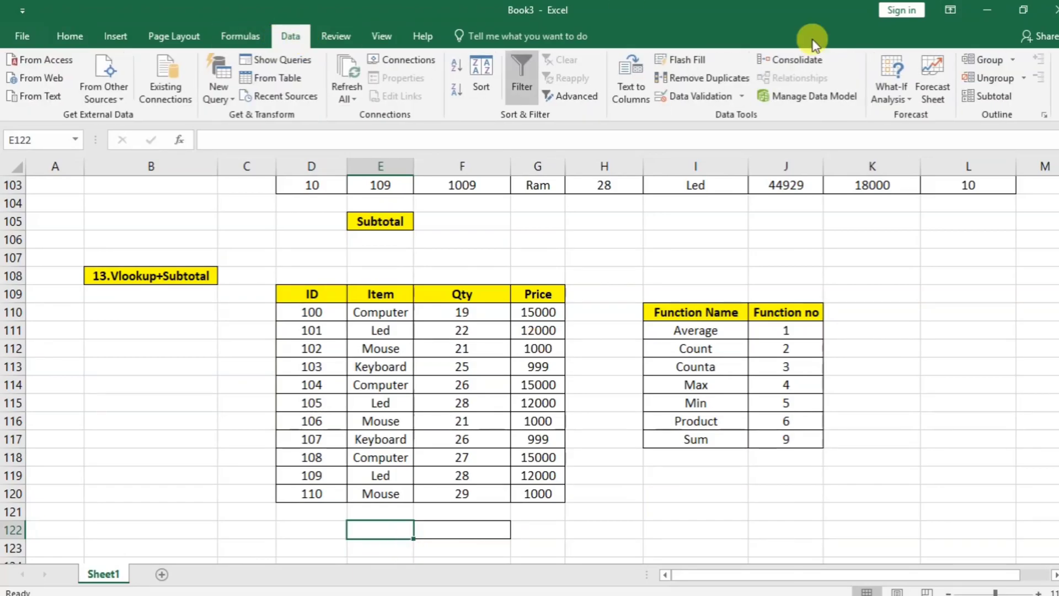
{"action": "left_click", "coordinate": [716, 99]}
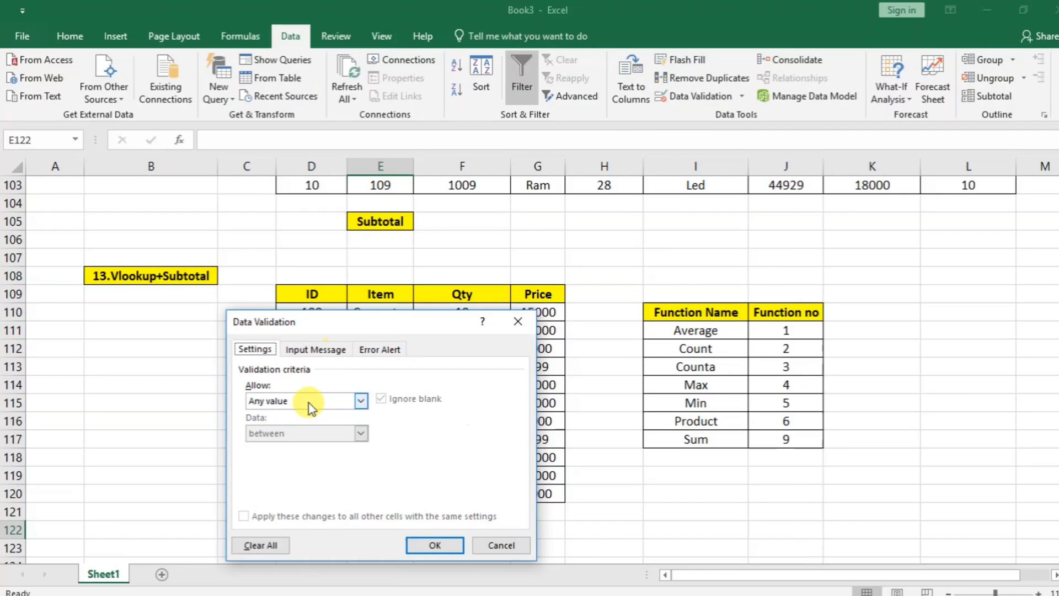
{"action": "left_click", "coordinate": [309, 402]}
{"action": "left_click", "coordinate": [307, 445]}
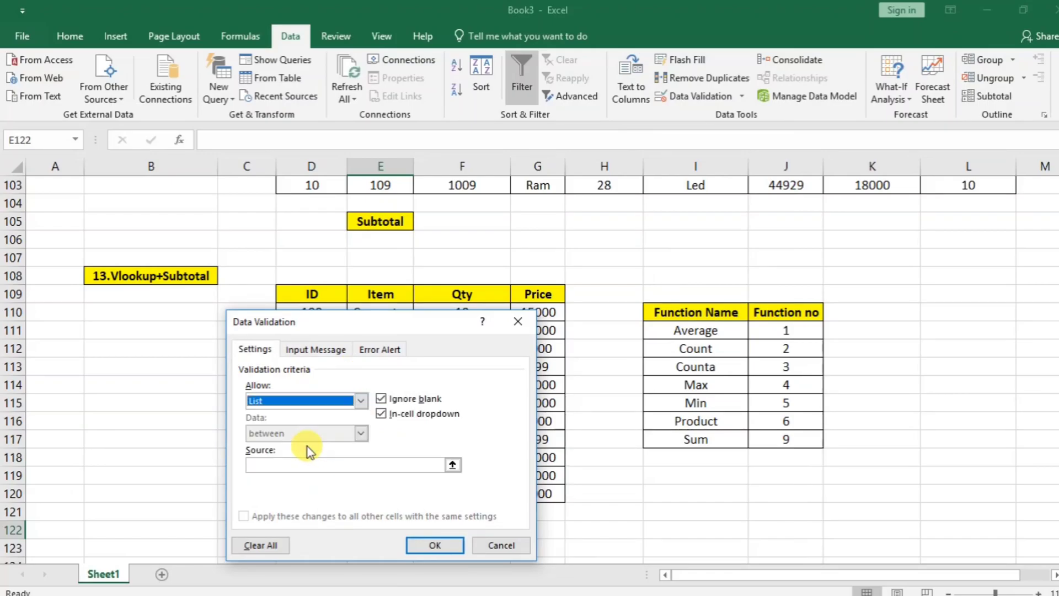
{"action": "left_click", "coordinate": [357, 463]}
{"action": "left_click_drag", "start_coordinate": [390, 319], "coordinate": [336, 202]}
{"action": "left_click_drag", "start_coordinate": [708, 329], "coordinate": [702, 440]}
{"action": "left_click", "coordinate": [378, 427]}
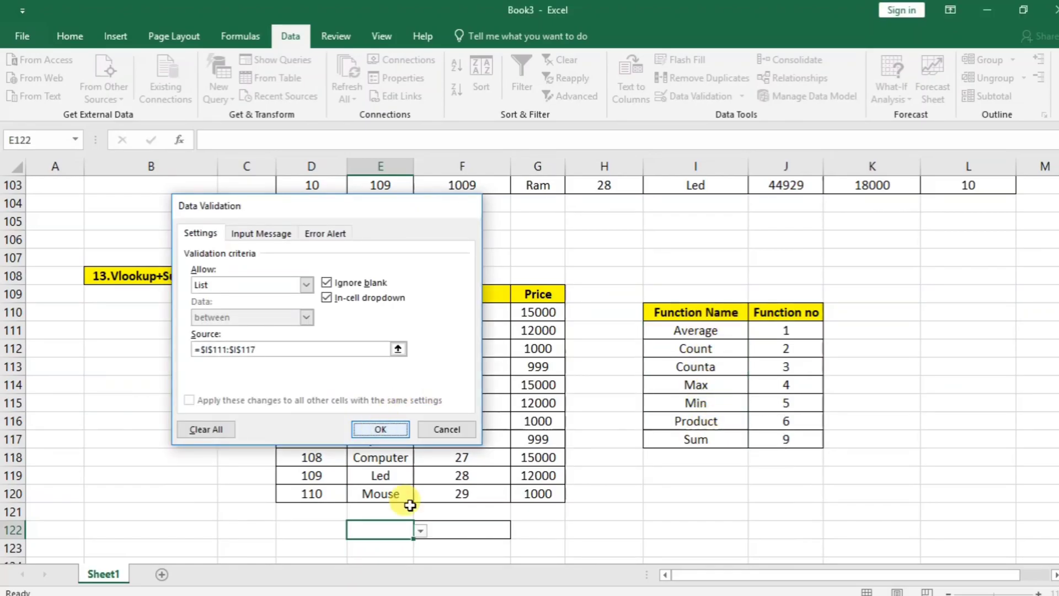
{"action": "left_click", "coordinate": [420, 531]}
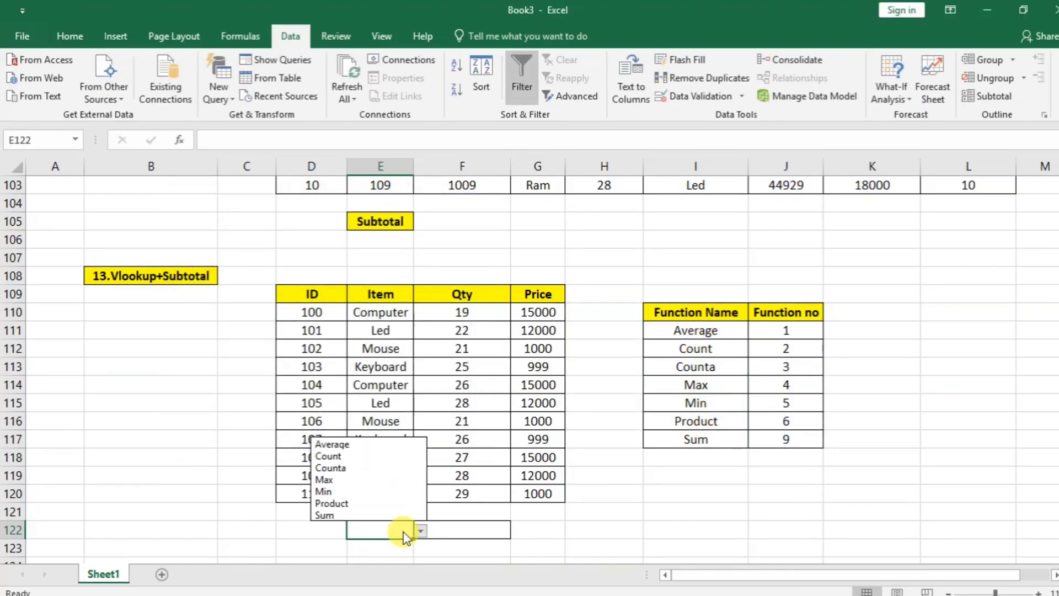
{"action": "left_click", "coordinate": [371, 502]}
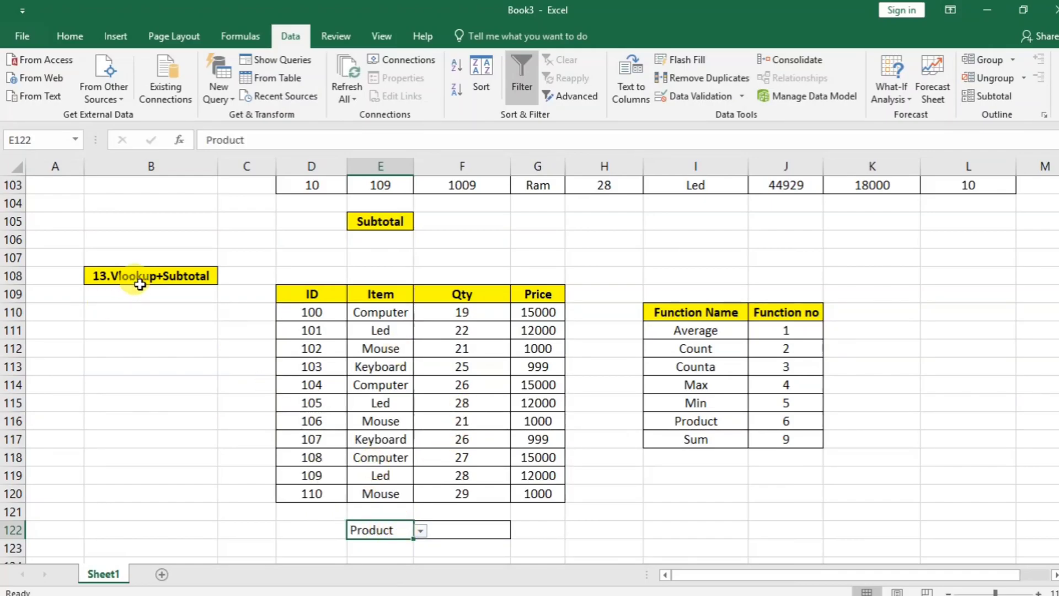
Copy the formatting of heading B108 onto E122 and set that cell's function to Max.
{"action": "left_click", "coordinate": [152, 276]}
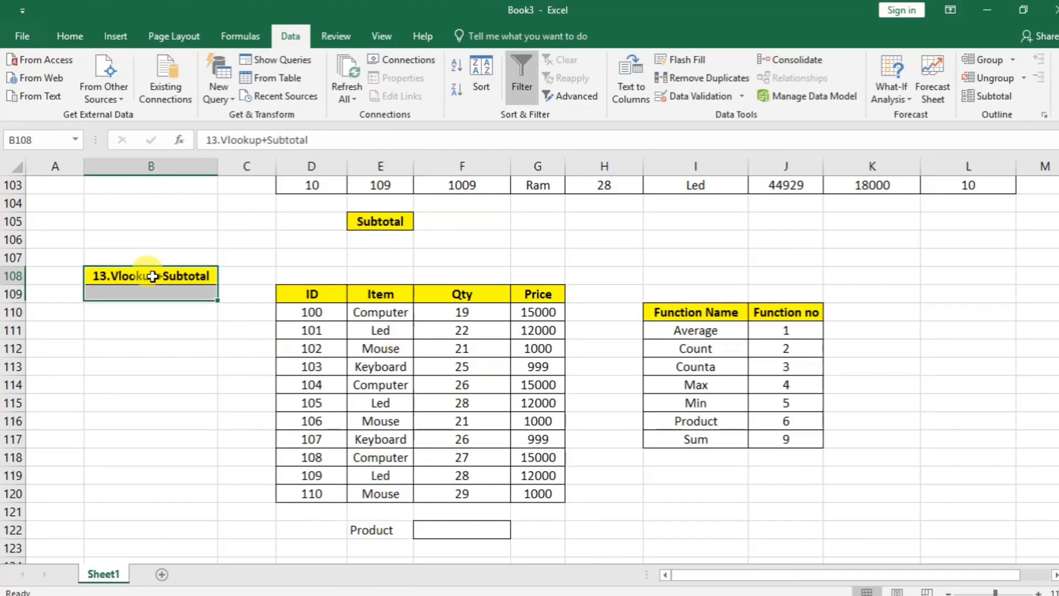
{"action": "left_click", "coordinate": [64, 37]}
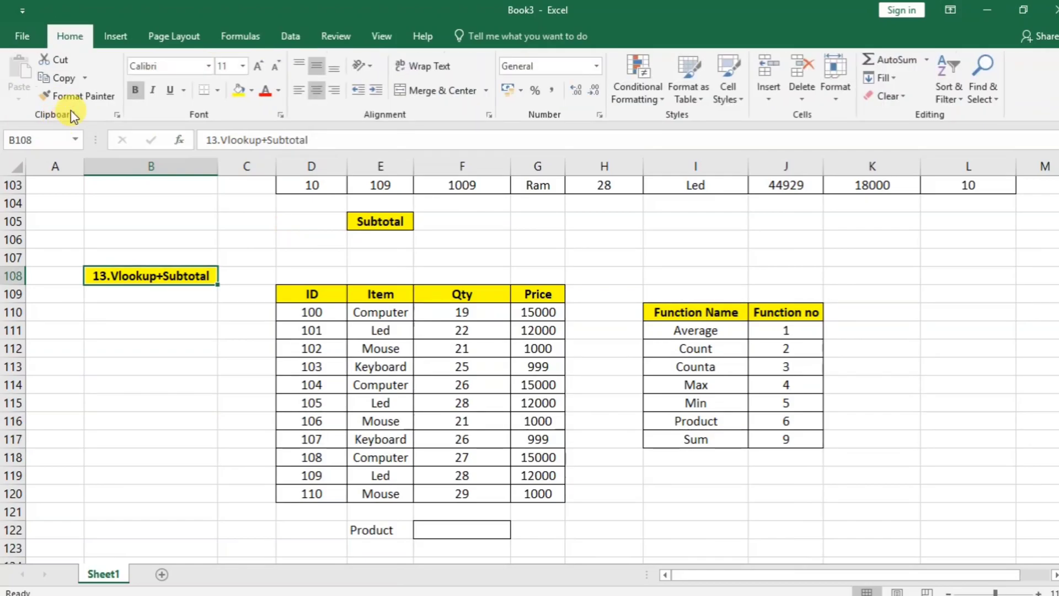
{"action": "left_click", "coordinate": [78, 97]}
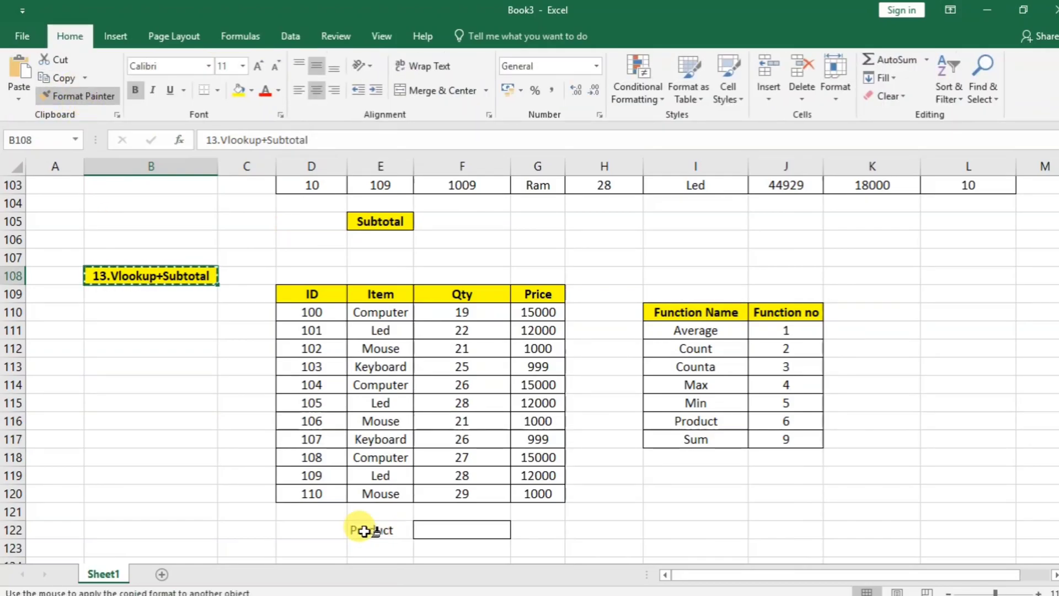
{"action": "left_click_drag", "start_coordinate": [366, 530], "coordinate": [329, 537]}
{"action": "left_click", "coordinate": [380, 532]}
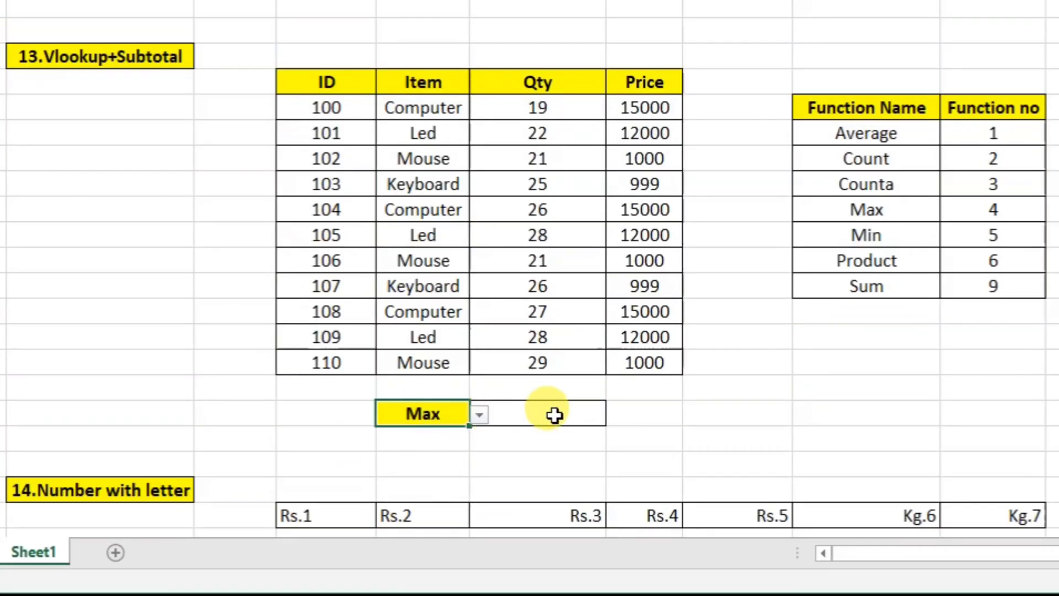
Start a VLOOKUP formula in F122 with E122 as the lookup value.
{"action": "left_click", "coordinate": [437, 537]}
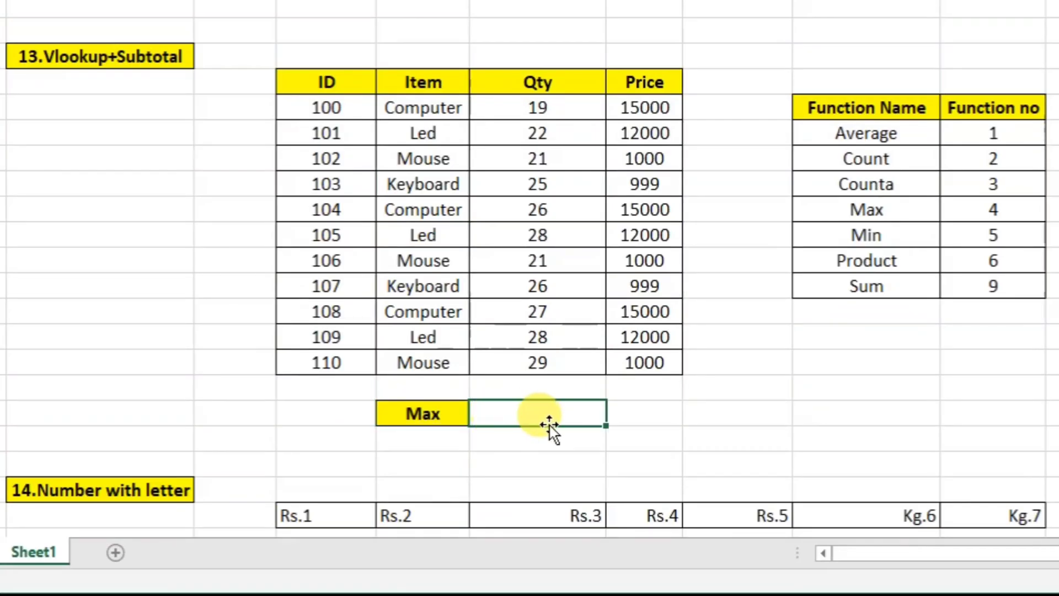
{"action": "type", "text": "=clo"}
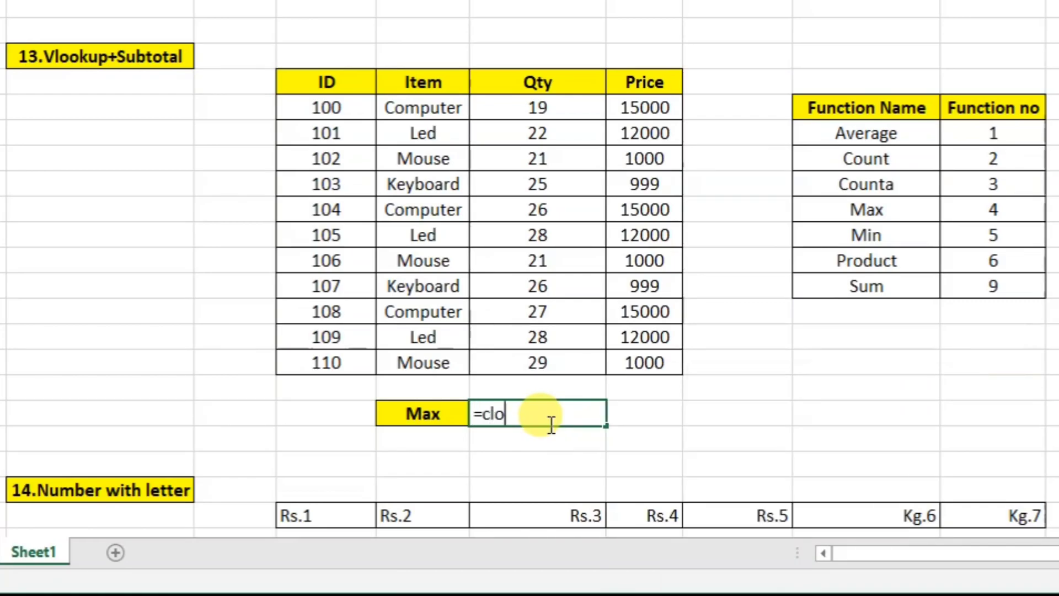
{"action": "key", "text": "BackSpace"}
{"action": "key", "text": "BackSpace"}
{"action": "key", "text": "BackSpace"}
{"action": "type", "text": "vlo"}
{"action": "key", "text": "Tab"}
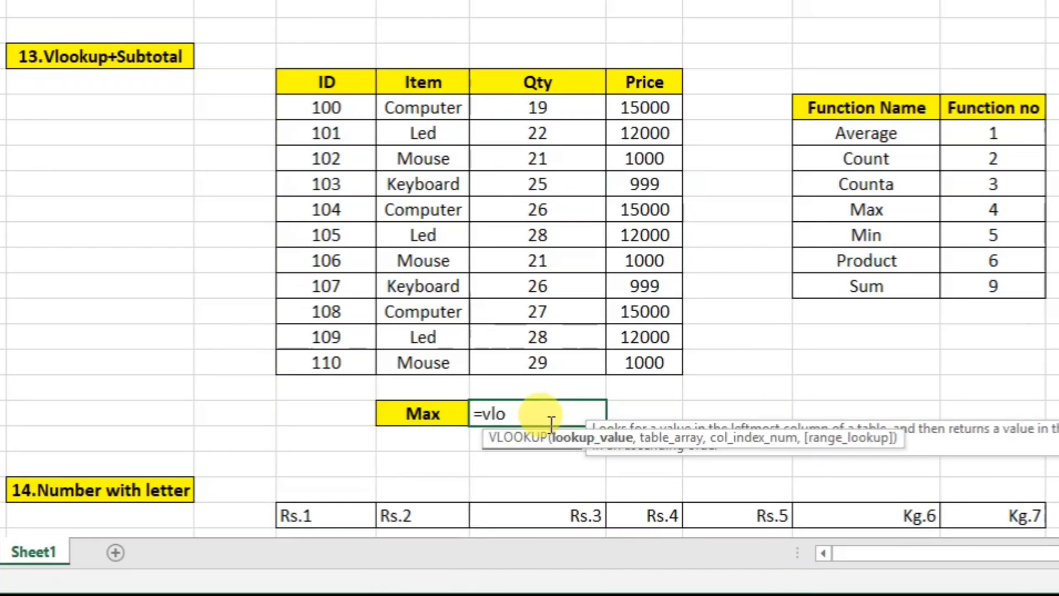
{"action": "left_click", "coordinate": [427, 413]}
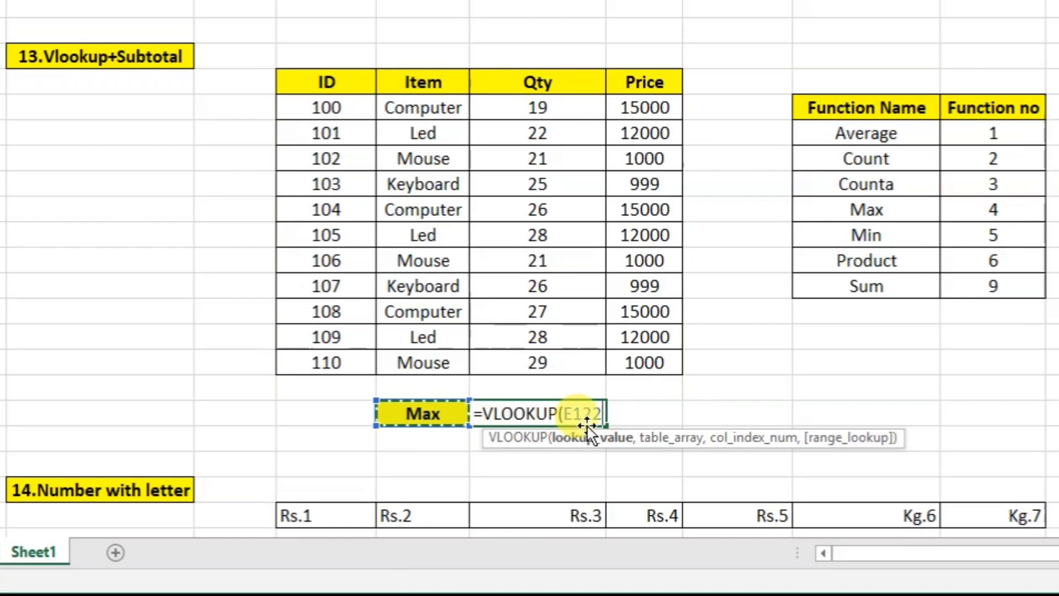
Complete the VLOOKUP in F122 with table array I110:J117, column index 2 and range lookup 0.
{"action": "type", "text": ","}
{"action": "left_click_drag", "start_coordinate": [871, 103], "coordinate": [1007, 285]}
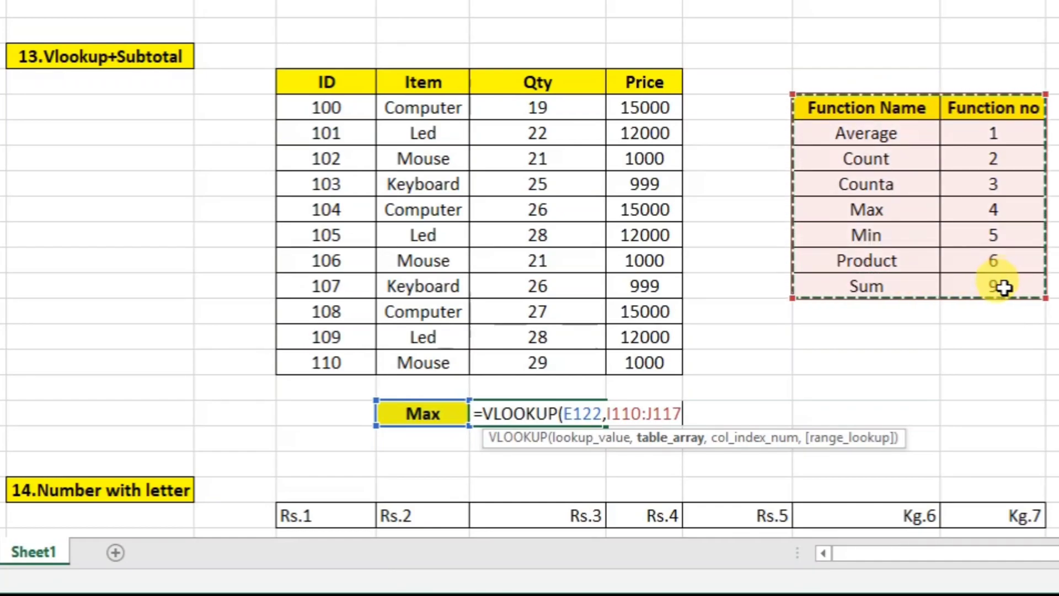
{"action": "type", "text": ","}
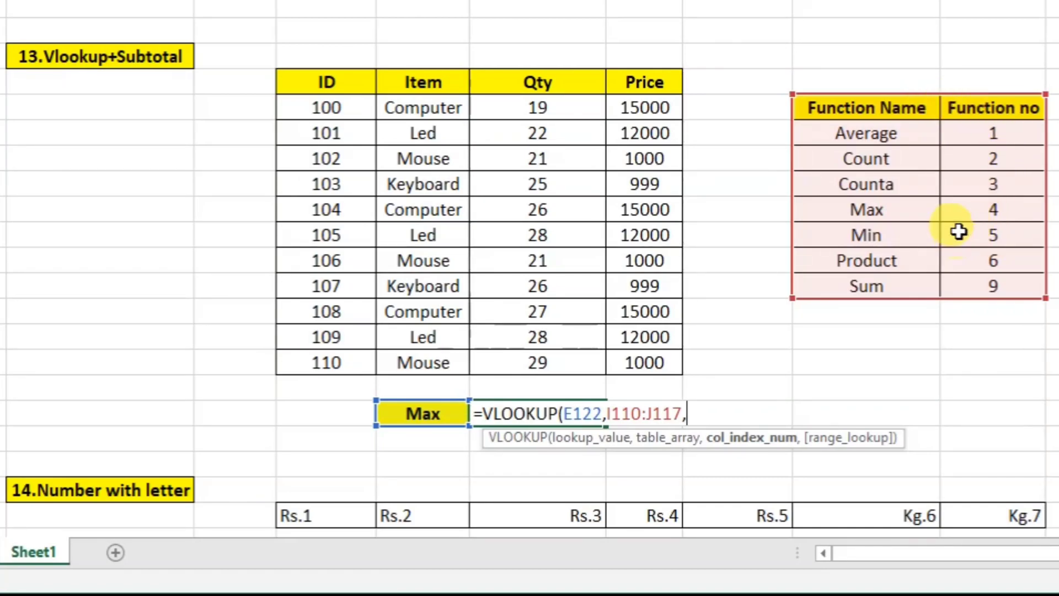
{"action": "type", "text": "2"}
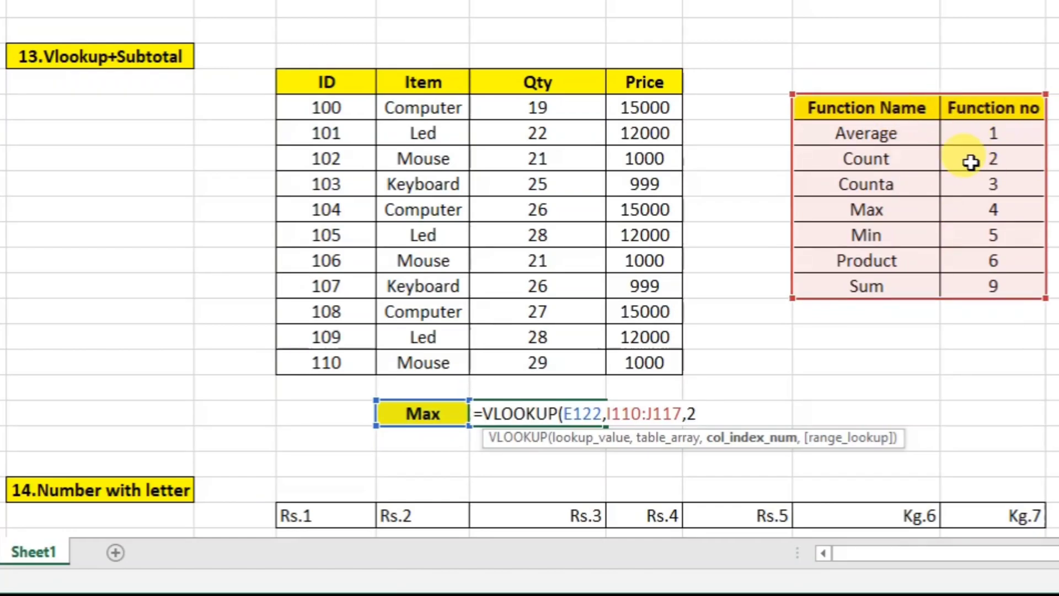
{"action": "type", "text": ",0"}
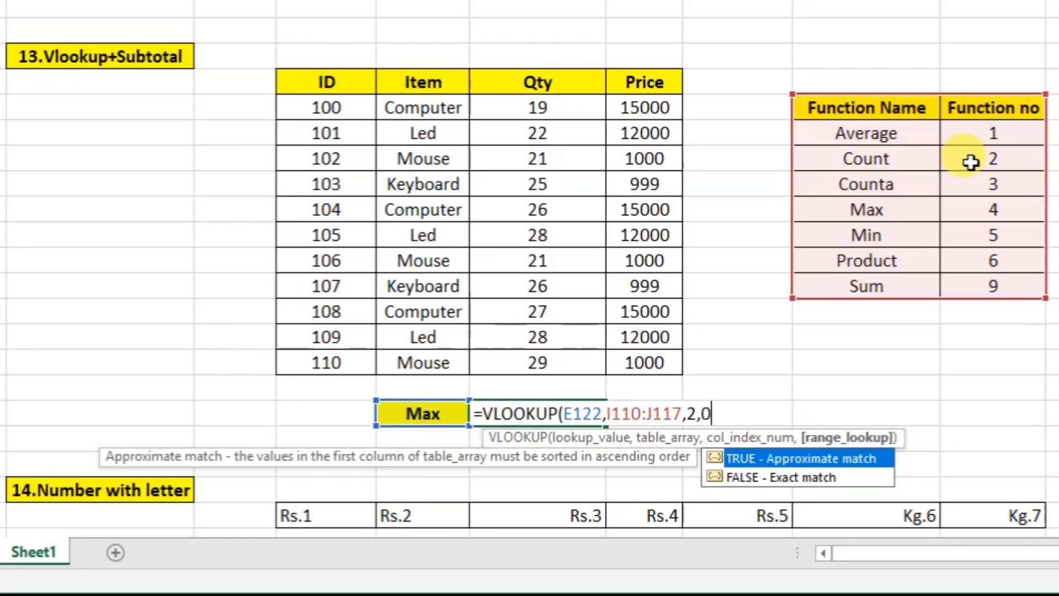
{"action": "key", "text": "Return"}
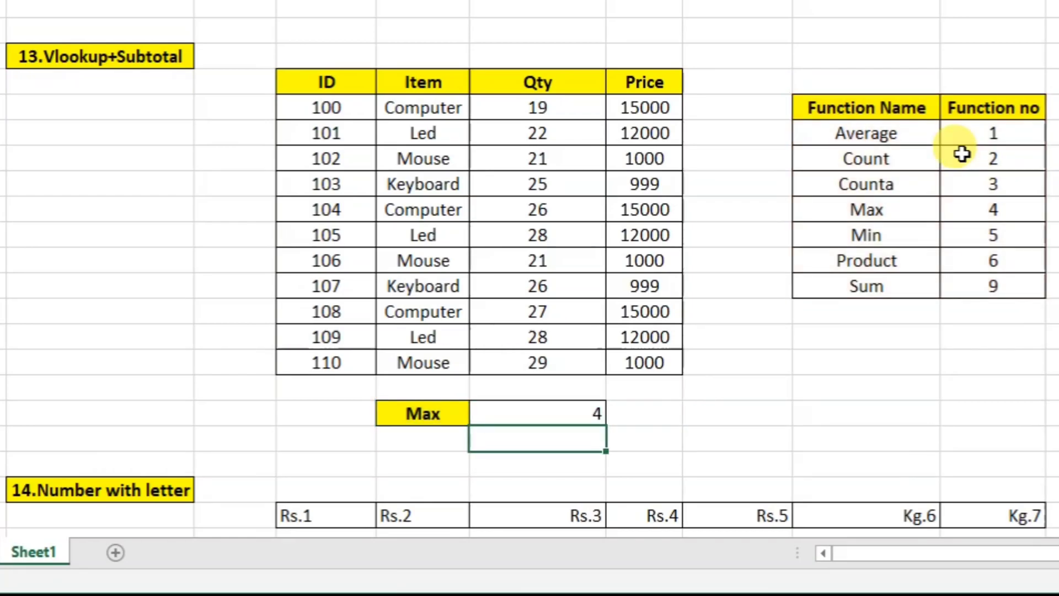
Check F122 against Max's number in the function table, then set E122 to Counta and check its number too.
{"action": "left_click", "coordinate": [421, 419]}
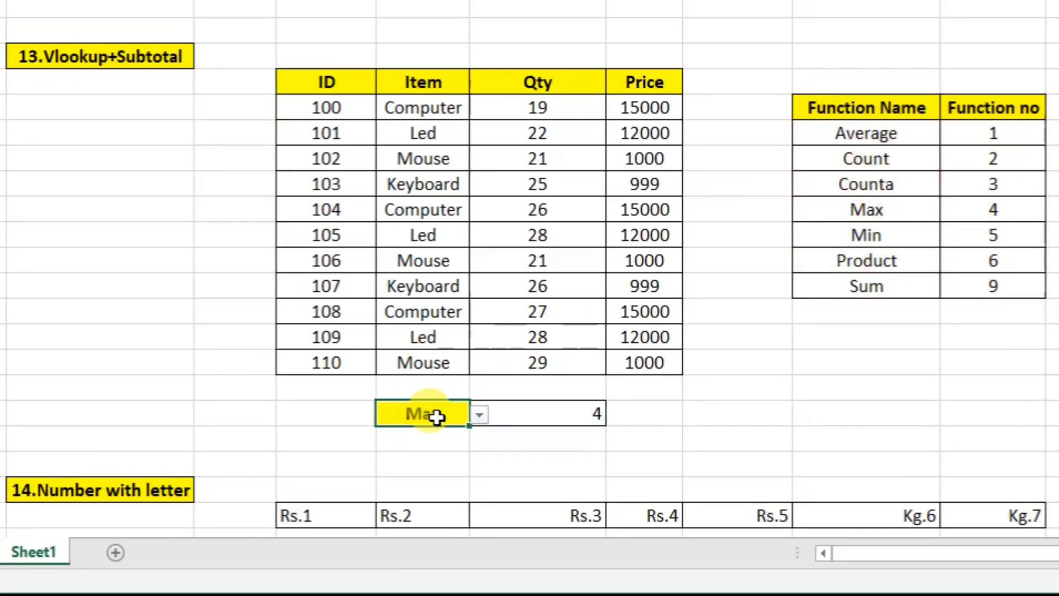
{"action": "left_click", "coordinate": [599, 415]}
{"action": "left_click", "coordinate": [856, 208]}
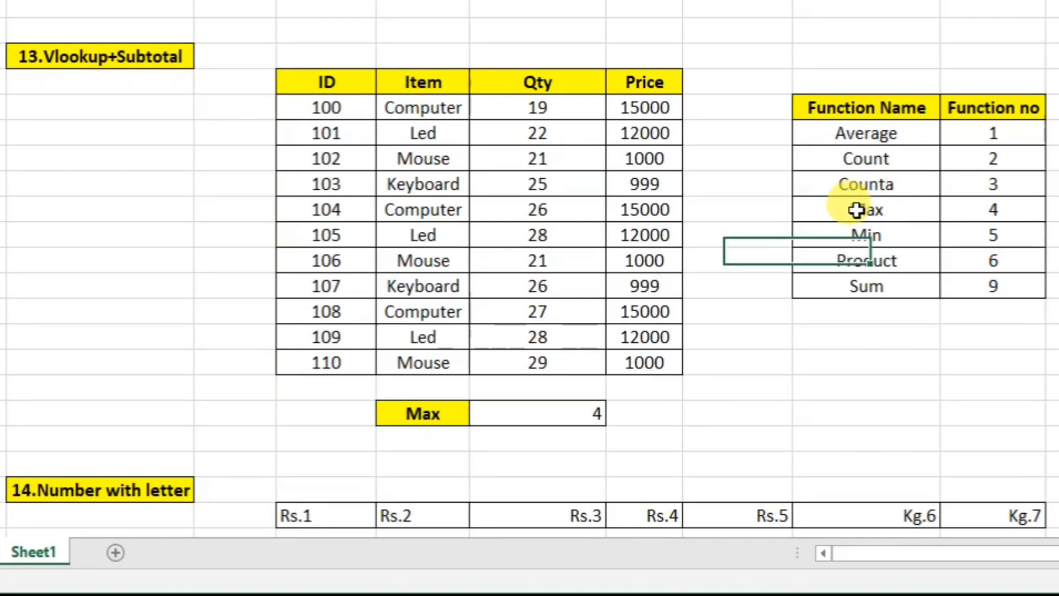
{"action": "left_click", "coordinate": [960, 218]}
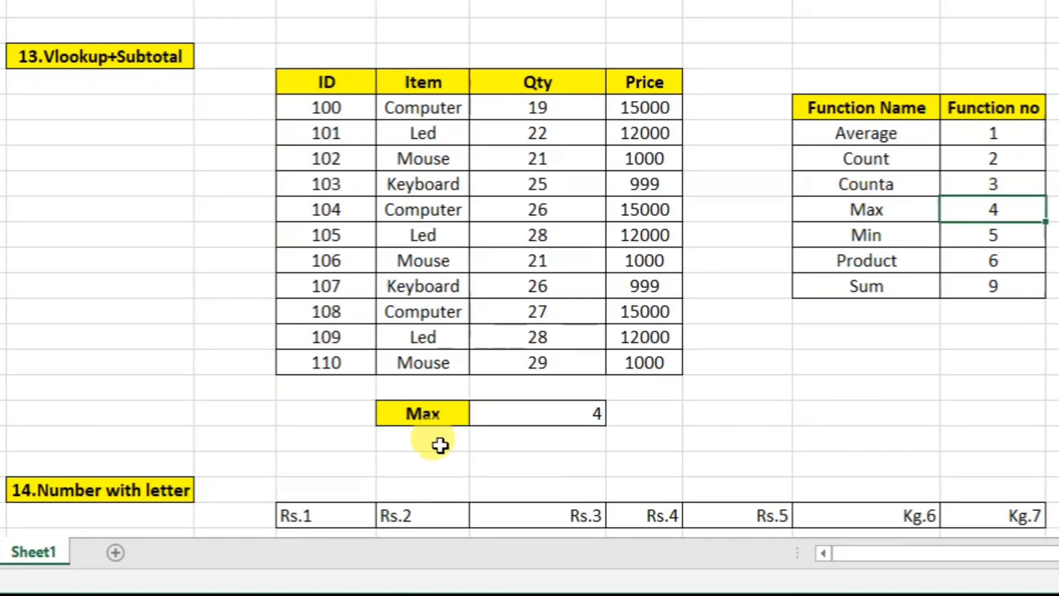
{"action": "left_click", "coordinate": [433, 413]}
{"action": "left_click", "coordinate": [479, 415]}
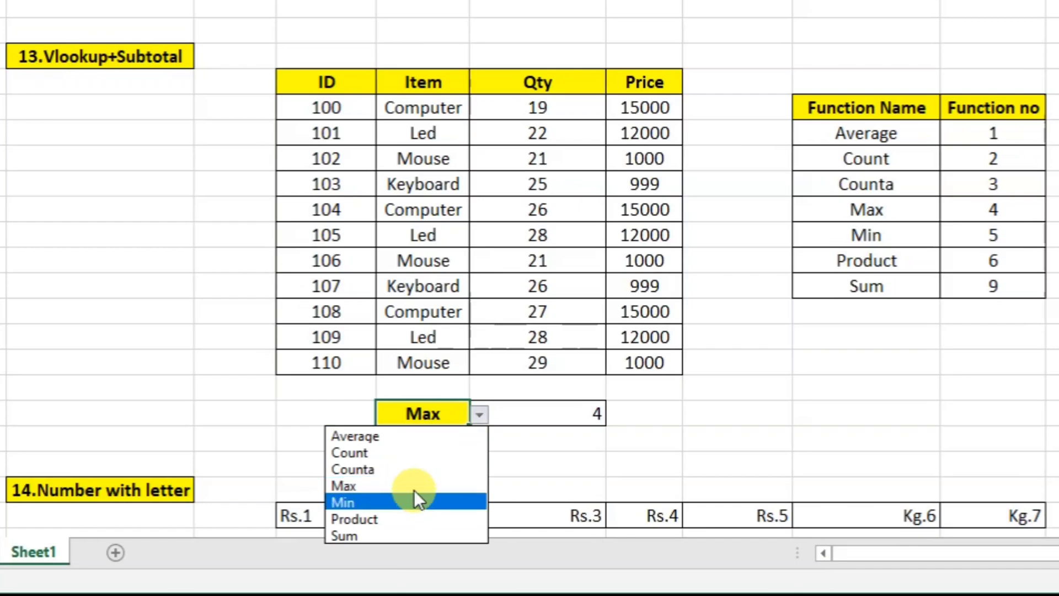
{"action": "left_click", "coordinate": [430, 470]}
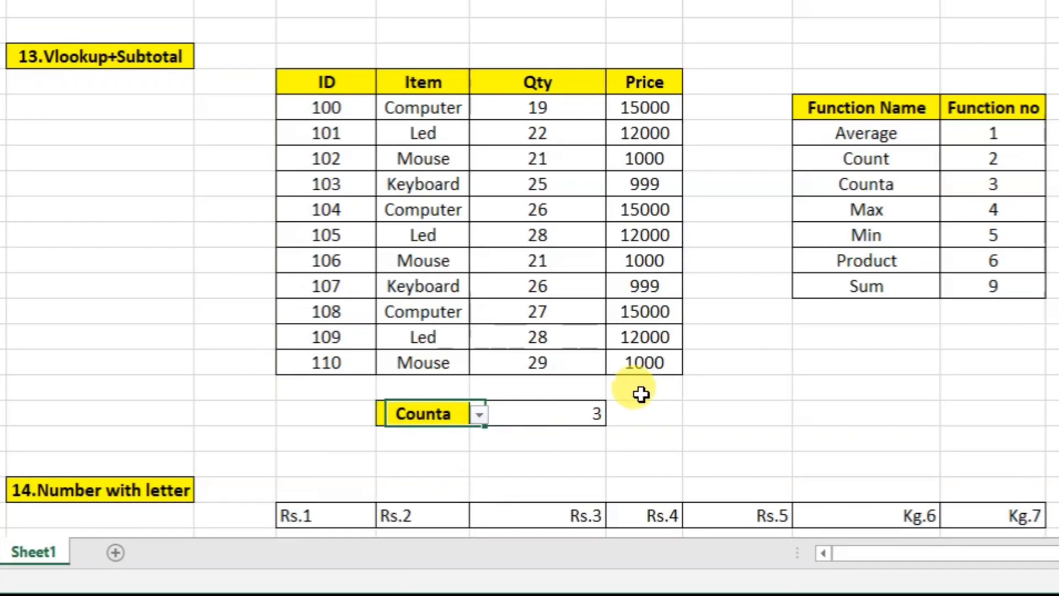
{"action": "left_click", "coordinate": [990, 179]}
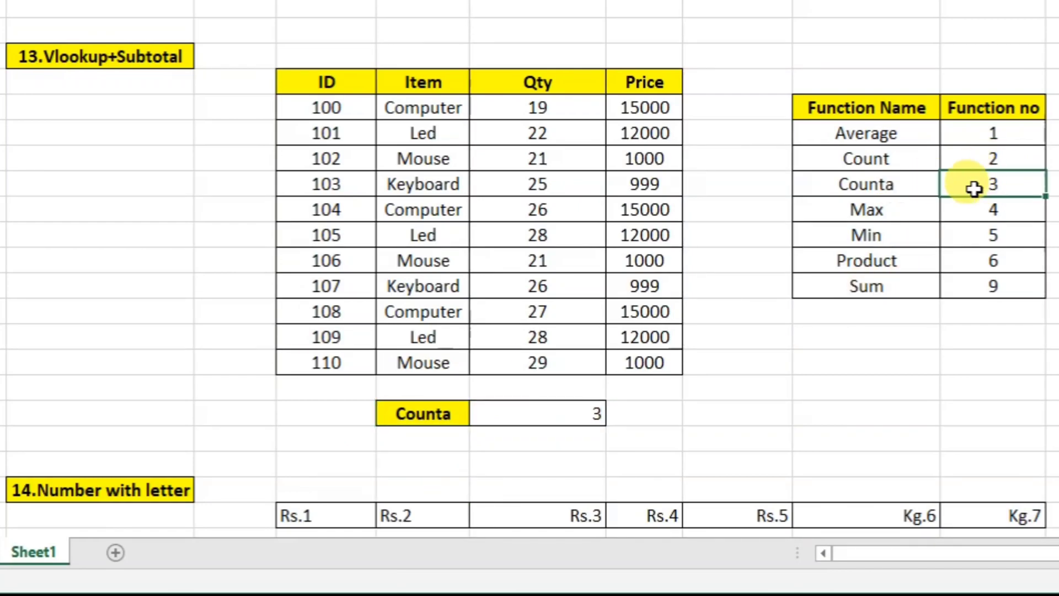
Insert SUBTOTAL in front of the VLOOKUP in F122, so that the lookup supplies its function number.
{"action": "left_click", "coordinate": [550, 414]}
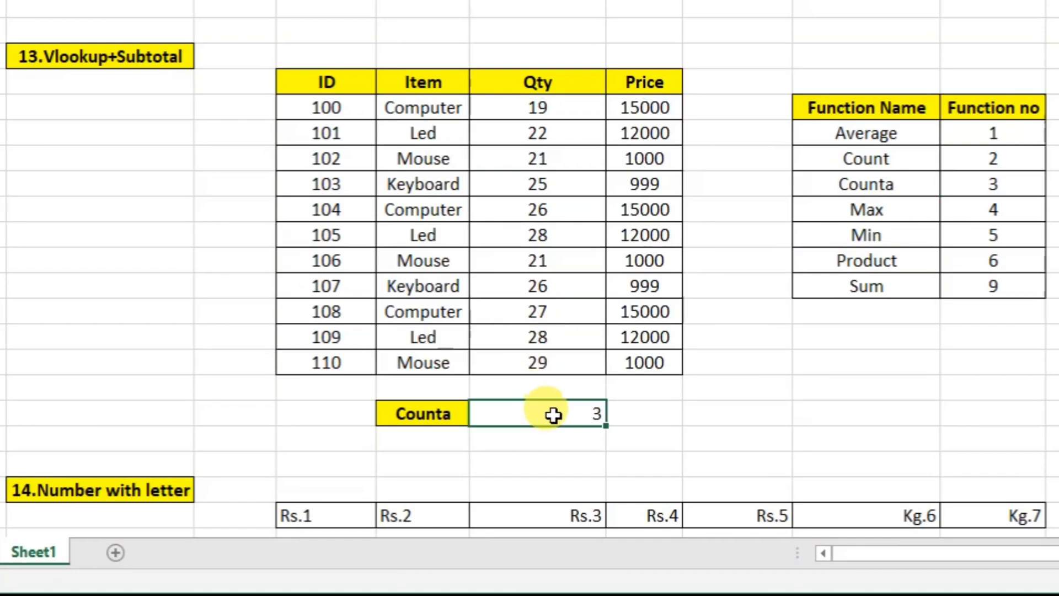
{"action": "double_click", "coordinate": [552, 414]}
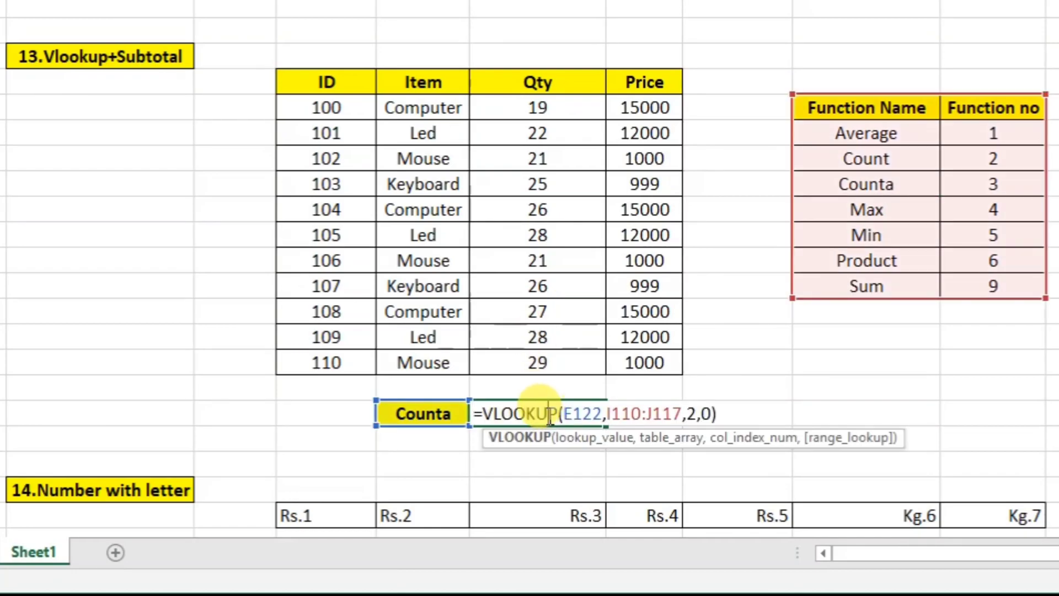
{"action": "left_click", "coordinate": [485, 414]}
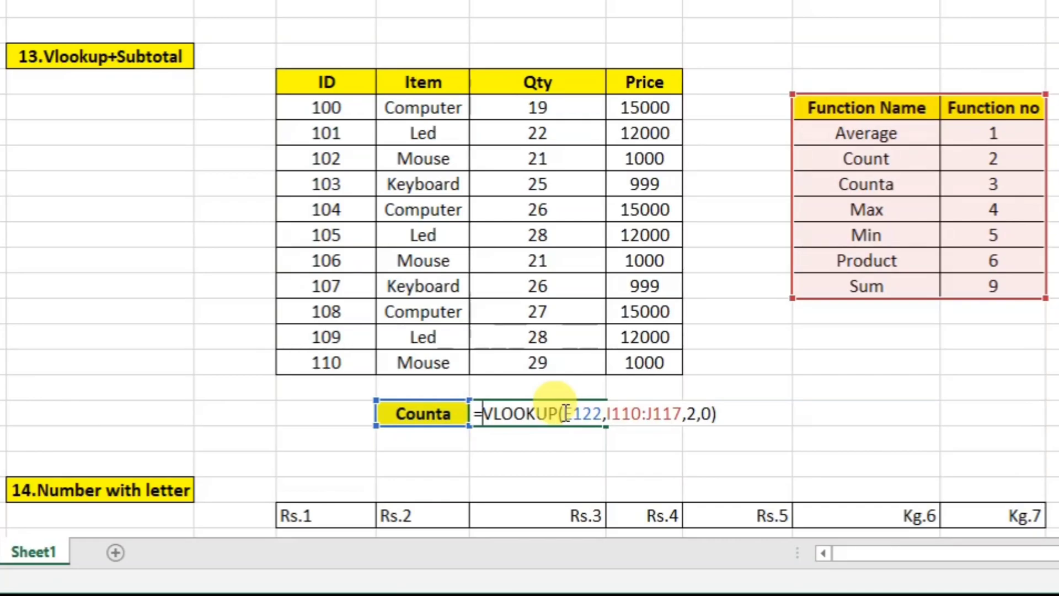
{"action": "type", "text": "SUB"}
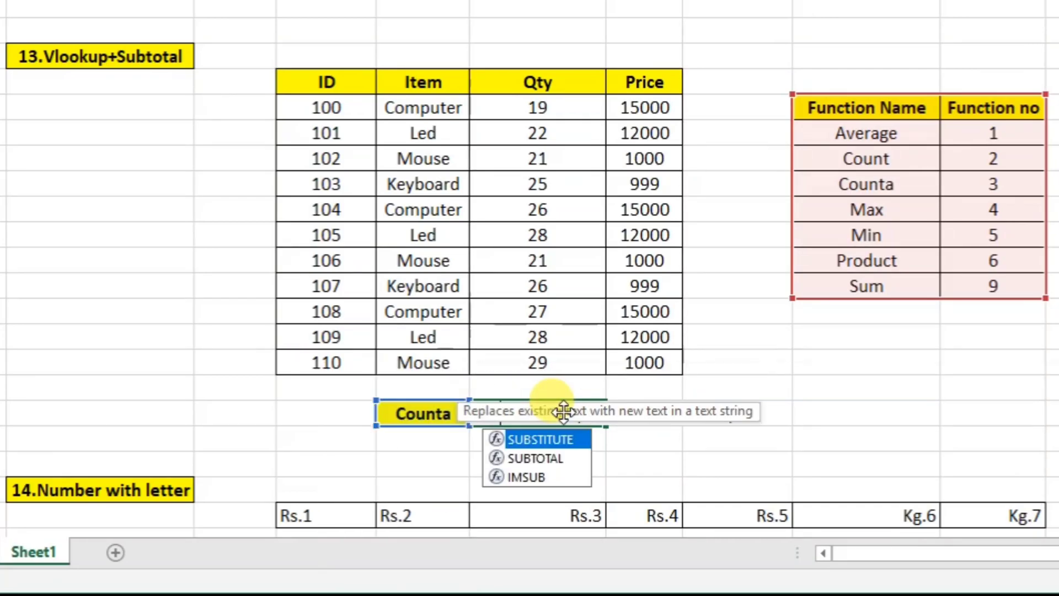
{"action": "type", "text": "t"}
{"action": "key", "text": "Tab"}
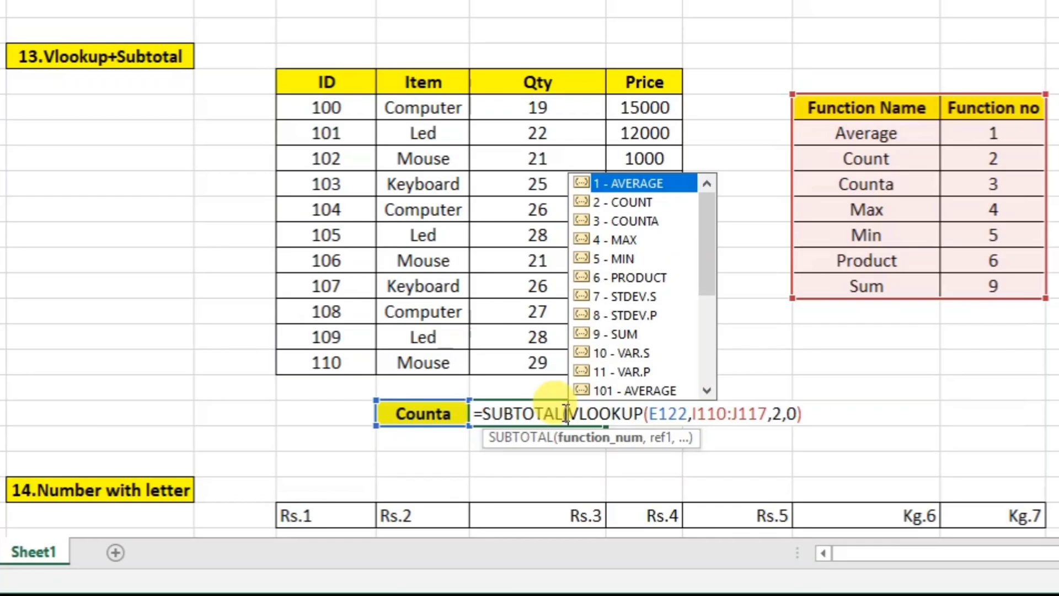
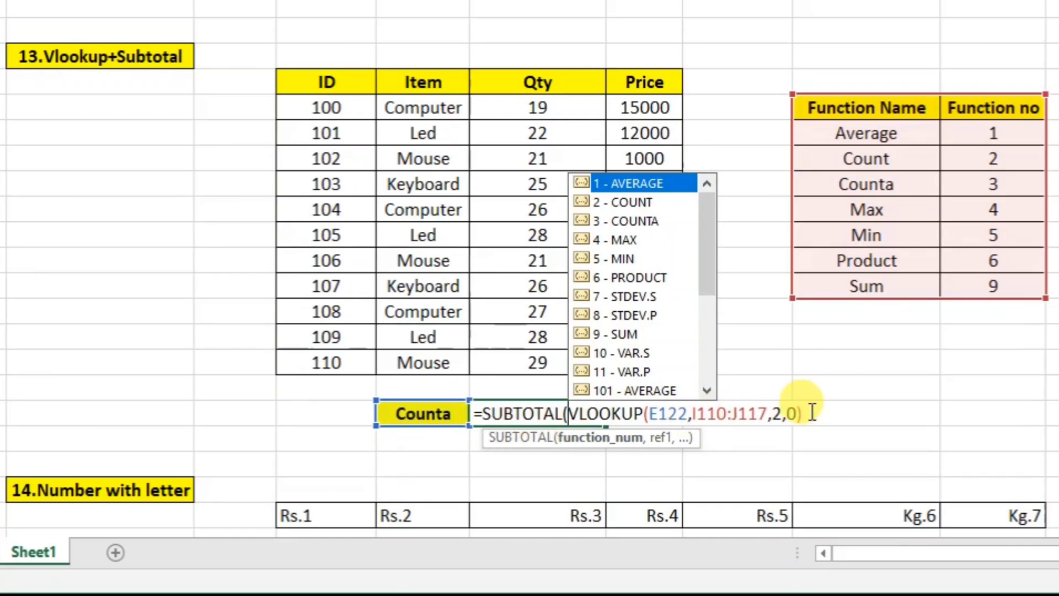
Finish the SUBTOTAL formula in F122 with the Qty range F110:F120 as its reference.
{"action": "left_click", "coordinate": [817, 414]}
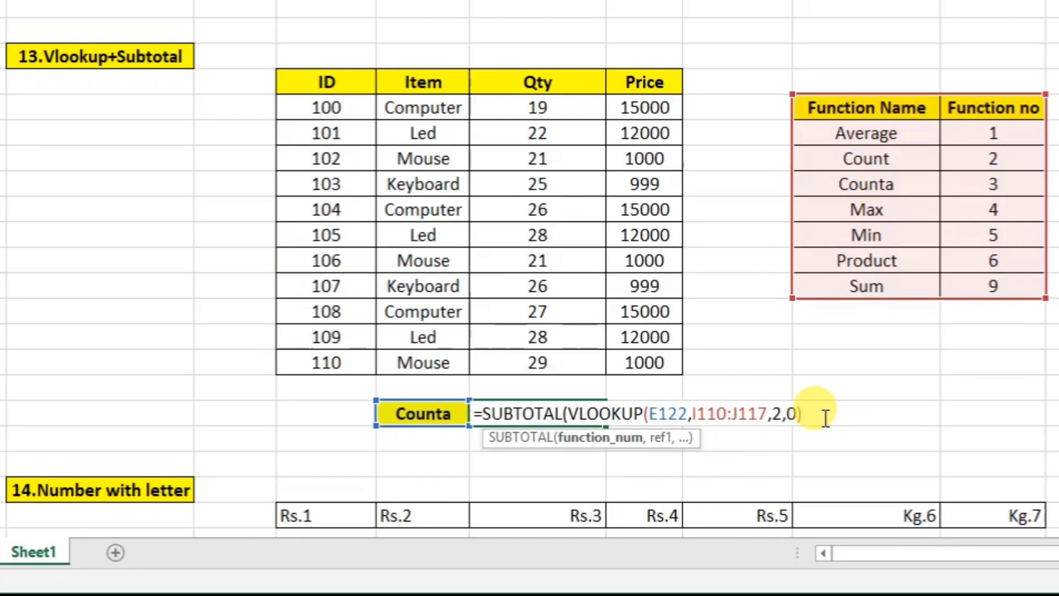
{"action": "type", "text": ","}
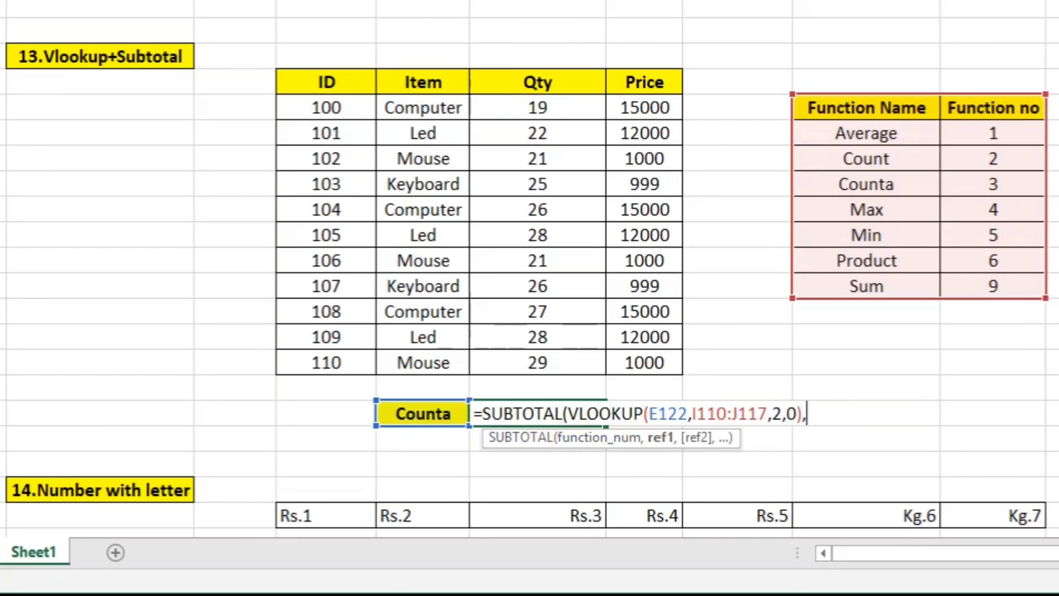
{"action": "left_click_drag", "start_coordinate": [555, 108], "coordinate": [547, 366]}
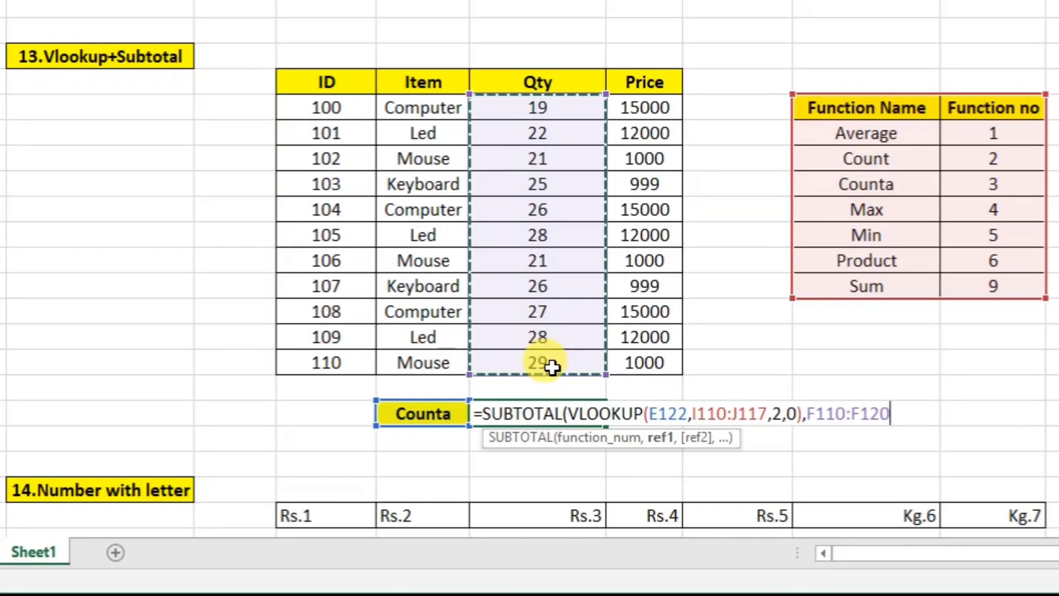
{"action": "type", "text": ")"}
{"action": "key", "text": "Return"}
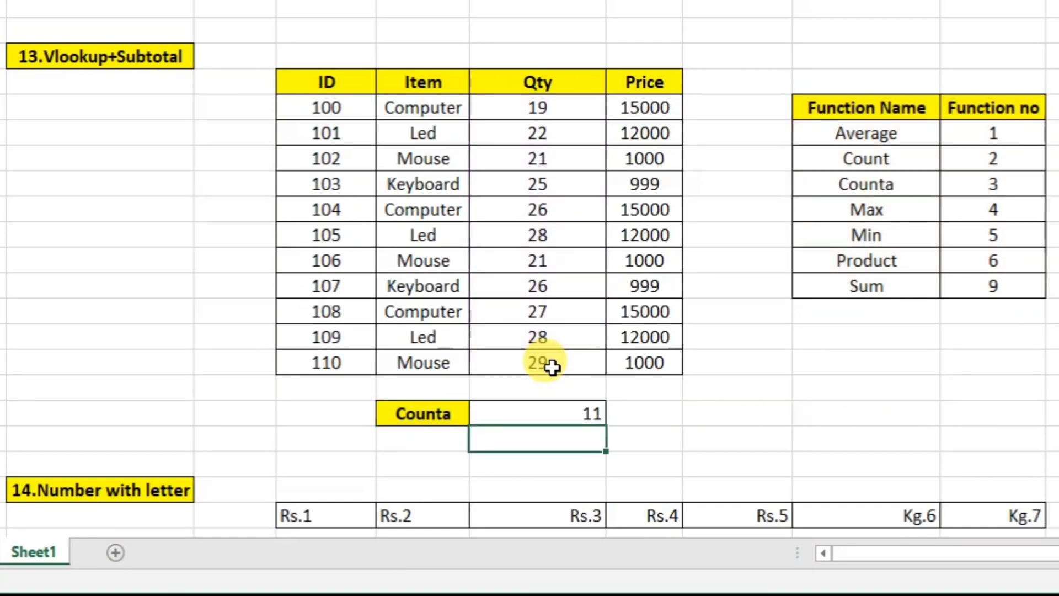
Examine the Counta result in F122 by counting through the individual Qty cells in F110:F120.
{"action": "left_click", "coordinate": [438, 416]}
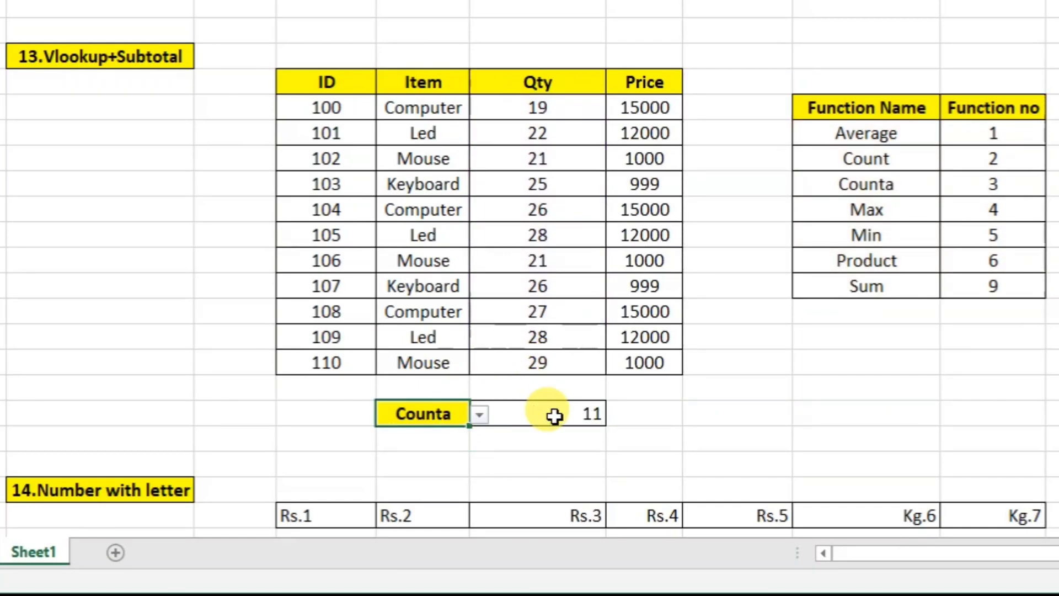
{"action": "left_click", "coordinate": [580, 414]}
{"action": "left_click_drag", "start_coordinate": [539, 108], "coordinate": [539, 285]}
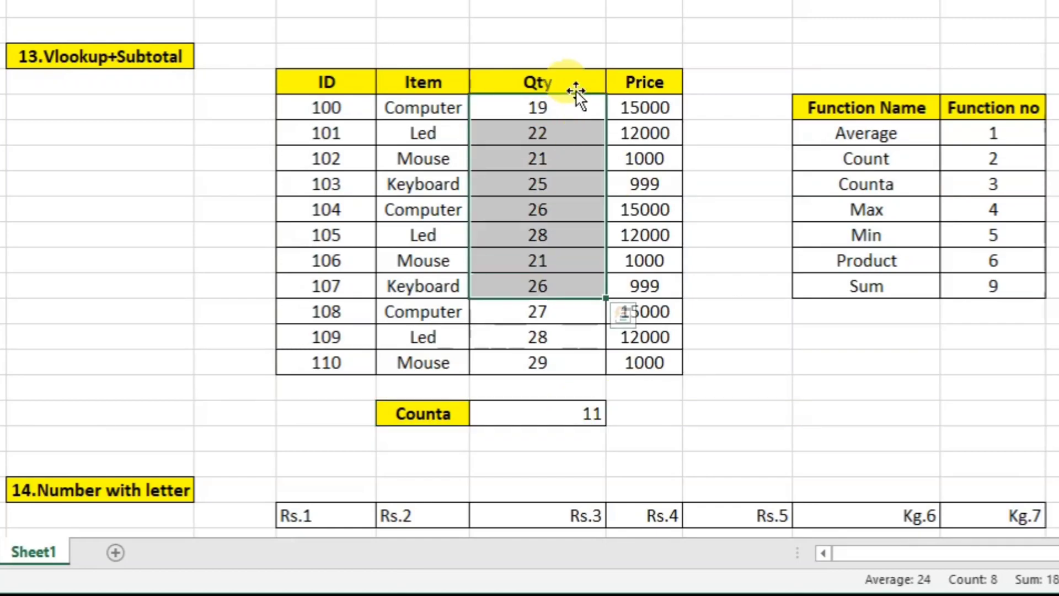
{"action": "left_click", "coordinate": [561, 111]}
{"action": "left_click", "coordinate": [571, 134]}
{"action": "left_click", "coordinate": [567, 163]}
{"action": "left_click", "coordinate": [551, 190]}
{"action": "left_click", "coordinate": [549, 213]}
{"action": "left_click", "coordinate": [549, 233]}
{"action": "left_click", "coordinate": [539, 263]}
{"action": "left_click", "coordinate": [539, 284]}
{"action": "left_click", "coordinate": [525, 313]}
{"action": "left_click", "coordinate": [519, 339]}
{"action": "left_click", "coordinate": [520, 361]}
{"action": "left_click_drag", "start_coordinate": [525, 106], "coordinate": [531, 338]}
Set the function in E122 to Min and compare the result with the smallest Qty in F110.
{"action": "left_click", "coordinate": [450, 412]}
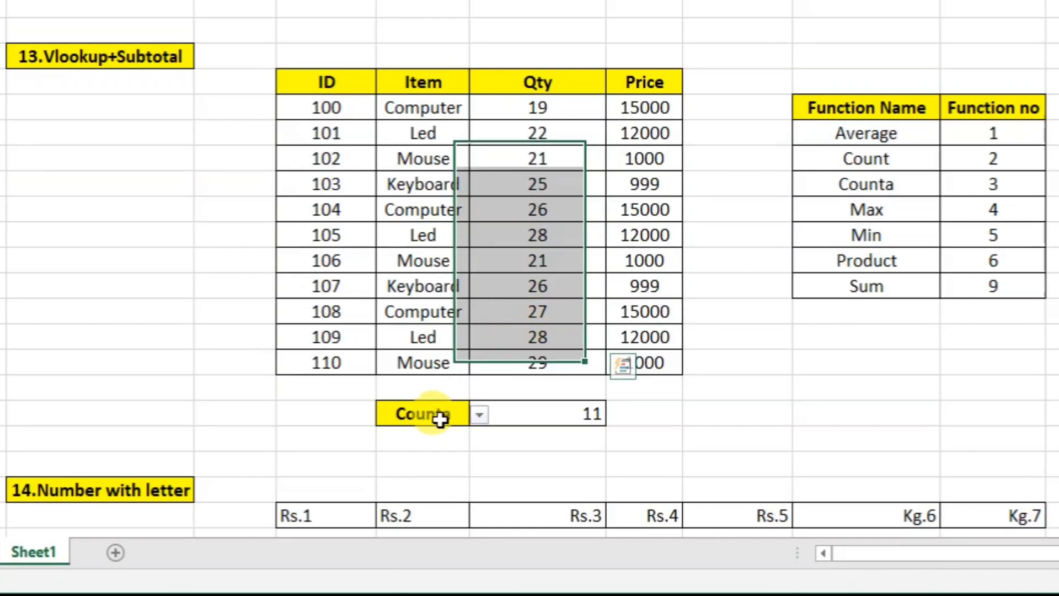
{"action": "left_click", "coordinate": [479, 413]}
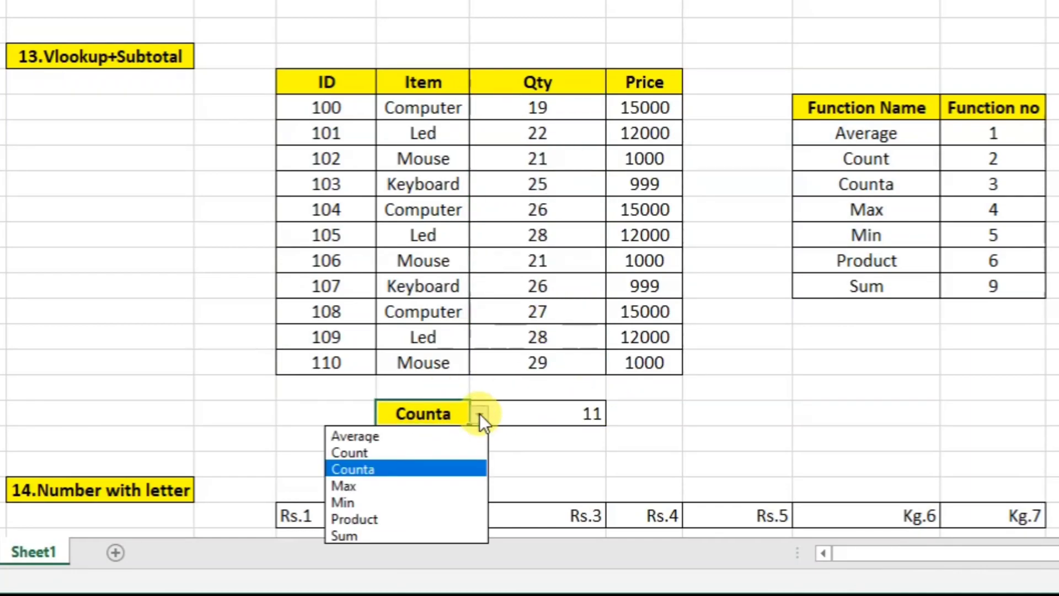
{"action": "left_click", "coordinate": [411, 500]}
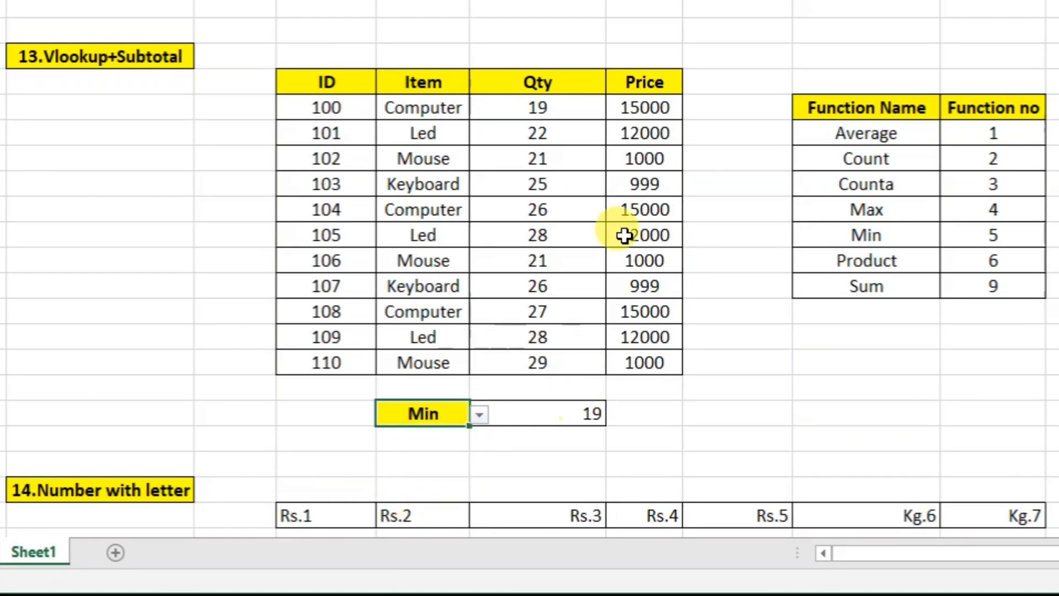
{"action": "left_click", "coordinate": [558, 104]}
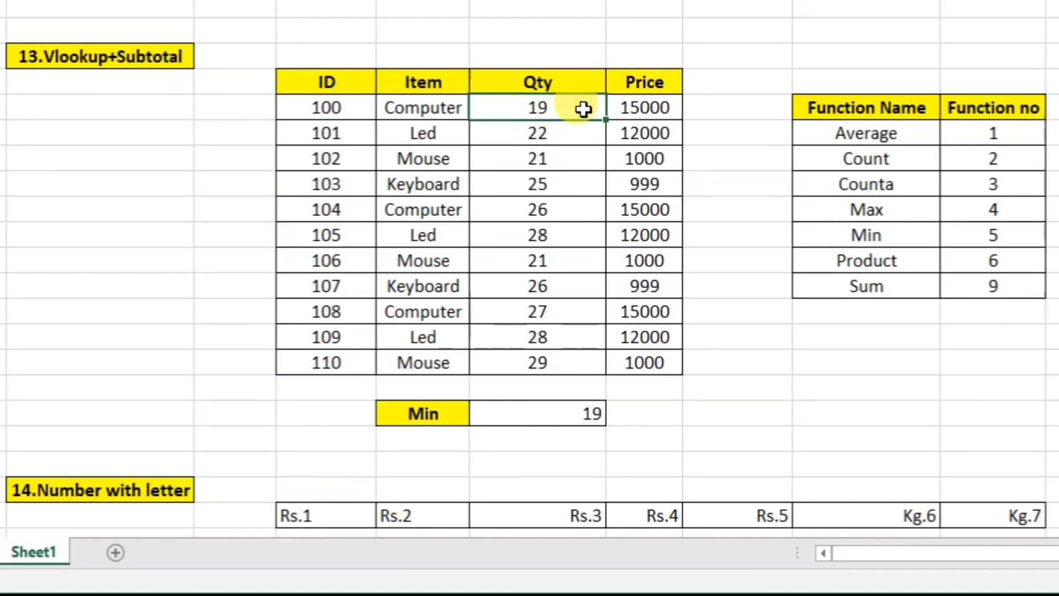
Set the function in E122 to Sum.
{"action": "left_click", "coordinate": [426, 414]}
{"action": "left_click", "coordinate": [481, 418]}
{"action": "left_click", "coordinate": [447, 410]}
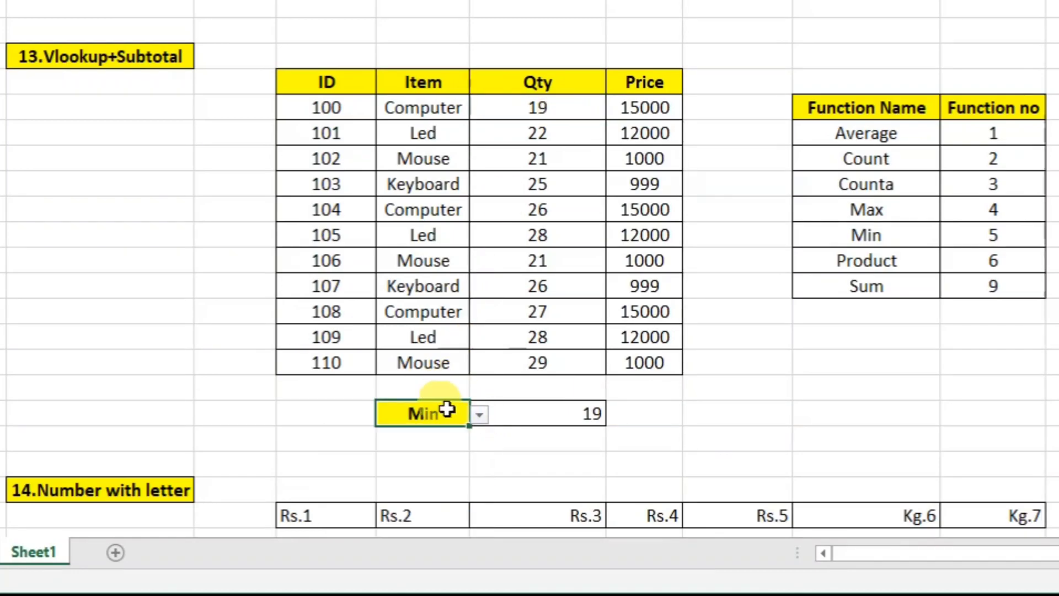
{"action": "left_click", "coordinate": [480, 417]}
{"action": "left_click", "coordinate": [415, 535]}
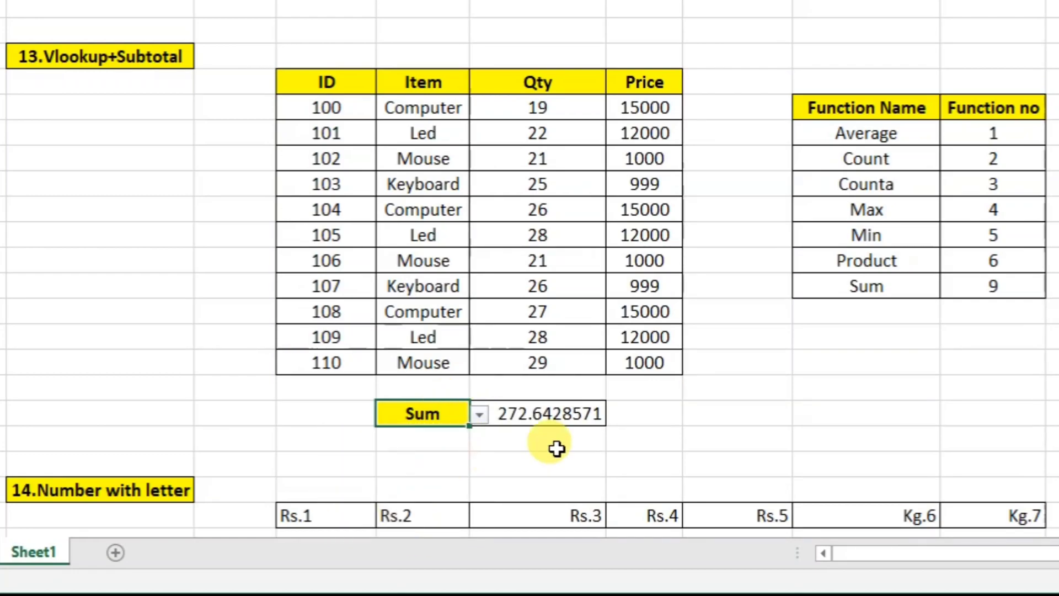
Format the result cell F122 as a Number with 1 decimal place.
{"action": "left_click", "coordinate": [561, 419]}
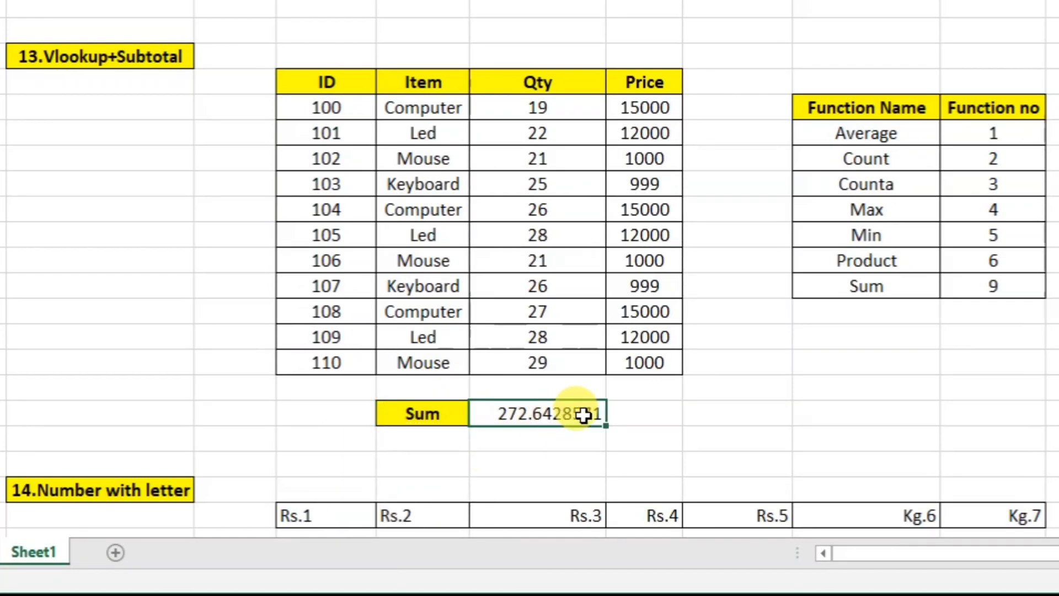
{"action": "right_click", "coordinate": [567, 418]}
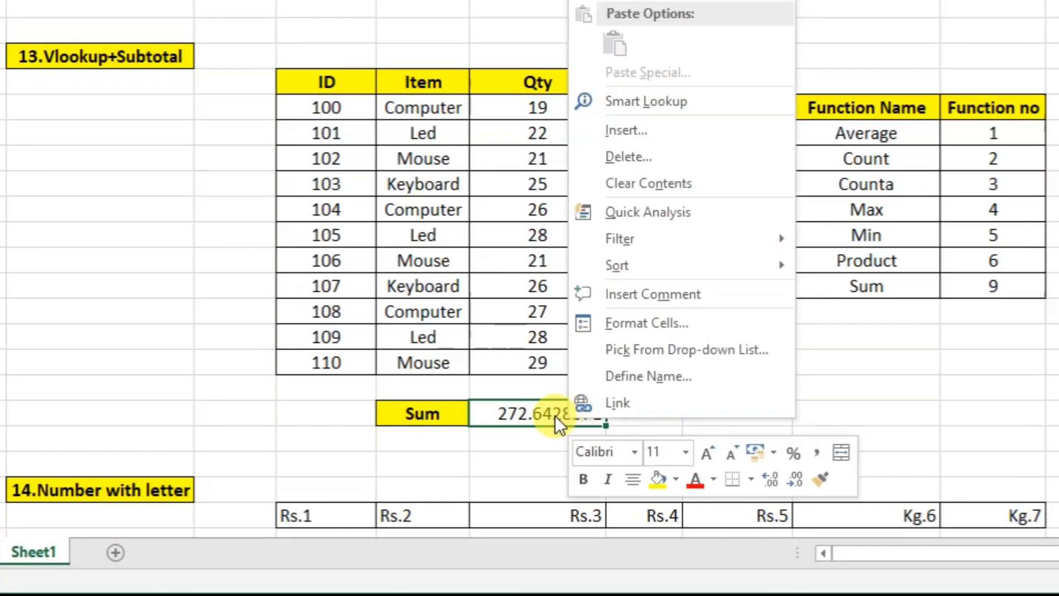
{"action": "left_click", "coordinate": [690, 328]}
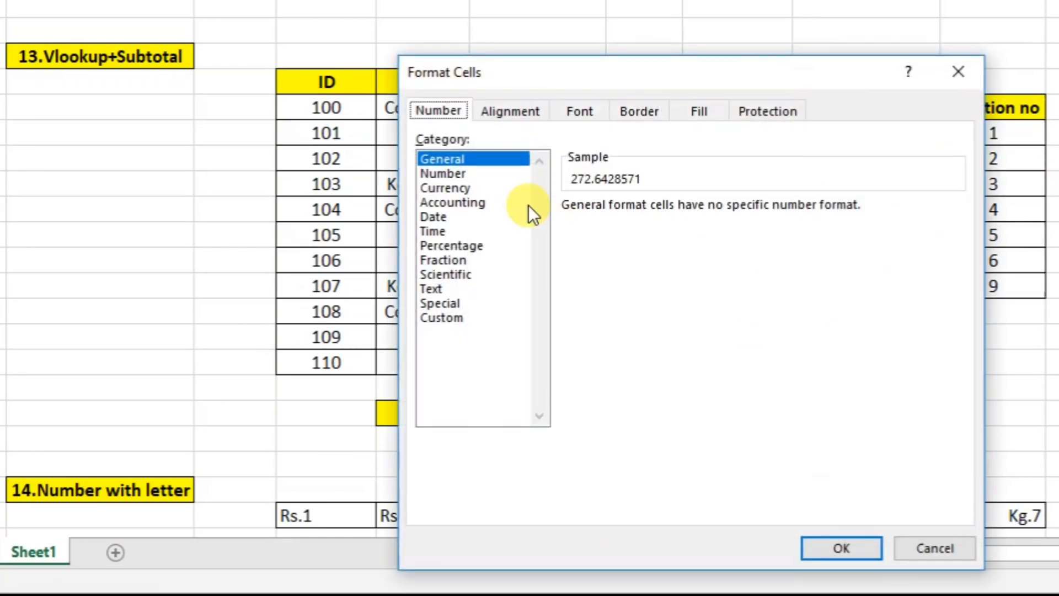
{"action": "left_click", "coordinate": [459, 172]}
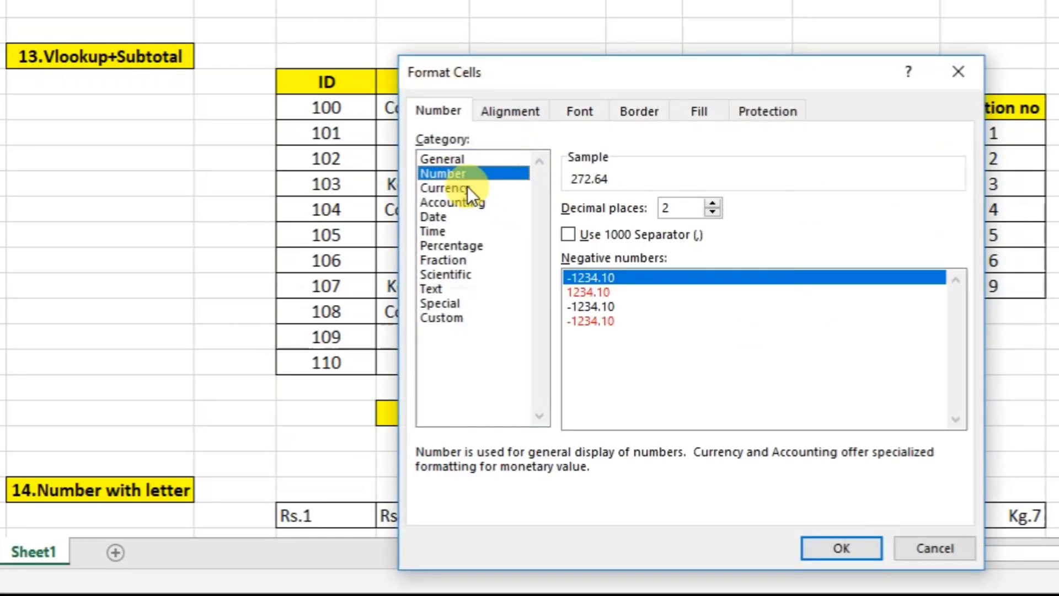
{"action": "left_click", "coordinate": [713, 211]}
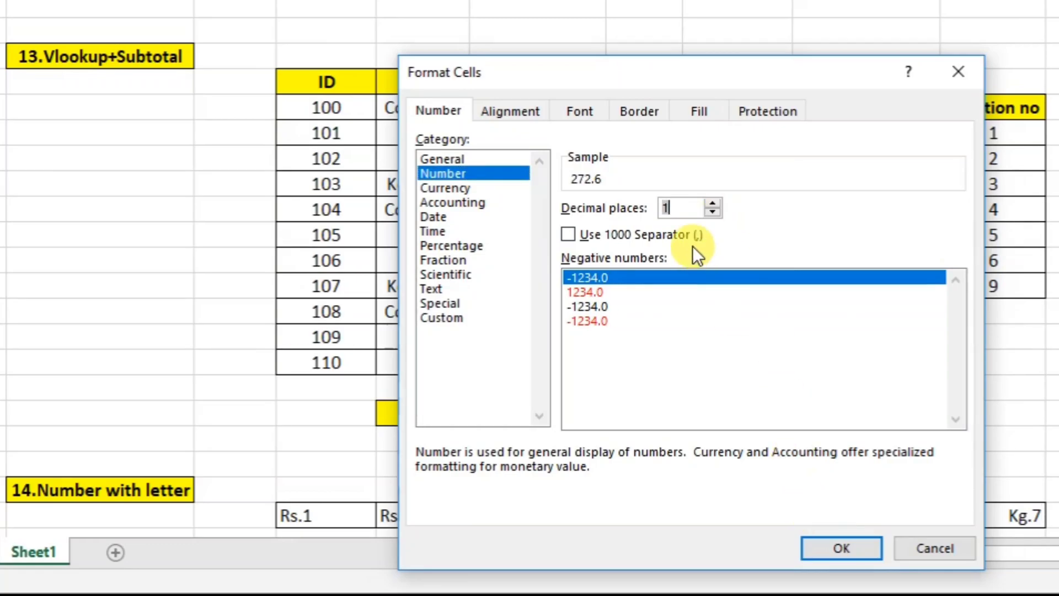
{"action": "left_click", "coordinate": [849, 548]}
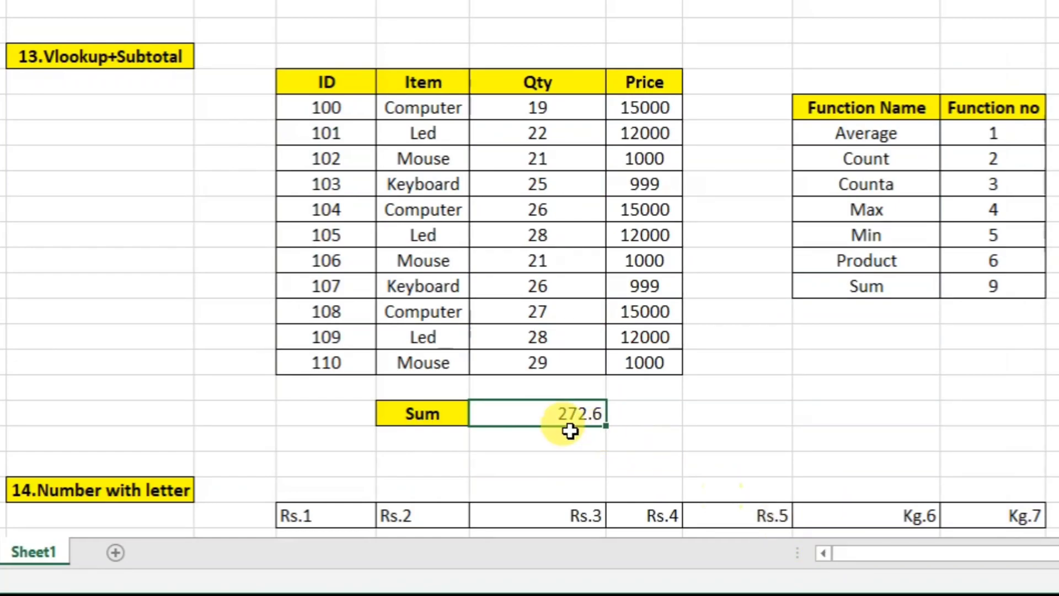
{"action": "left_click", "coordinate": [442, 416]}
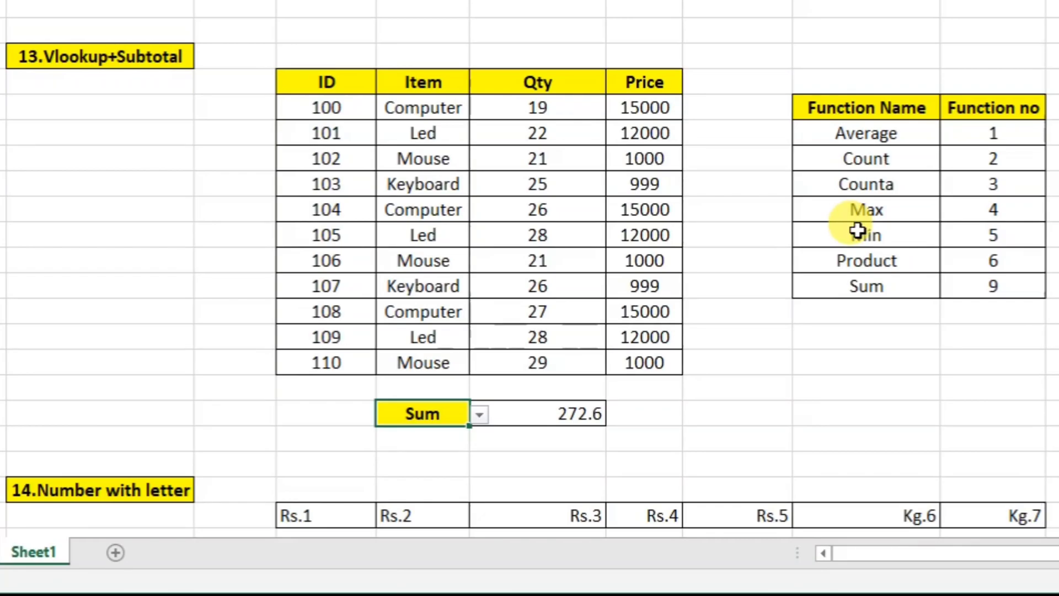
Examine the Rs. and Kg. entries in the "14.Number with letter" row, comparing how the individual cells hold their values.
{"action": "scroll", "coordinate": [839, 220], "scroll_direction": "down", "scroll_amount": 4}
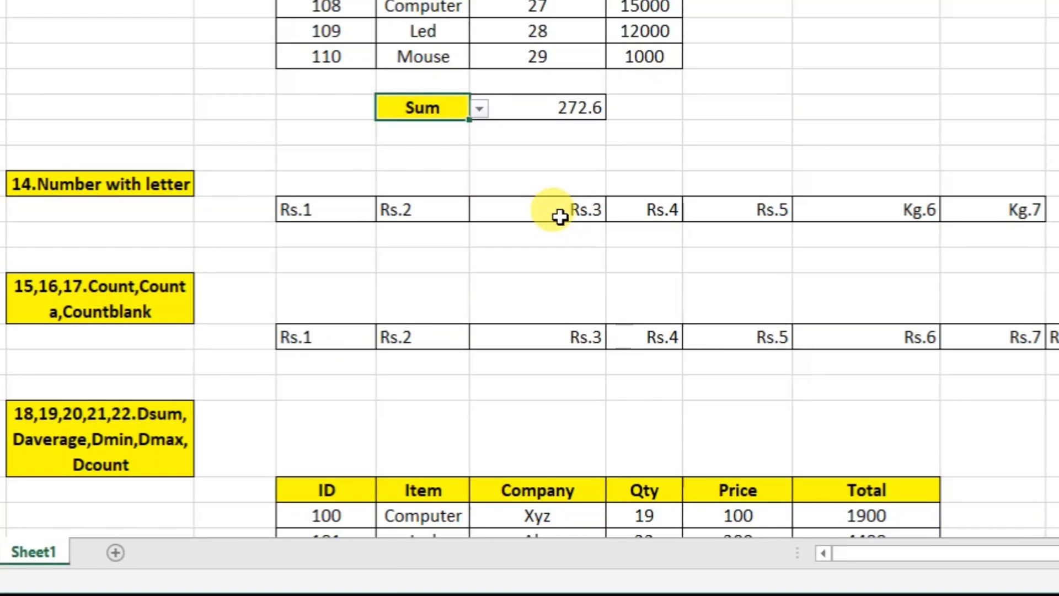
{"action": "left_click", "coordinate": [342, 204]}
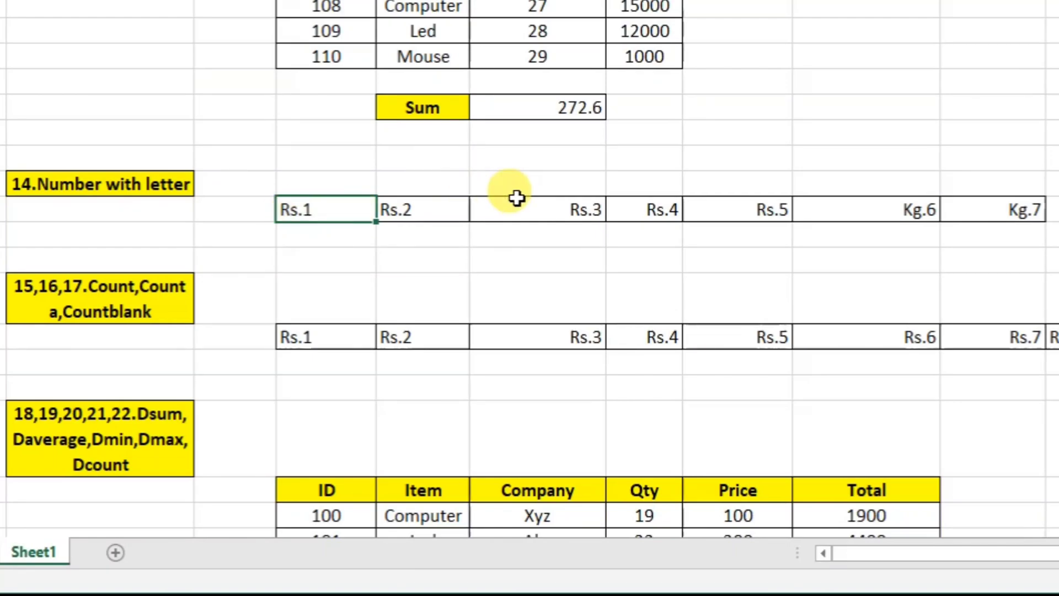
{"action": "left_click", "coordinate": [593, 211]}
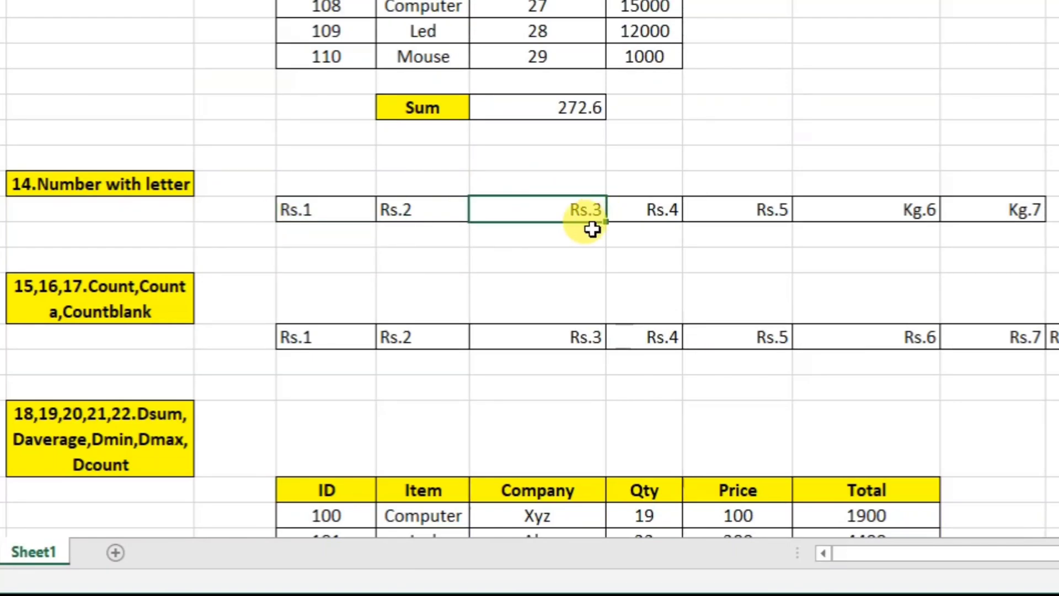
{"action": "left_click", "coordinate": [736, 211]}
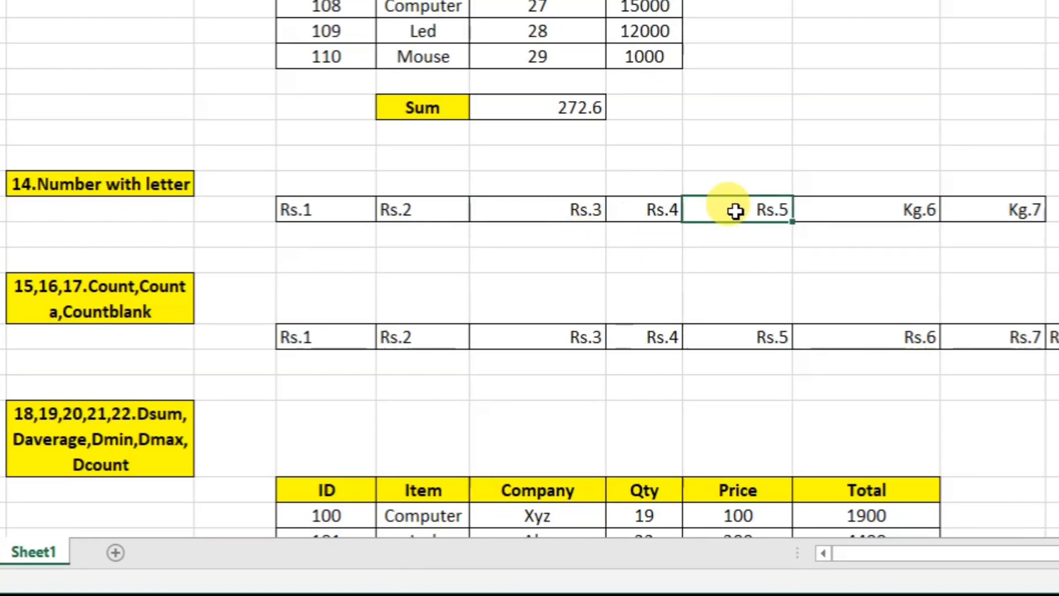
{"action": "left_click", "coordinate": [415, 205]}
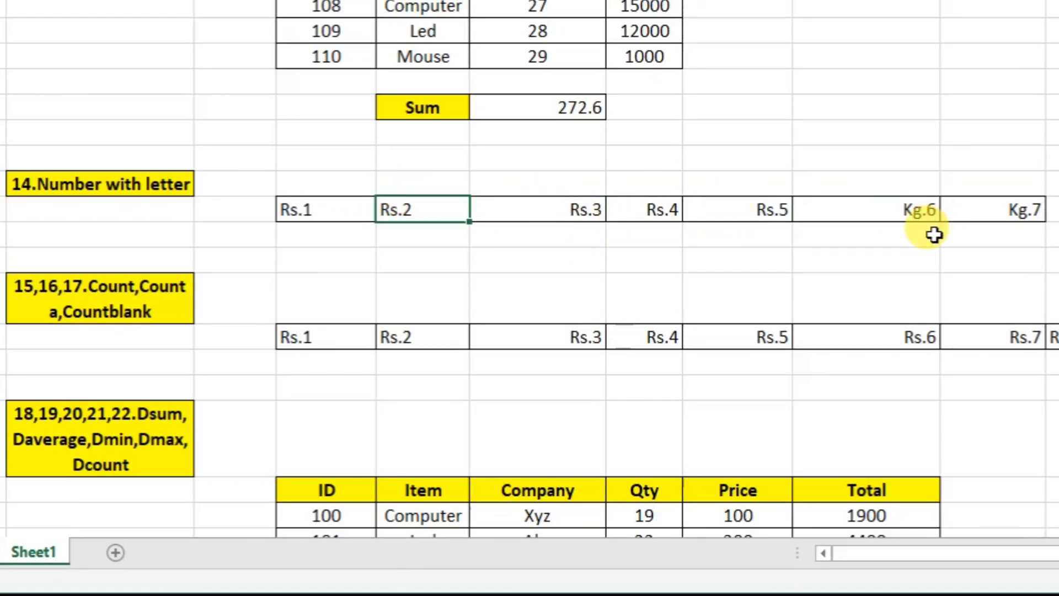
{"action": "left_click", "coordinate": [900, 217]}
{"action": "left_click", "coordinate": [1022, 212]}
{"action": "left_click", "coordinate": [402, 213]}
{"action": "left_click", "coordinate": [300, 213]}
{"action": "left_click", "coordinate": [562, 207]}
{"action": "left_click", "coordinate": [657, 208]}
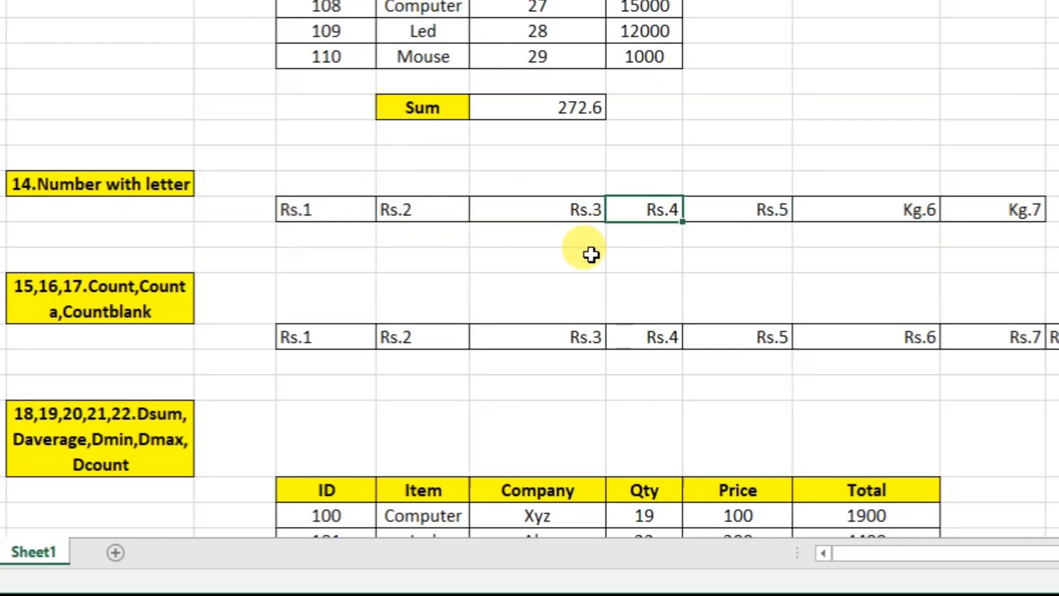
{"action": "left_click", "coordinate": [321, 213]}
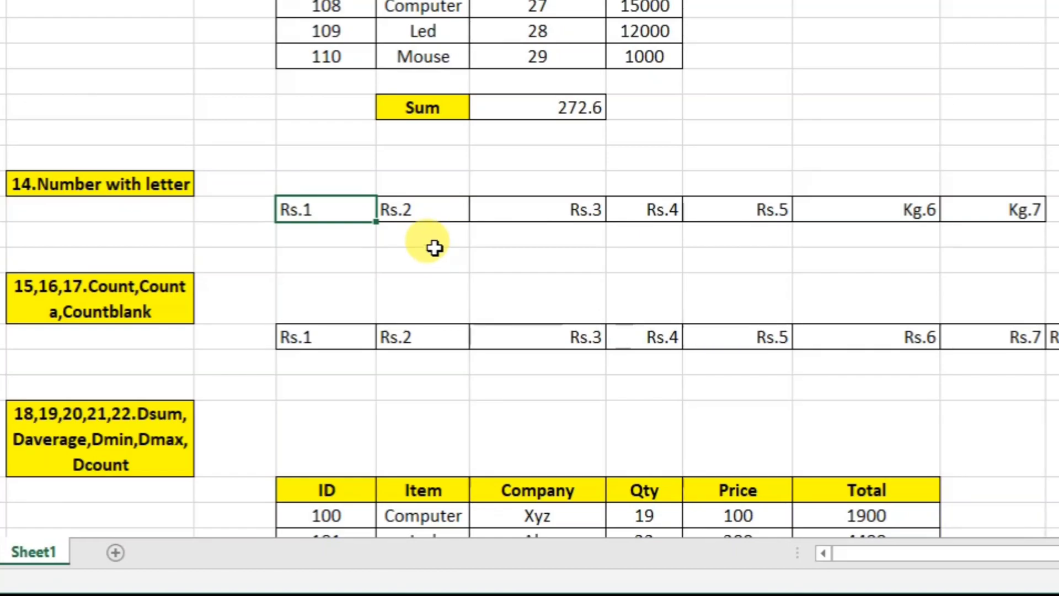
Enter the text Rs.1 in the empty cell I123, above the Kg.6 column of the "14.Number with letter" section.
{"action": "left_click", "coordinate": [901, 129]}
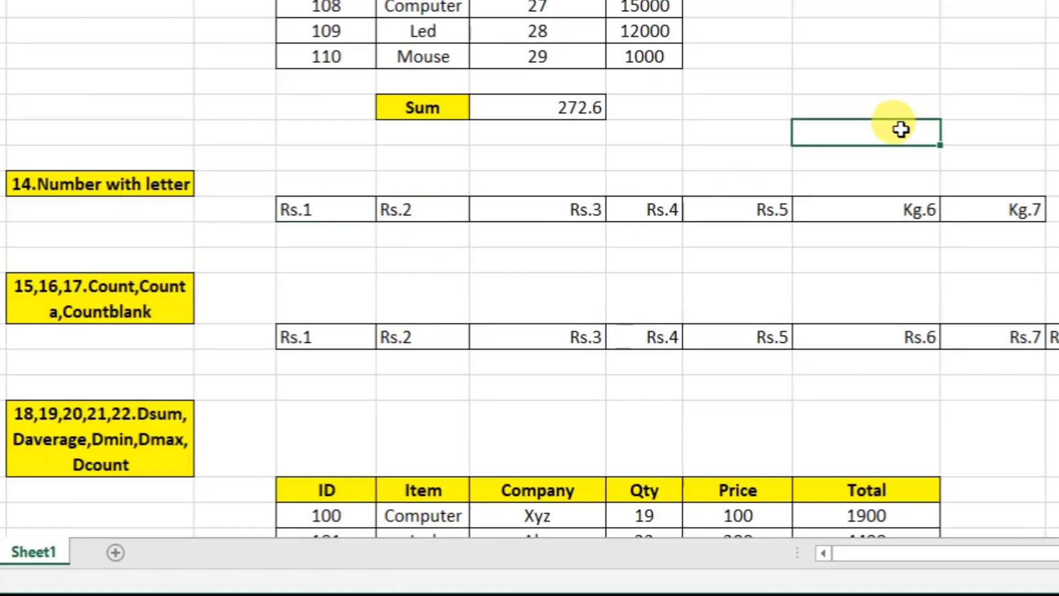
{"action": "type", "text": "Rs"}
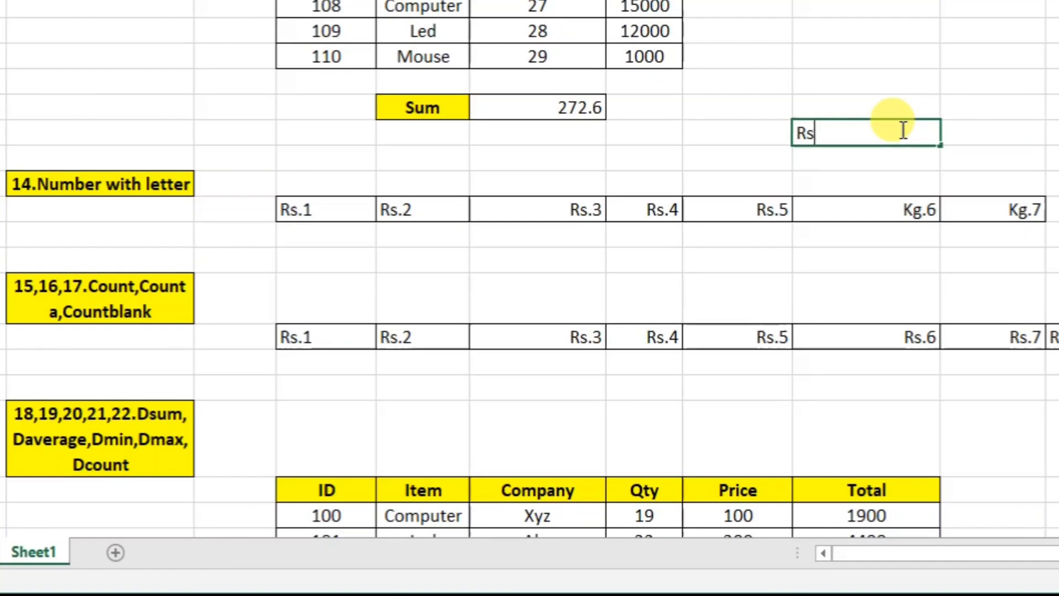
{"action": "type", "text": "."}
{"action": "key", "text": "Return"}
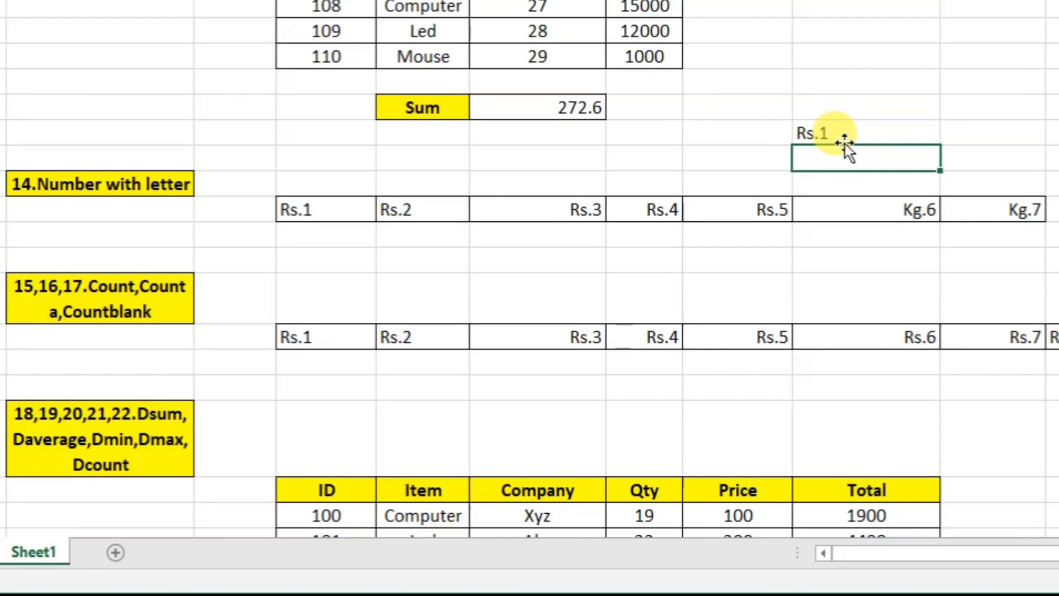
Enter the plain number 1 in cell I122, directly above the Rs.1 text entry.
{"action": "left_click", "coordinate": [854, 117]}
{"action": "key", "text": "Return"}
{"action": "left_click", "coordinate": [878, 101]}
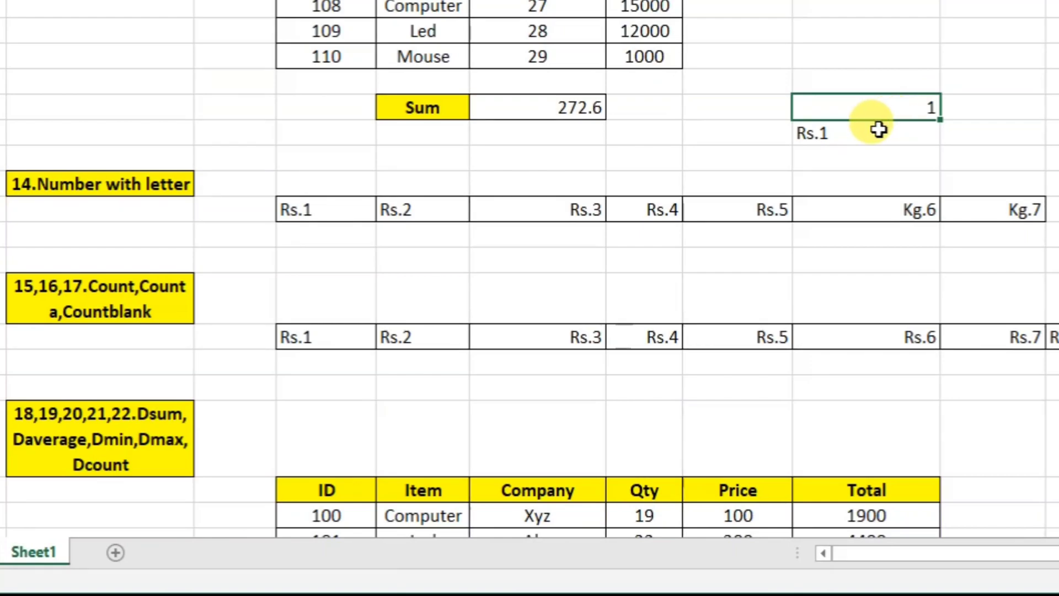
{"action": "left_click", "coordinate": [850, 134]}
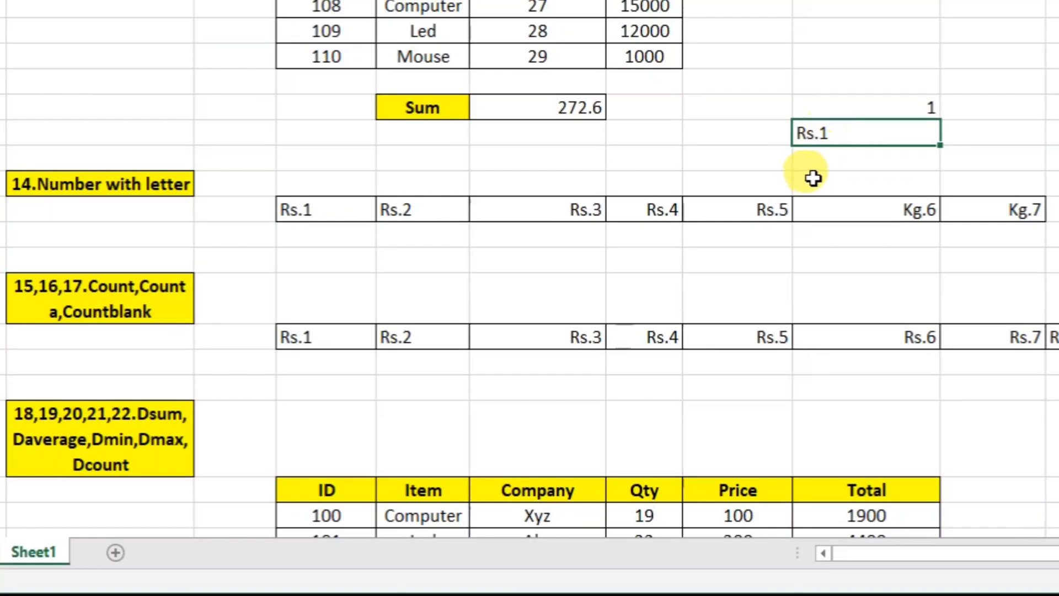
{"action": "left_click", "coordinate": [851, 159]}
Change cell I122 to 2 and enter 1 in cell I121 above it.
{"action": "left_click", "coordinate": [873, 98]}
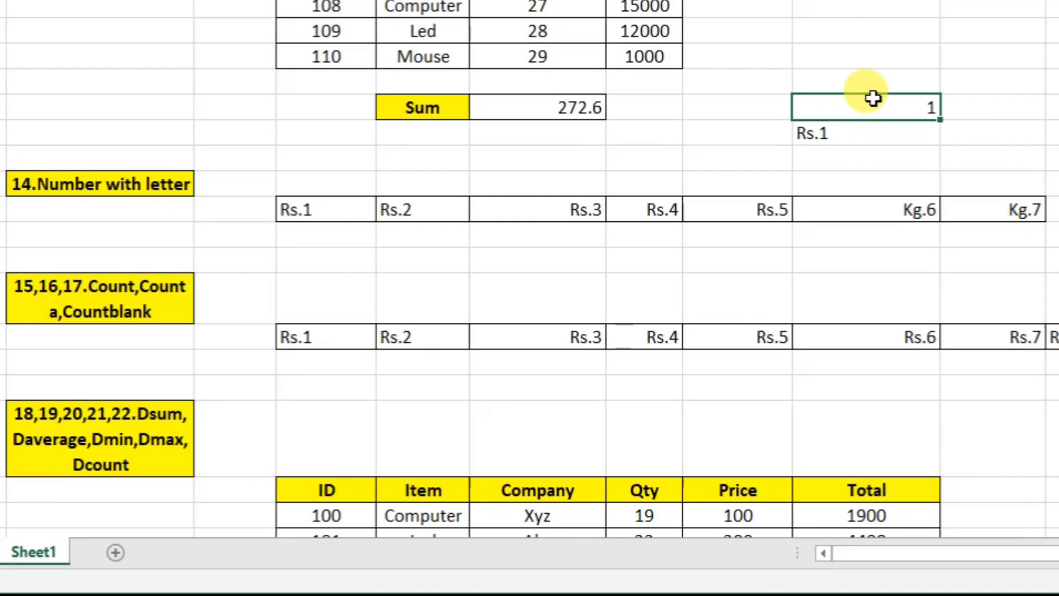
{"action": "type", "text": "2"}
{"action": "key", "text": "Return"}
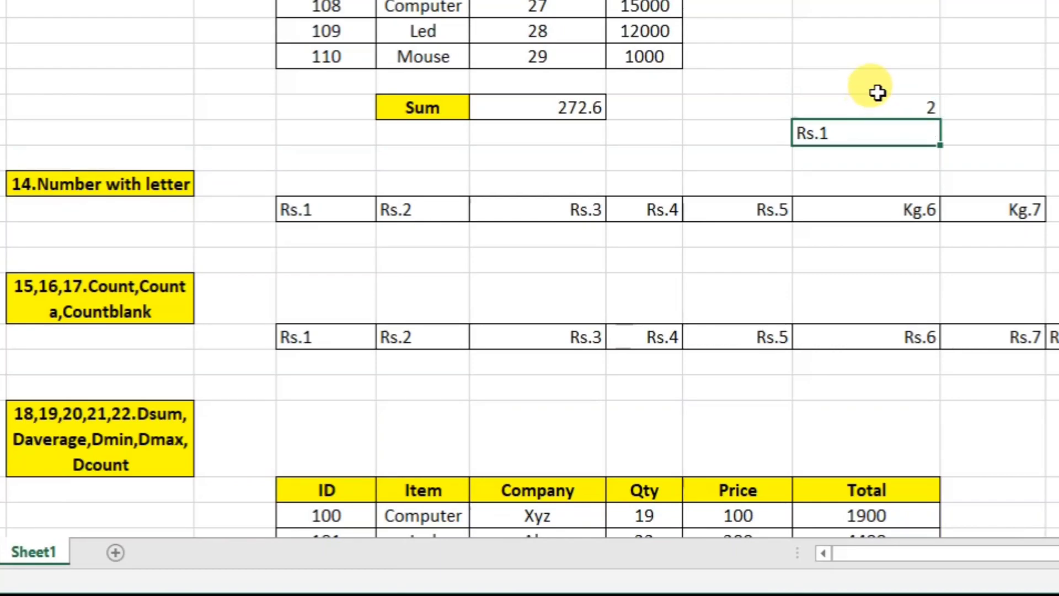
{"action": "left_click", "coordinate": [881, 89]}
{"action": "type", "text": "1"}
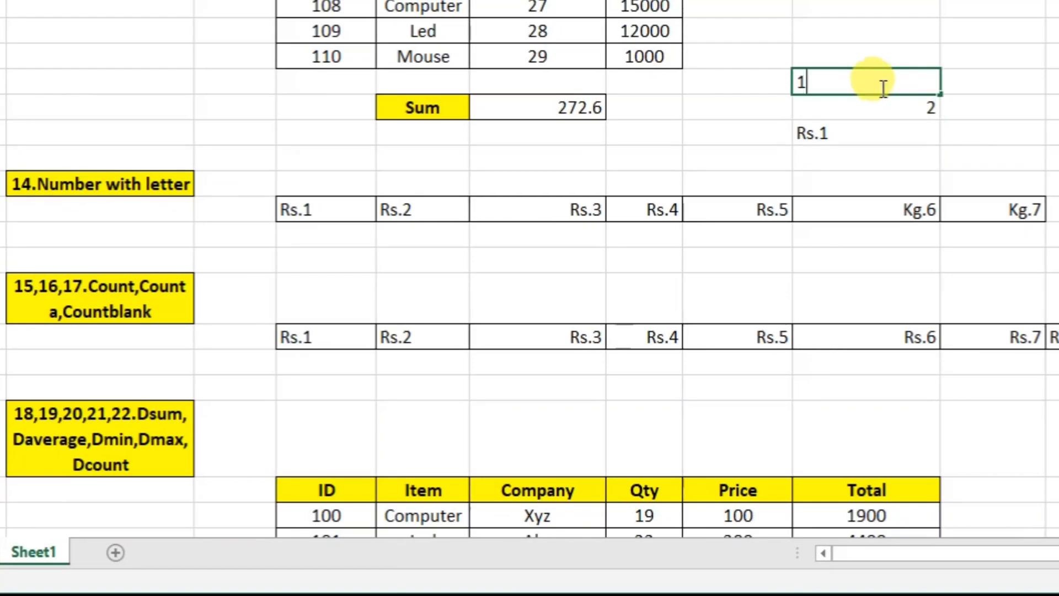
{"action": "key", "text": "Return"}
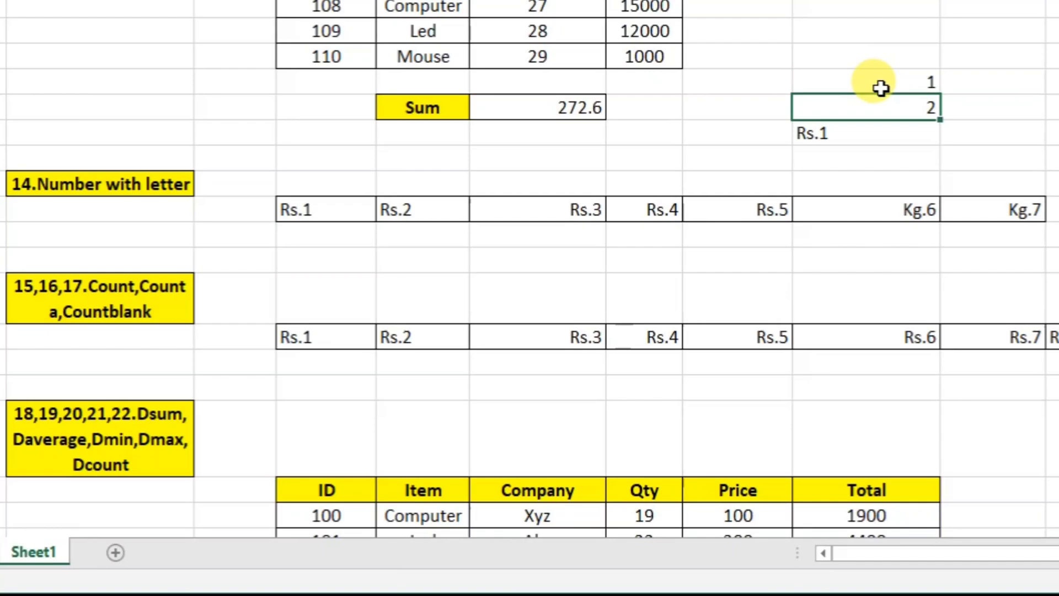
Enter the text Rs.1 in cell I124, below the existing Rs.1 entry.
{"action": "left_click", "coordinate": [861, 156]}
{"action": "type", "text": "Rs.1"}
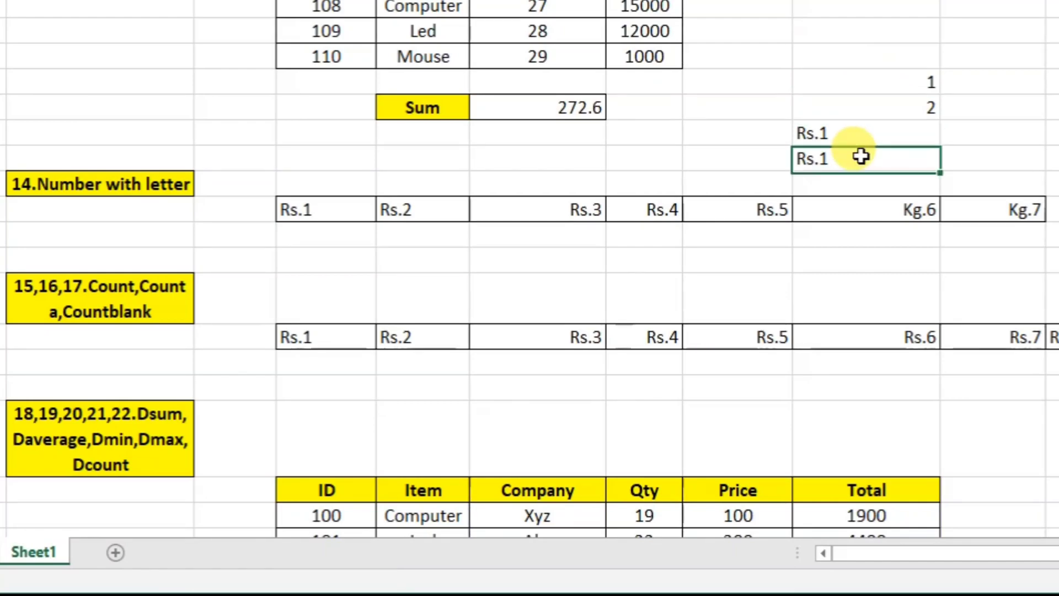
{"action": "key", "text": "Return"}
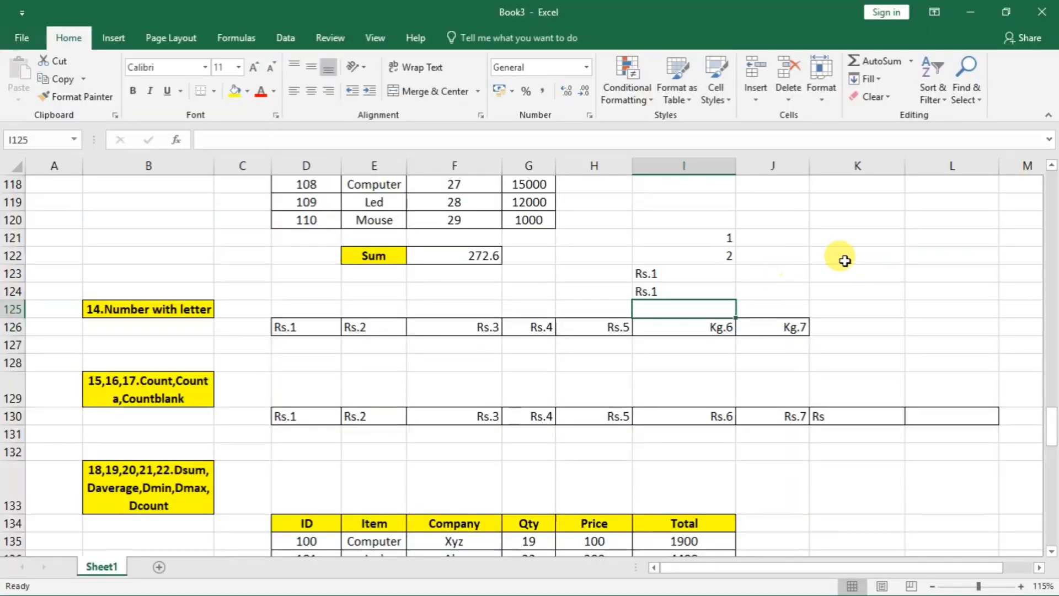
Add a SUM formula in cell K122 that totals the plain numbers in I121:I122.
{"action": "left_click", "coordinate": [845, 260]}
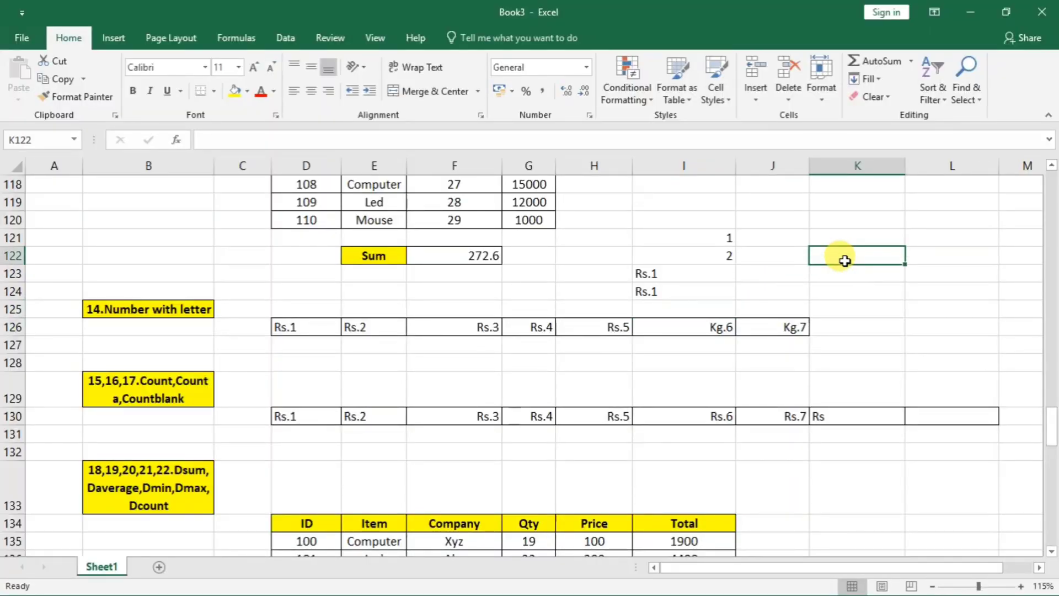
{"action": "type", "text": "=sum"}
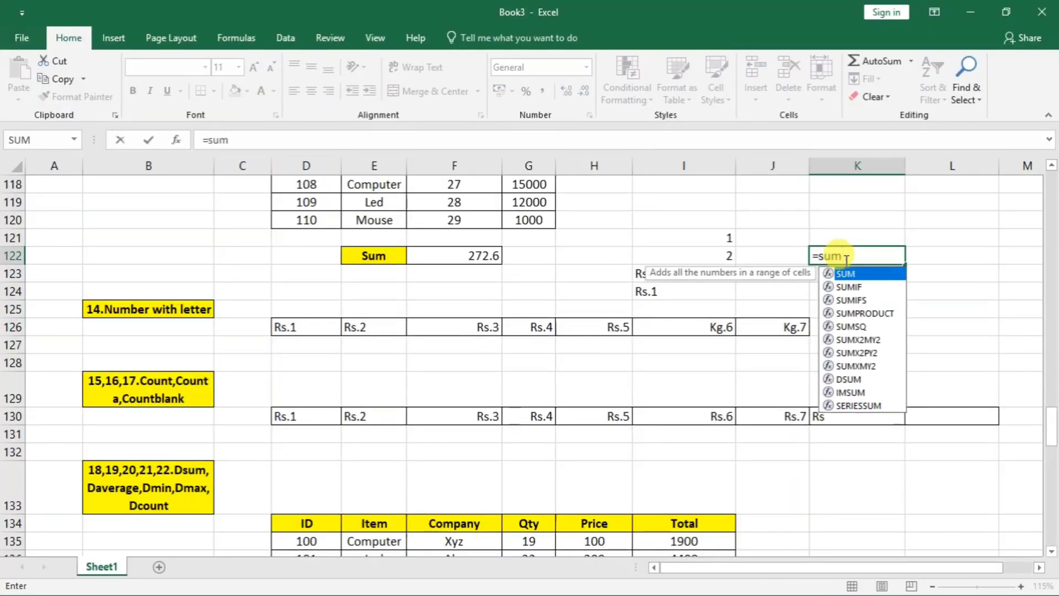
{"action": "key", "text": "Tab"}
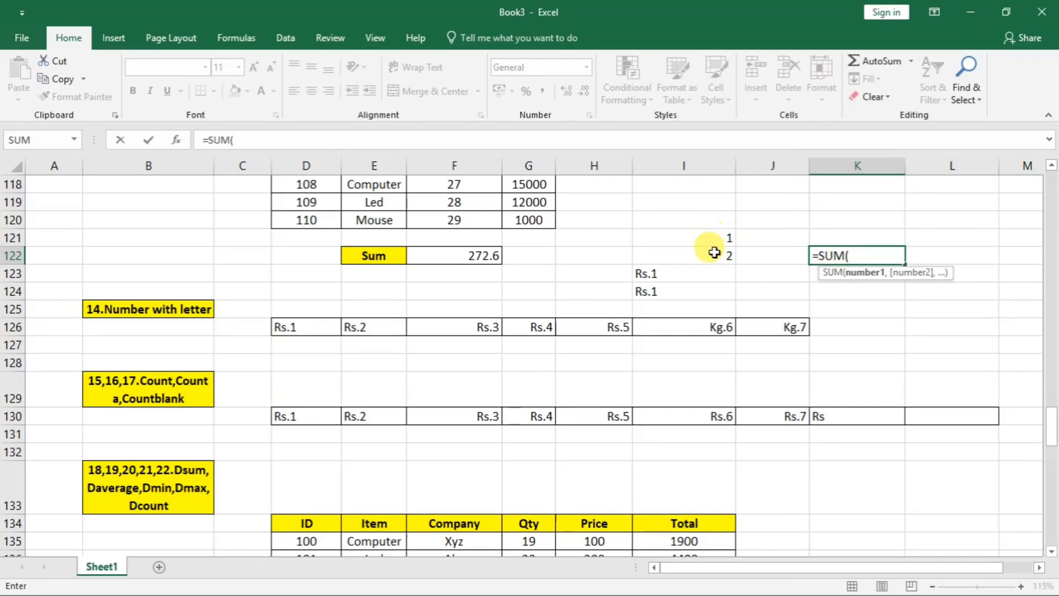
{"action": "left_click_drag", "start_coordinate": [714, 253], "coordinate": [714, 245]}
{"action": "key", "text": "Return"}
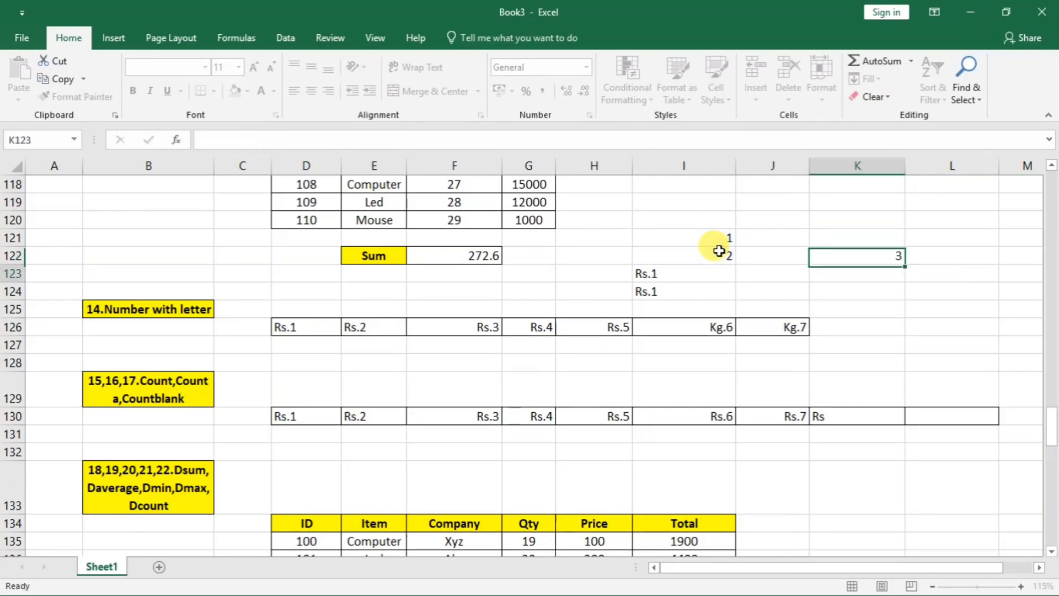
Check the two plain numbers in I121 and I122 and clear the formula from cell K122.
{"action": "left_click", "coordinate": [698, 251]}
{"action": "left_click", "coordinate": [708, 236]}
{"action": "left_click", "coordinate": [876, 251]}
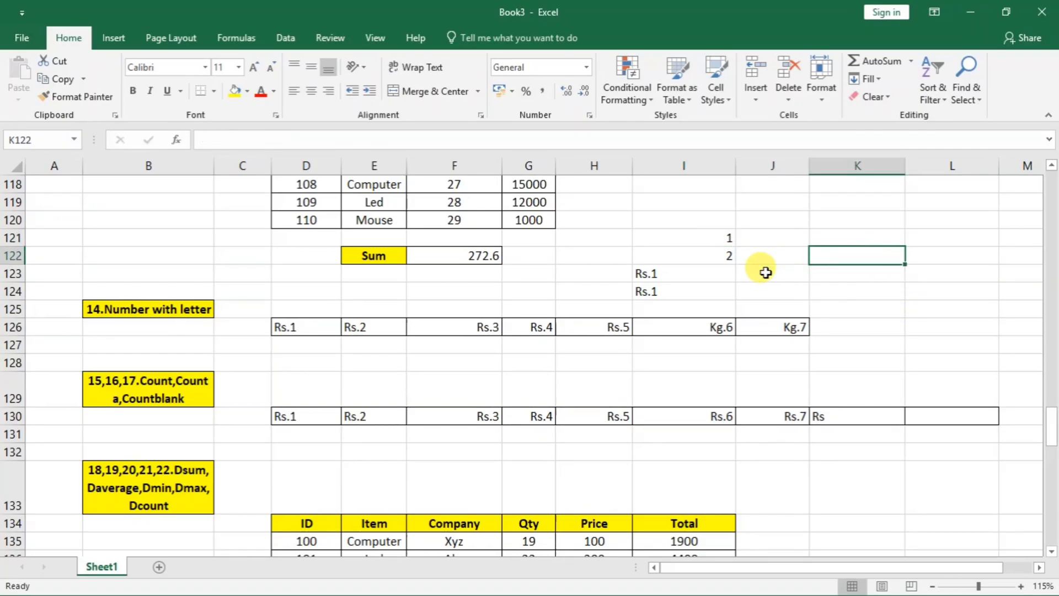
Add a SUM formula in cell K122 that totals the Rs.1 text entries in I123:I124.
{"action": "left_click", "coordinate": [694, 273]}
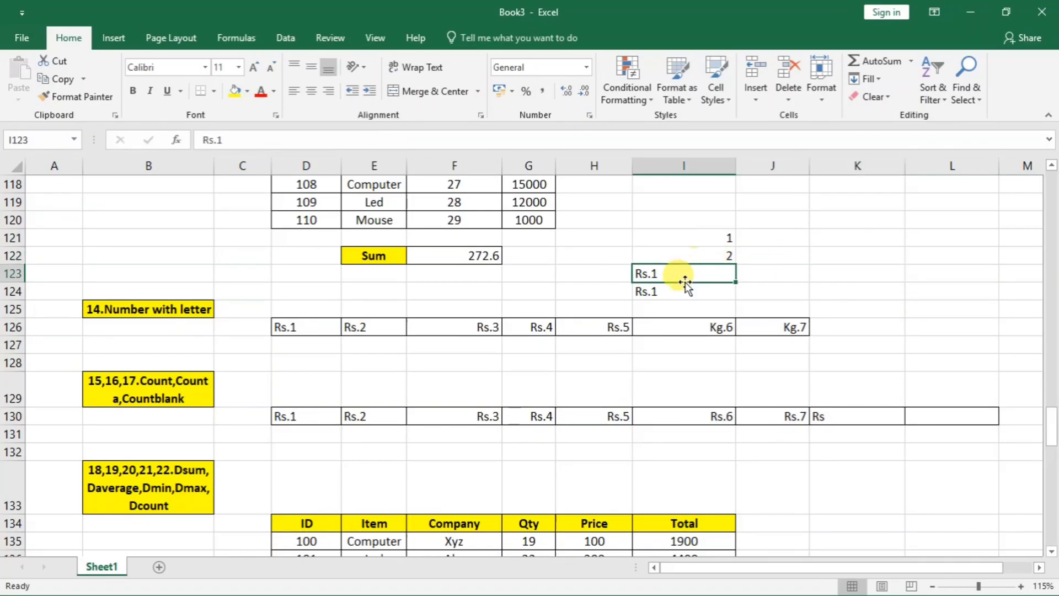
{"action": "left_click", "coordinate": [859, 255]}
{"action": "type", "text": "="}
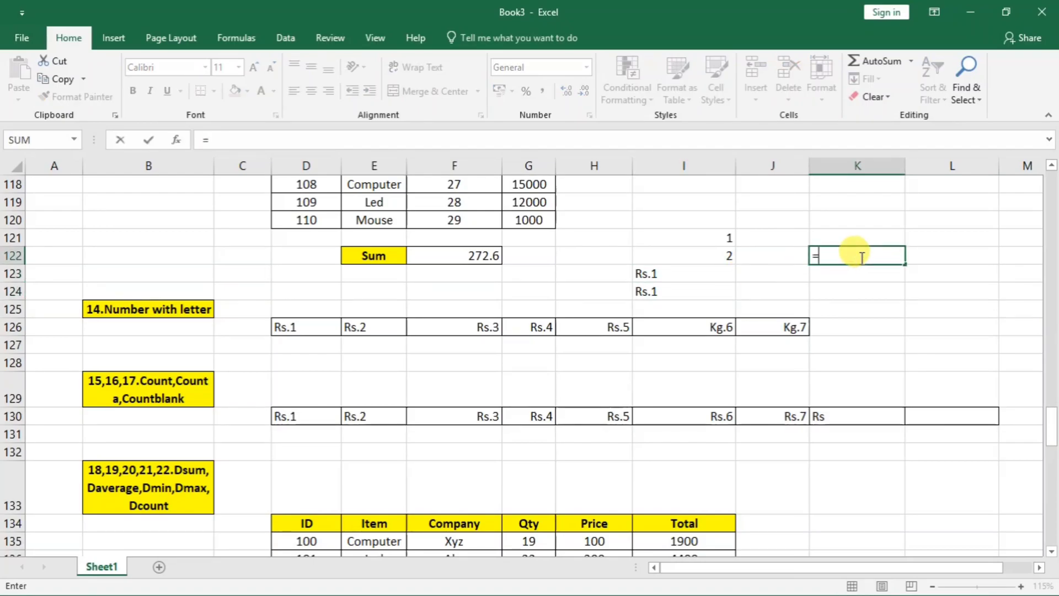
{"action": "type", "text": "sum("}
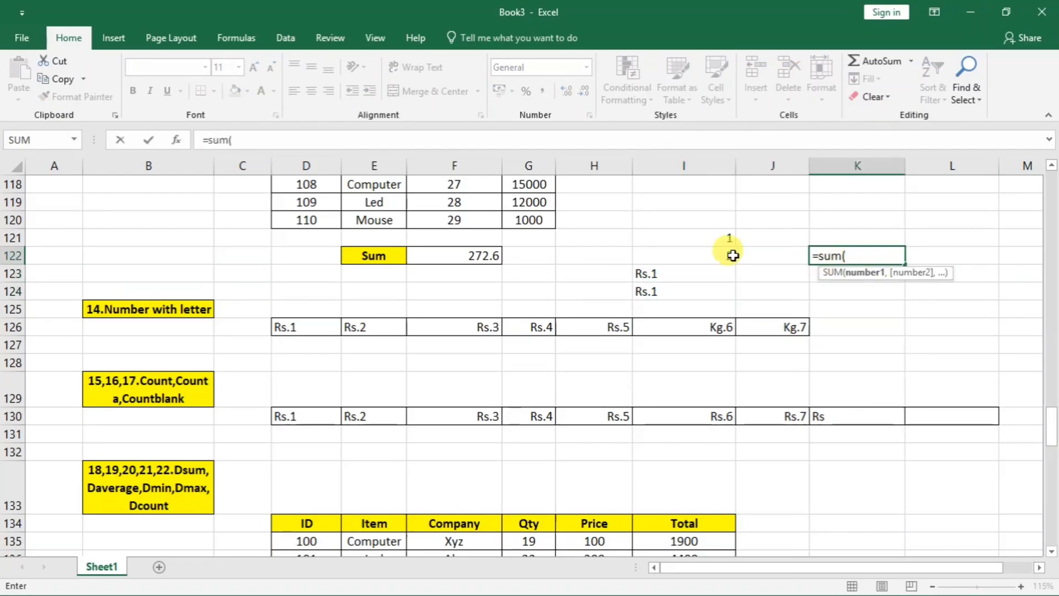
{"action": "left_click", "coordinate": [697, 272]}
{"action": "left_click_drag", "start_coordinate": [697, 287], "coordinate": [697, 289]}
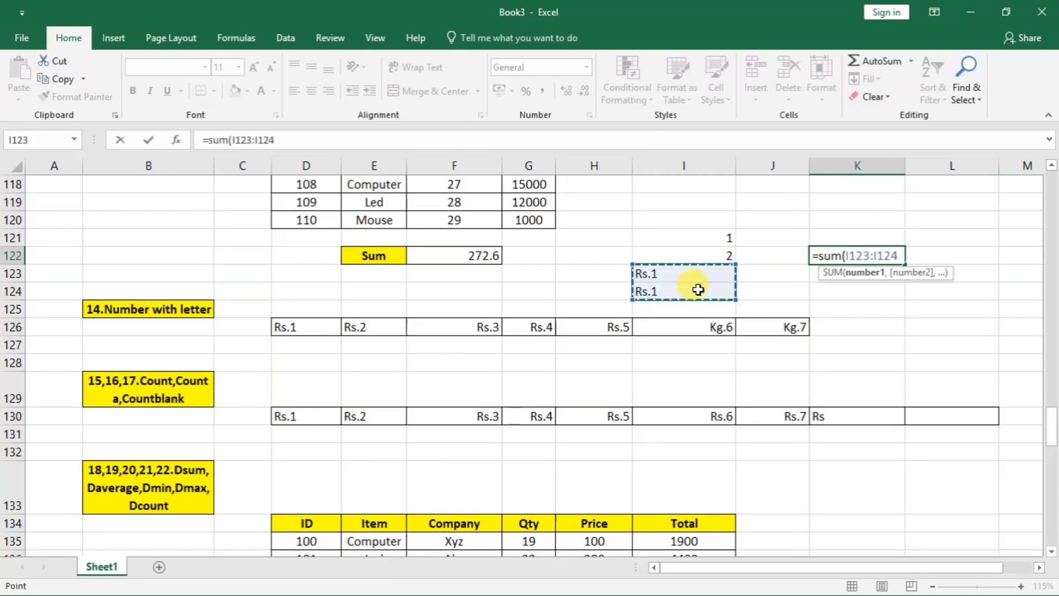
{"action": "key", "text": "Return"}
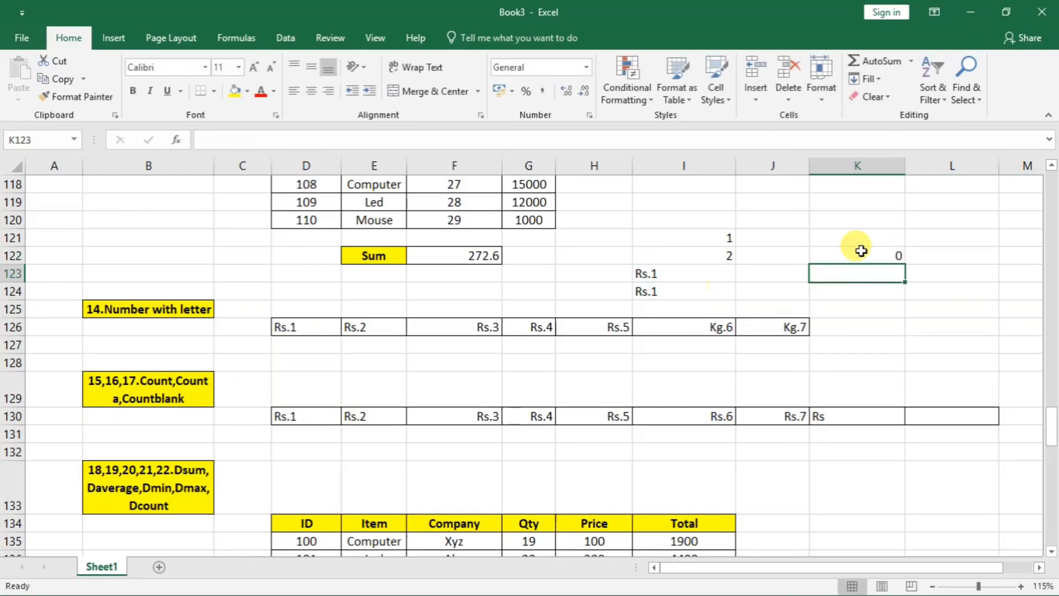
Compare the SUM formula in K122 with the plain numbers and Rs.1 text entries in I121:I124.
{"action": "left_click", "coordinate": [859, 254]}
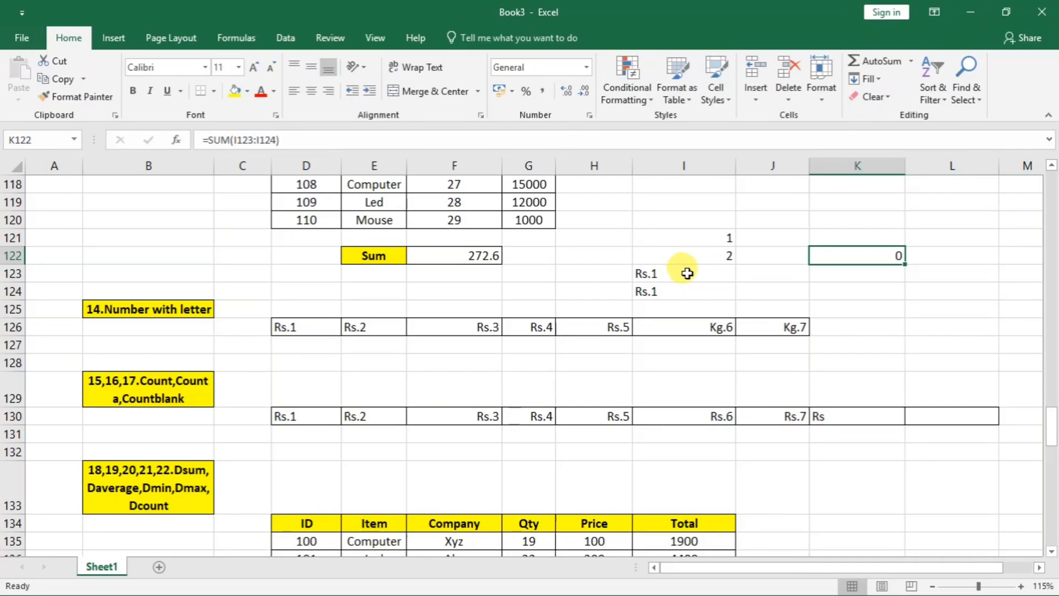
{"action": "left_click_drag", "start_coordinate": [689, 273], "coordinate": [682, 292]}
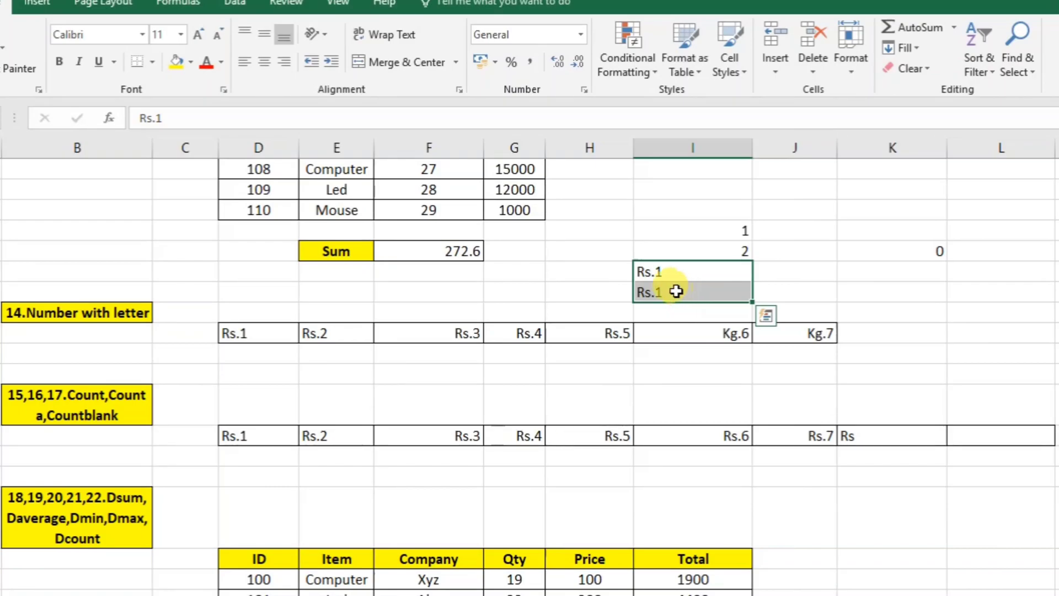
{"action": "left_click", "coordinate": [727, 251]}
{"action": "left_click", "coordinate": [716, 230]}
{"action": "left_click", "coordinate": [662, 273]}
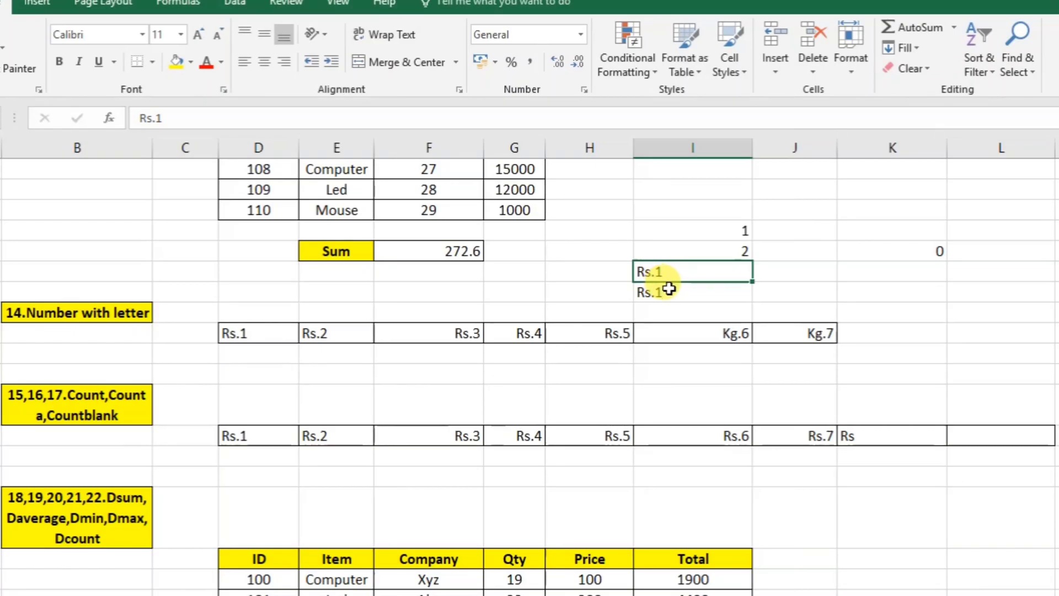
{"action": "left_click", "coordinate": [673, 294]}
{"action": "left_click", "coordinate": [670, 275]}
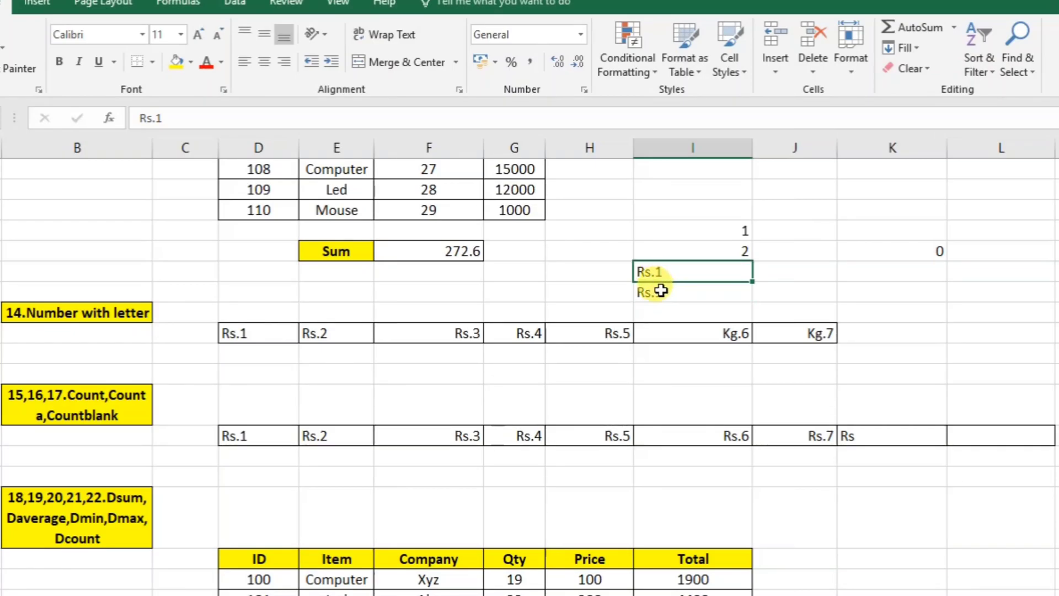
{"action": "left_click", "coordinate": [670, 291]}
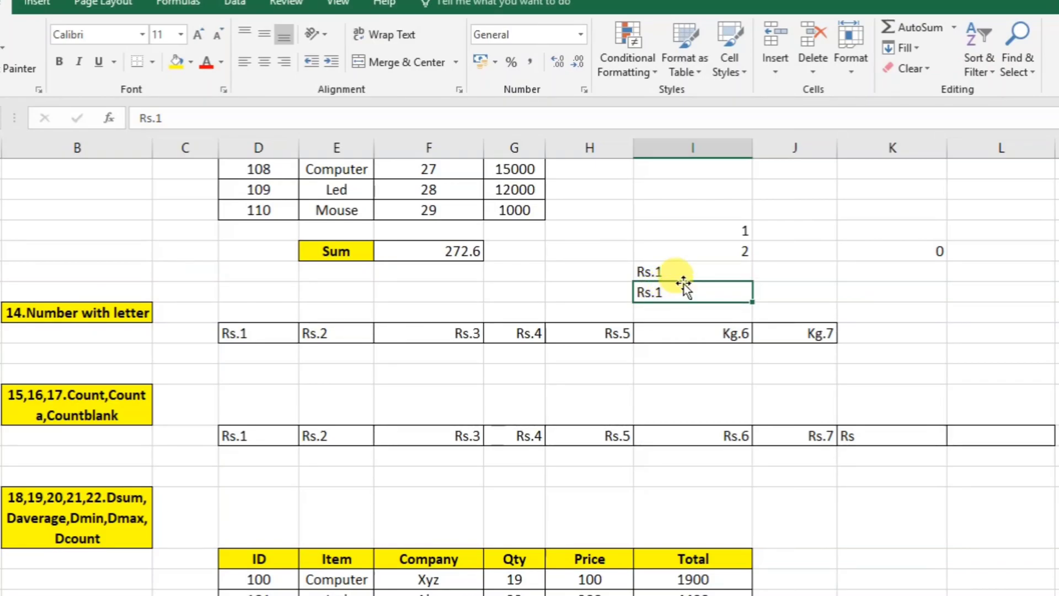
{"action": "left_click_drag", "start_coordinate": [676, 272], "coordinate": [676, 291]}
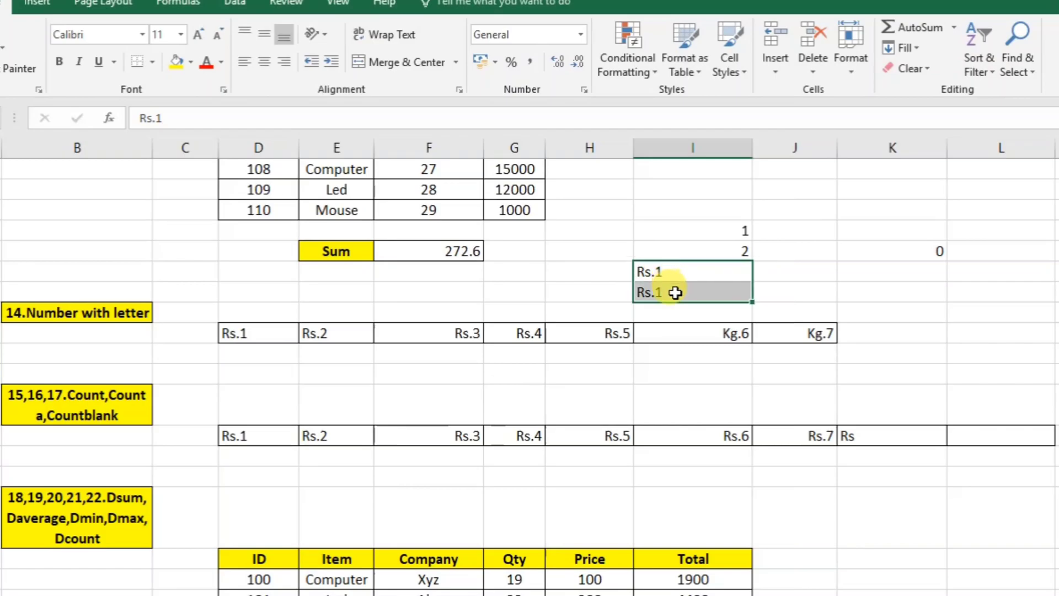
{"action": "left_click", "coordinate": [913, 273]}
Replace the formula in cell K122 with a SUM of the Kg.6 and Kg.7 cells, I126:J126.
{"action": "left_click", "coordinate": [916, 252]}
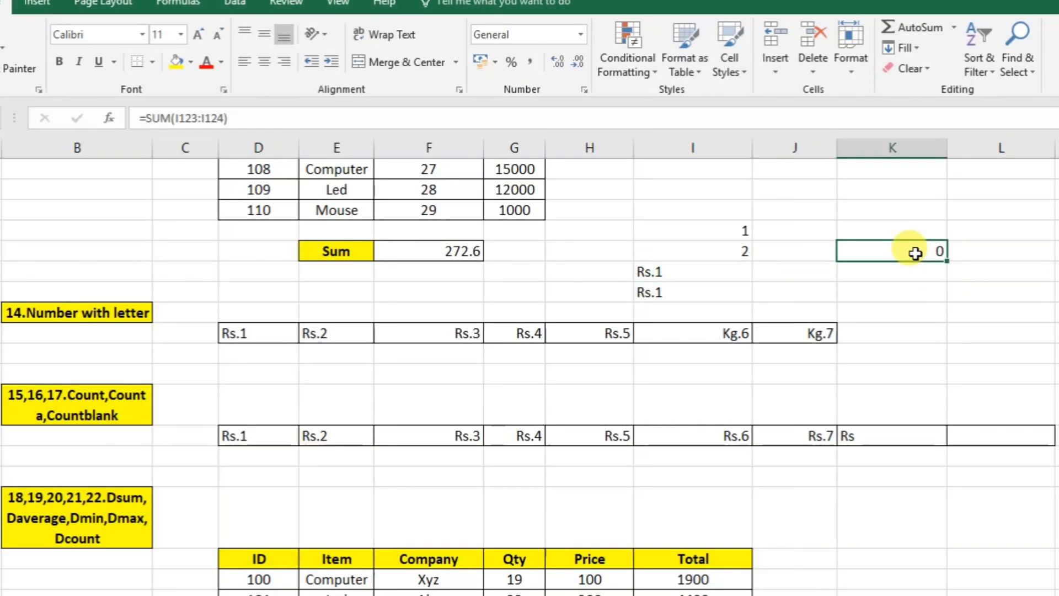
{"action": "double_click", "coordinate": [916, 253]}
{"action": "key", "text": "Escape"}
{"action": "type", "text": "="}
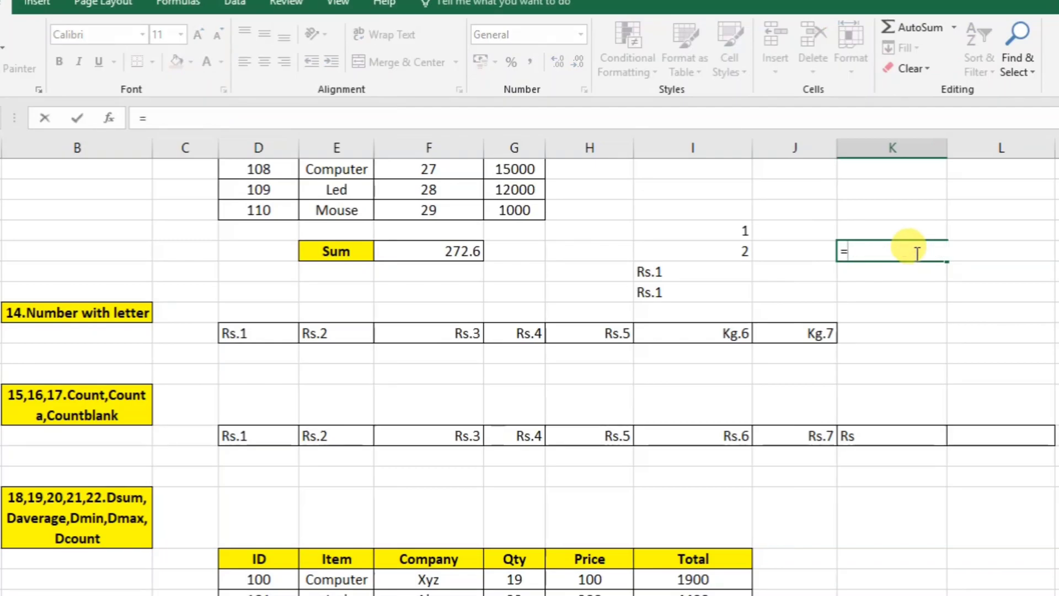
{"action": "type", "text": "sum)"}
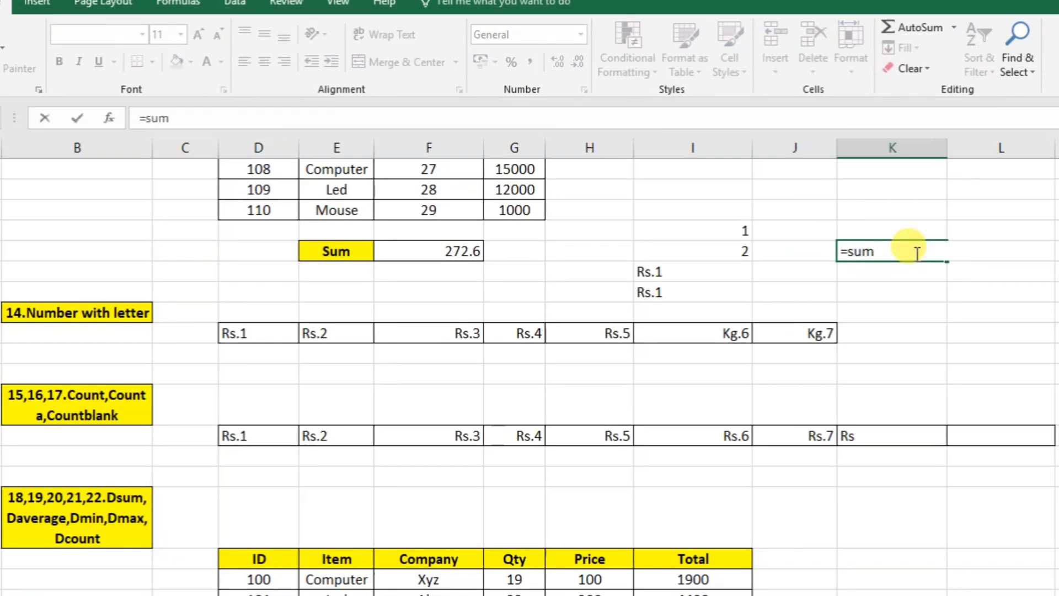
{"action": "key", "text": "BackSpace"}
{"action": "type", "text": "("}
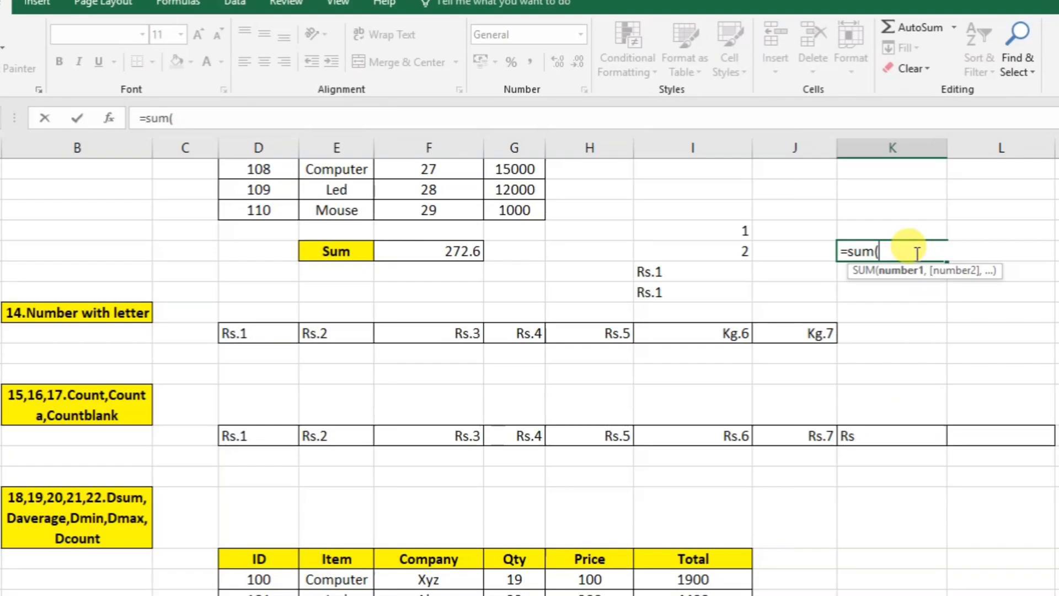
{"action": "left_click_drag", "start_coordinate": [742, 329], "coordinate": [788, 332]}
{"action": "key", "text": "Return"}
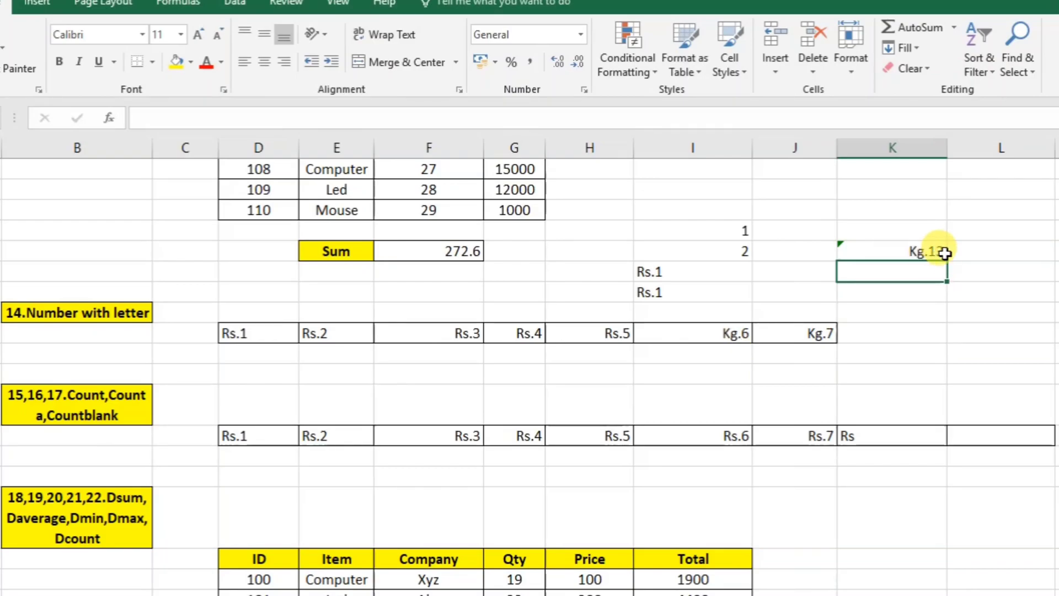
{"action": "left_click_drag", "start_coordinate": [703, 337], "coordinate": [806, 334]}
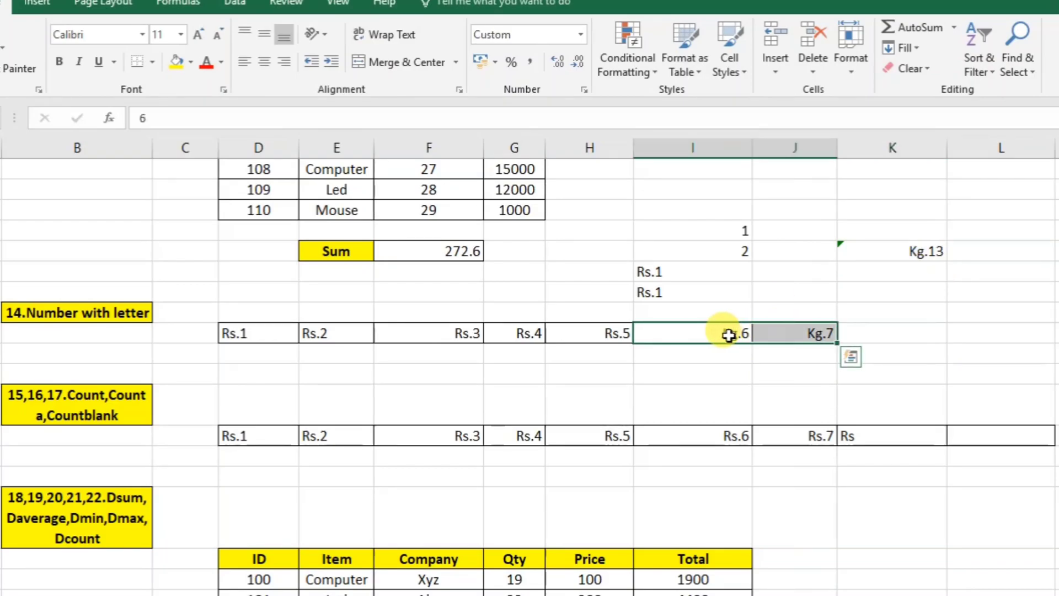
{"action": "left_click", "coordinate": [809, 333]}
Clear everything from cell K122 and delete the test entries in I121:I124.
{"action": "left_click", "coordinate": [908, 251]}
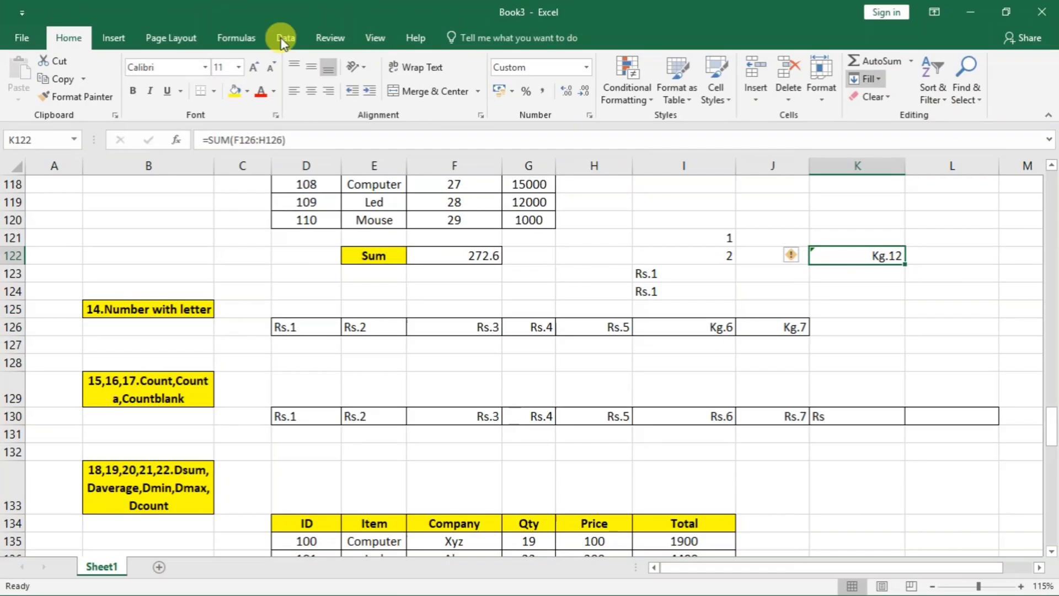
{"action": "left_click", "coordinate": [872, 98]}
{"action": "left_click", "coordinate": [891, 114]}
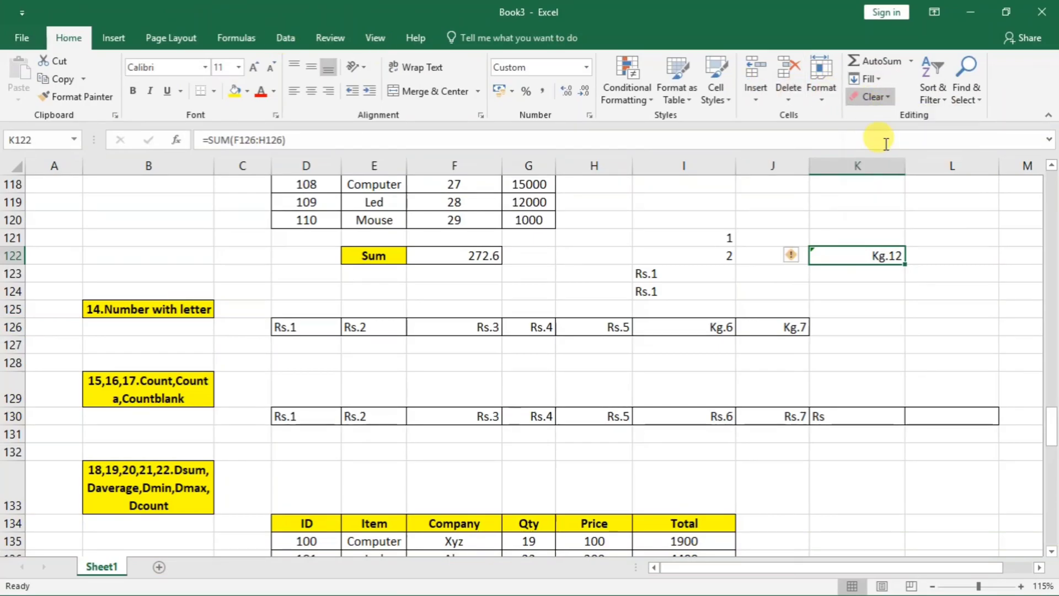
{"action": "left_click_drag", "start_coordinate": [653, 242], "coordinate": [693, 289]}
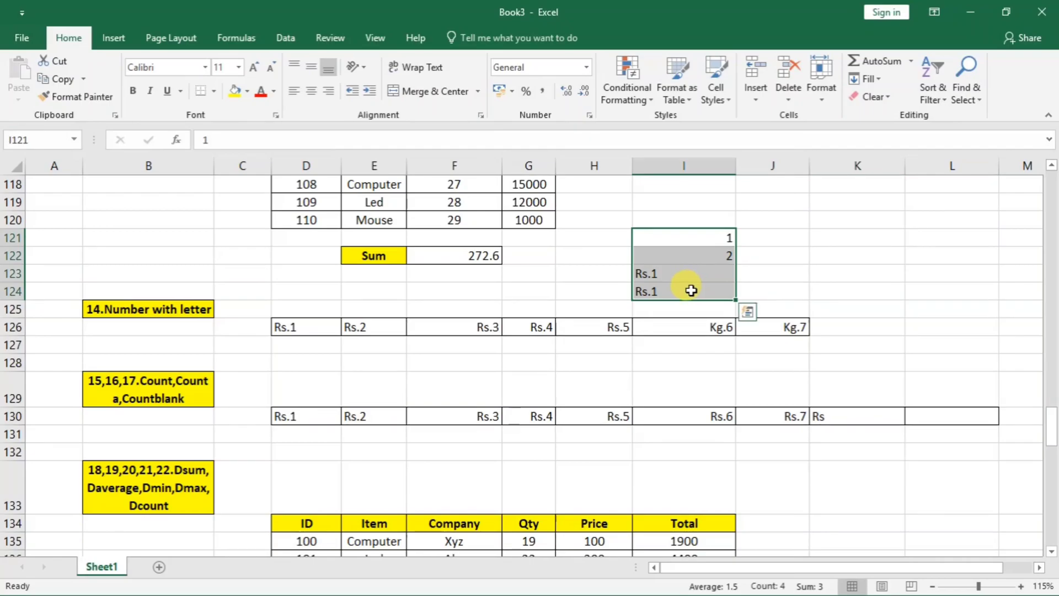
{"action": "key", "text": "Delete"}
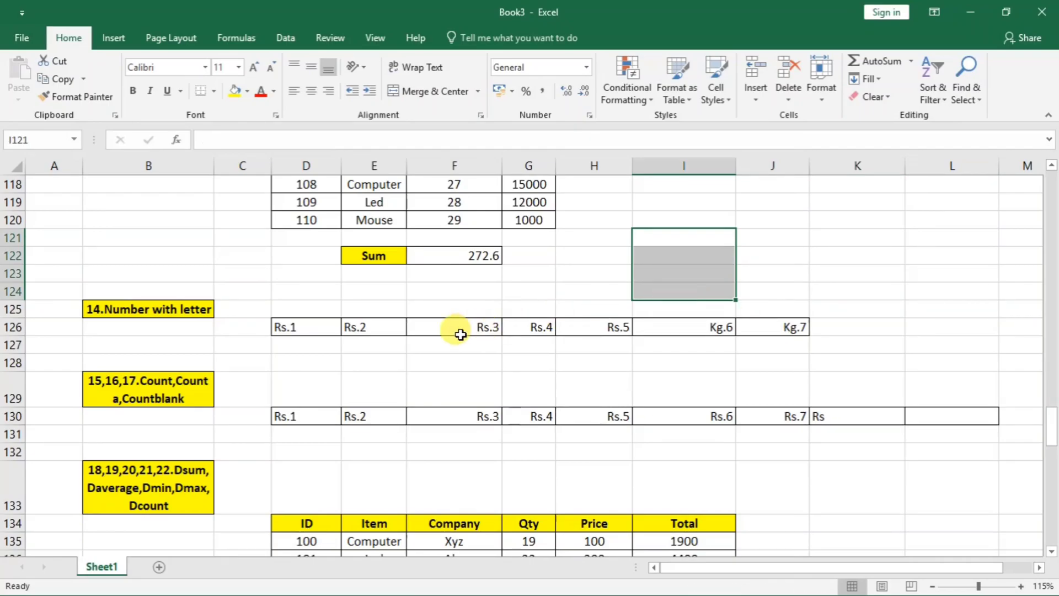
{"action": "left_click", "coordinate": [379, 339]}
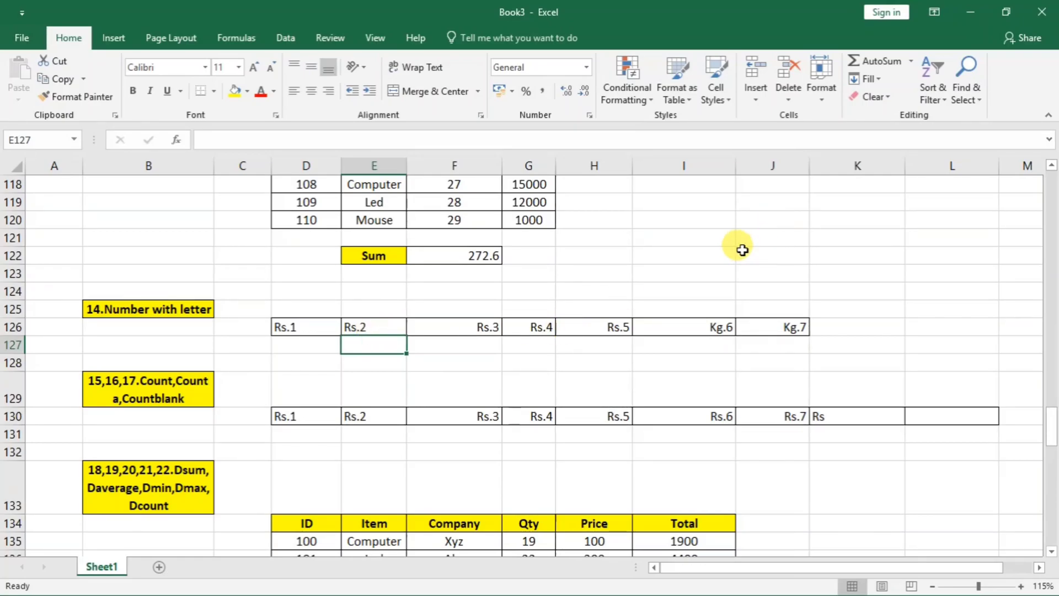
{"action": "left_click_drag", "start_coordinate": [672, 201], "coordinate": [672, 277]}
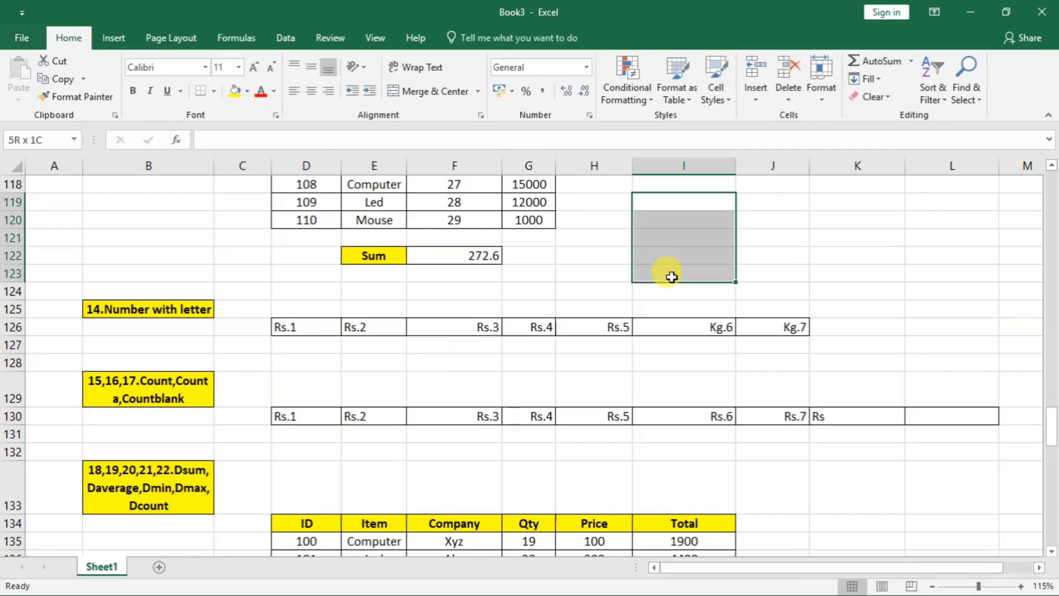
{"action": "right_click", "coordinate": [670, 211]}
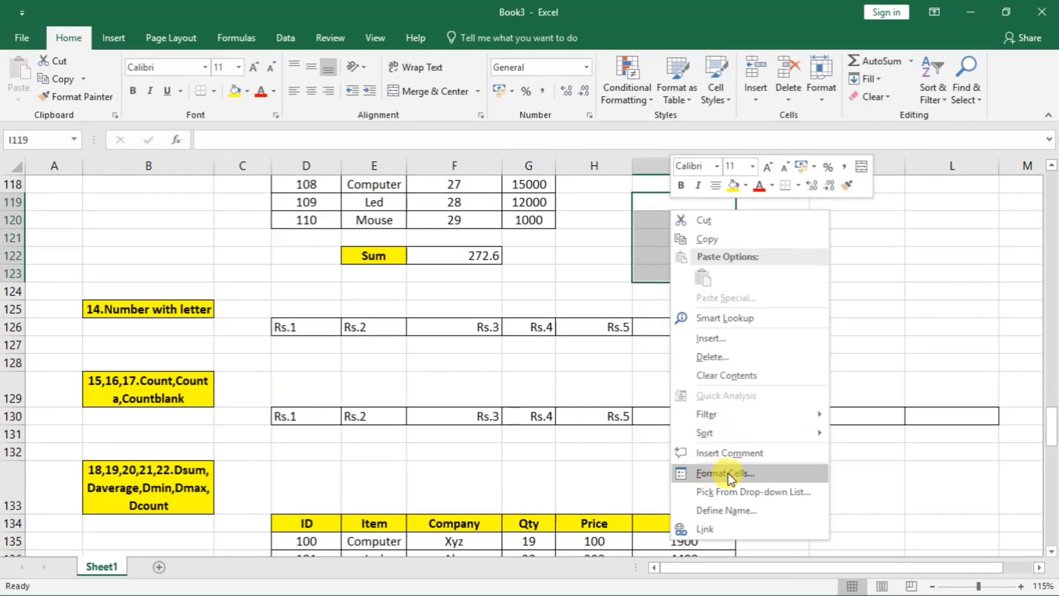
{"action": "left_click", "coordinate": [707, 472]}
{"action": "left_click", "coordinate": [562, 312]}
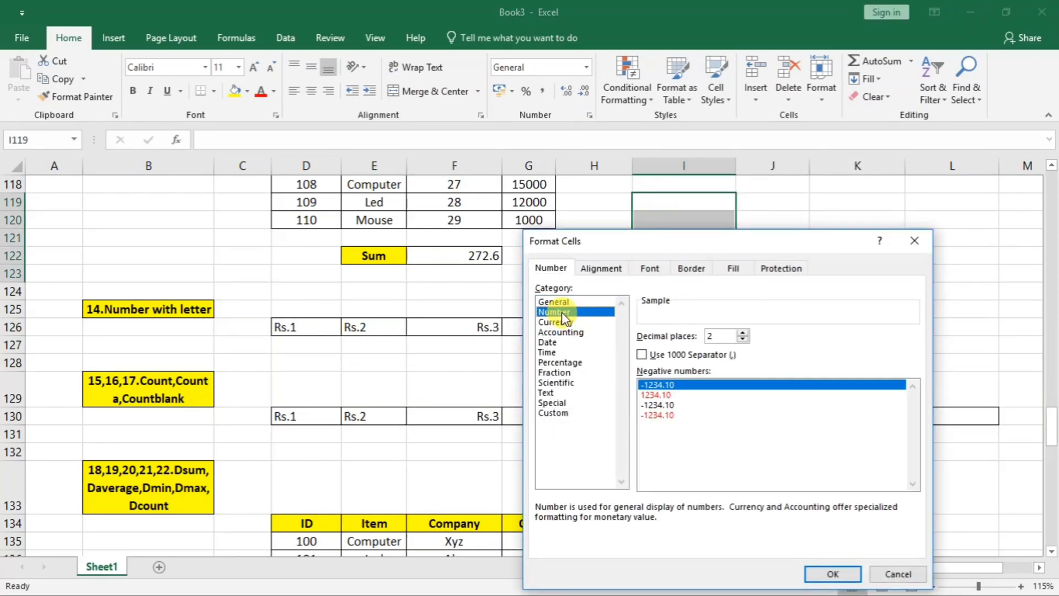
{"action": "left_click", "coordinate": [566, 415]}
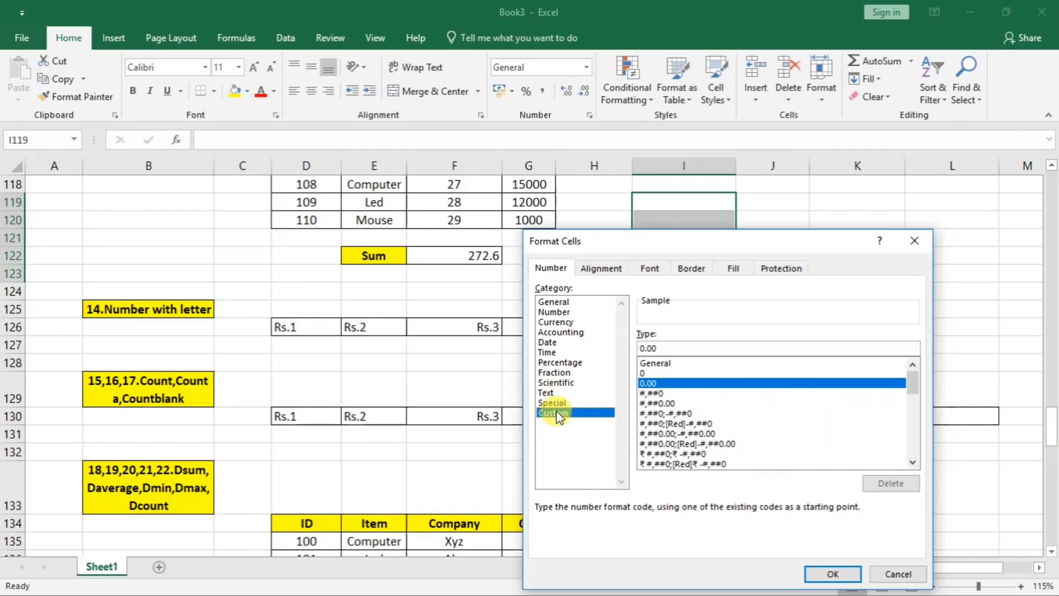
{"action": "left_click_drag", "start_coordinate": [747, 246], "coordinate": [353, 227]}
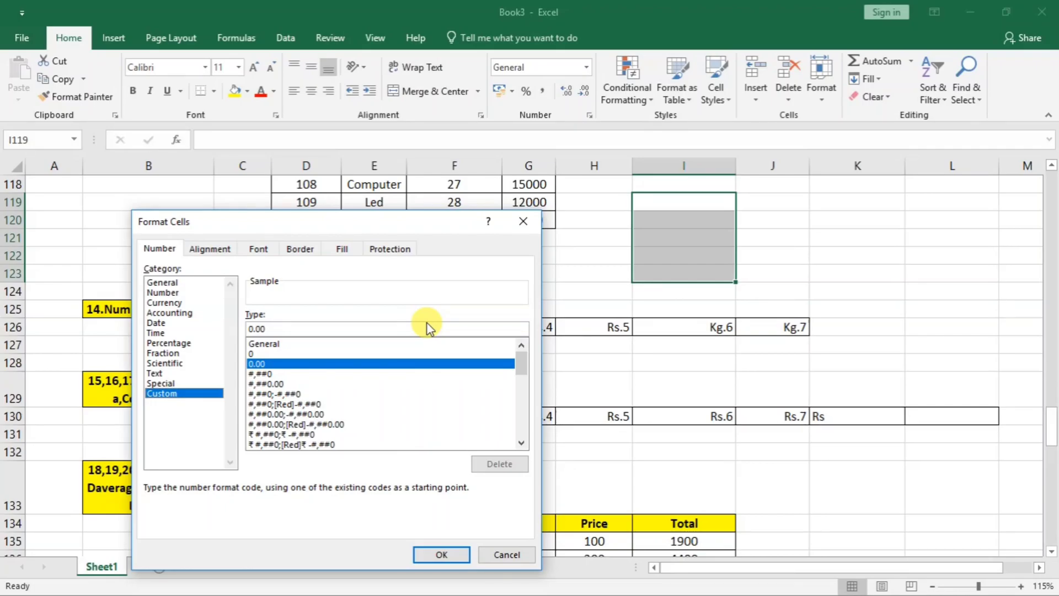
{"action": "left_click", "coordinate": [347, 329]}
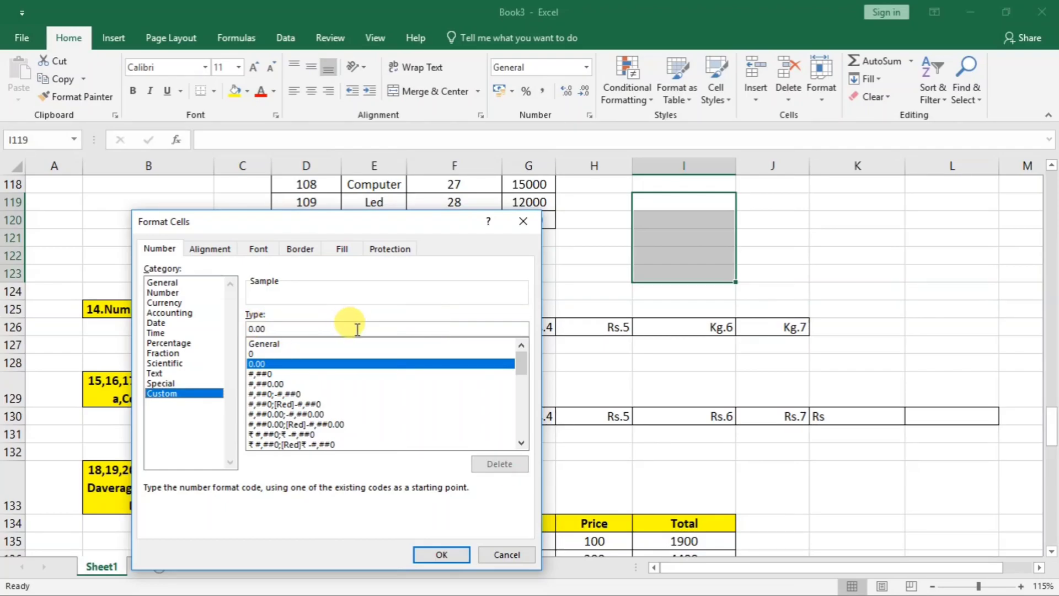
{"action": "key", "text": "BackSpace"}
{"action": "key", "text": "BackSpace"}
{"action": "key", "text": "BackSpace"}
{"action": "key", "text": "BackSpace"}
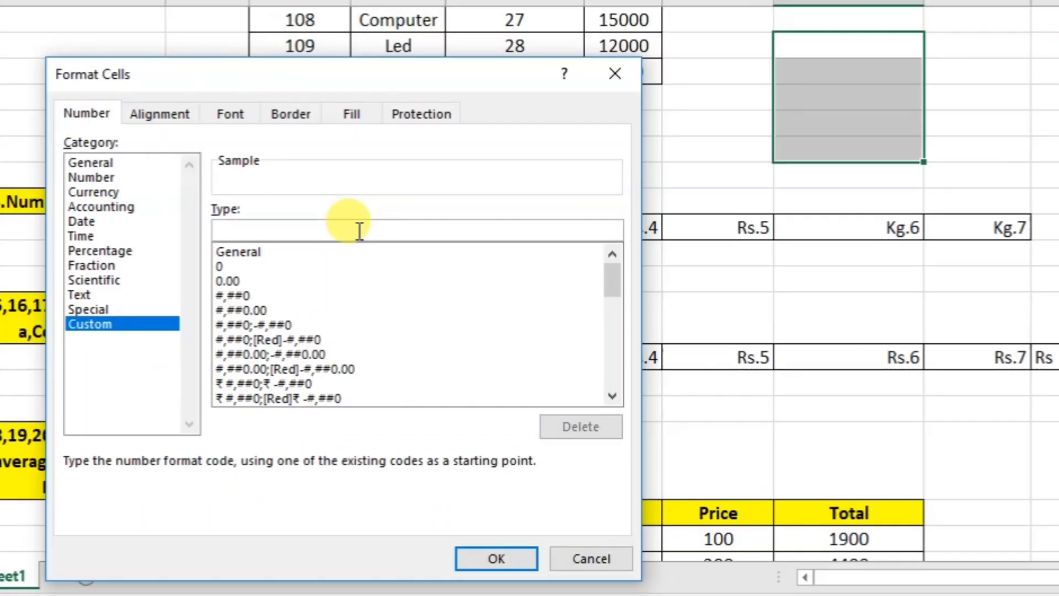
{"action": "key", "text": "Escape"}
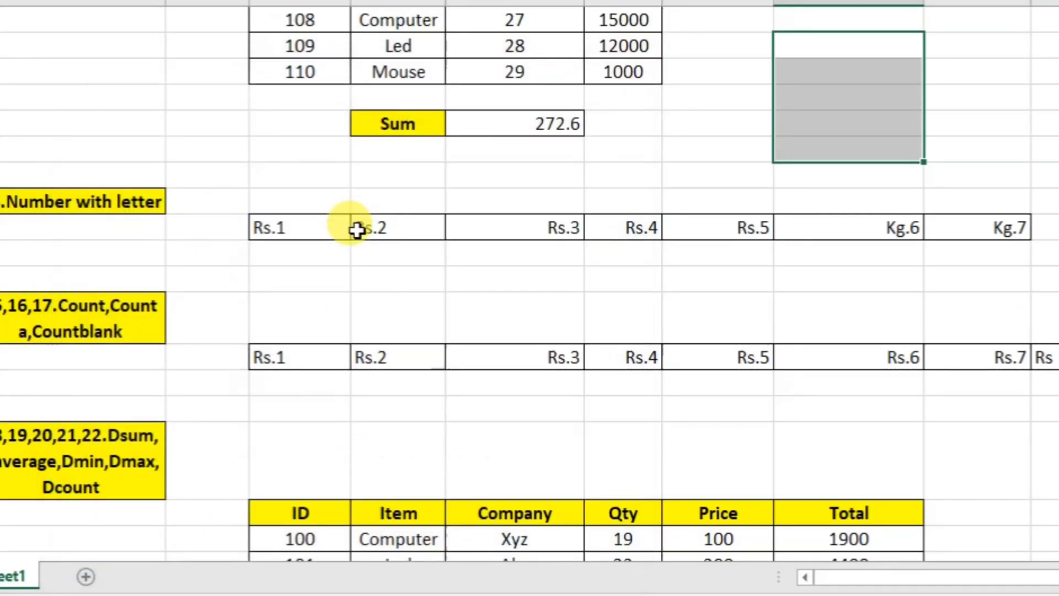
Apply the custom number format "Kg "# to the empty cells I119:I123.
{"action": "right_click", "coordinate": [894, 80]}
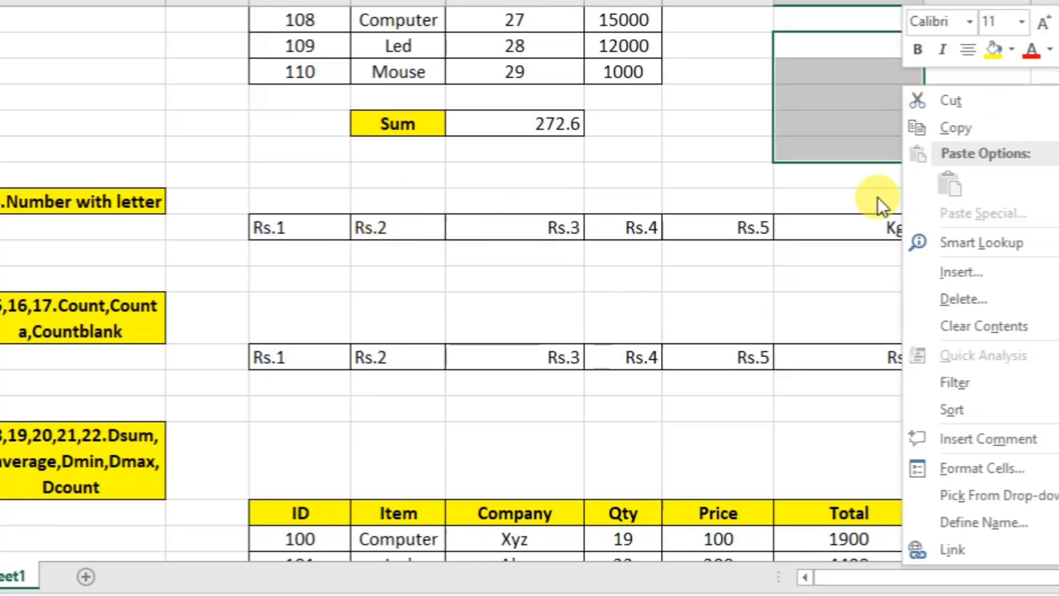
{"action": "left_click", "coordinate": [981, 466]}
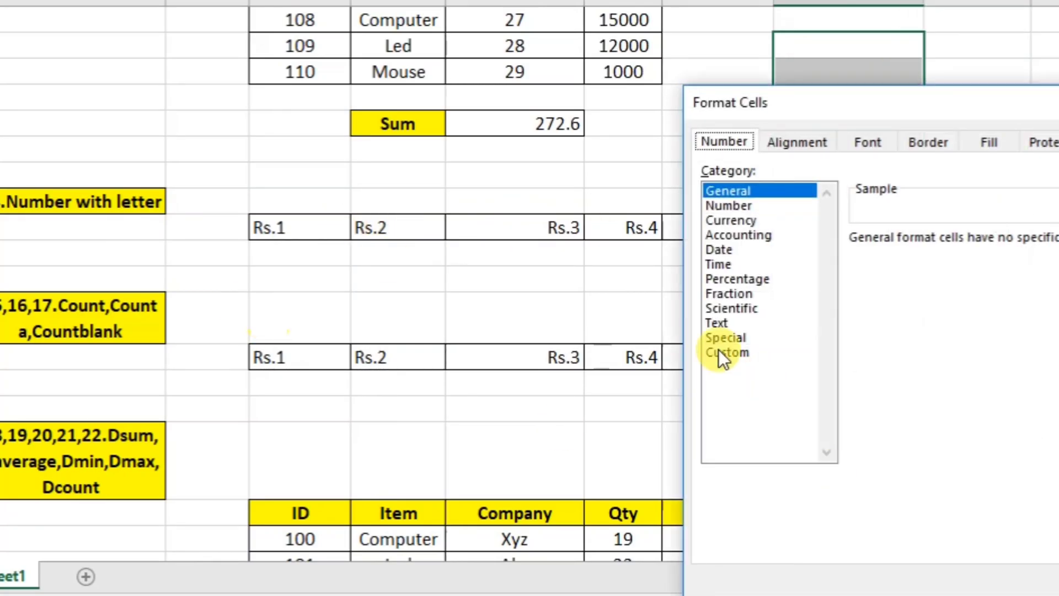
{"action": "left_click", "coordinate": [719, 351]}
{"action": "left_click", "coordinate": [954, 253]}
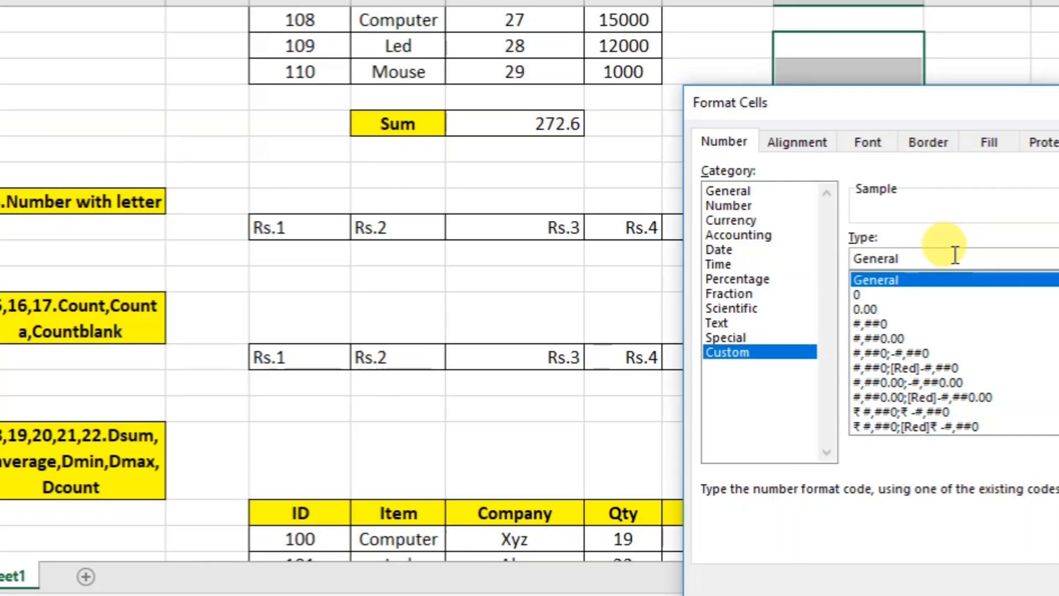
{"action": "key", "text": "BackSpace"}
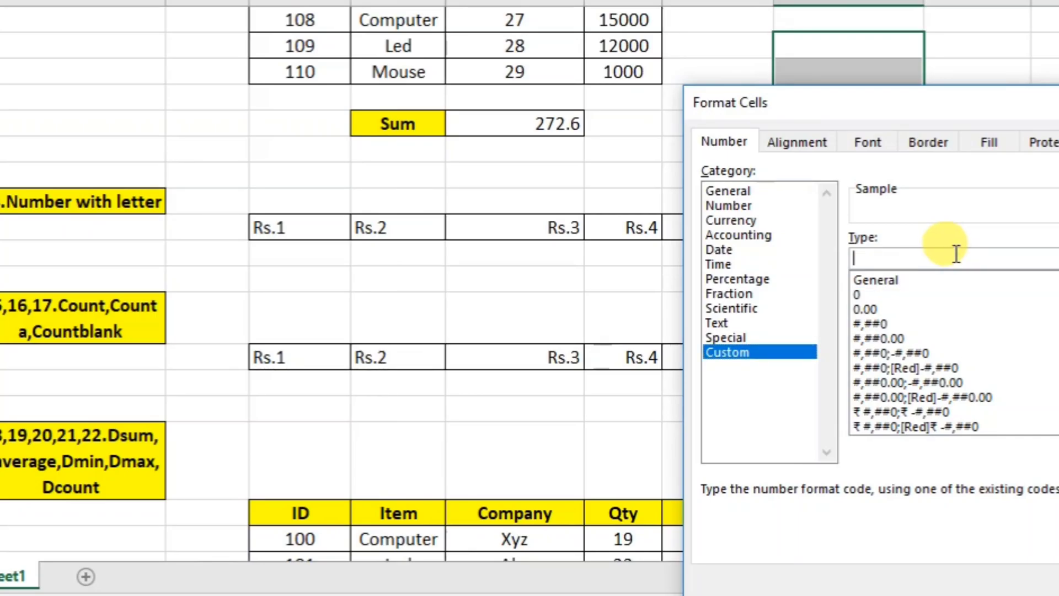
{"action": "left_click_drag", "start_coordinate": [963, 97], "coordinate": [428, 6]}
{"action": "type", "text": "\"Kg"}
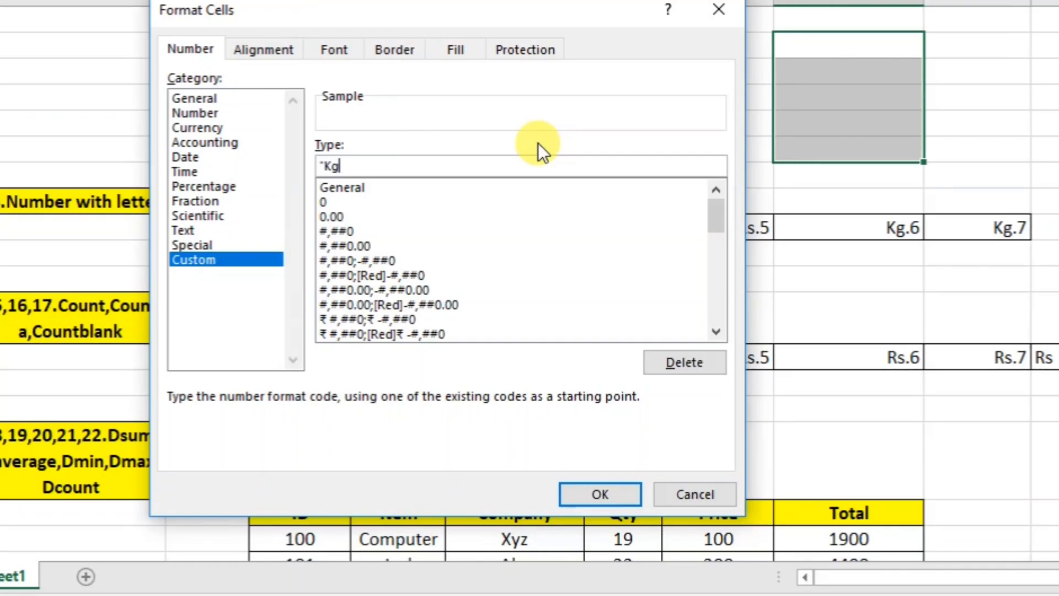
{"action": "type", "text": "\""}
{"action": "type", "text": "#"}
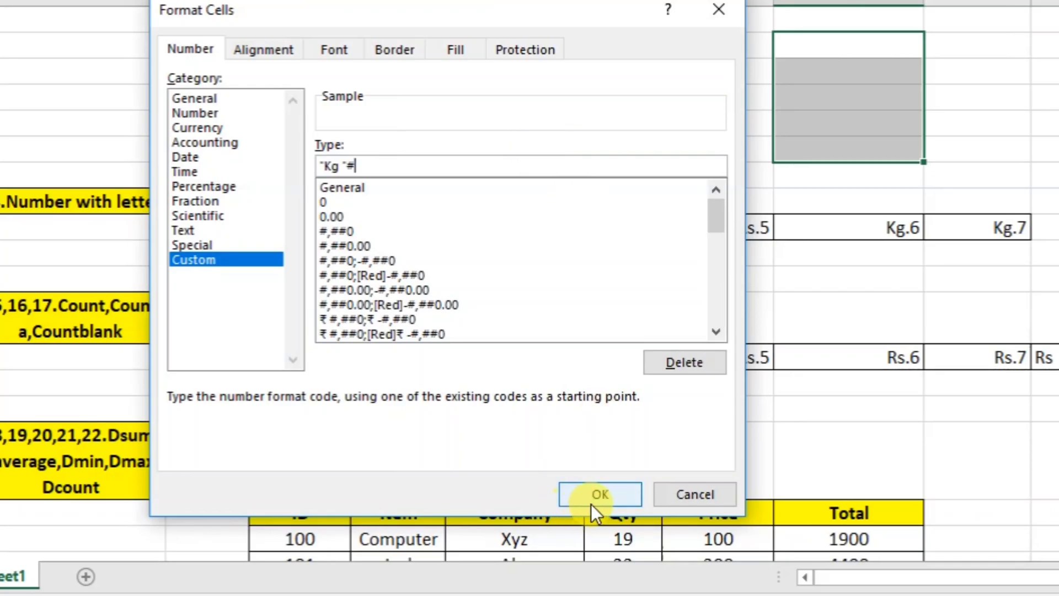
{"action": "left_click", "coordinate": [568, 495]}
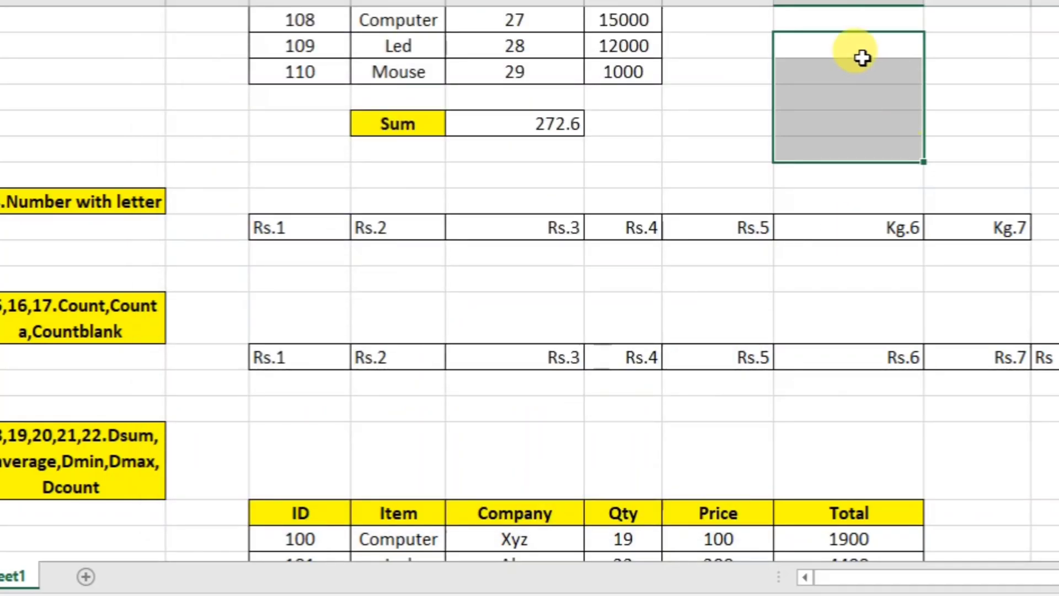
Enter 25 in cell I119 and 5 in cell I120.
{"action": "left_click", "coordinate": [834, 44]}
{"action": "key", "text": "Return"}
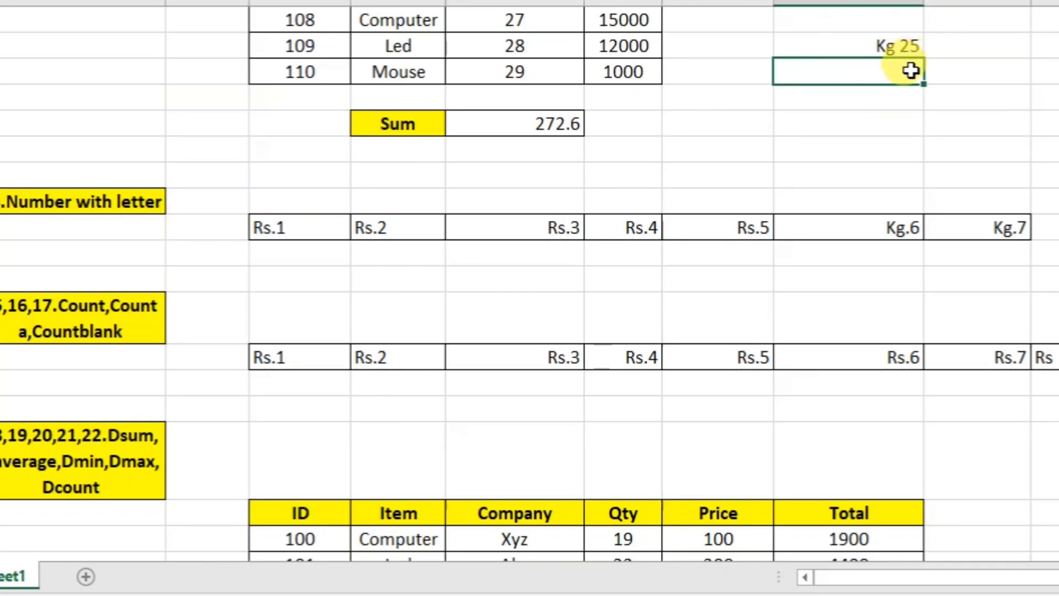
{"action": "type", "text": "5"}
{"action": "key", "text": "Return"}
{"action": "left_click", "coordinate": [846, 72]}
{"action": "left_click", "coordinate": [856, 48]}
{"action": "left_click", "coordinate": [885, 71]}
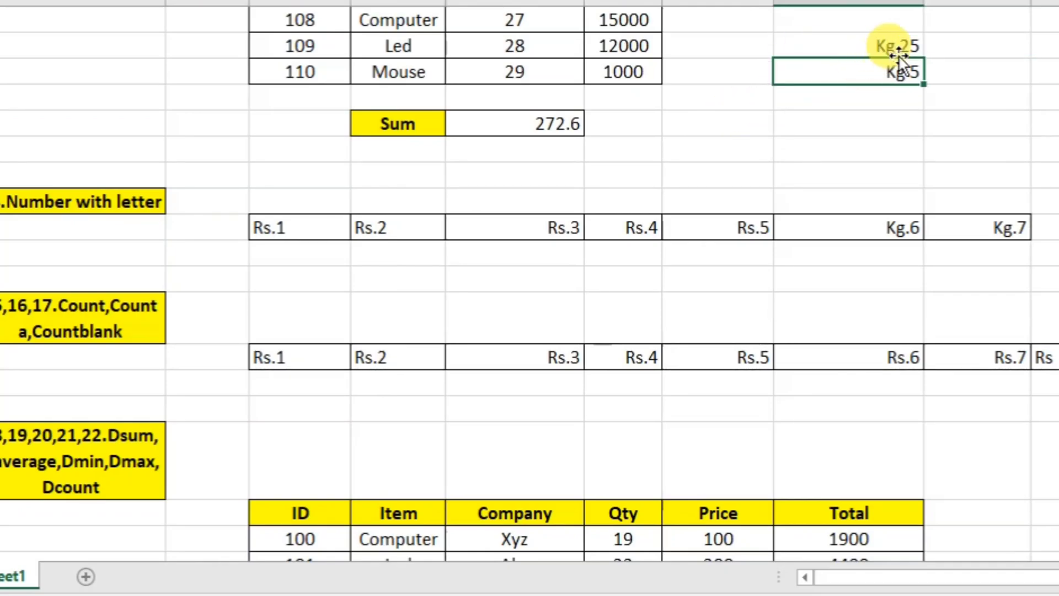
Change the custom number format of cell I119 to "Kg."#, replacing the space with a period.
{"action": "left_click", "coordinate": [883, 48]}
{"action": "right_click", "coordinate": [877, 51]}
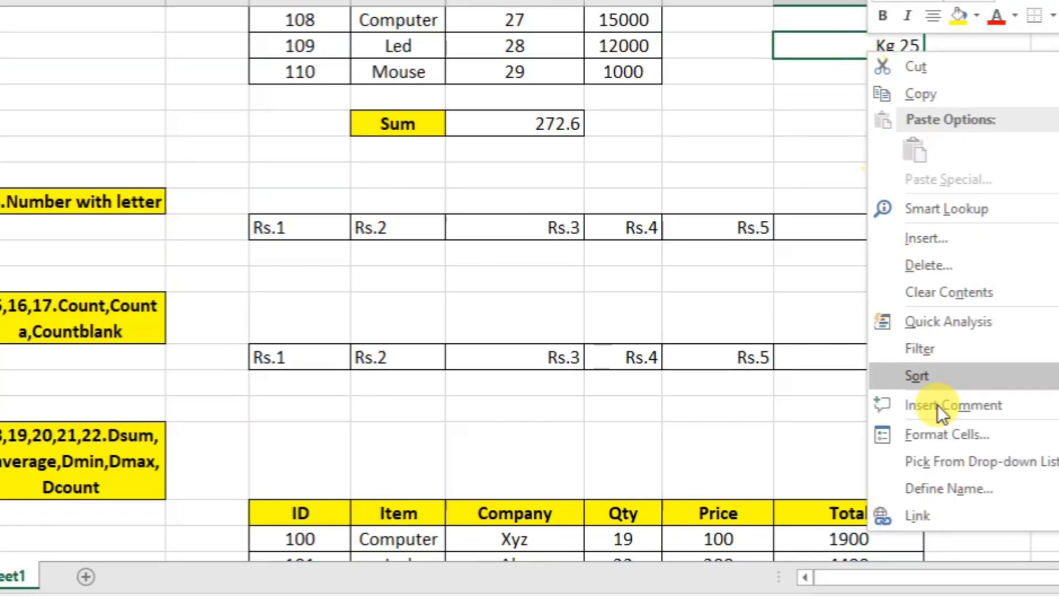
{"action": "left_click", "coordinate": [952, 441]}
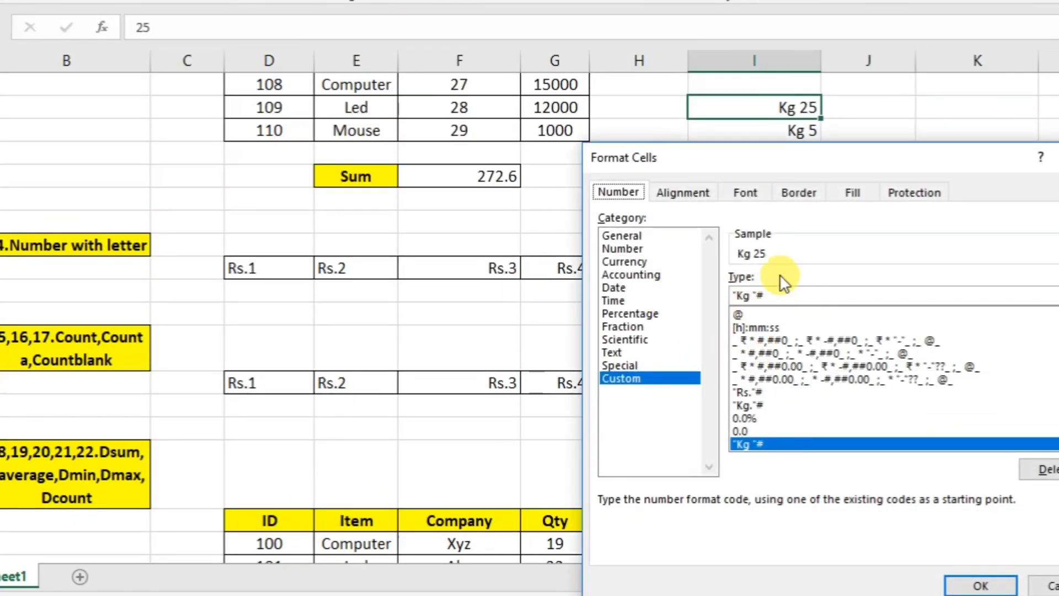
{"action": "left_click", "coordinate": [750, 294]}
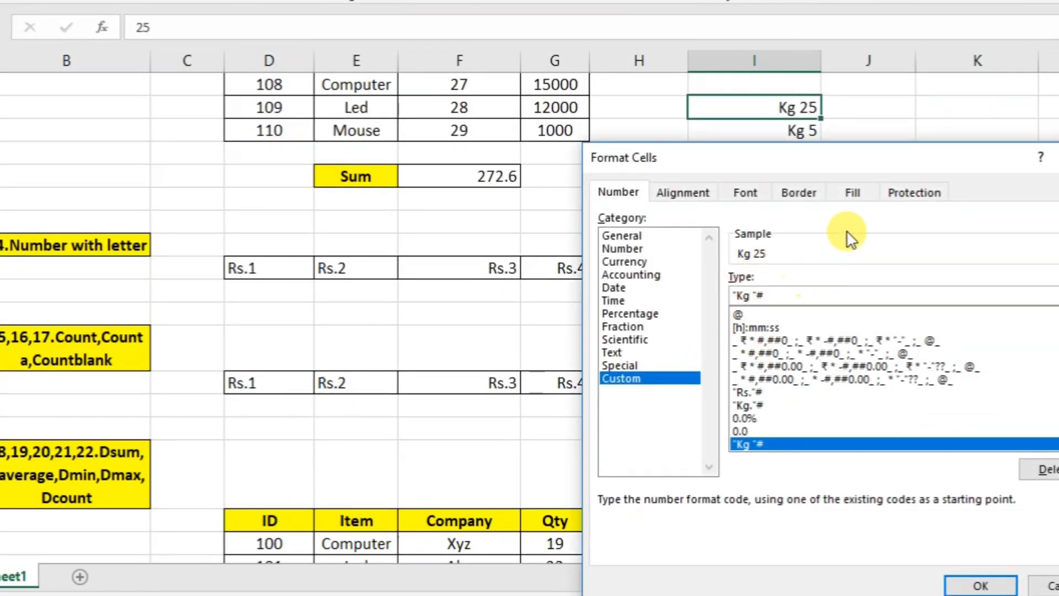
{"action": "key", "text": "BackSpace"}
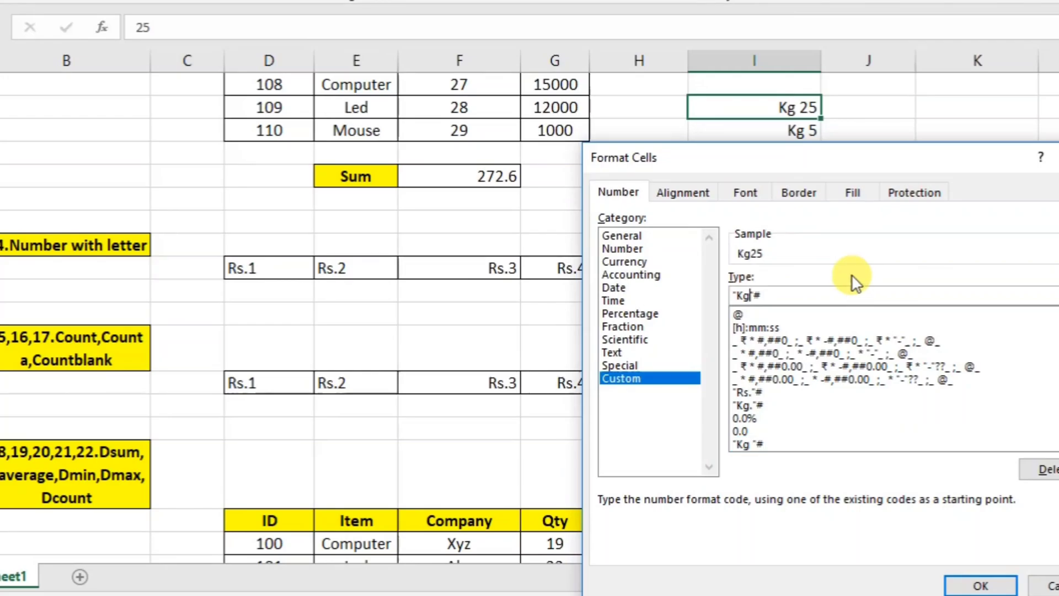
{"action": "type", "text": "."}
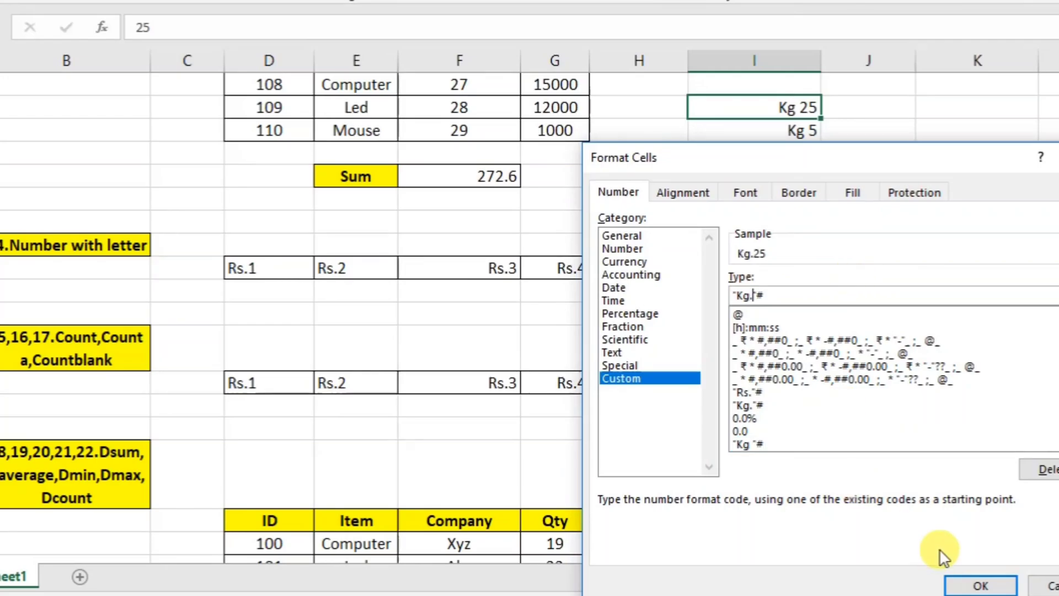
{"action": "left_click", "coordinate": [975, 583]}
Fill cell I119 down into I120 with its format, and set the value of I120 to 56.
{"action": "left_click", "coordinate": [770, 149]}
{"action": "left_click", "coordinate": [798, 109]}
{"action": "left_click_drag", "start_coordinate": [820, 119], "coordinate": [810, 134]}
{"action": "left_click", "coordinate": [750, 158]}
{"action": "left_click", "coordinate": [797, 133]}
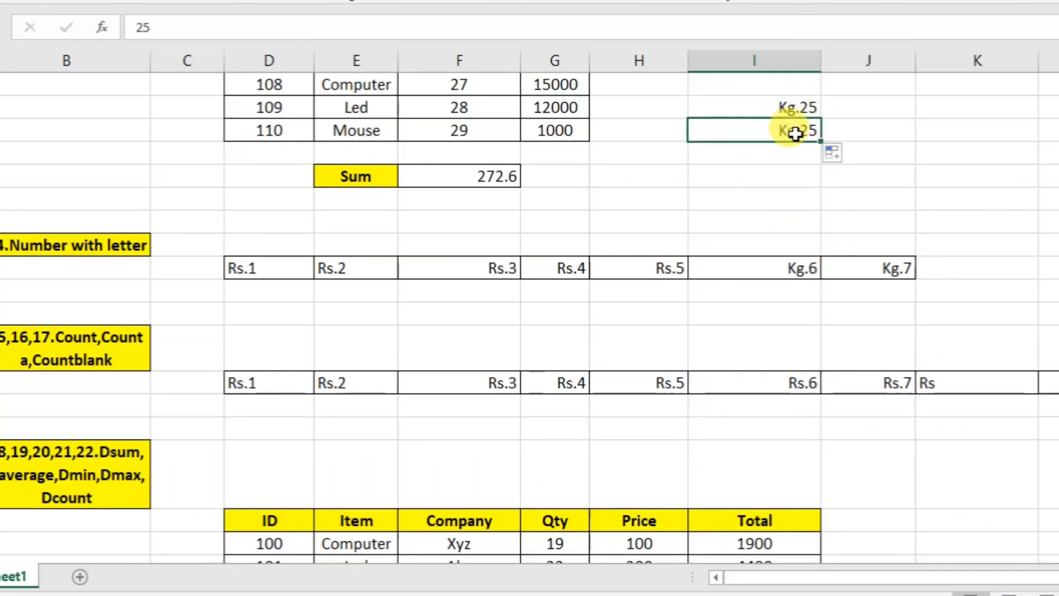
{"action": "double_click", "coordinate": [797, 132]}
{"action": "type", "text": "56"}
{"action": "key", "text": "Return"}
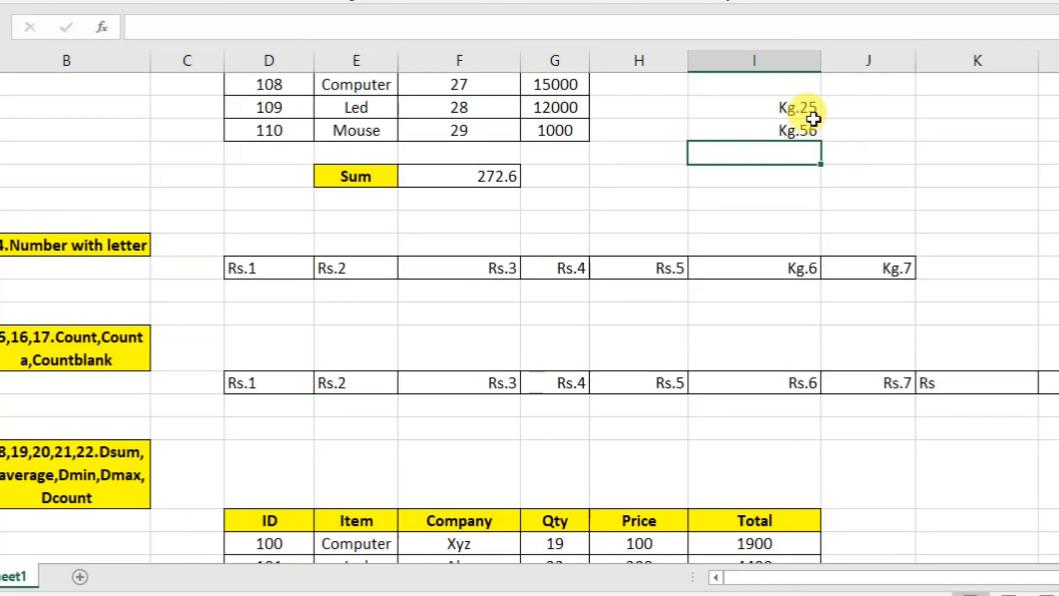
Add a SUM formula in cell K121 that totals the Kg. values in I119:I120.
{"action": "left_click_drag", "start_coordinate": [804, 106], "coordinate": [803, 132]}
{"action": "left_click", "coordinate": [1000, 155]}
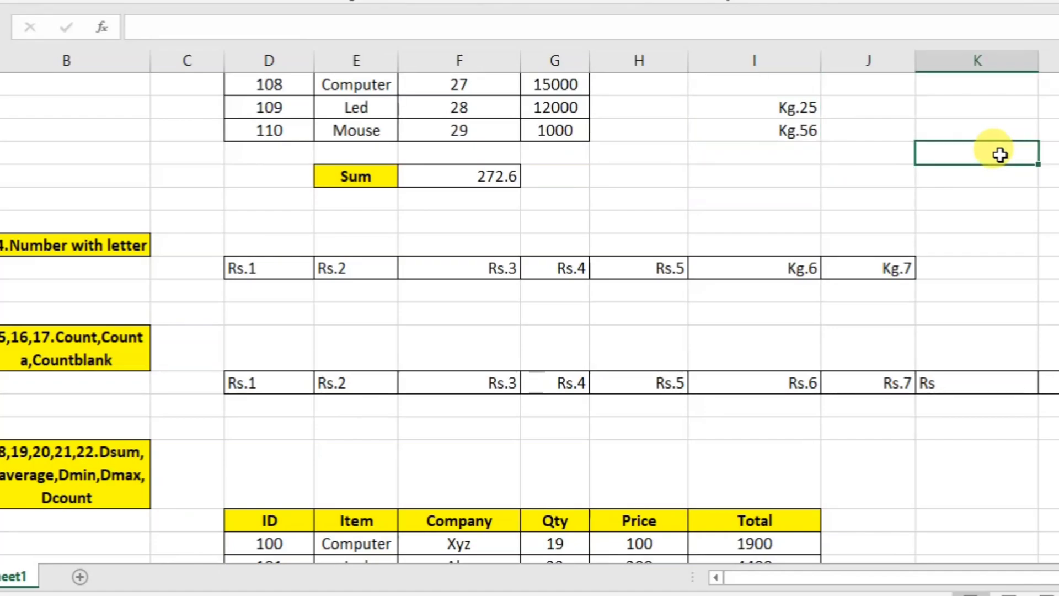
{"action": "type", "text": "=sum("}
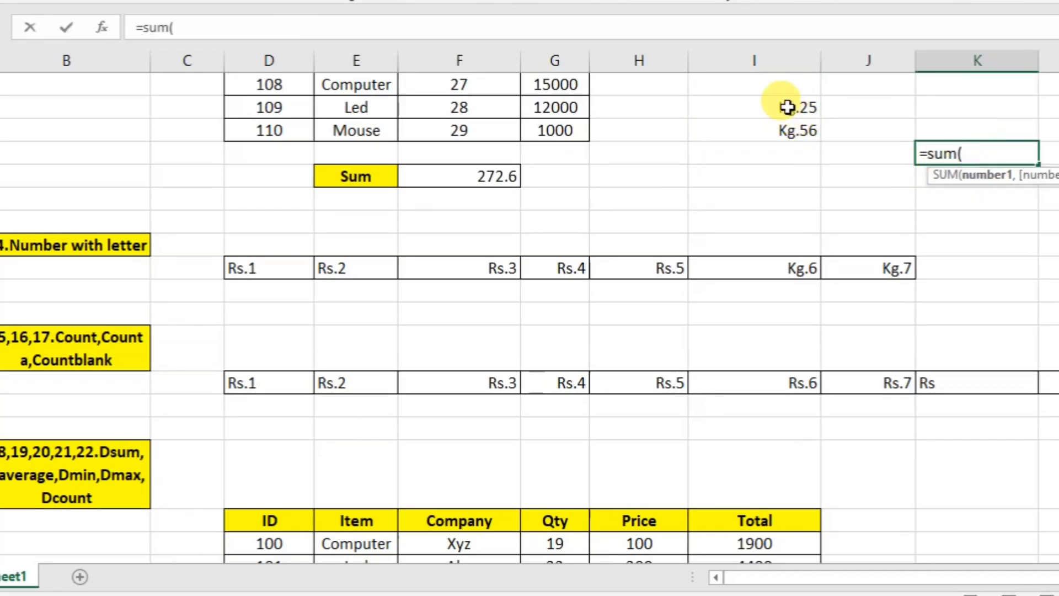
{"action": "left_click_drag", "start_coordinate": [787, 106], "coordinate": [784, 127]}
{"action": "key", "text": "Return"}
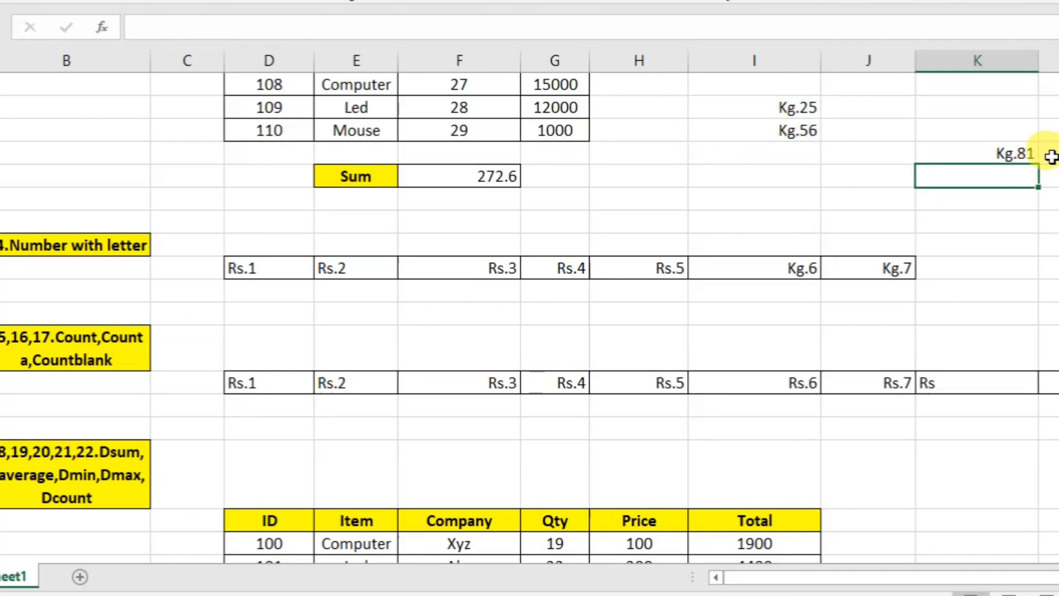
{"action": "left_click", "coordinate": [1009, 155]}
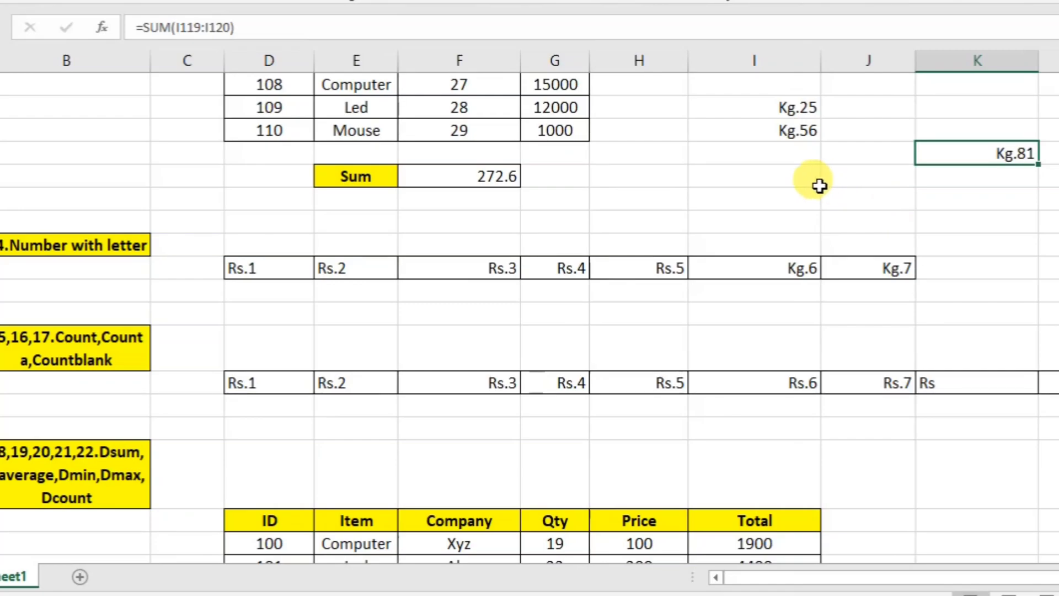
Clear everything from cells I119:I124 and delete the SUM formula in K121.
{"action": "left_click_drag", "start_coordinate": [764, 111], "coordinate": [756, 224]}
{"action": "left_click", "coordinate": [1027, 2]}
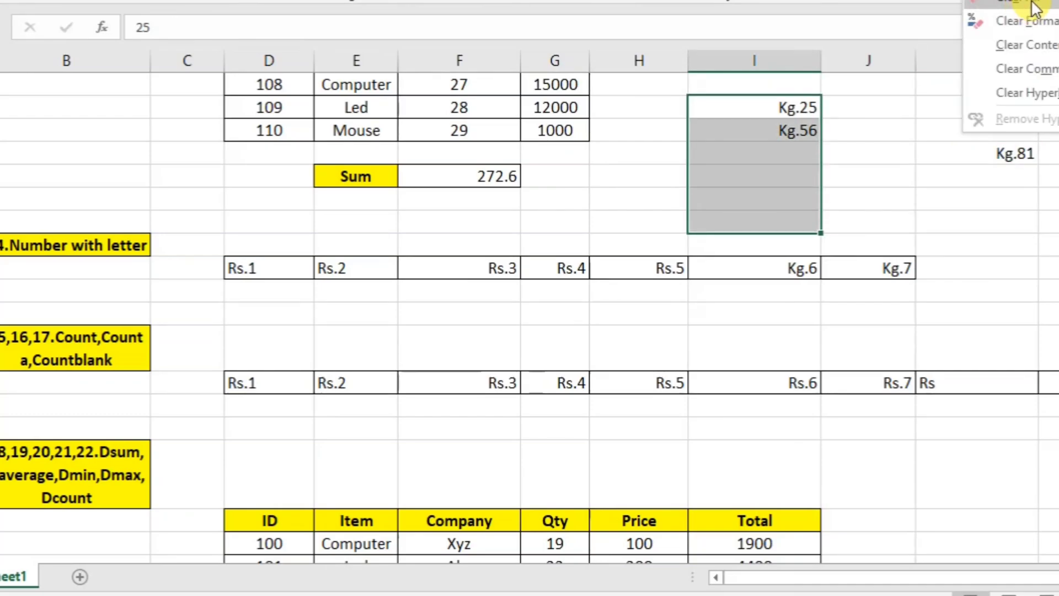
{"action": "left_click", "coordinate": [1030, 2]}
{"action": "left_click", "coordinate": [745, 128]}
{"action": "left_click", "coordinate": [969, 147]}
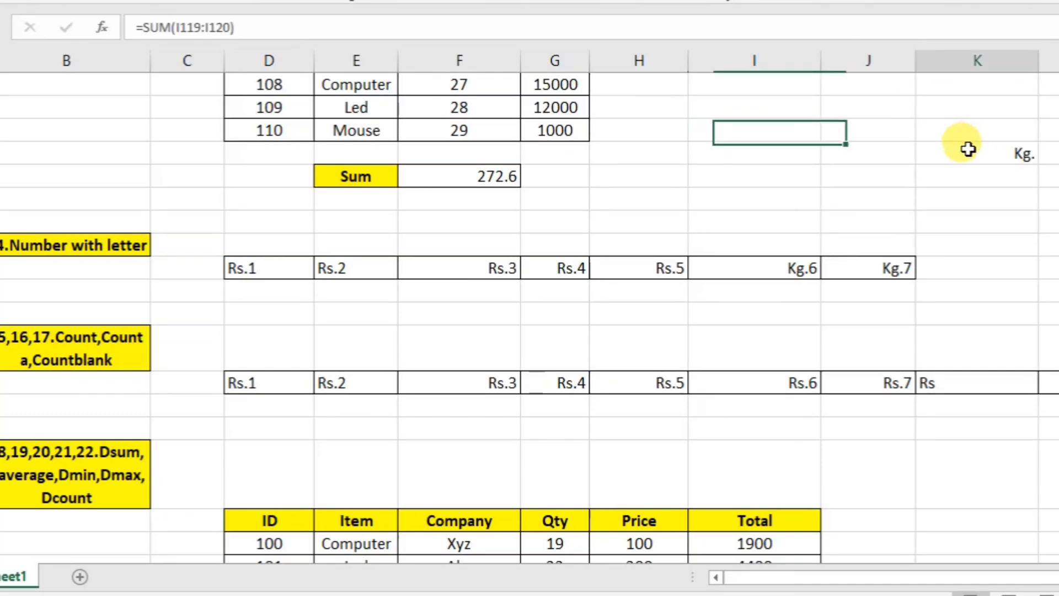
{"action": "key", "text": "Delete"}
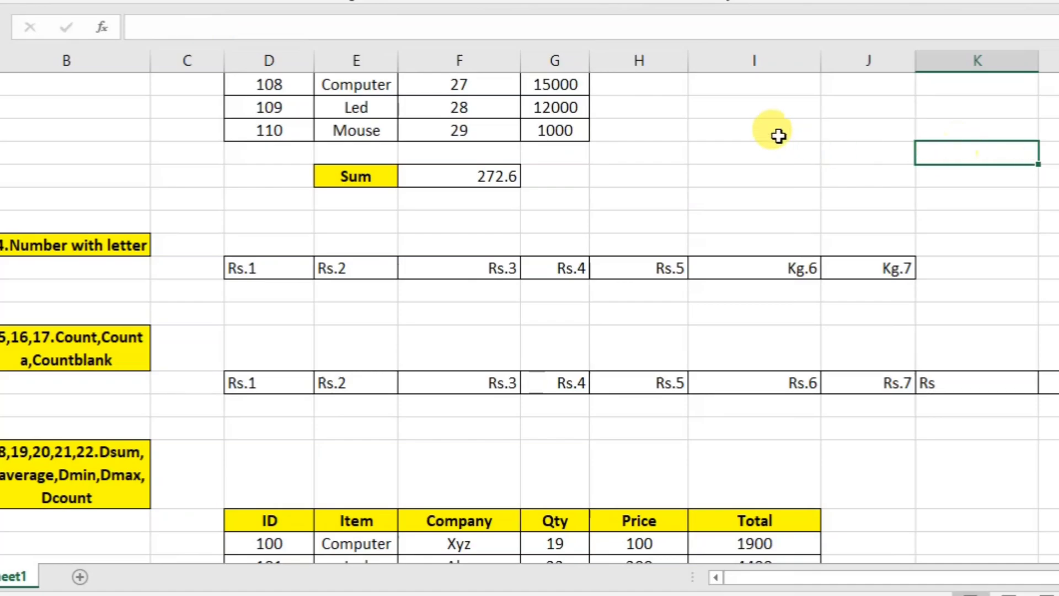
Apply the custom number format #".Kg" to cells I120:I123 so the unit follows the number.
{"action": "left_click", "coordinate": [765, 135]}
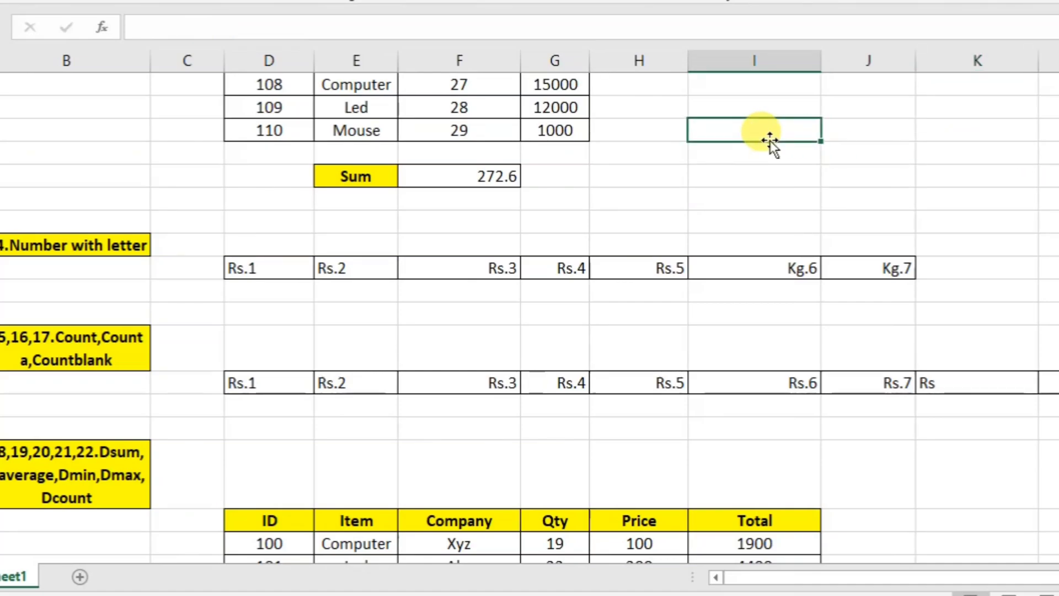
{"action": "left_click_drag", "start_coordinate": [769, 130], "coordinate": [755, 194]}
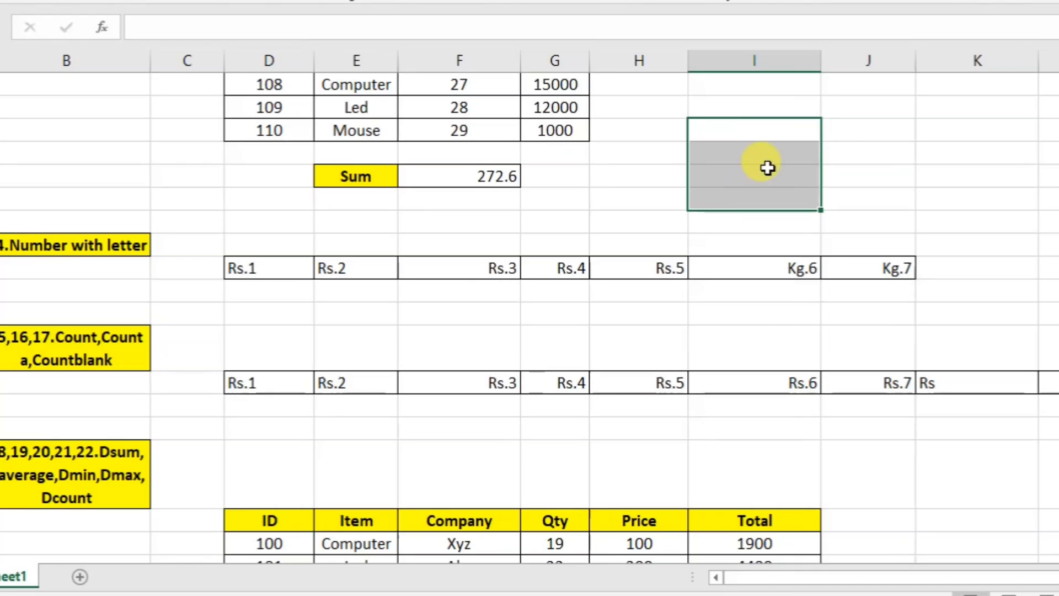
{"action": "right_click", "coordinate": [752, 140]}
{"action": "left_click", "coordinate": [829, 479]}
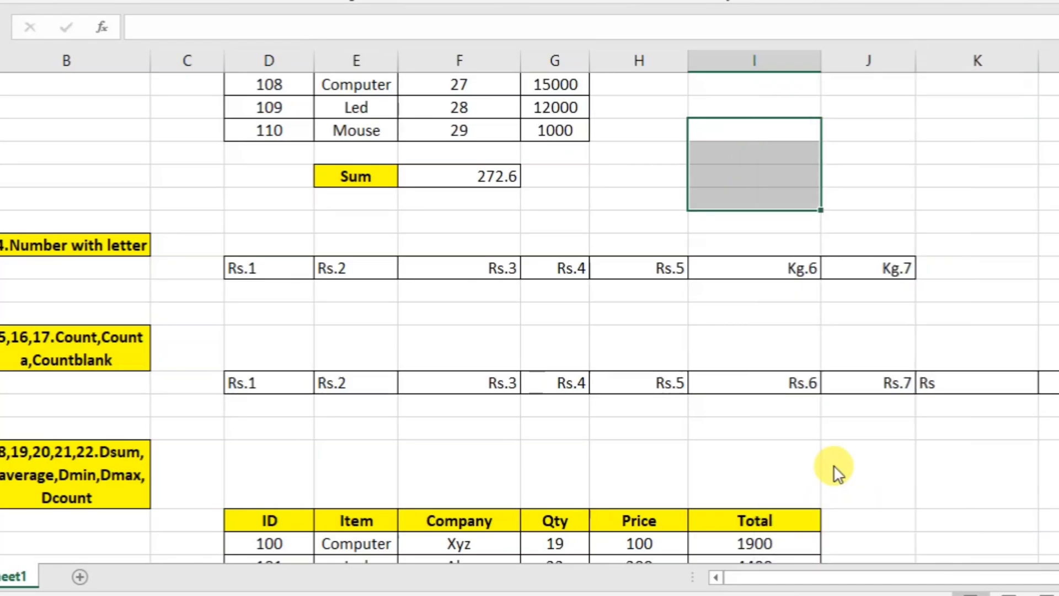
{"action": "left_click", "coordinate": [606, 378]}
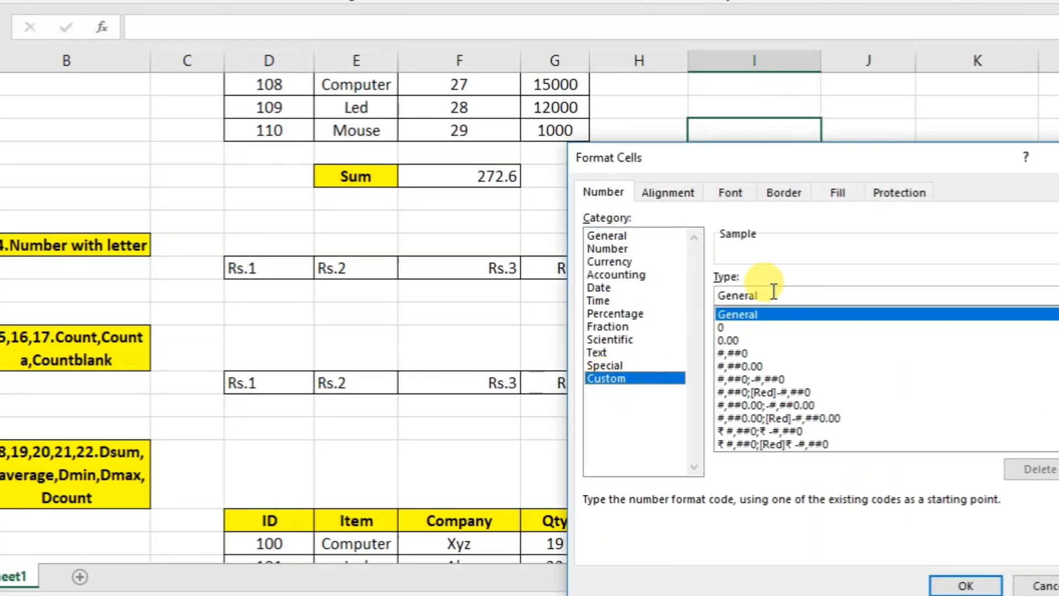
{"action": "key", "text": "BackSpace"}
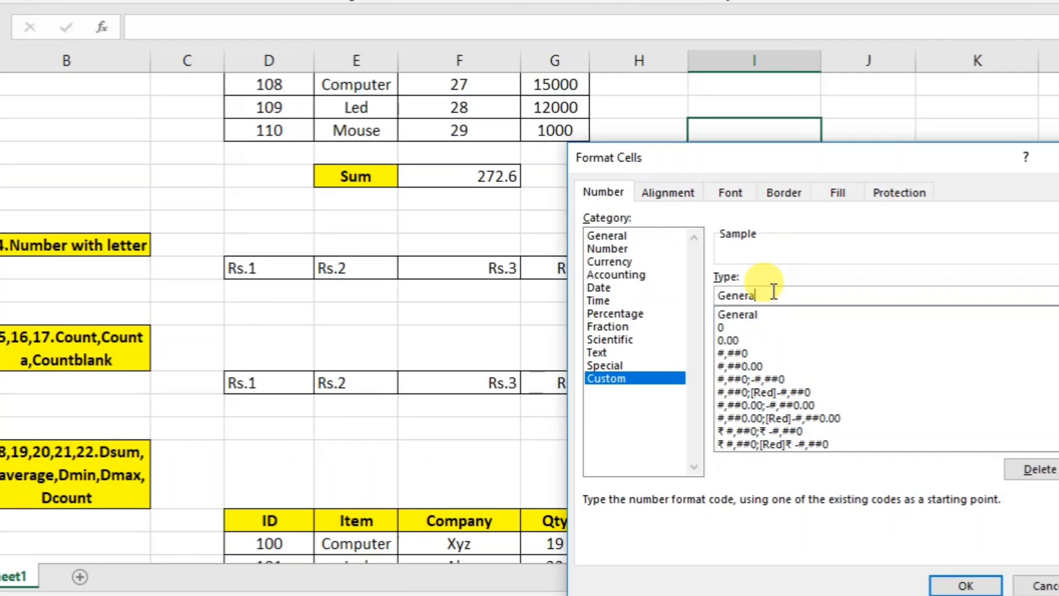
{"action": "left_click_drag", "start_coordinate": [889, 156], "coordinate": [418, 50]}
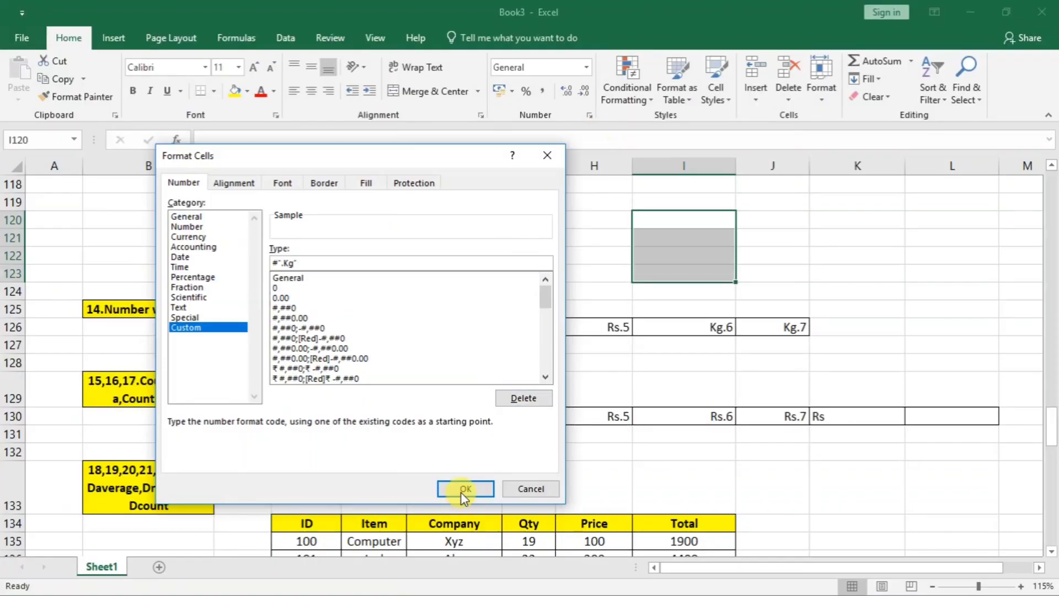
{"action": "left_click", "coordinate": [465, 488]}
Enter 56 in cell I120 and 25 in cell I121.
{"action": "left_click", "coordinate": [705, 225]}
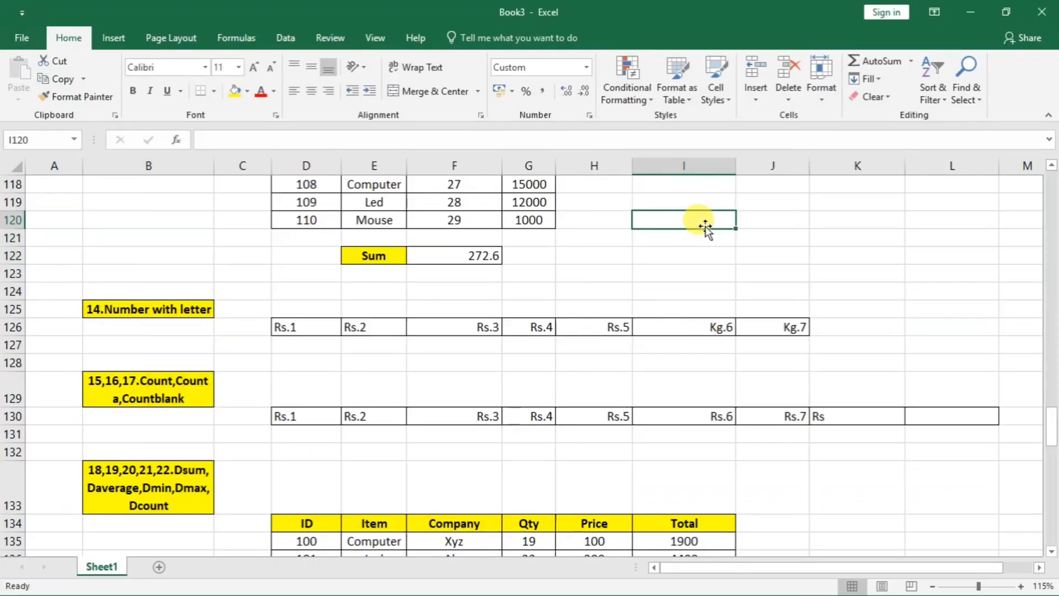
{"action": "type", "text": "56"}
{"action": "key", "text": "Return"}
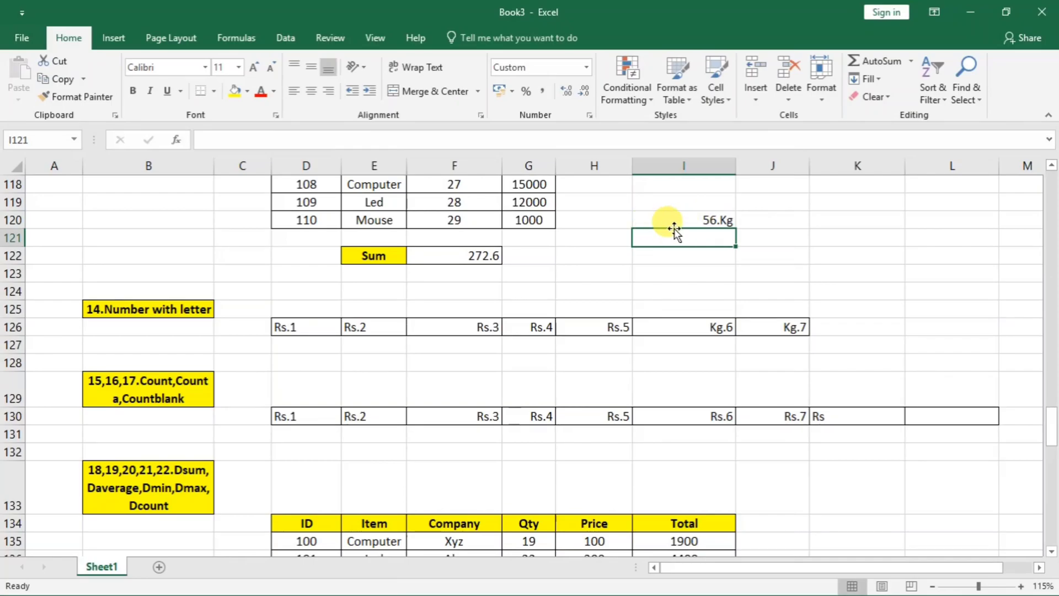
{"action": "type", "text": "25"}
{"action": "key", "text": "Return"}
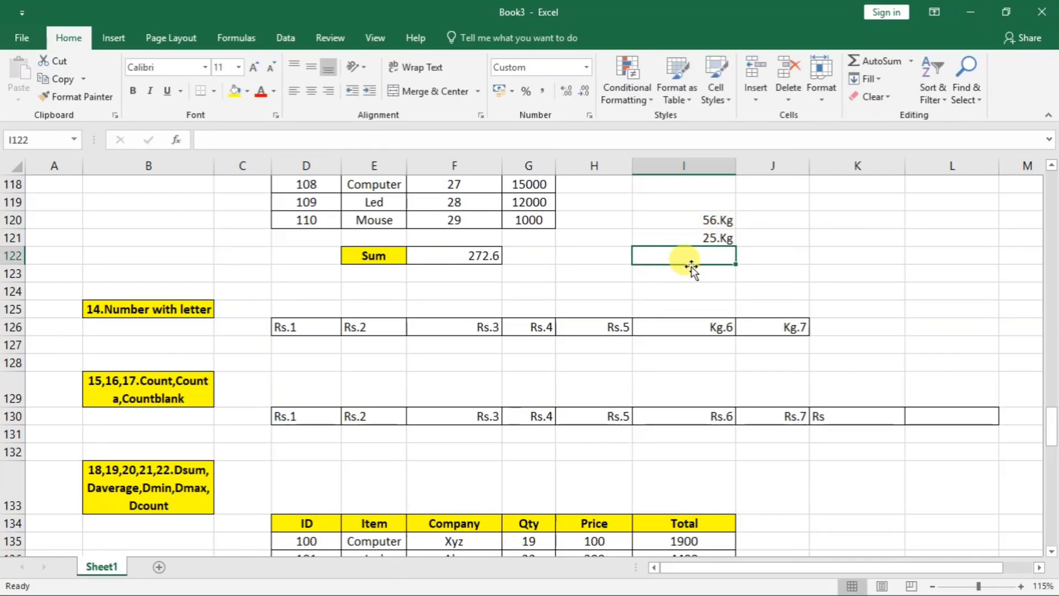
{"action": "left_click", "coordinate": [364, 328]}
{"action": "left_click", "coordinate": [728, 330]}
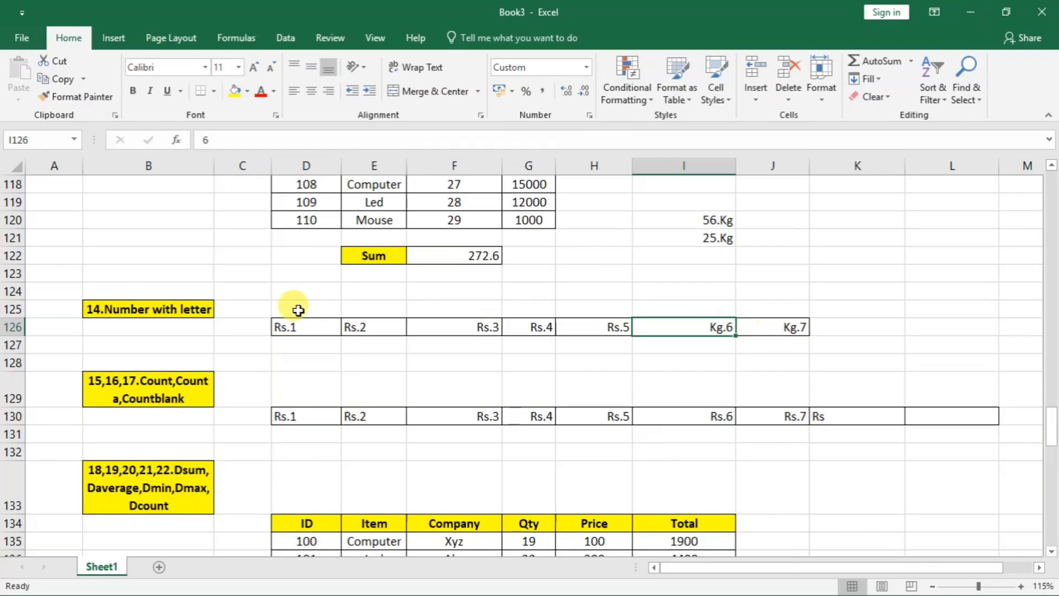
{"action": "left_click", "coordinate": [201, 310]}
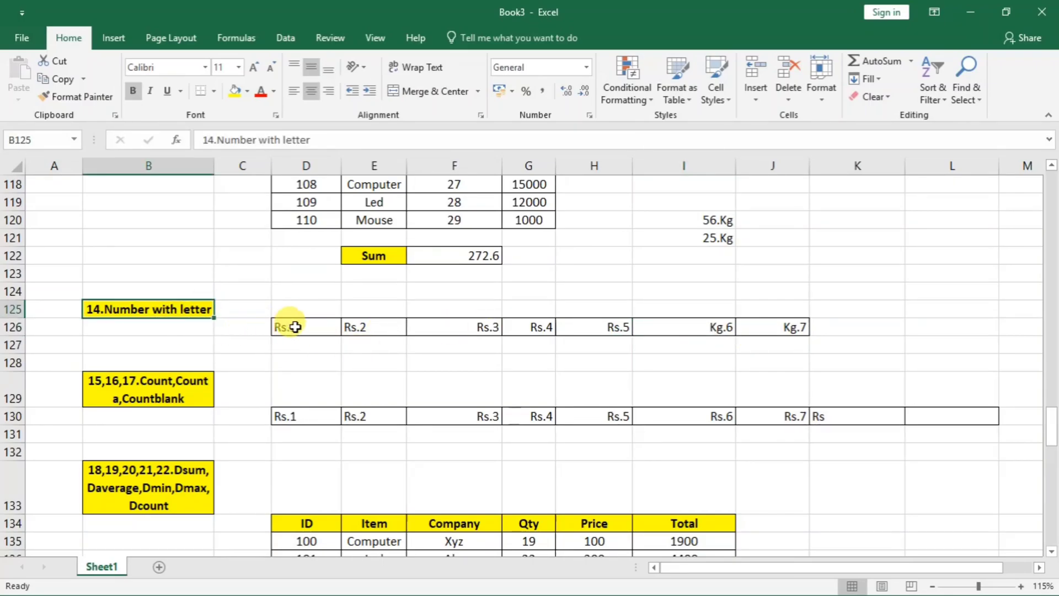
Add a COUNT formula in cell I132 over the range D130:L130 of the Count, Counta, Countblank section.
{"action": "scroll", "coordinate": [295, 327], "scroll_direction": "down", "scroll_amount": 1}
{"action": "scroll", "coordinate": [295, 327], "scroll_direction": "down", "scroll_amount": 1}
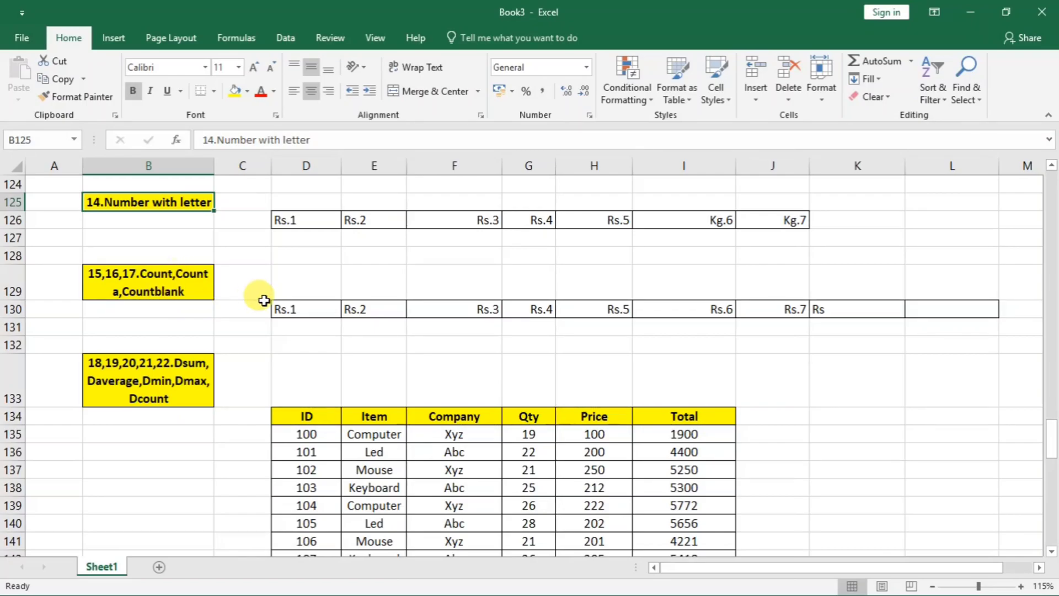
{"action": "left_click_drag", "start_coordinate": [296, 309], "coordinate": [947, 307]}
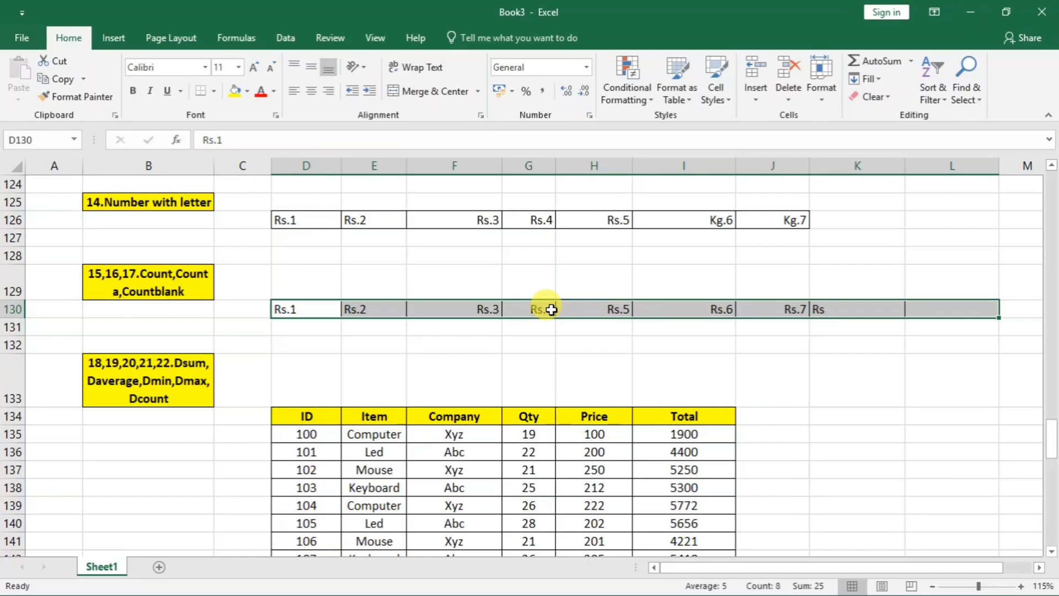
{"action": "left_click", "coordinate": [684, 344]}
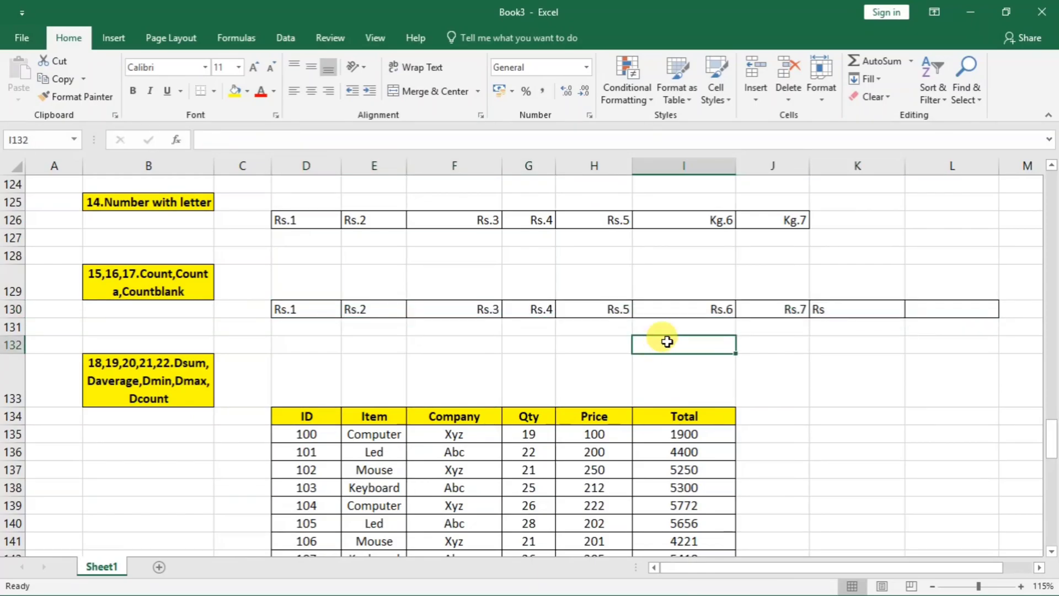
{"action": "type", "text": "=coun"}
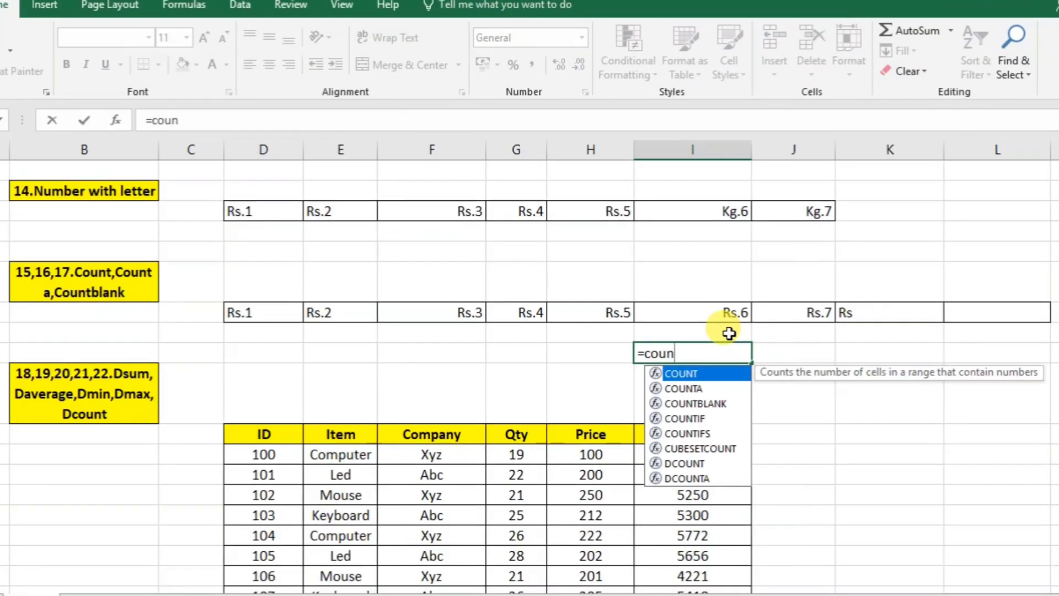
{"action": "key", "text": "Tab"}
{"action": "left_click_drag", "start_coordinate": [235, 313], "coordinate": [967, 309]}
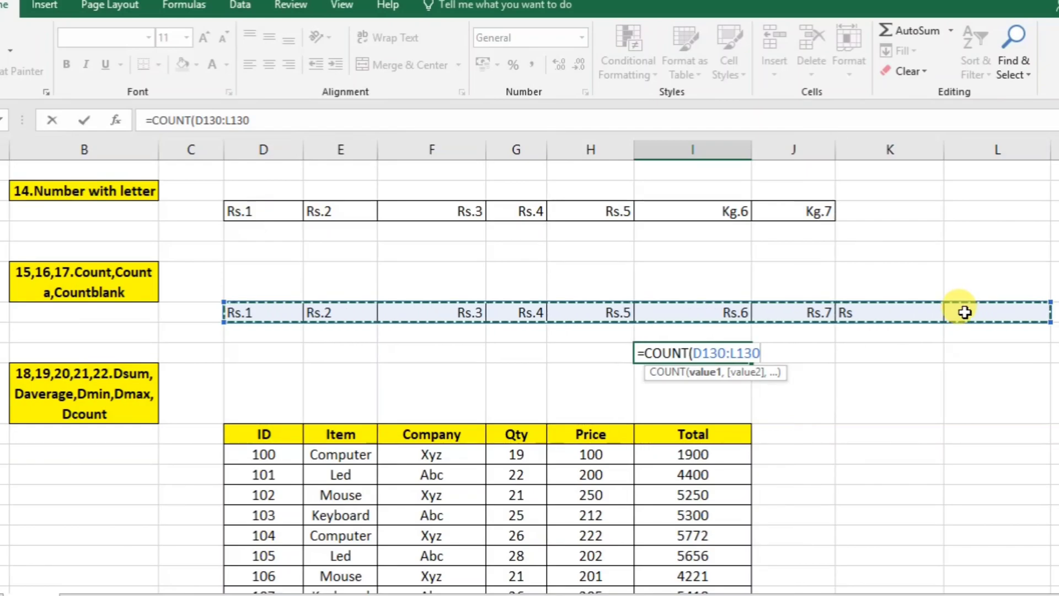
{"action": "key", "text": "Return"}
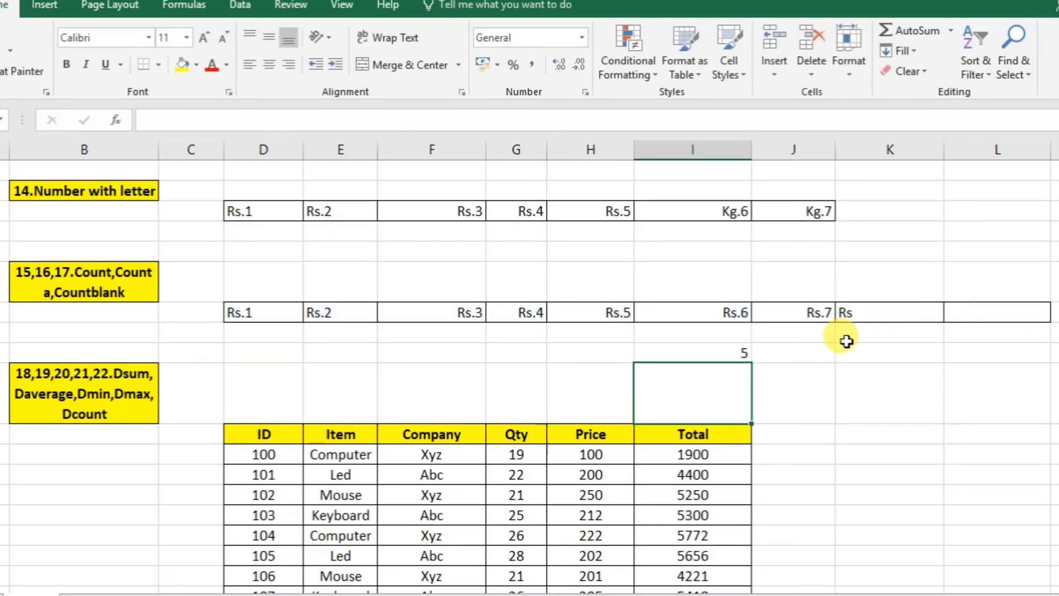
Examine the COUNT formula in I132 and the individual cells of D130:L130 to tell numbers, text and blanks apart.
{"action": "left_click", "coordinate": [723, 353]}
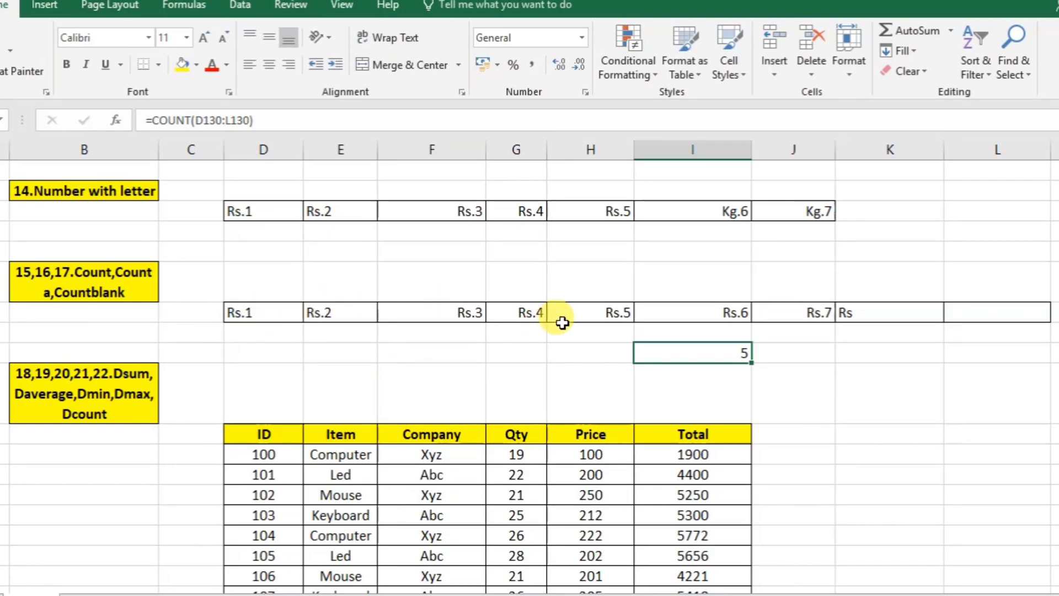
{"action": "left_click", "coordinate": [577, 313]}
{"action": "left_click", "coordinate": [526, 318]}
{"action": "left_click", "coordinate": [437, 312]}
{"action": "left_click", "coordinate": [680, 310]}
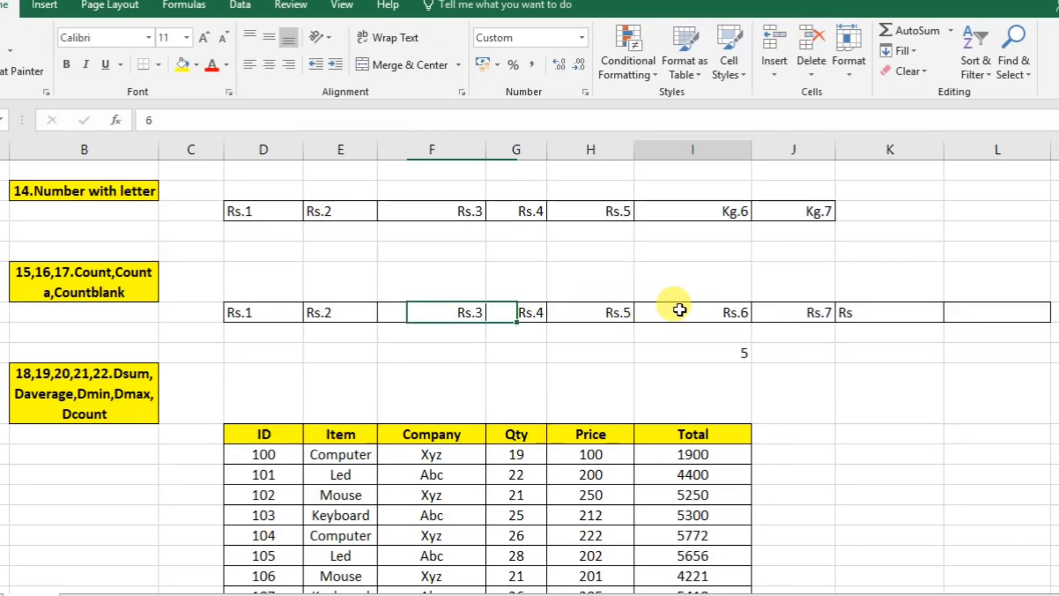
{"action": "left_click", "coordinate": [808, 310]}
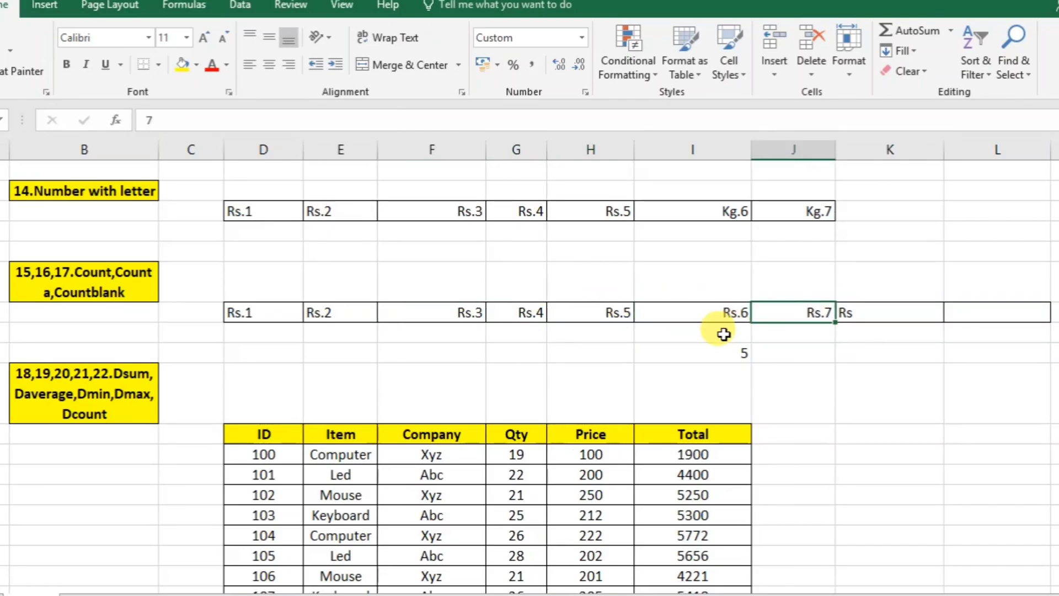
{"action": "left_click", "coordinate": [712, 350]}
{"action": "left_click", "coordinate": [276, 311]}
{"action": "left_click_drag", "start_coordinate": [337, 313], "coordinate": [1010, 326]}
{"action": "left_click_drag", "start_coordinate": [260, 308], "coordinate": [337, 312]}
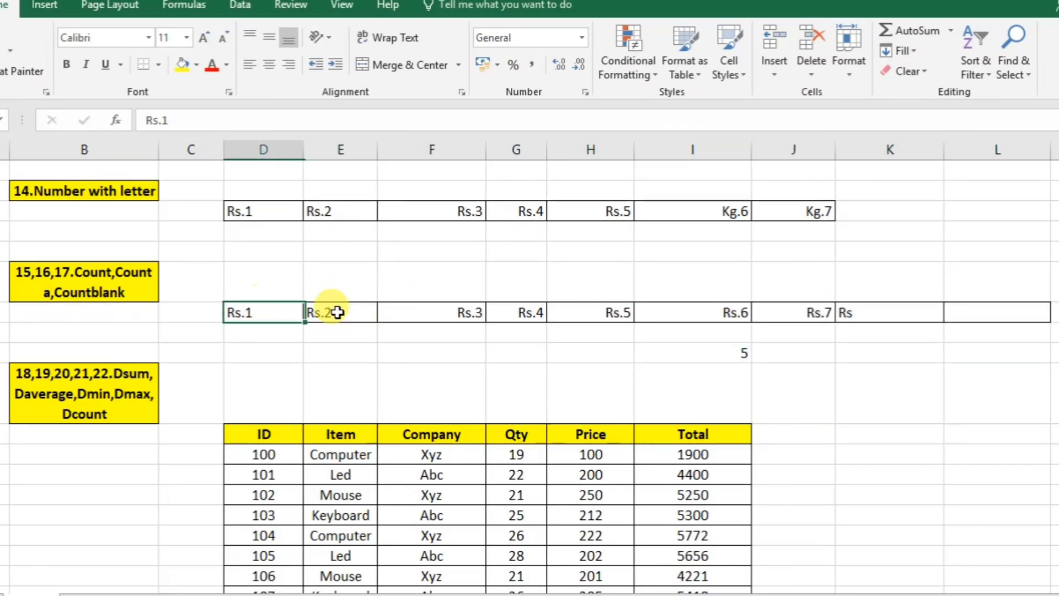
{"action": "left_click", "coordinate": [337, 312]}
{"action": "left_click", "coordinate": [453, 312]}
{"action": "left_click", "coordinate": [552, 313]}
{"action": "left_click", "coordinate": [505, 312]}
{"action": "left_click", "coordinate": [629, 313]}
{"action": "left_click", "coordinate": [679, 315]}
{"action": "left_click", "coordinate": [806, 310]}
{"action": "left_click", "coordinate": [866, 312]}
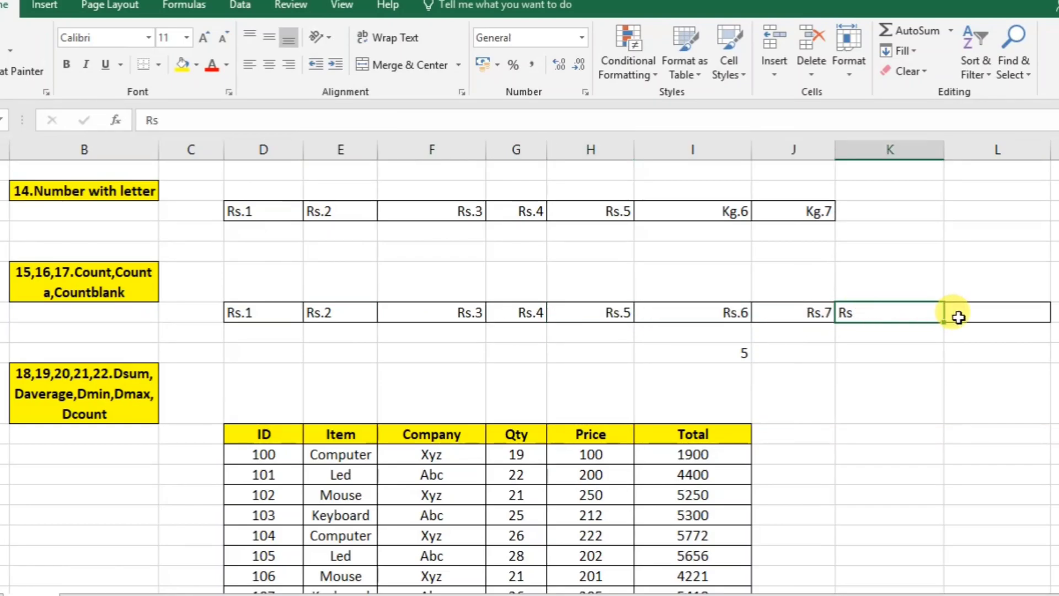
{"action": "left_click", "coordinate": [954, 315]}
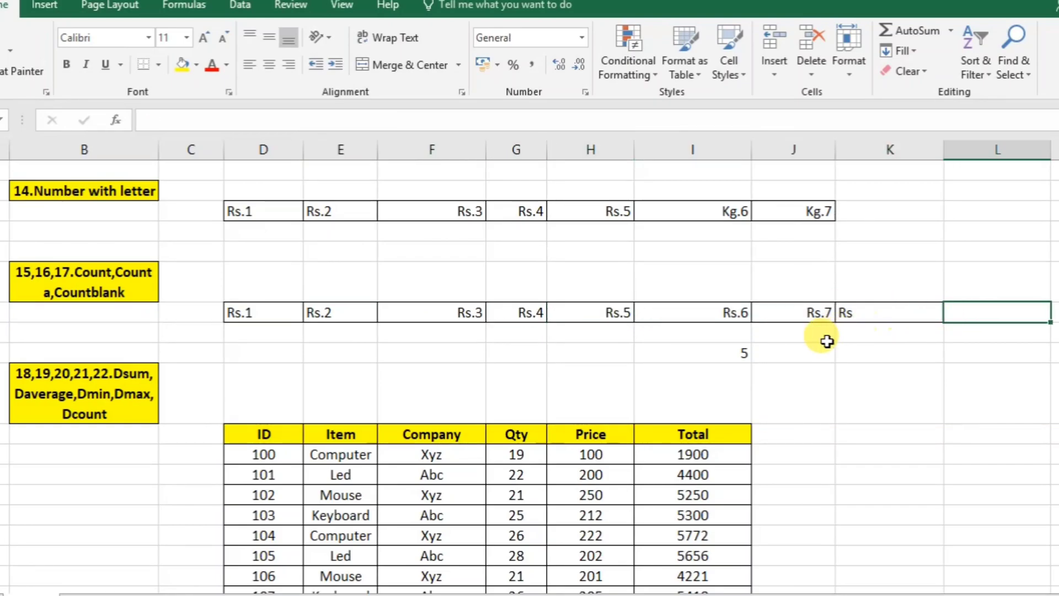
{"action": "left_click", "coordinate": [725, 353]}
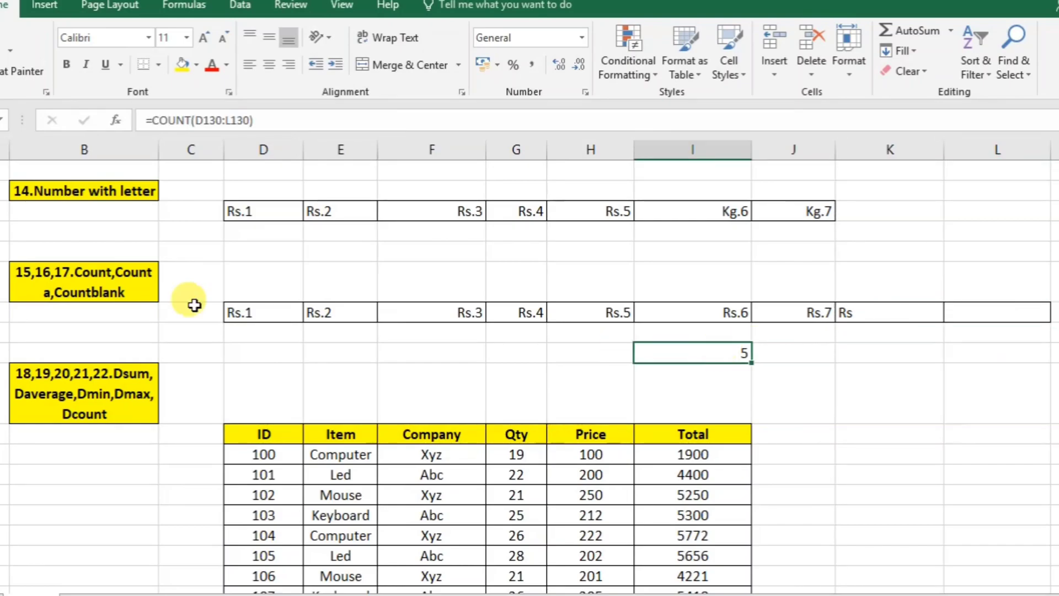
{"action": "left_click", "coordinate": [76, 292]}
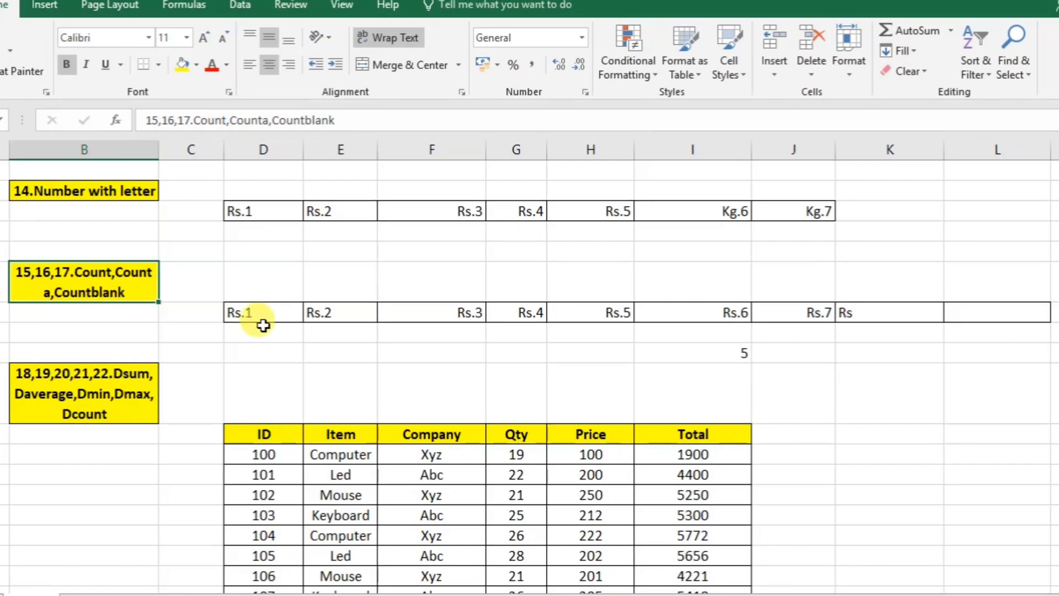
{"action": "left_click", "coordinate": [445, 315]}
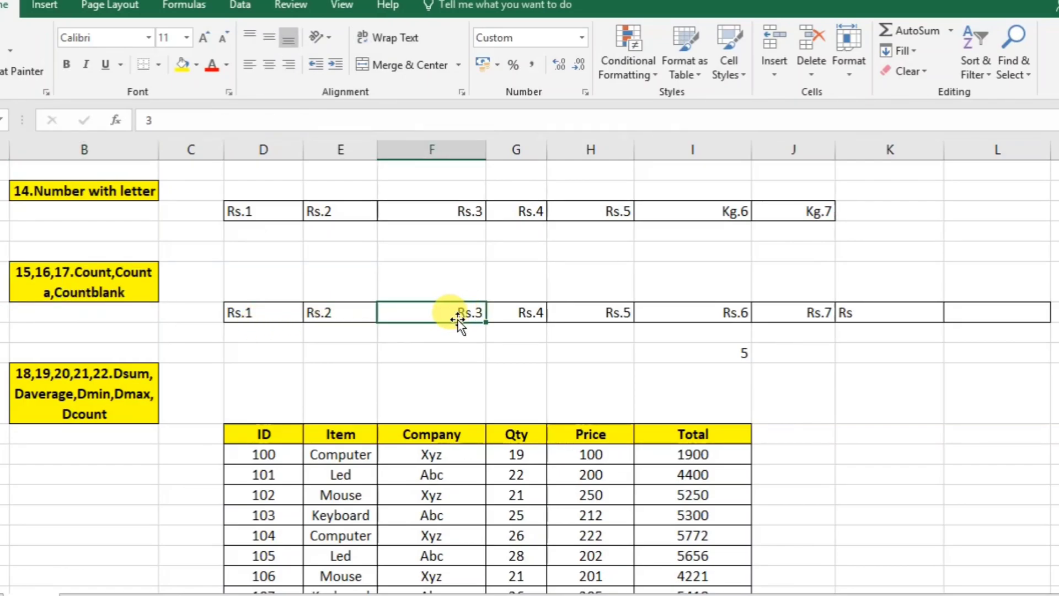
{"action": "left_click", "coordinate": [531, 311]}
{"action": "left_click", "coordinate": [612, 311]}
{"action": "left_click", "coordinate": [712, 313]}
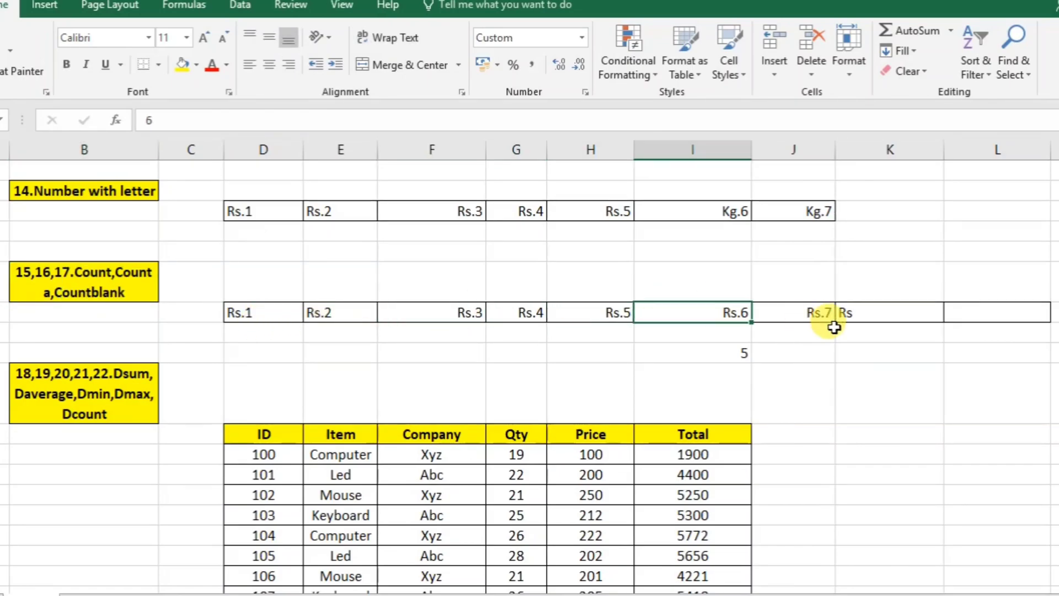
{"action": "left_click", "coordinate": [805, 310]}
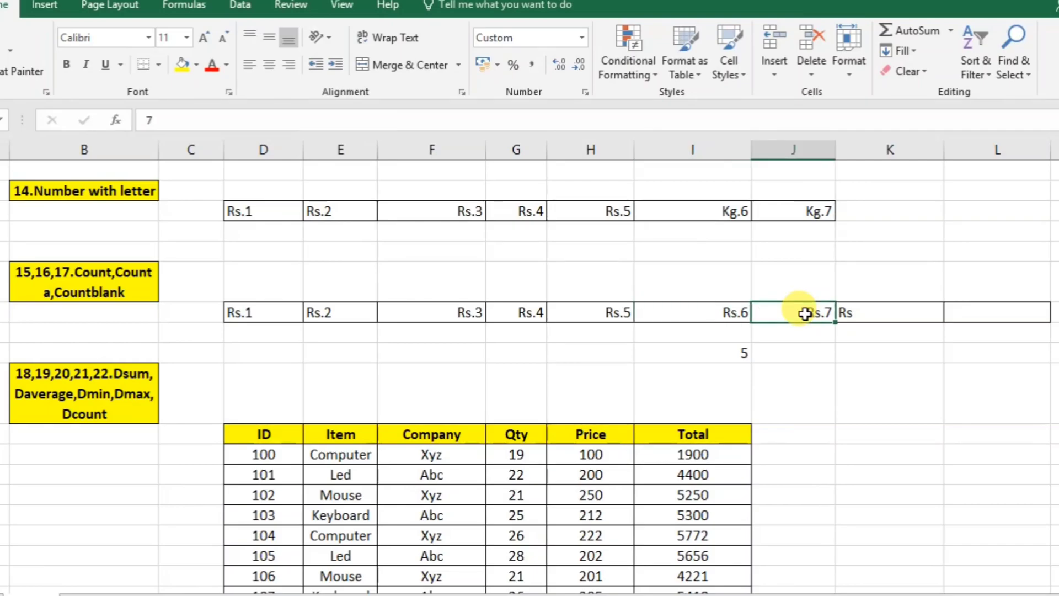
Change the function in cell I132 from COUNT to COUNTA, keeping the range D130:L130.
{"action": "left_click", "coordinate": [710, 352]}
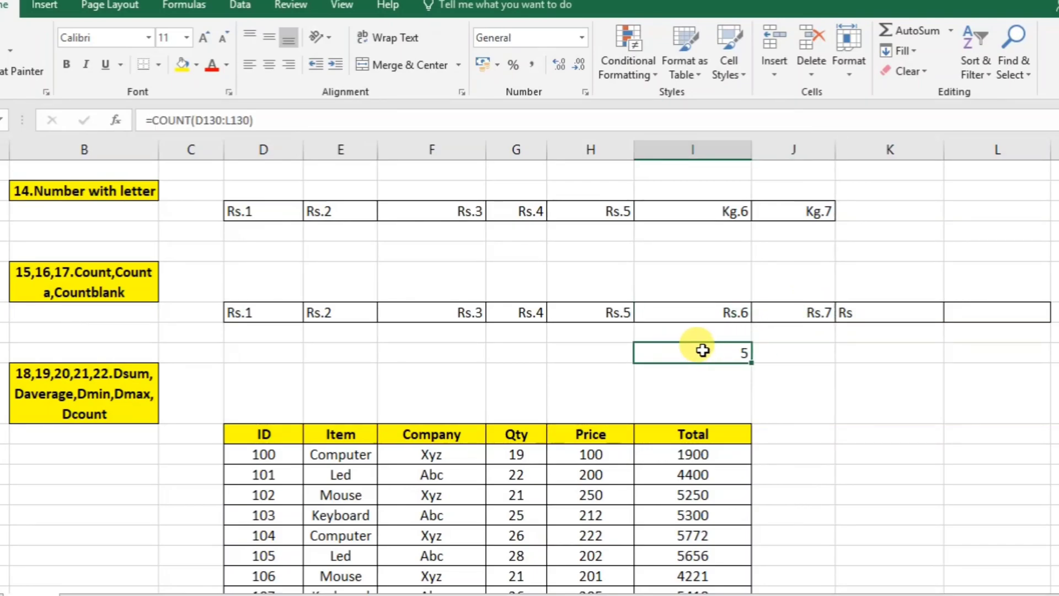
{"action": "double_click", "coordinate": [702, 351]}
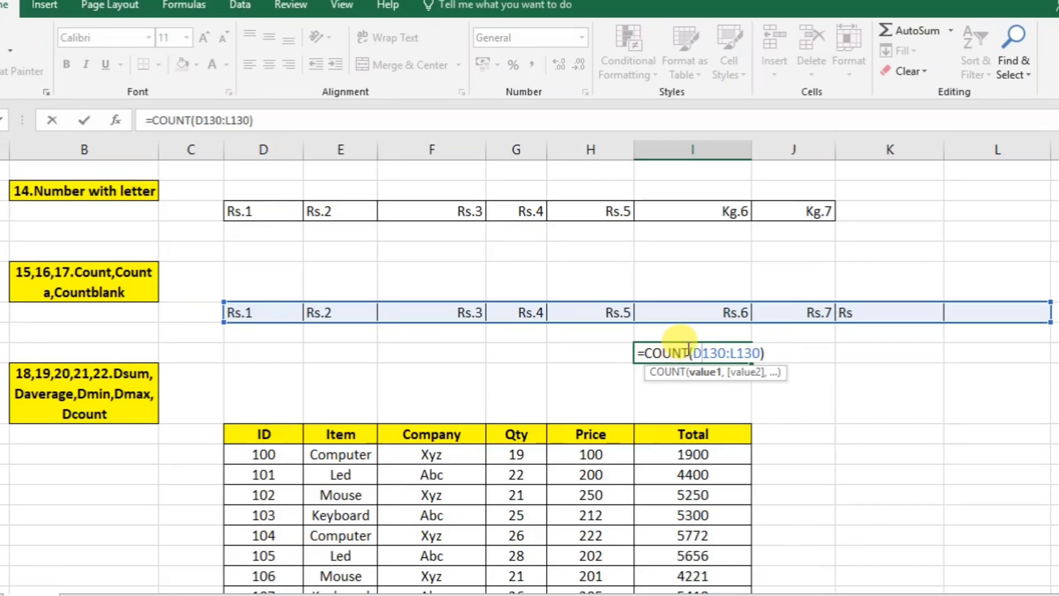
{"action": "type", "text": "a"}
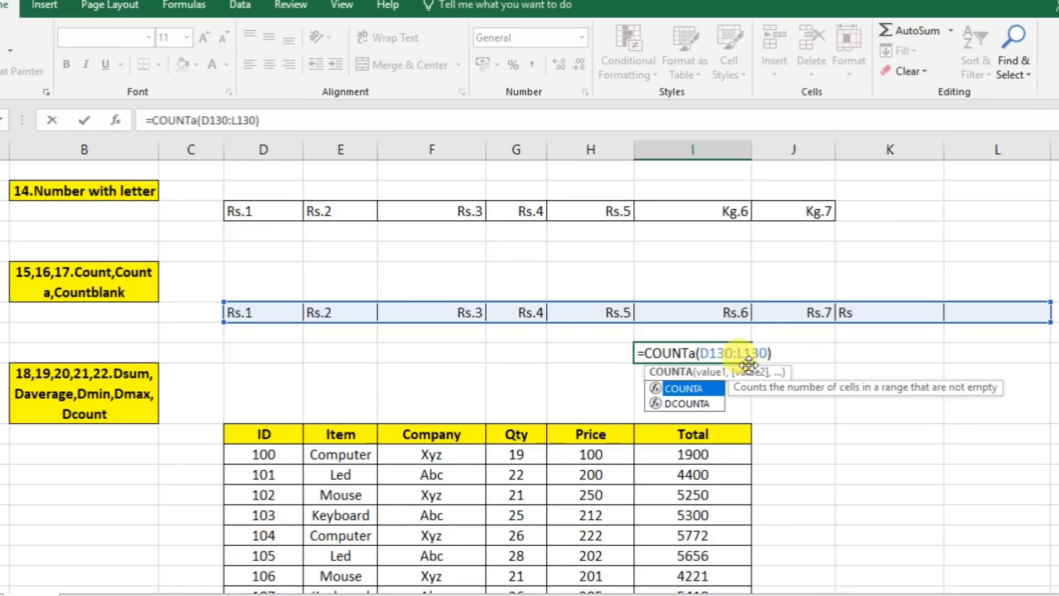
{"action": "key", "text": "BackSpace"}
{"action": "type", "text": "A"}
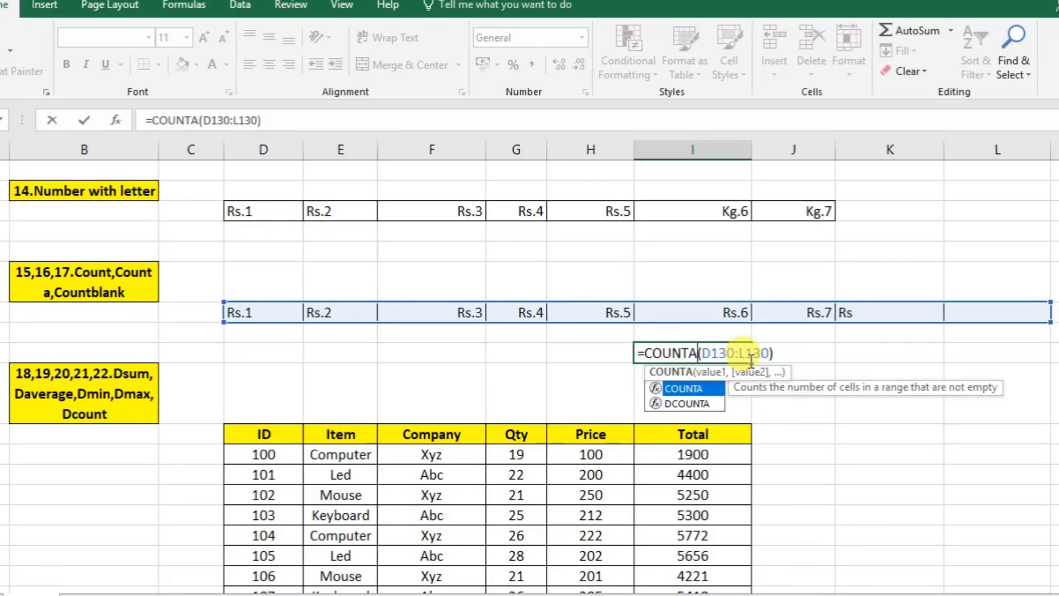
{"action": "key", "text": "Return"}
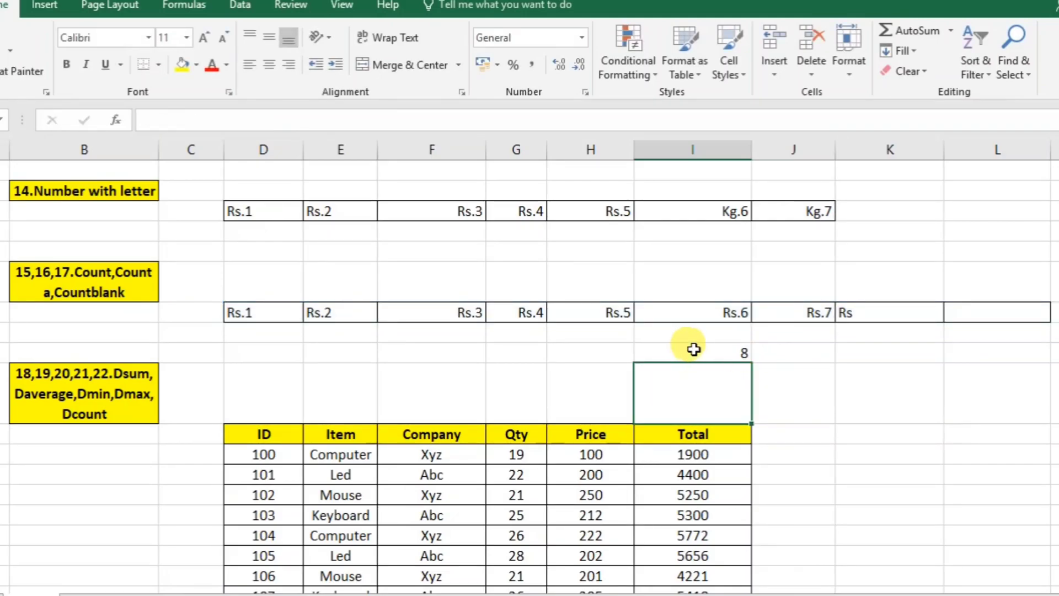
{"action": "left_click", "coordinate": [654, 354]}
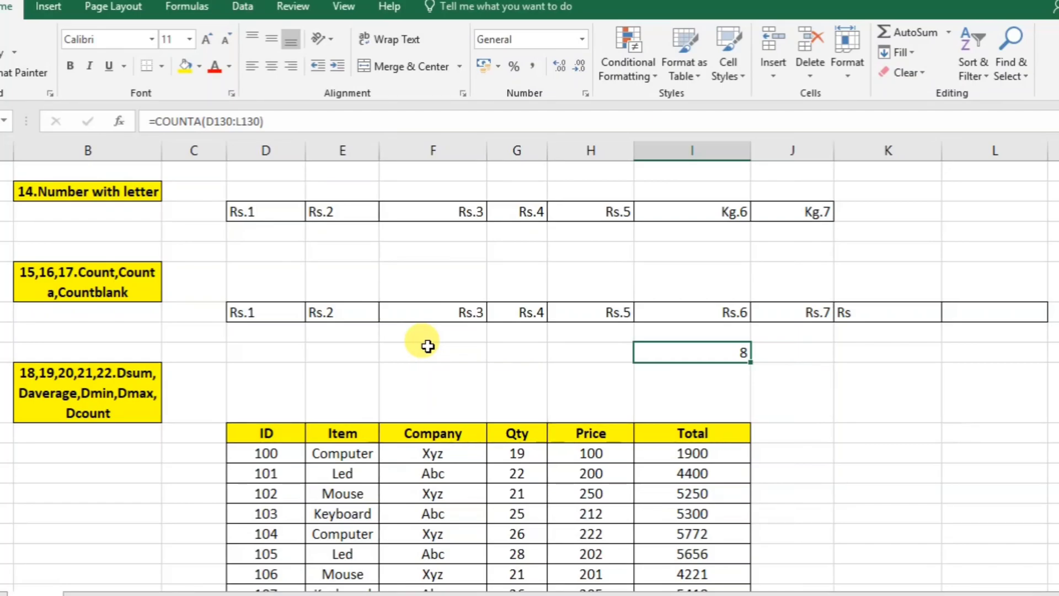
{"action": "left_click", "coordinate": [1003, 315]}
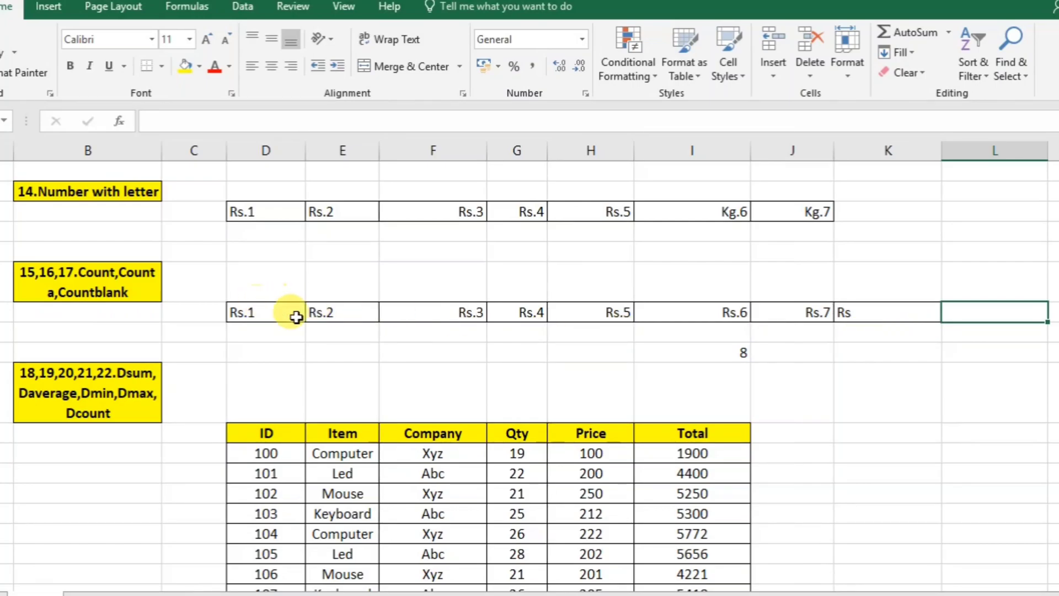
Compare the filled cells D130:K130 with the COUNTA formula in cell I132.
{"action": "left_click_drag", "start_coordinate": [291, 314], "coordinate": [474, 336]}
{"action": "left_click_drag", "start_coordinate": [679, 309], "coordinate": [896, 324]}
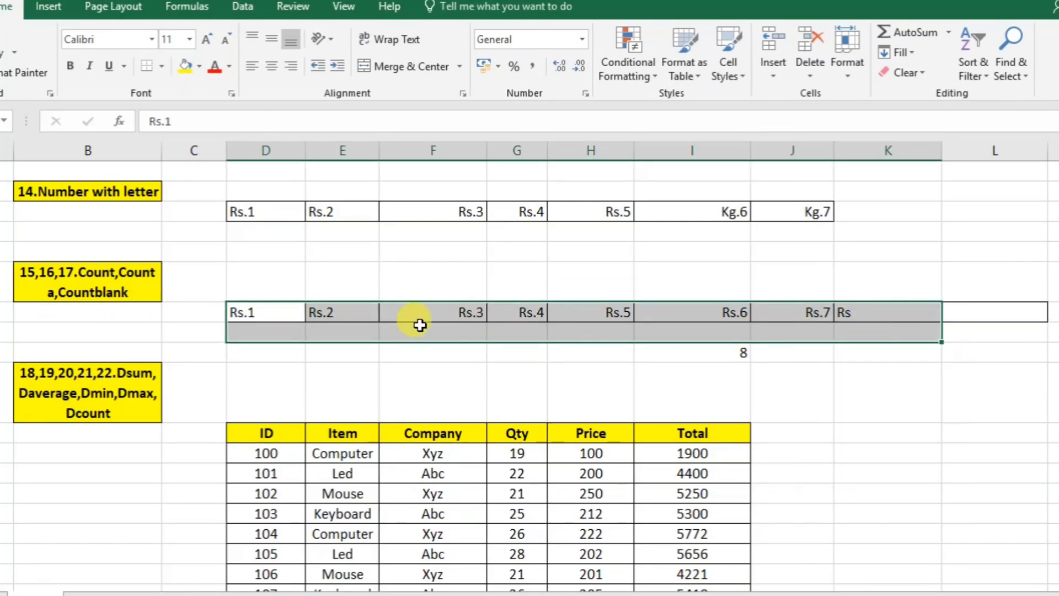
{"action": "left_click_drag", "start_coordinate": [344, 330], "coordinate": [877, 316]}
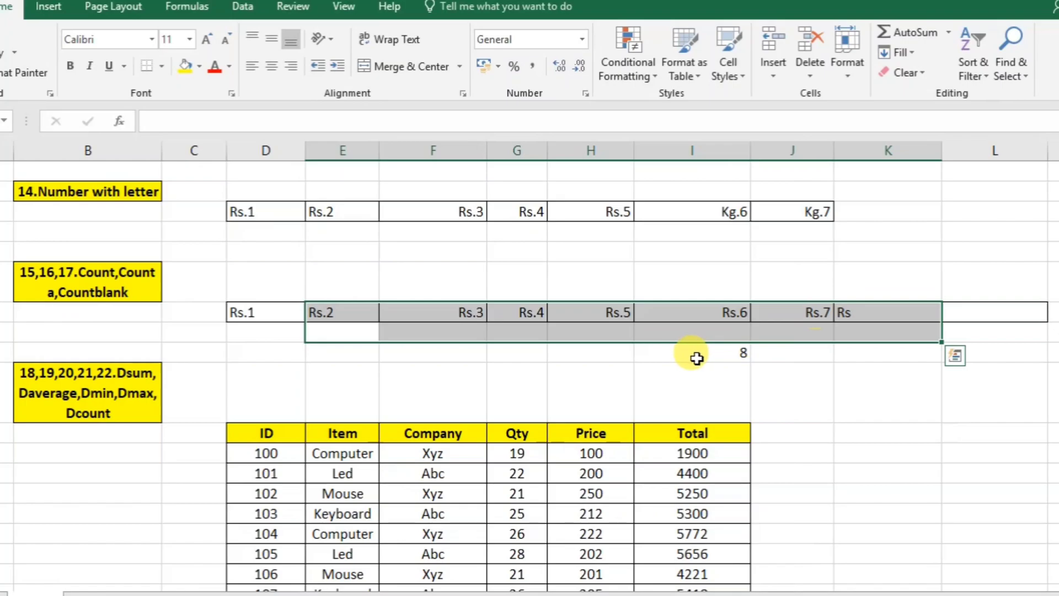
{"action": "left_click", "coordinate": [698, 358]}
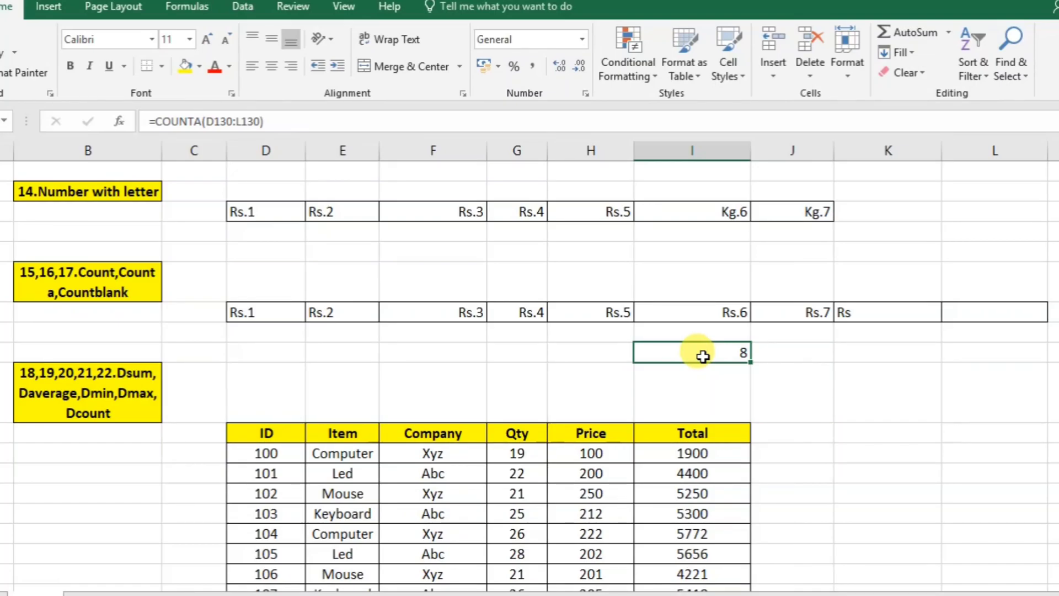
Change the function in cell I132 to COUNTBLANK, keeping the range D130:L130, and check it against the empty cell L130.
{"action": "double_click", "coordinate": [701, 355]}
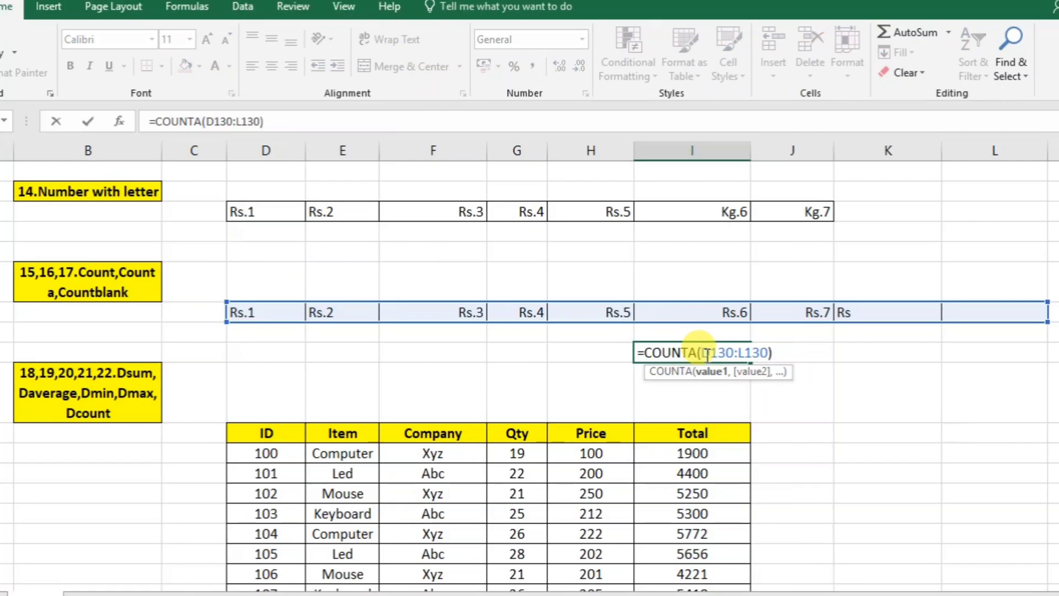
{"action": "left_click", "coordinate": [697, 354]}
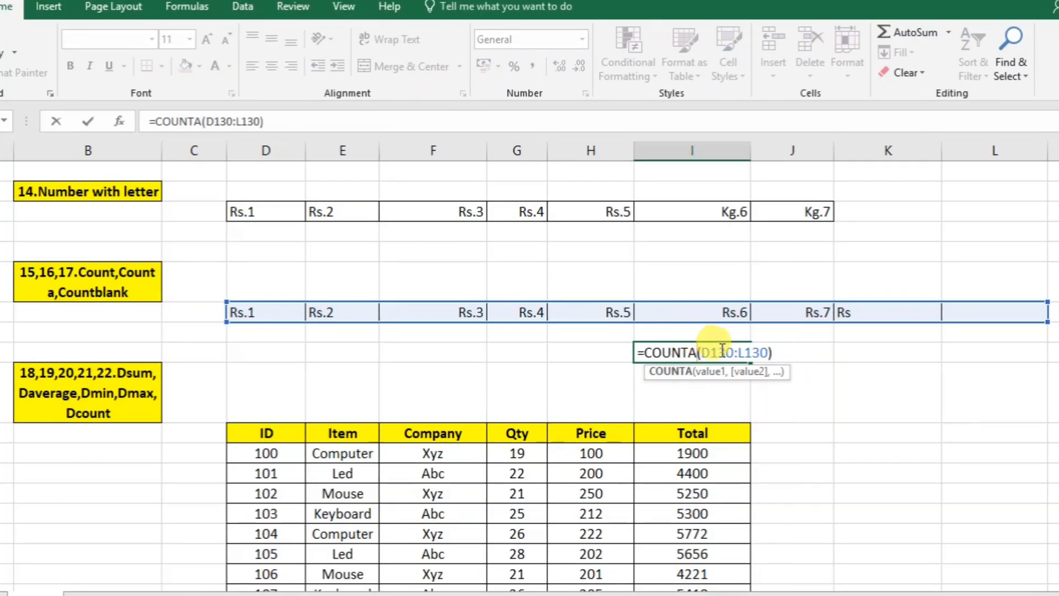
{"action": "key", "text": "BackSpace"}
{"action": "type", "text": "bl"}
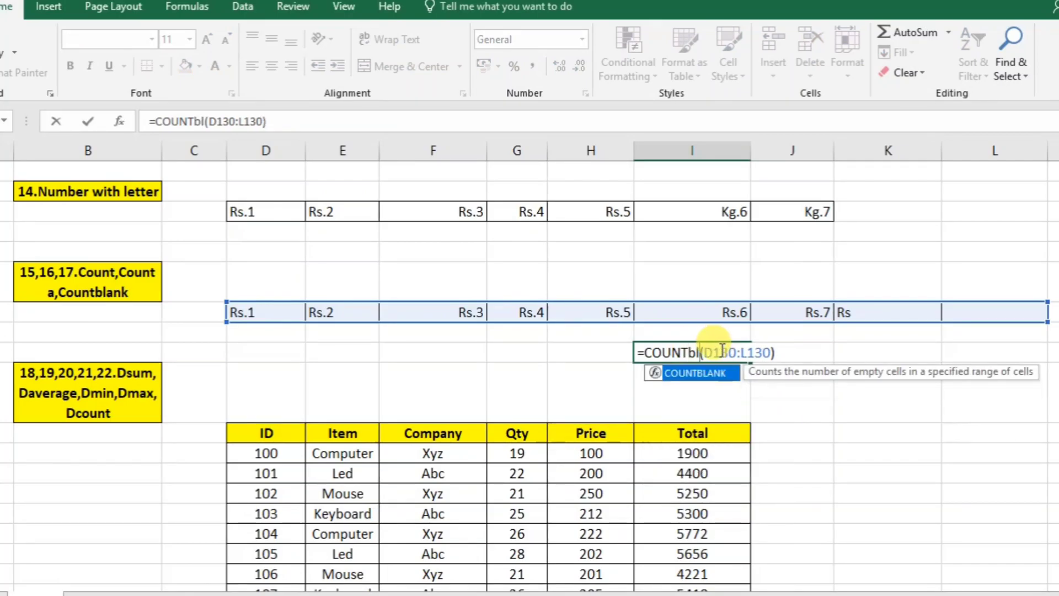
{"action": "key", "text": "Tab"}
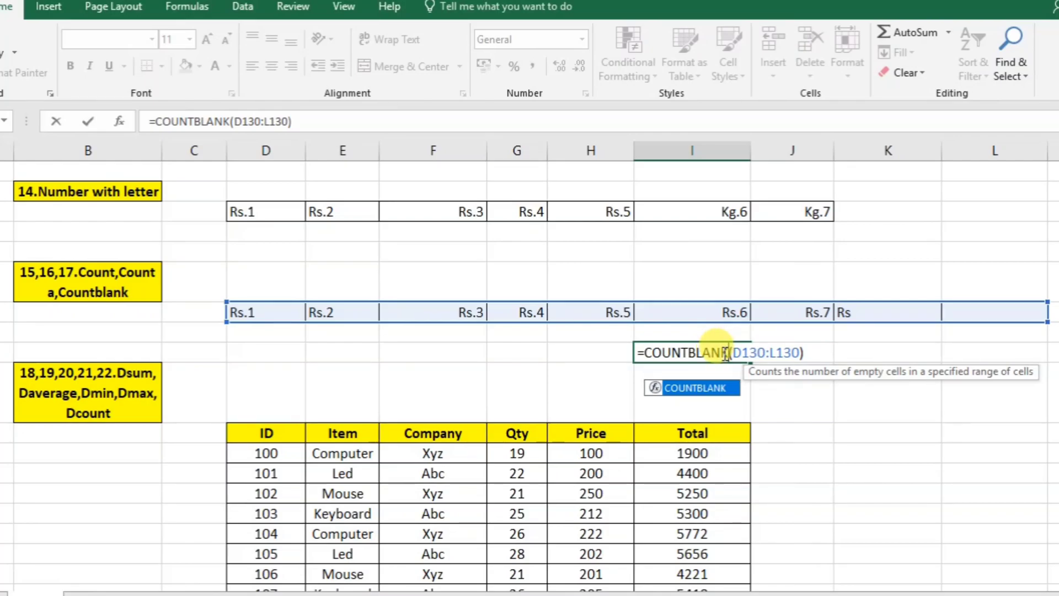
{"action": "key", "text": "Return"}
{"action": "left_click", "coordinate": [713, 352]}
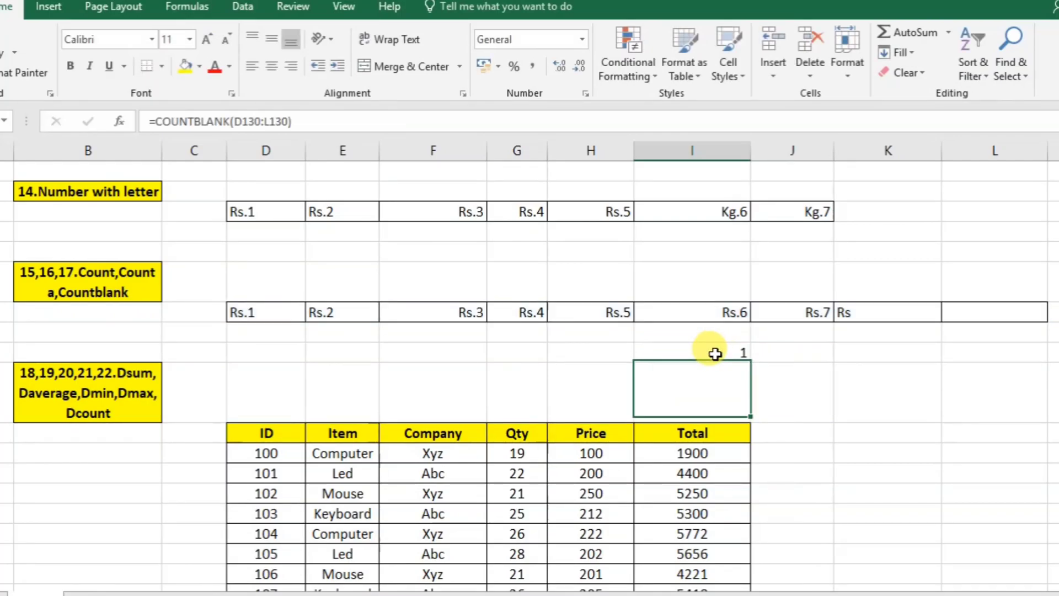
{"action": "left_click", "coordinate": [969, 311]}
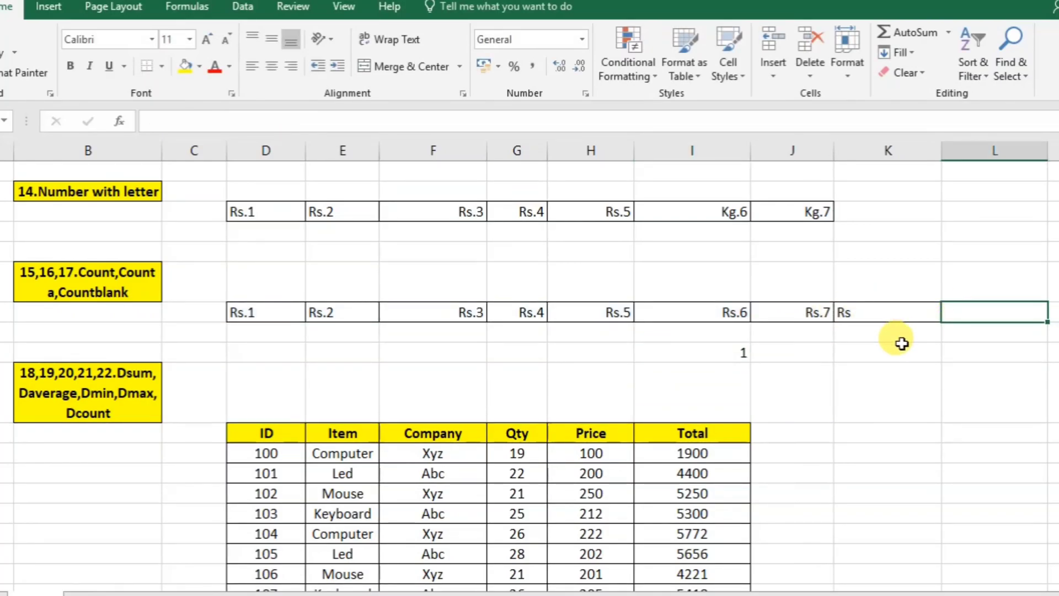
{"action": "left_click", "coordinate": [697, 357]}
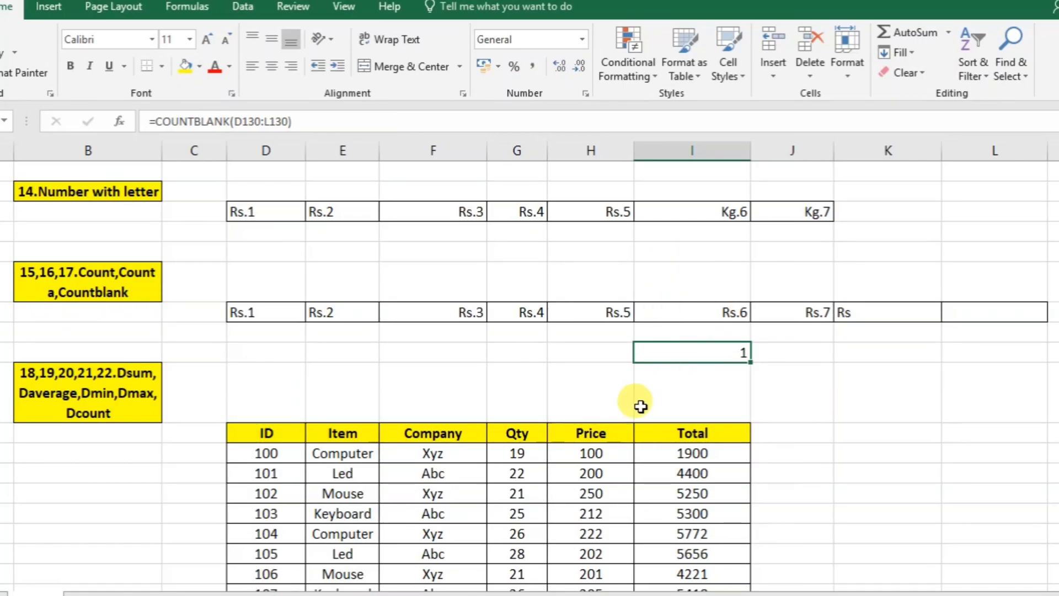
Enter NA in cell L130 and replace the text in cell K130 with 6262626.
{"action": "left_click", "coordinate": [968, 310]}
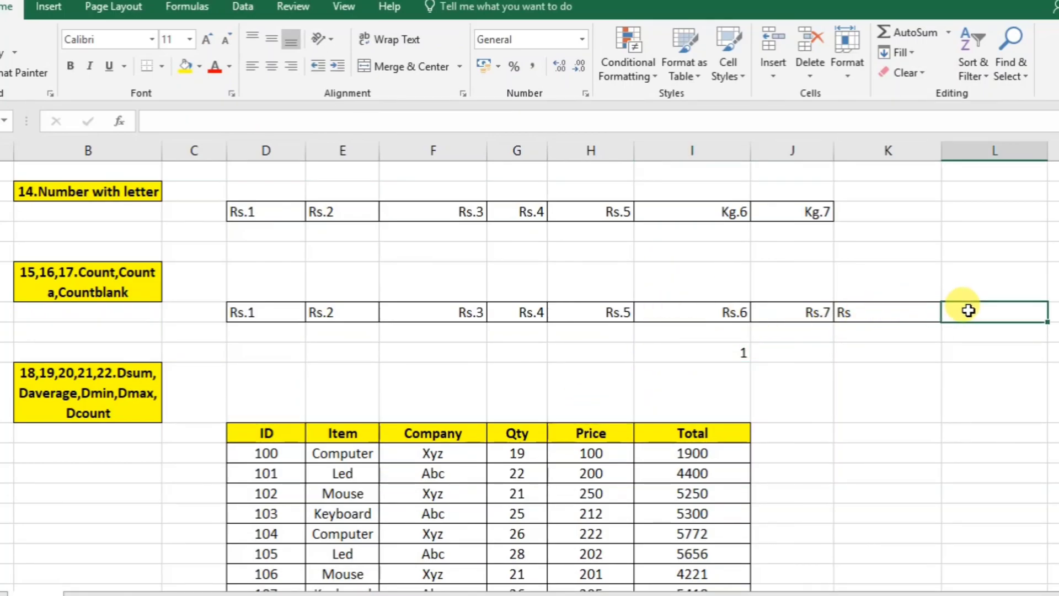
{"action": "type", "text": "N"}
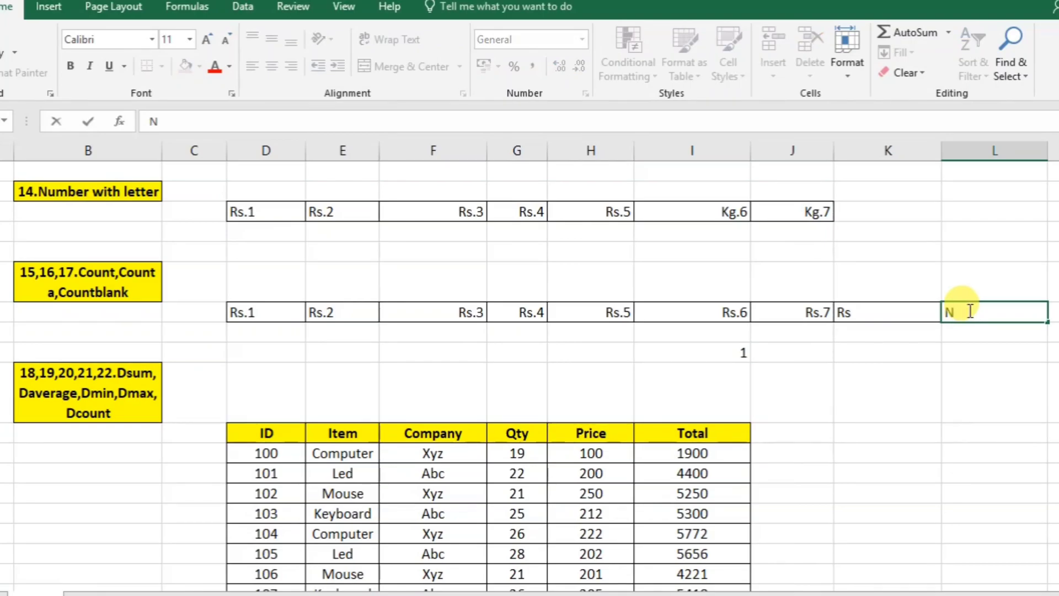
{"action": "type", "text": "A"}
{"action": "key", "text": "Return"}
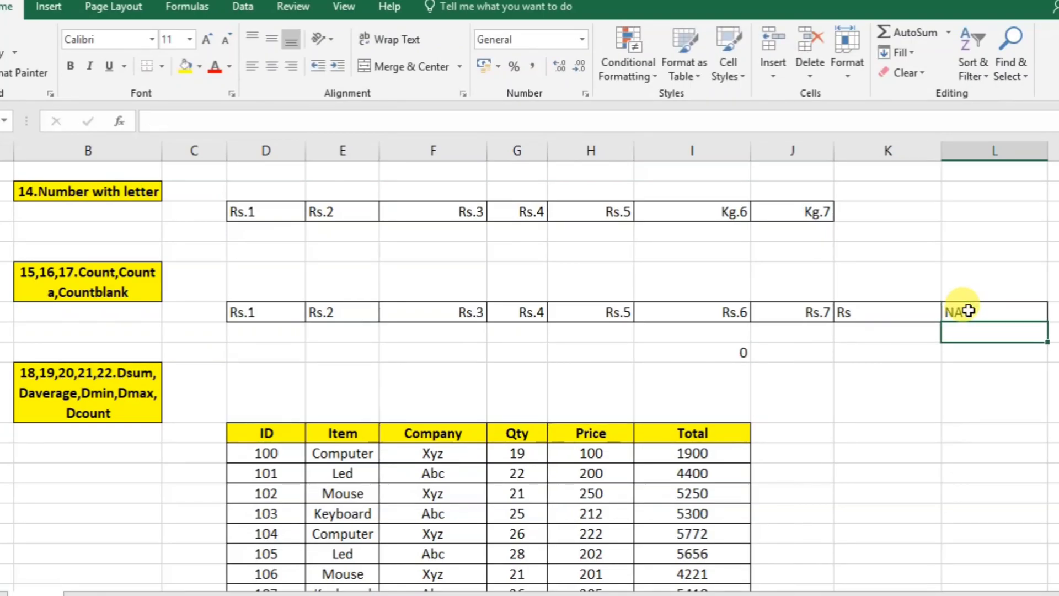
{"action": "left_click", "coordinate": [892, 315]}
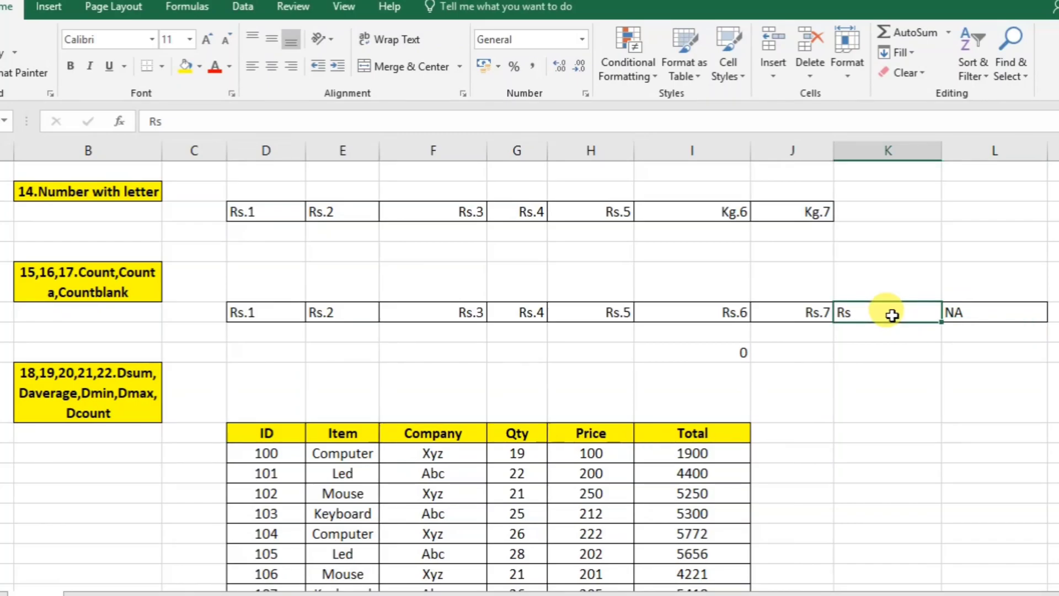
{"action": "type", "text": "6262626"}
{"action": "key", "text": "Return"}
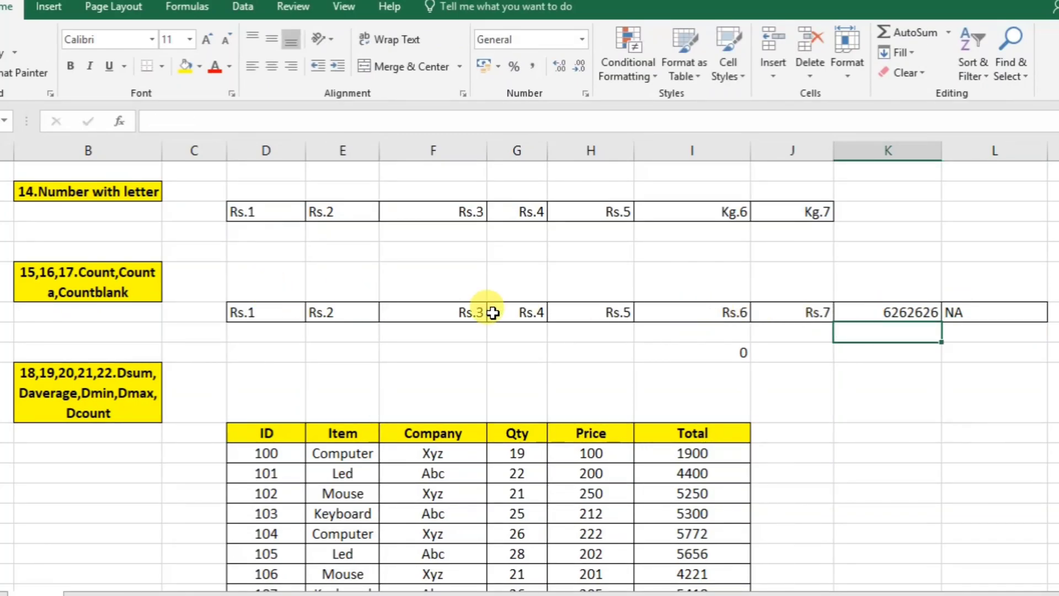
Clear the contents of cells F130 and H130 and check the COUNTBLANK formula in I132.
{"action": "left_click", "coordinate": [425, 312]}
{"action": "key", "text": "Delete"}
{"action": "left_click", "coordinate": [713, 346]}
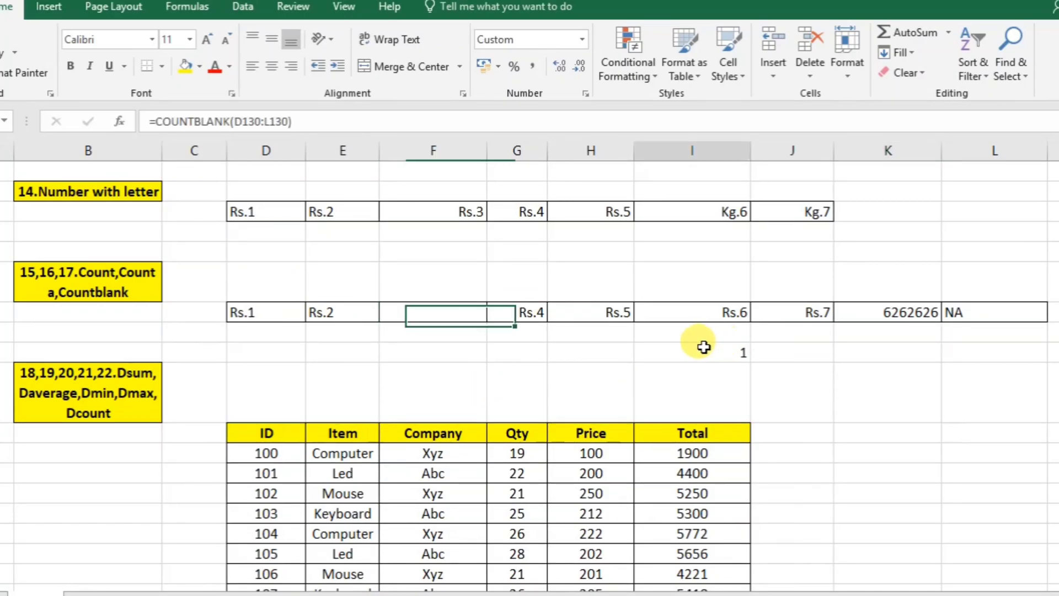
{"action": "left_click", "coordinate": [591, 312]}
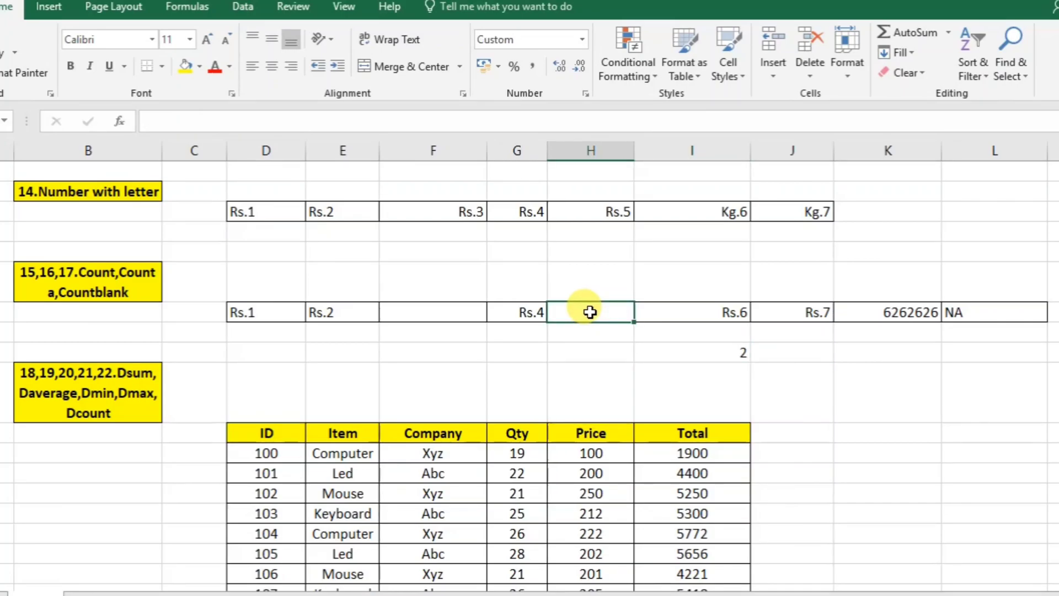
{"action": "left_click", "coordinate": [703, 353]}
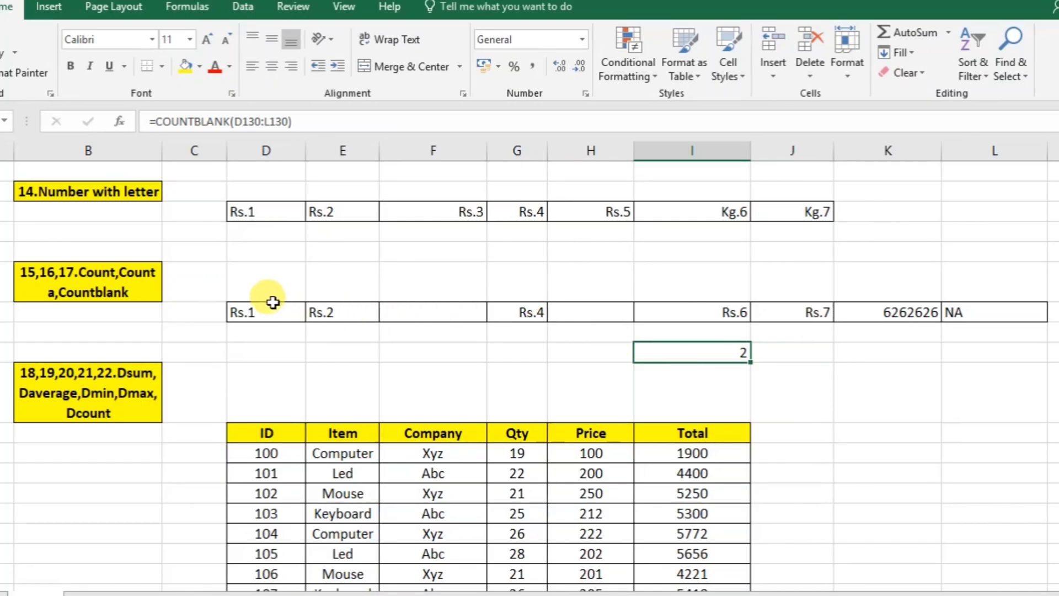
Review the range D130:L130 to tell its numbers, text entries and blank cells apart.
{"action": "left_click_drag", "start_coordinate": [264, 312], "coordinate": [965, 323]}
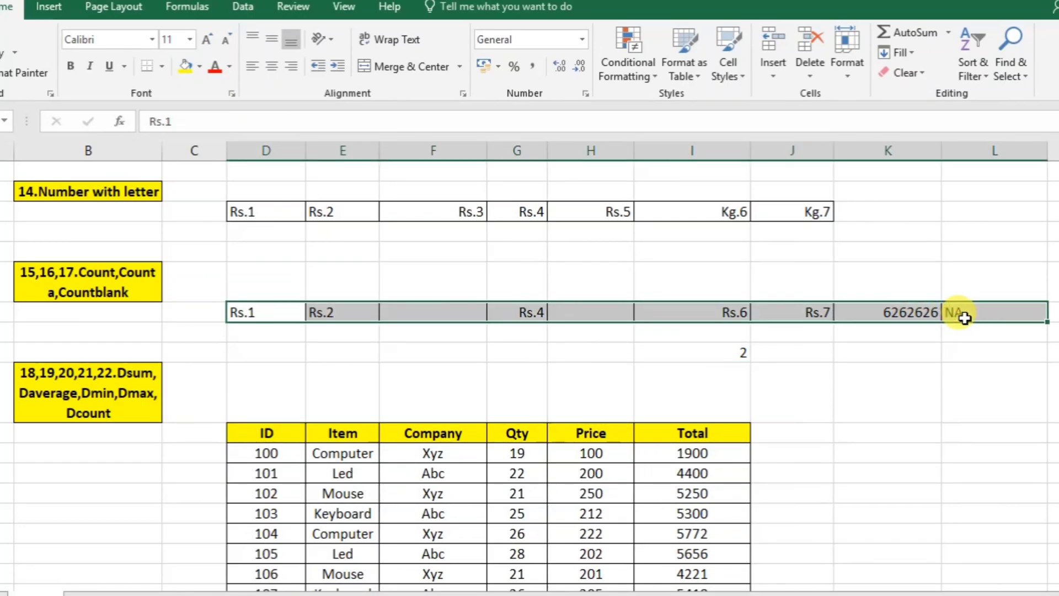
{"action": "left_click", "coordinate": [874, 315]}
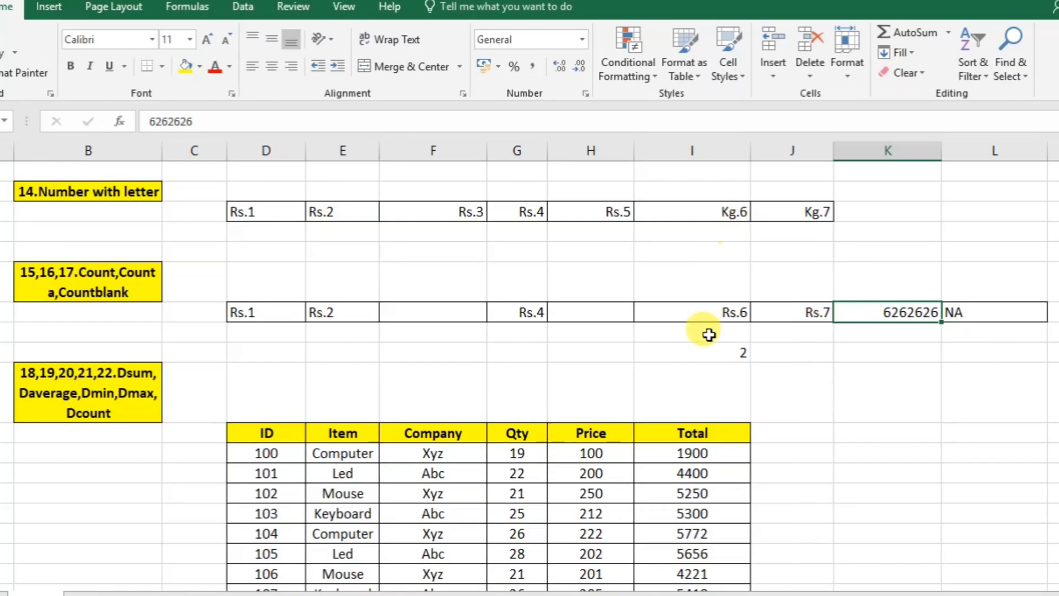
{"action": "left_click_drag", "start_coordinate": [263, 309], "coordinate": [963, 312]}
{"action": "left_click", "coordinate": [964, 312]}
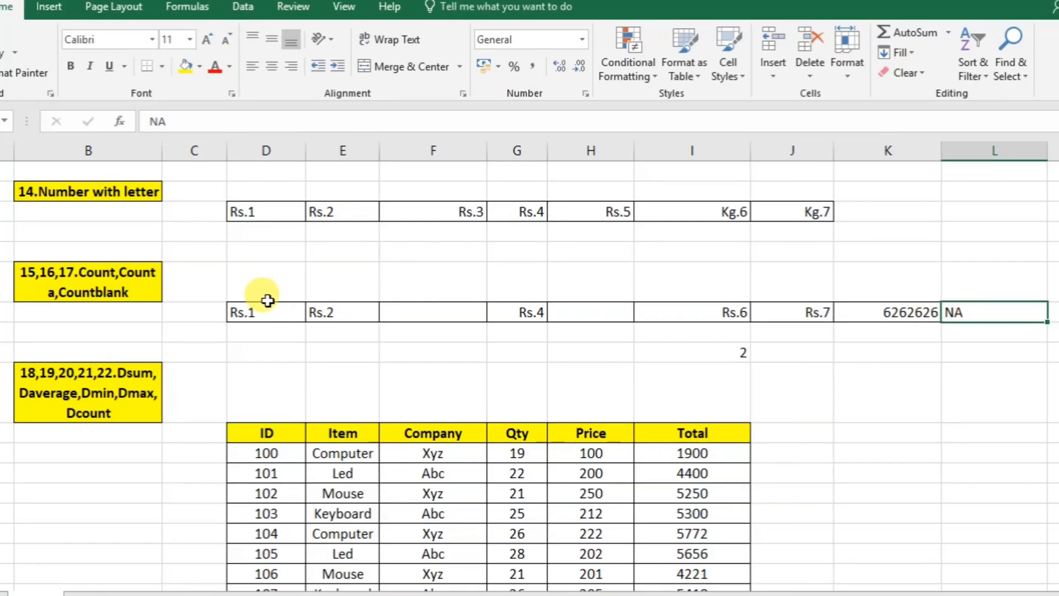
{"action": "left_click_drag", "start_coordinate": [277, 309], "coordinate": [949, 313]}
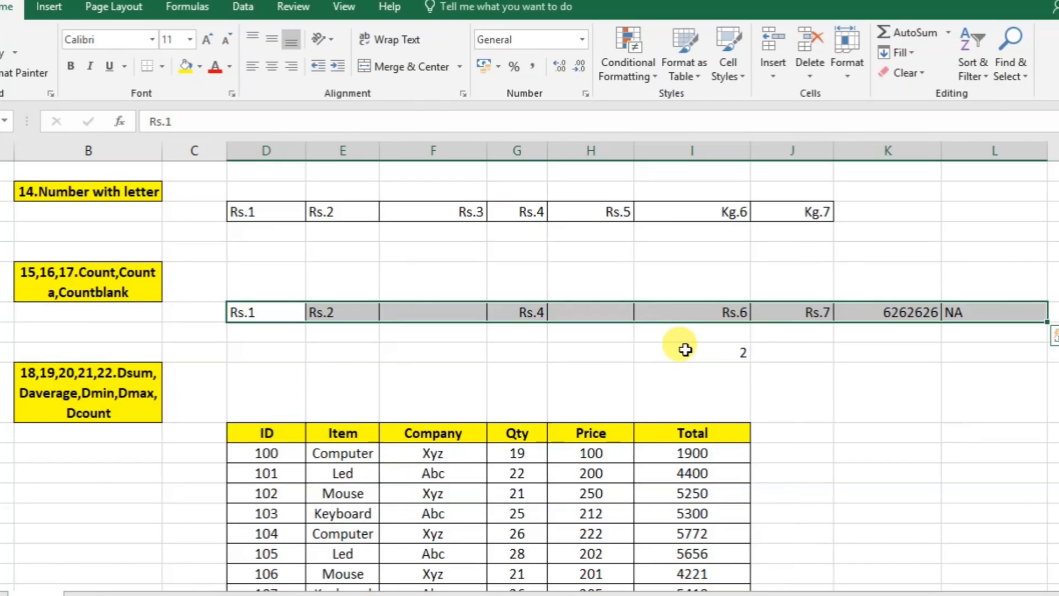
Examine the Dsum, Daverage, Dmin, Dmax, Dcount section and its data table with the ID, Item, Company, Qty, Price and Total columns.
{"action": "scroll", "coordinate": [668, 317], "scroll_direction": "down", "scroll_amount": 3}
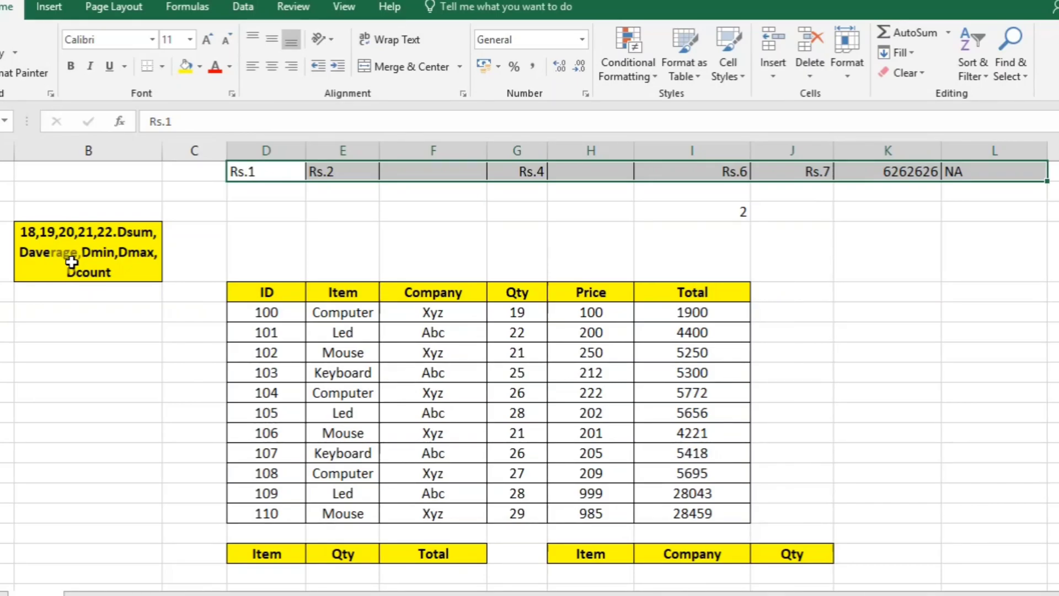
{"action": "scroll", "coordinate": [72, 265], "scroll_direction": "down", "scroll_amount": 1}
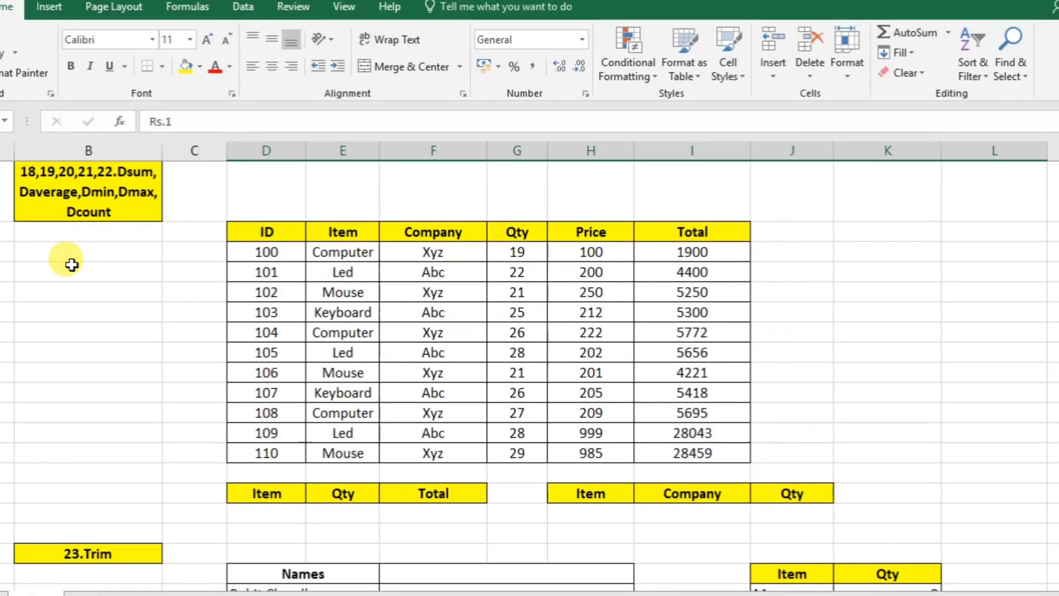
{"action": "scroll", "coordinate": [70, 266], "scroll_direction": "down", "scroll_amount": 2}
{"action": "scroll", "coordinate": [70, 266], "scroll_direction": "up", "scroll_amount": 4}
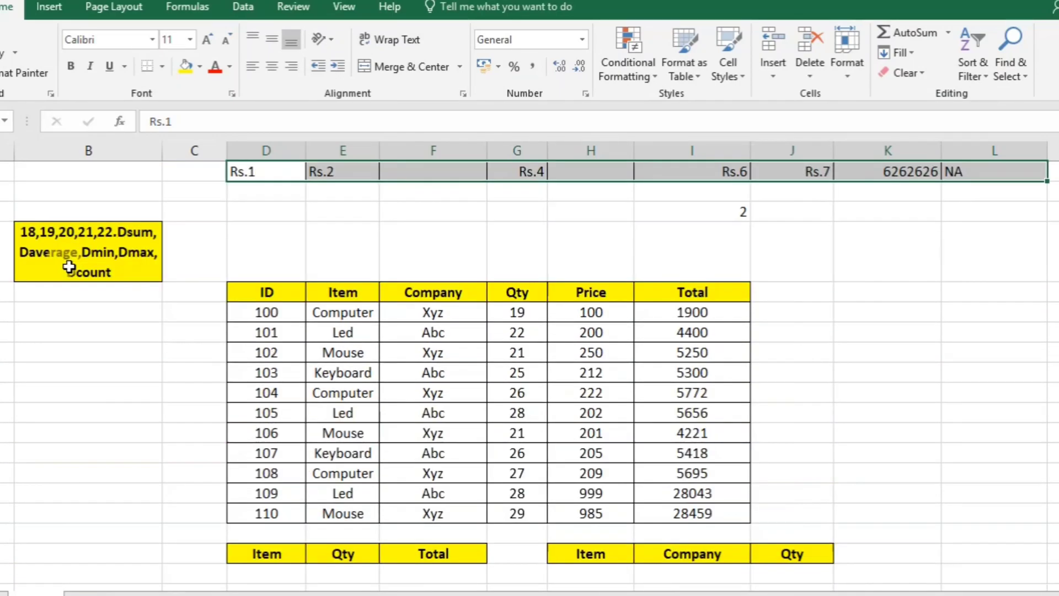
{"action": "scroll", "coordinate": [69, 266], "scroll_direction": "down", "scroll_amount": 1}
{"action": "left_click", "coordinate": [261, 243]}
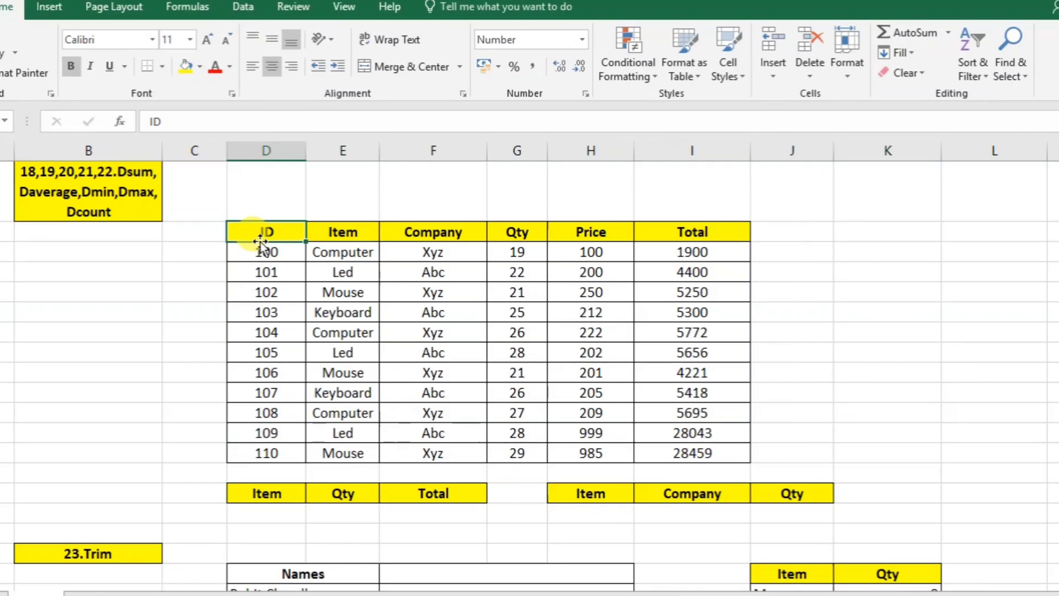
{"action": "left_click", "coordinate": [84, 184]}
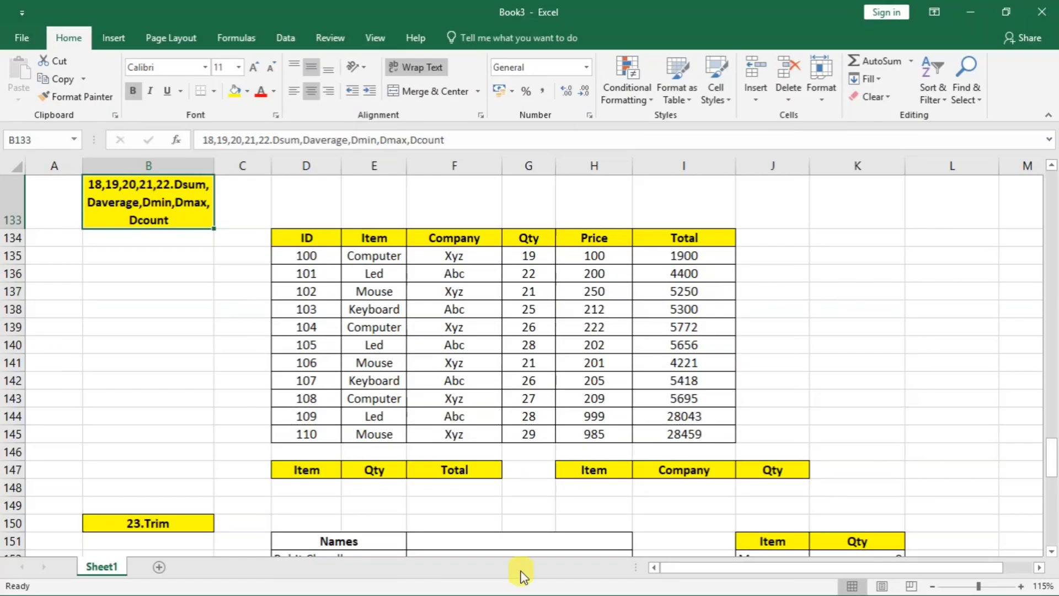
Enter a DSUM formula in E148 with database D134:I145, the Qty header G134 as field and D147:D148 as criteria.
{"action": "left_click", "coordinate": [371, 487]}
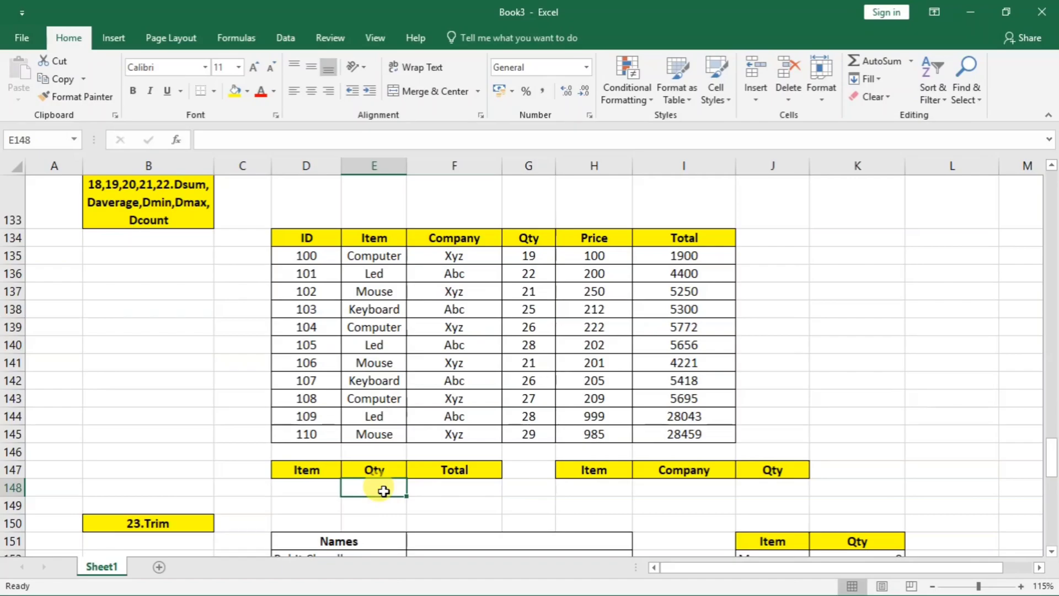
{"action": "type", "text": "="}
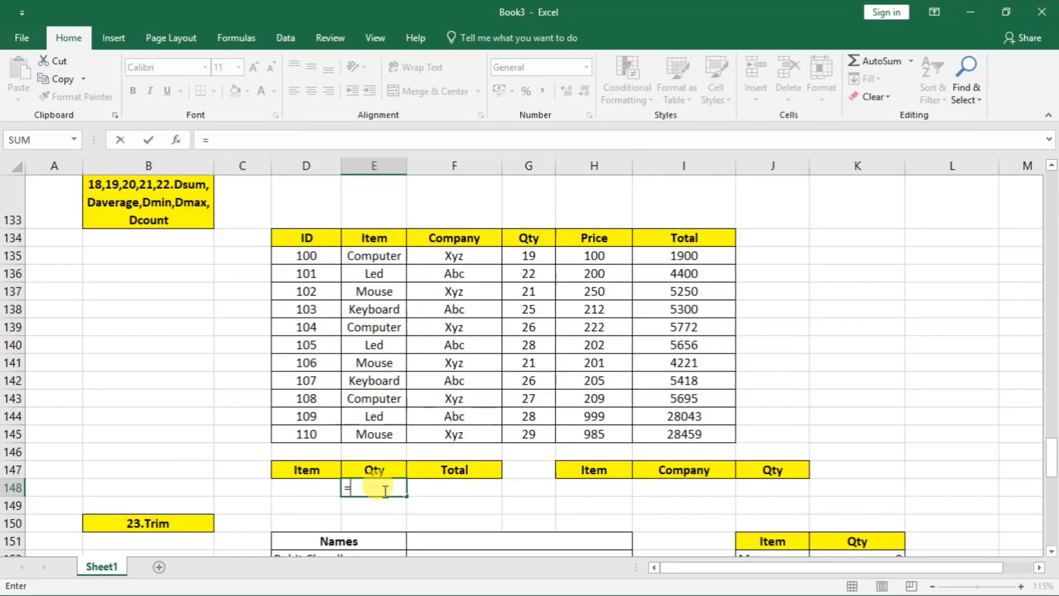
{"action": "type", "text": "dsu"}
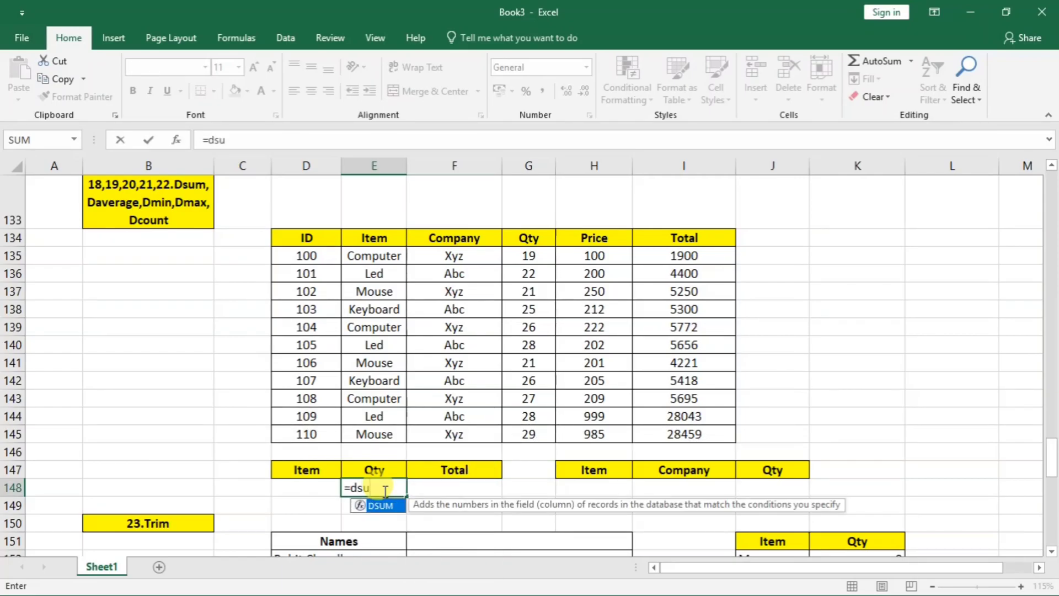
{"action": "key", "text": "Tab"}
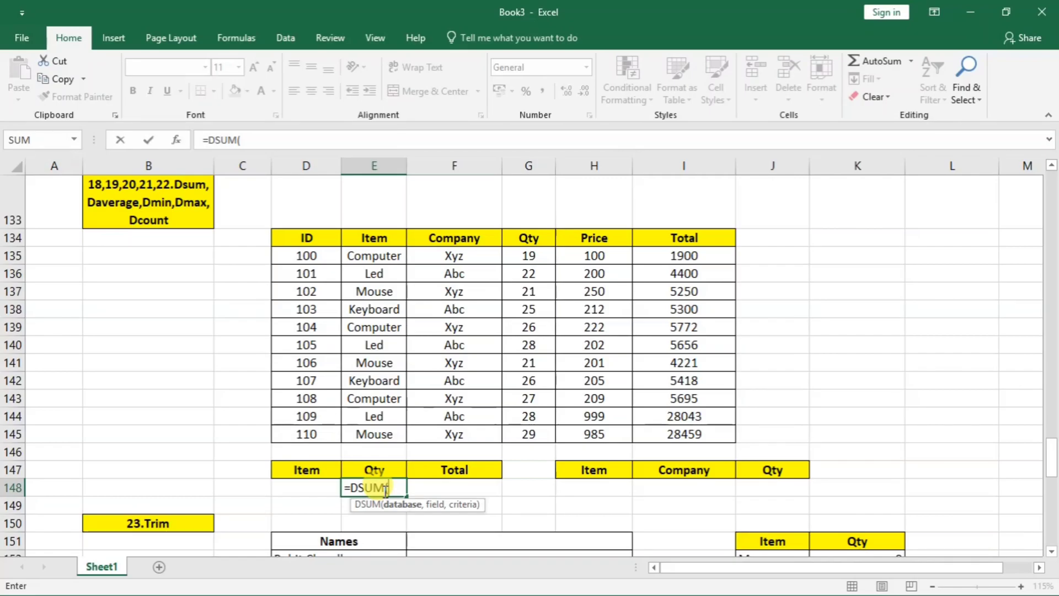
{"action": "left_click_drag", "start_coordinate": [298, 237], "coordinate": [688, 432]}
{"action": "type", "text": ","}
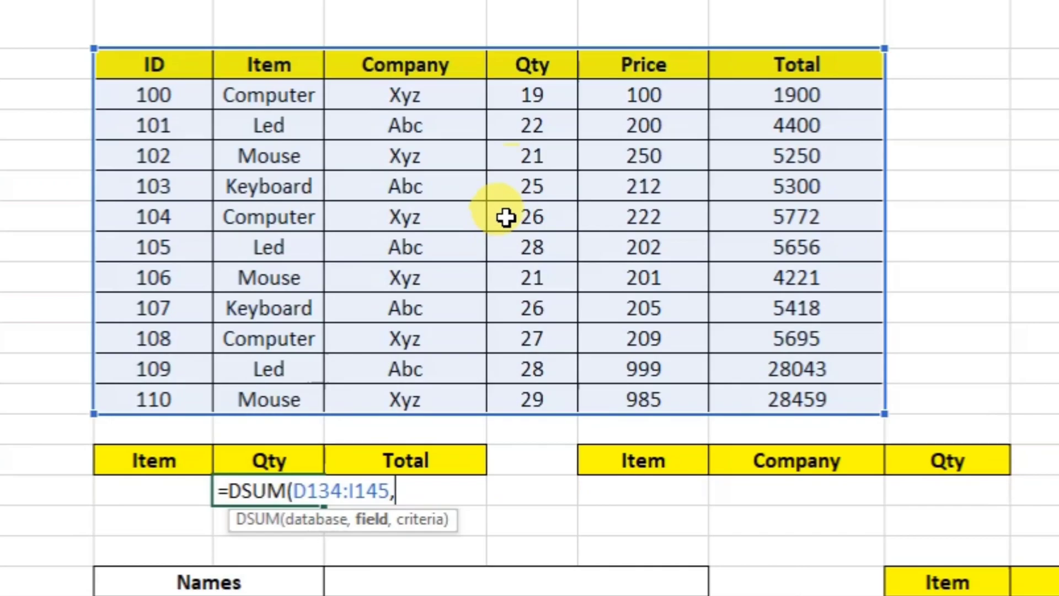
{"action": "left_click", "coordinate": [543, 69]}
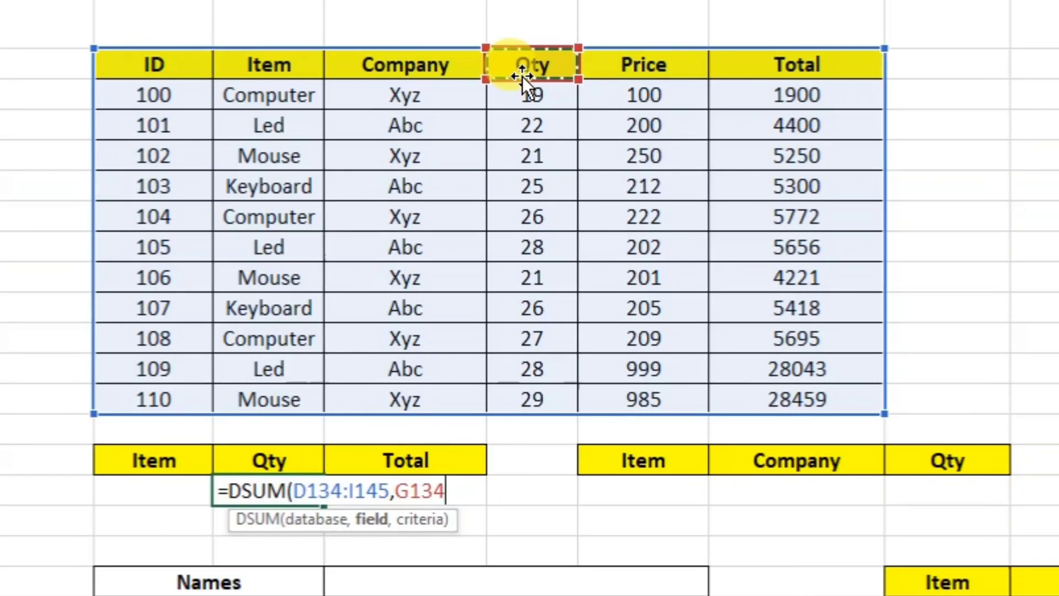
{"action": "type", "text": ","}
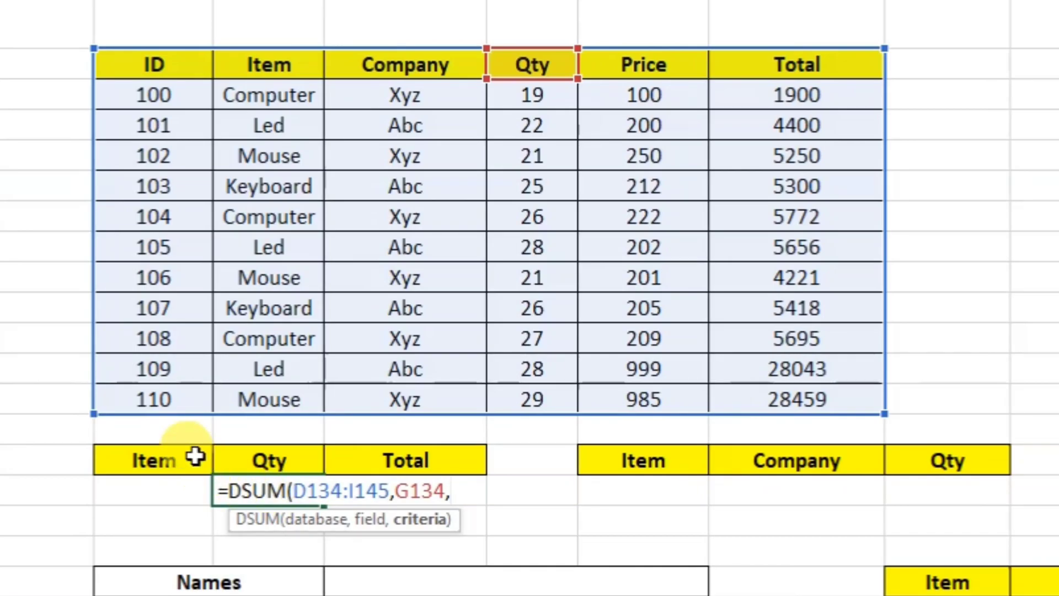
{"action": "left_click_drag", "start_coordinate": [155, 461], "coordinate": [158, 492]}
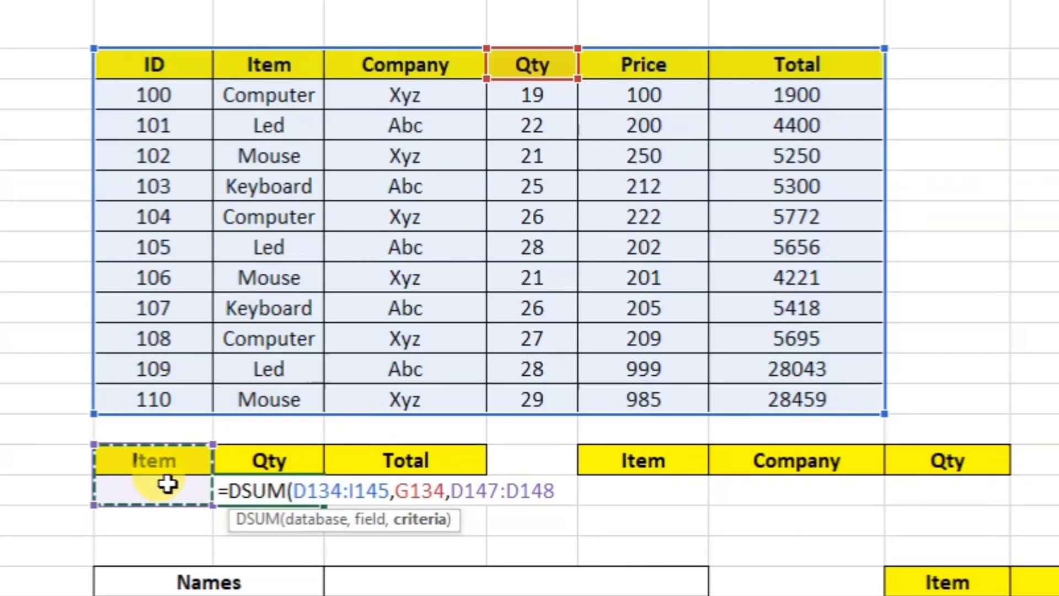
{"action": "type", "text": ")"}
{"action": "key", "text": "Return"}
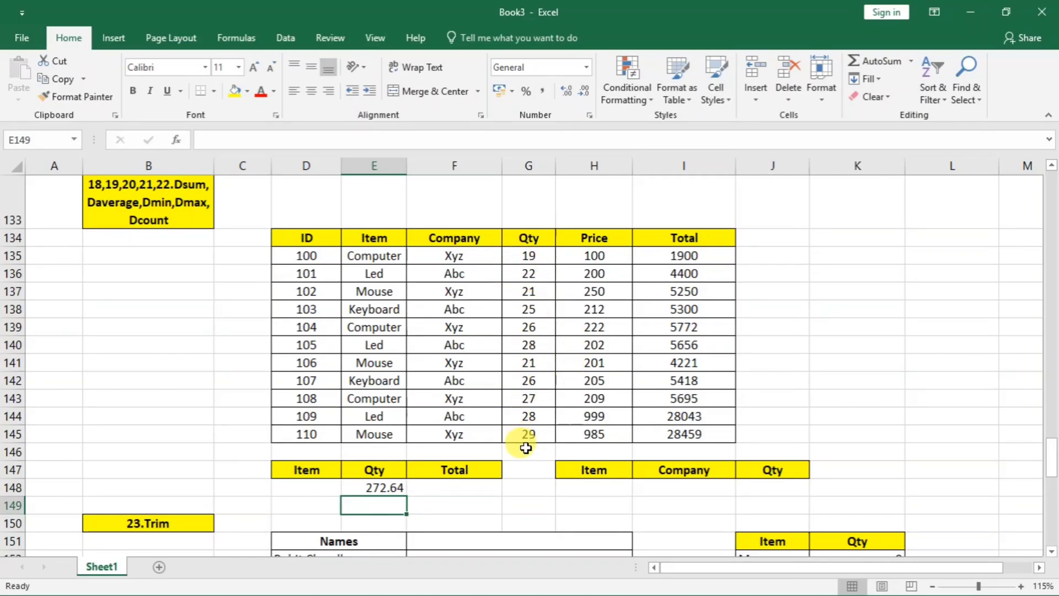
Enter Led as the item criterion in D148 and check the E148 formula against the table's Item and Qty columns.
{"action": "left_click", "coordinate": [311, 488]}
{"action": "type", "text": "Led"}
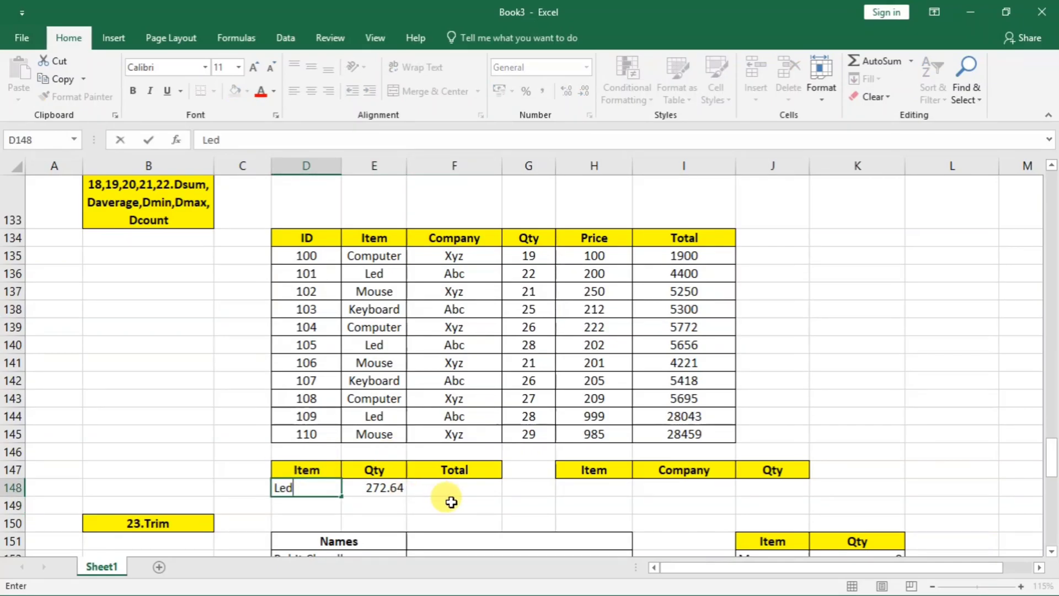
{"action": "key", "text": "Return"}
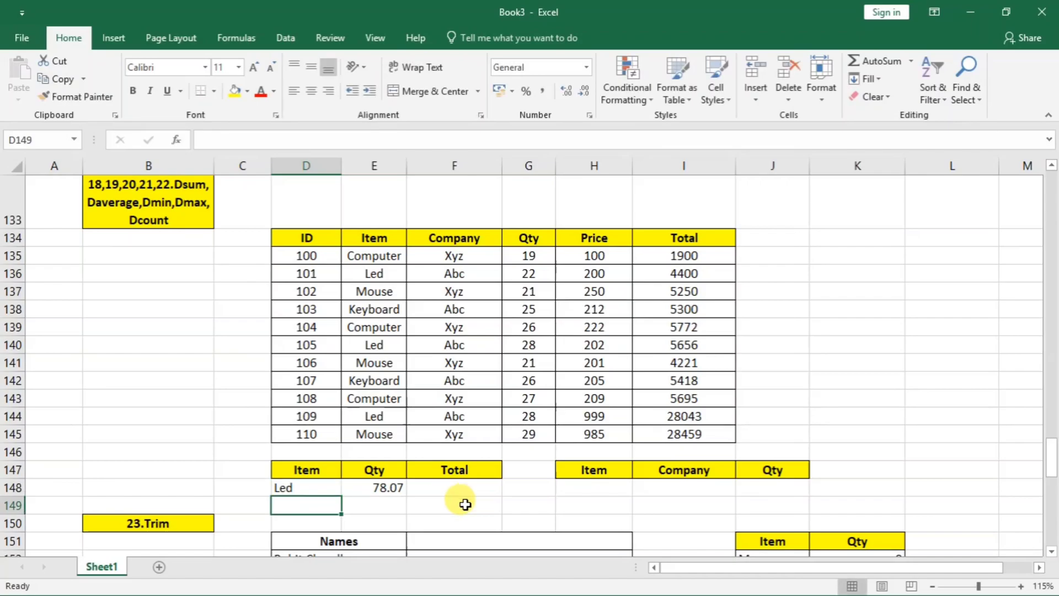
{"action": "left_click", "coordinate": [381, 488]}
{"action": "left_click", "coordinate": [312, 488]}
{"action": "left_click_drag", "start_coordinate": [379, 257], "coordinate": [374, 364]}
{"action": "left_click_drag", "start_coordinate": [529, 255], "coordinate": [534, 435]}
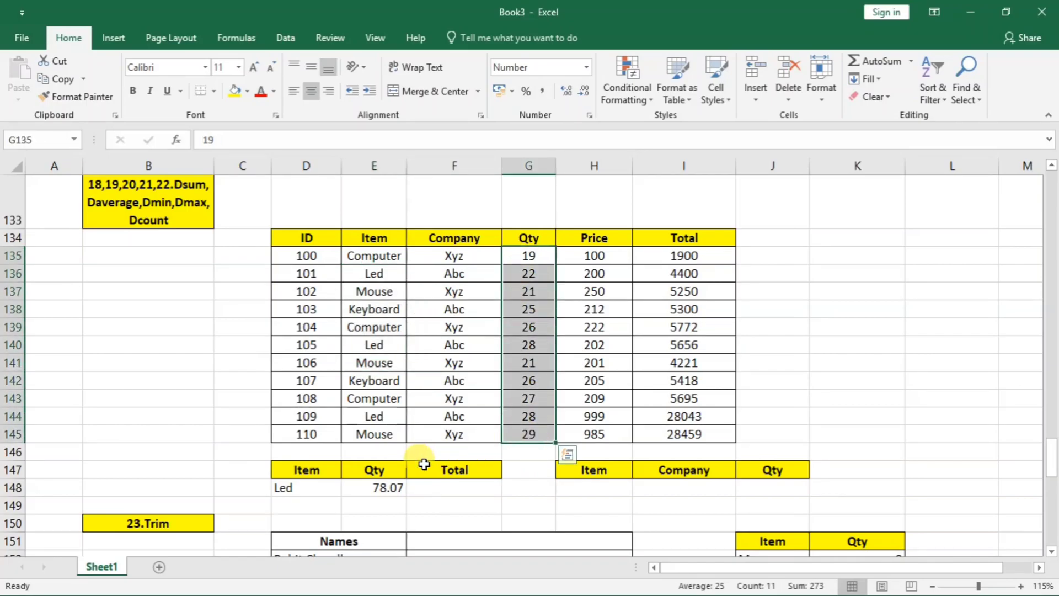
{"action": "left_click", "coordinate": [373, 487]}
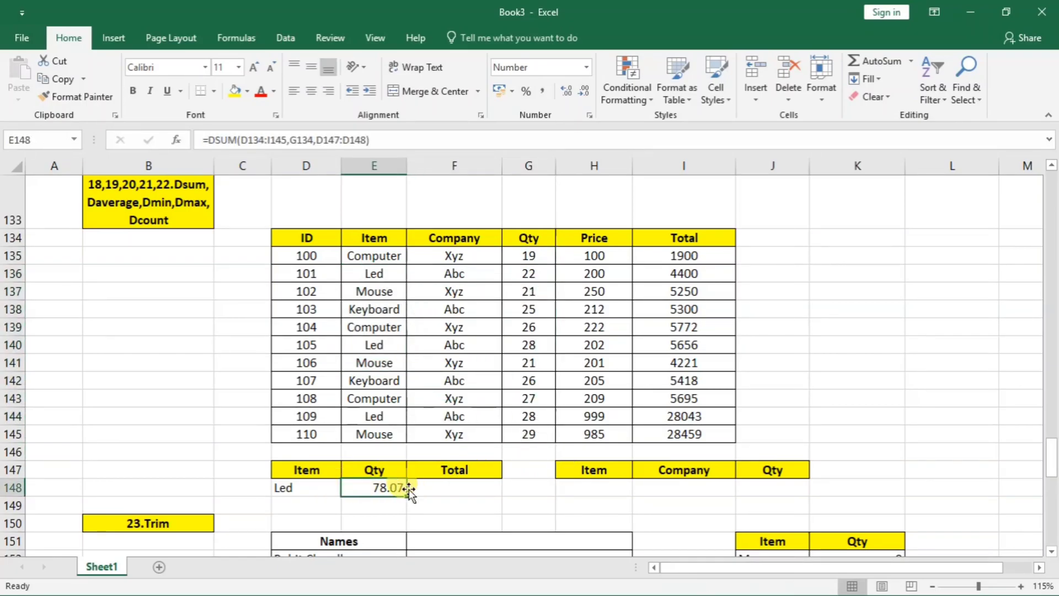
{"action": "left_click", "coordinate": [286, 488]}
{"action": "right_click", "coordinate": [297, 490]}
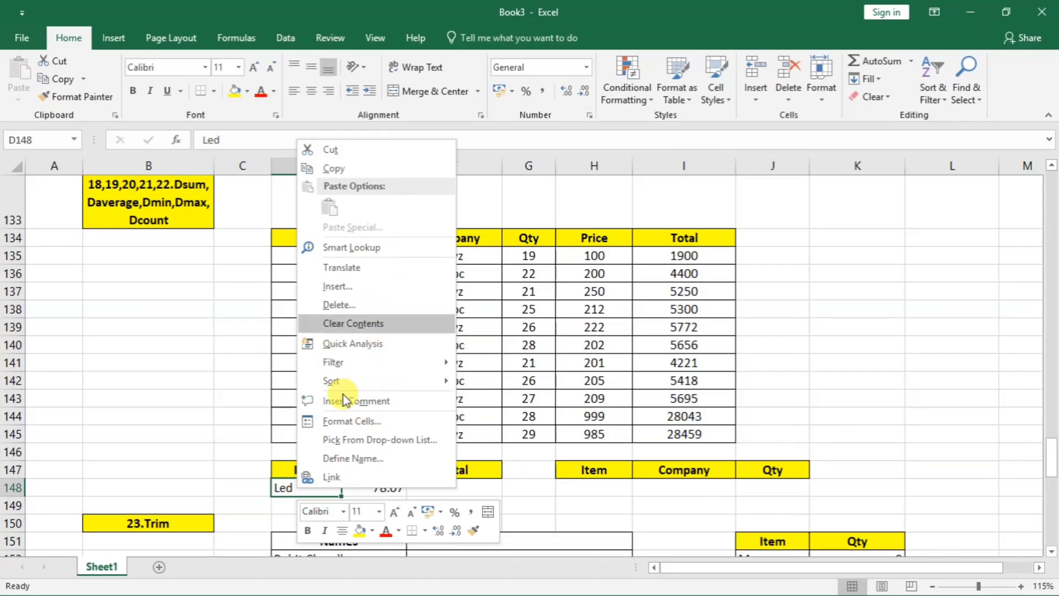
{"action": "left_click", "coordinate": [356, 421]}
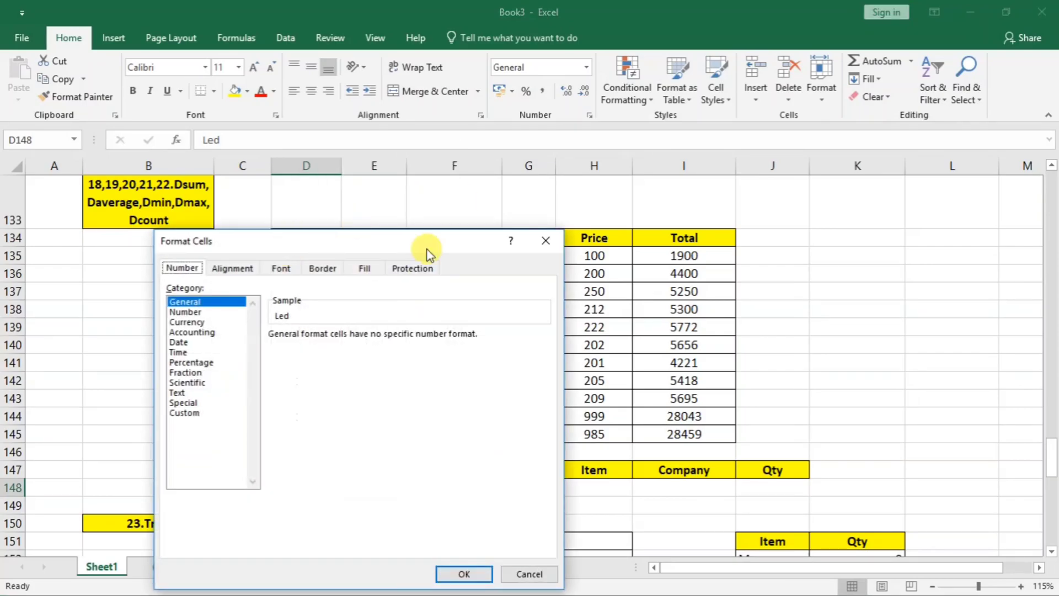
{"action": "left_click", "coordinate": [545, 241]}
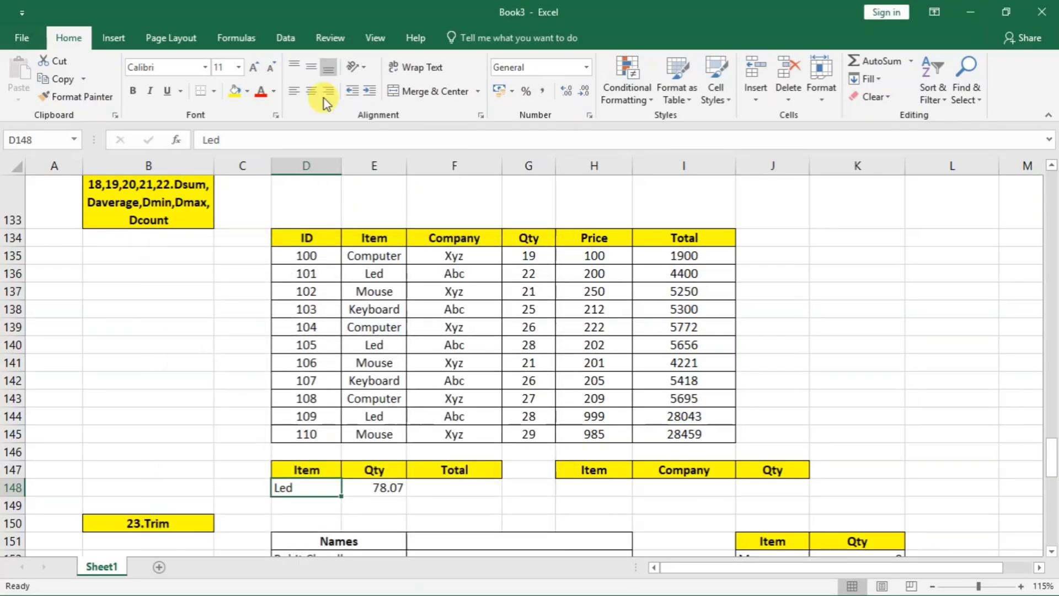
Apply a List data validation to cell D148 with the item range E135:E145 as its source.
{"action": "left_click", "coordinate": [298, 40]}
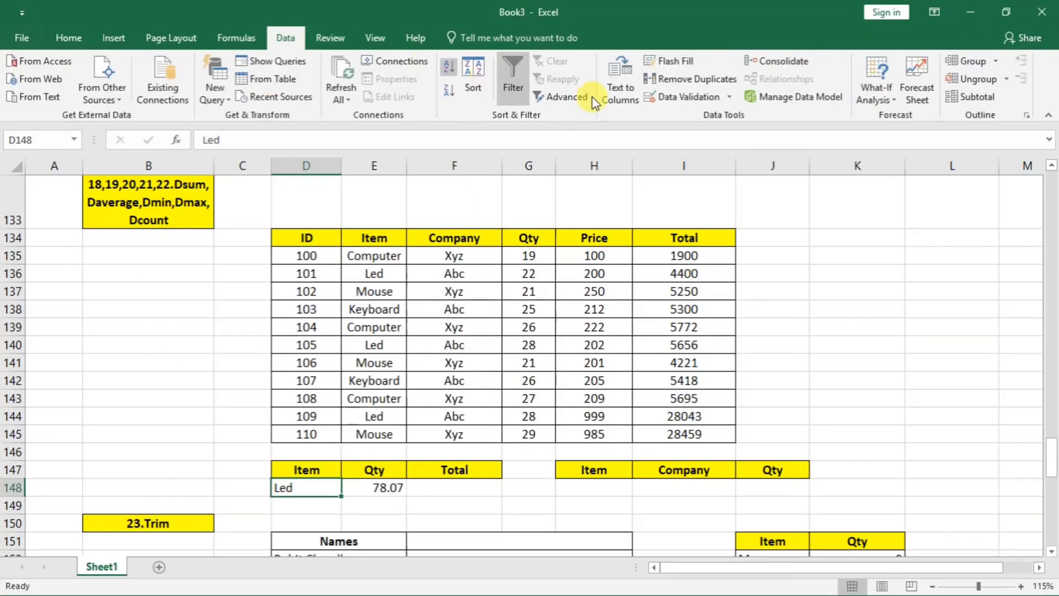
{"action": "left_click", "coordinate": [665, 92]}
{"action": "left_click", "coordinate": [251, 282]}
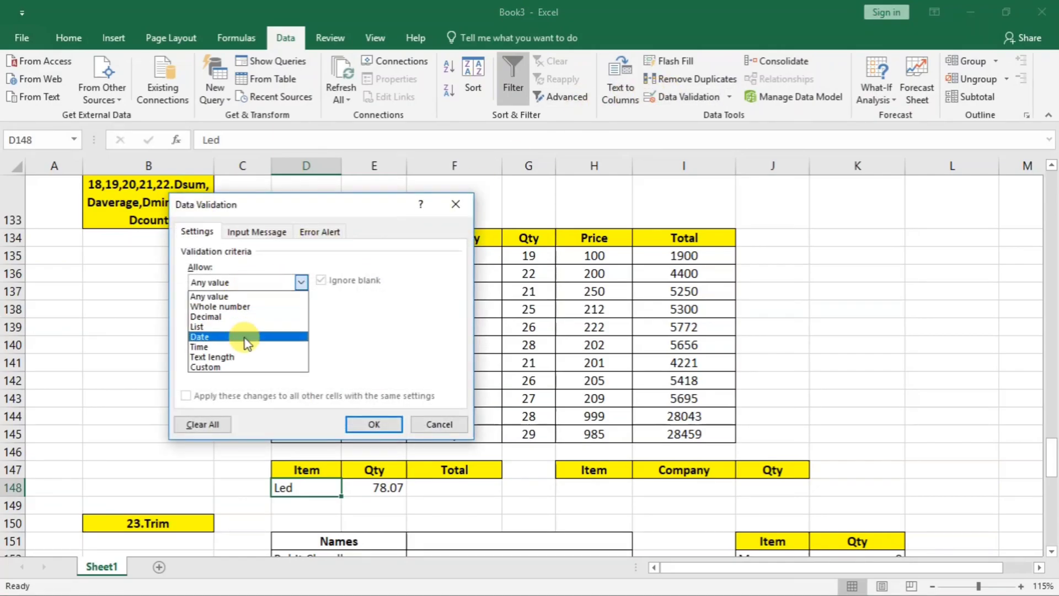
{"action": "left_click", "coordinate": [249, 324]}
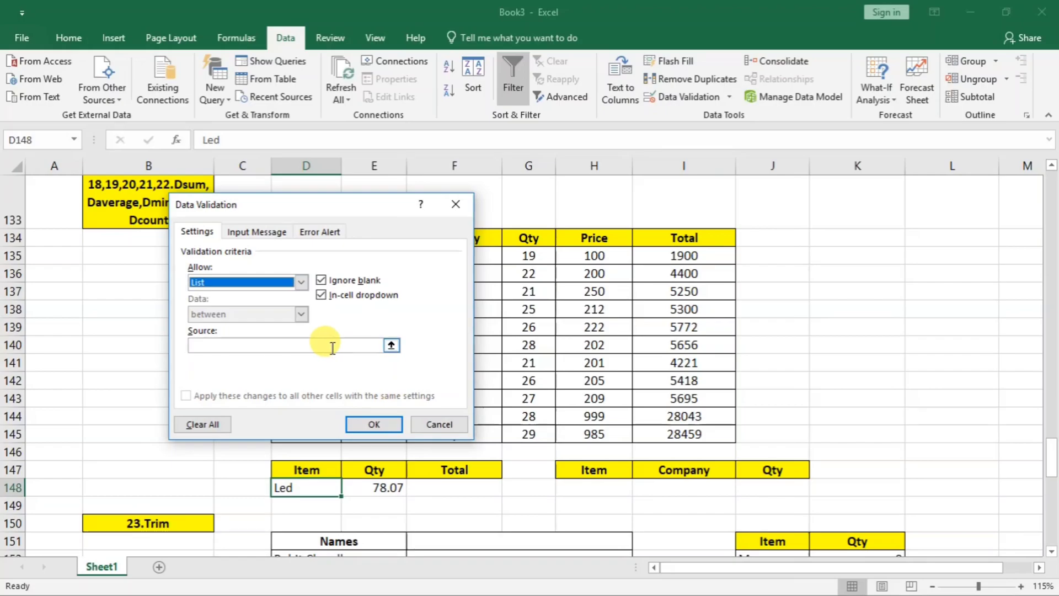
{"action": "left_click_drag", "start_coordinate": [319, 208], "coordinate": [683, 190]}
{"action": "left_click_drag", "start_coordinate": [400, 260], "coordinate": [379, 434]}
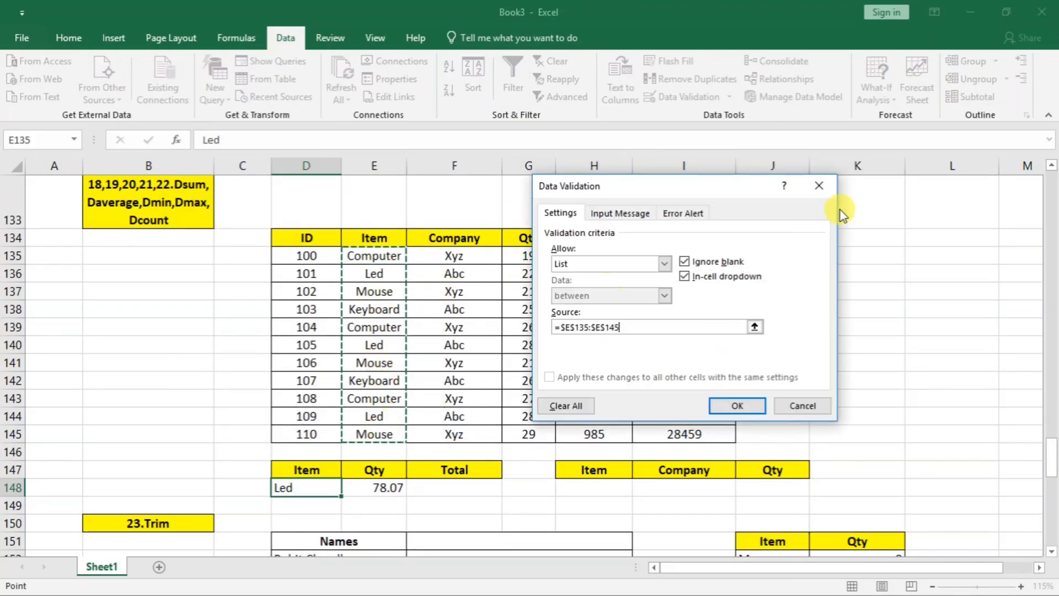
{"action": "left_click", "coordinate": [723, 405]}
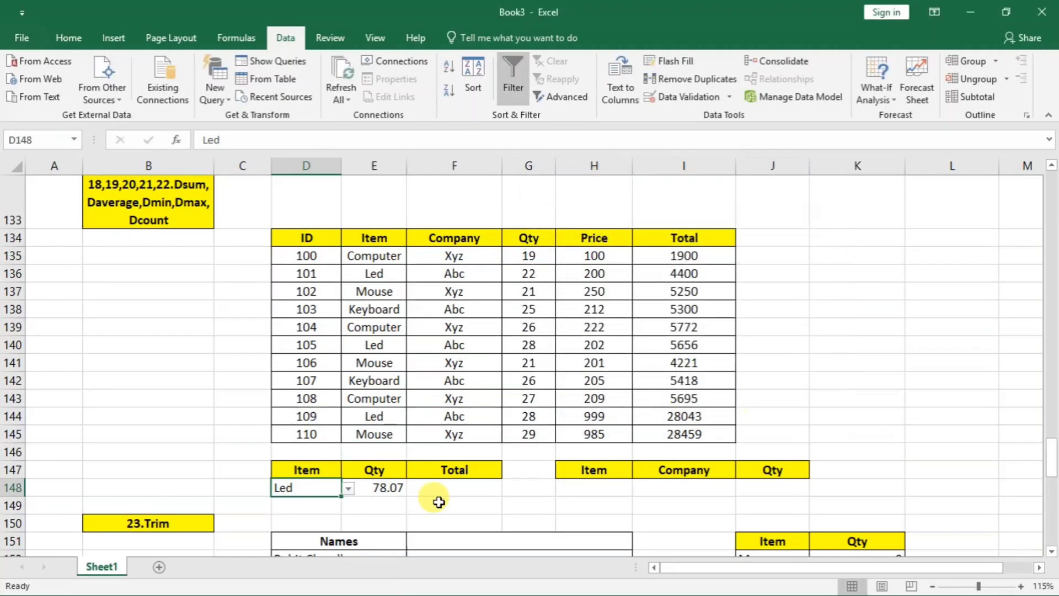
Pick Computer and finally Mouse from the item list in D148, and check the Item, Qty and Total cells of the summary.
{"action": "left_click", "coordinate": [348, 489]}
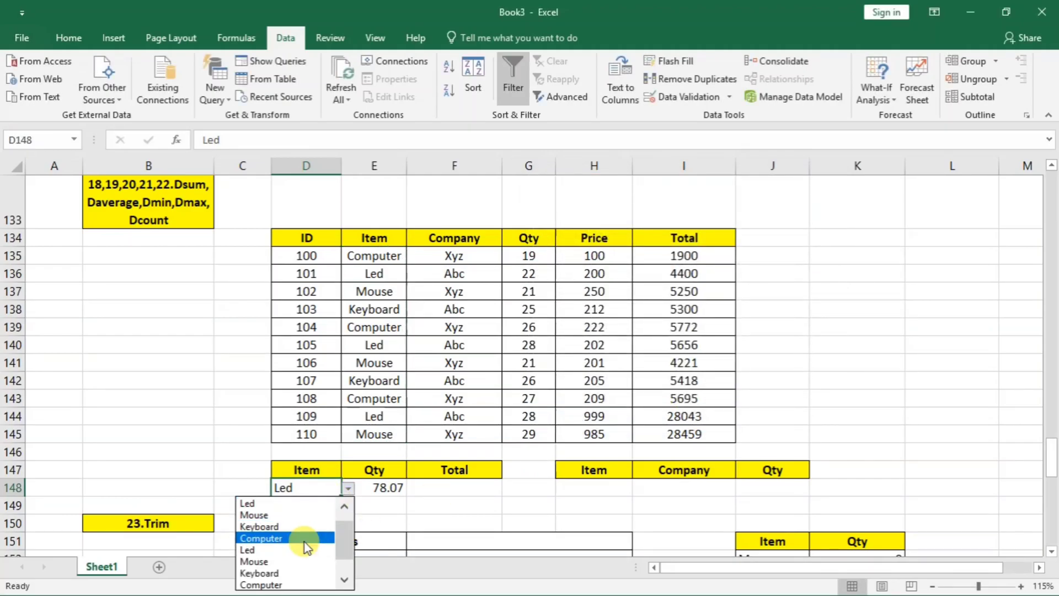
{"action": "left_click", "coordinate": [307, 538]}
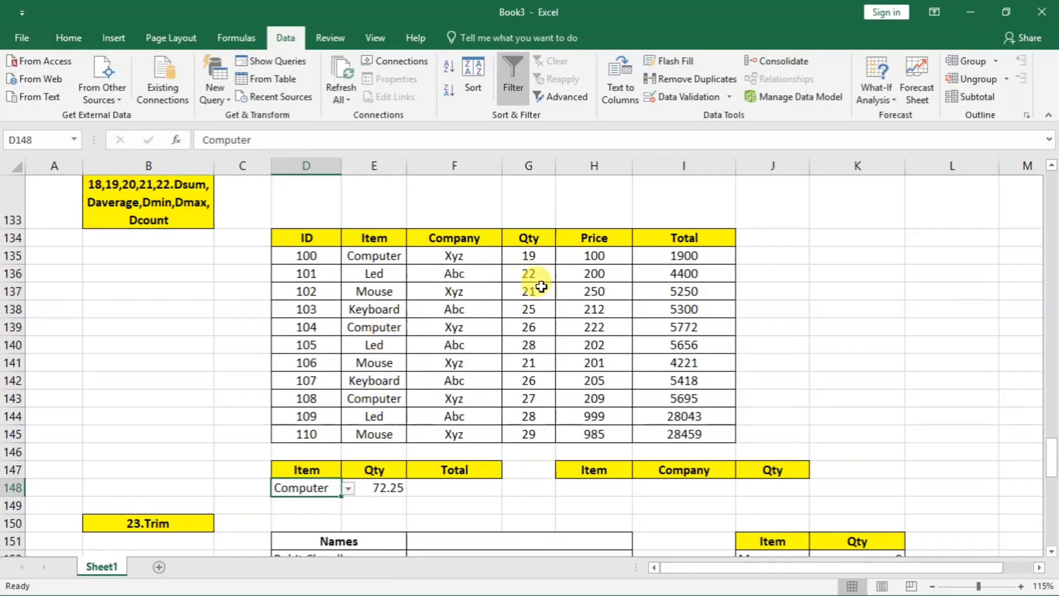
{"action": "left_click", "coordinate": [348, 490]}
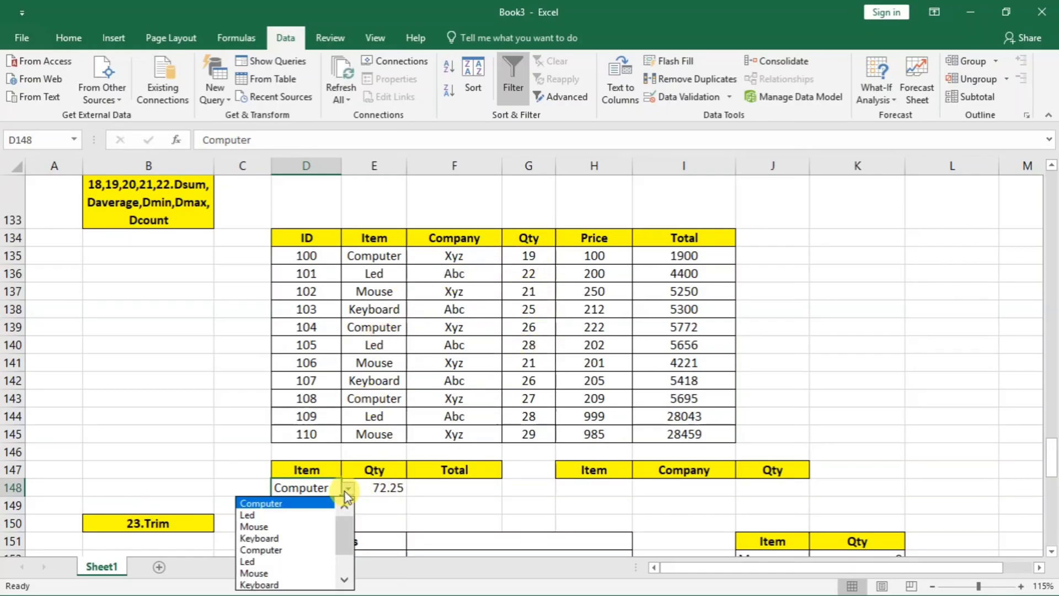
{"action": "left_click", "coordinate": [296, 528]}
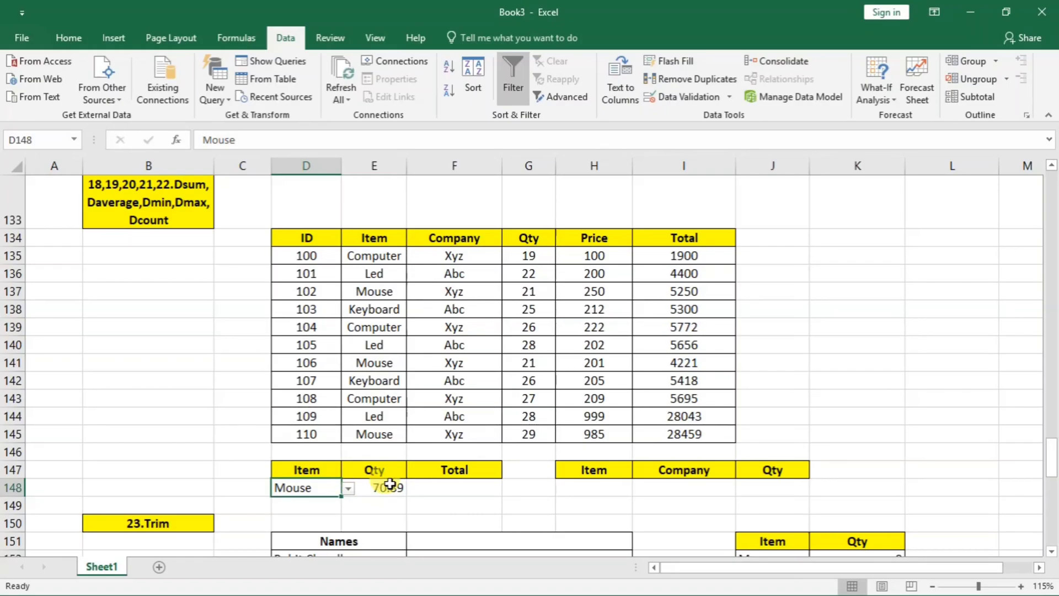
{"action": "left_click", "coordinate": [480, 464]}
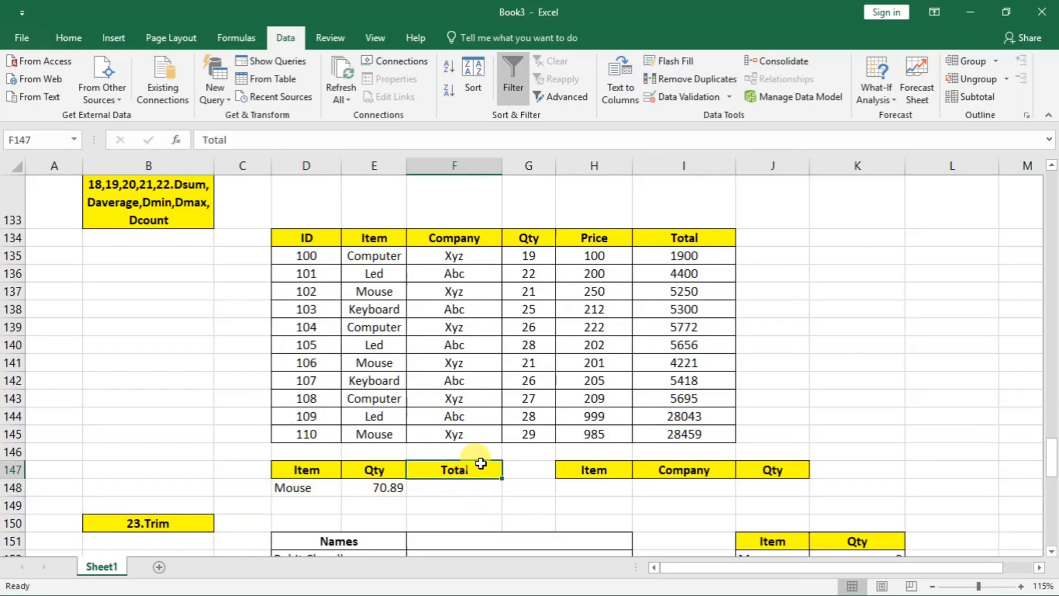
{"action": "left_click", "coordinate": [303, 476]}
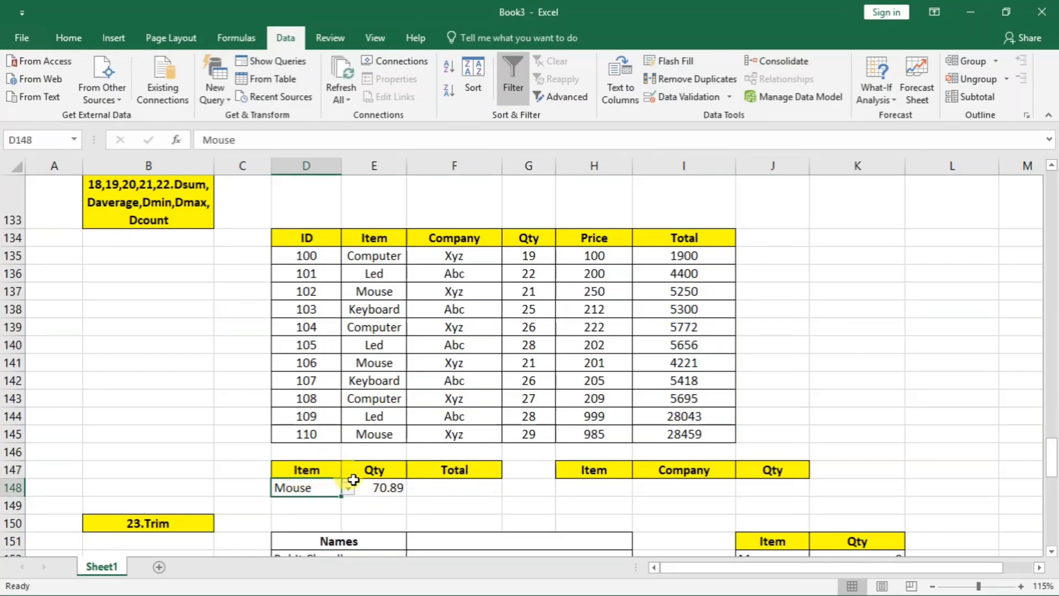
{"action": "left_click", "coordinate": [381, 469]}
{"action": "left_click", "coordinate": [386, 485]}
{"action": "left_click", "coordinate": [441, 473]}
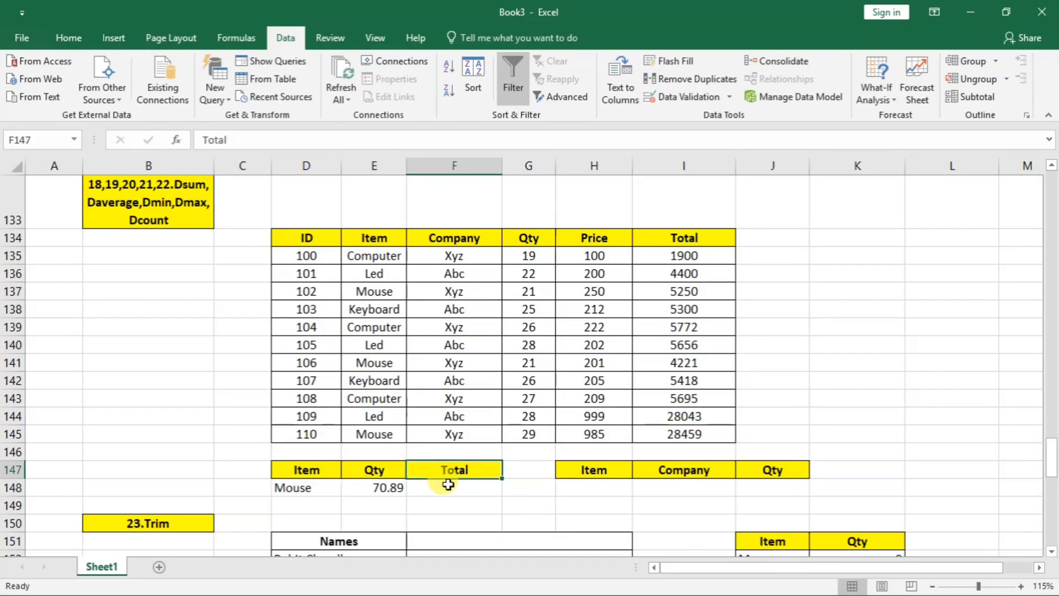
Enter a DSUM formula in F148 with database D134:I145, the Total header I134 as field and D147:D148 as criteria.
{"action": "left_click", "coordinate": [451, 491]}
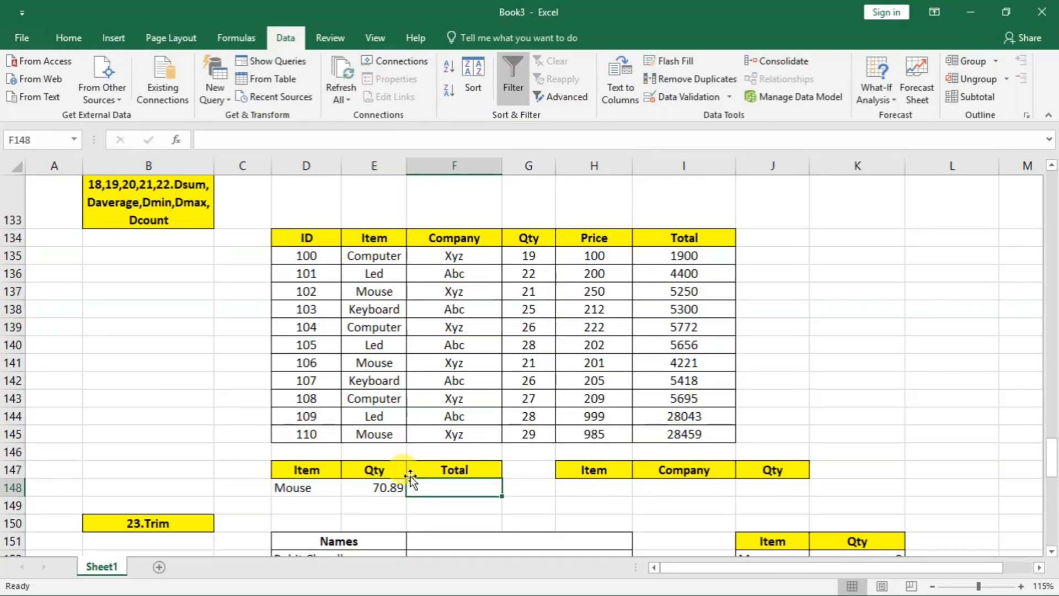
{"action": "type", "text": "=d"}
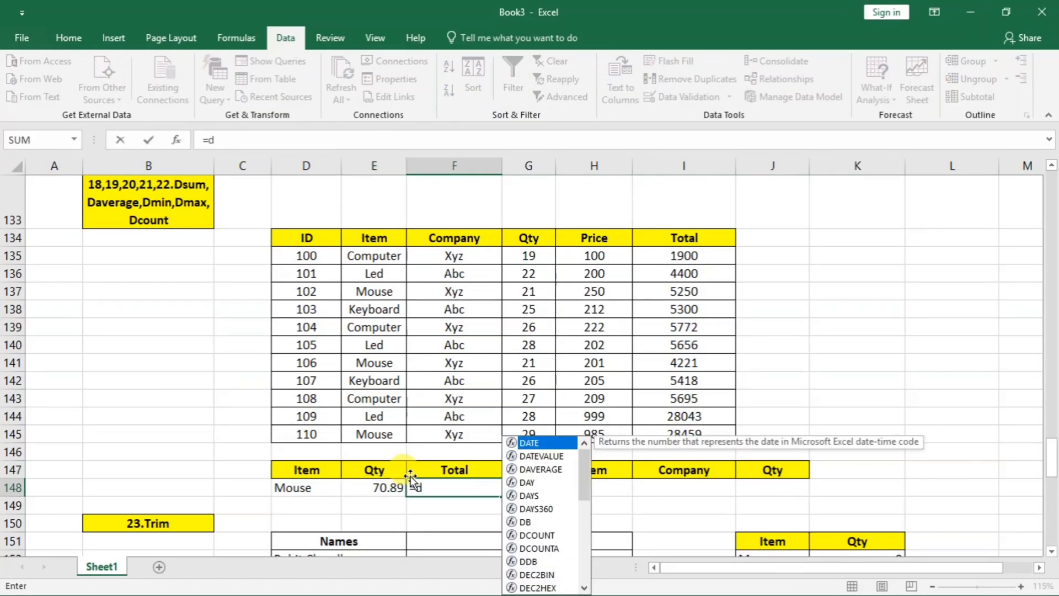
{"action": "type", "text": "su"}
{"action": "key", "text": "Tab"}
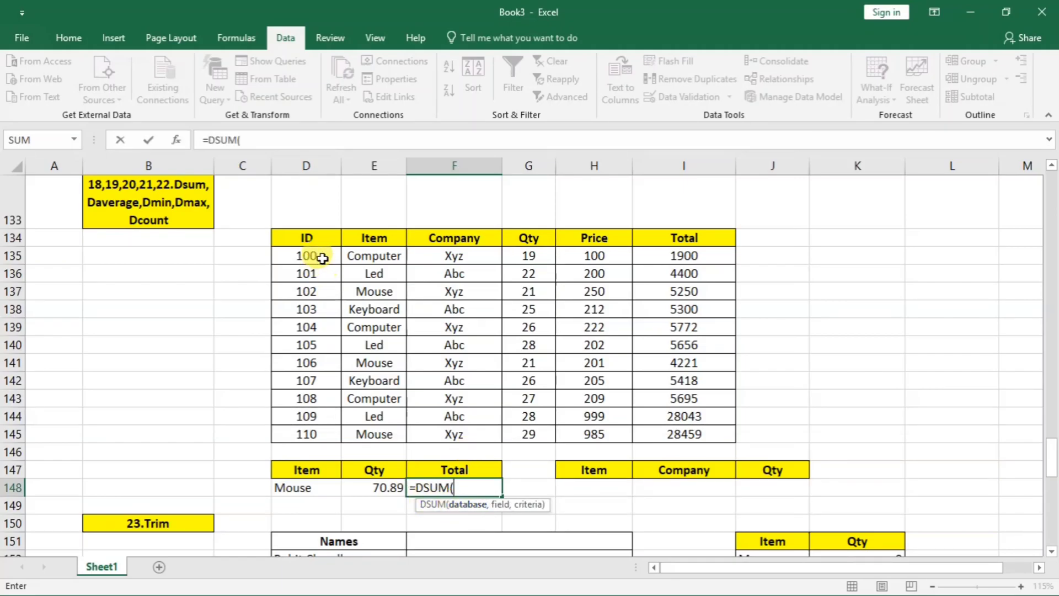
{"action": "left_click_drag", "start_coordinate": [309, 239], "coordinate": [694, 435]}
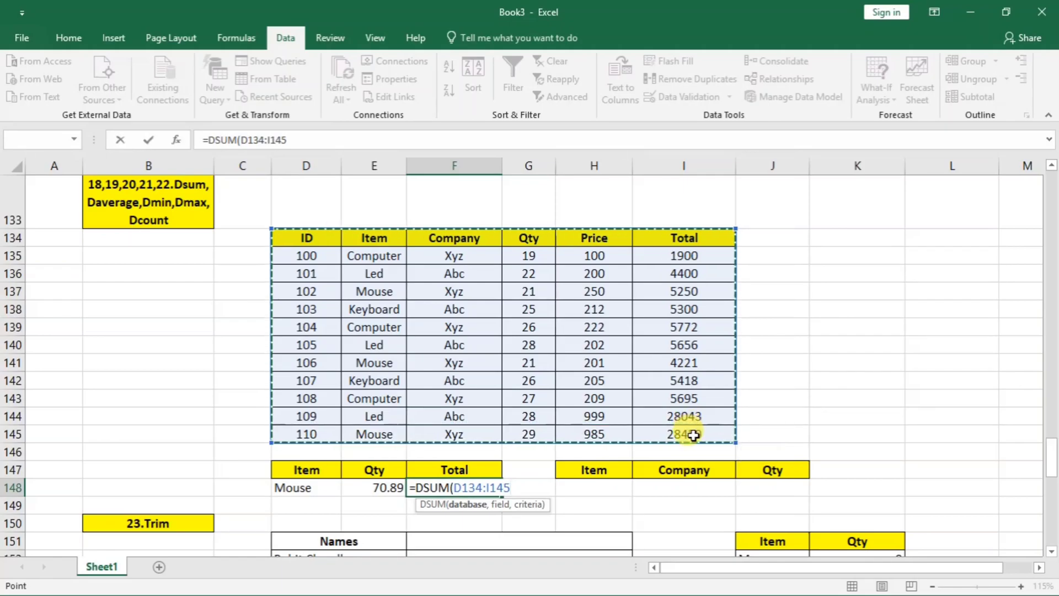
{"action": "type", "text": ","}
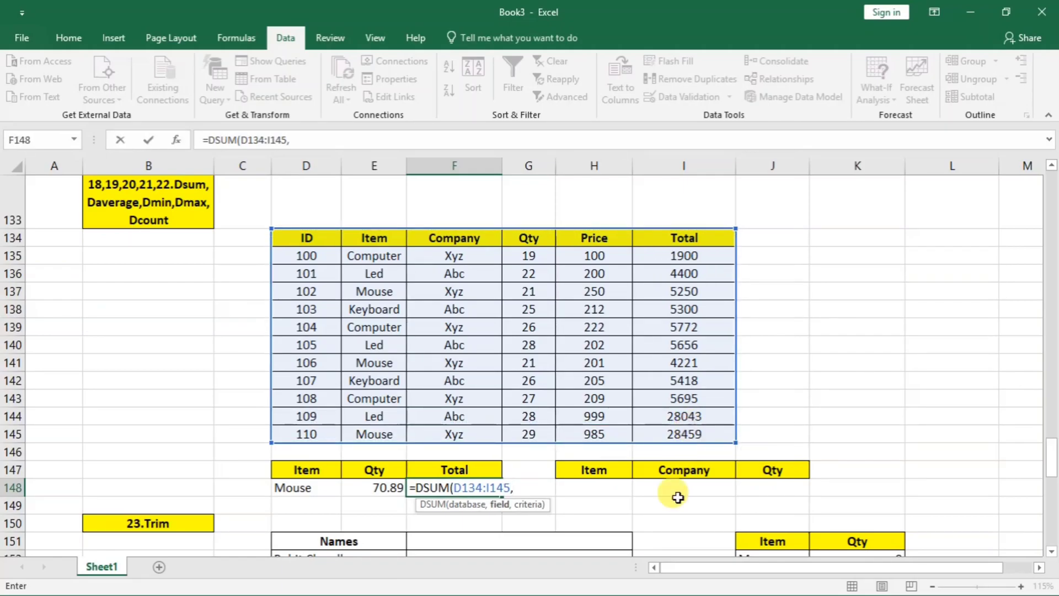
{"action": "left_click", "coordinate": [685, 237]}
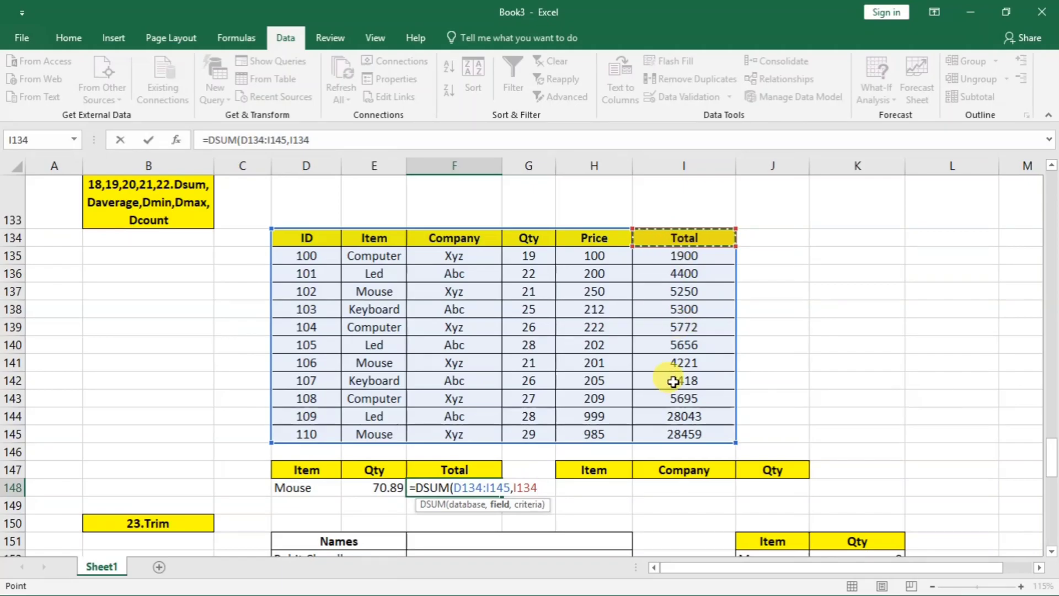
{"action": "type", "text": ","}
{"action": "left_click", "coordinate": [307, 469]}
{"action": "left_click_drag", "start_coordinate": [307, 469], "coordinate": [307, 488]}
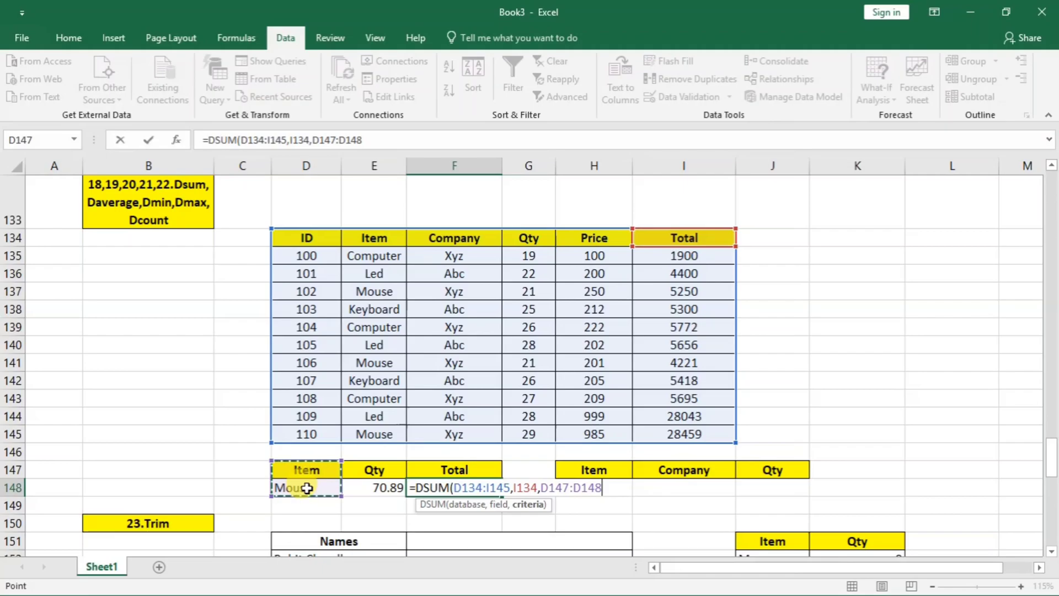
{"action": "key", "text": "Return"}
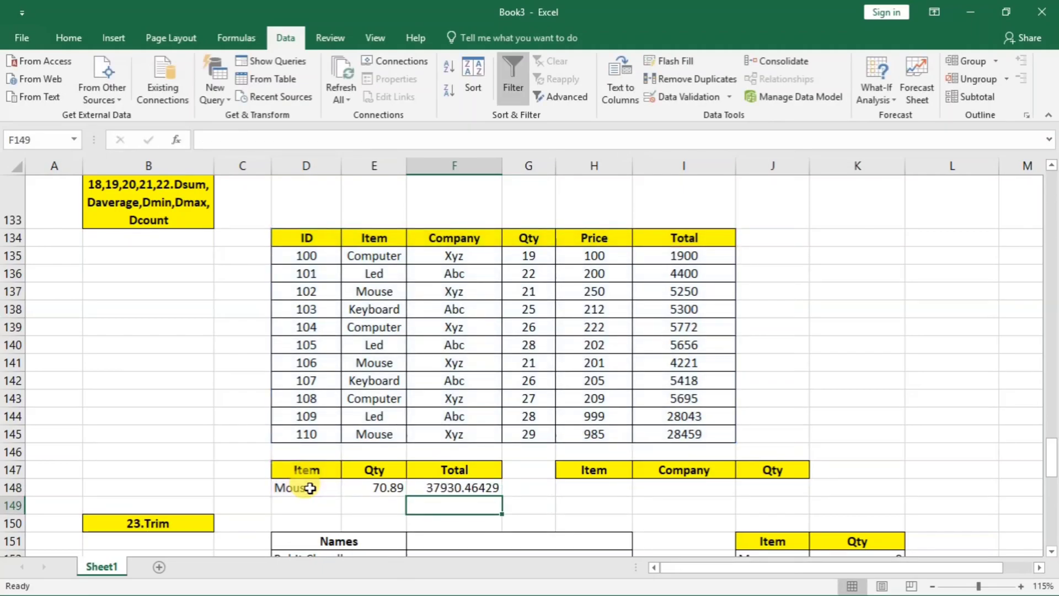
Examine the F148 total against the table's Total column, and compare the D147:D148 criteria with the Item and Company headers in H147:I147.
{"action": "left_click", "coordinate": [438, 488]}
{"action": "left_click", "coordinate": [313, 489]}
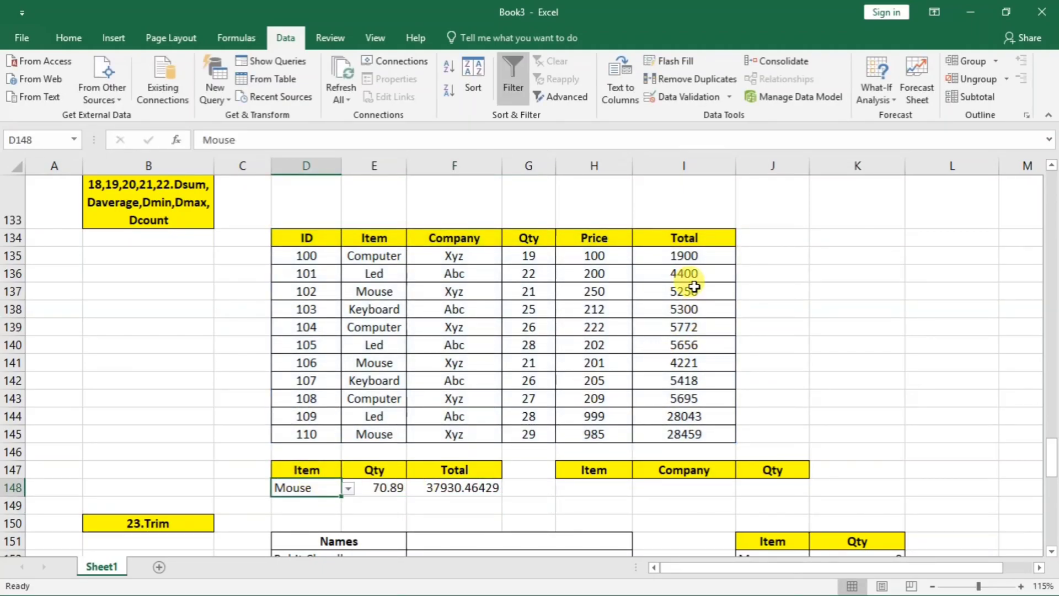
{"action": "left_click_drag", "start_coordinate": [689, 255], "coordinate": [684, 380]}
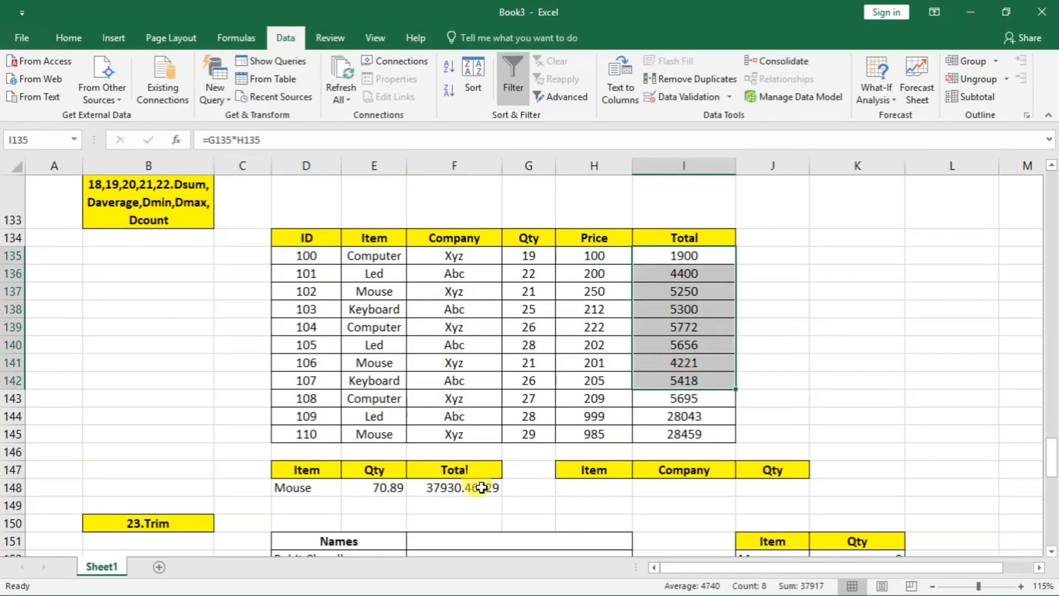
{"action": "left_click", "coordinate": [482, 487]}
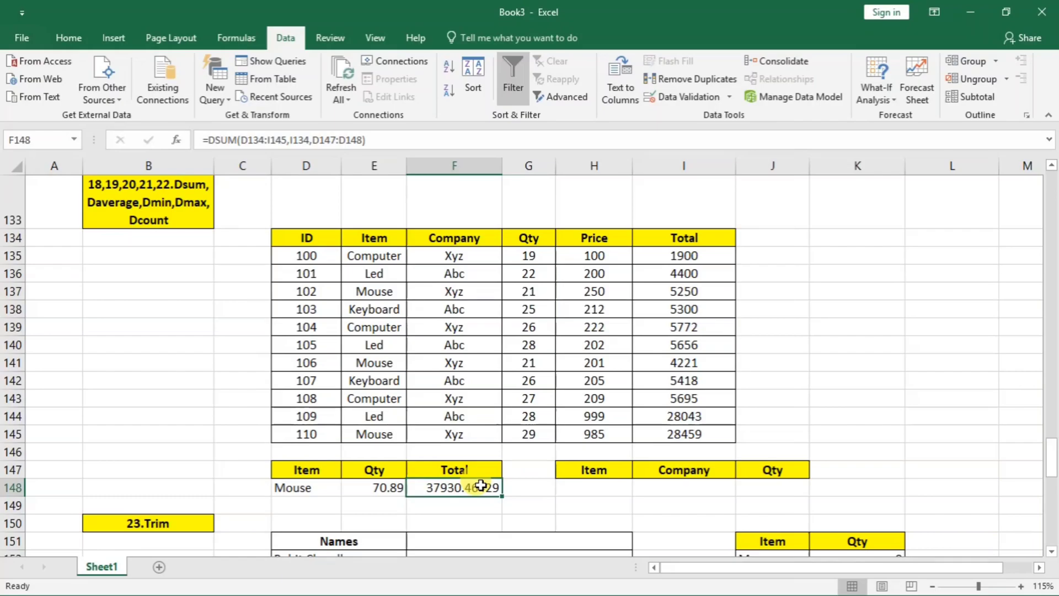
{"action": "left_click", "coordinate": [589, 487]}
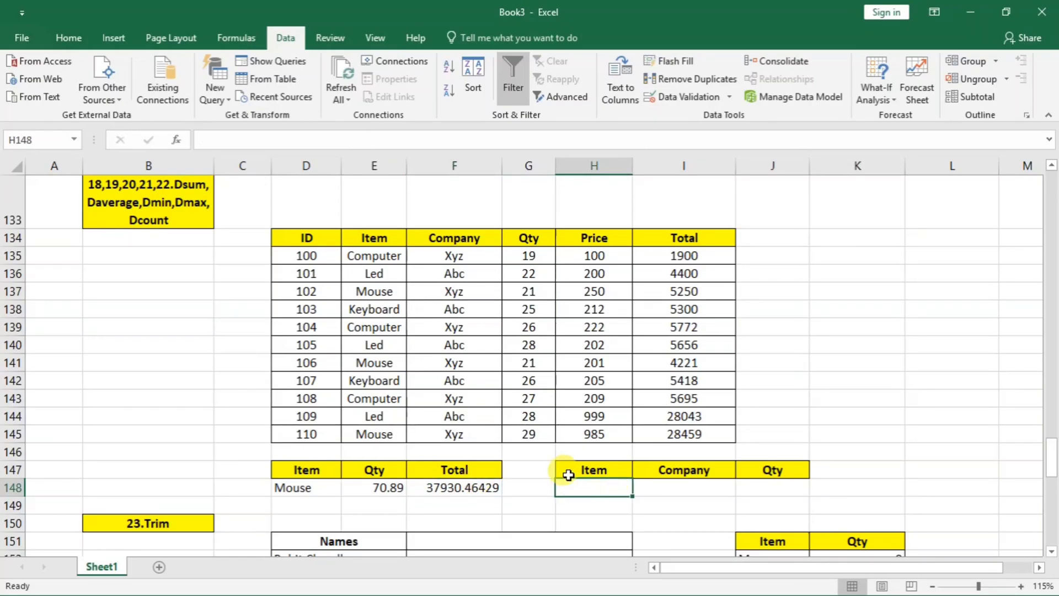
{"action": "left_click", "coordinate": [319, 472]}
{"action": "mouse_move", "coordinate": [322, 486]}
{"action": "left_mouse_down"}
{"action": "mouse_move", "coordinate": [309, 485]}
{"action": "mouse_move", "coordinate": [318, 486]}
{"action": "left_mouse_up"}
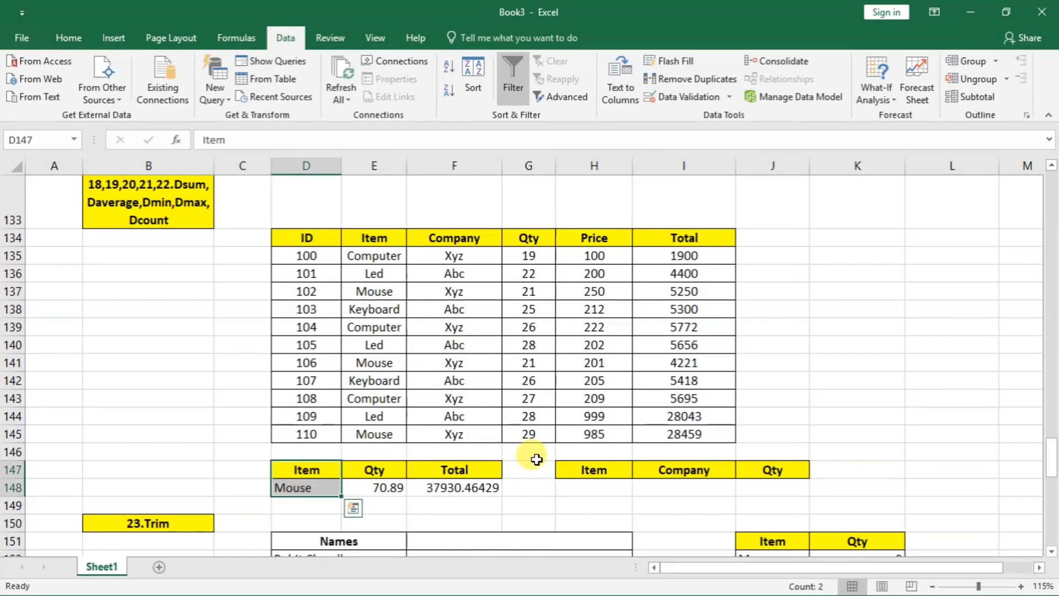
{"action": "left_click", "coordinate": [596, 470]}
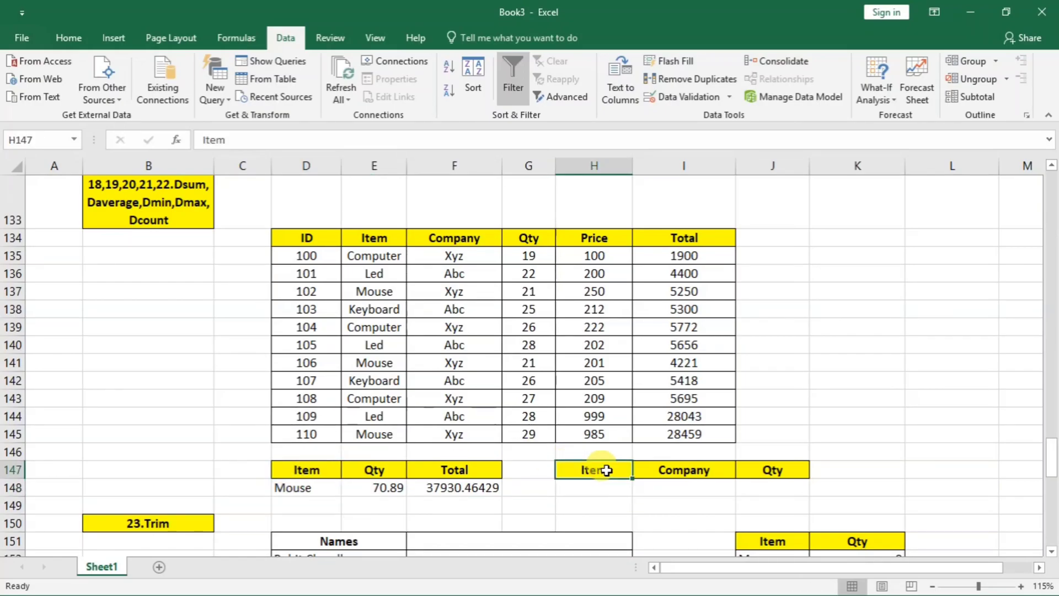
{"action": "left_click", "coordinate": [668, 469]}
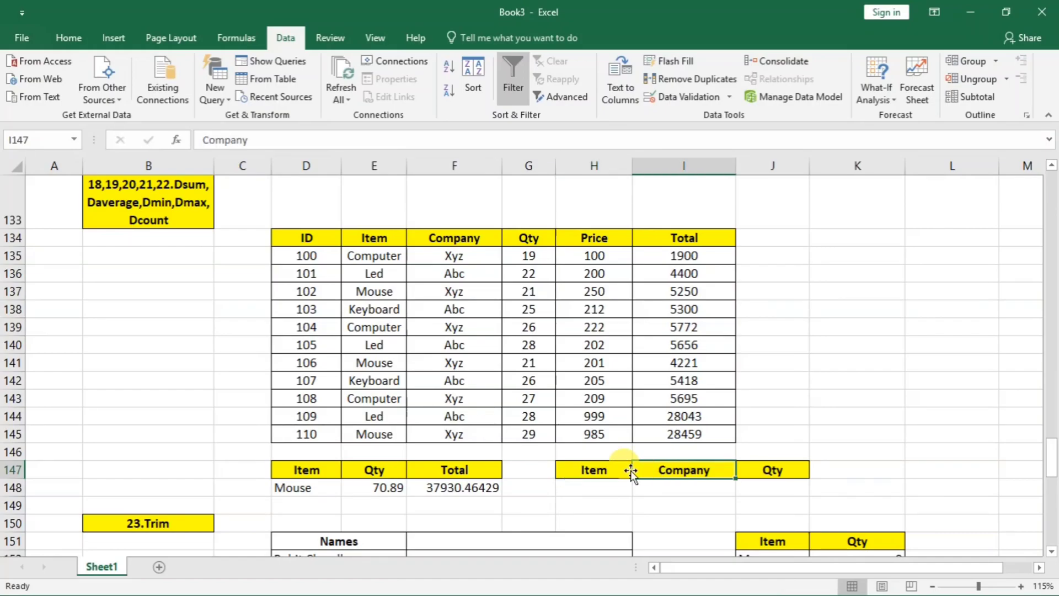
Enter a DSUM formula in J148 with database D134:I145, field G134 and criteria H147:I148, and check it against the Qty column.
{"action": "left_click", "coordinate": [779, 490]}
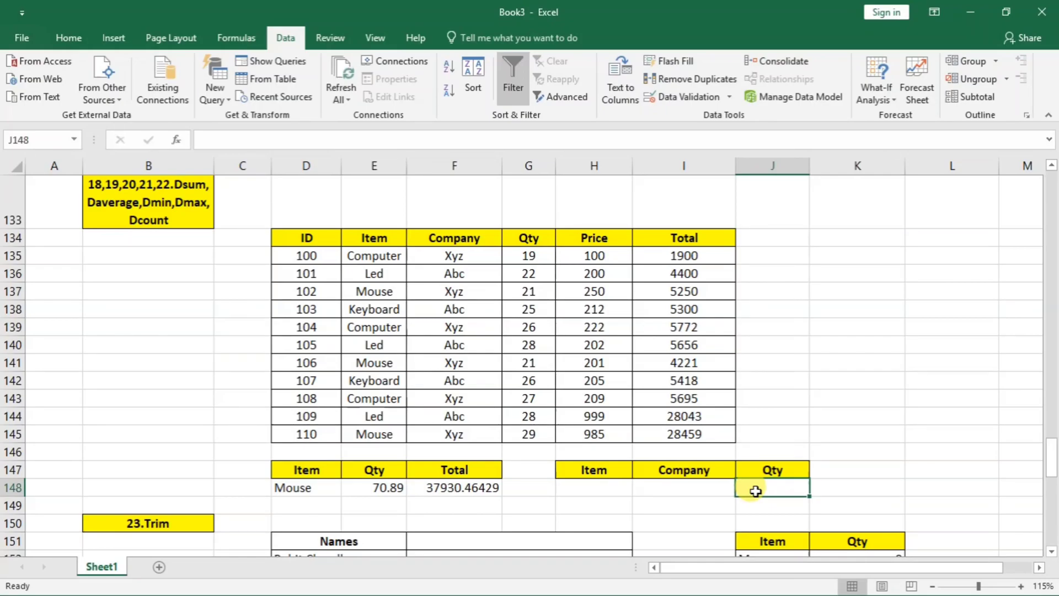
{"action": "type", "text": "=dsu"}
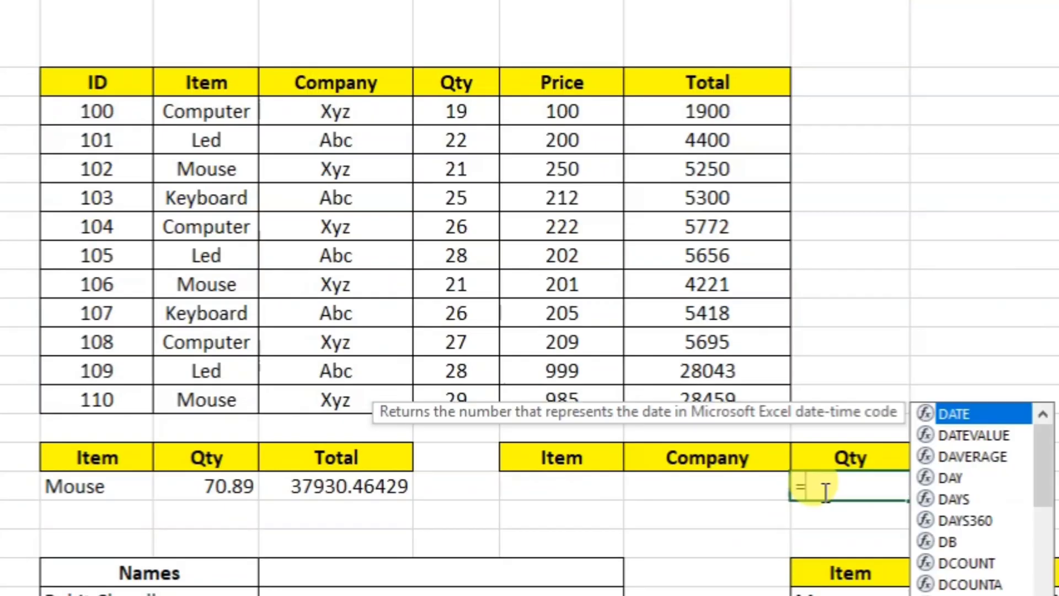
{"action": "key", "text": "Tab"}
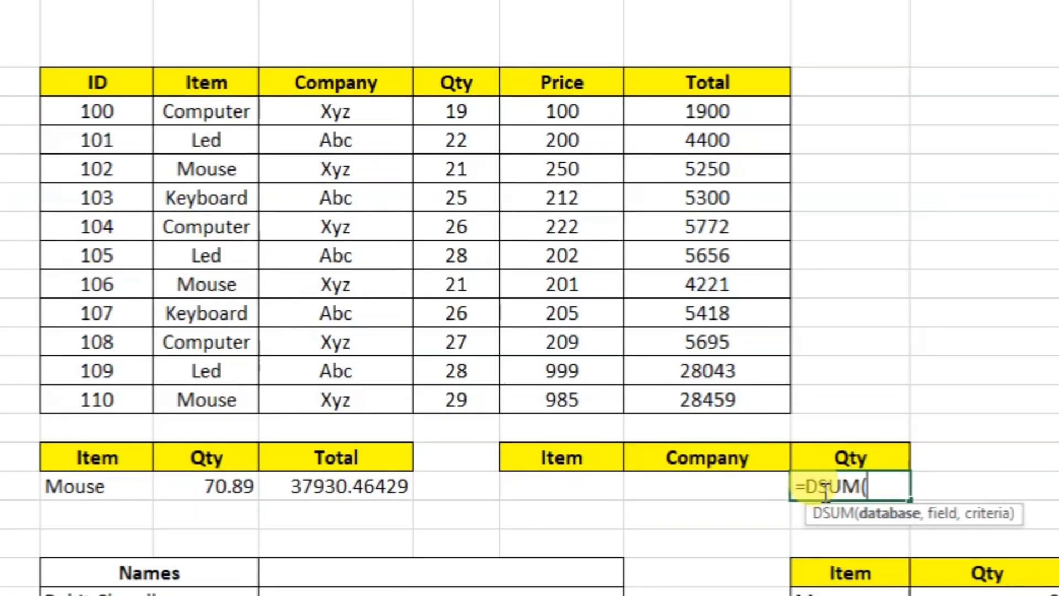
{"action": "left_click_drag", "start_coordinate": [86, 83], "coordinate": [738, 407]}
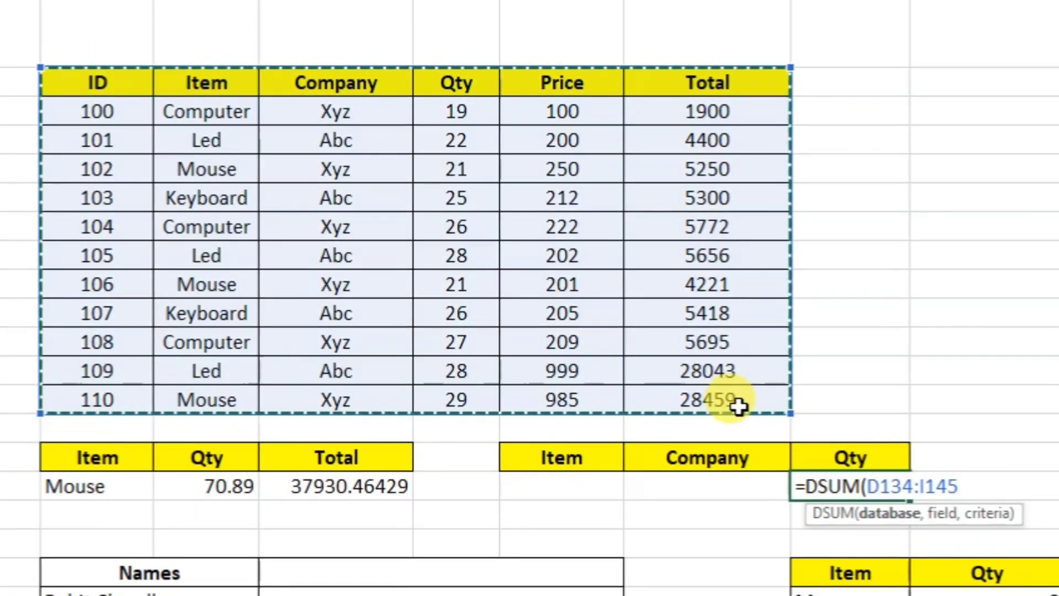
{"action": "type", "text": ","}
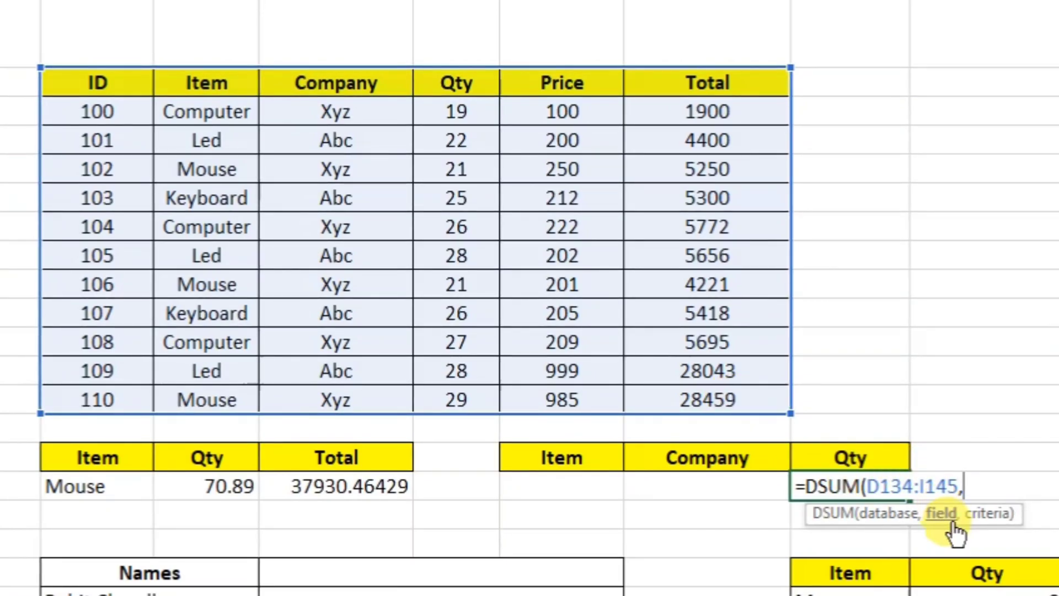
{"action": "left_click", "coordinate": [470, 83]}
{"action": "type", "text": ","}
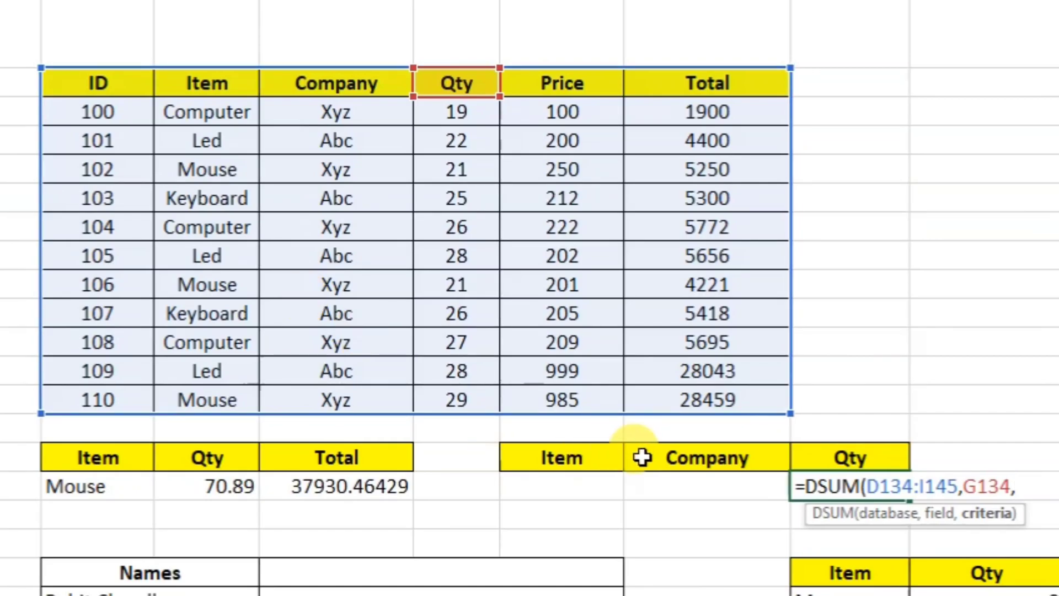
{"action": "left_click", "coordinate": [571, 460]}
{"action": "left_click_drag", "start_coordinate": [571, 460], "coordinate": [721, 483]}
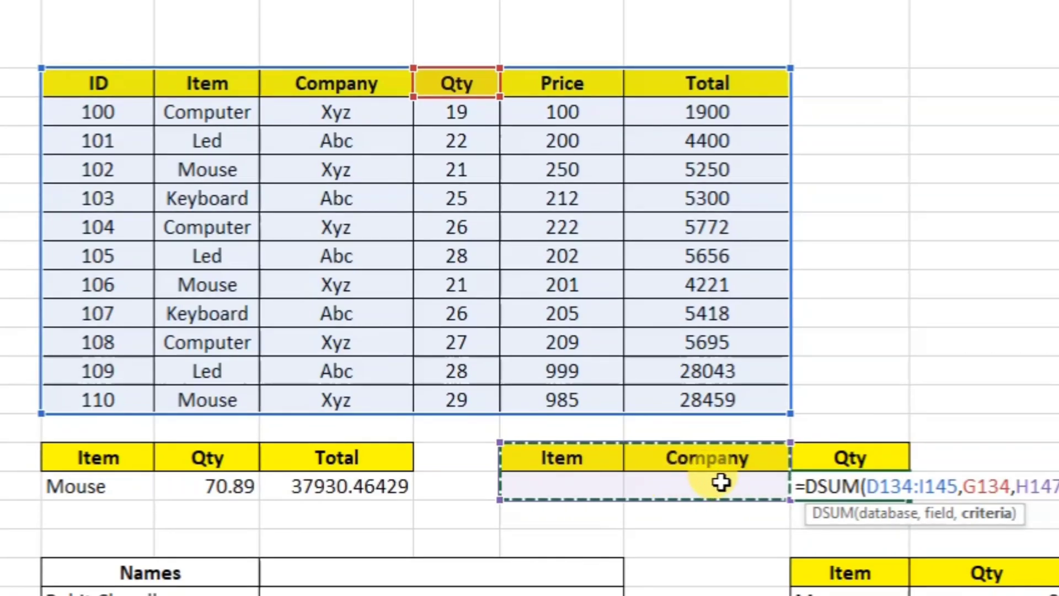
{"action": "type", "text": ")"}
{"action": "key", "text": "Return"}
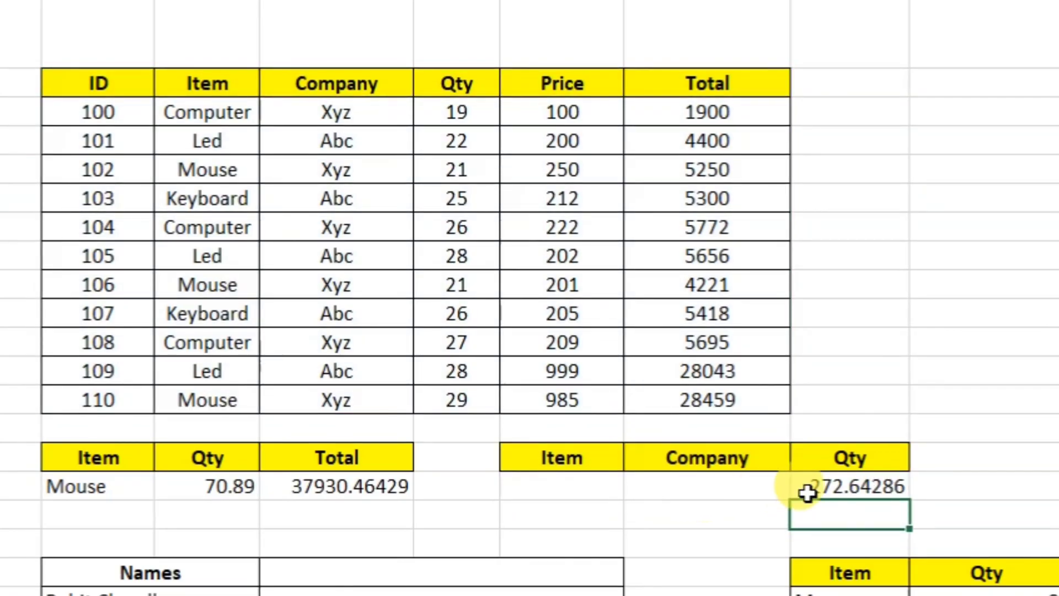
{"action": "left_click", "coordinate": [830, 488]}
{"action": "left_click_drag", "start_coordinate": [465, 111], "coordinate": [442, 401]}
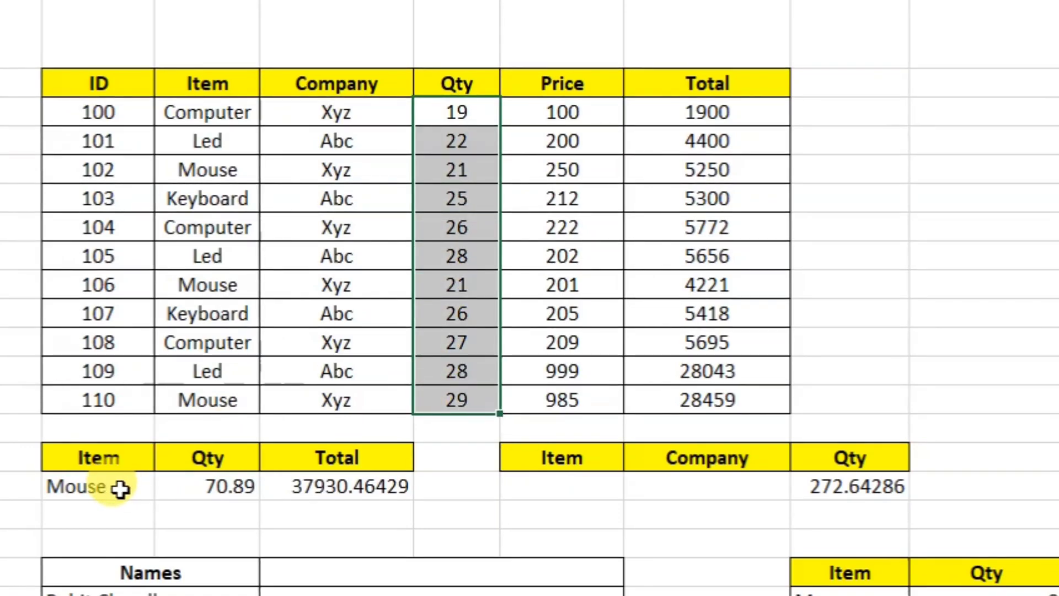
Enter Led as the item criterion in H148 and check the Qty result in J148 with the company left blank.
{"action": "left_click", "coordinate": [582, 485]}
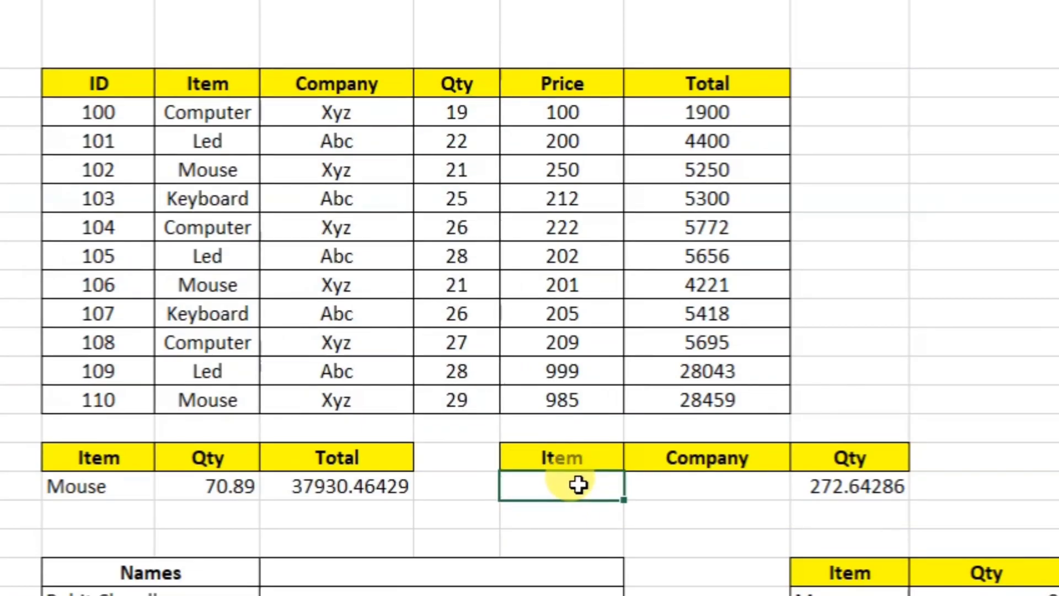
{"action": "type", "text": "Led"}
{"action": "key", "text": "Return"}
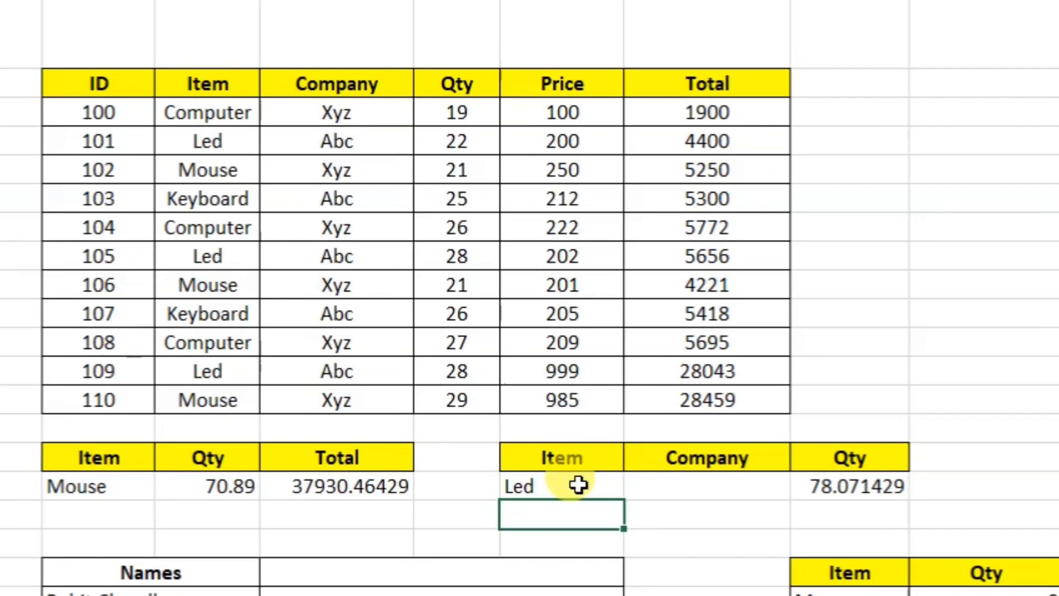
{"action": "left_click", "coordinate": [850, 490]}
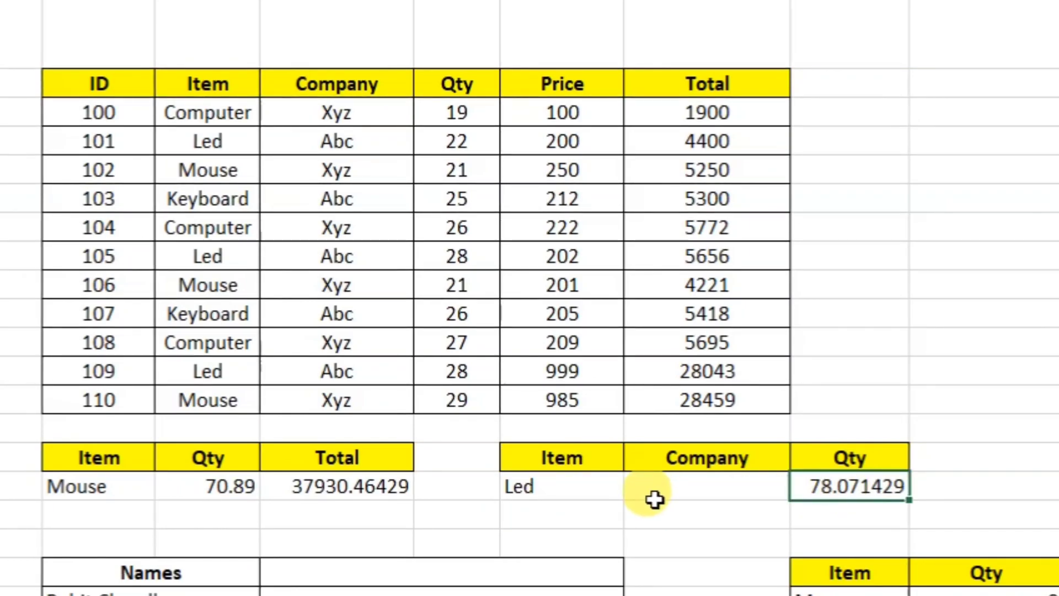
{"action": "left_click", "coordinate": [543, 491]}
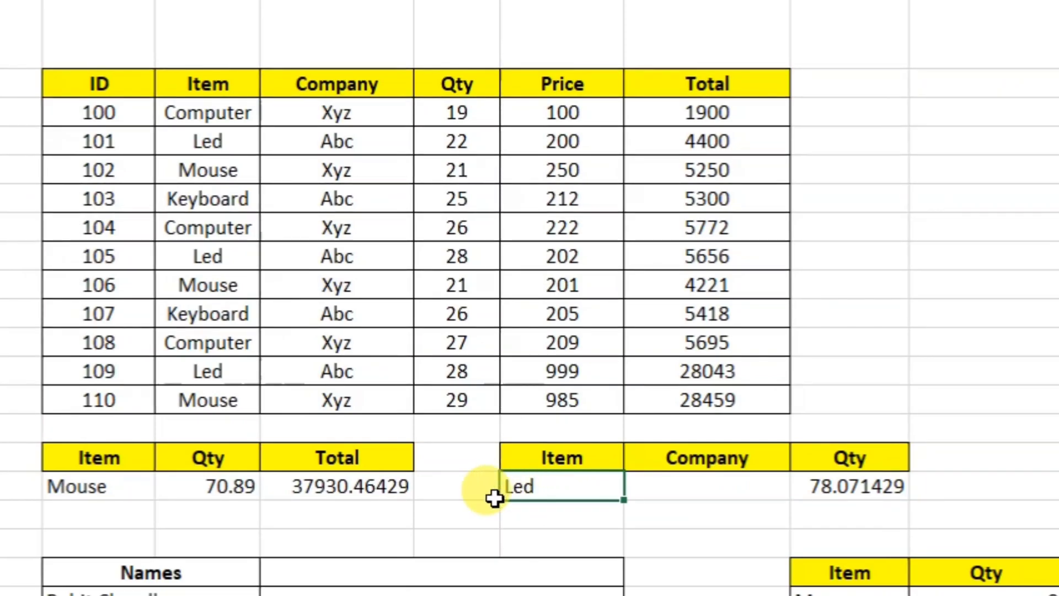
{"action": "left_click", "coordinate": [544, 457]}
{"action": "left_click_drag", "start_coordinate": [544, 457], "coordinate": [544, 487]}
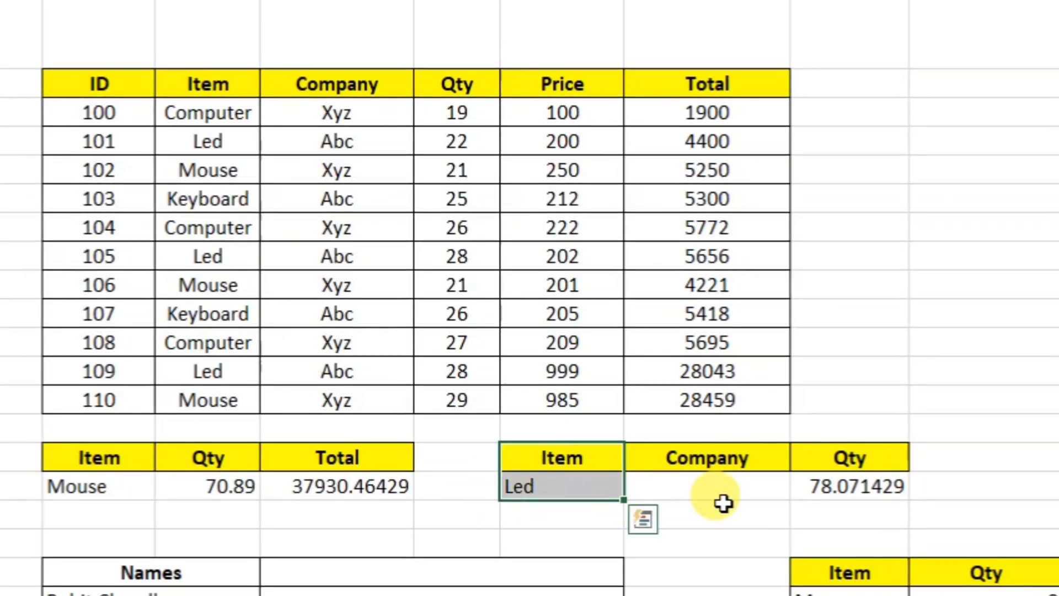
{"action": "left_click_drag", "start_coordinate": [867, 466], "coordinate": [861, 487]}
{"action": "left_click", "coordinate": [821, 487]}
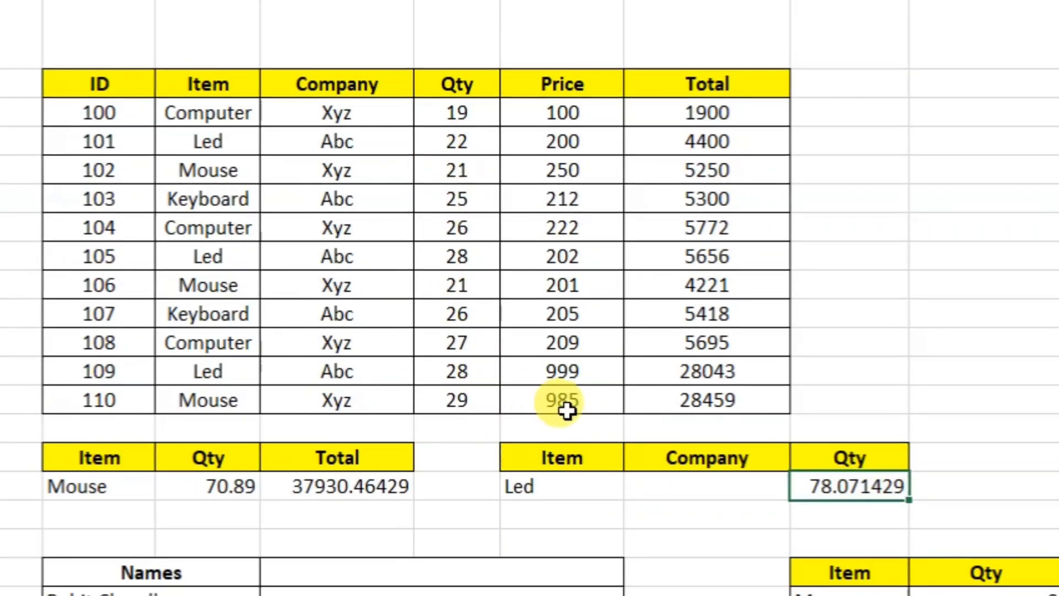
Enter Xyz as the company criterion in I148 and check the Qty result in J148 for both criteria.
{"action": "left_click", "coordinate": [692, 488]}
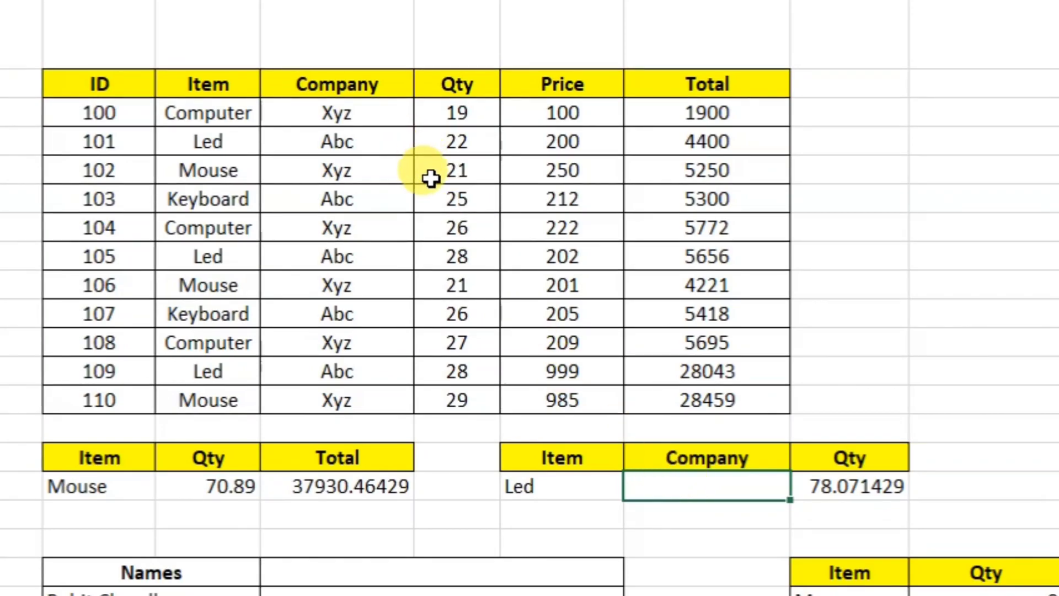
{"action": "type", "text": "X"}
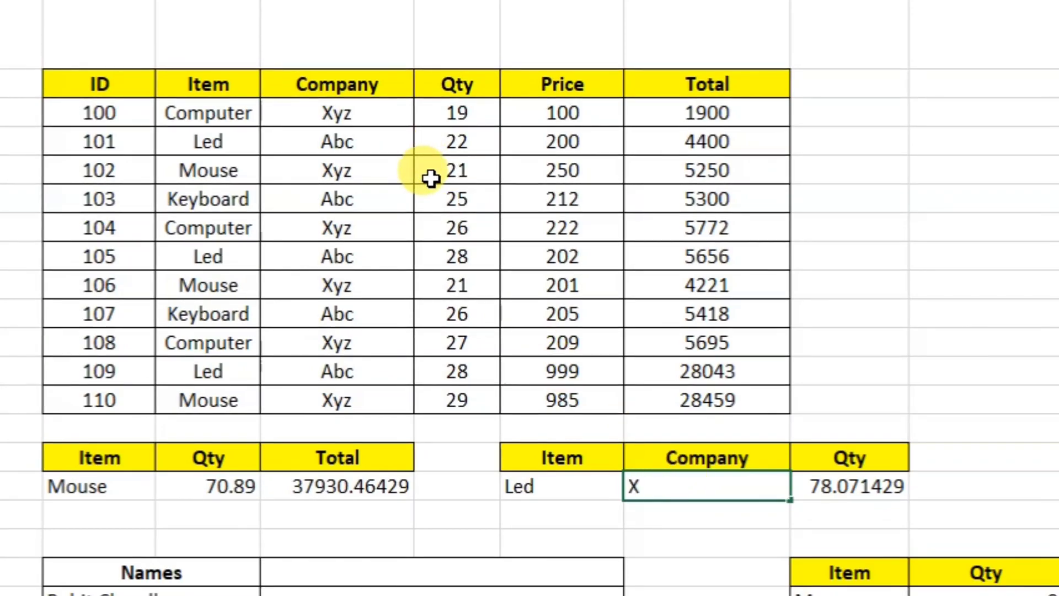
{"action": "type", "text": "yz"}
{"action": "key", "text": "Return"}
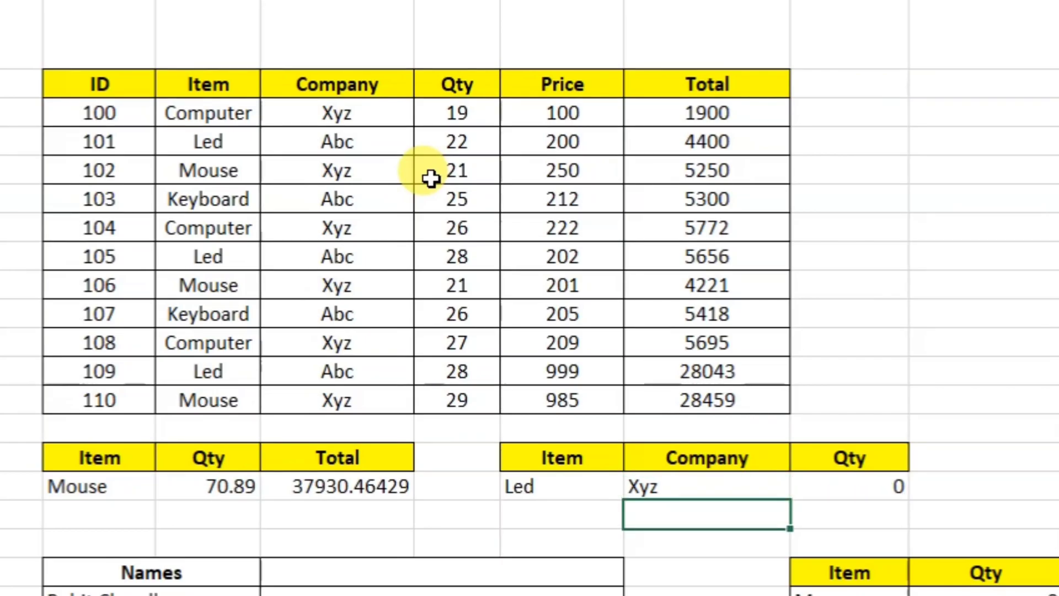
{"action": "left_click", "coordinate": [544, 491]}
{"action": "left_click", "coordinate": [662, 495]}
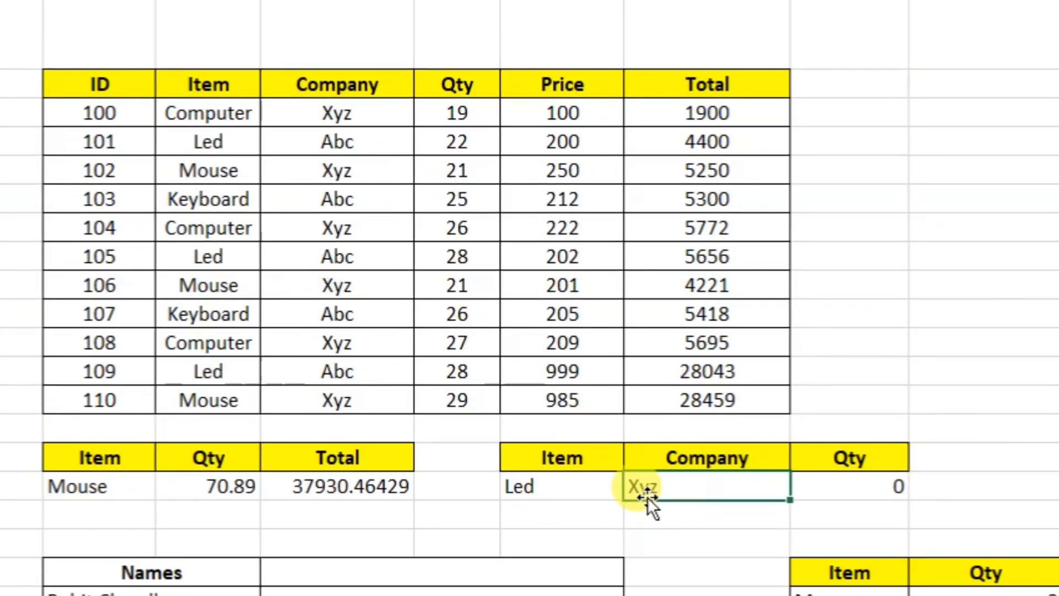
{"action": "left_click", "coordinate": [849, 488]}
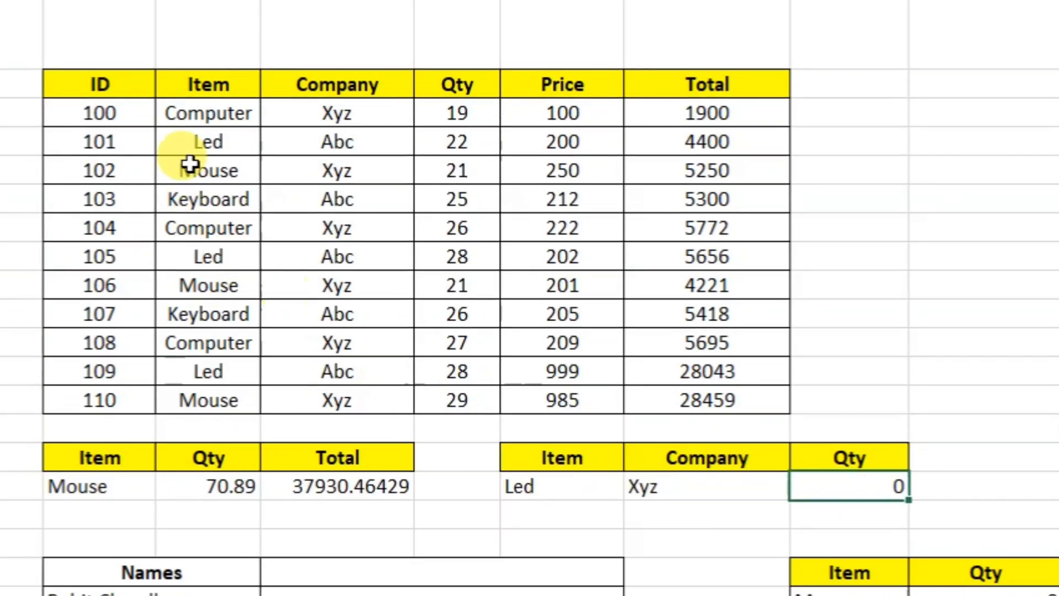
Check the company of each Led row in the table, and enter Abc as the company criterion in I148.
{"action": "left_click", "coordinate": [214, 146]}
{"action": "left_click", "coordinate": [331, 140]}
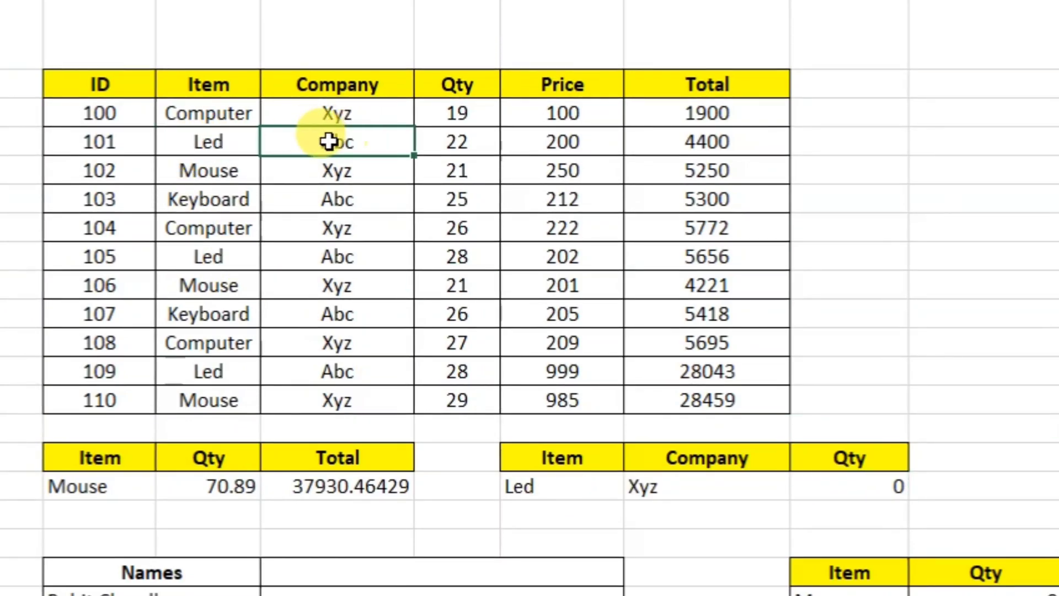
{"action": "left_click", "coordinate": [236, 256]}
{"action": "left_click", "coordinate": [348, 253]}
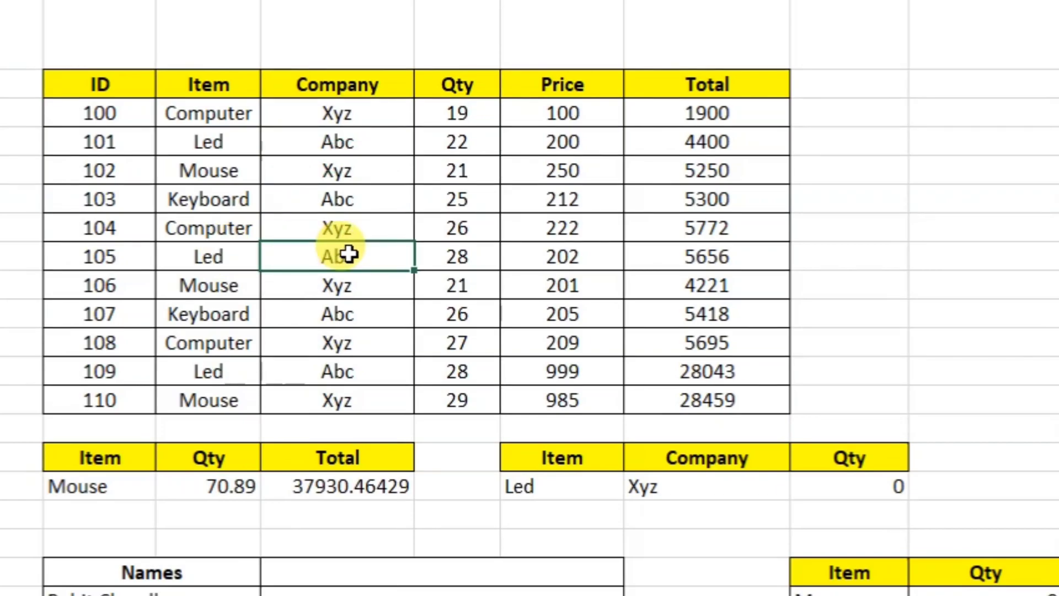
{"action": "left_click", "coordinate": [235, 370]}
{"action": "left_click", "coordinate": [342, 372]}
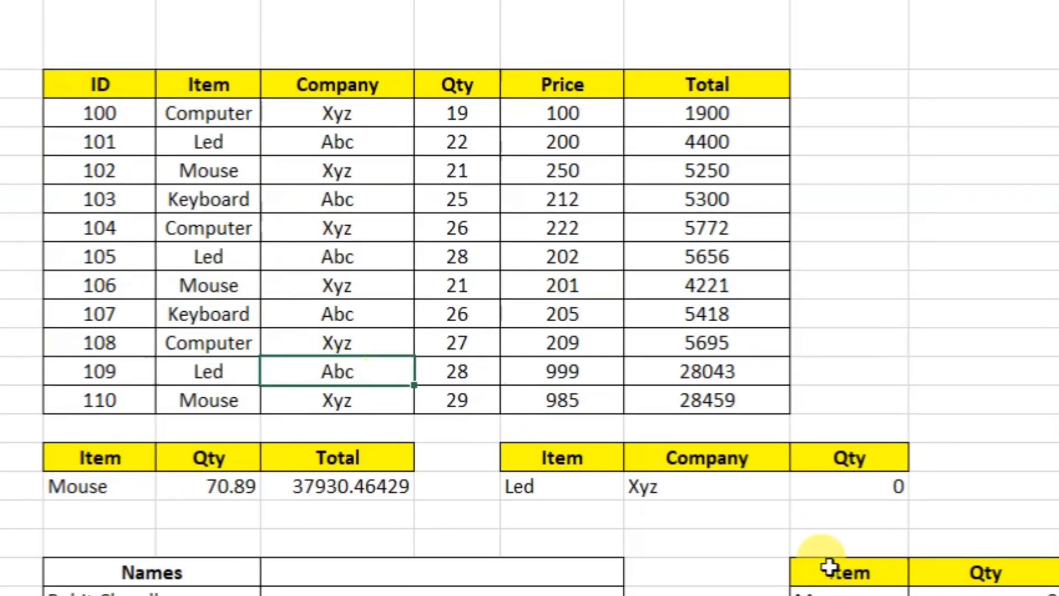
{"action": "left_click", "coordinate": [687, 495]}
{"action": "type", "text": "Abc"}
{"action": "key", "text": "Return"}
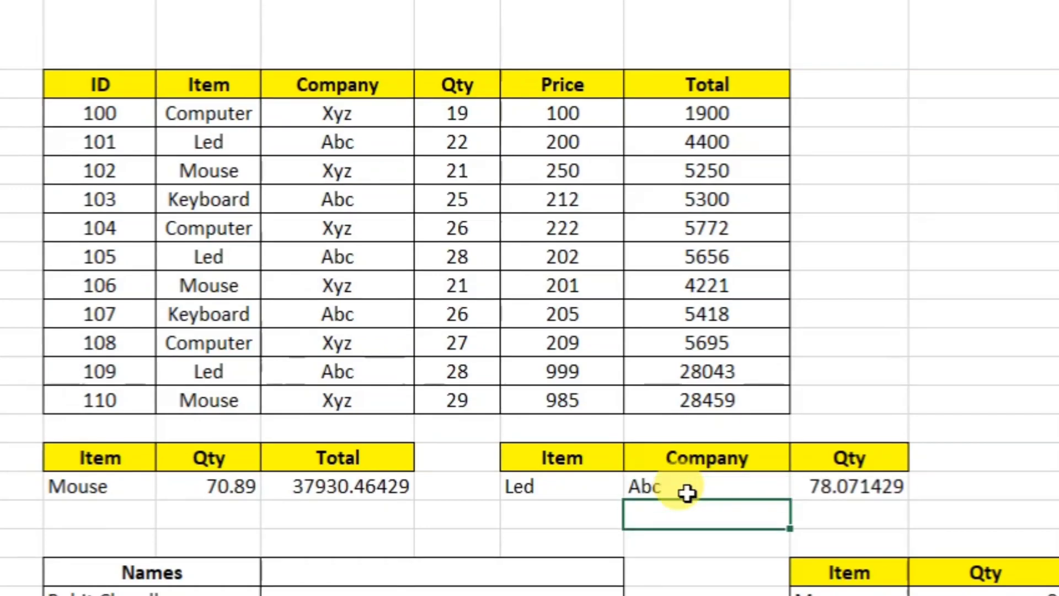
{"action": "left_click", "coordinate": [894, 486]}
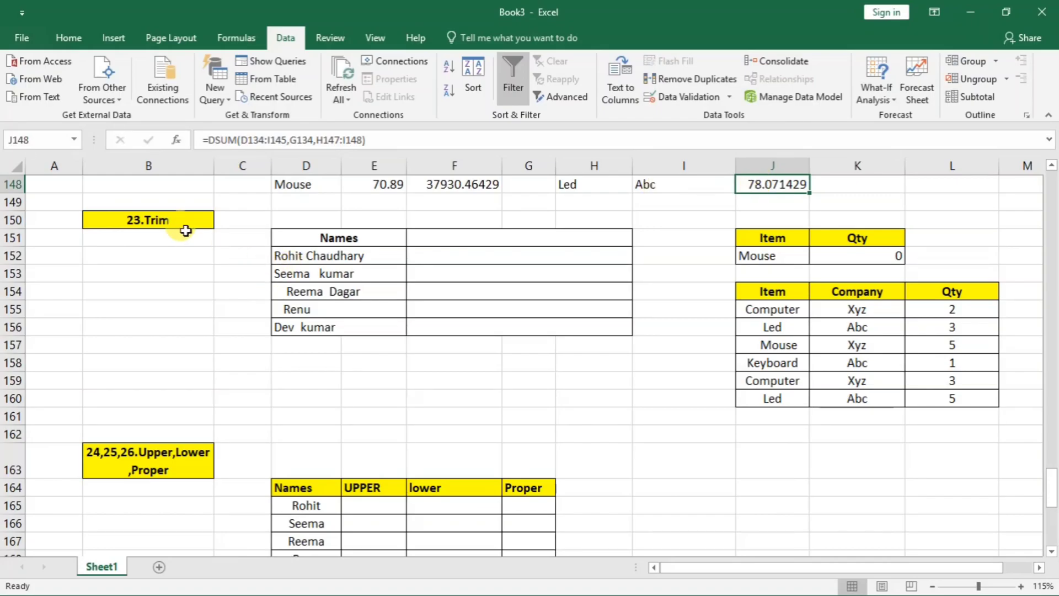
Examine the DSUM formula in K152 and compare its Mouse criterion in J152 with the Mouse row and Qty in the small item table.
{"action": "left_click", "coordinate": [169, 221]}
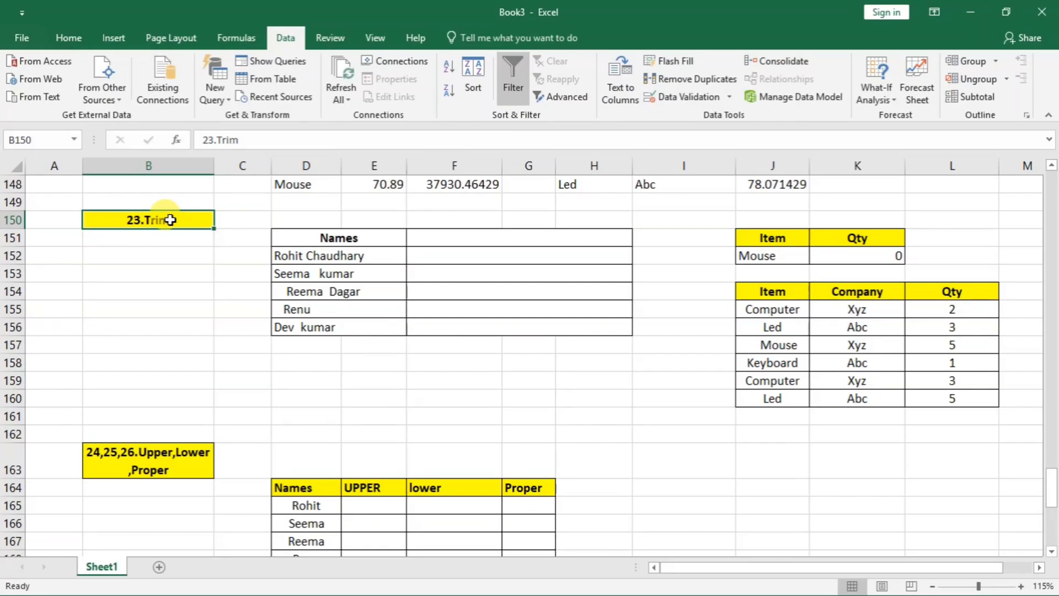
{"action": "left_click", "coordinate": [760, 256]}
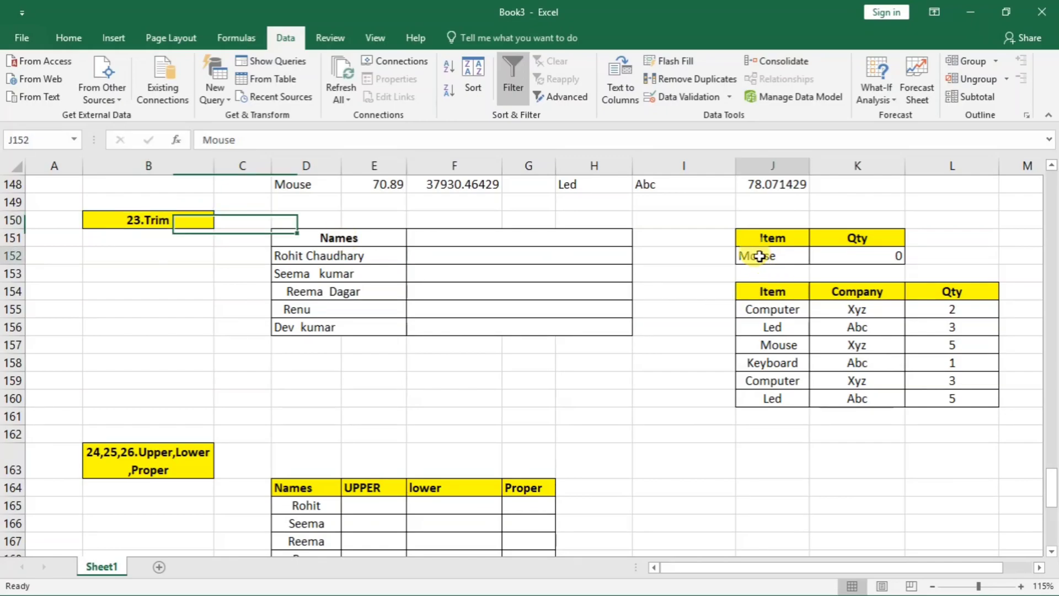
{"action": "left_click", "coordinate": [850, 257]}
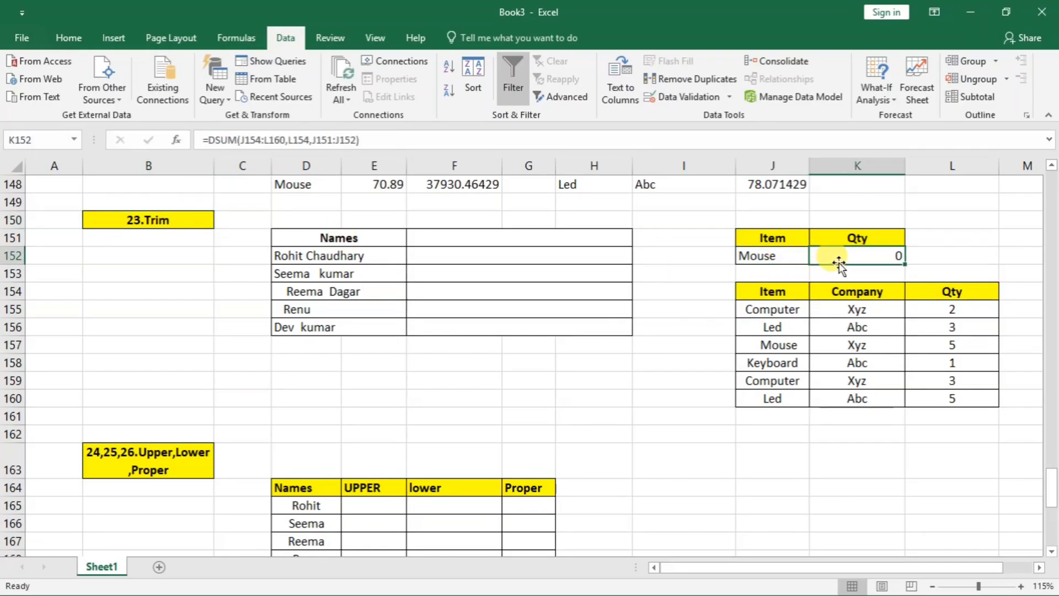
{"action": "double_click", "coordinate": [845, 257]}
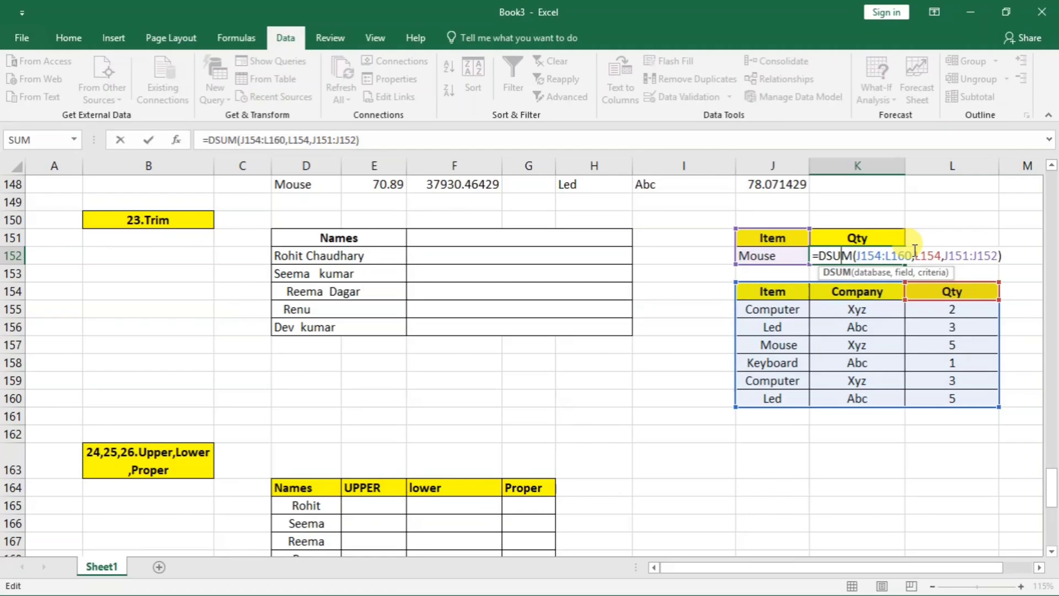
{"action": "key", "text": "Return"}
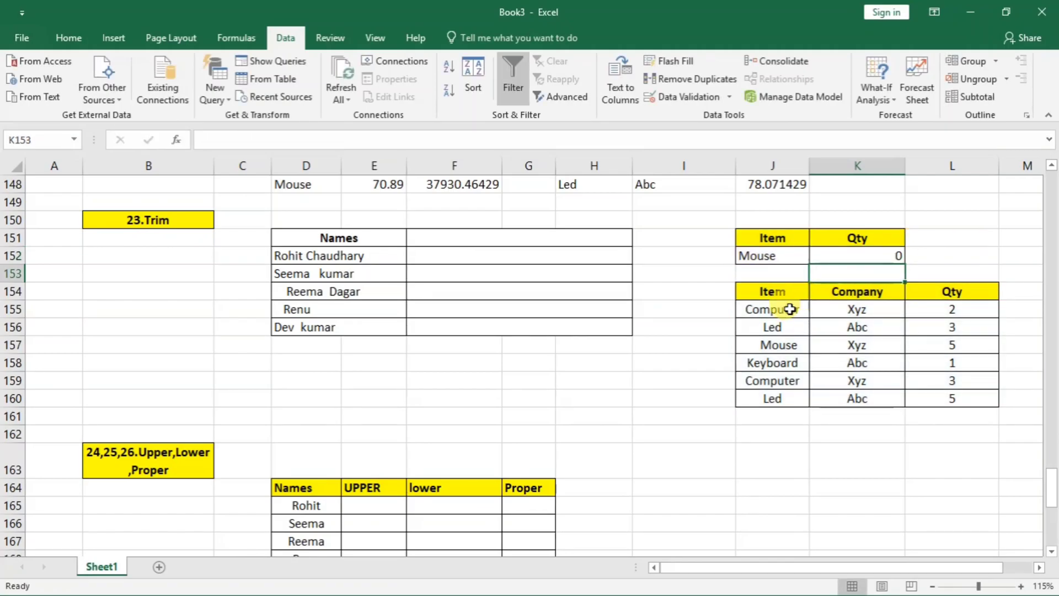
{"action": "left_click", "coordinate": [767, 256]}
{"action": "left_click", "coordinate": [787, 347]}
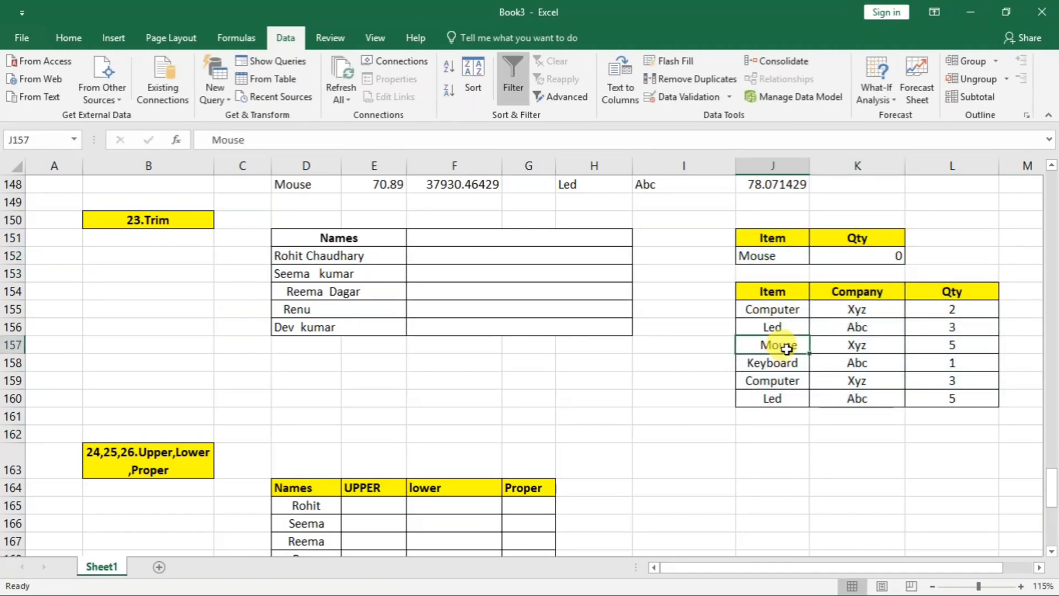
{"action": "left_click", "coordinate": [950, 343]}
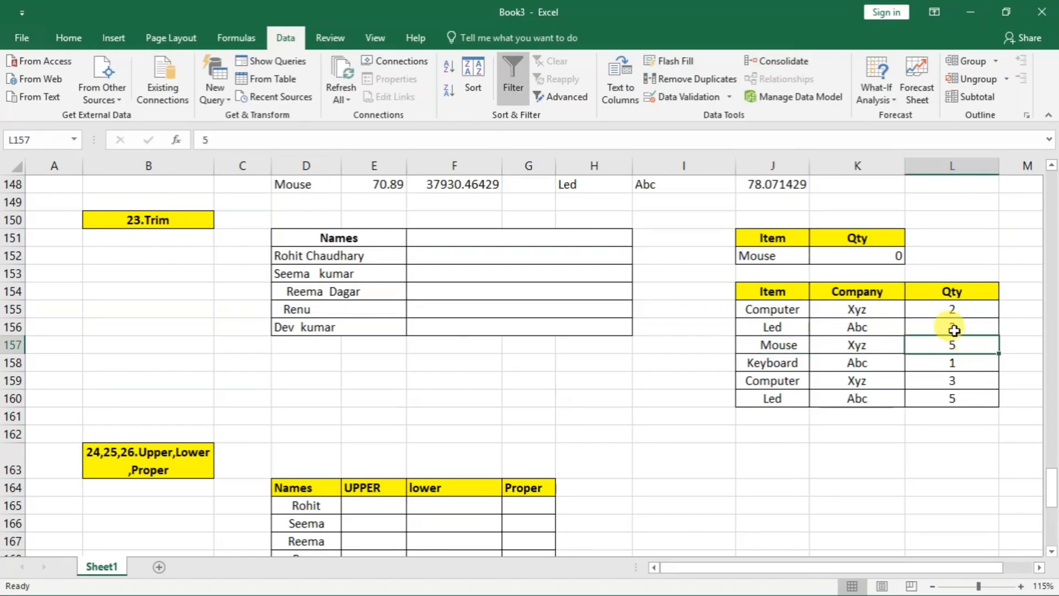
{"action": "left_click", "coordinate": [872, 261]}
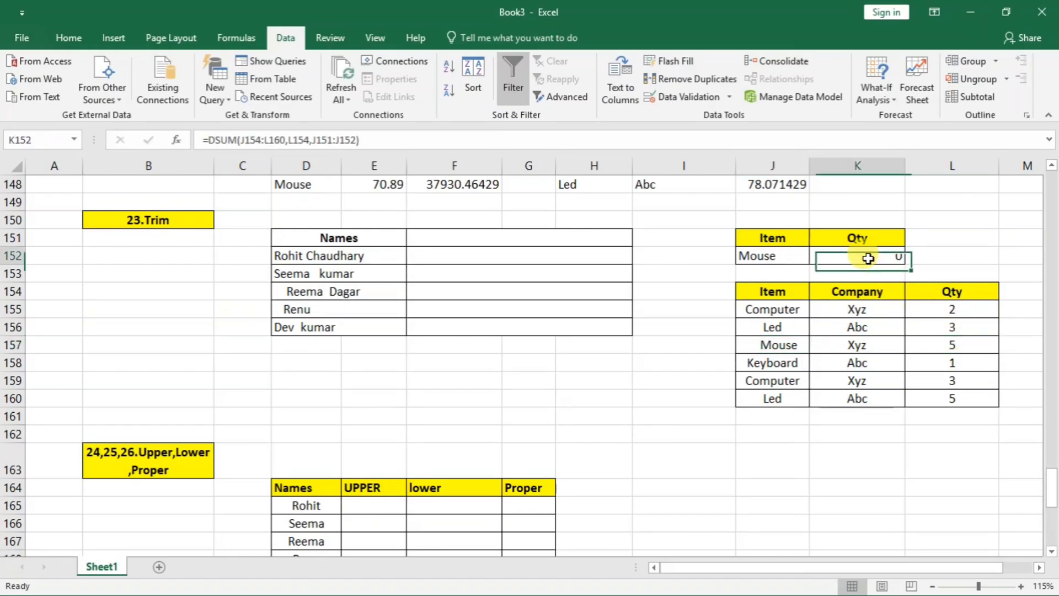
Remove the leading spaces before Mouse in J157 and compare the DSUM result in K152 with the row's Qty.
{"action": "left_click", "coordinate": [762, 349]}
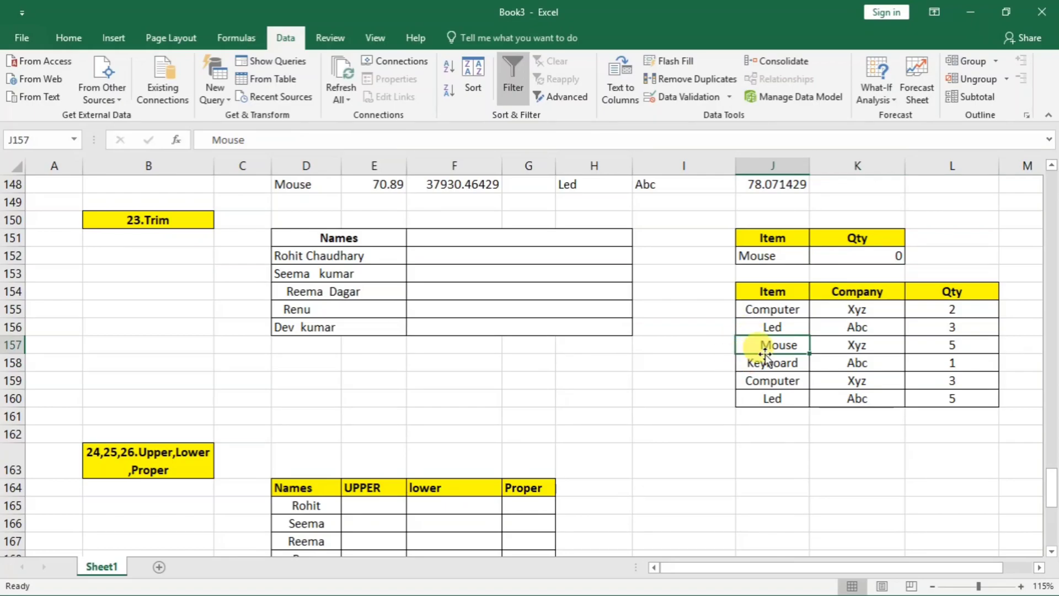
{"action": "double_click", "coordinate": [770, 344]}
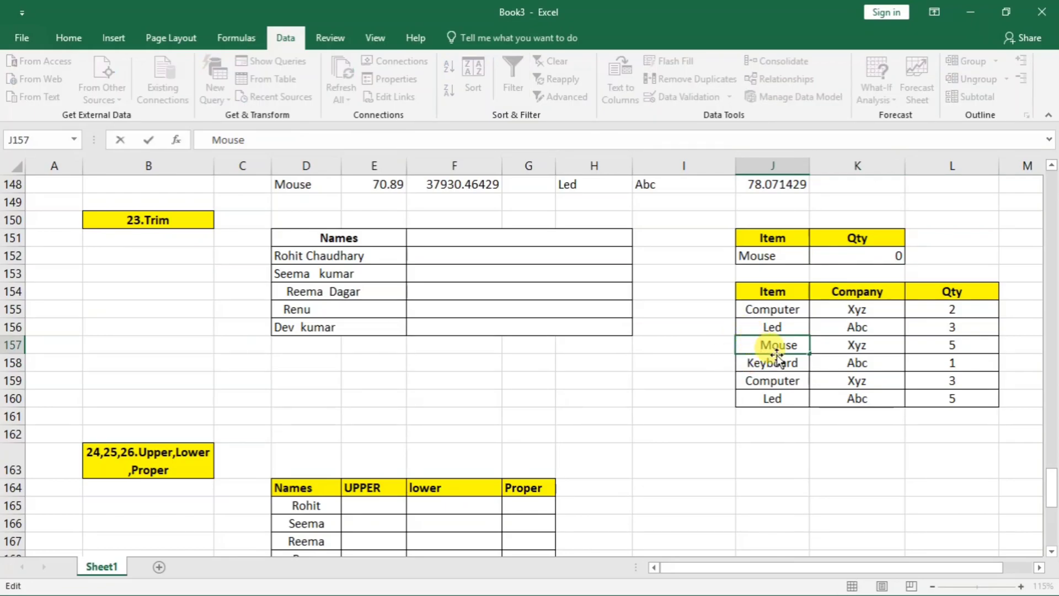
{"action": "key", "text": "BackSpace"}
{"action": "key", "text": "BackSpace"}
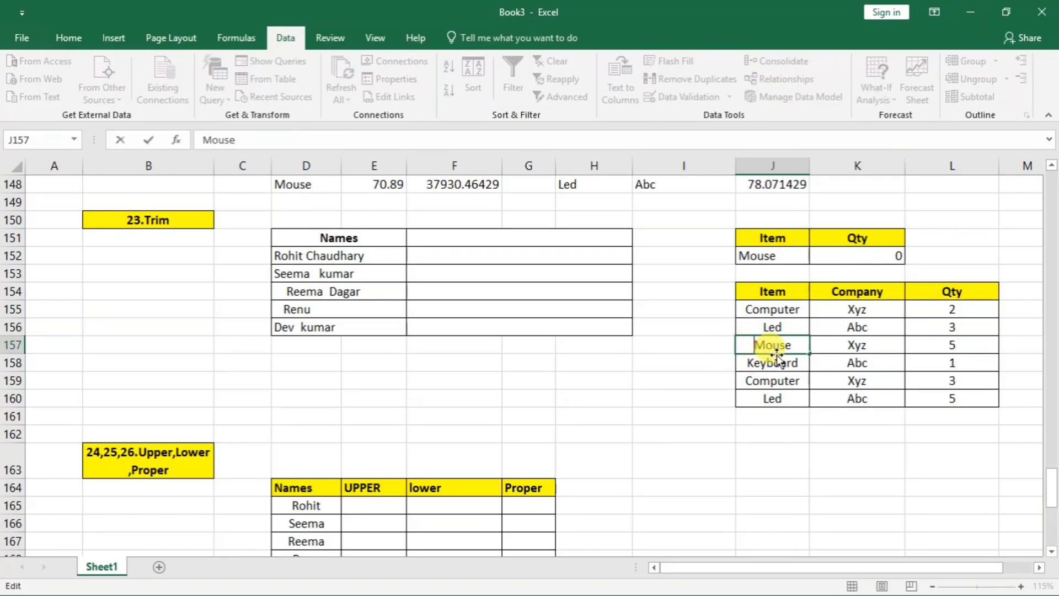
{"action": "key", "text": "Return"}
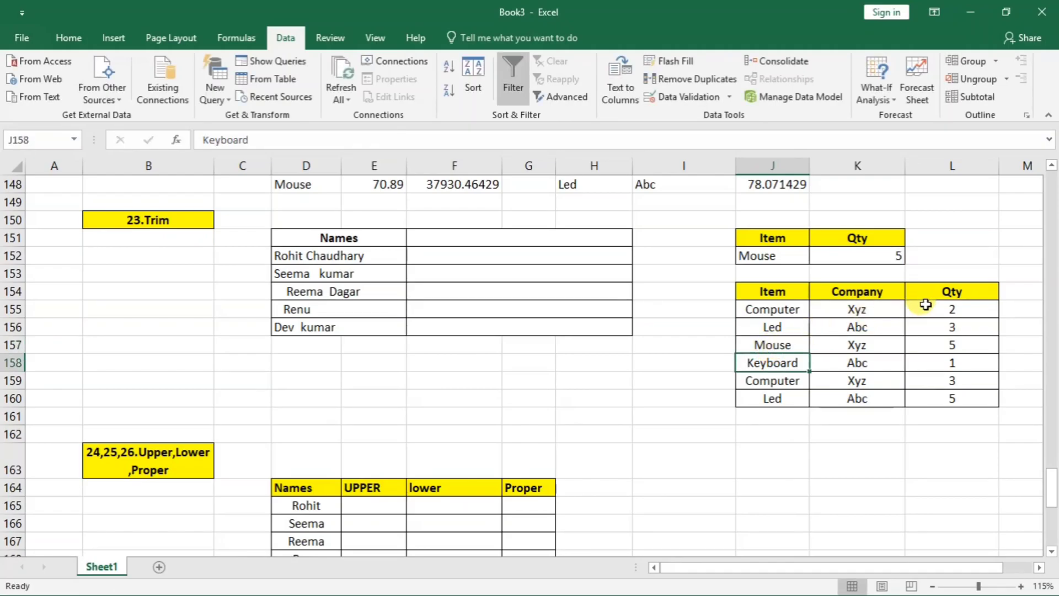
{"action": "left_click", "coordinate": [963, 349]}
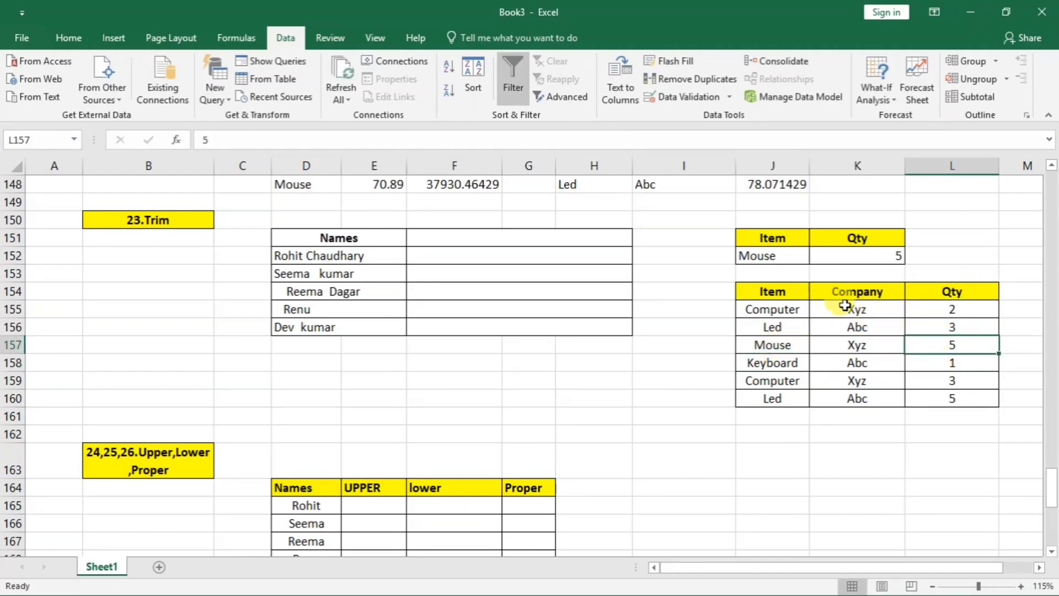
{"action": "left_click", "coordinate": [856, 255]}
Put the leading spaces back before Mouse in J157 and recheck the DSUM result in K152.
{"action": "left_click", "coordinate": [755, 345]}
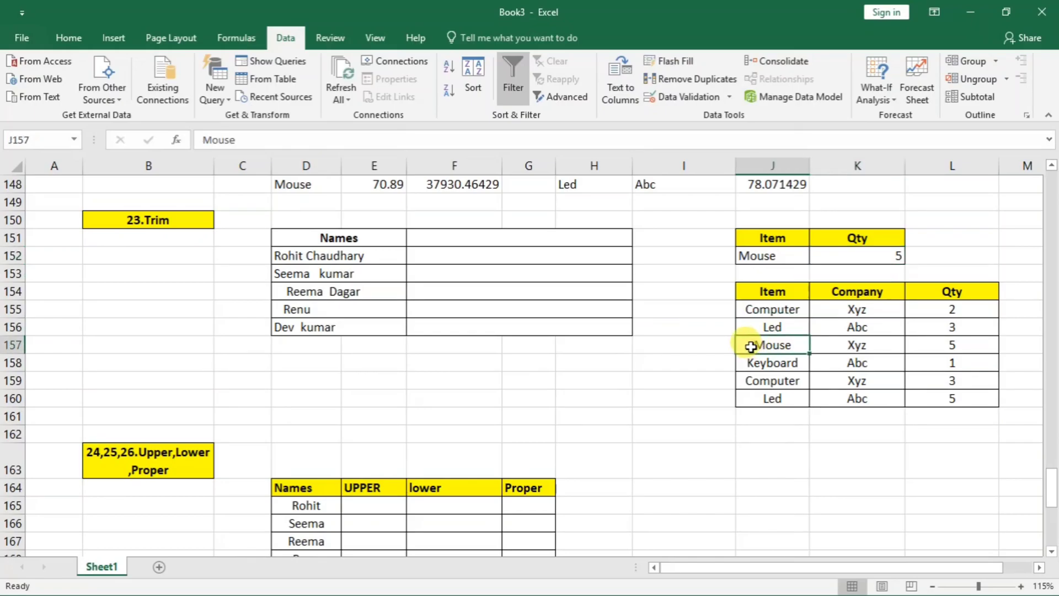
{"action": "double_click", "coordinate": [754, 343]}
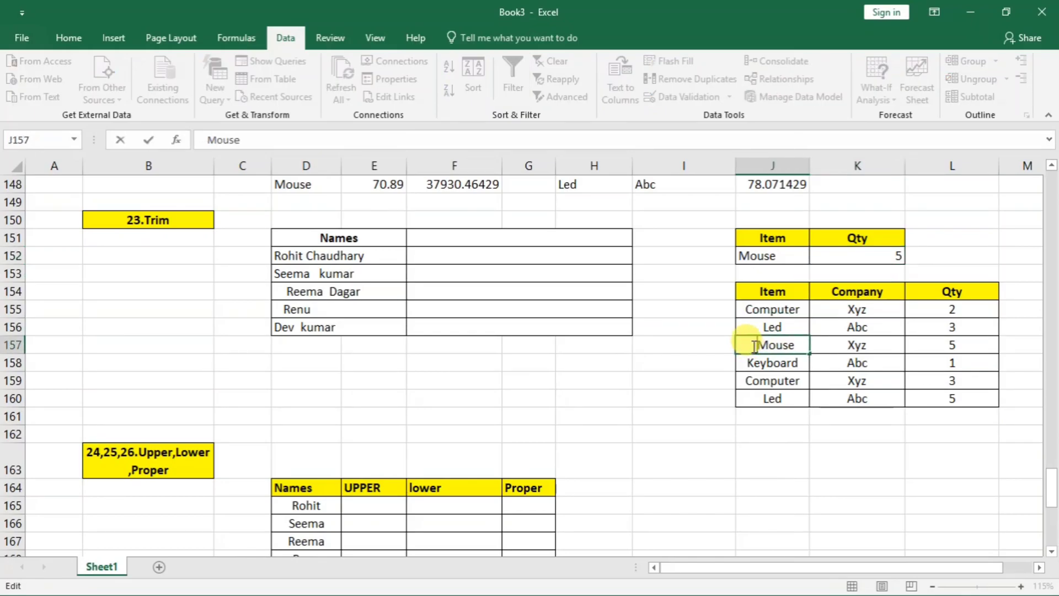
{"action": "key", "text": "Return"}
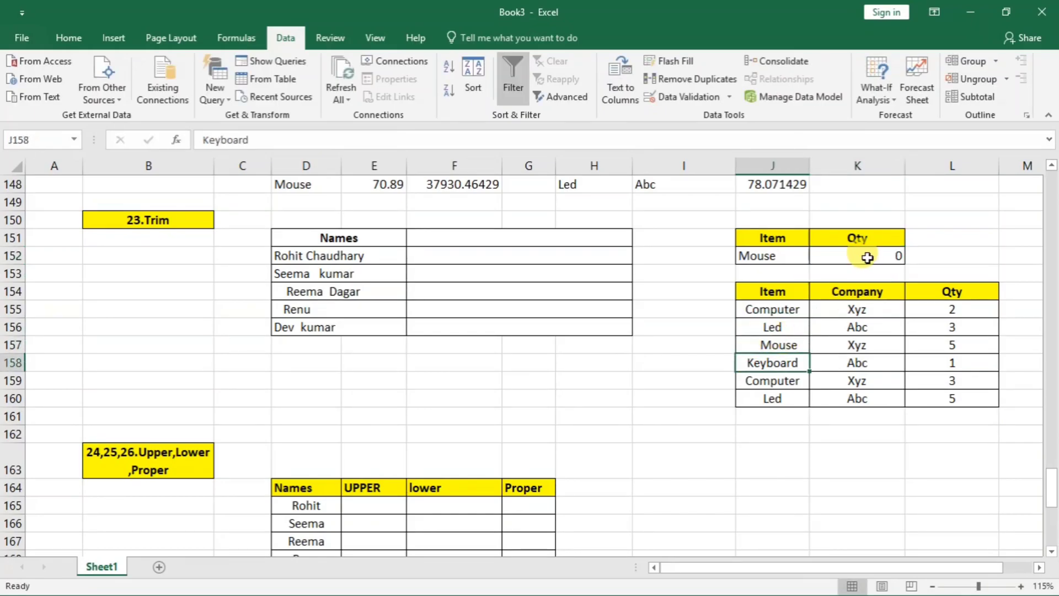
{"action": "left_click", "coordinate": [775, 350]}
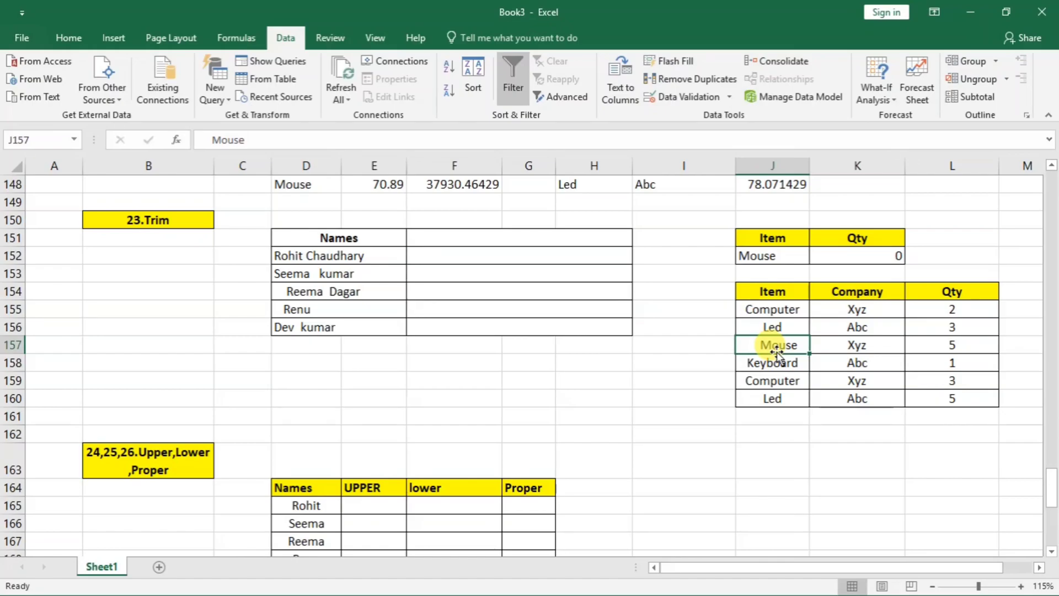
Enter the formula =TRIM(D152) in F152 beside the first entry of the Names list in the Trim section.
{"action": "left_click", "coordinate": [169, 221]}
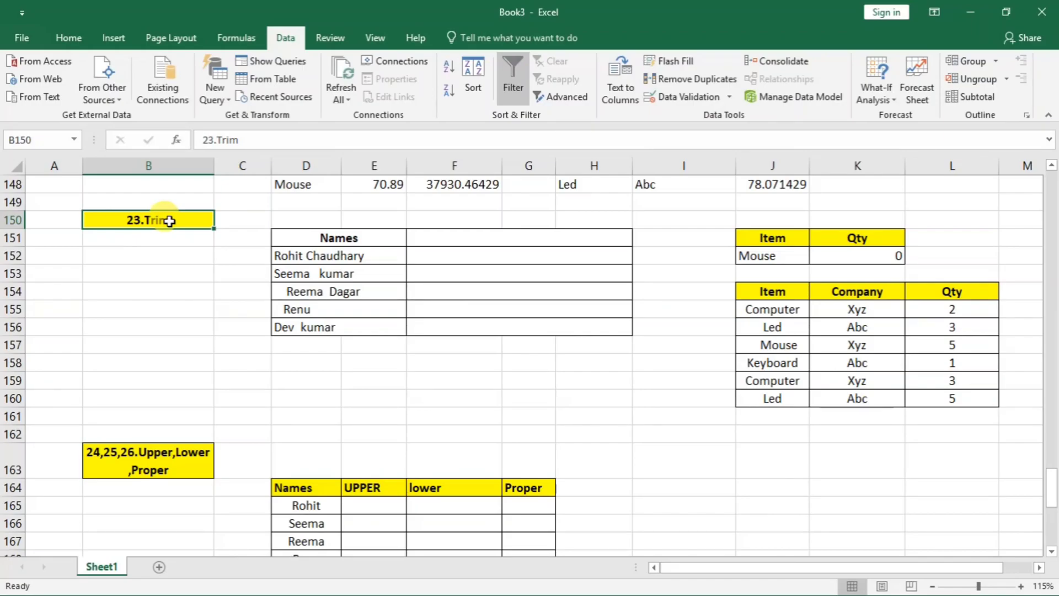
{"action": "left_click", "coordinate": [484, 255]}
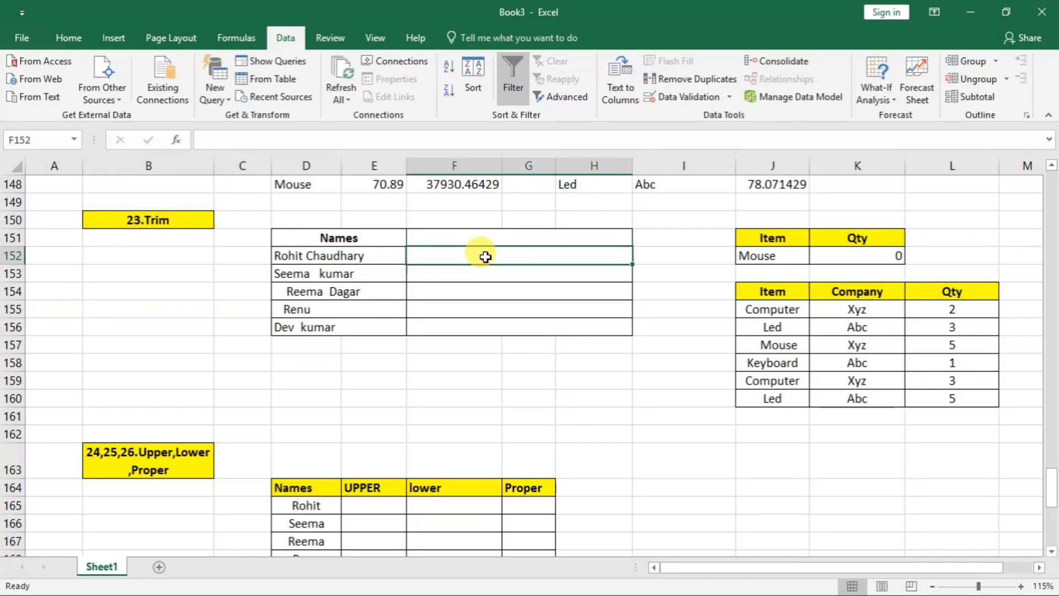
{"action": "type", "text": "=tr"}
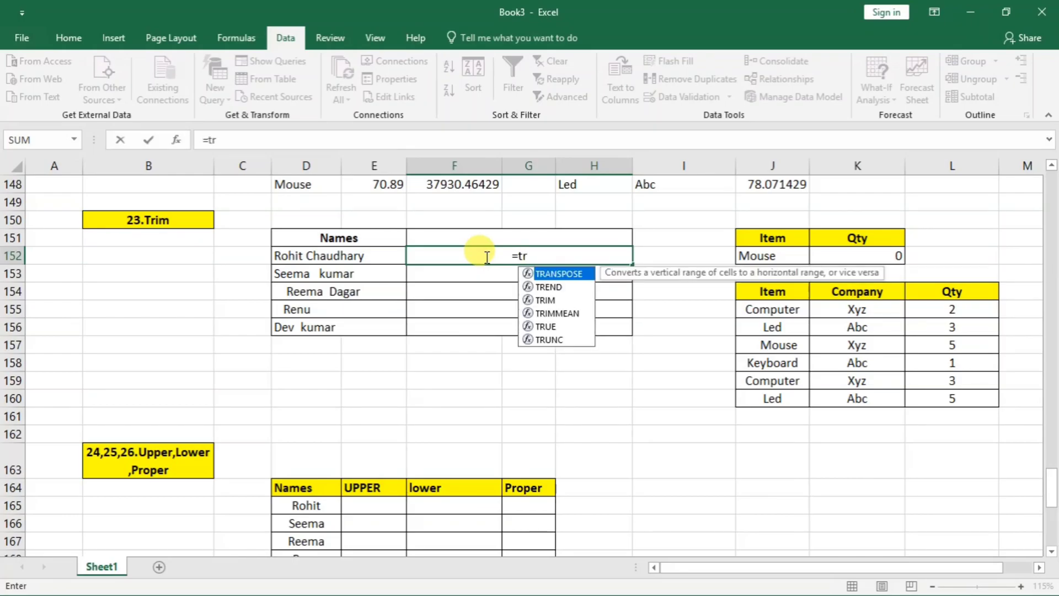
{"action": "key", "text": "Down"}
{"action": "key", "text": "Down"}
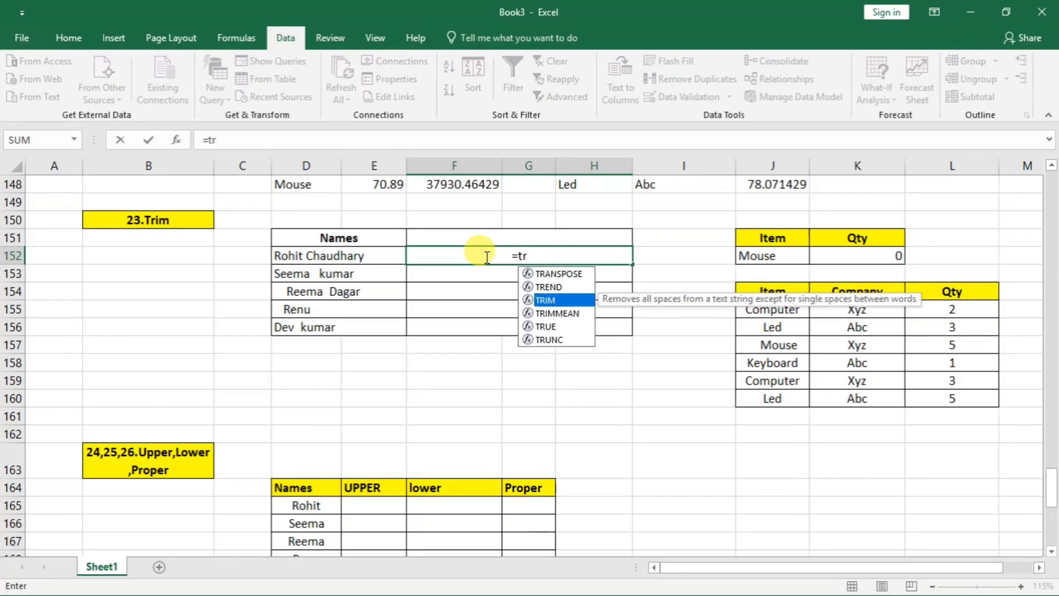
{"action": "key", "text": "Tab"}
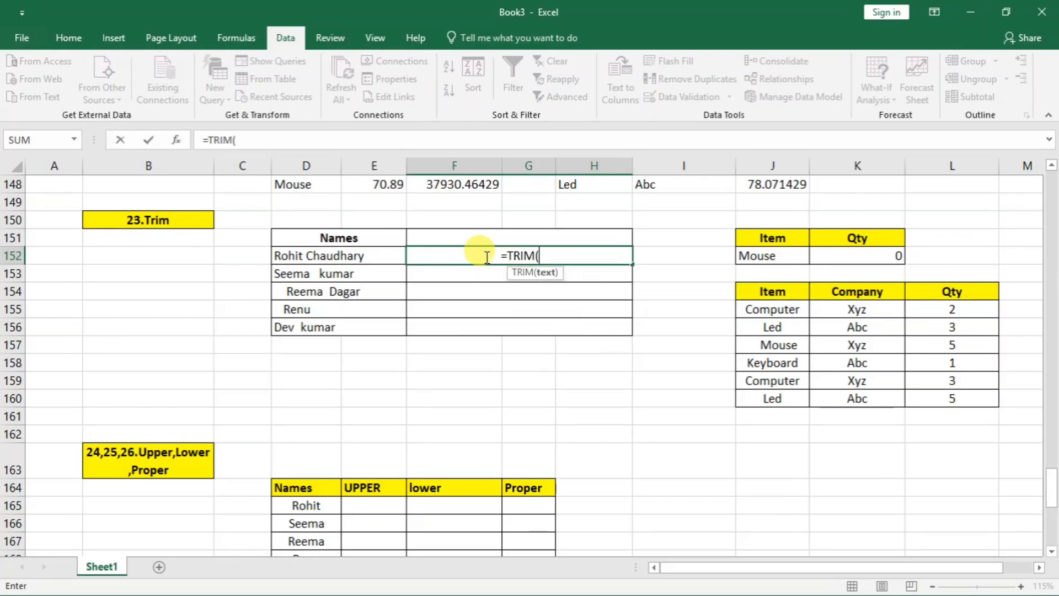
{"action": "left_click", "coordinate": [346, 259]}
{"action": "key", "text": "Return"}
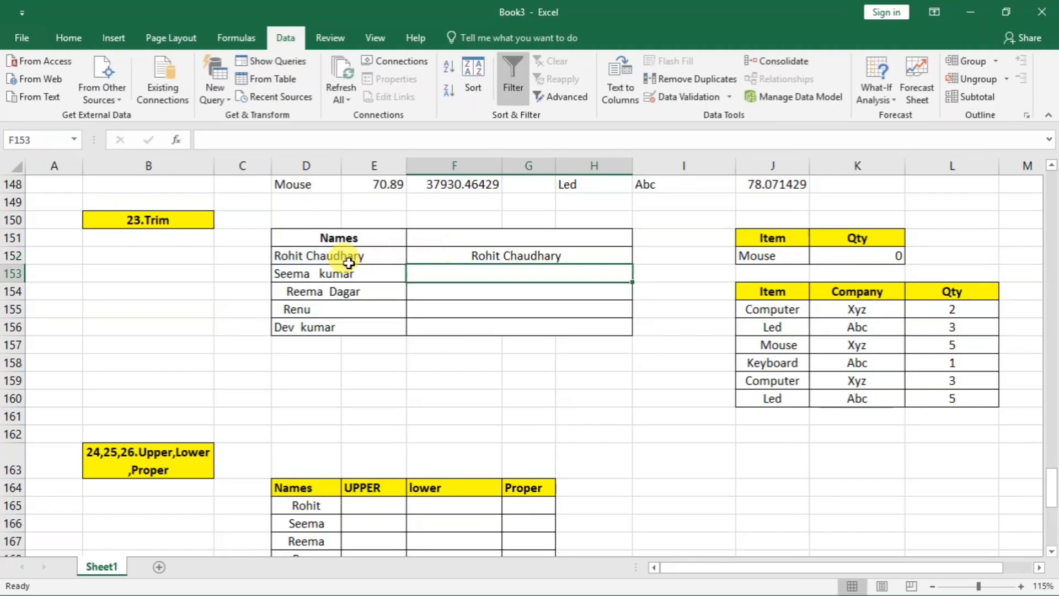
Fill the TRIM formula from F152 down to F156 for the remaining names and check the copied formula in F155.
{"action": "left_click", "coordinate": [613, 258]}
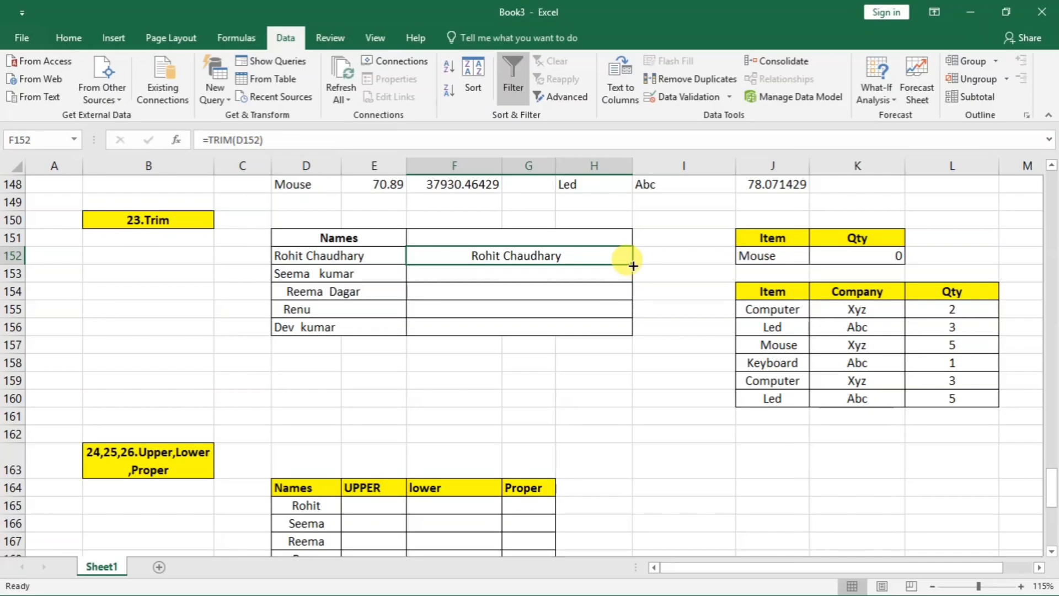
{"action": "double_click", "coordinate": [633, 266]}
{"action": "left_click", "coordinate": [518, 305]}
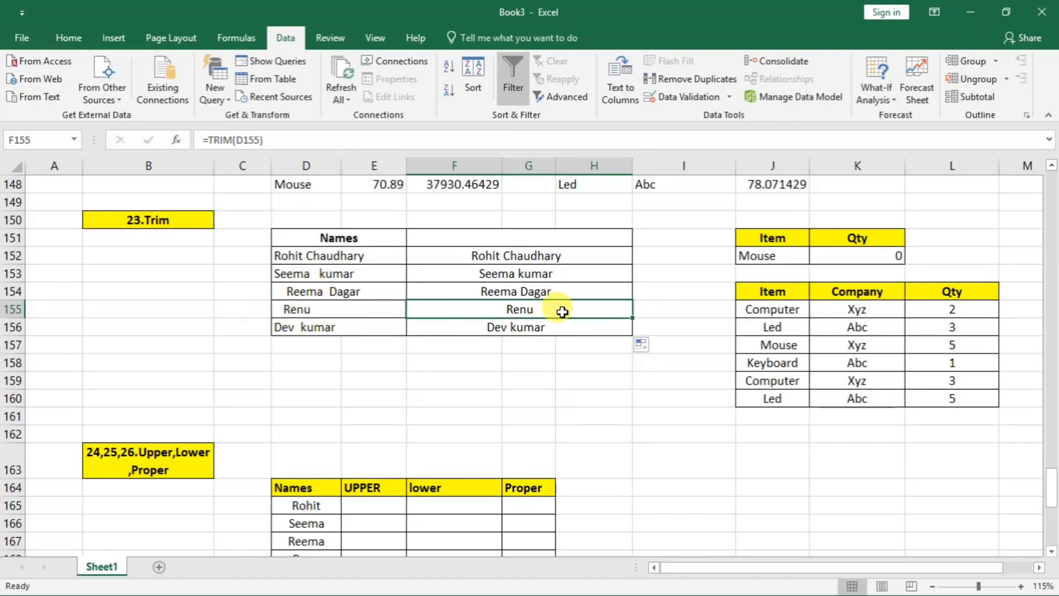
Left-align the trimmed names in F152:F156 and check the TRIM formula in F153.
{"action": "left_click_drag", "start_coordinate": [506, 256], "coordinate": [539, 327]}
{"action": "left_click", "coordinate": [75, 34]}
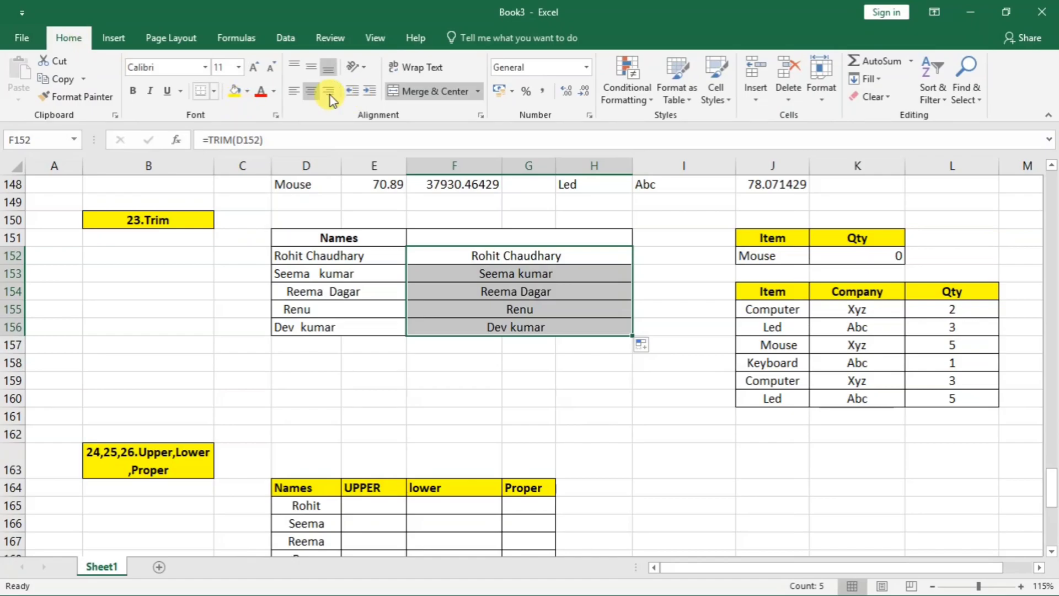
{"action": "left_click", "coordinate": [294, 92]}
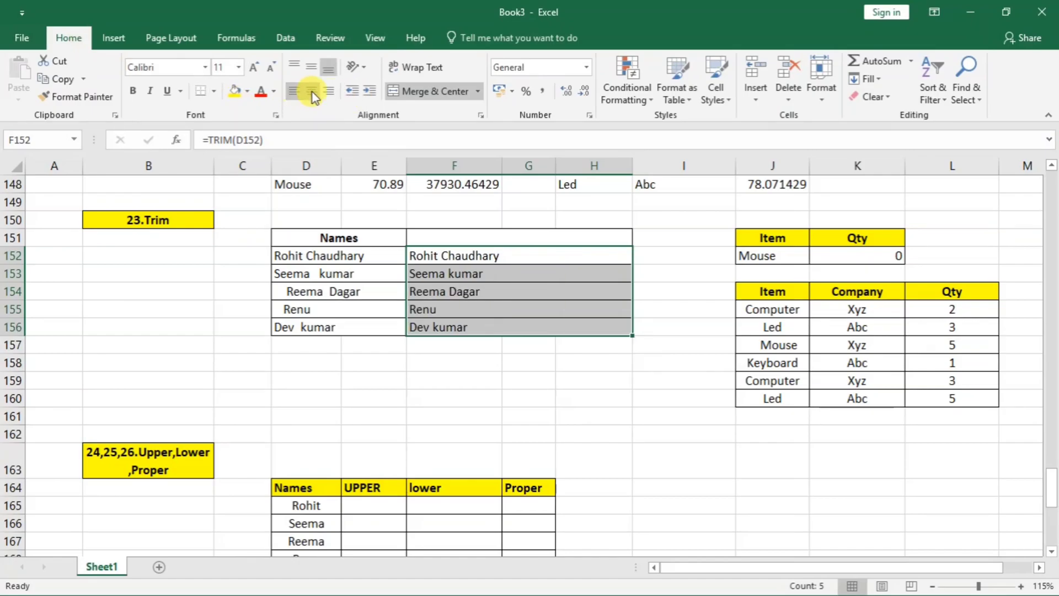
{"action": "left_click", "coordinate": [485, 267]}
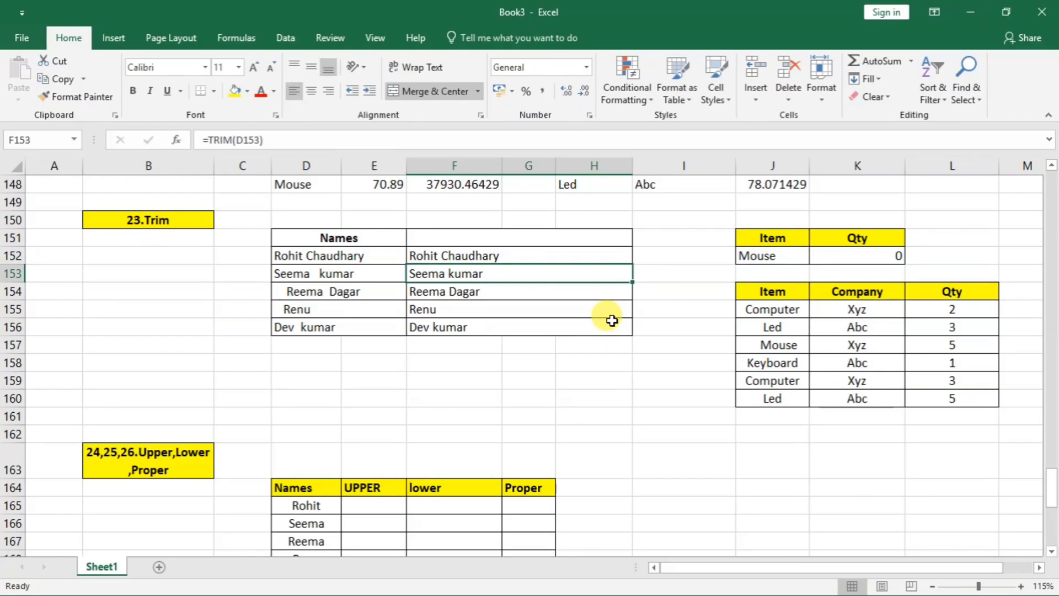
Enter the formula =TRIM(J155) in I155 beside the first entry of the Item column.
{"action": "left_click", "coordinate": [667, 312]}
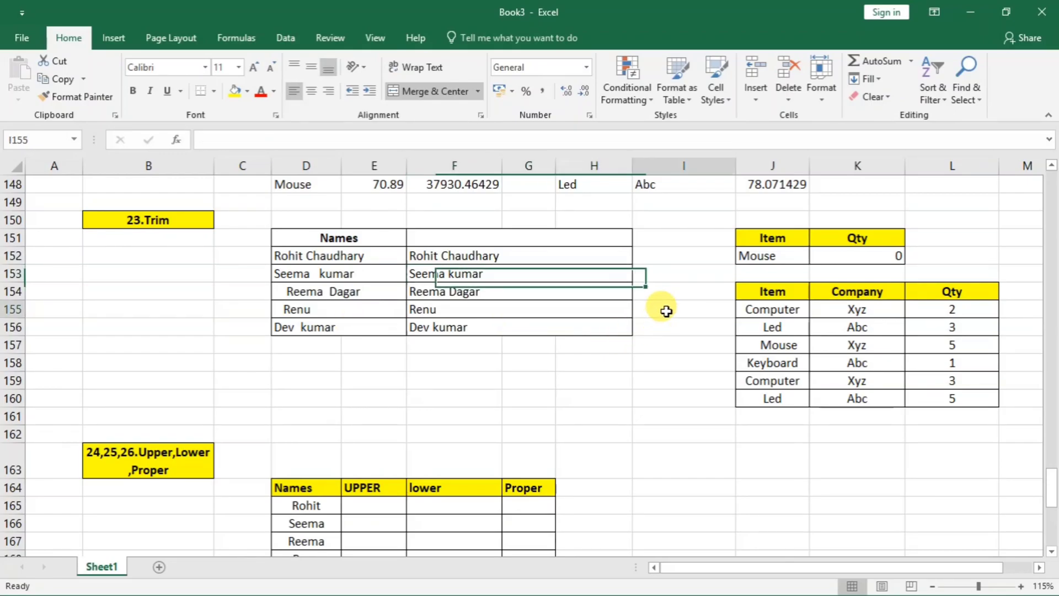
{"action": "type", "text": "=trim"}
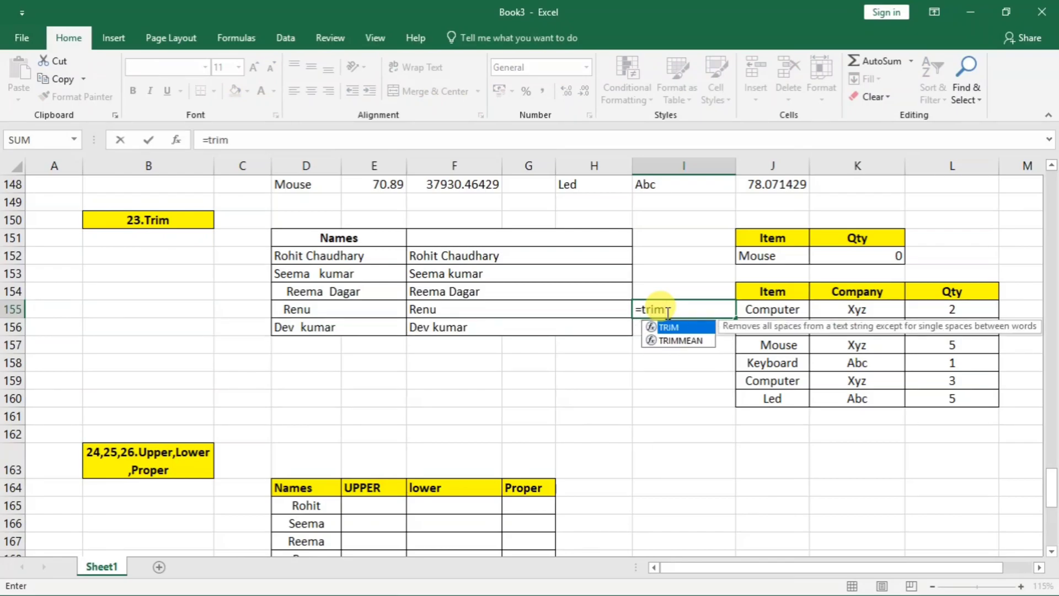
{"action": "key", "text": "Tab"}
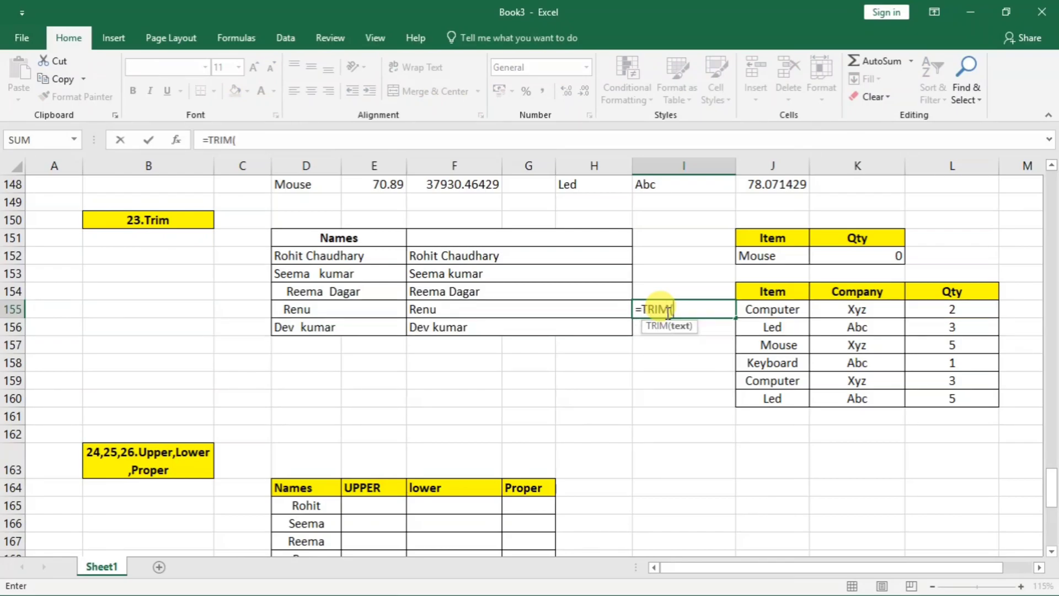
{"action": "left_click", "coordinate": [783, 312]}
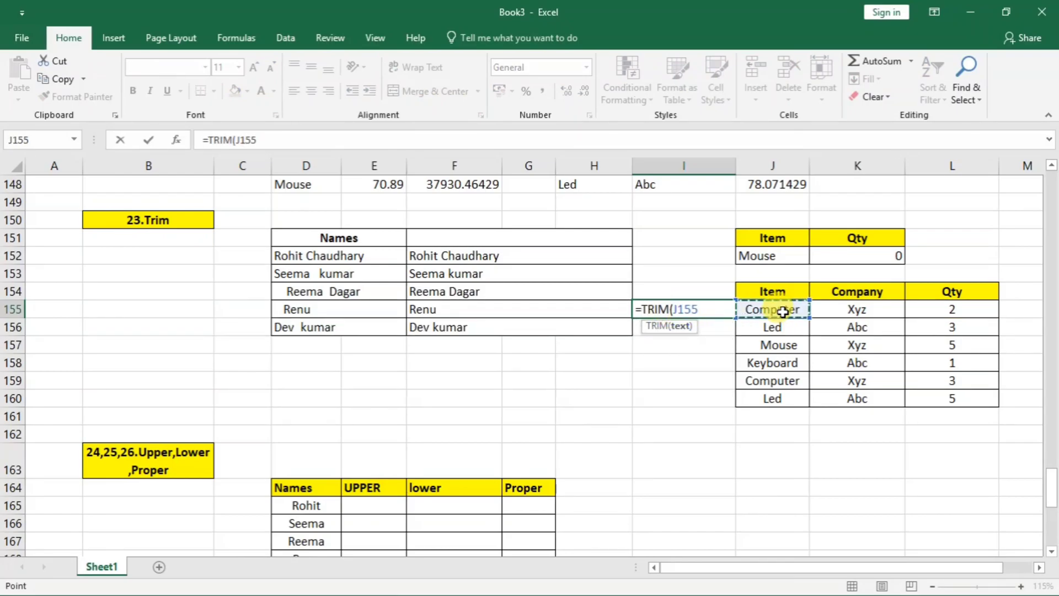
{"action": "type", "text": ")"}
{"action": "key", "text": "Return"}
Fill the TRIM formula from I155 down to I160 and compare the trimmed Mouse entry in I157 with J157.
{"action": "left_click", "coordinate": [708, 312]}
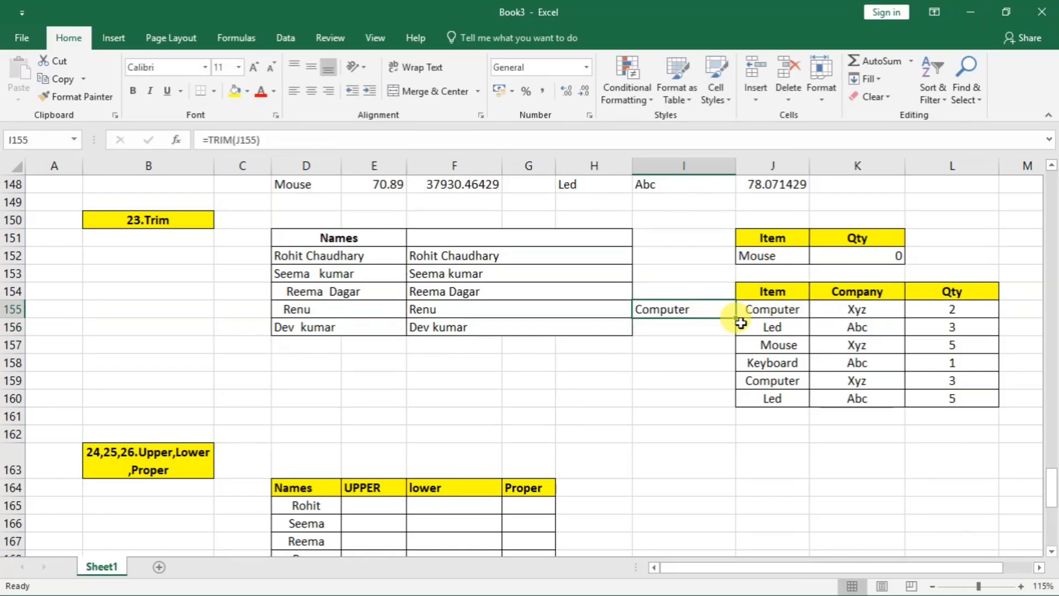
{"action": "left_click_drag", "start_coordinate": [735, 318], "coordinate": [710, 402]}
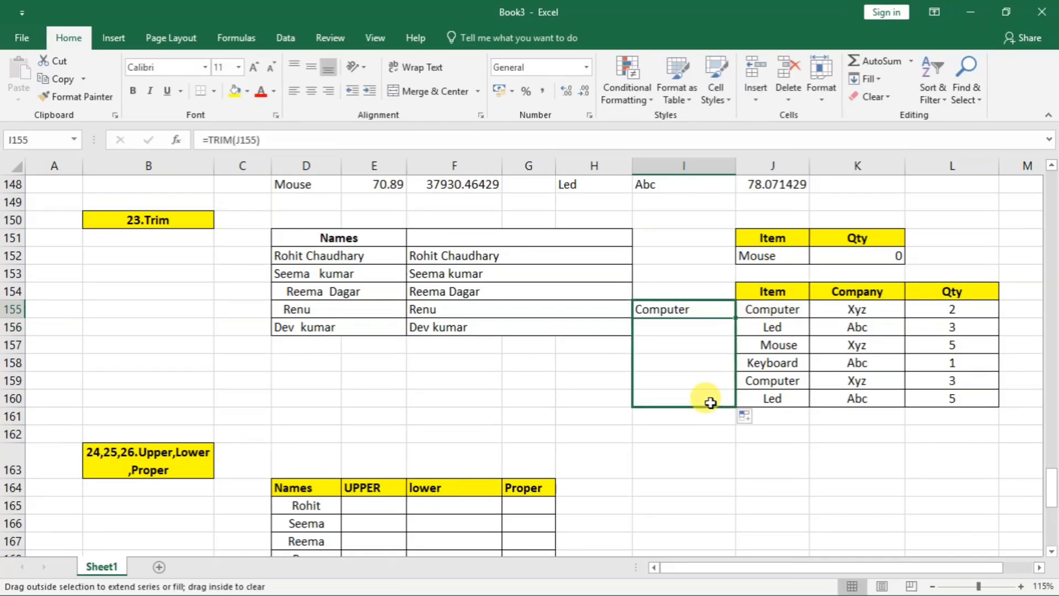
{"action": "left_click", "coordinate": [768, 323]}
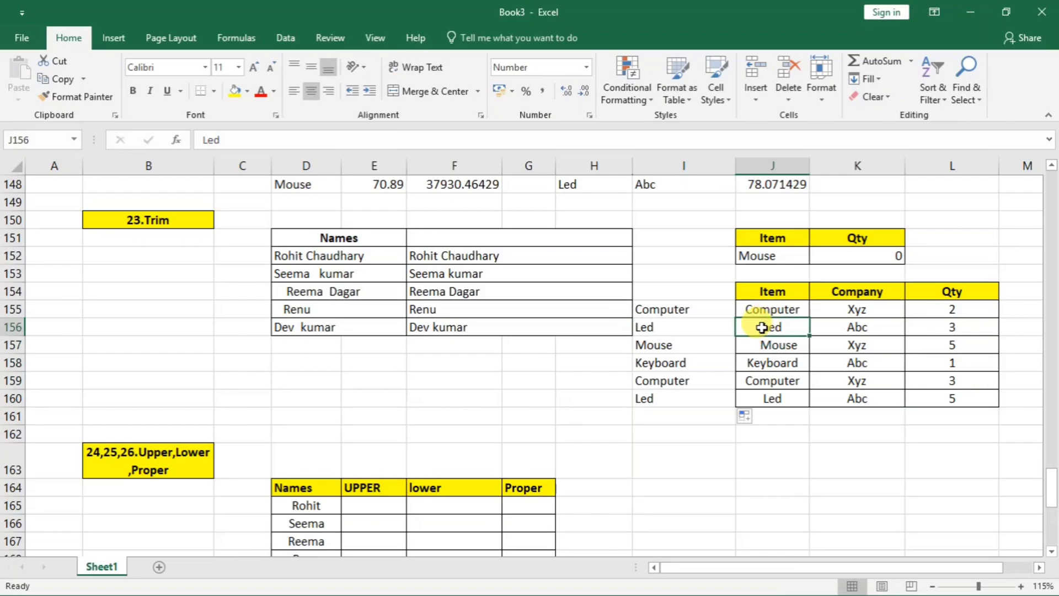
{"action": "left_click", "coordinate": [679, 339]}
{"action": "left_click", "coordinate": [683, 311]}
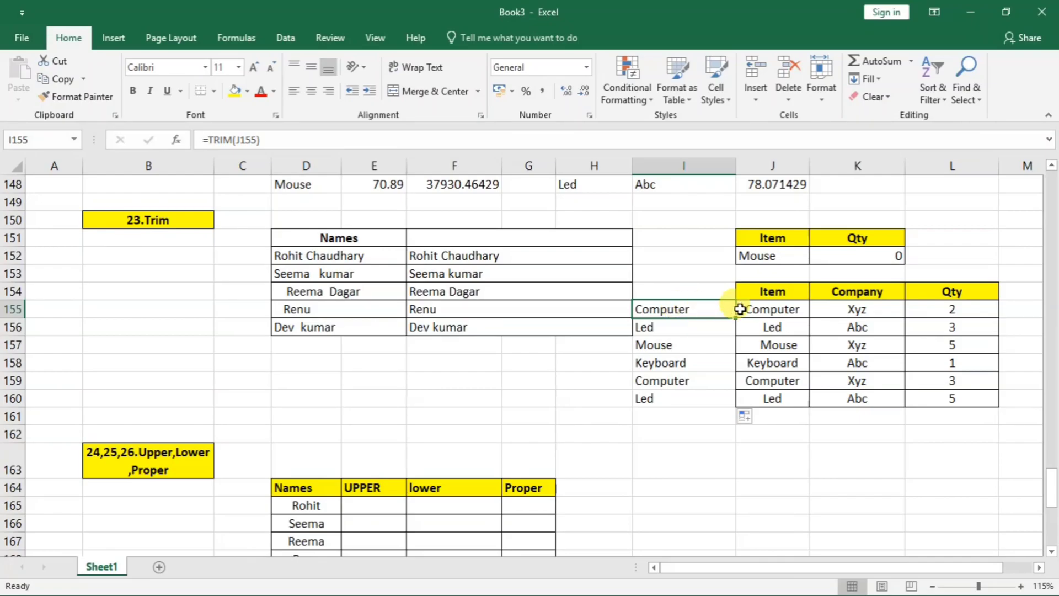
{"action": "left_click_drag", "start_coordinate": [676, 315], "coordinate": [679, 393]}
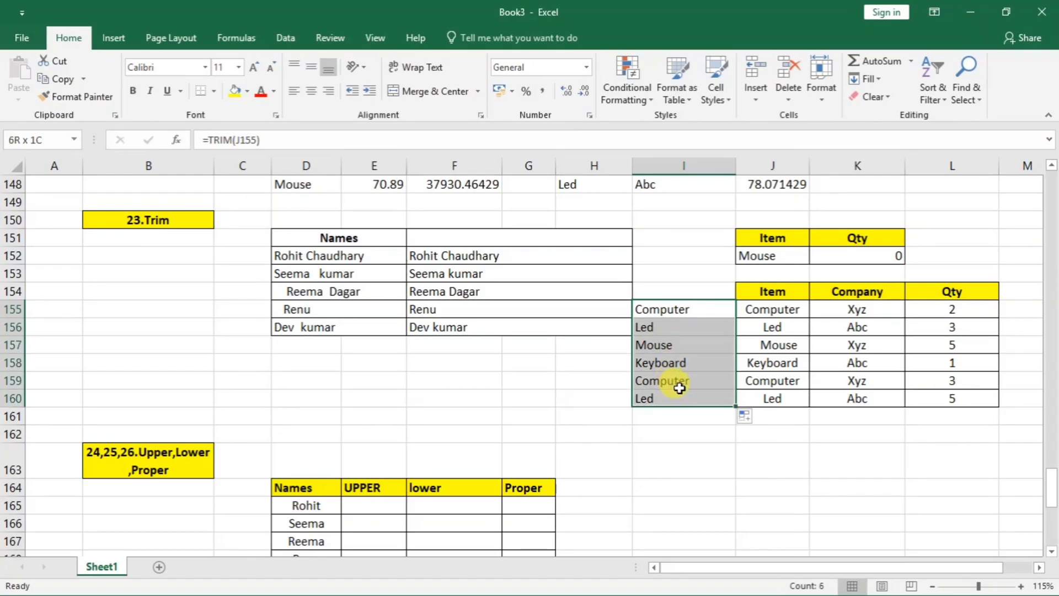
{"action": "left_click", "coordinate": [762, 346]}
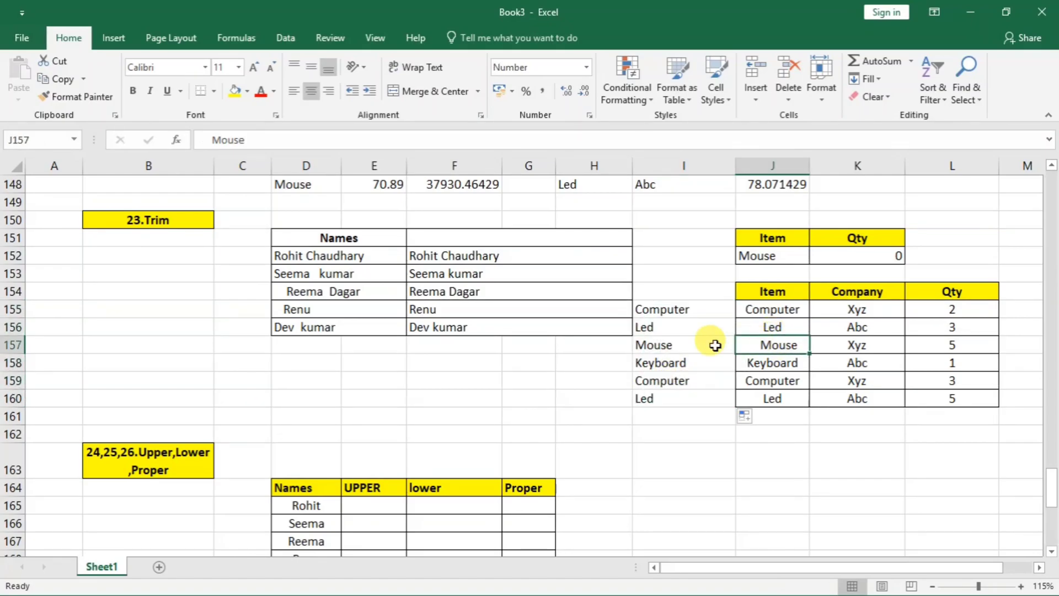
{"action": "left_click", "coordinate": [646, 346]}
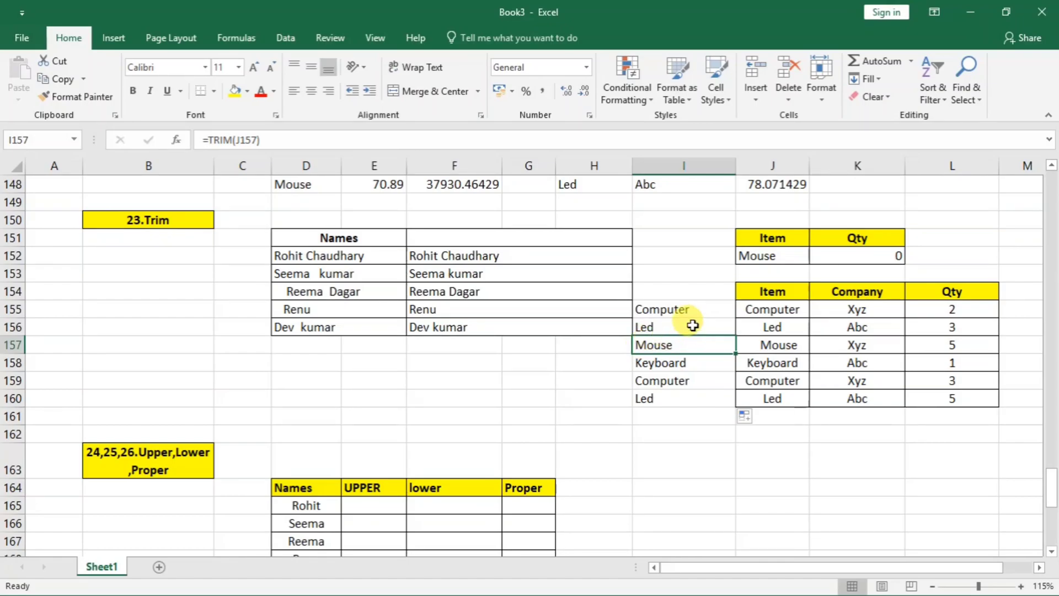
Copy the trimmed items in I155:I160 and paste them as values over the original Item entries in J155:J160.
{"action": "left_click_drag", "start_coordinate": [686, 310], "coordinate": [690, 393]}
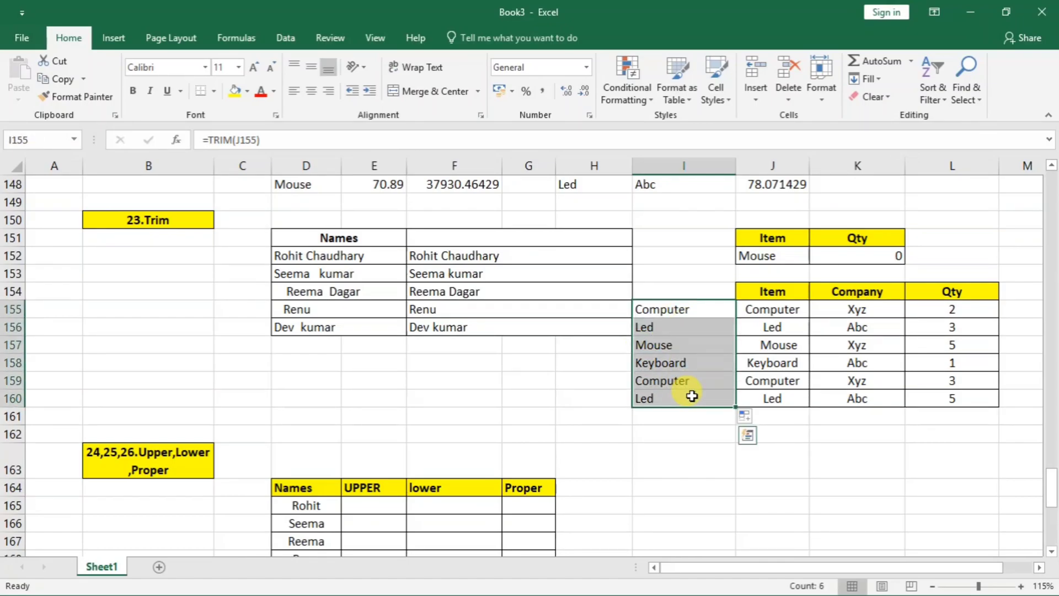
{"action": "key", "text": "ctrl+c"}
{"action": "left_click", "coordinate": [783, 313]}
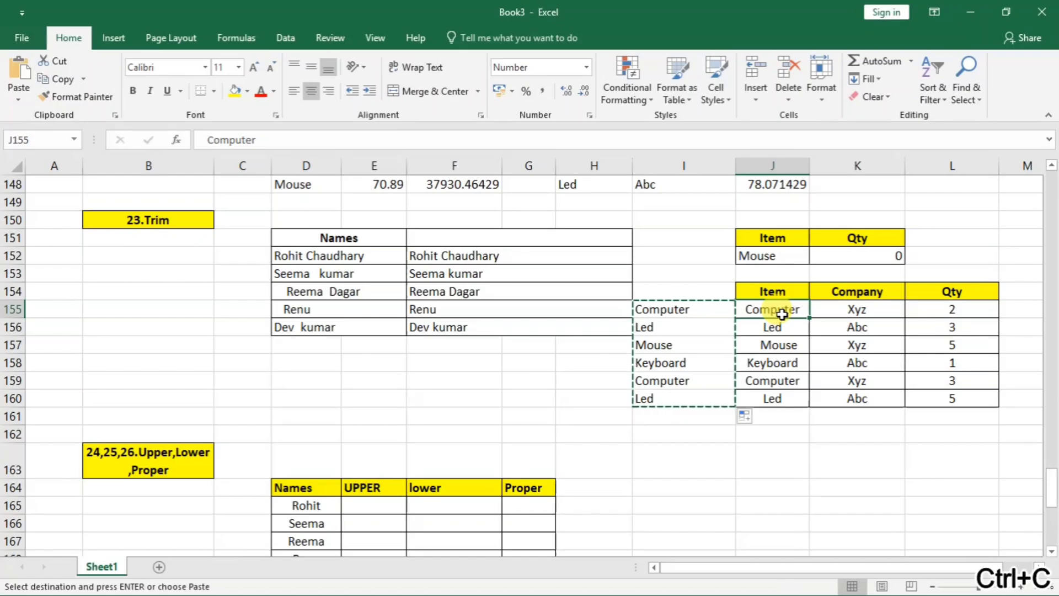
{"action": "key", "text": "shift+Down"}
{"action": "key", "text": "shift+Down"}
{"action": "key", "text": "shift+Down"}
{"action": "key", "text": "ctrl+shift+Down"}
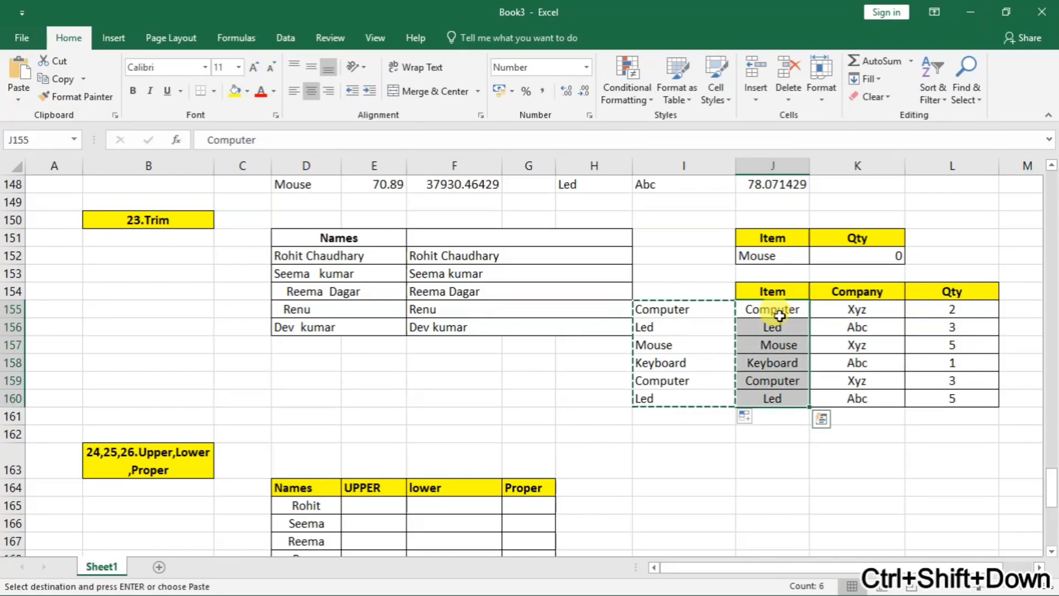
{"action": "right_click", "coordinate": [779, 328]}
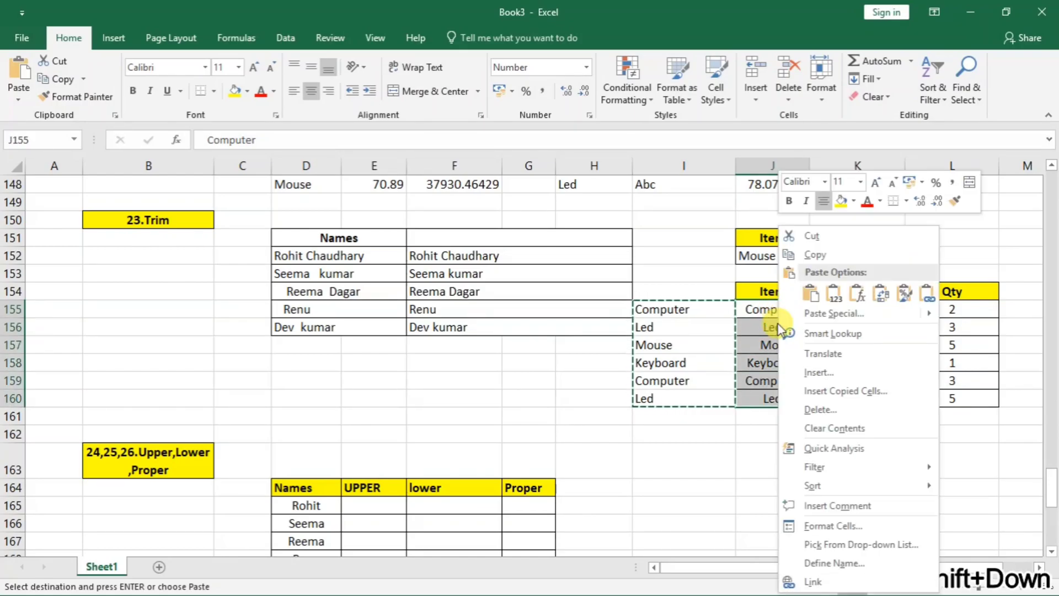
{"action": "left_click", "coordinate": [907, 313]}
{"action": "left_click", "coordinate": [776, 260]}
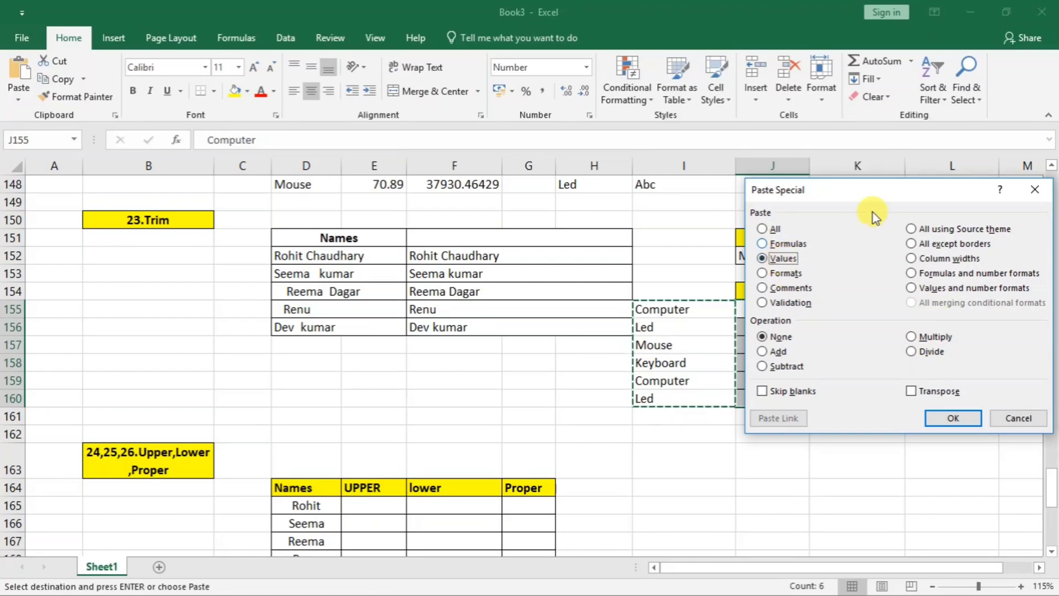
{"action": "left_click_drag", "start_coordinate": [883, 188], "coordinate": [357, 205]}
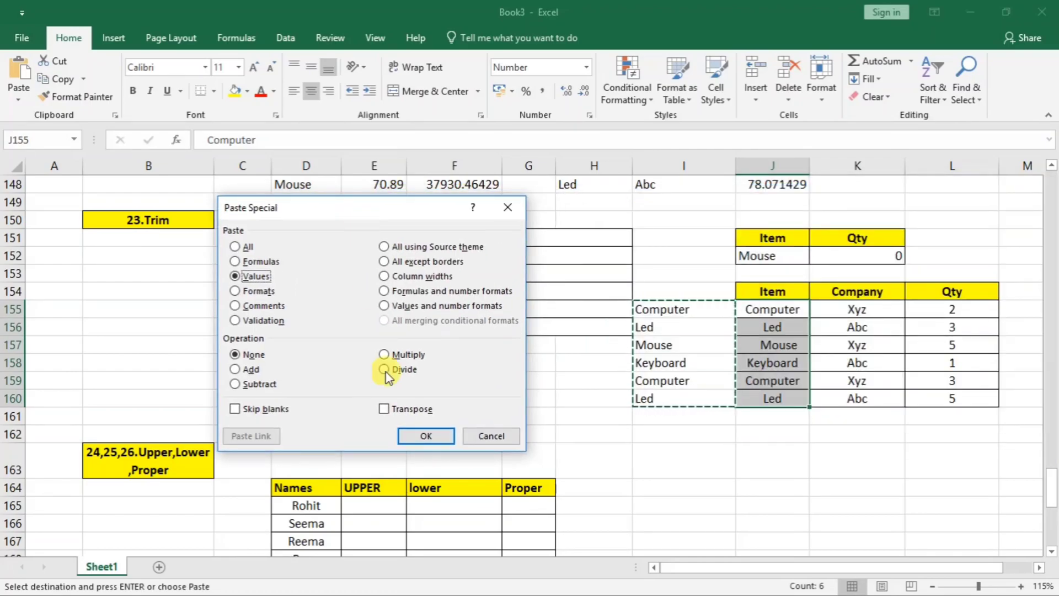
{"action": "left_click", "coordinate": [426, 436]}
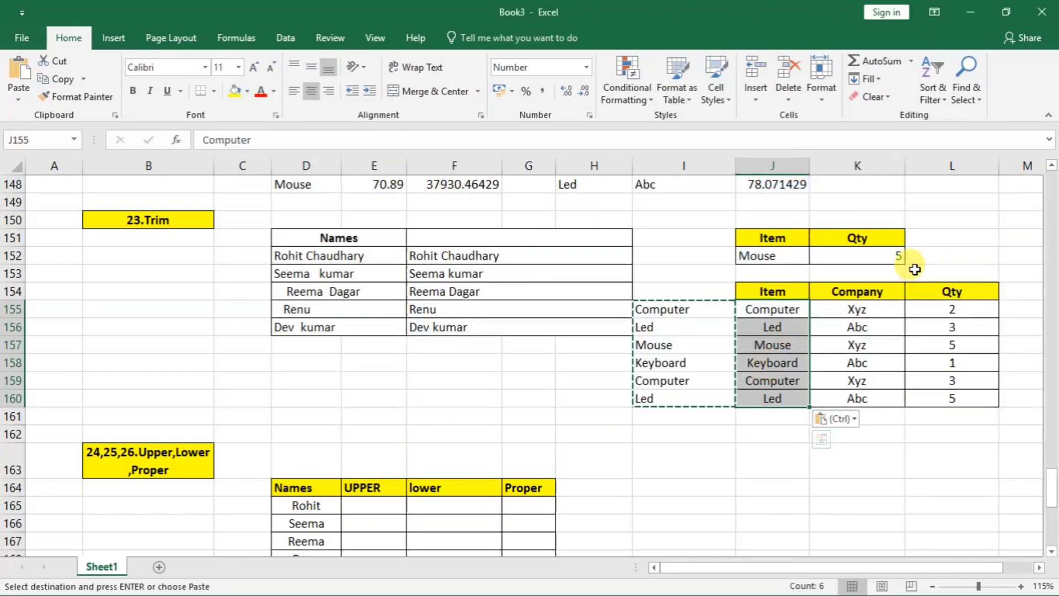
Check the Mouse quantity in K152 and compare the pasted entry in J157 with the helper formula in I155.
{"action": "left_click", "coordinate": [863, 256]}
{"action": "left_click", "coordinate": [759, 349]}
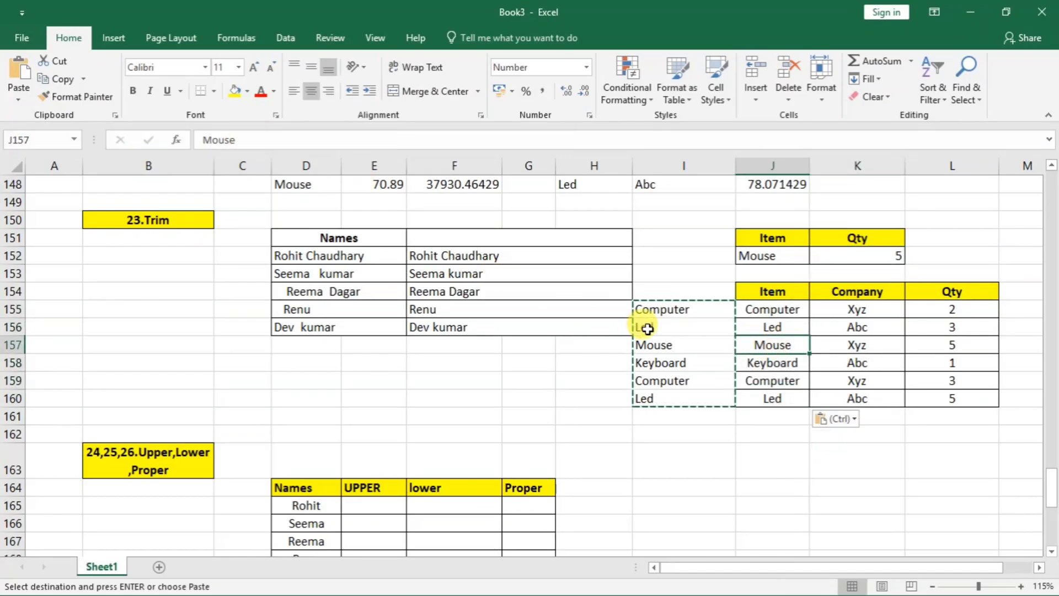
{"action": "left_click", "coordinate": [646, 312]}
{"action": "left_click", "coordinate": [766, 351]}
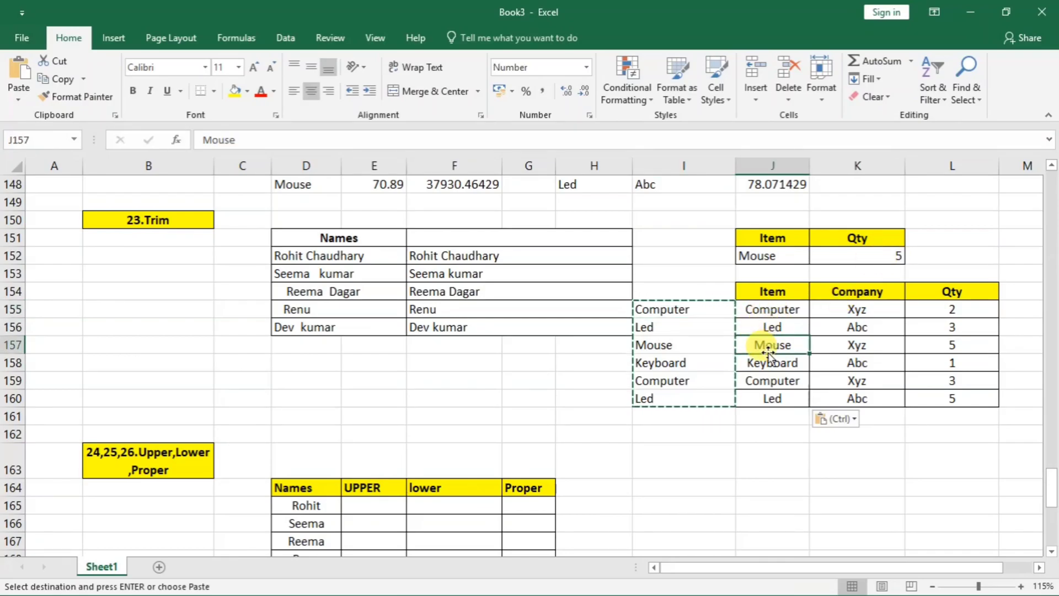
Clear the helper TRIM formulas from I155:I160.
{"action": "left_click", "coordinate": [716, 310]}
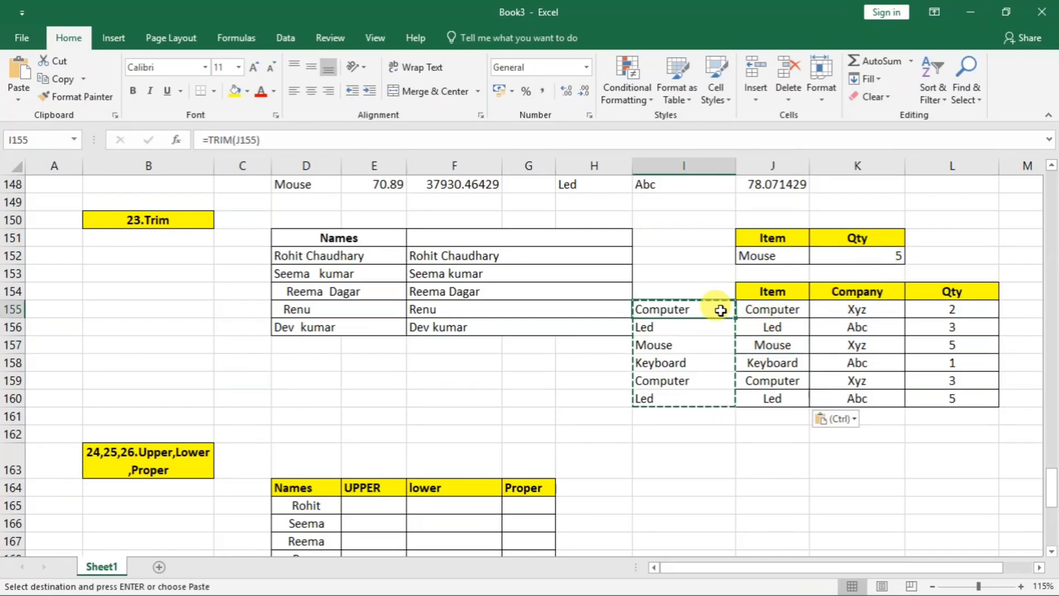
{"action": "key", "text": "ctrl+shift+Down"}
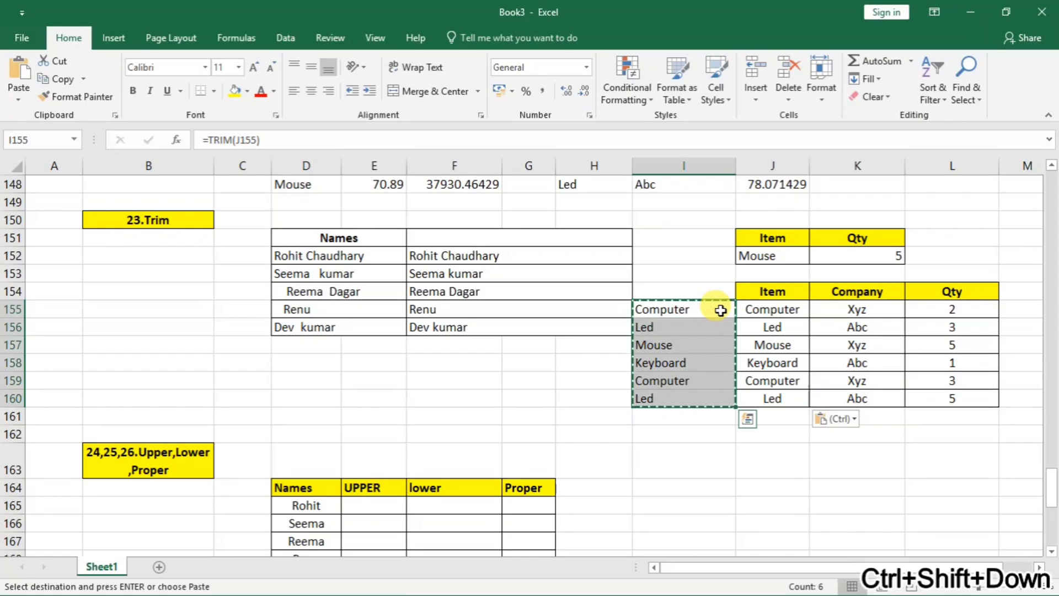
{"action": "key", "text": "Delete"}
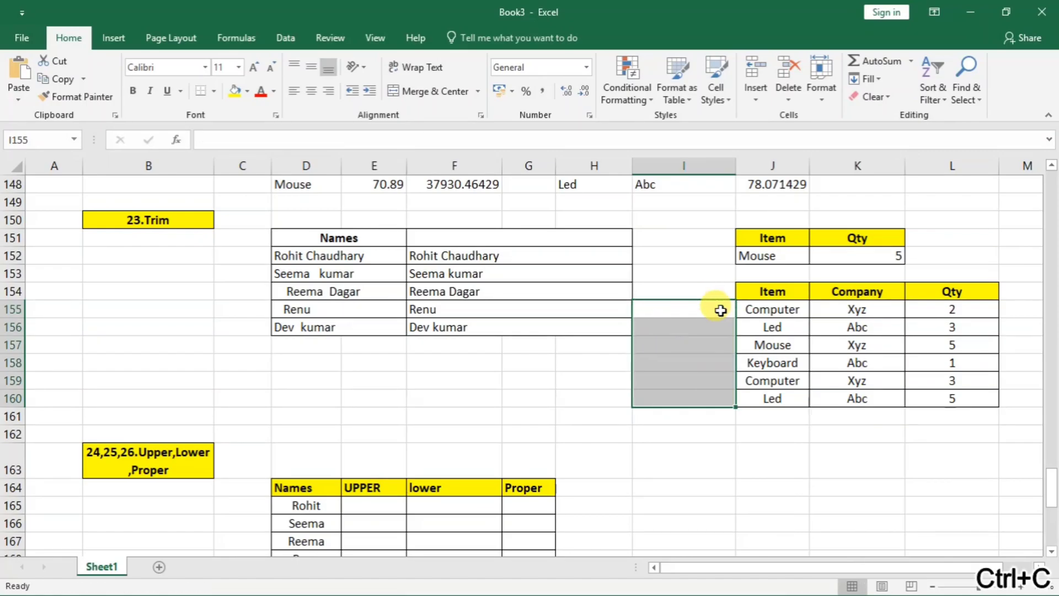
{"action": "left_click", "coordinate": [800, 329]}
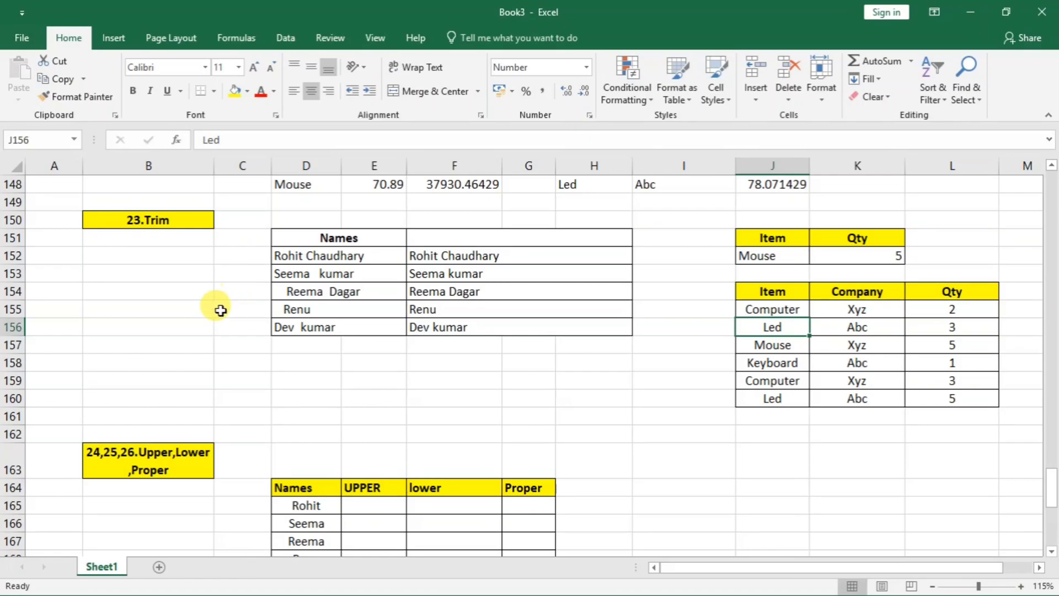
Enter =UPPER(D165) in E165 of the Upper, Lower, Proper section and fill it down the UPPER column to E170.
{"action": "scroll", "coordinate": [234, 340], "scroll_direction": "down", "scroll_amount": 2}
{"action": "scroll", "coordinate": [234, 340], "scroll_direction": "down", "scroll_amount": 1}
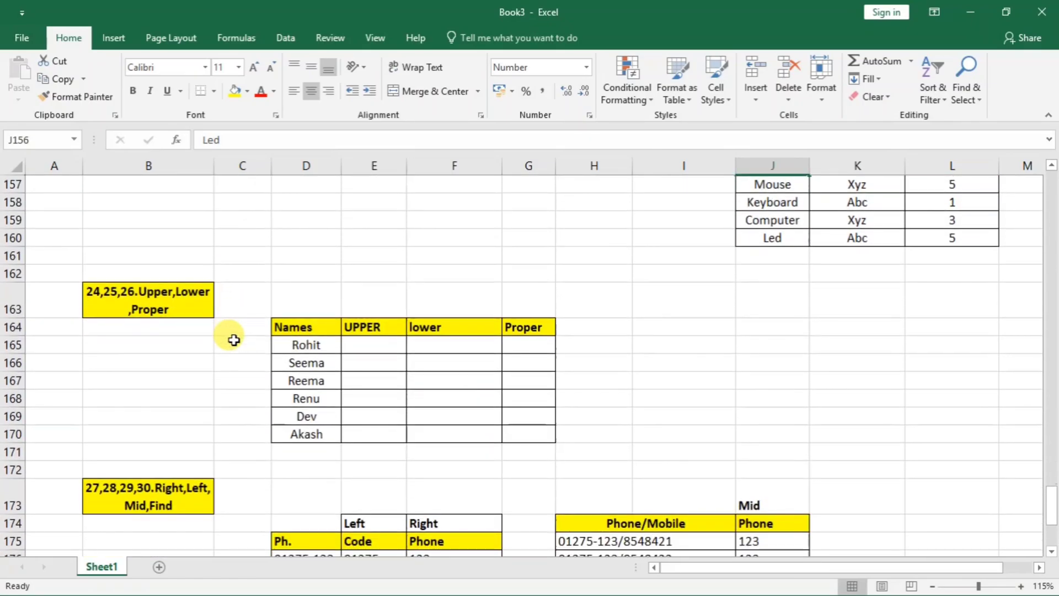
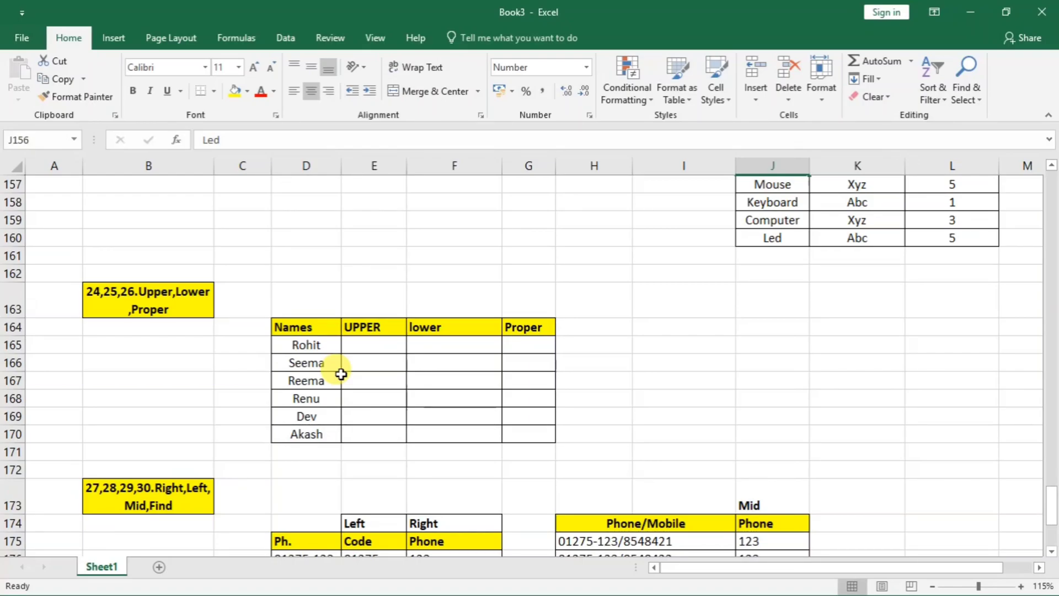
{"action": "left_click", "coordinate": [359, 346]}
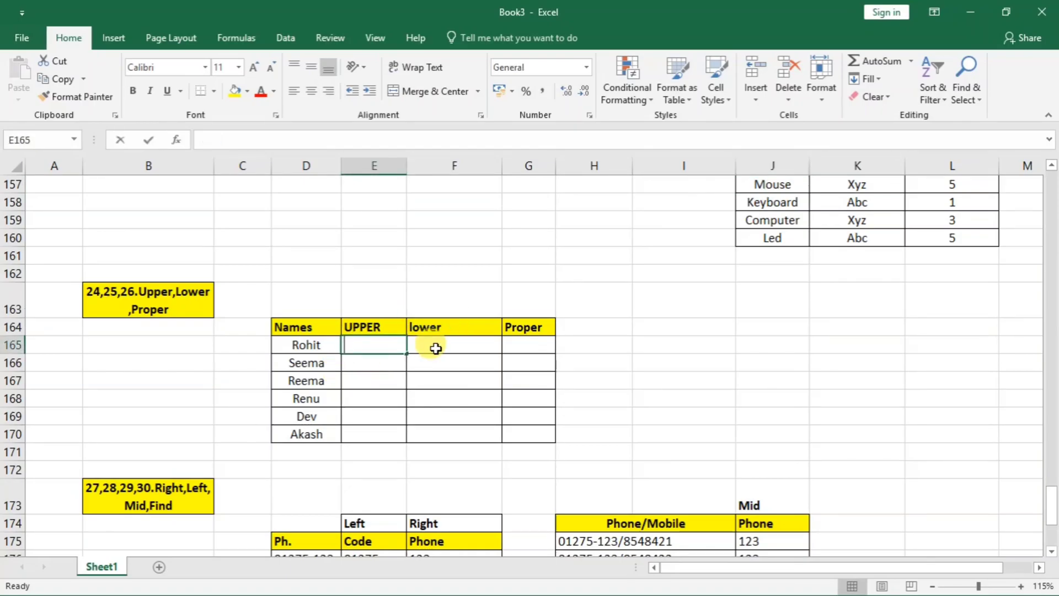
{"action": "type", "text": "=upp"}
{"action": "key", "text": "Tab"}
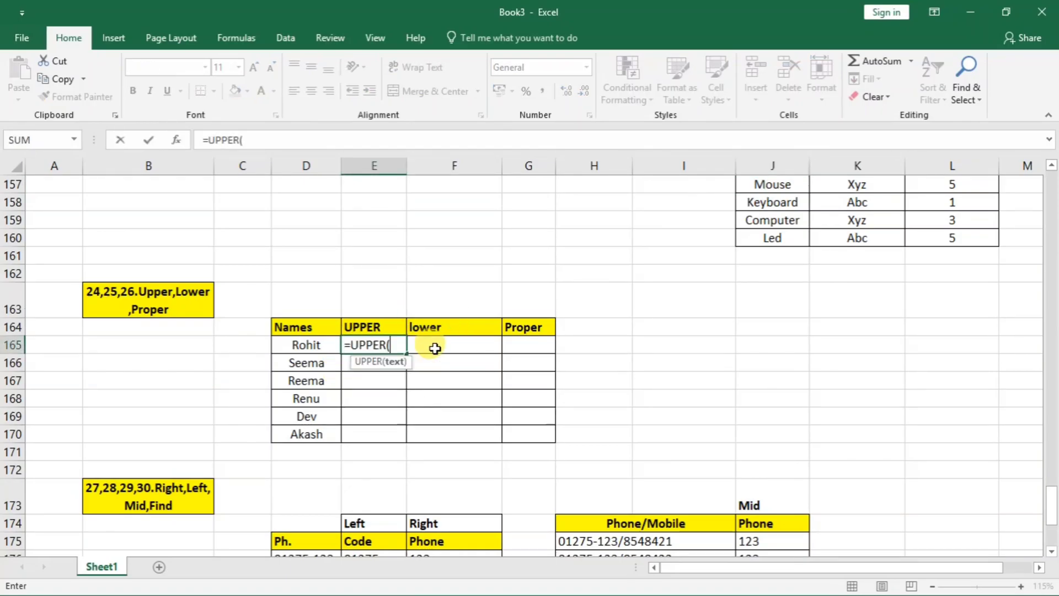
{"action": "left_click", "coordinate": [286, 344]}
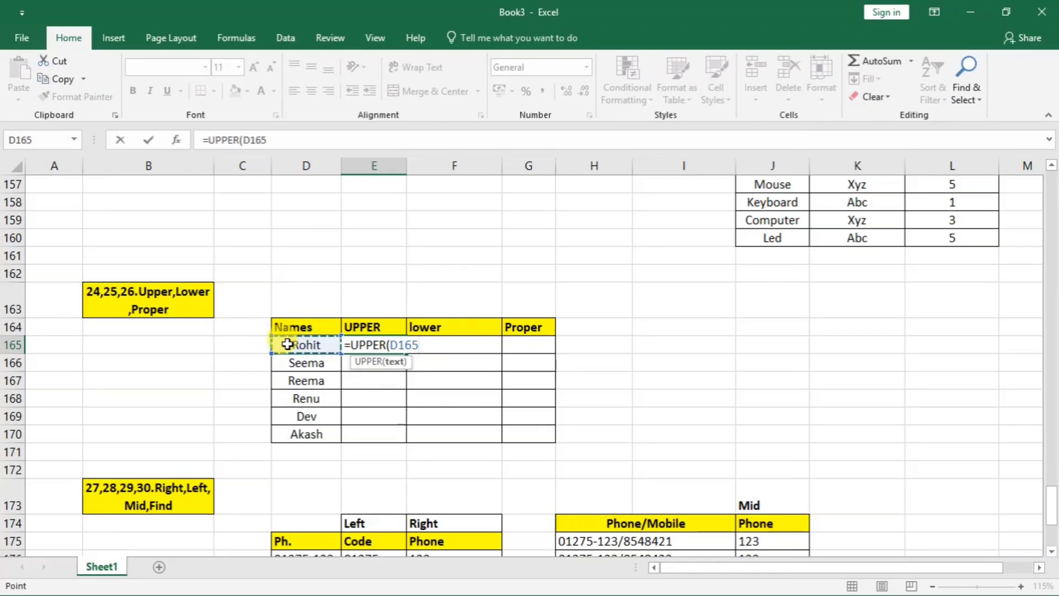
{"action": "key", "text": "Return"}
{"action": "left_click", "coordinate": [401, 345]}
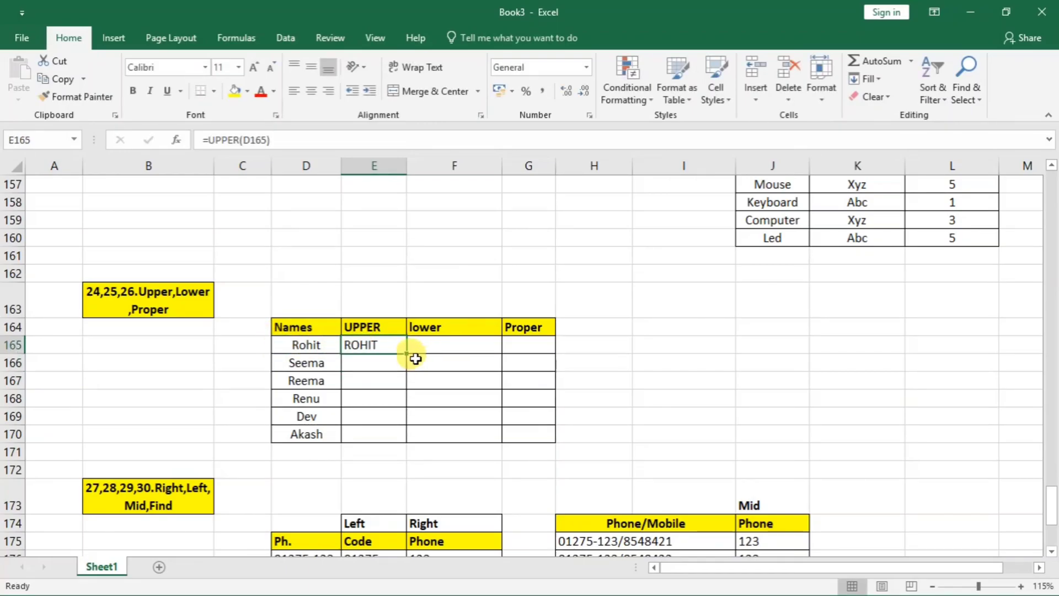
{"action": "double_click", "coordinate": [406, 353]}
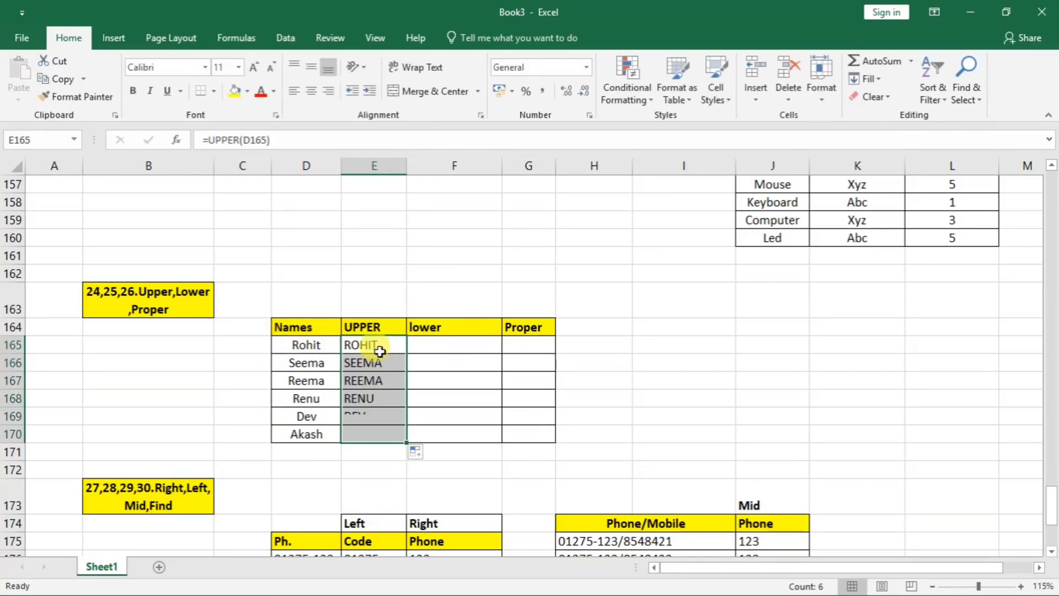
Enter =LOWER(D165) in F165 of the lower column and fill it down to F170.
{"action": "left_click", "coordinate": [477, 348]}
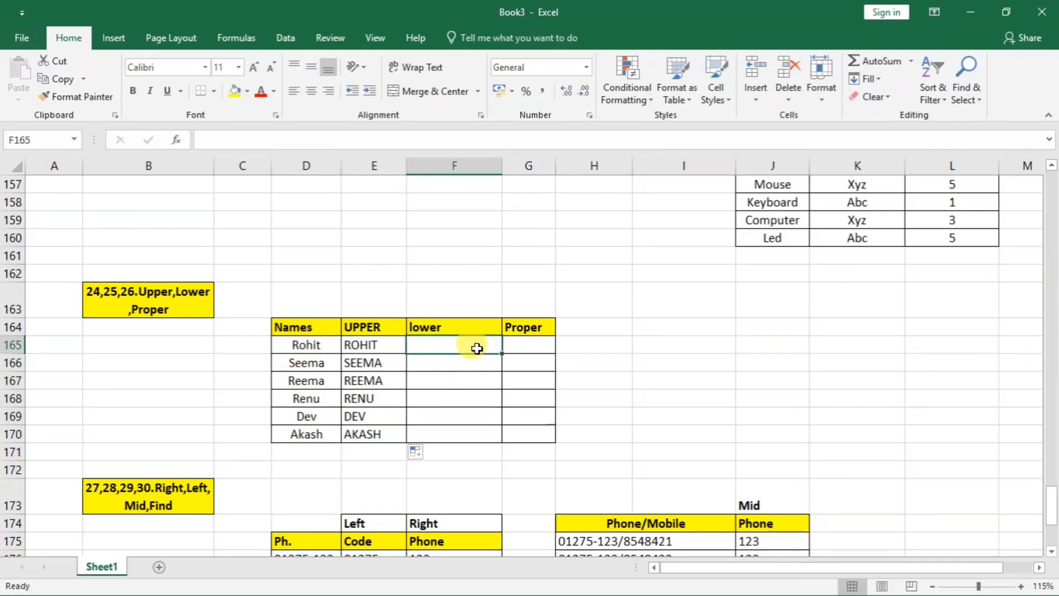
{"action": "type", "text": "=lo"}
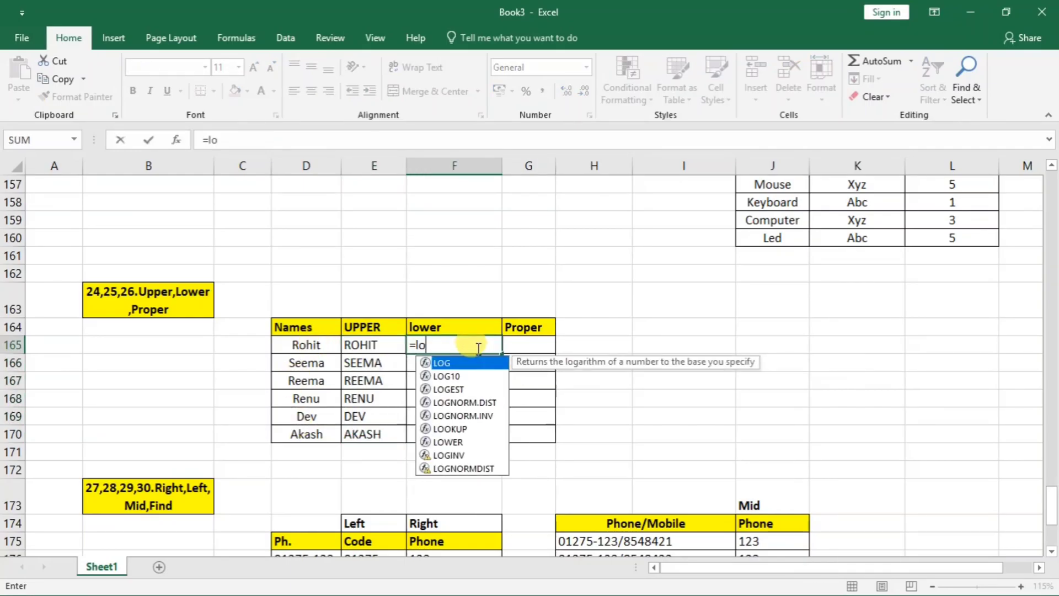
{"action": "type", "text": "wer"}
{"action": "key", "text": "Tab"}
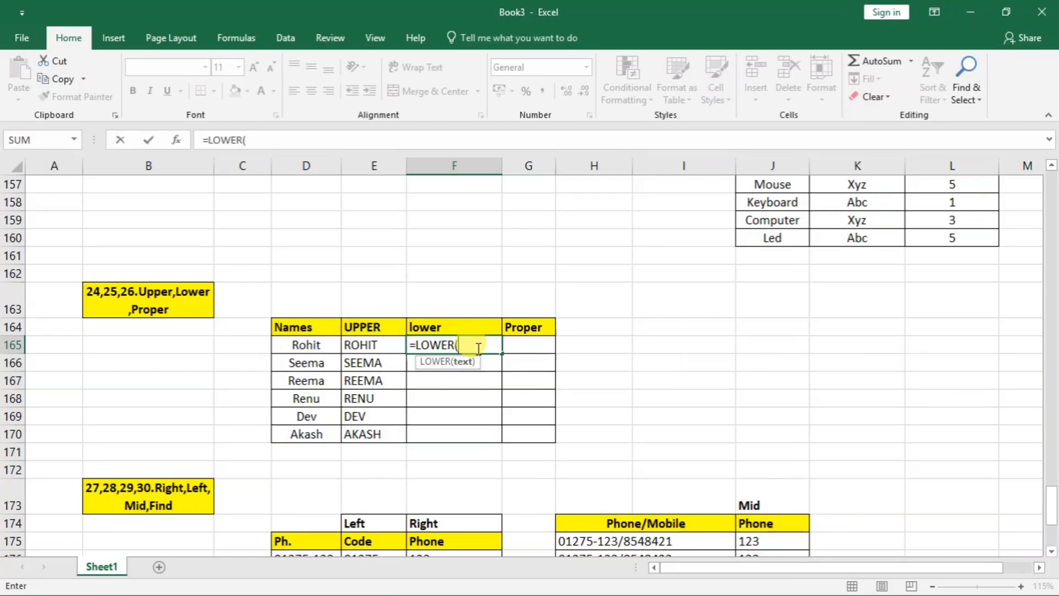
{"action": "left_click", "coordinate": [298, 345]}
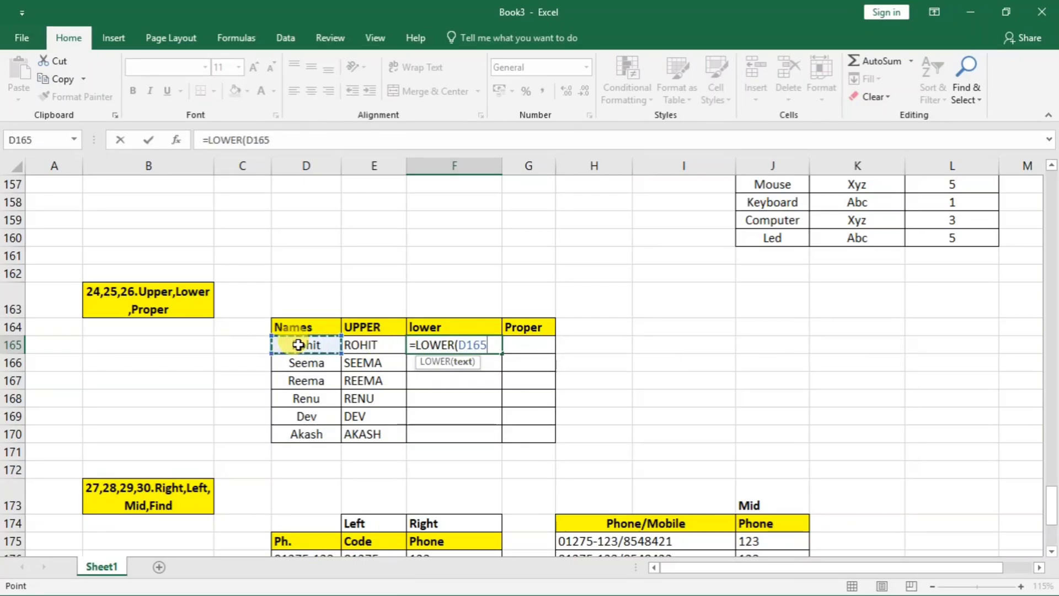
{"action": "key", "text": "Return"}
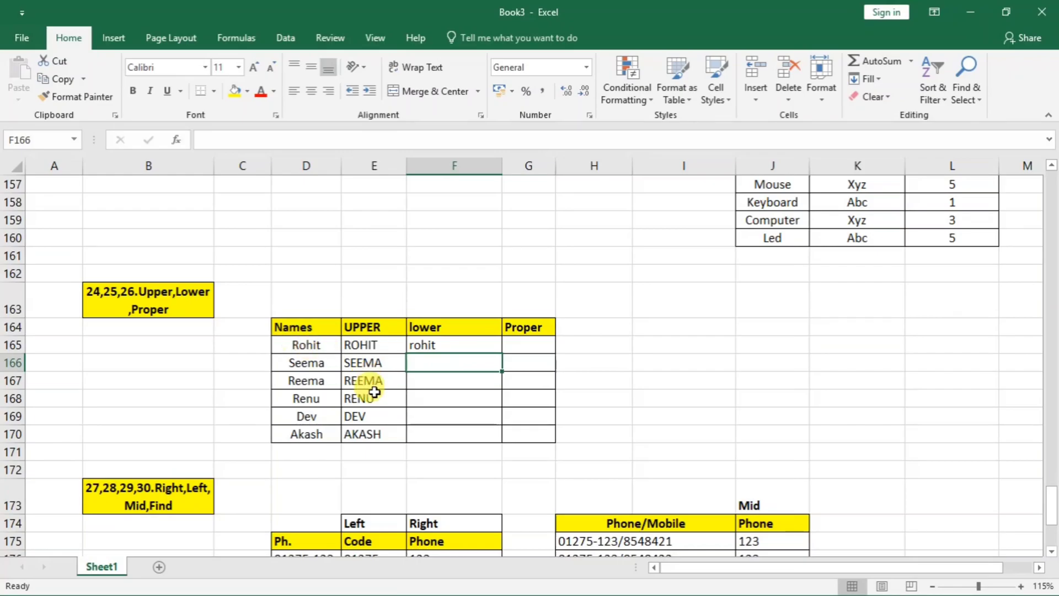
{"action": "left_click", "coordinate": [466, 348]}
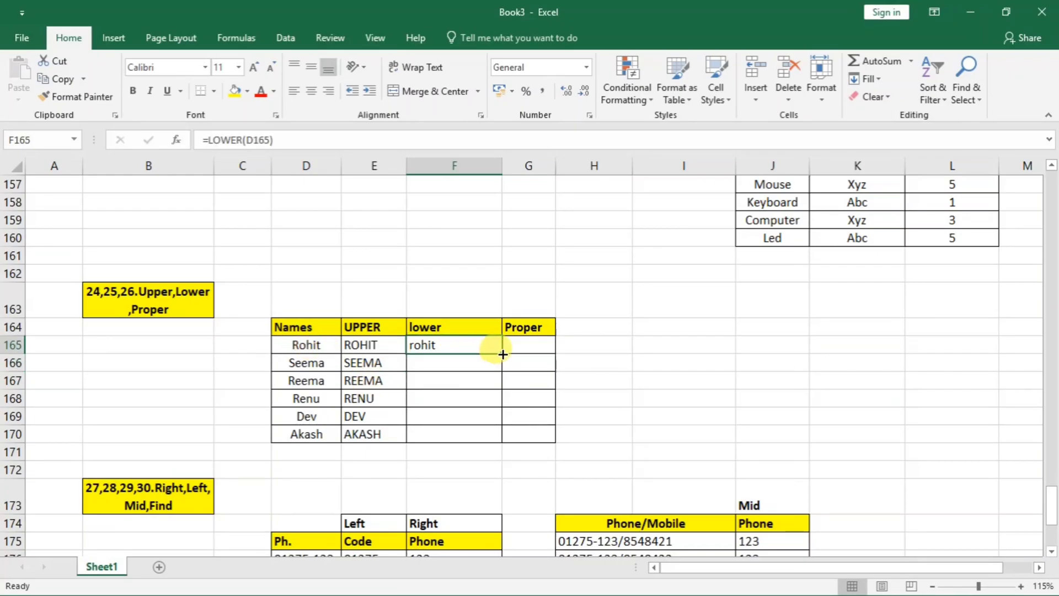
{"action": "double_click", "coordinate": [500, 355]}
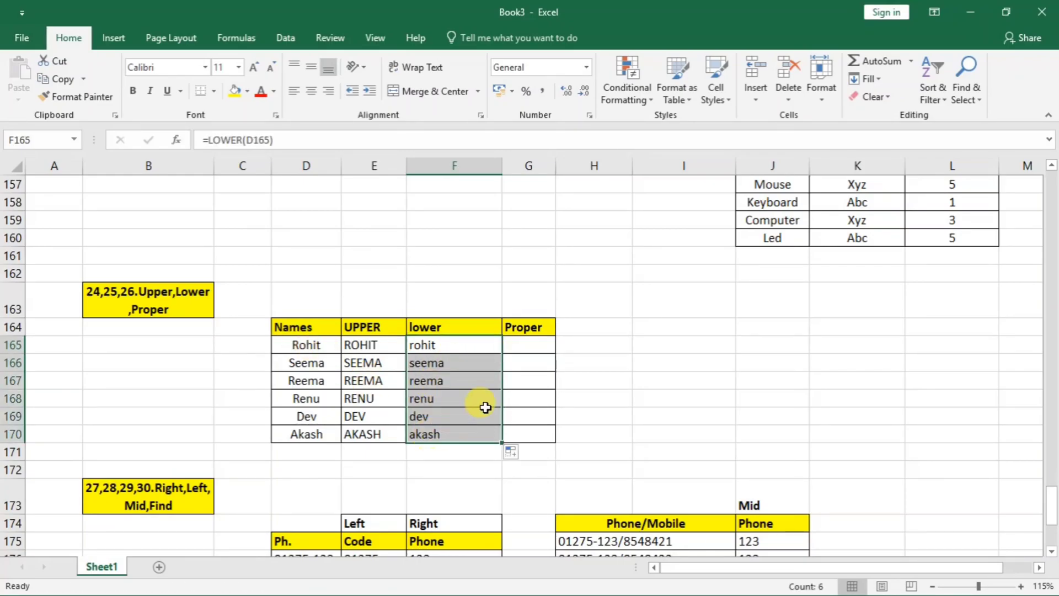
Enter =PROPER(F165) in G165 of the Proper column and fill it down to G170.
{"action": "left_click", "coordinate": [538, 346]}
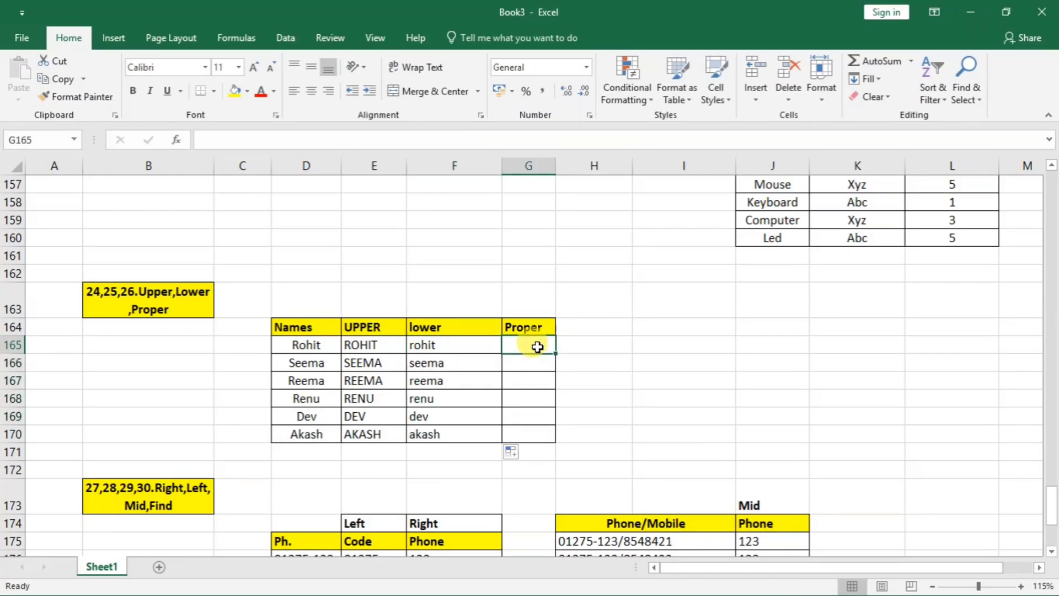
{"action": "type", "text": "="}
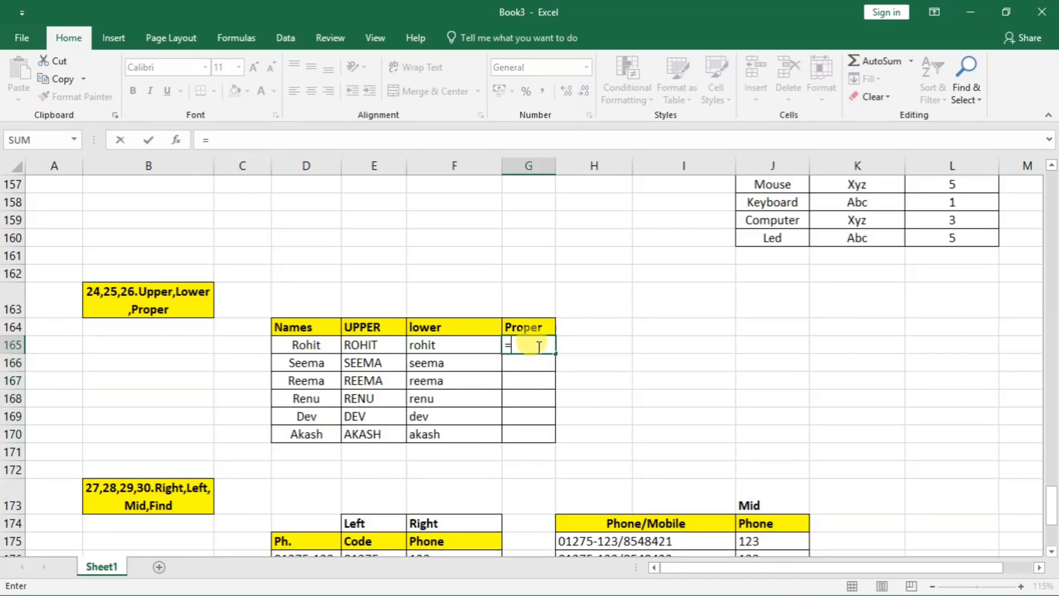
{"action": "type", "text": "pro"}
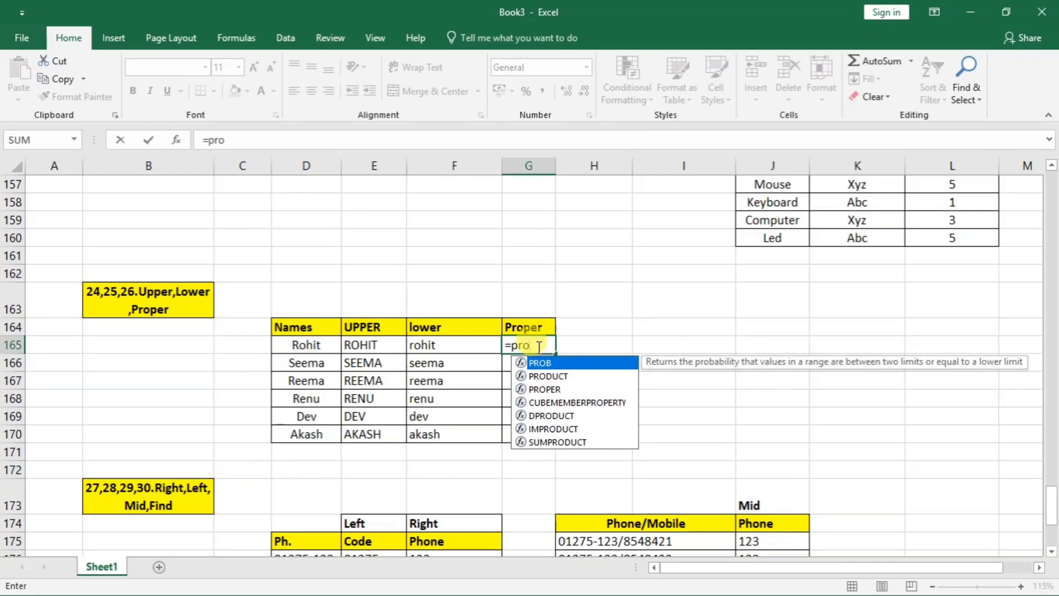
{"action": "key", "text": "Down"}
{"action": "key", "text": "Down"}
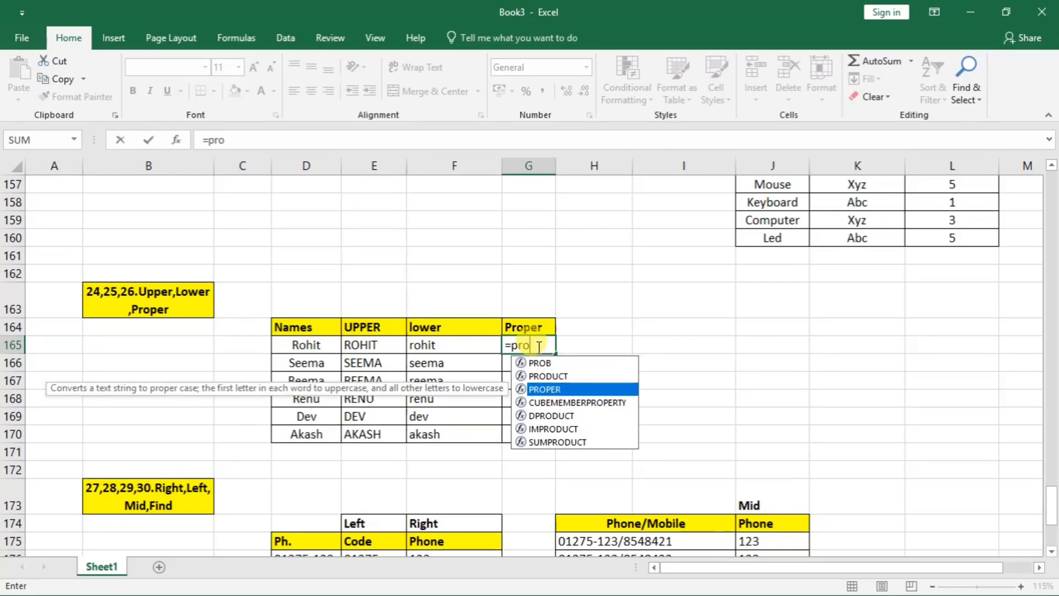
{"action": "key", "text": "Tab"}
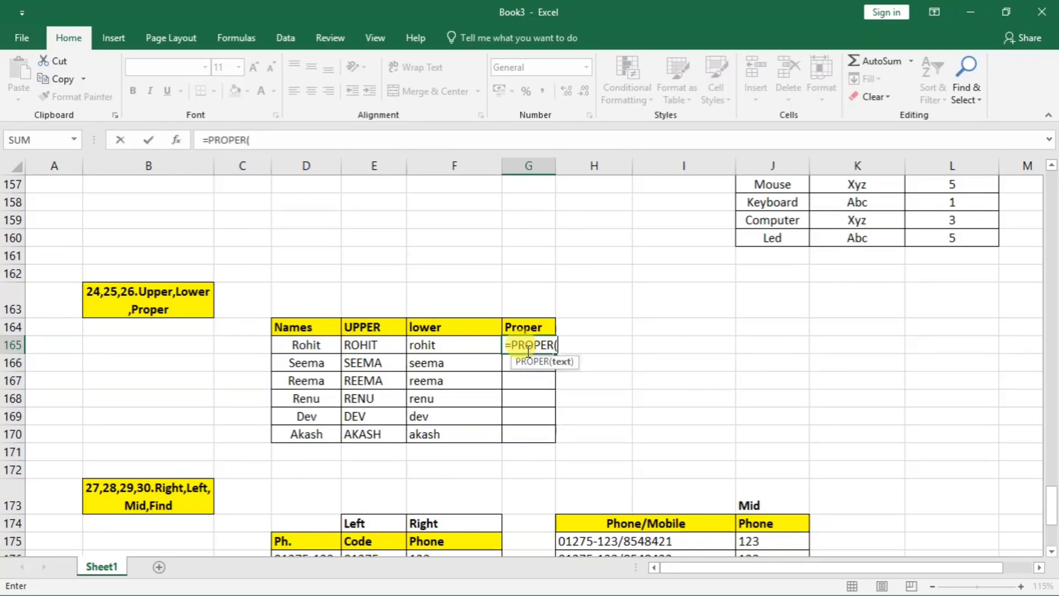
{"action": "left_click", "coordinate": [426, 345]}
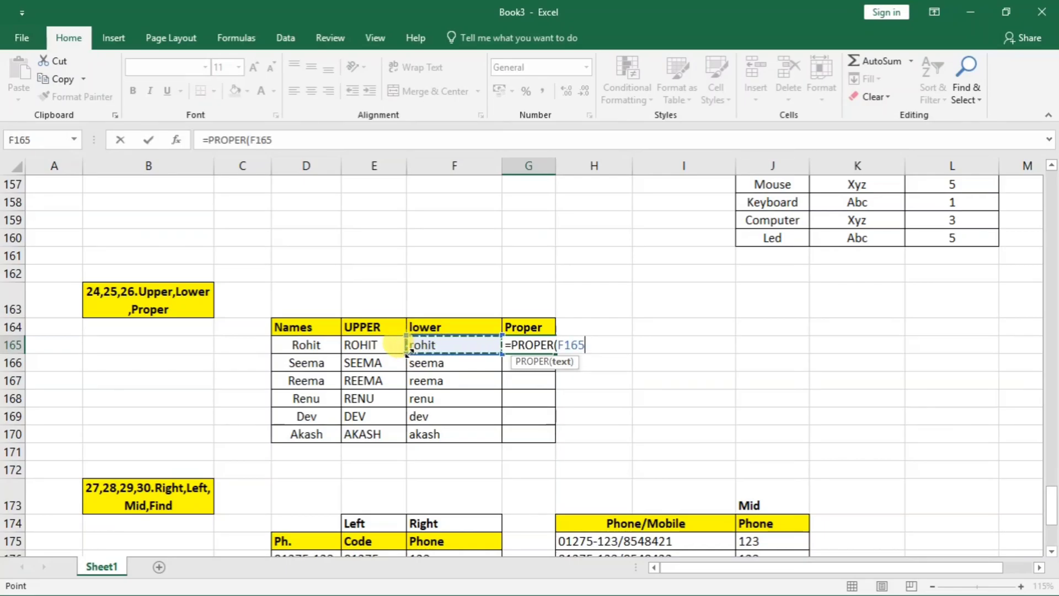
{"action": "key", "text": "Return"}
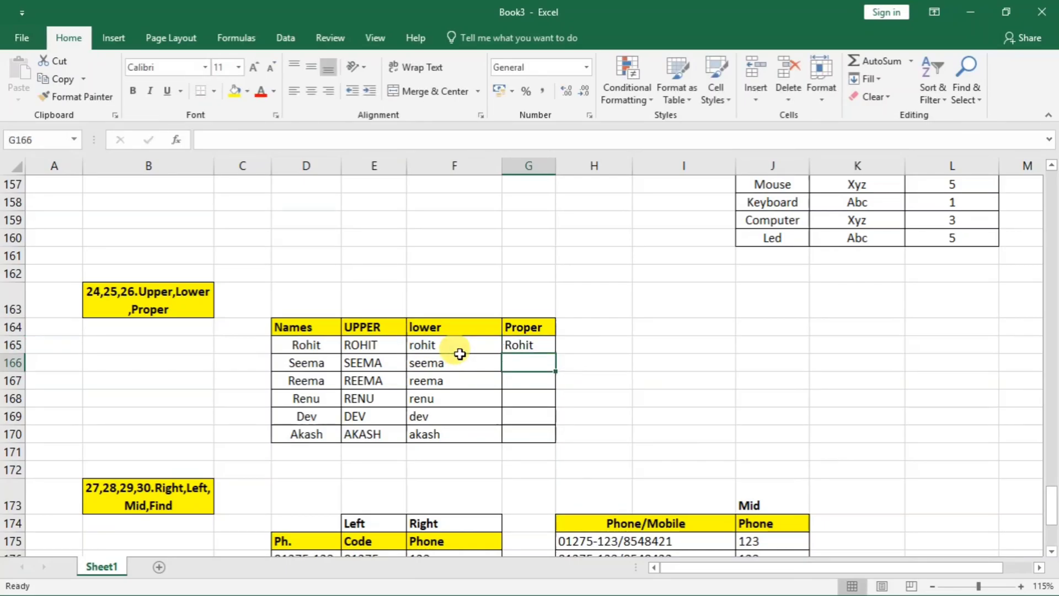
{"action": "left_click", "coordinate": [527, 345]}
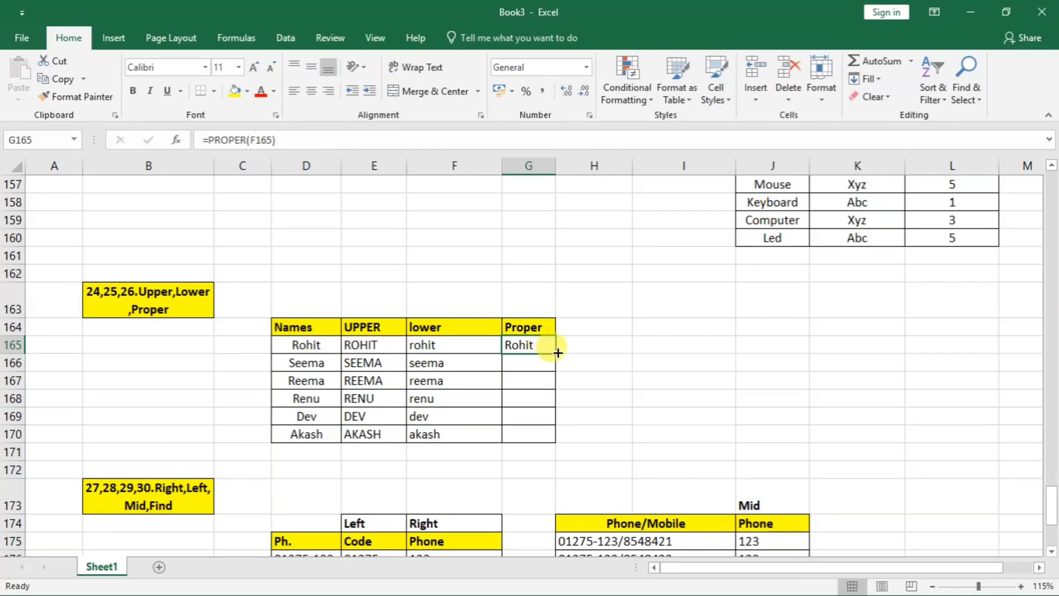
{"action": "double_click", "coordinate": [555, 353]}
Review the UPPER, lower and Proper columns of the names table, comparing their headings and converted entries.
{"action": "left_click", "coordinate": [520, 377]}
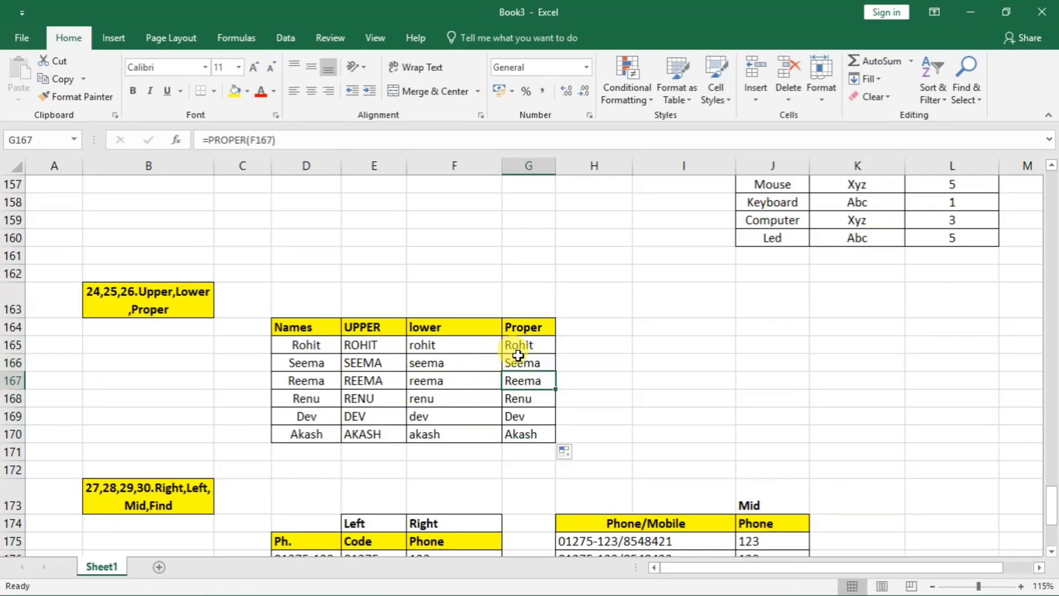
{"action": "left_click", "coordinate": [410, 349]}
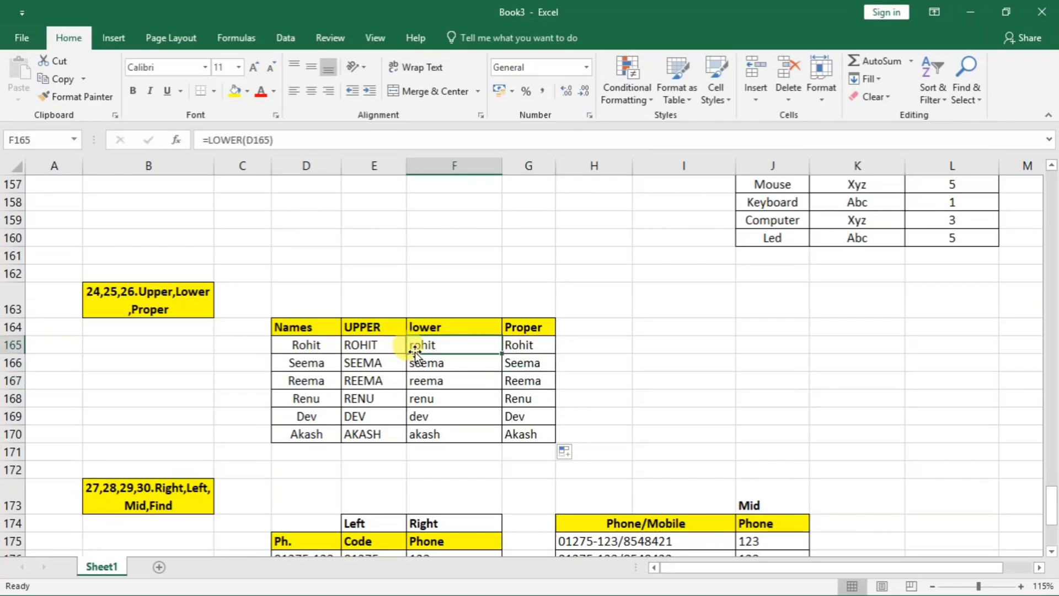
{"action": "left_click", "coordinate": [365, 326]}
{"action": "left_click", "coordinate": [461, 326]}
{"action": "left_click", "coordinate": [531, 332]}
{"action": "left_click_drag", "start_coordinate": [366, 359], "coordinate": [466, 409]}
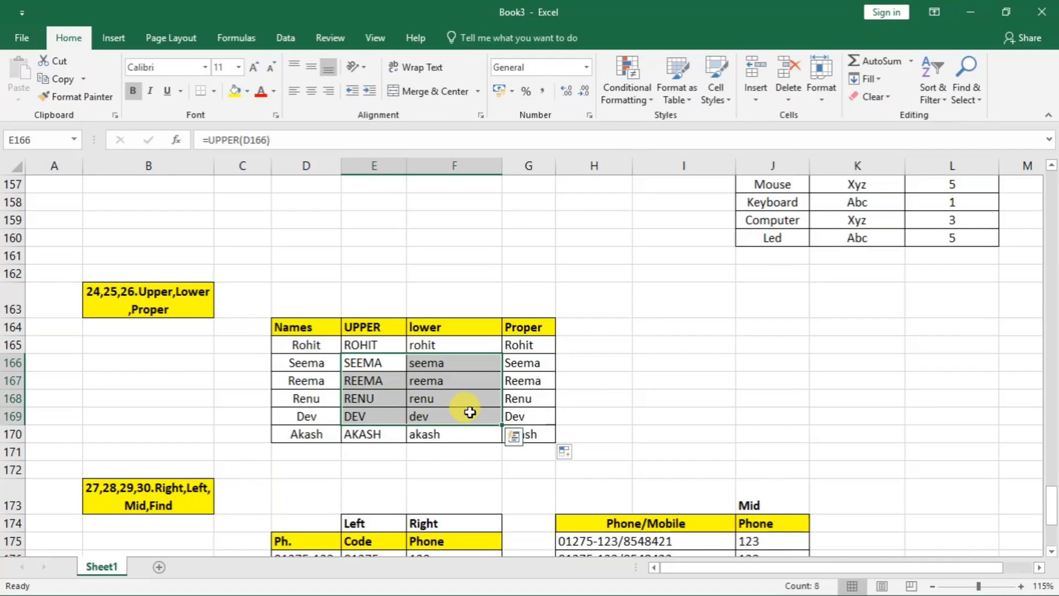
{"action": "left_click", "coordinate": [465, 410]}
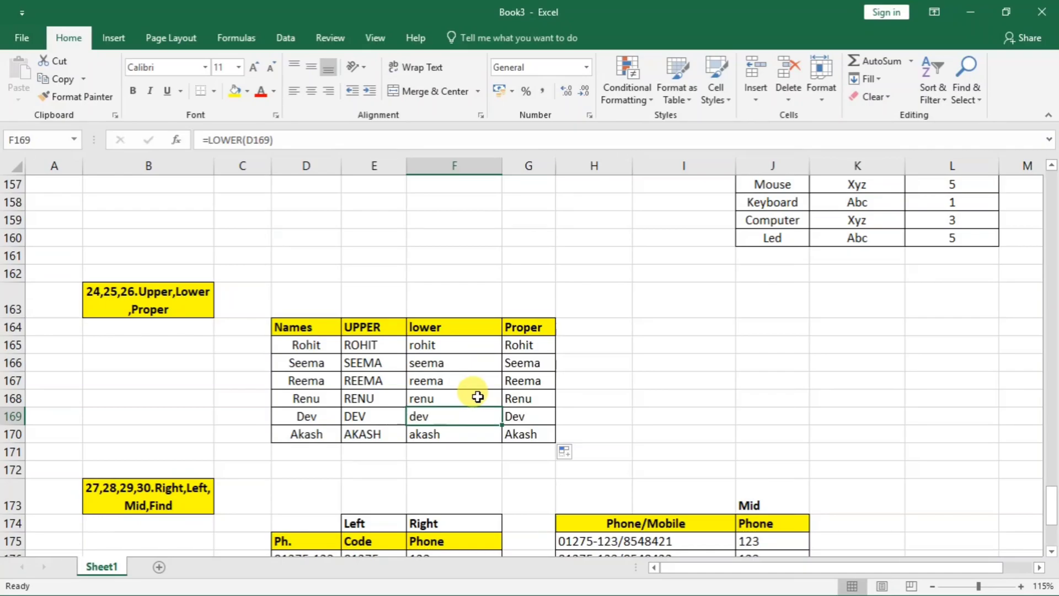
Go to the Right, Left, Mid, Find section heading in B173 and view its tables at 130% zoom.
{"action": "scroll", "coordinate": [478, 396], "scroll_direction": "down", "scroll_amount": 3}
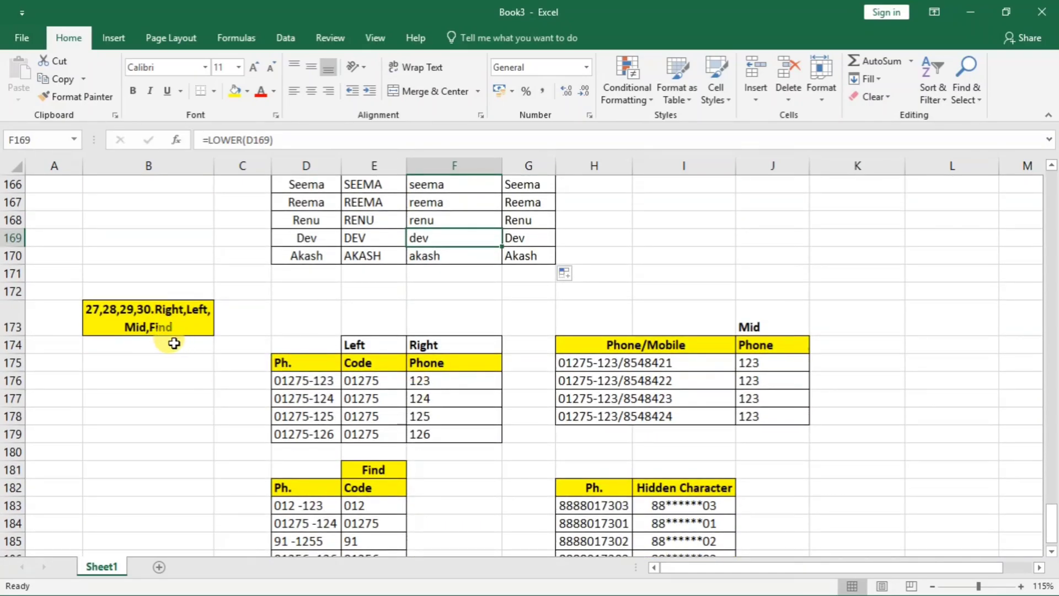
{"action": "scroll", "coordinate": [267, 316], "scroll_direction": "down", "scroll_amount": 2}
{"action": "left_click", "coordinate": [210, 226]}
{"action": "scroll", "coordinate": [217, 228], "scroll_direction": "up", "scroll_amount": 1}
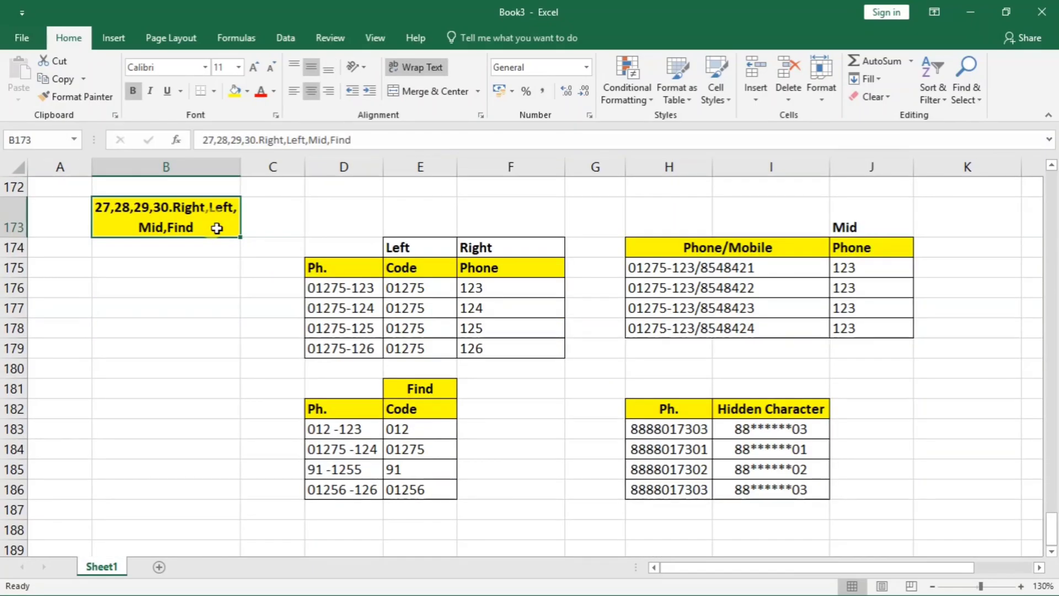